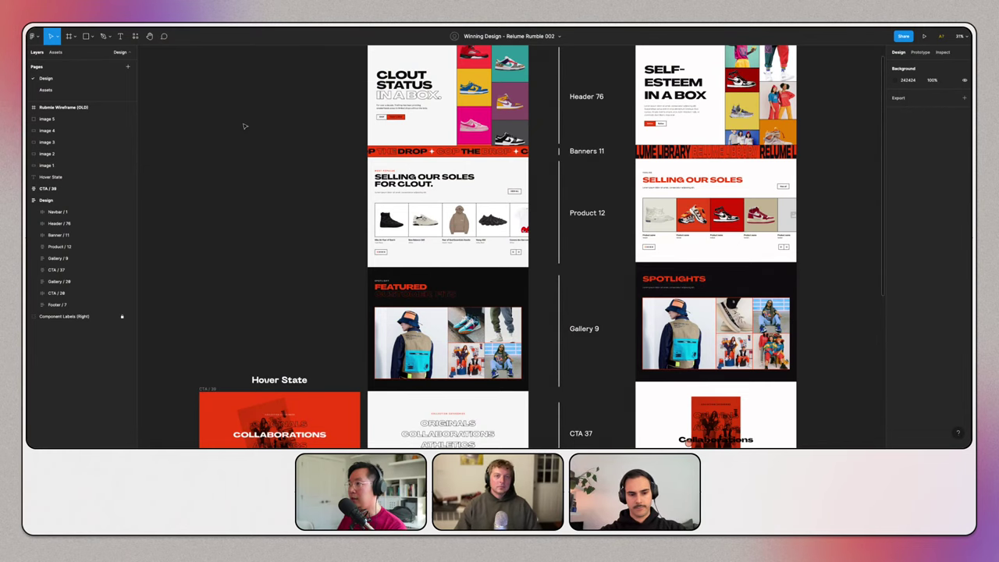
# Scroll up, then briefly hide and restore the Figma interface with Ctrl+\.
pyautogui.scroll(4, 249, 134)
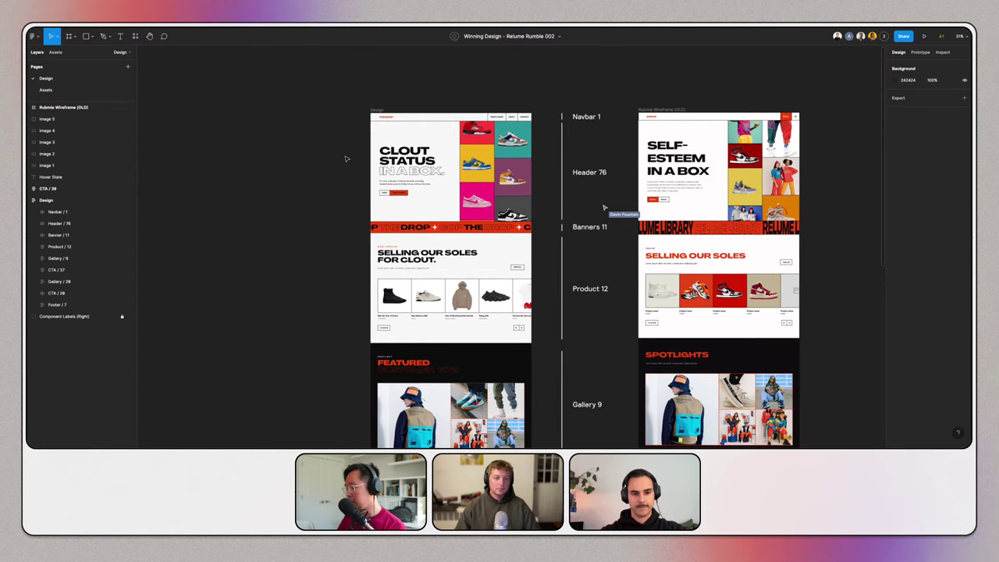
pyautogui.hotkey('ctrl', '\\')
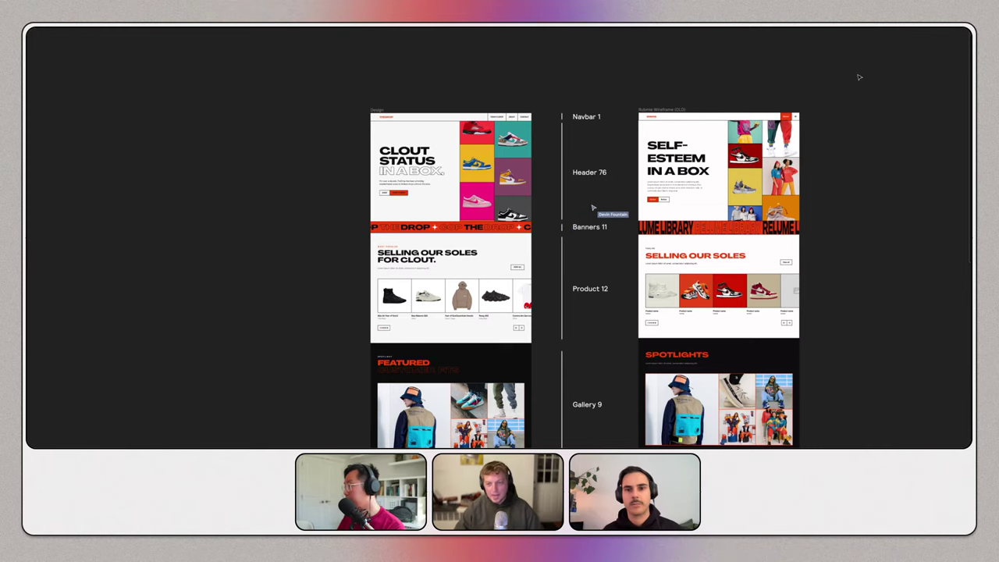
pyautogui.hotkey('ctrl', '\\')
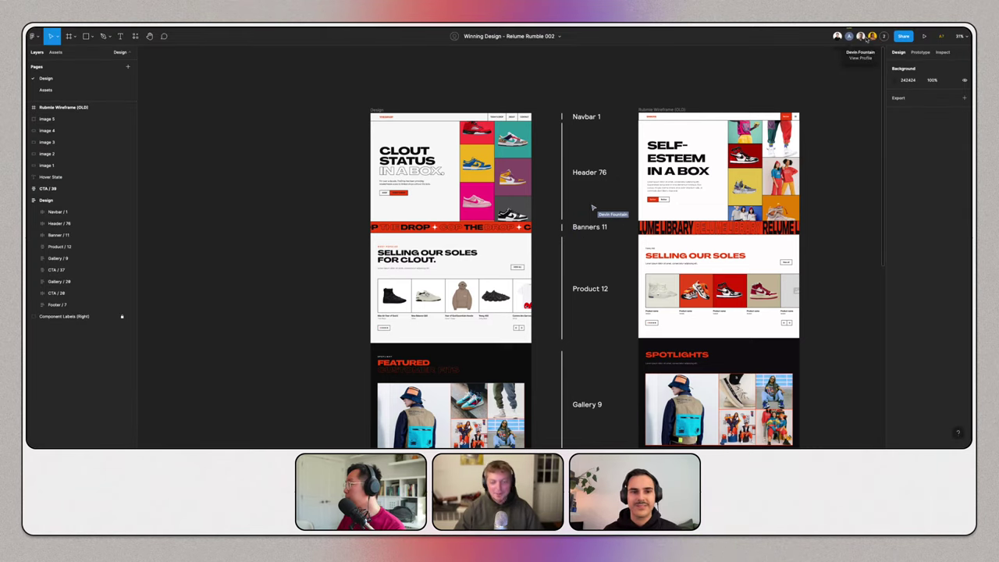
# Check the collaborator list, then follow a collaborator's viewport on the Winning Design file.
pyautogui.click(885, 37)
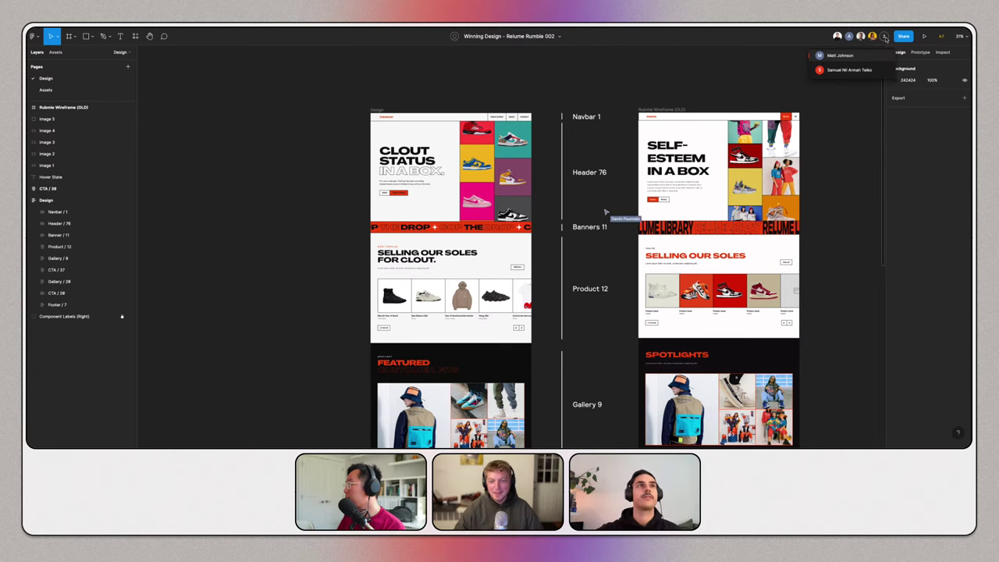
pyautogui.click(810, 36)
pyautogui.click(861, 36)
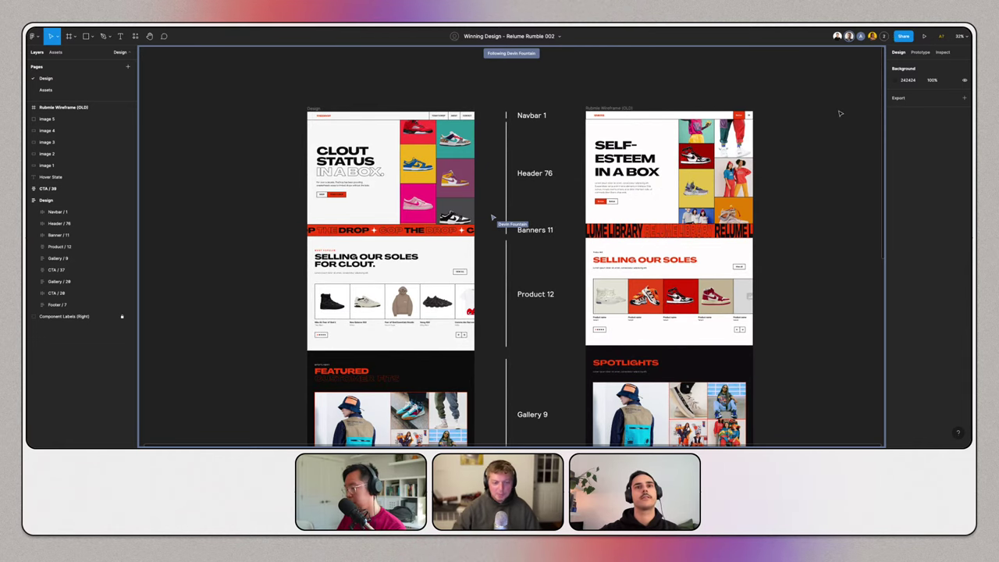
# Hide the Figma UI with Ctrl+\ so the shoe-store designs fill the window.
pyautogui.hotkey('ctrl', '\\')
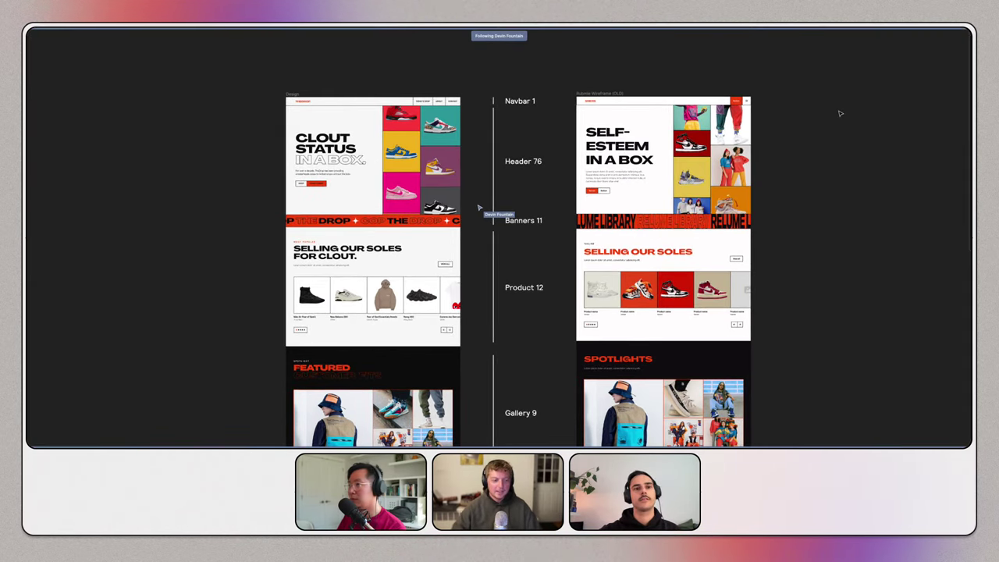
pyautogui.click(840, 113)
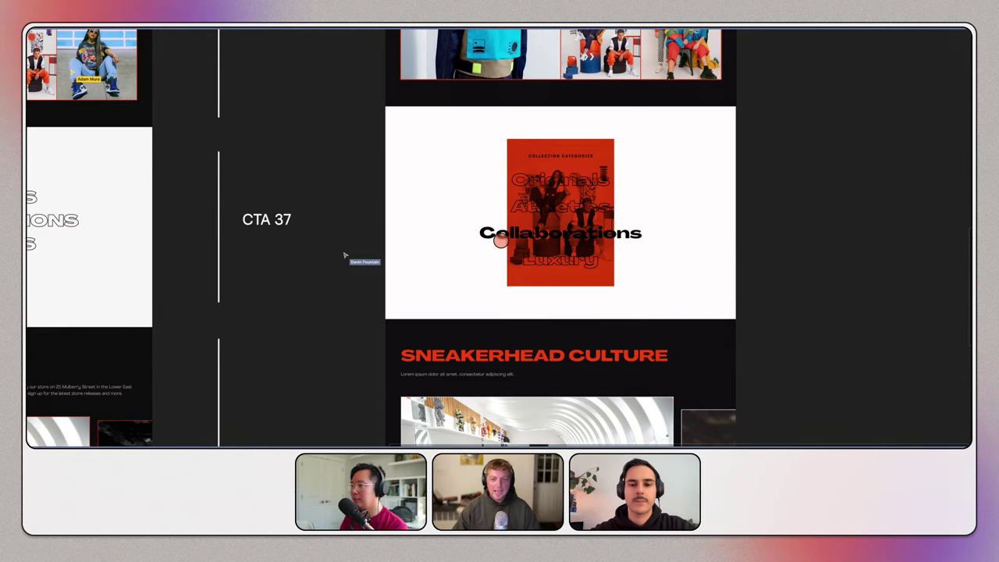
pyautogui.hscroll(-5, 344, 255)
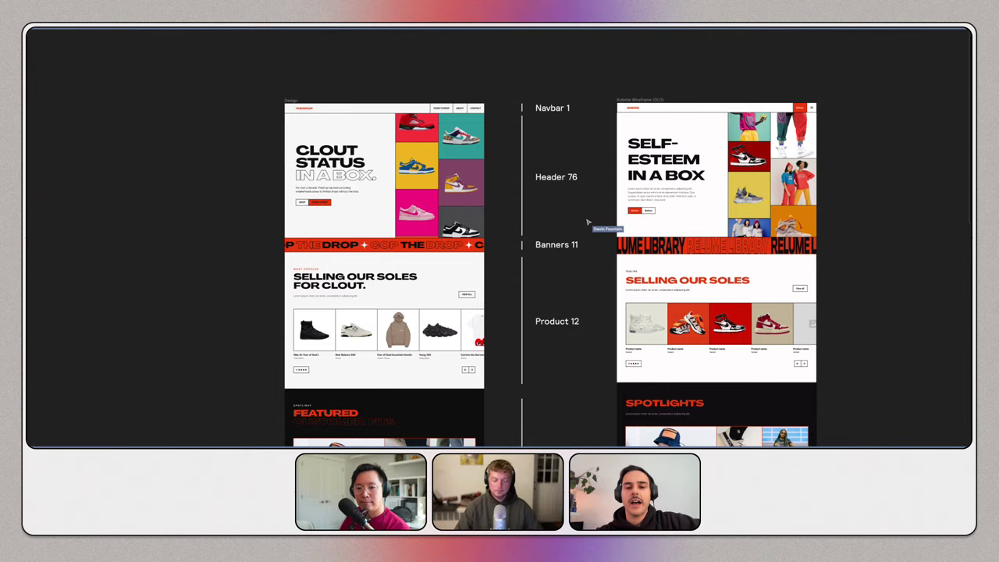
# Scroll the canvas down and right to the 'Selling Our Soles' sections.
pyautogui.scroll(-1, 588, 223)
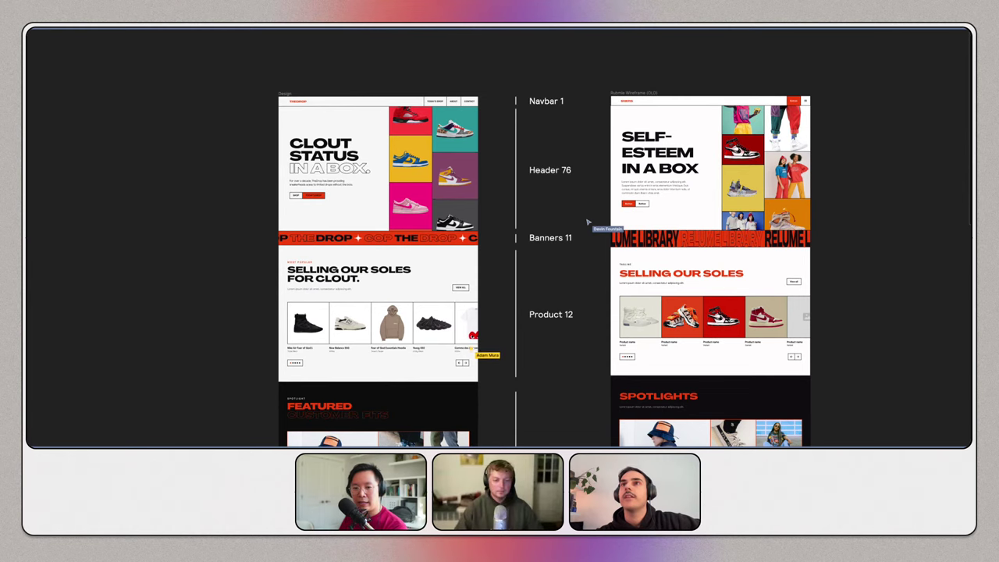
pyautogui.hscroll(2, 588, 222)
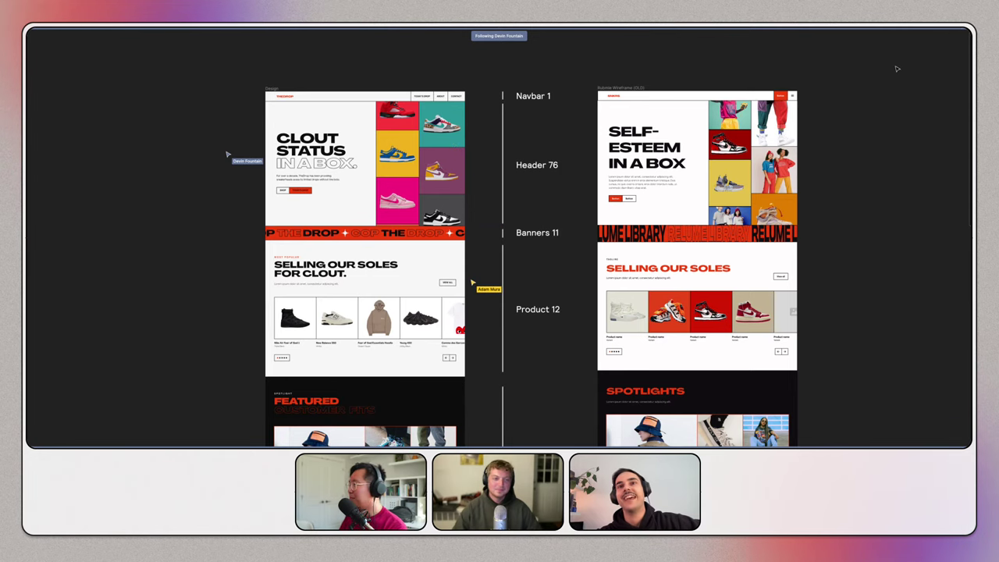
# Follow a different collaborator's view, with the Figma UI hidden around it.
pyautogui.hotkey('ctrl', '\\')
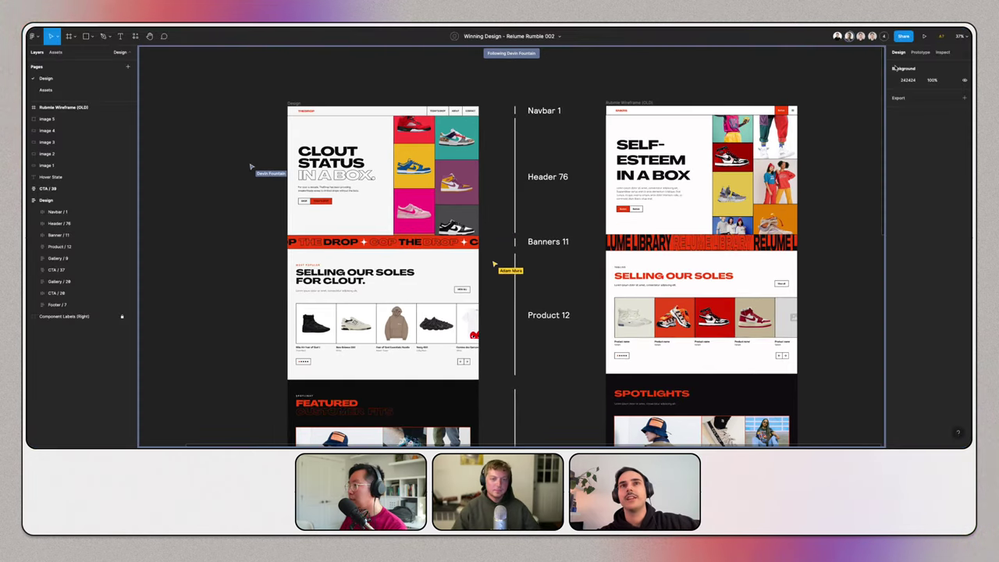
pyautogui.click(861, 36)
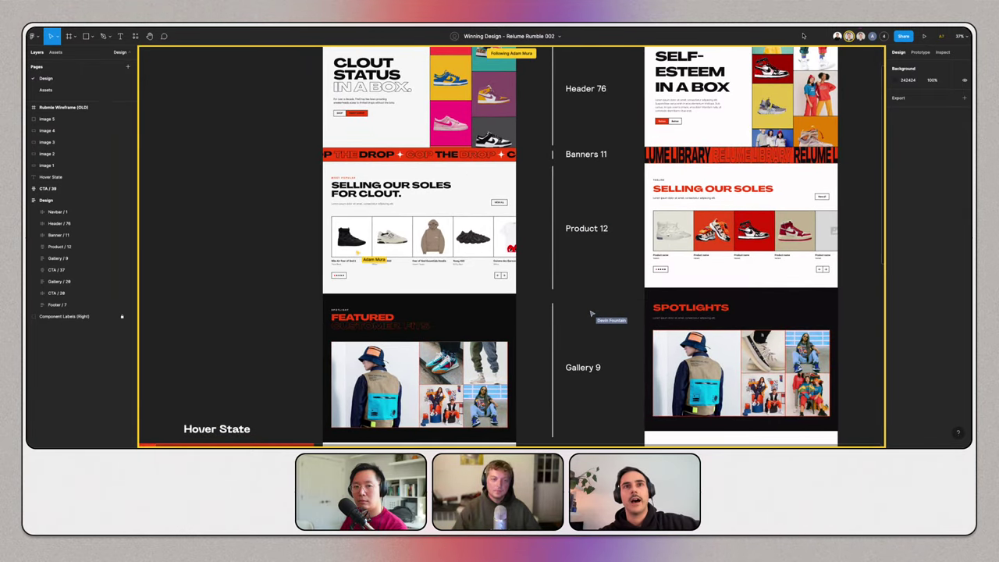
pyautogui.hotkey('ctrl', '\\')
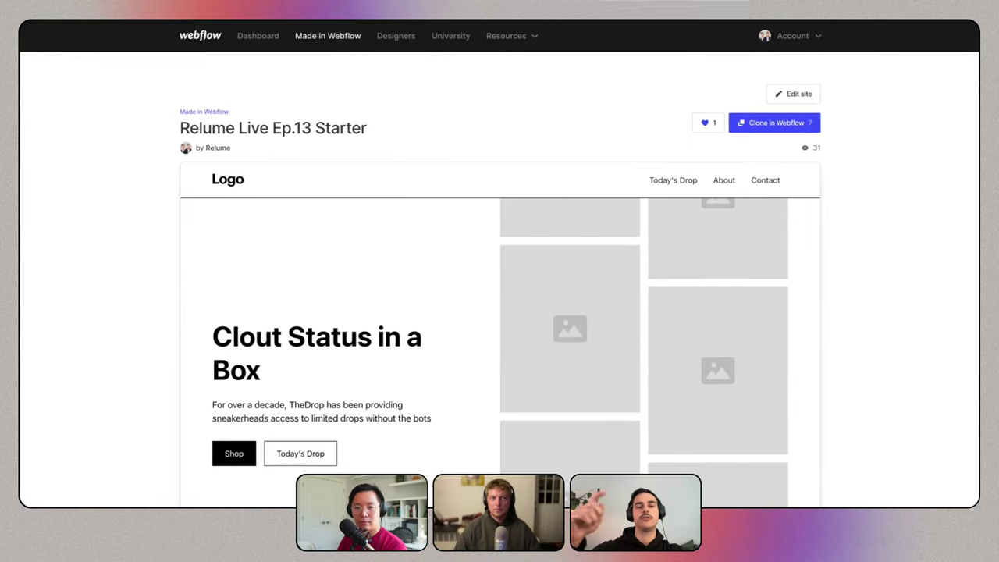
# Clone Relume Live Ep.13 Starter as Relume's Radical Site and open it in the Designer.
pyautogui.click(775, 123)
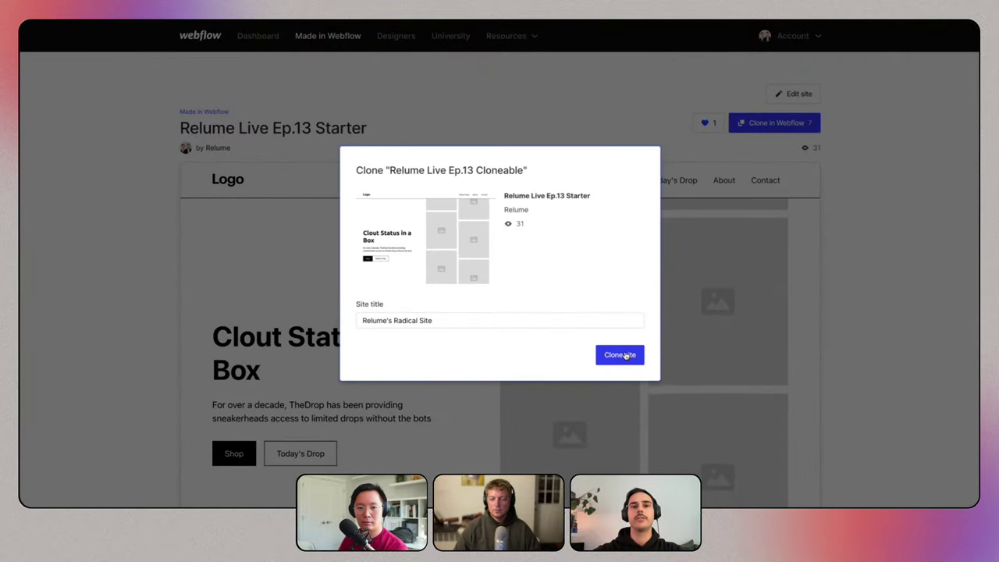
pyautogui.click(627, 355)
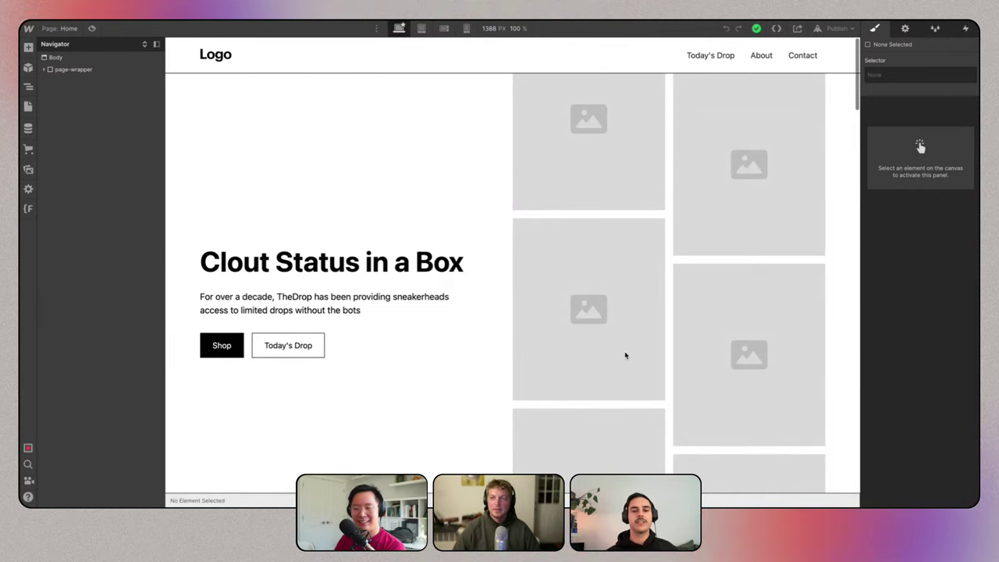
# Browse the Assets panel's sneaker product, hero and feature JPGs and Logo.svg.
pyautogui.click(28, 173)
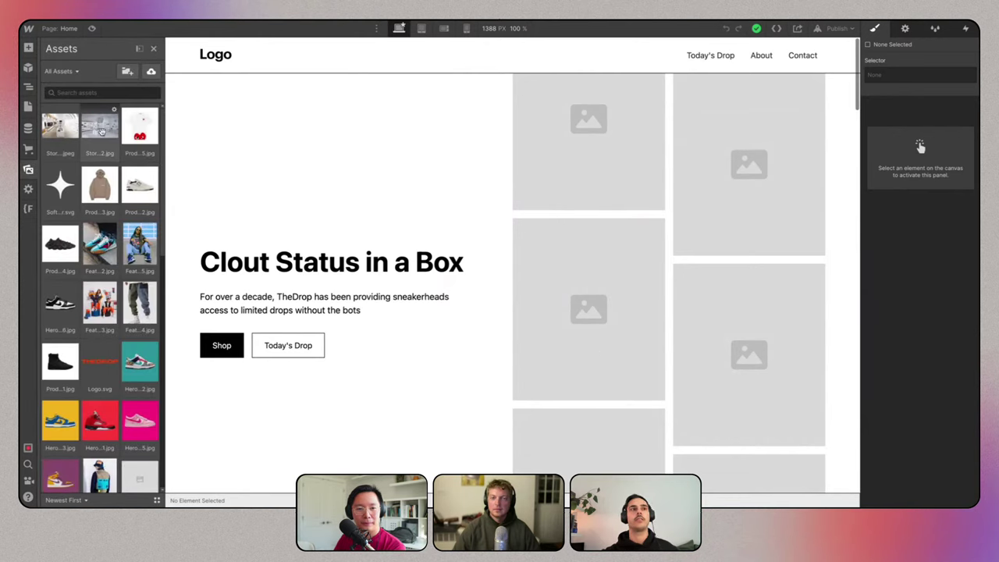
pyautogui.scroll(-1, 105, 266)
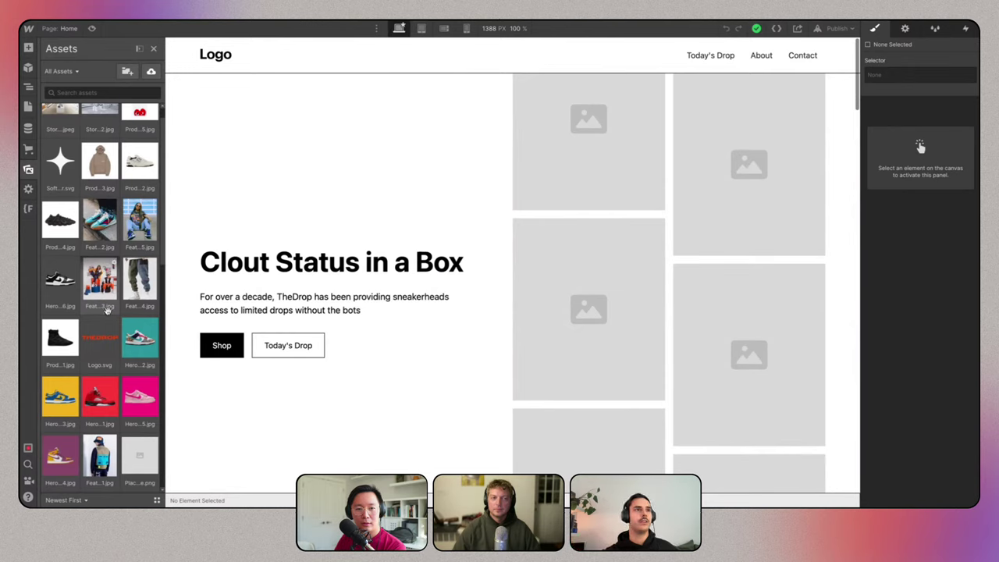
pyautogui.scroll(1, 123, 138)
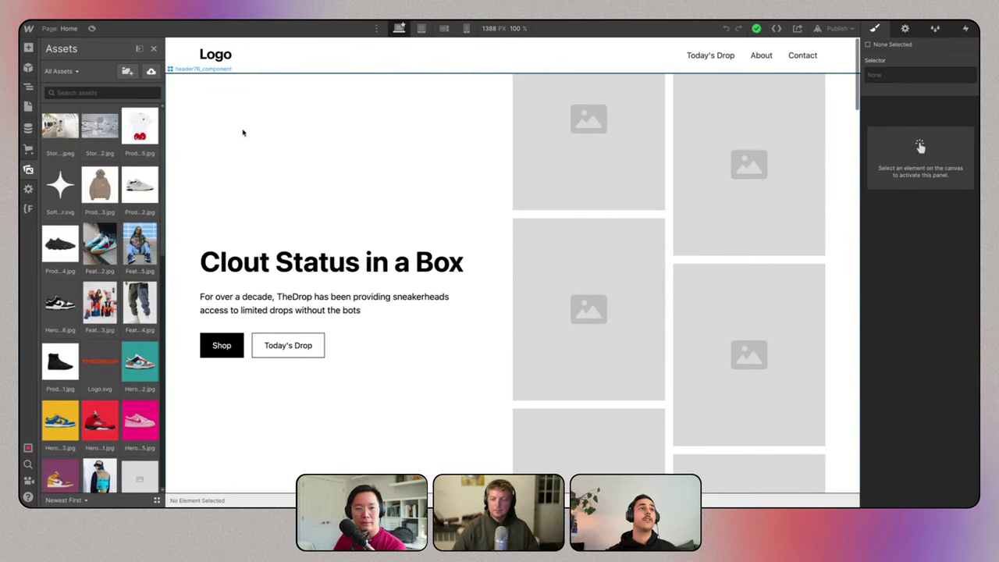
# Open the [Draft] Style Guide page and target the Body (All Pages) selector.
pyautogui.click(28, 107)
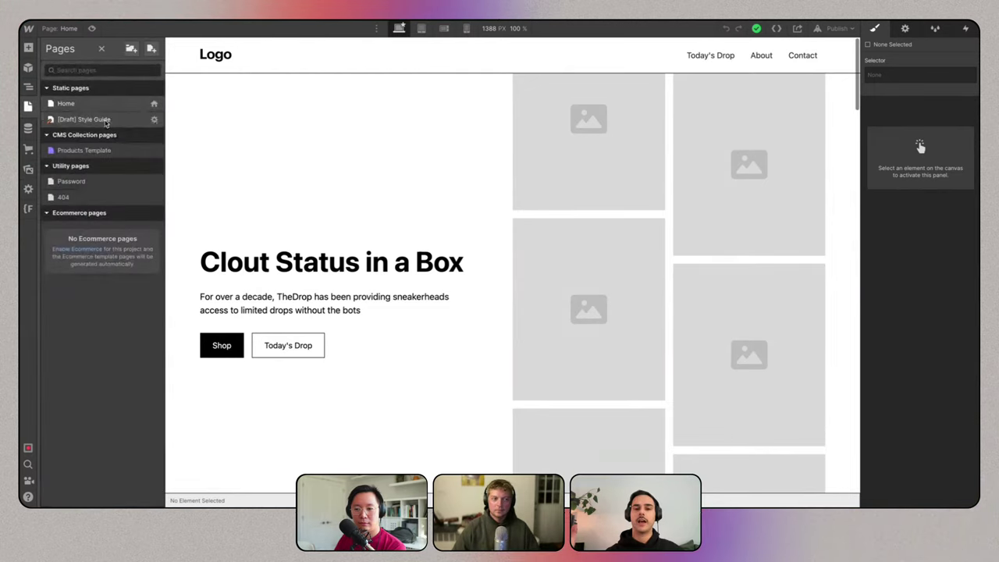
pyautogui.click(105, 121)
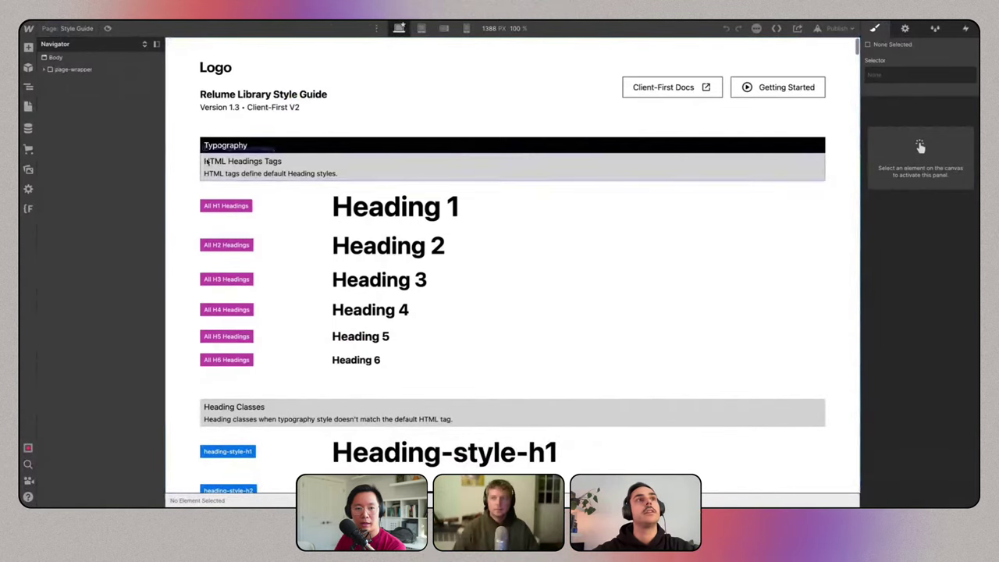
pyautogui.click(87, 59)
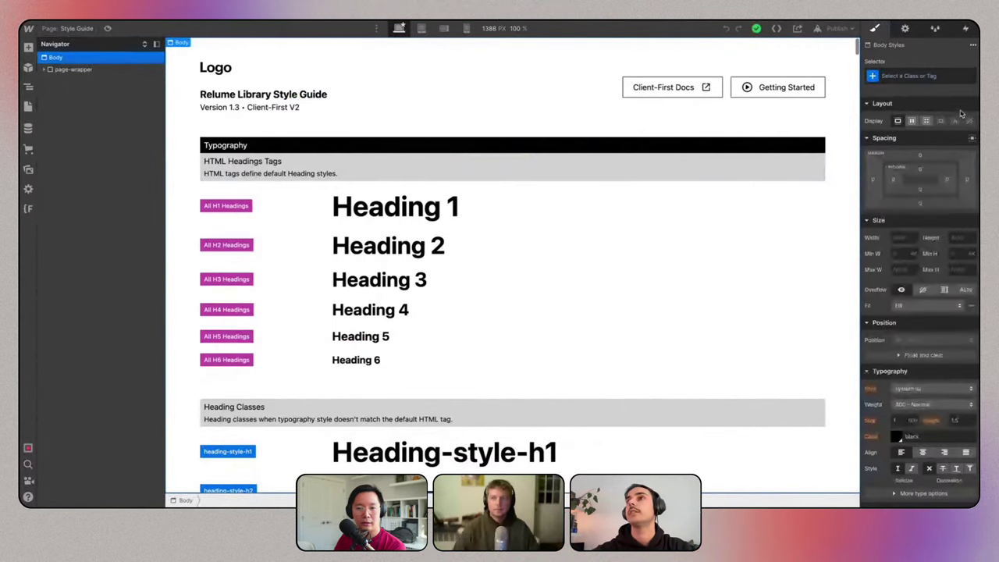
pyautogui.click(934, 74)
pyautogui.click(905, 133)
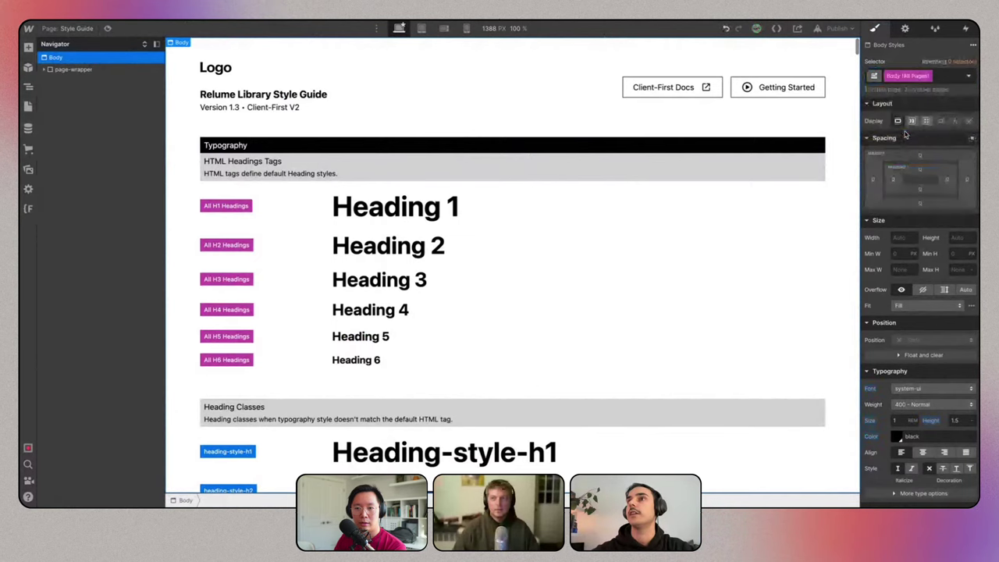
# Check the body font list, leaving it at system-ui, then open the Webflow menu.
pyautogui.click(929, 389)
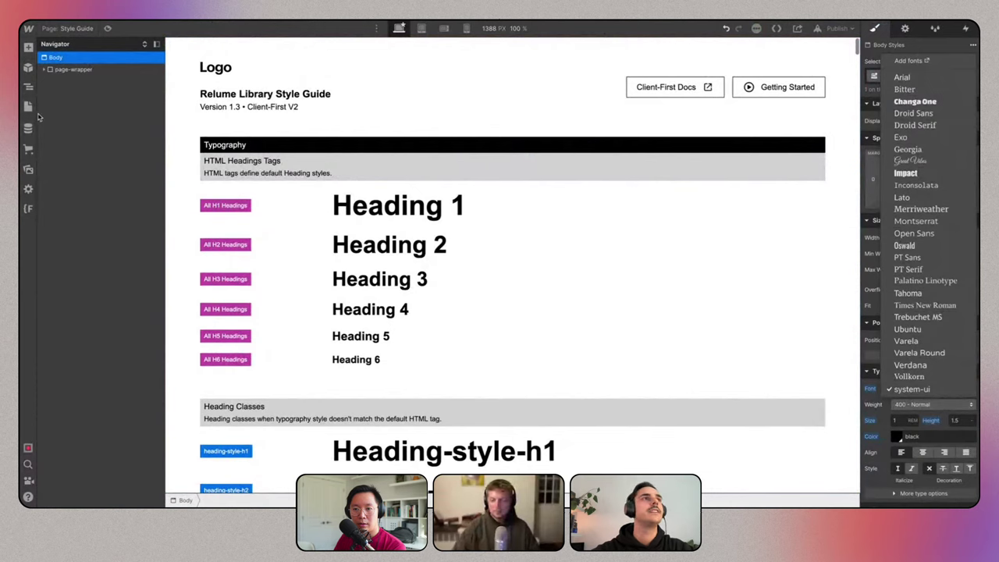
pyautogui.press('Escape')
pyautogui.click(29, 29)
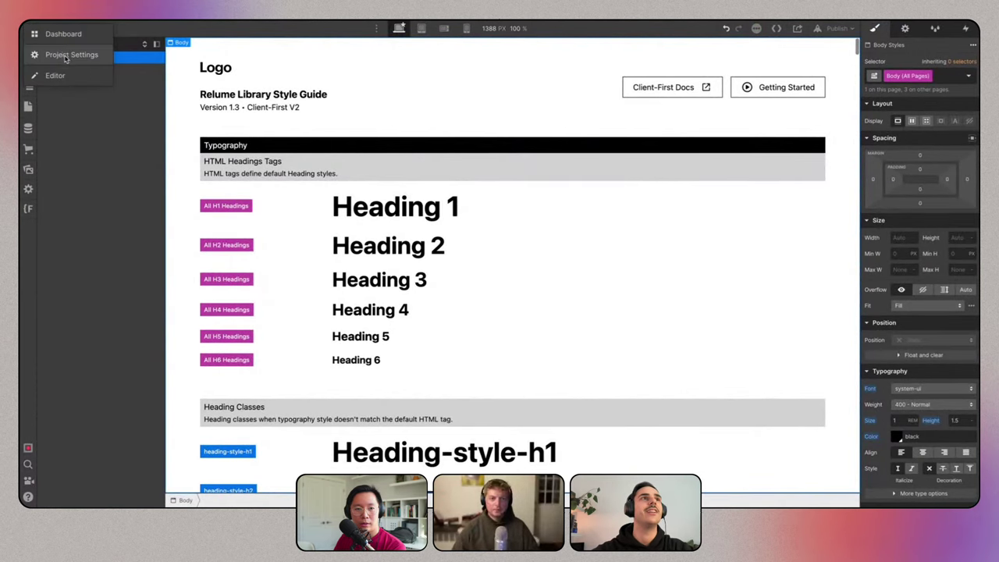
# Upload Agrandir-Regular.otf and Agrandir-TextBold.otf in the site's Fonts settings.
pyautogui.click(65, 56)
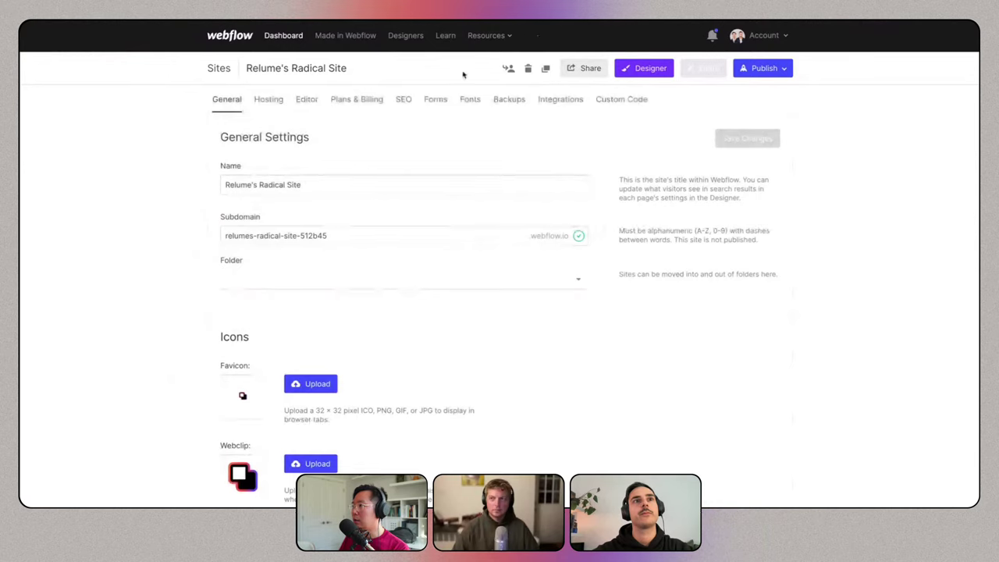
pyautogui.click(468, 100)
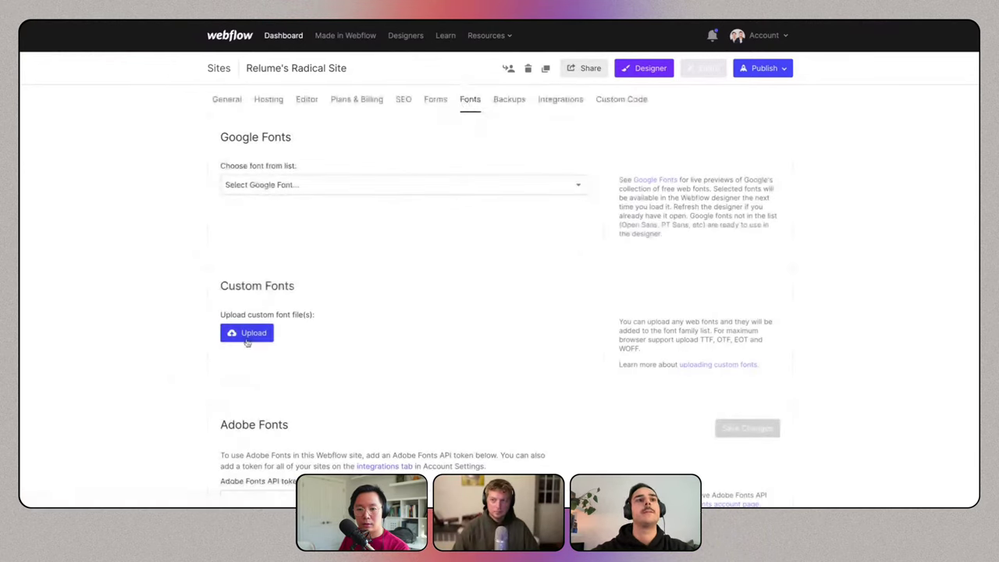
pyautogui.click(241, 334)
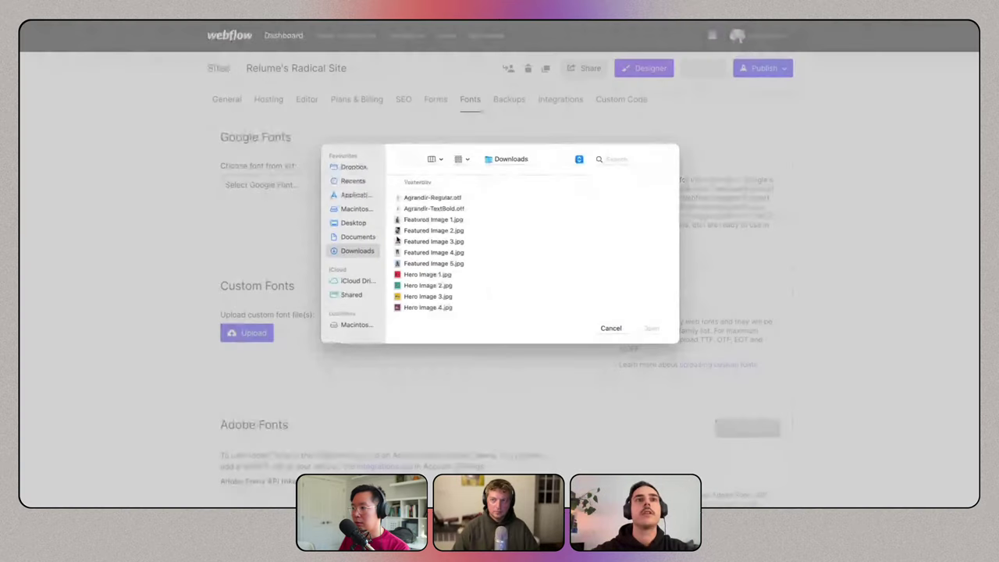
pyautogui.click(430, 199)
pyautogui.keyDown('shift'); pyautogui.click(427, 208); pyautogui.keyUp('shift')
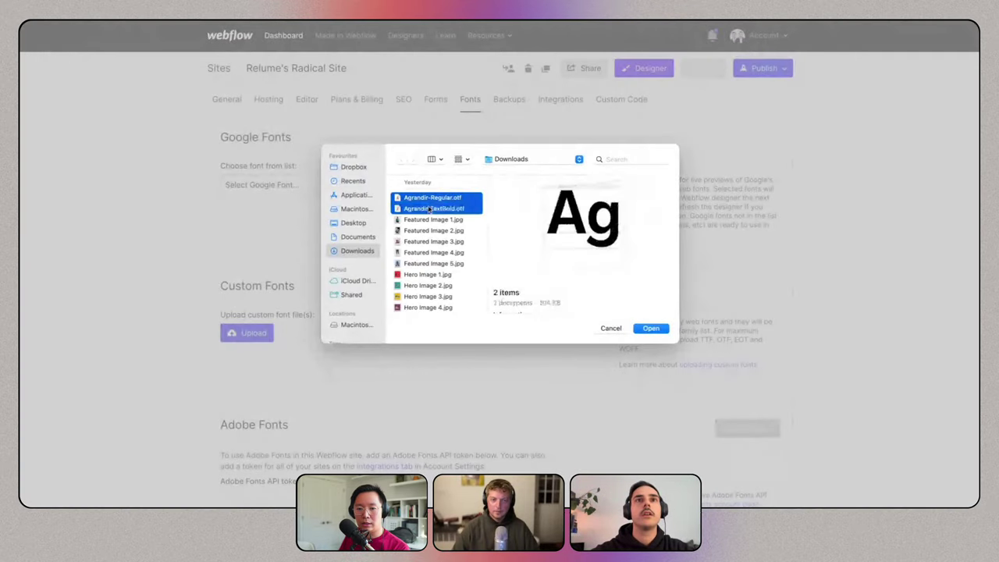
pyautogui.scroll(-2, 427, 209)
pyautogui.scroll(-5, 427, 209)
pyautogui.scroll(7, 427, 209)
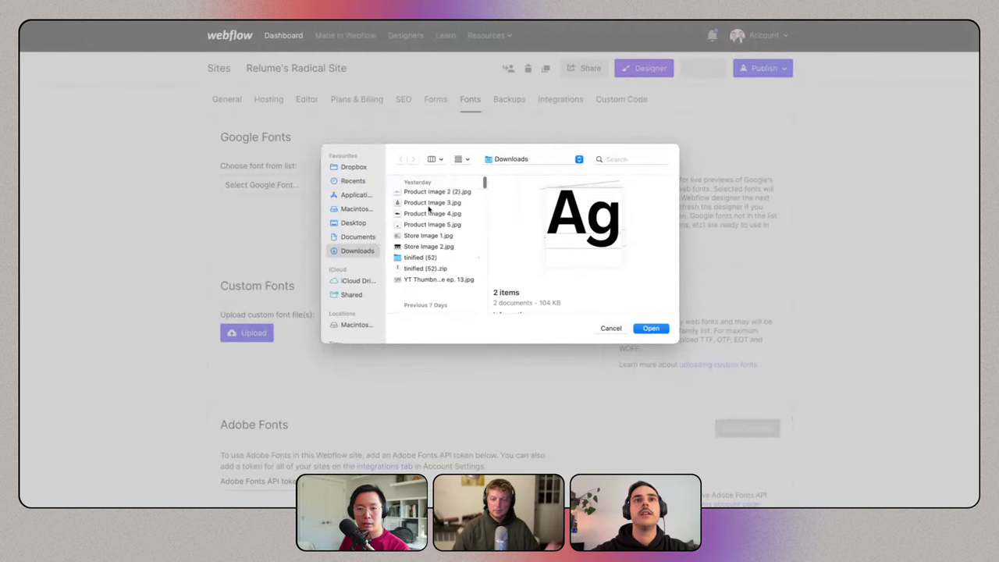
pyautogui.click(651, 328)
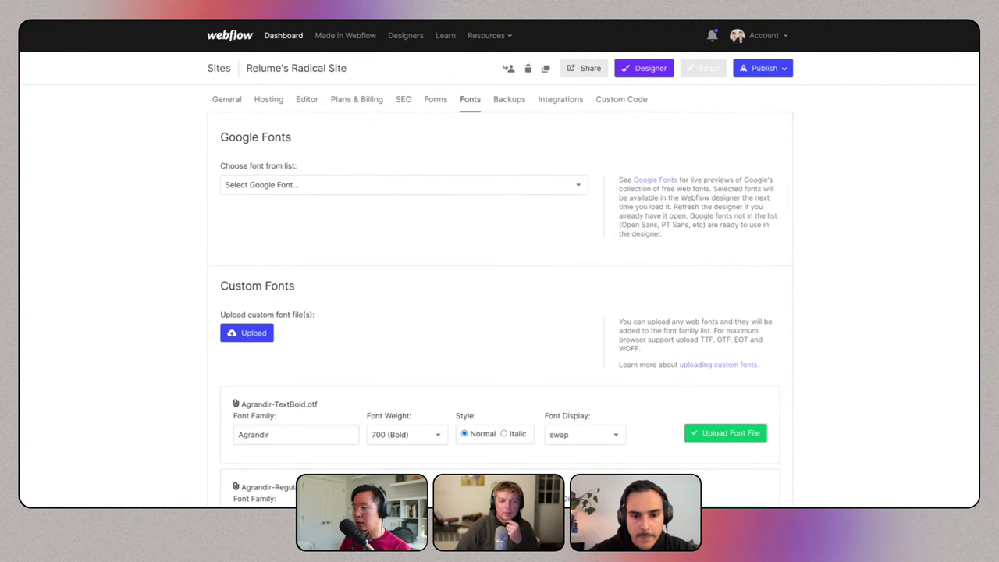
# Add Agrandir-GrandHeavy.otf to the custom font uploads.
pyautogui.moveTo(499, 546); pyautogui.dragTo(372, 321)
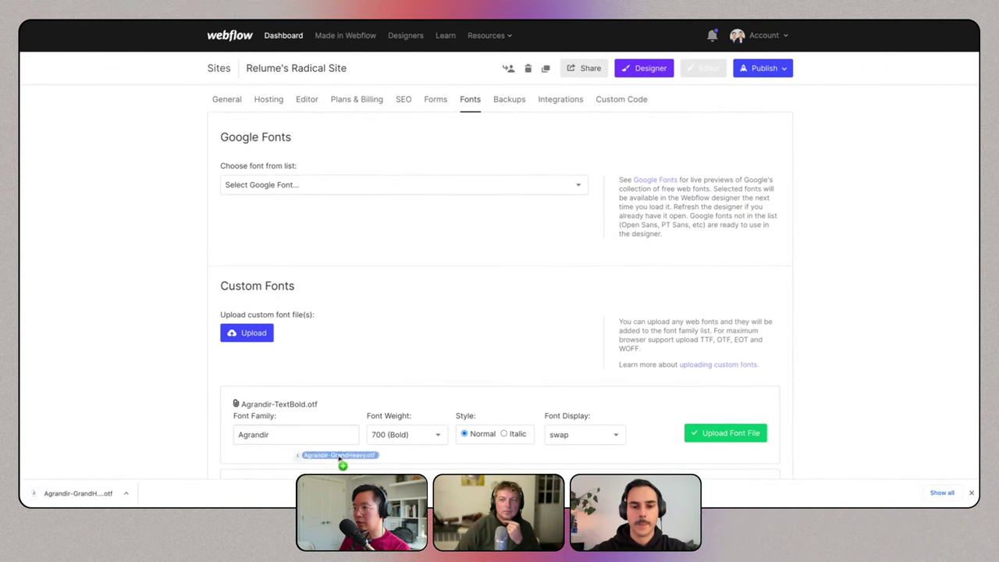
pyautogui.moveTo(341, 461); pyautogui.dragTo(279, 348)
pyautogui.scroll(-3, 370, 408)
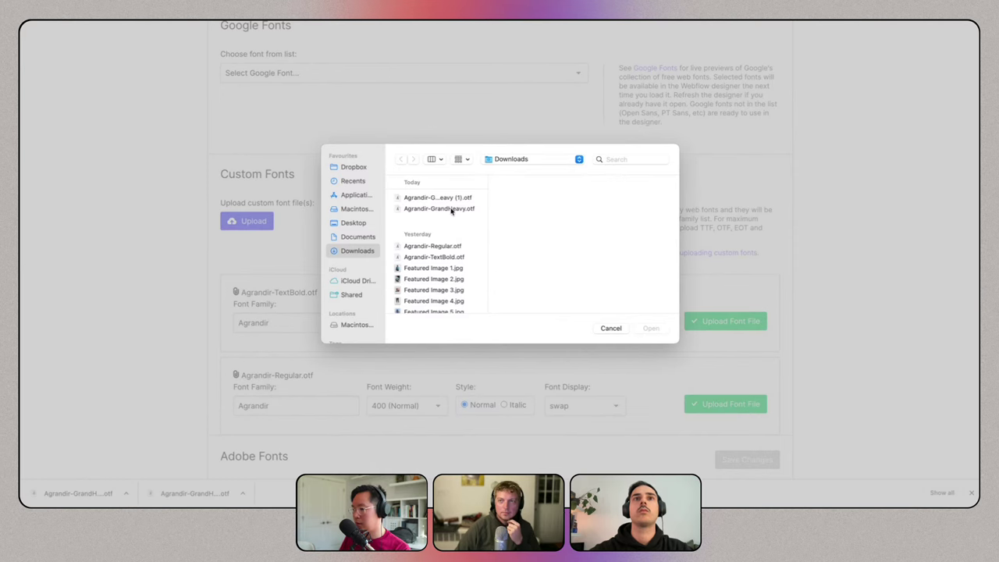
pyautogui.click(451, 210)
pyautogui.click(655, 327)
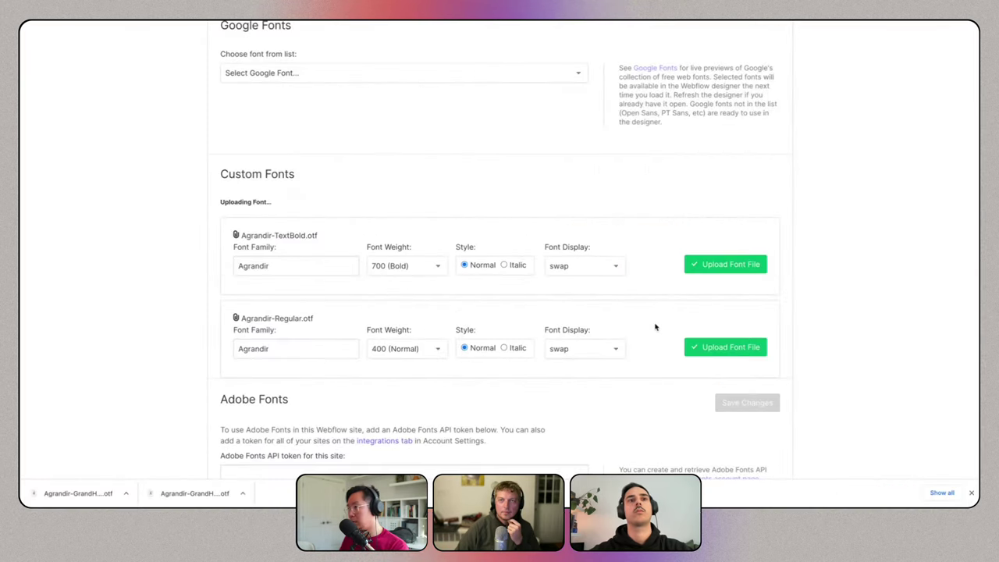
# Install the Agrandir TextBold (700), Regular (400) and GrandHeavy (900) font files.
pyautogui.scroll(-2, 656, 327)
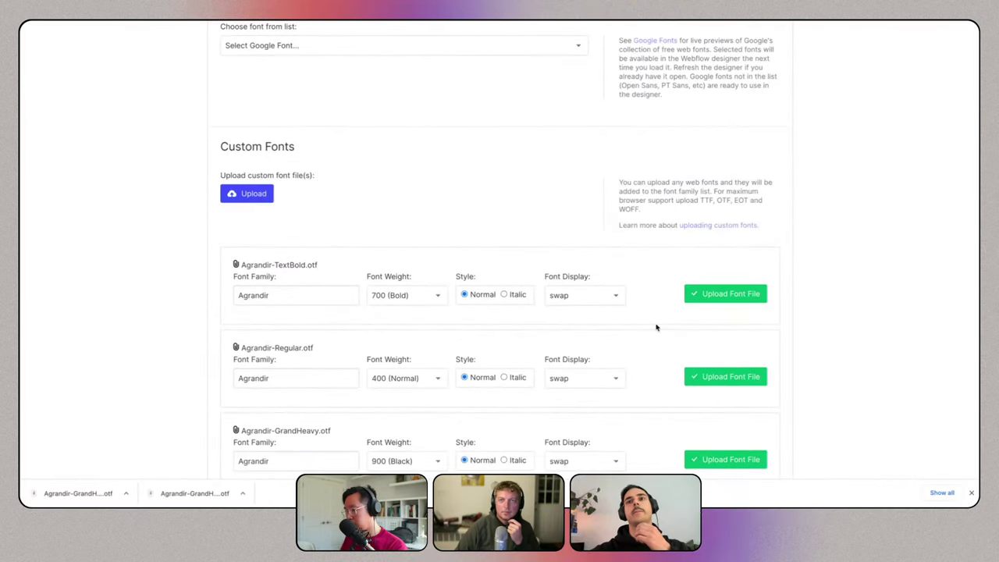
pyautogui.scroll(-1, 656, 327)
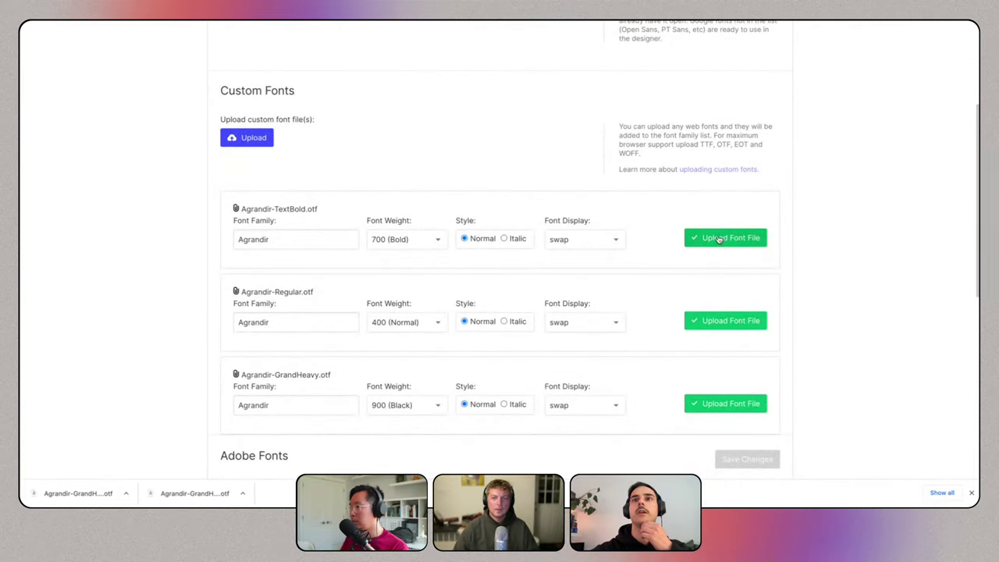
pyautogui.click(718, 238)
pyautogui.click(718, 238)
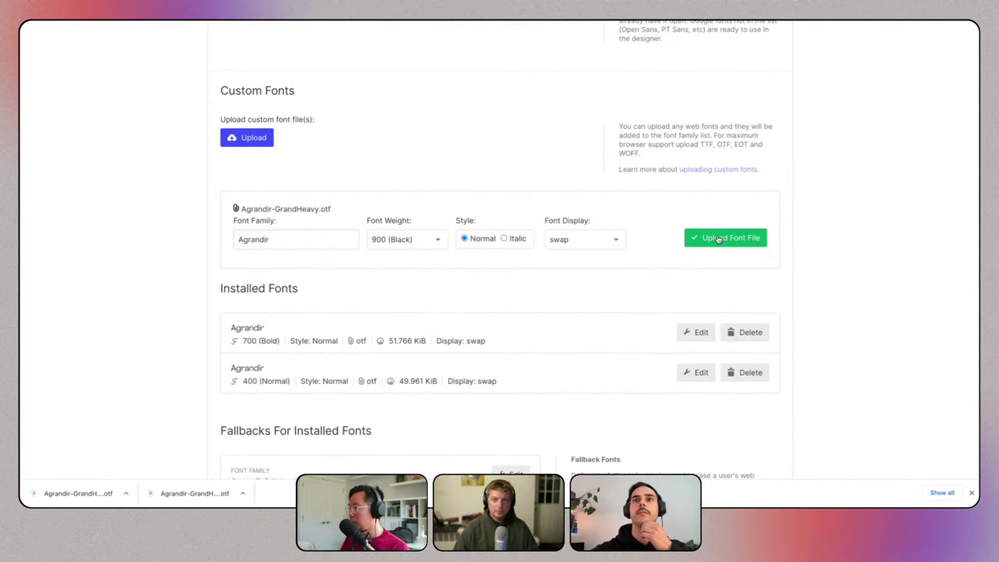
pyautogui.click(718, 238)
pyautogui.scroll(5, 718, 239)
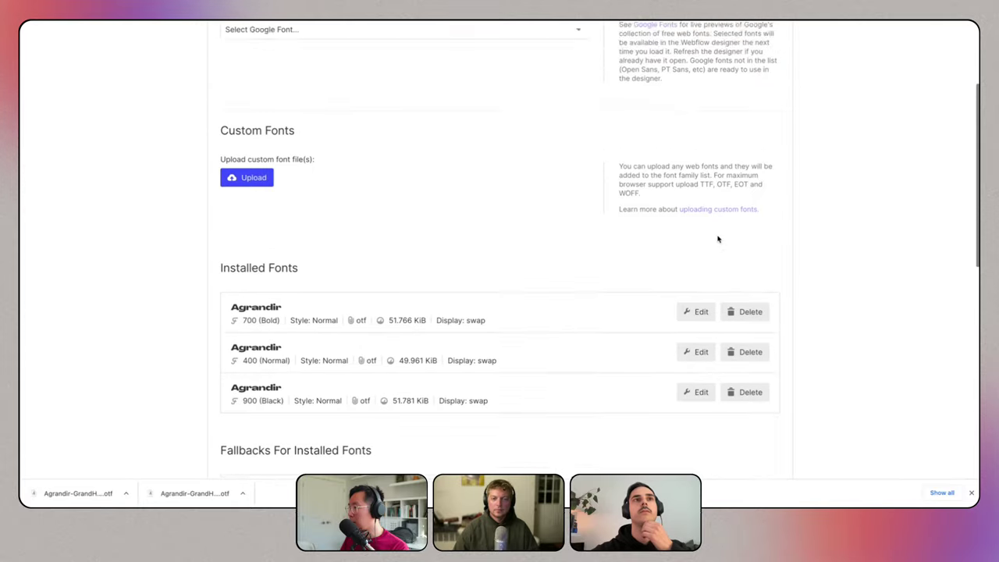
# Reopen the Designer on the [Draft] Style Guide page and select its Body element.
pyautogui.click(644, 70)
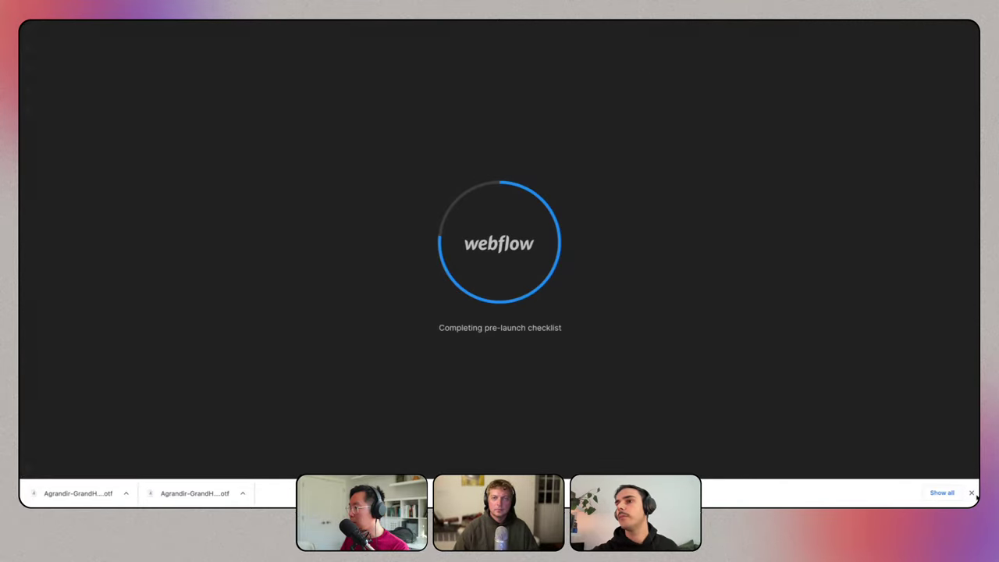
pyautogui.click(971, 494)
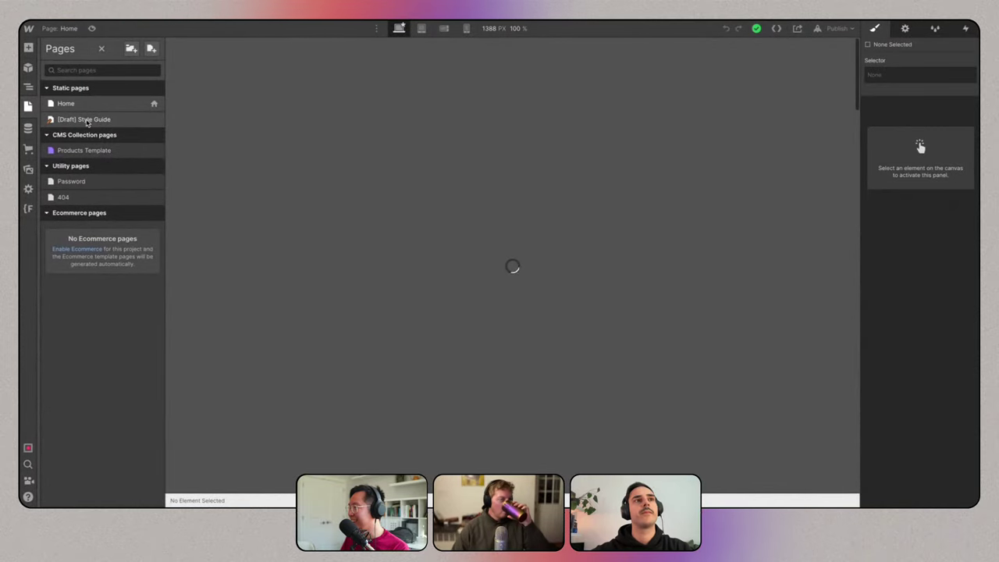
pyautogui.click(87, 121)
pyautogui.click(56, 57)
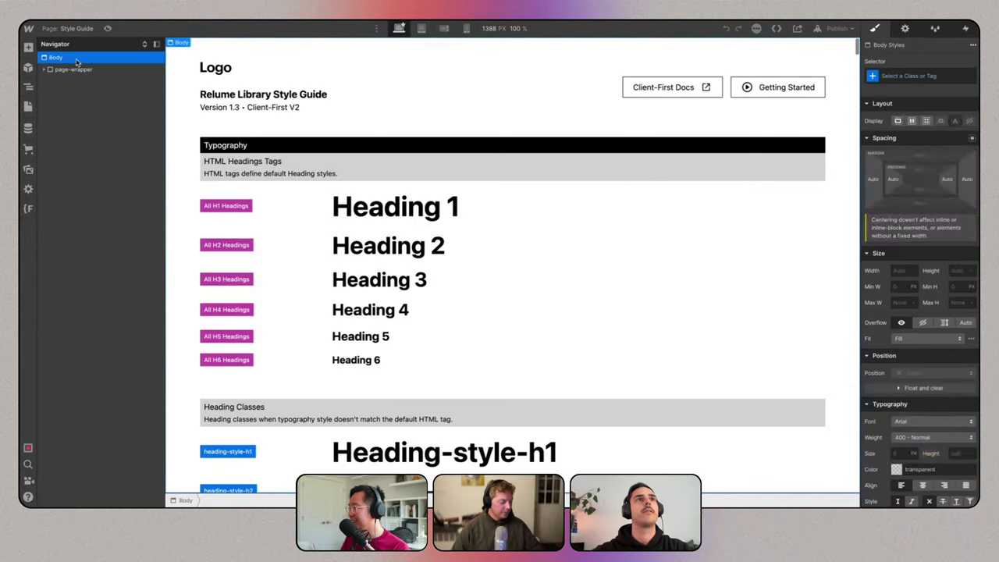
# Target Body (All Pages) and set its font to Agrandir.
pyautogui.click(924, 75)
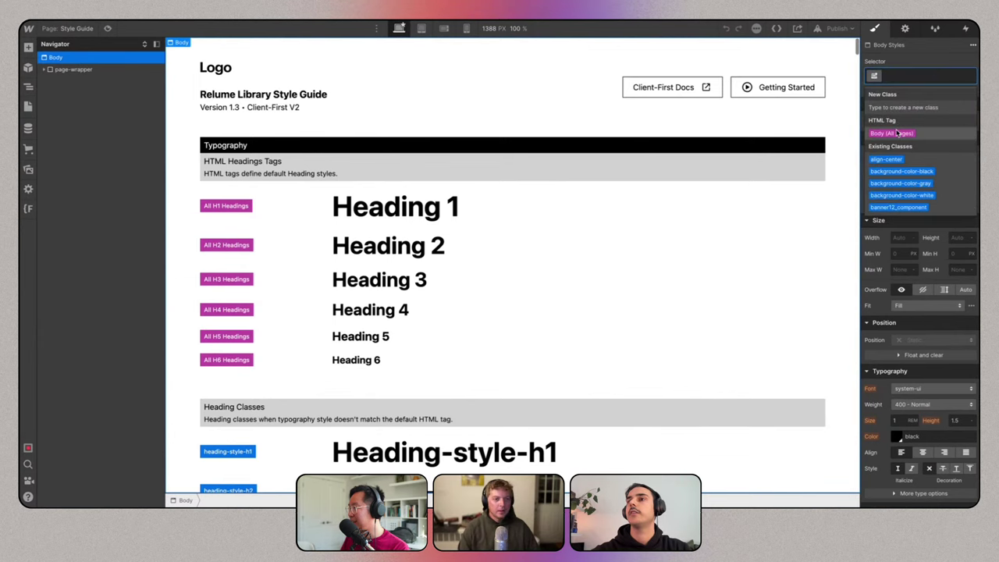
pyautogui.click(896, 131)
pyautogui.click(911, 389)
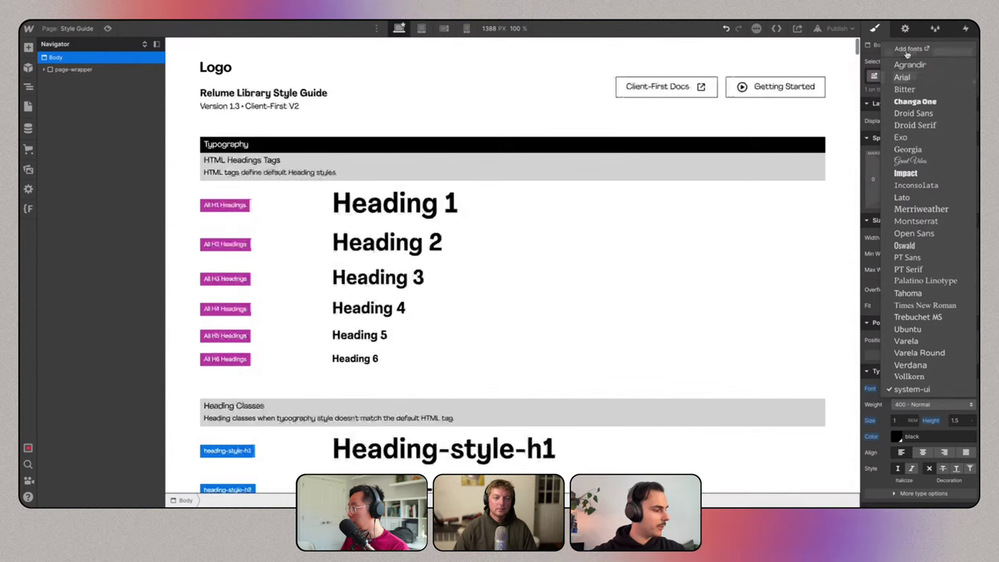
pyautogui.press('Escape')
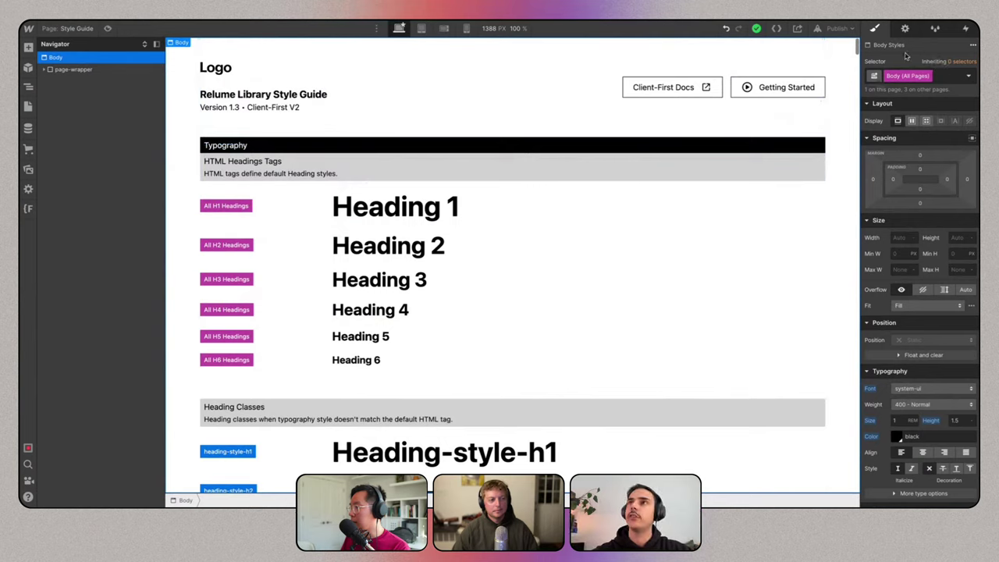
pyautogui.click(956, 76)
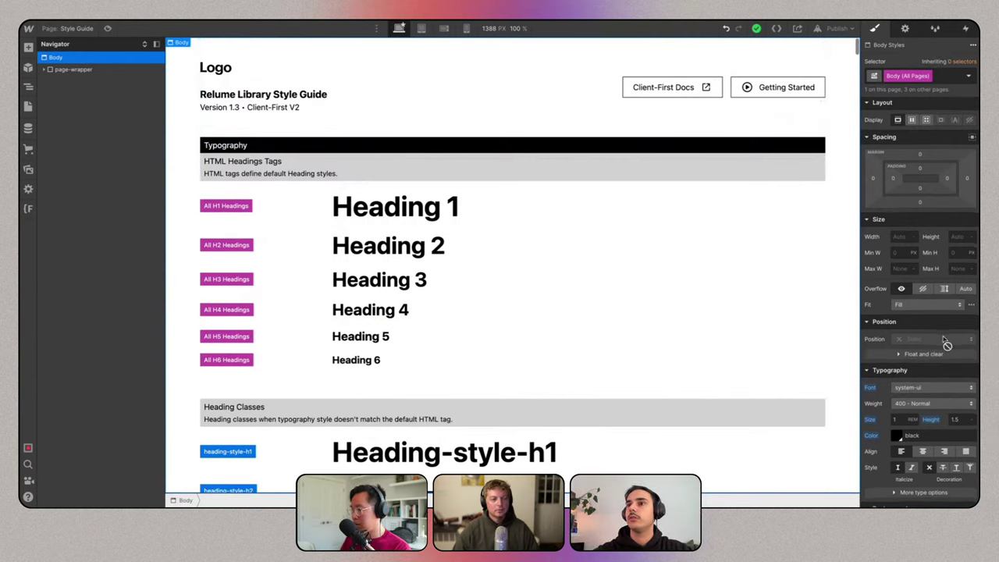
pyautogui.scroll(-2, 921, 351)
pyautogui.click(917, 316)
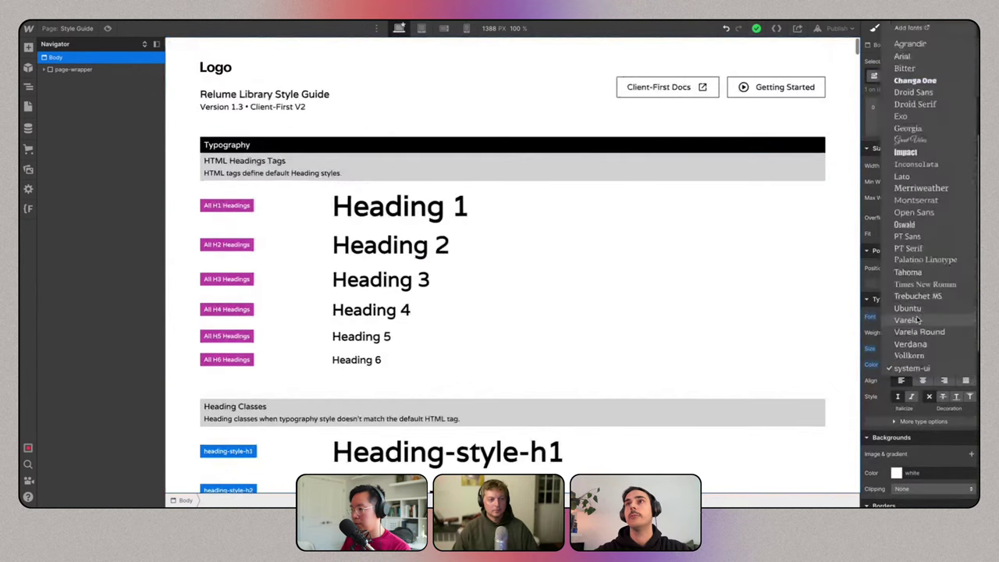
pyautogui.click(919, 45)
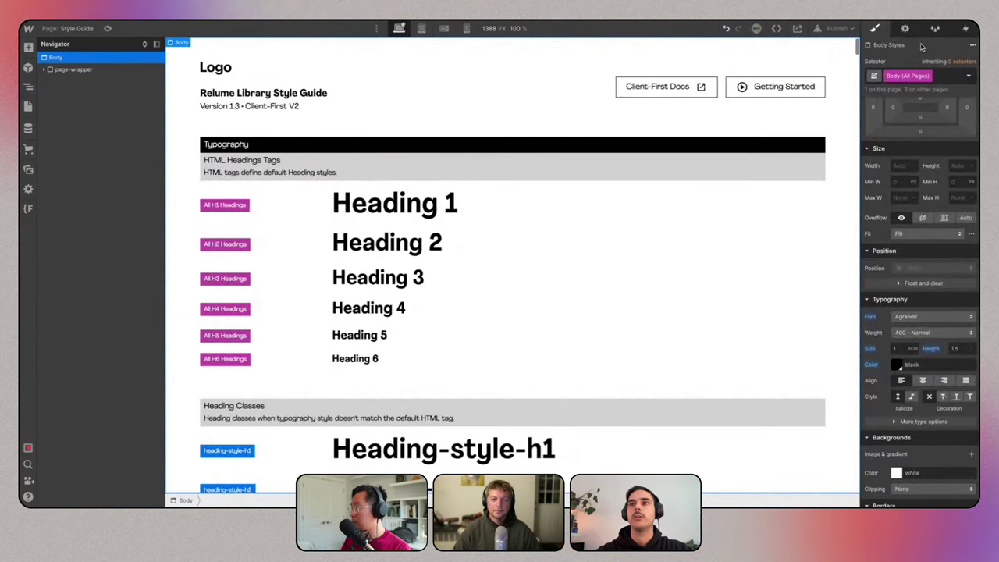
pyautogui.click(602, 218)
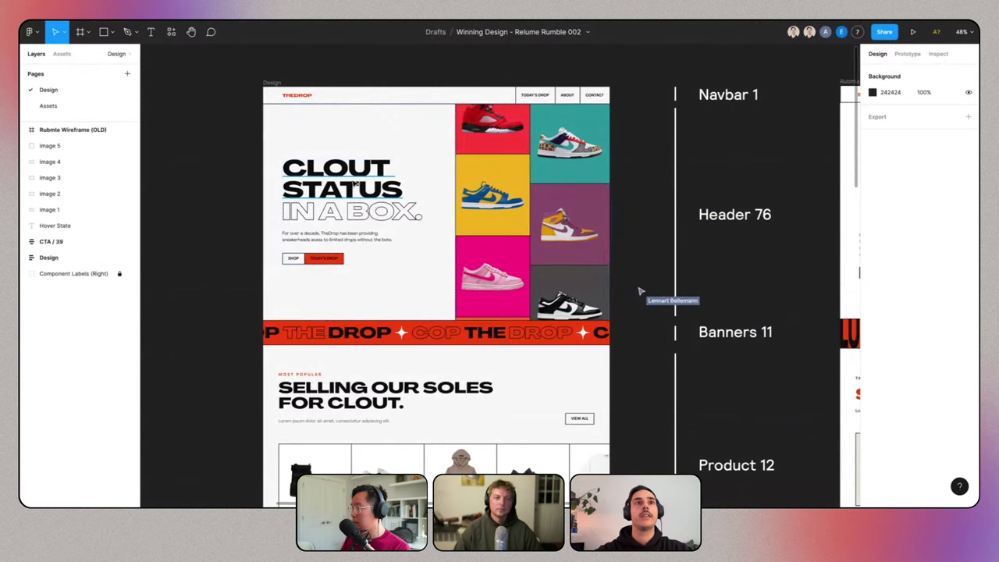
pyautogui.click(351, 187)
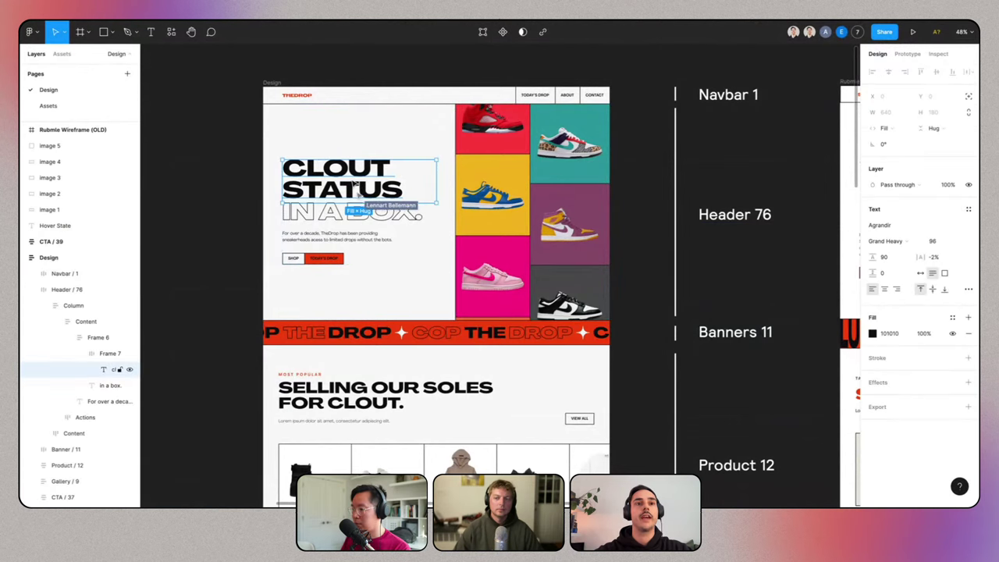
pyautogui.click(347, 391)
pyautogui.scroll(-10, 345, 392)
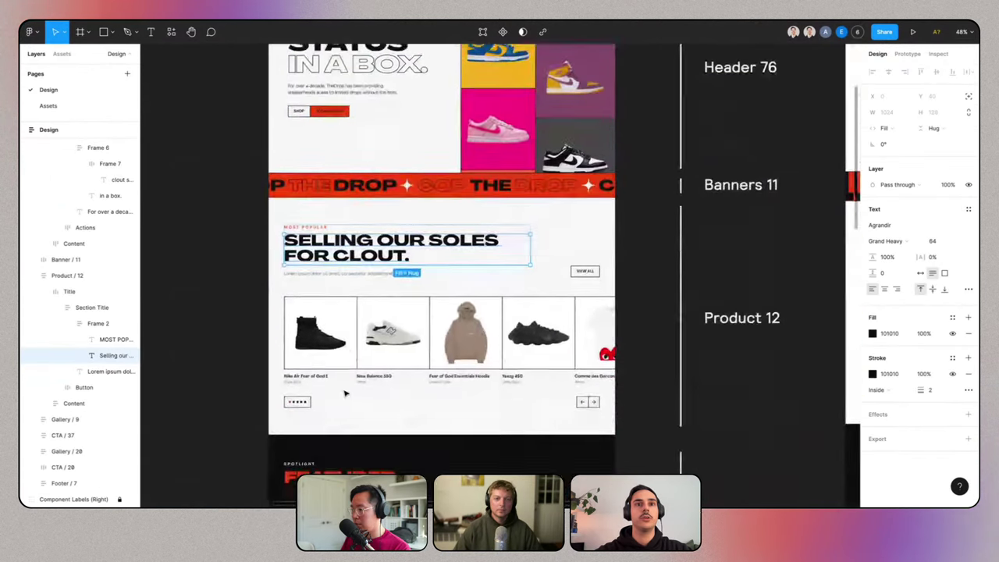
pyautogui.scroll(-10, 345, 392)
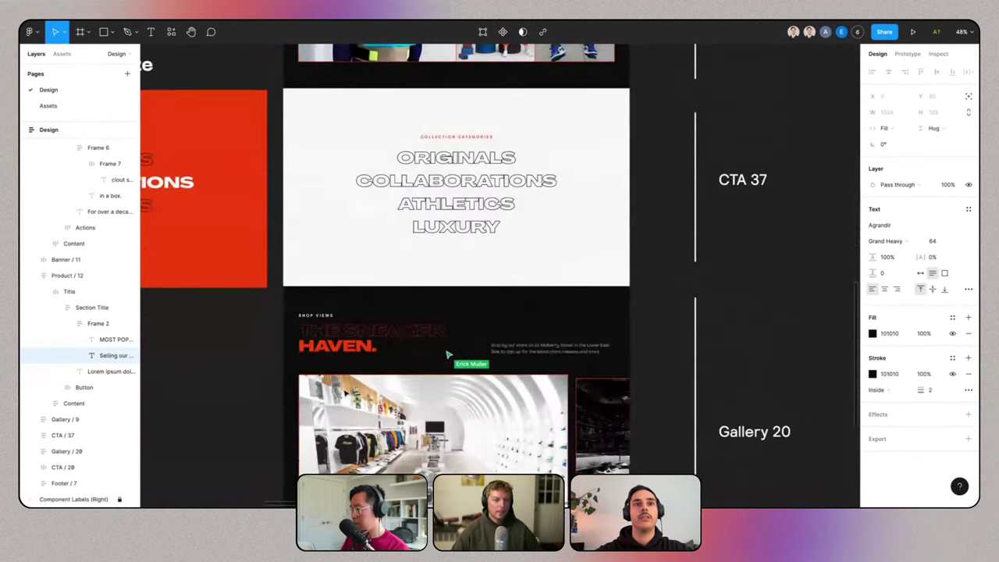
pyautogui.scroll(-3, 344, 392)
pyautogui.scroll(10, 345, 393)
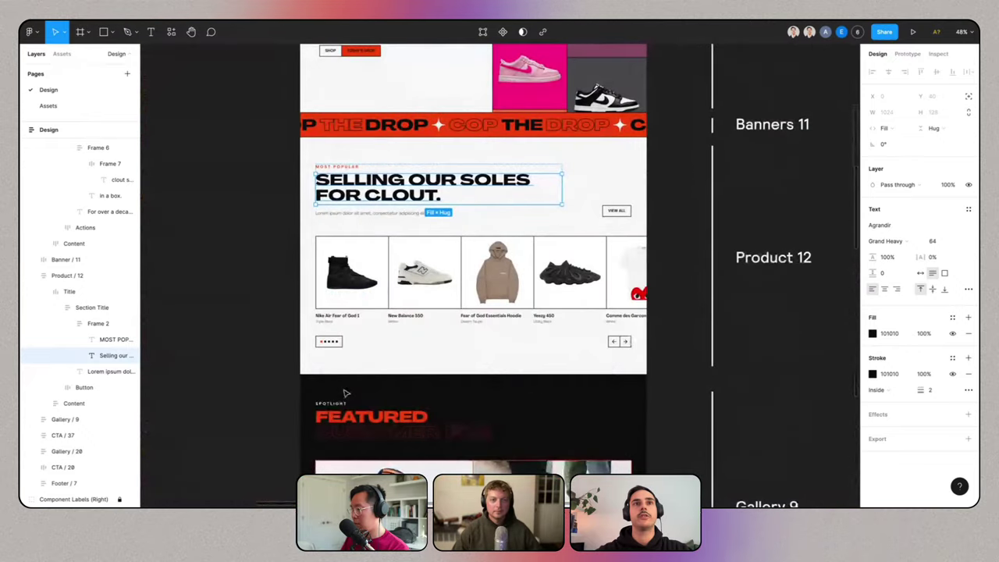
pyautogui.scroll(3, 345, 393)
pyautogui.click(113, 180)
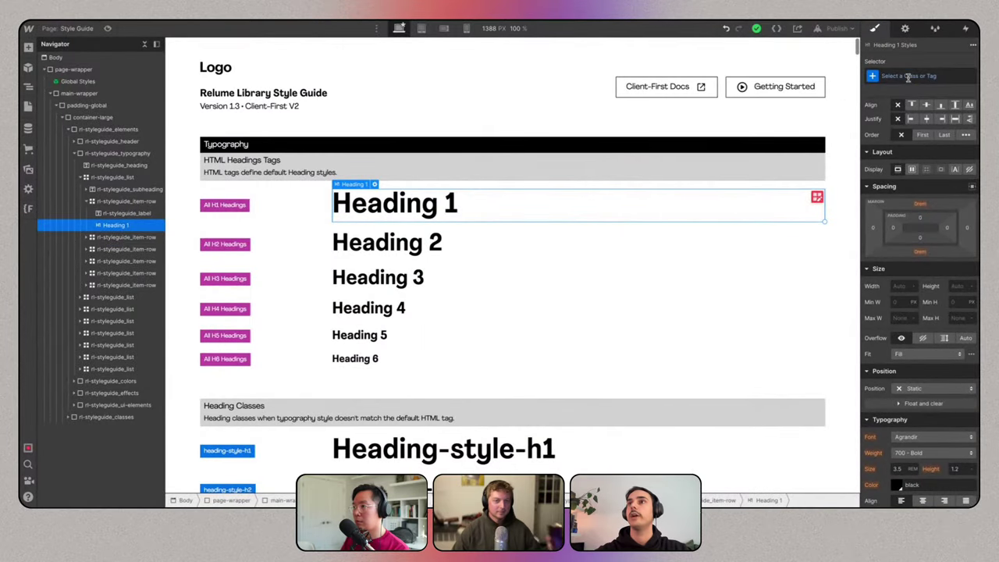
# Target All H1 Headings and set their size to 6 rem.
pyautogui.click(908, 76)
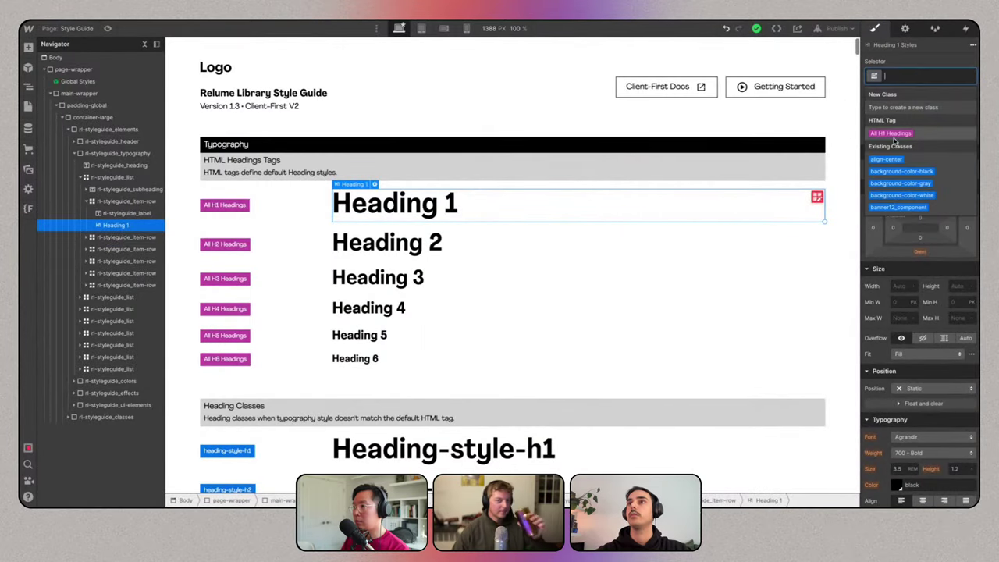
pyautogui.click(891, 133)
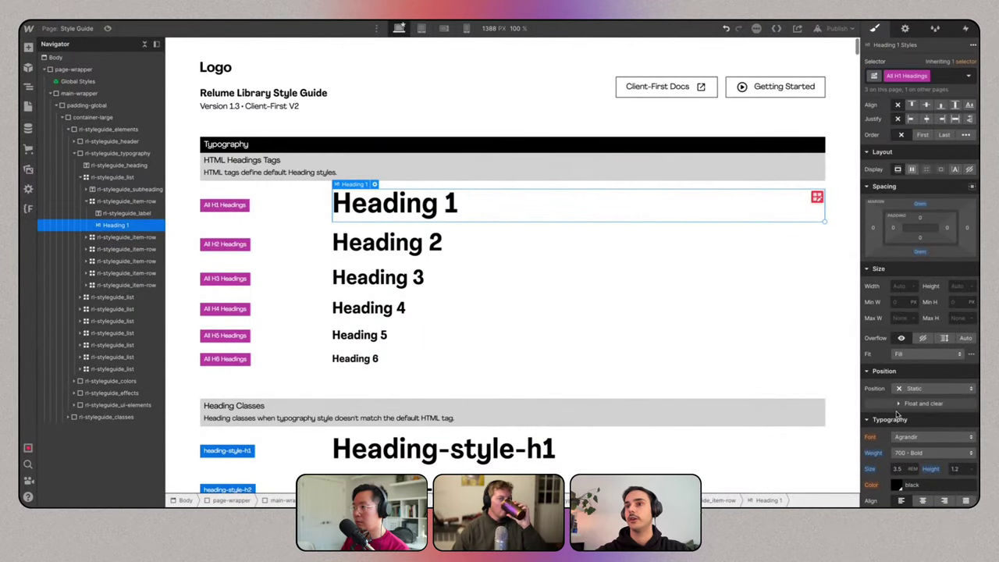
pyautogui.click(897, 468)
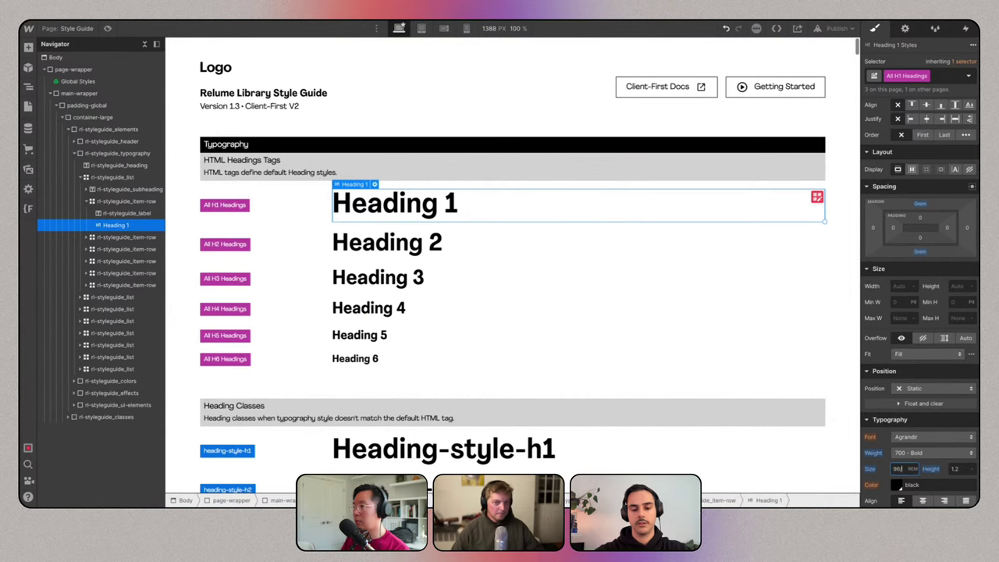
pyautogui.write('6')
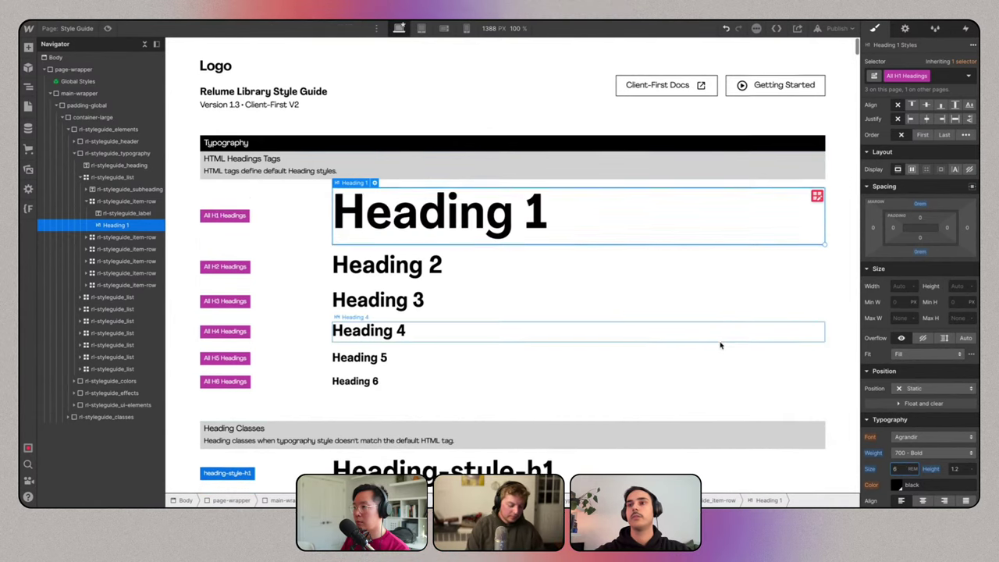
pyautogui.scroll(-1, 772, 359)
# Give H1 headings 900 Black weight and all-uppercase text.
pyautogui.click(925, 452)
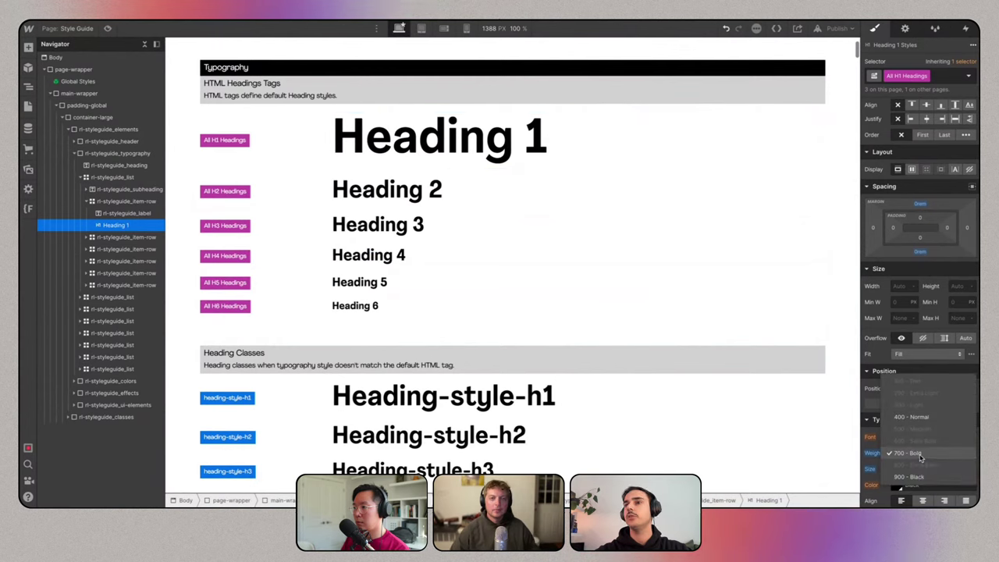
pyautogui.click(921, 476)
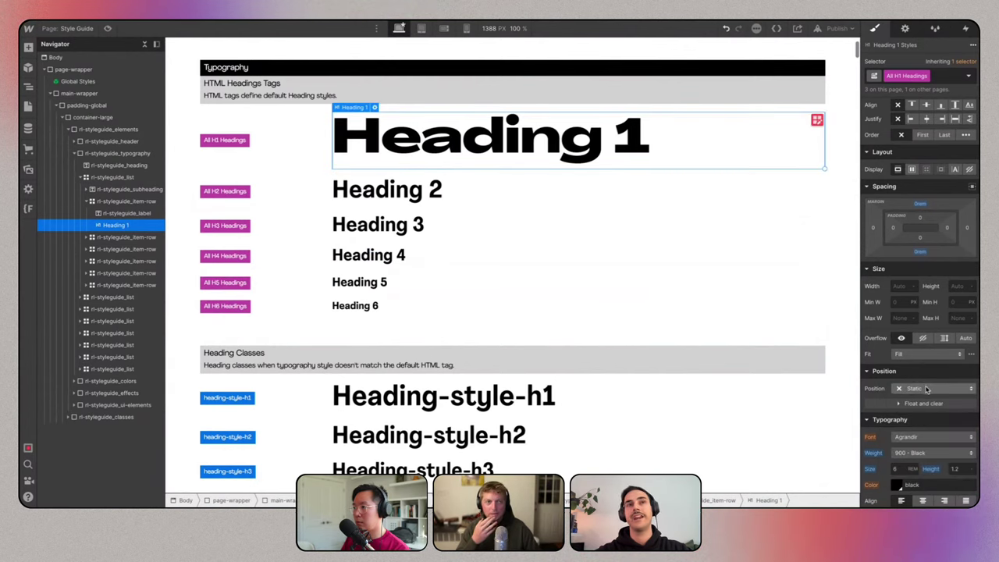
pyautogui.scroll(-1, 926, 390)
pyautogui.scroll(-2, 926, 391)
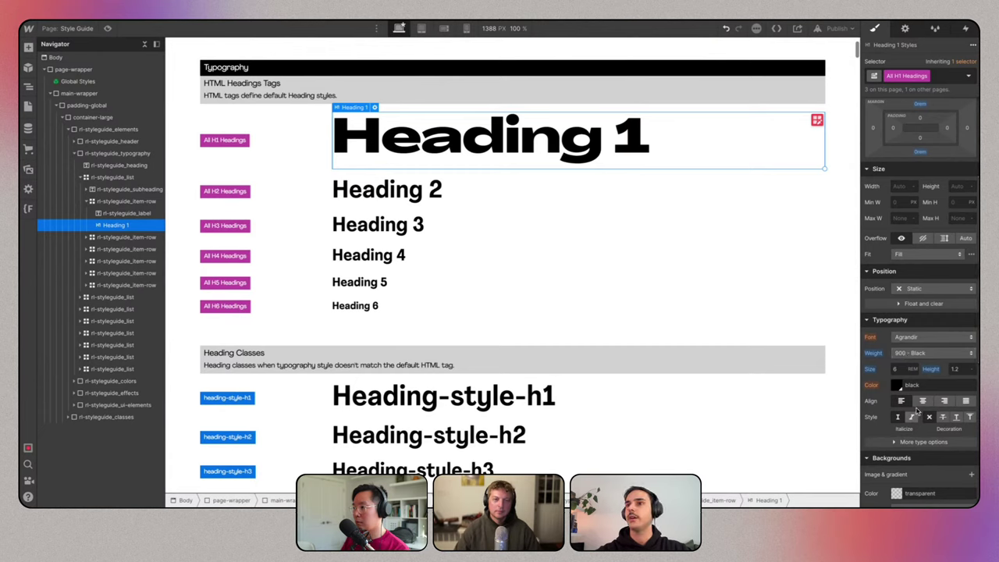
pyautogui.click(919, 442)
pyautogui.scroll(-1, 929, 443)
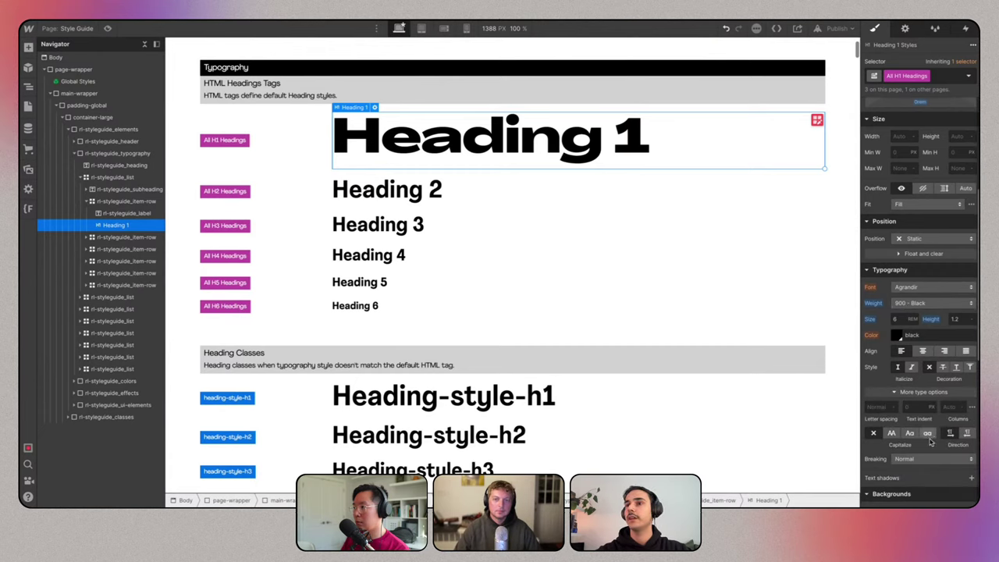
pyautogui.click(892, 434)
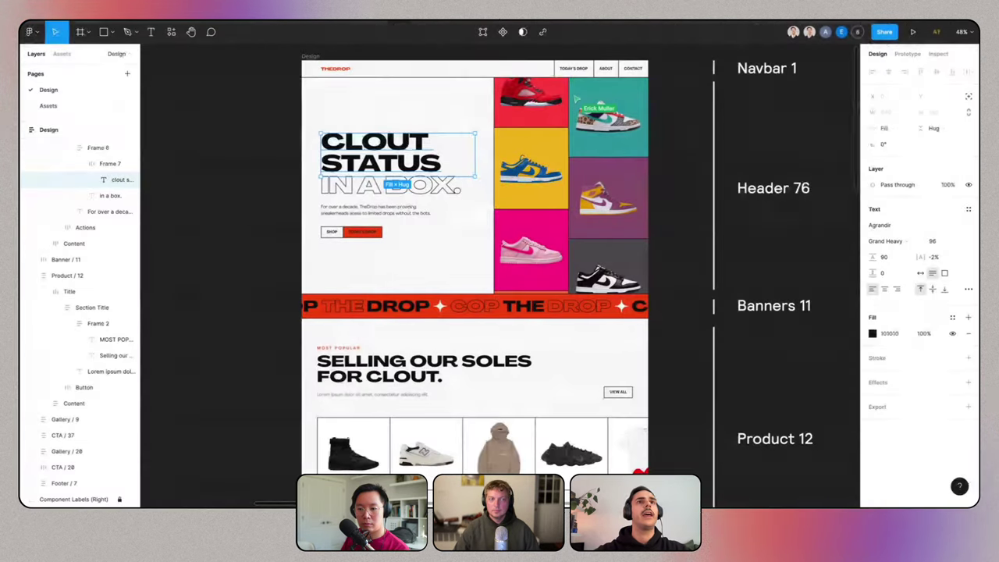
pyautogui.click(934, 259)
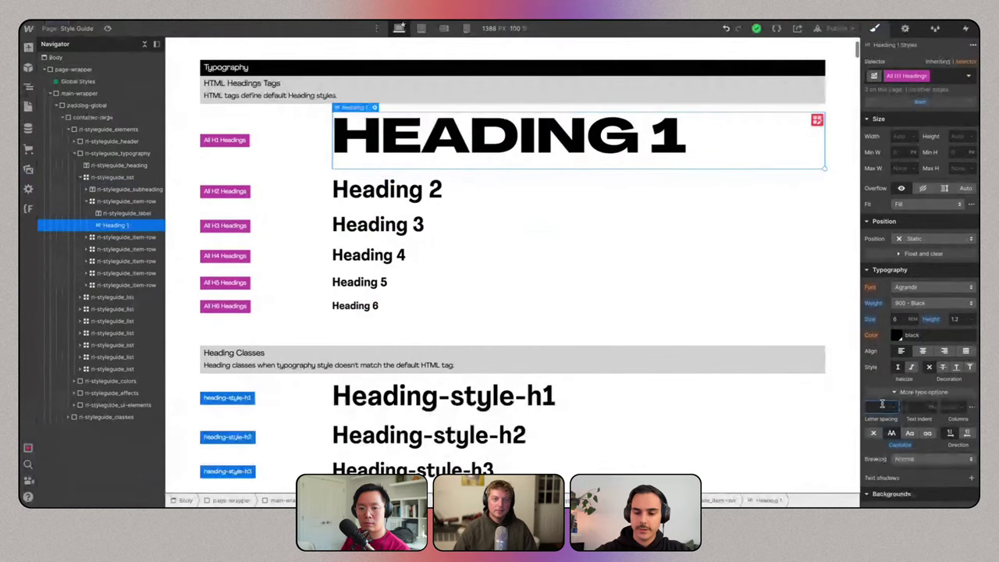
# Apply -0.02 em letter spacing to H1 and set its line height to 1.
pyautogui.press('Return')
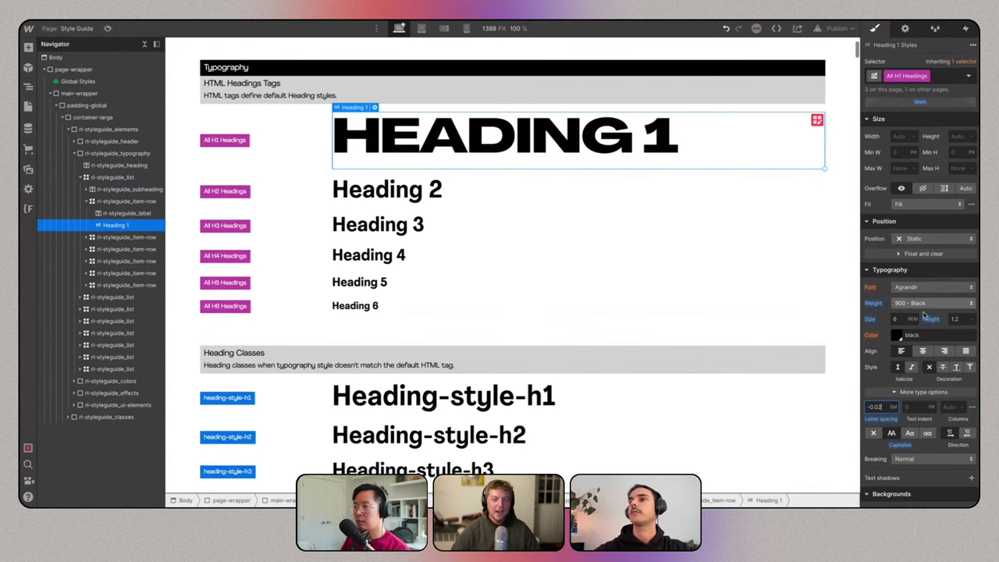
pyautogui.click(957, 320)
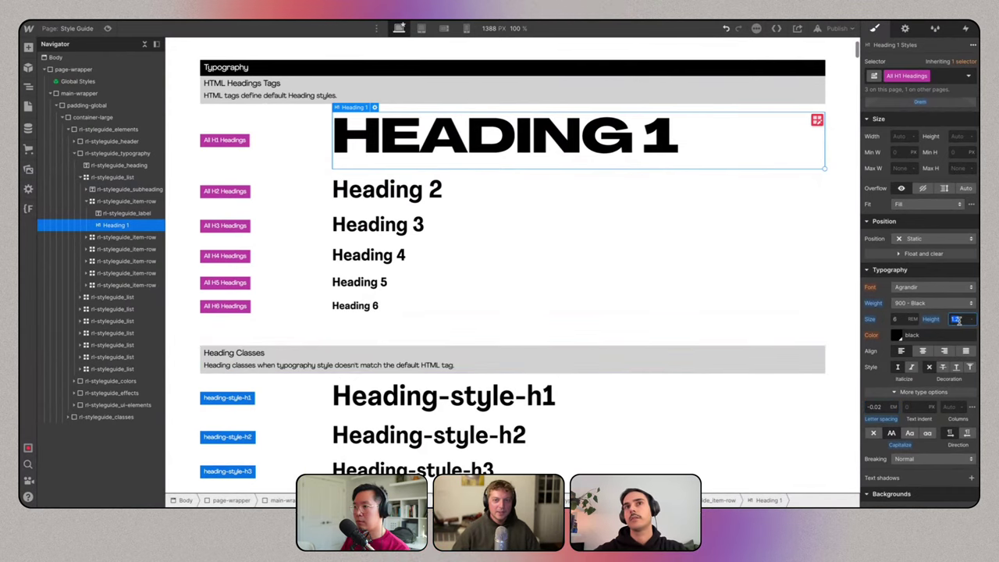
pyautogui.write('1')
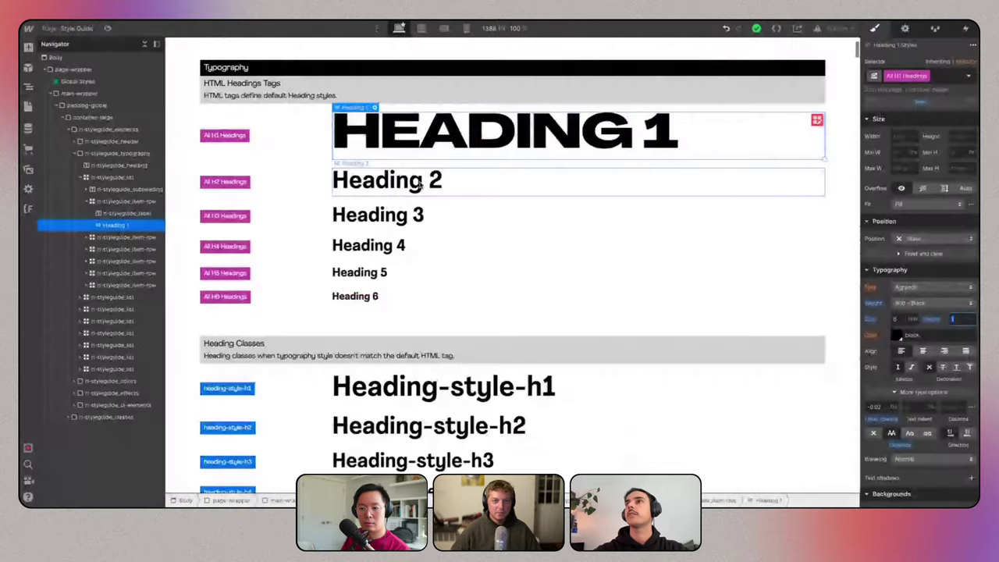
# Target All H2 Headings: size 4 rem, line height 1, letter spacing -0.02 em.
pyautogui.click(387, 180)
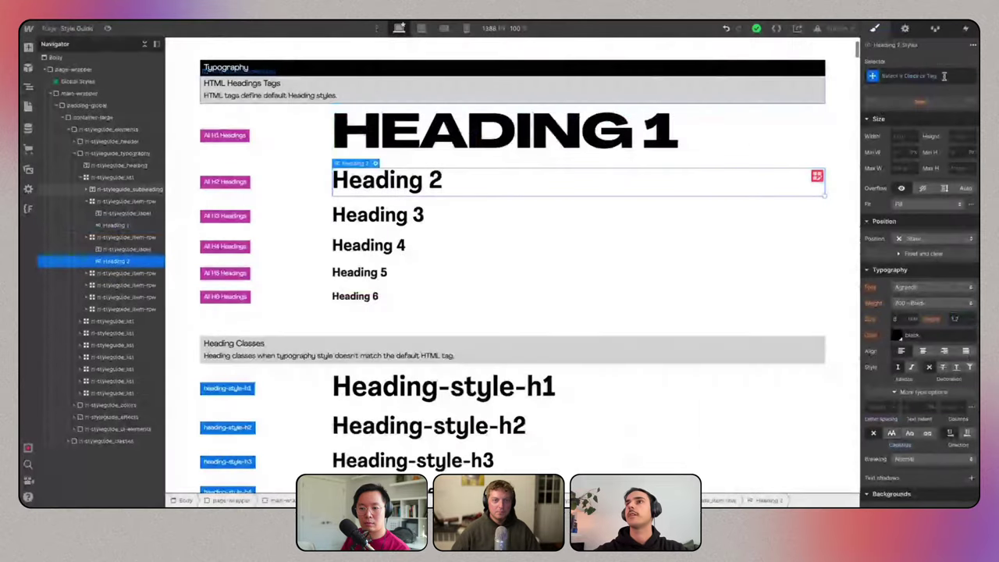
pyautogui.click(927, 75)
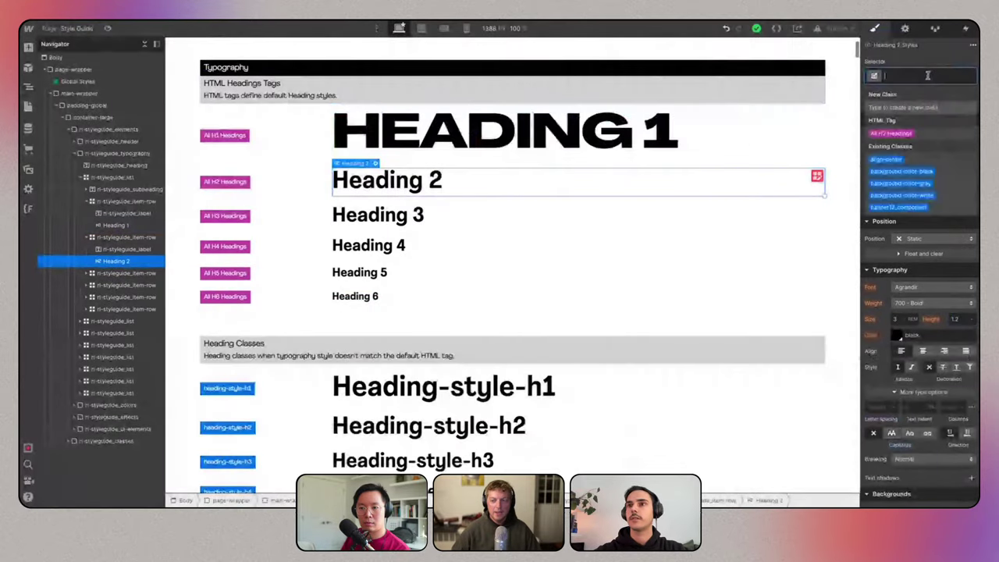
pyautogui.click(891, 132)
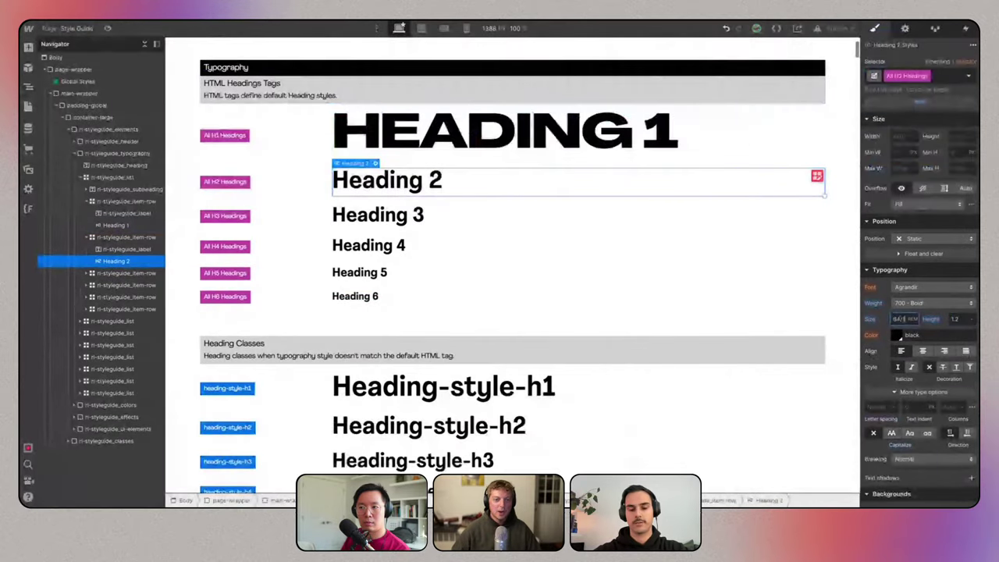
pyautogui.write('4')
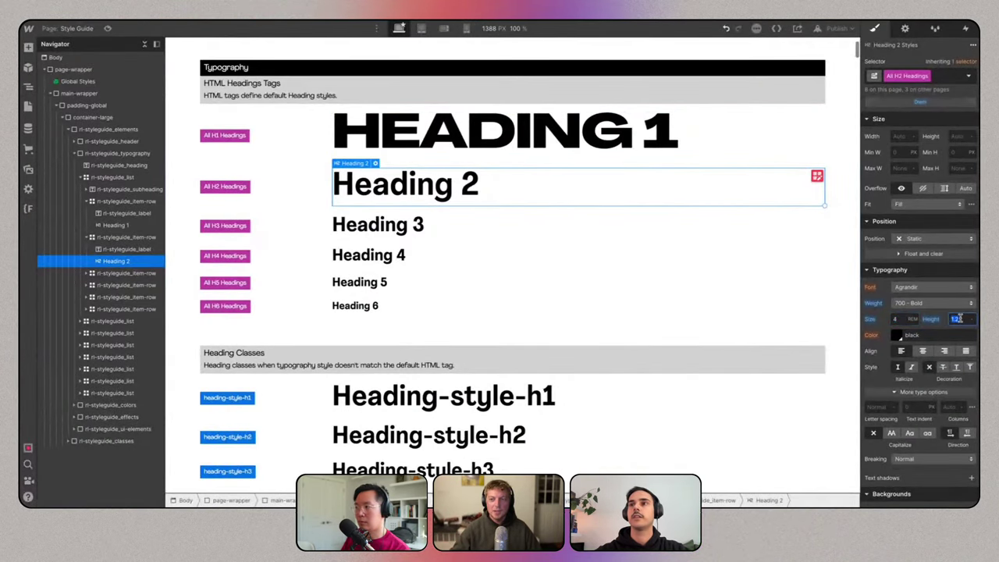
pyautogui.write('1')
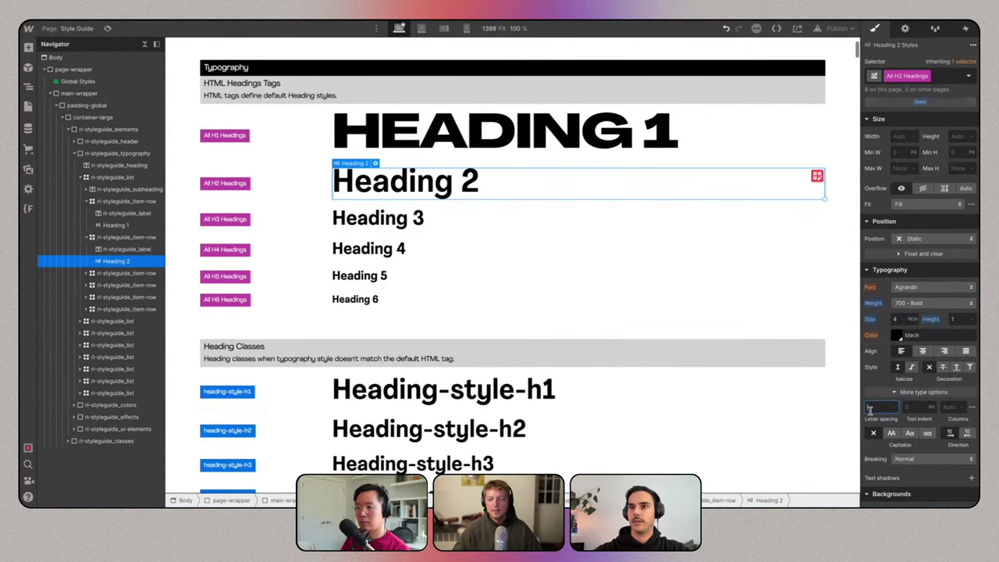
pyautogui.write('-0.02em')
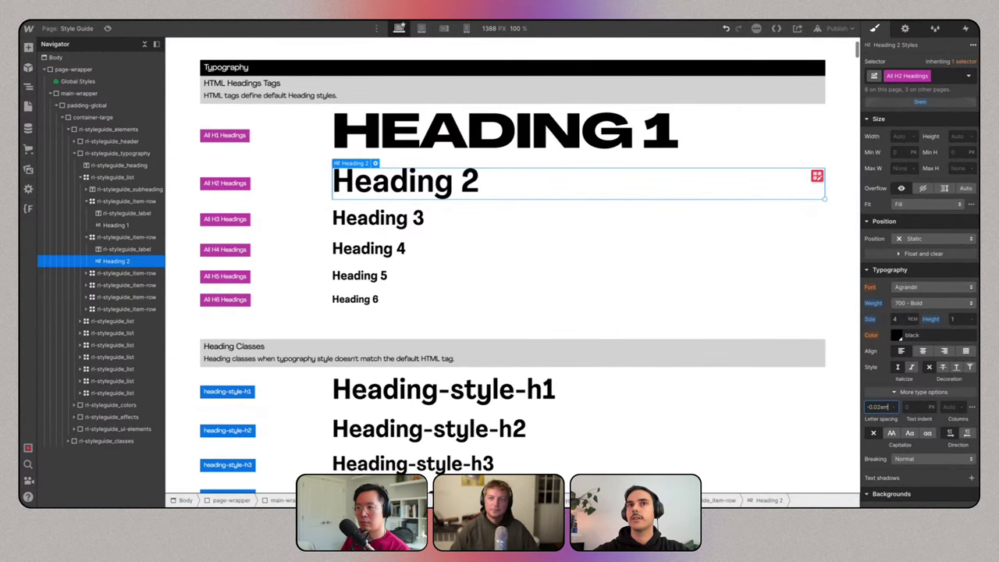
pyautogui.press('Return')
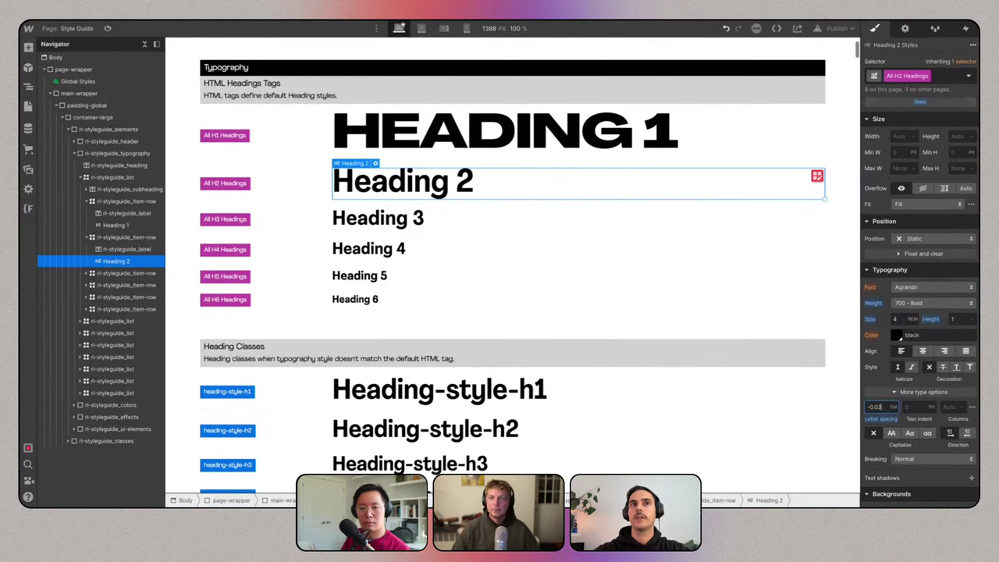
# Make H2 headings uppercase with 900 Black weight.
pyautogui.click(891, 433)
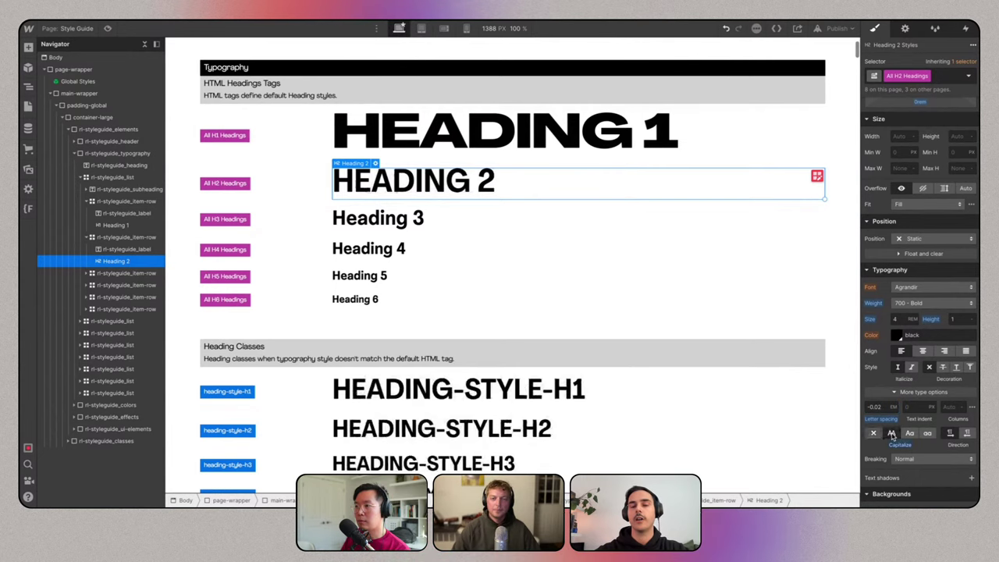
pyautogui.click(930, 304)
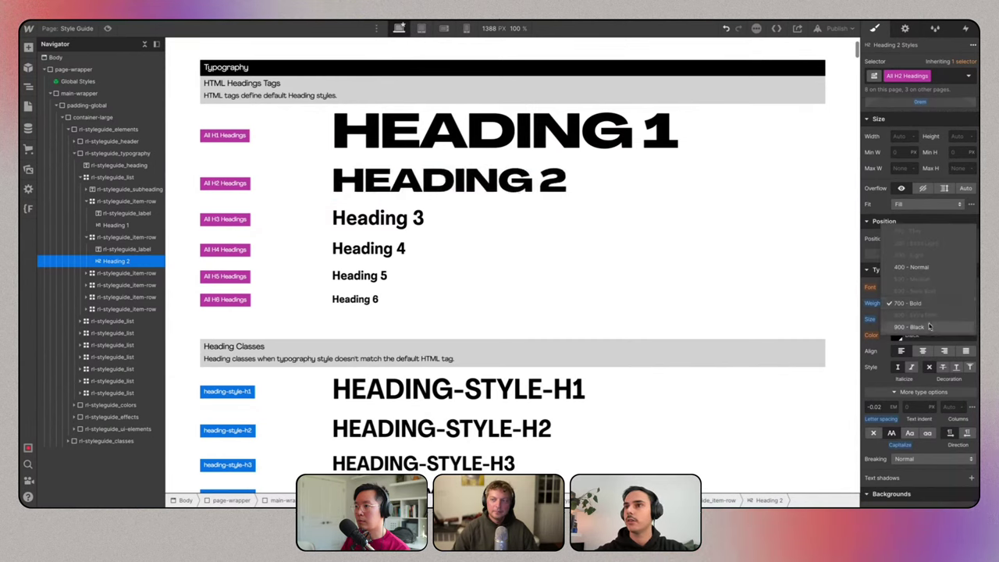
pyautogui.click(929, 329)
pyautogui.scroll(-1, 919, 297)
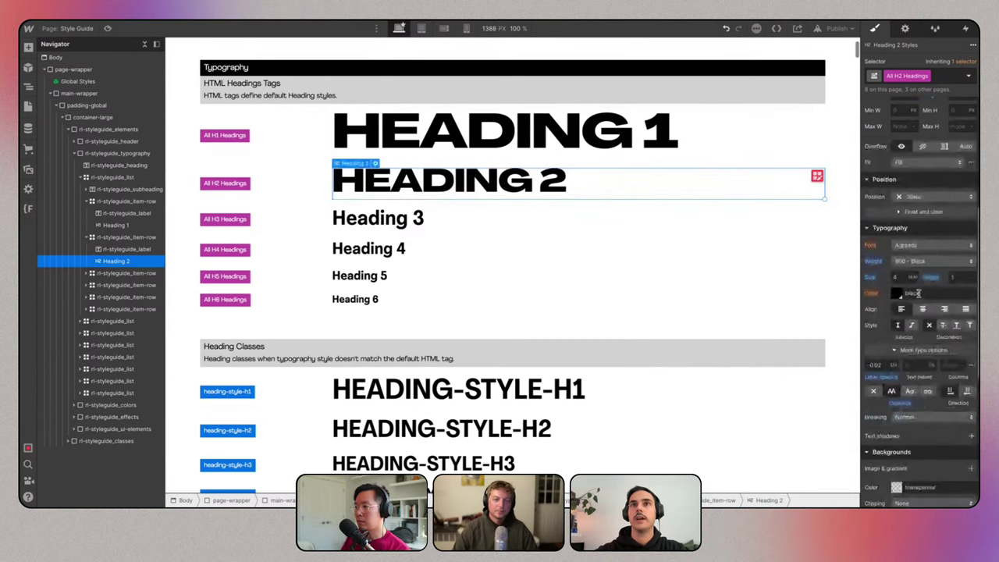
pyautogui.click(663, 219)
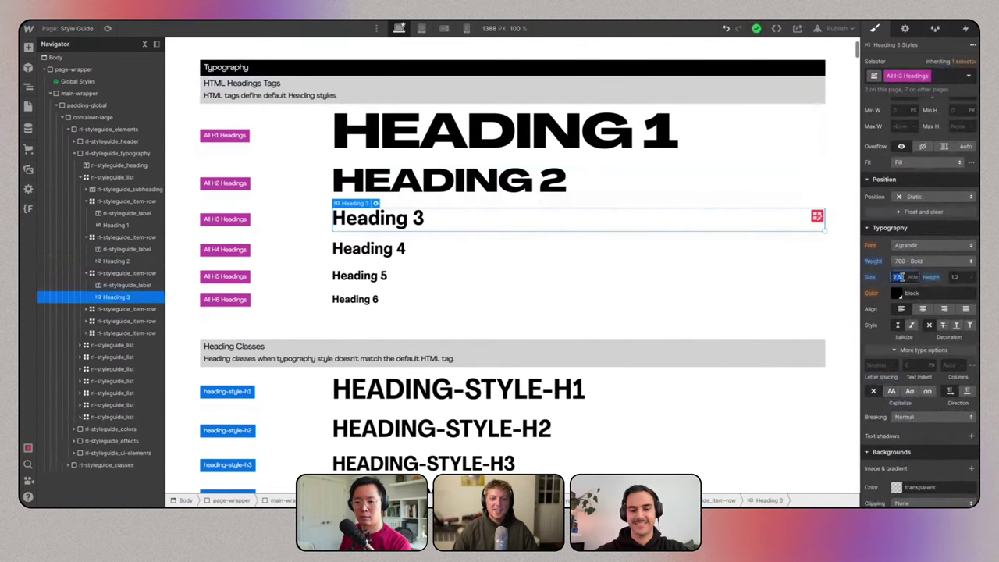
# Give H3 headings 900 Black weight, uppercase text and -0.02 em letter spacing.
pyautogui.click(933, 262)
pyautogui.click(932, 286)
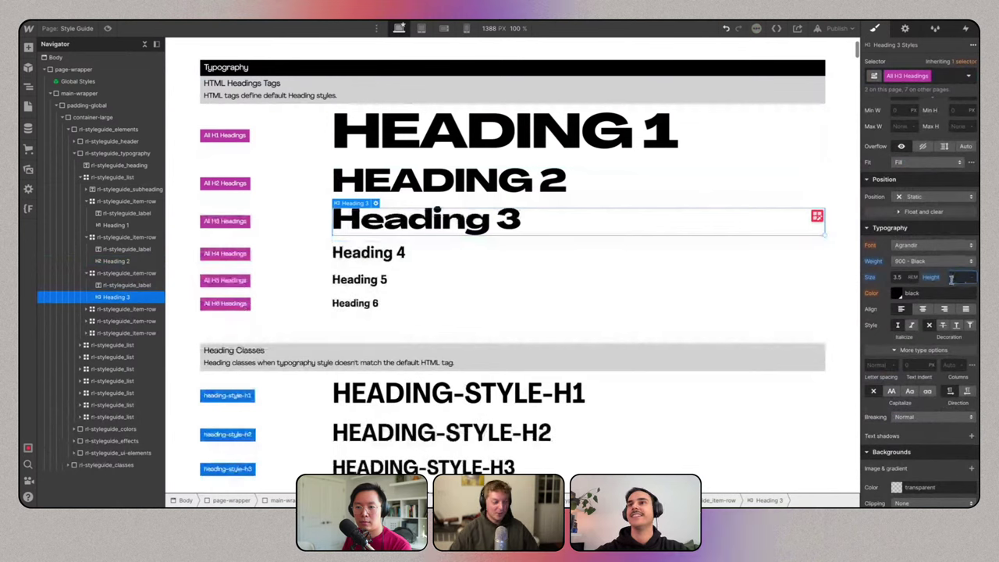
pyautogui.click(881, 365)
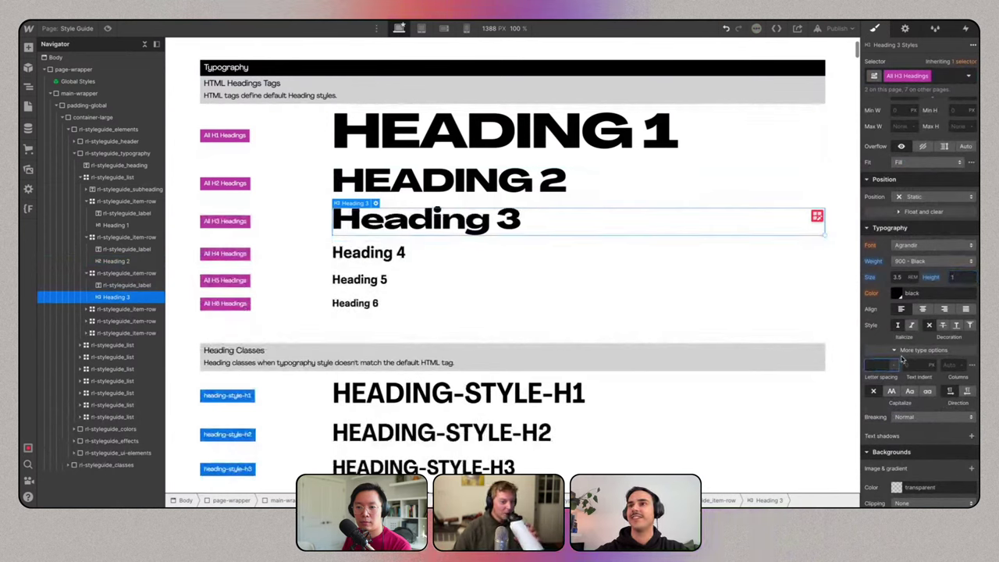
pyautogui.click(893, 390)
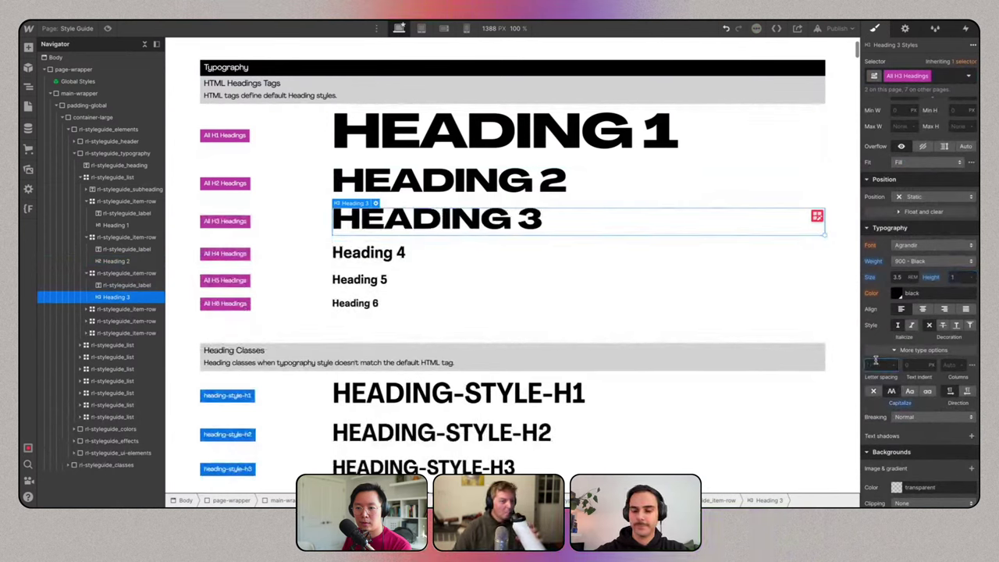
pyautogui.click(876, 364)
pyautogui.write('-0.02')
pyautogui.press('Return')
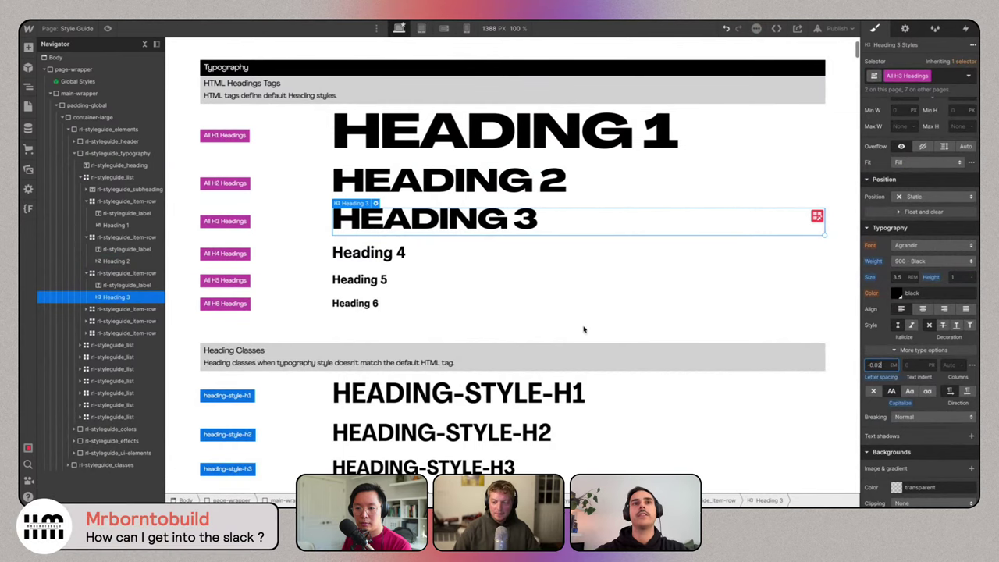
# Target All H4 Headings and set their size to 2.5 rem.
pyautogui.click(388, 250)
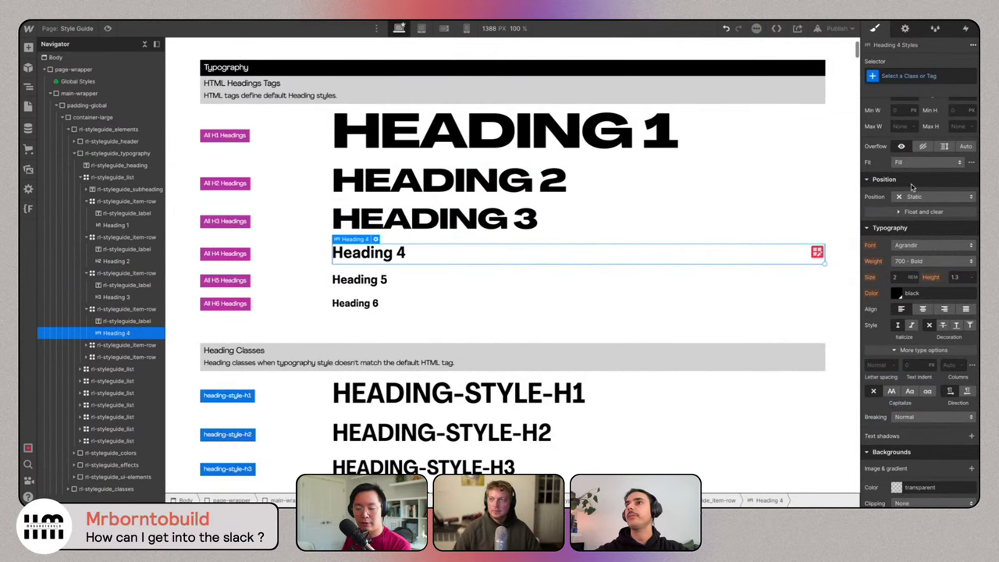
pyautogui.click(920, 76)
pyautogui.click(908, 128)
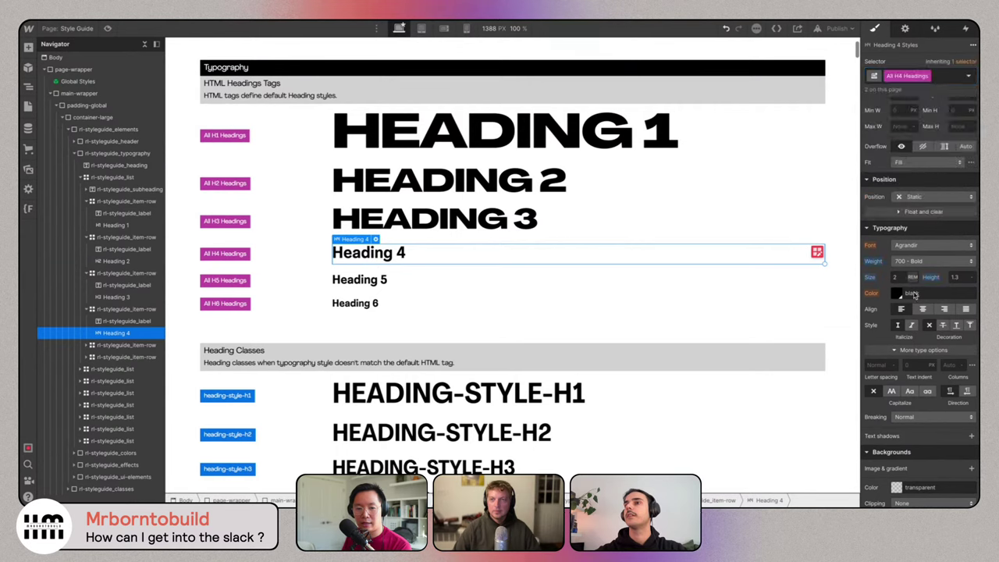
pyautogui.click(903, 277)
pyautogui.write('.5')
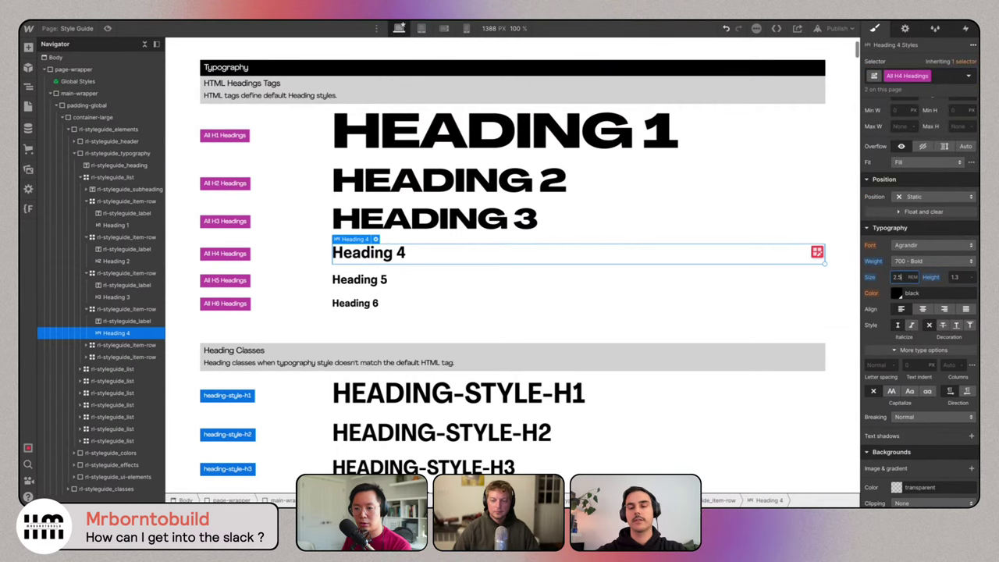
pyautogui.press('Return')
# Give H4 headings 900 Black weight, uppercase, -0.02 em spacing and tighter line height.
pyautogui.click(933, 260)
pyautogui.click(928, 288)
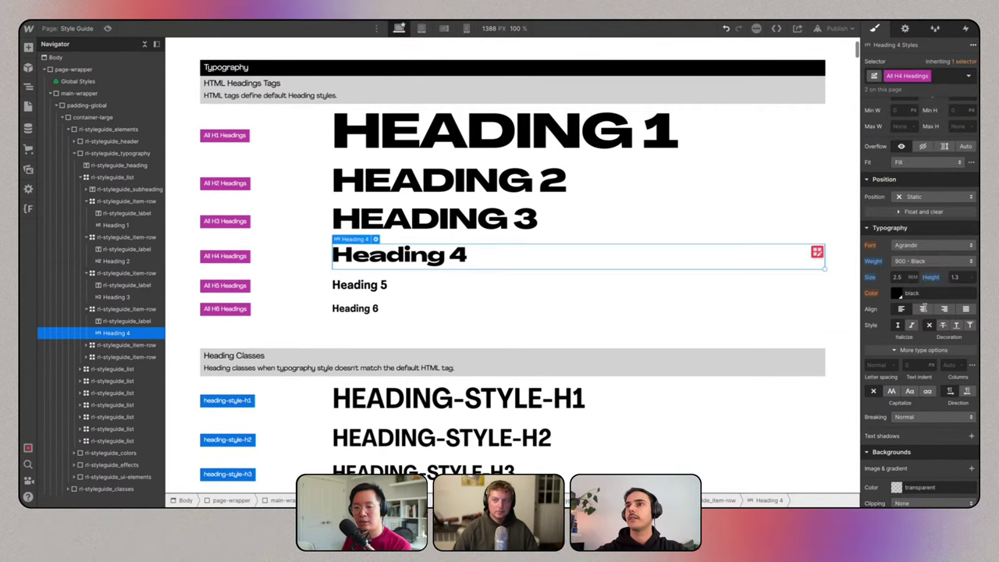
pyautogui.click(893, 391)
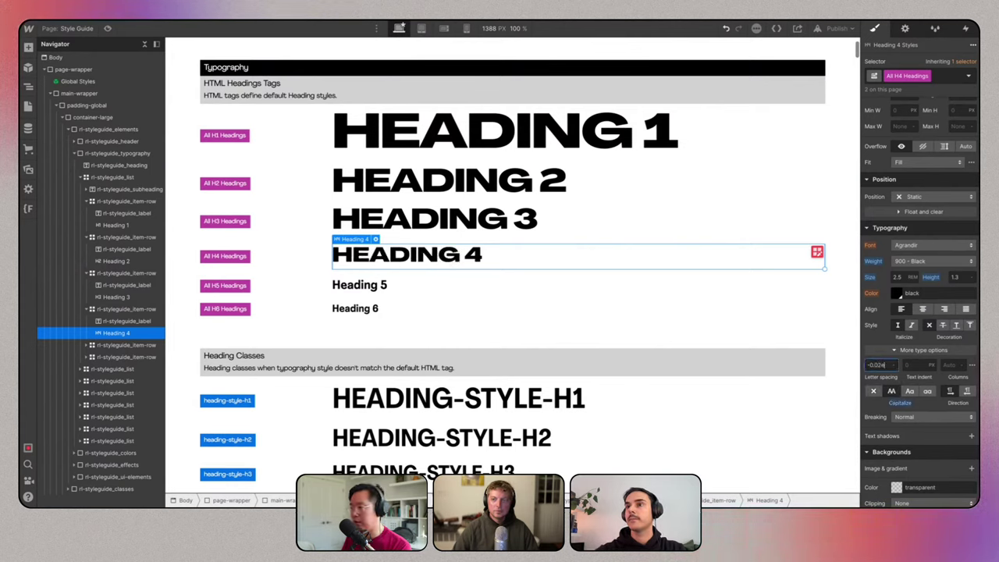
pyautogui.press('Return')
pyautogui.click(957, 277)
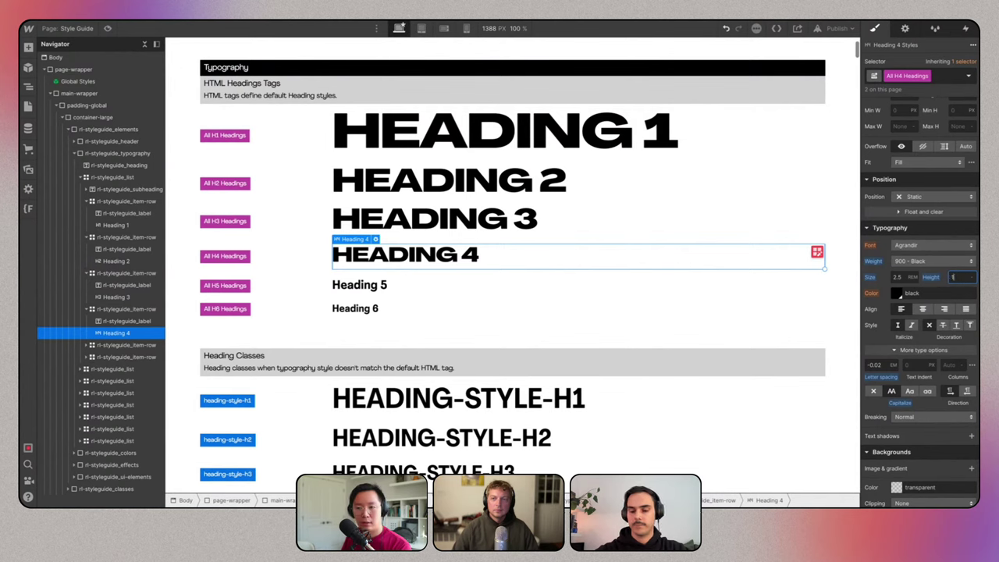
pyautogui.press('Return')
# Target All H5 Headings and set their weight to 900 Black.
pyautogui.click(377, 282)
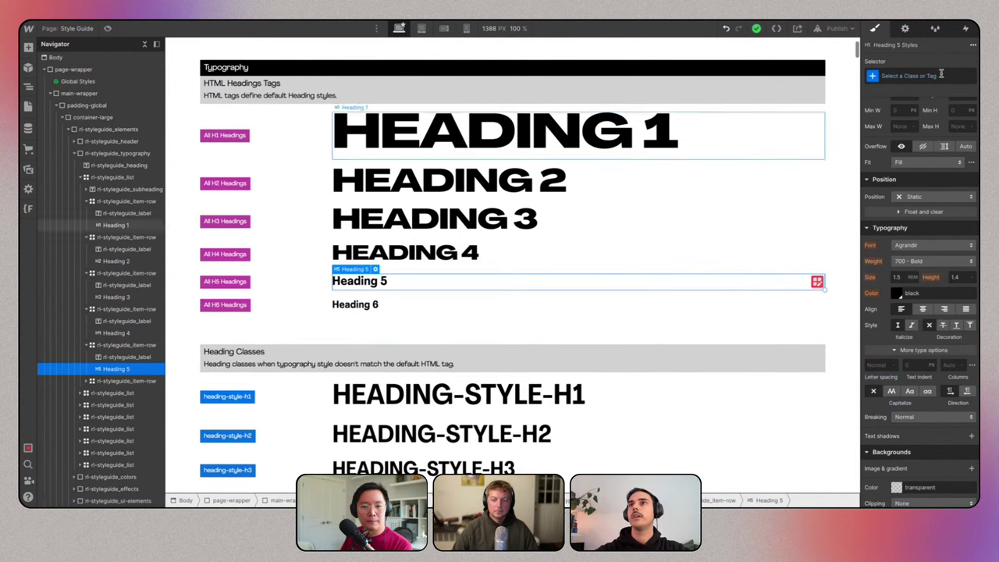
pyautogui.click(941, 74)
pyautogui.click(901, 128)
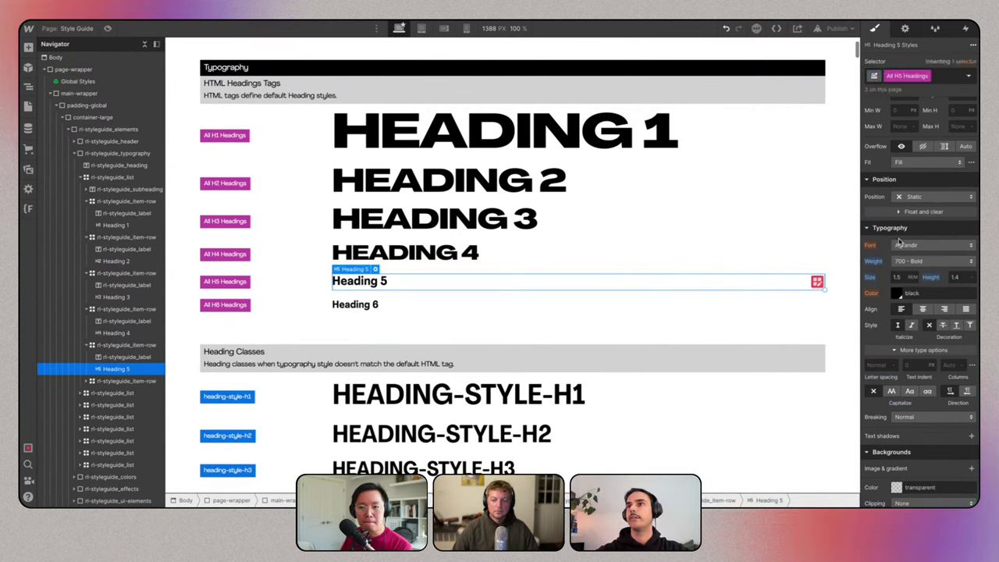
pyautogui.click(909, 260)
pyautogui.click(900, 314)
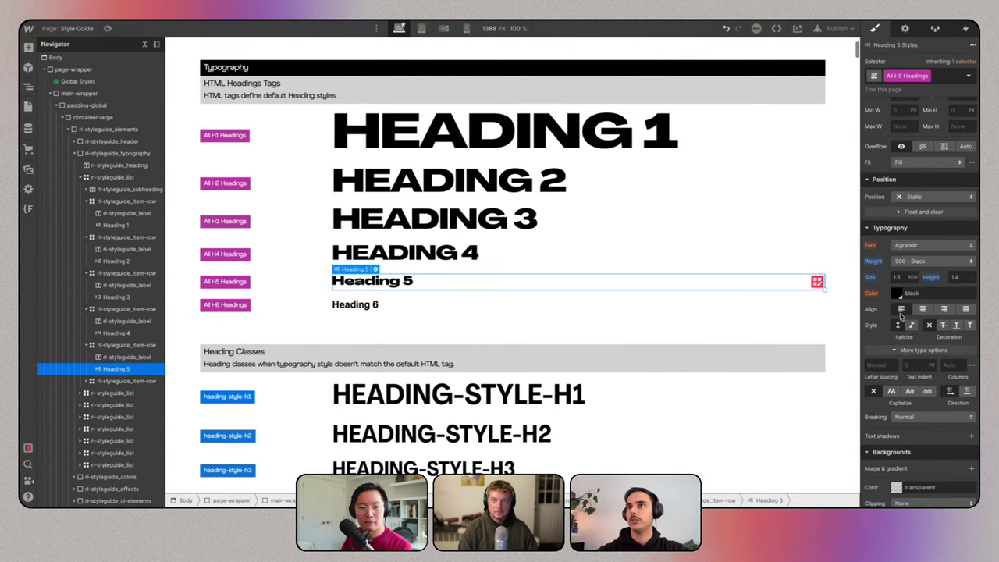
pyautogui.press('Tab')
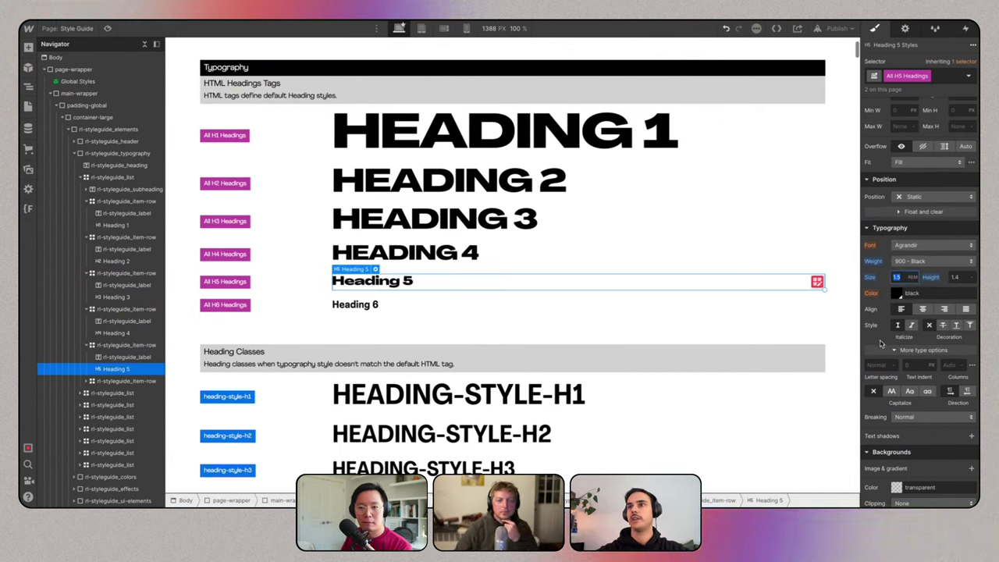
# Give H5 headings -0.02 em letter spacing, 1.2 line height and uppercase text.
pyautogui.click(874, 365)
pyautogui.write('0.02')
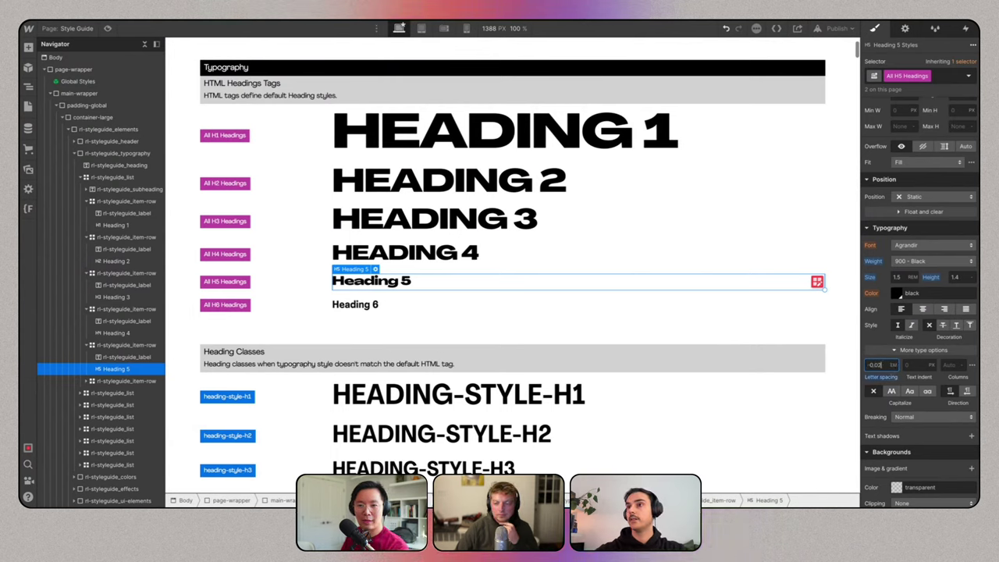
pyautogui.write('1')
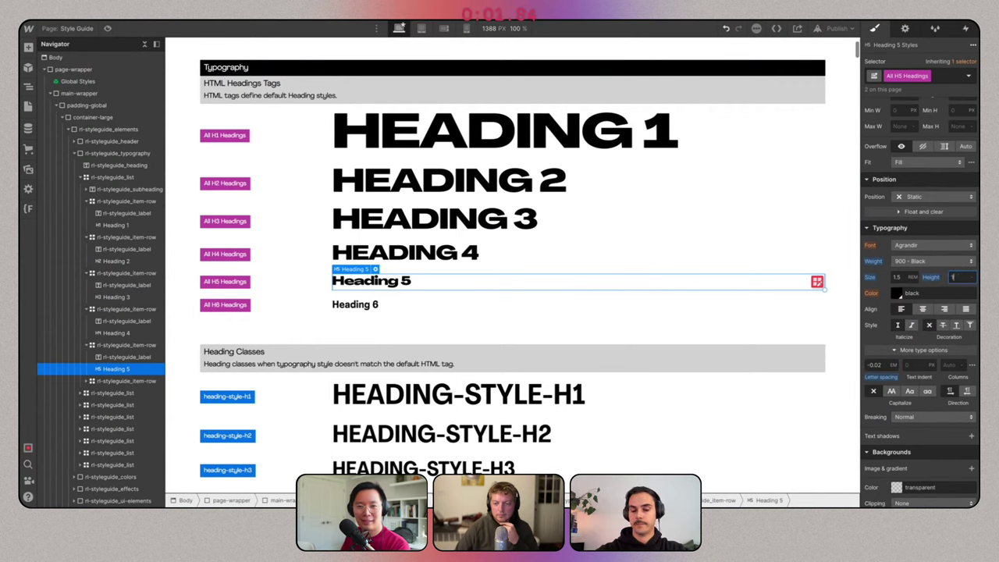
pyautogui.write('.2')
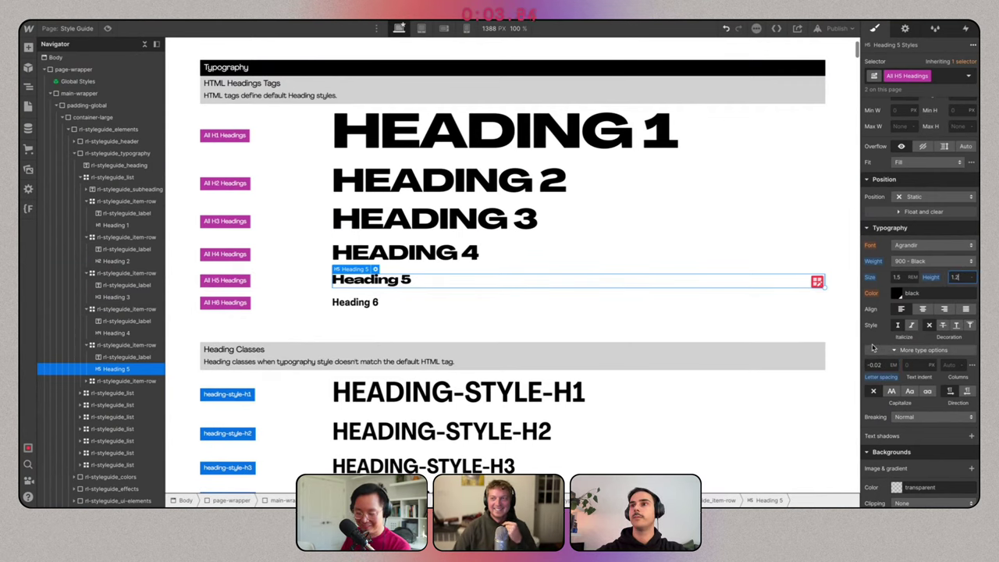
pyautogui.click(891, 390)
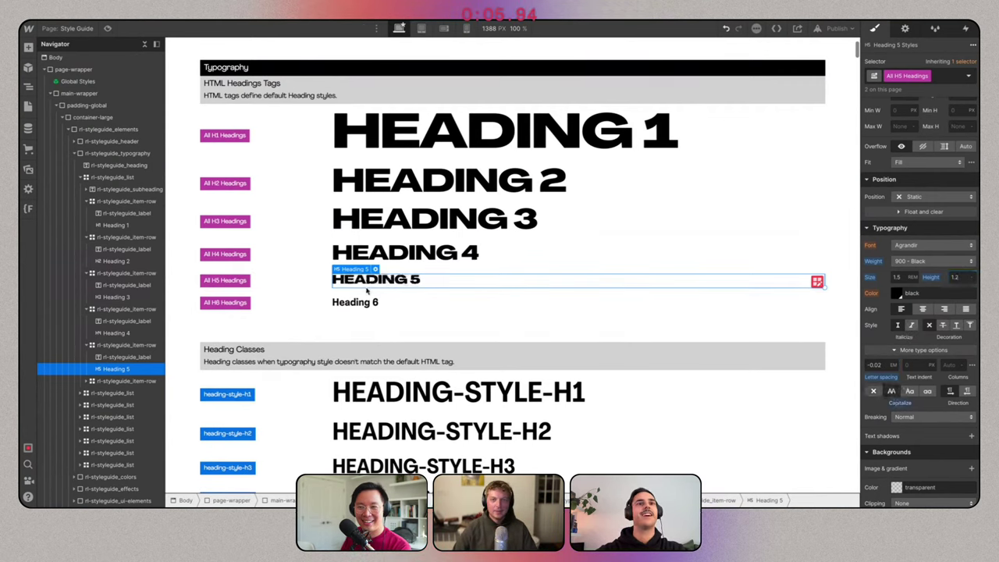
pyautogui.click(363, 301)
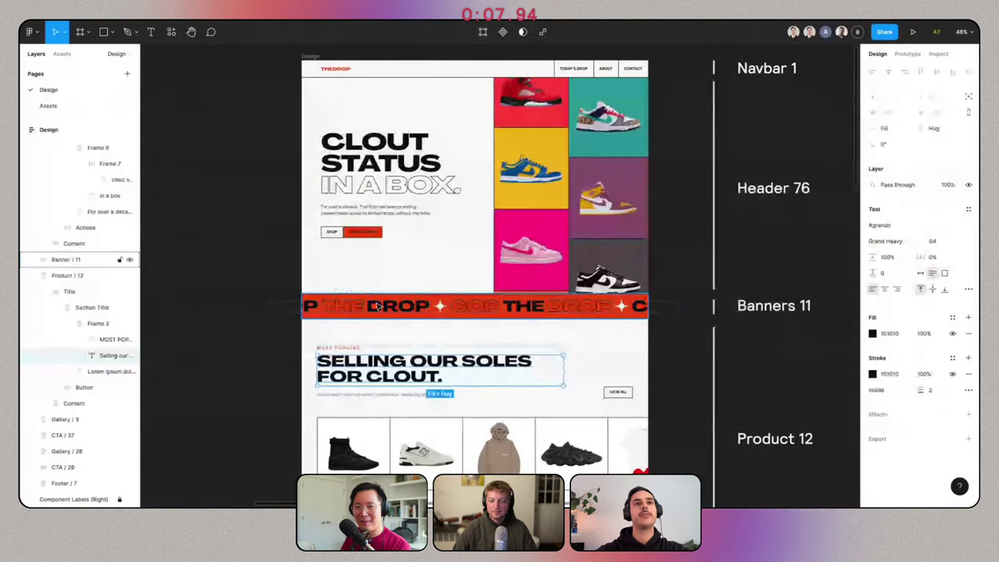
pyautogui.scroll(-5, 378, 306)
pyautogui.scroll(3, 359, 250)
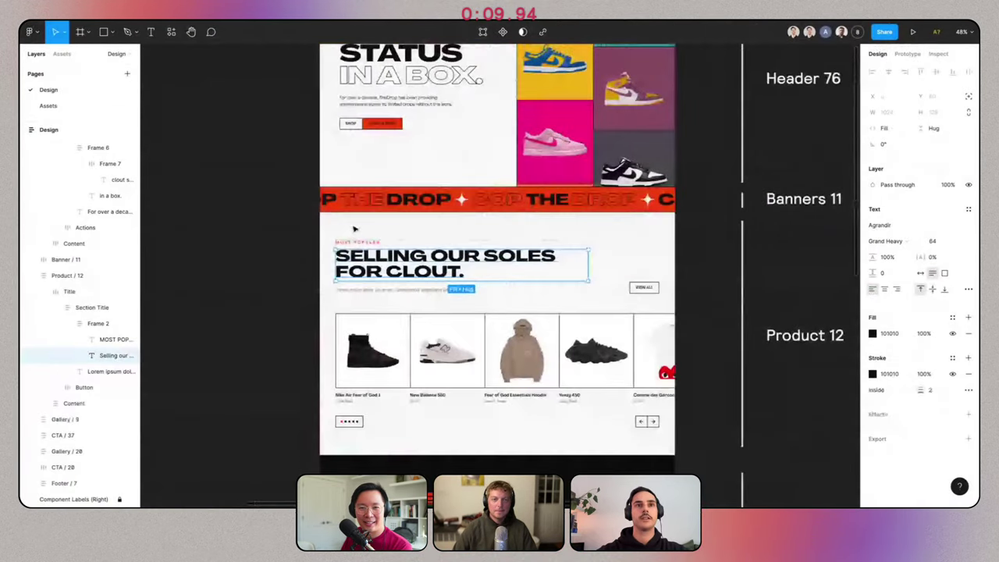
pyautogui.scroll(5, 353, 229)
pyautogui.click(377, 264)
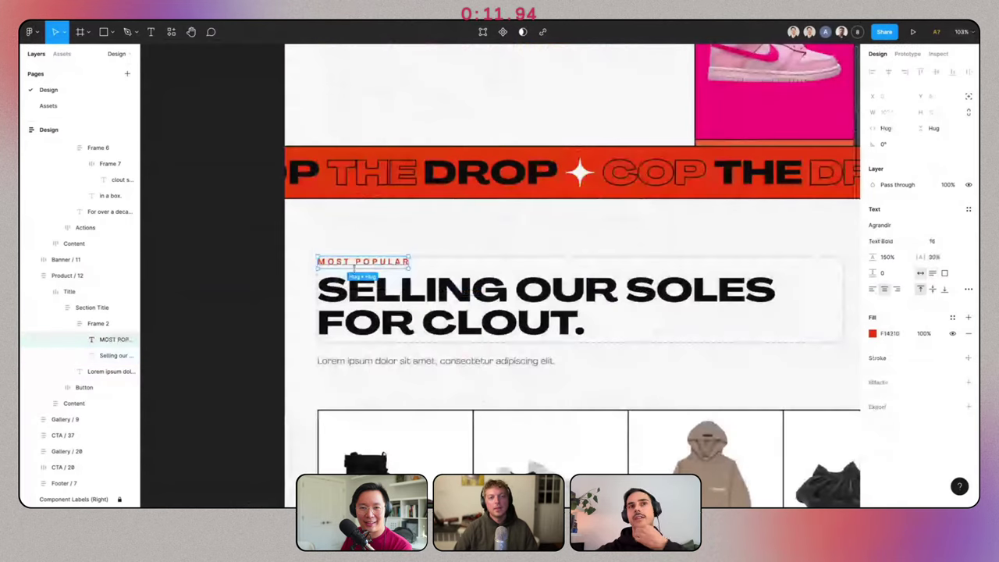
pyautogui.scroll(-3, 355, 269)
pyautogui.scroll(4, 363, 261)
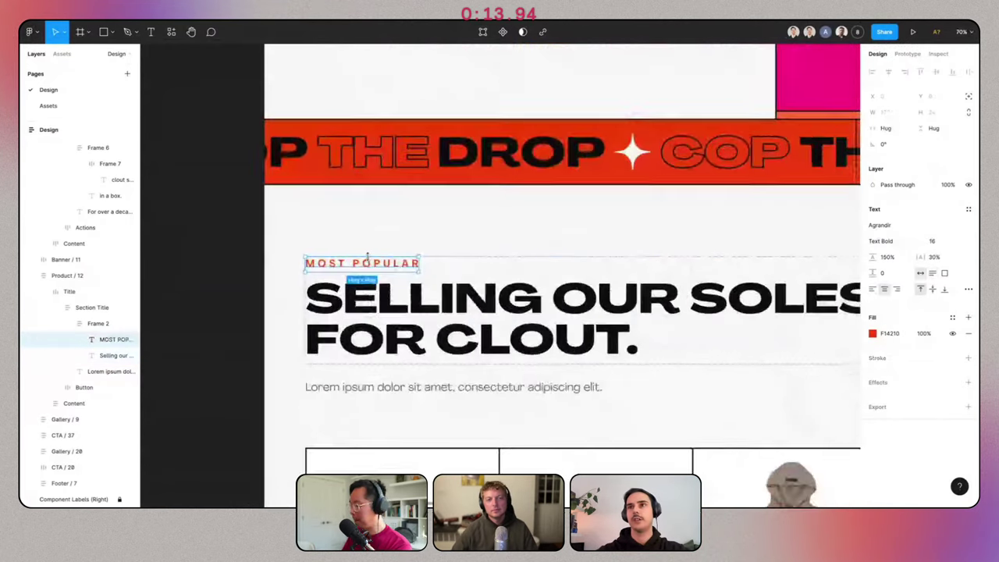
pyautogui.scroll(-3, 367, 258)
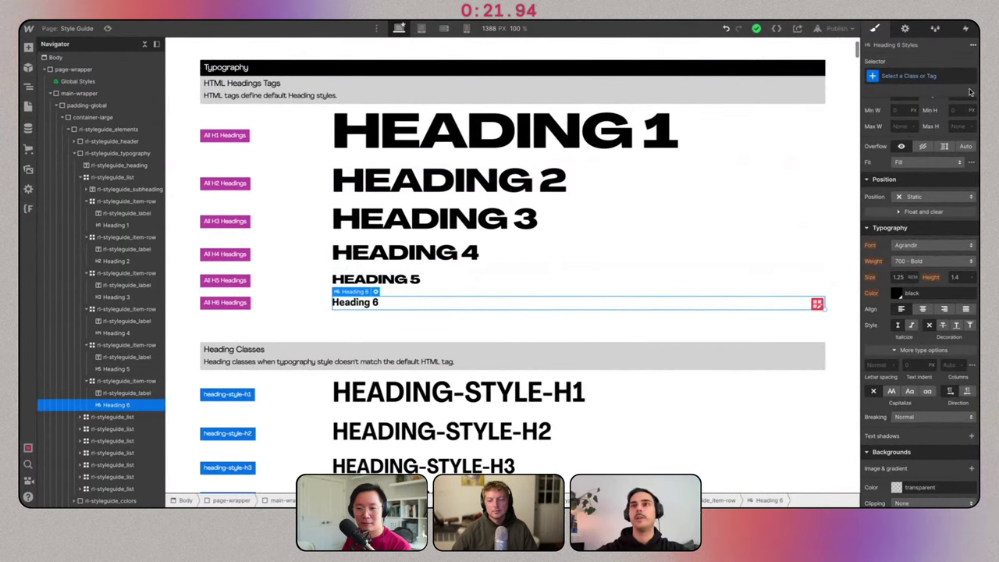
# Make all H6 headings uppercase with 0.3 em letter spacing, keeping 700 Bold weight.
pyautogui.click(937, 76)
pyautogui.click(897, 131)
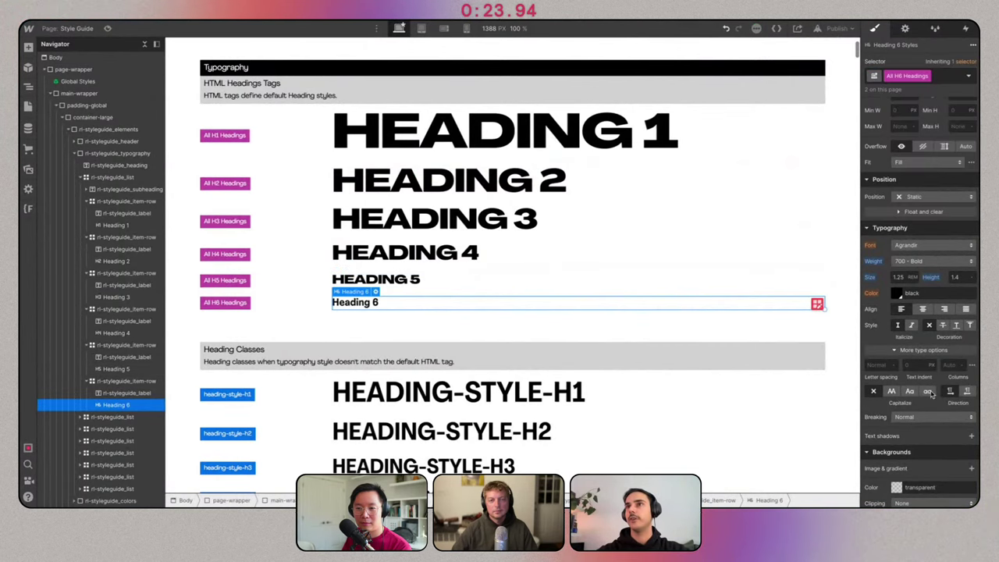
pyautogui.click(875, 364)
pyautogui.write('0')
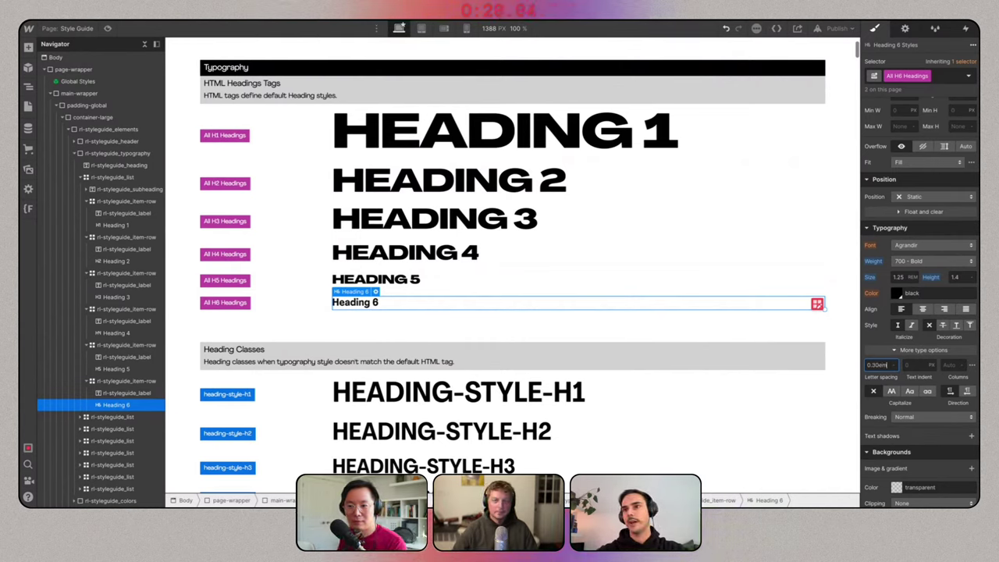
pyautogui.write('.3')
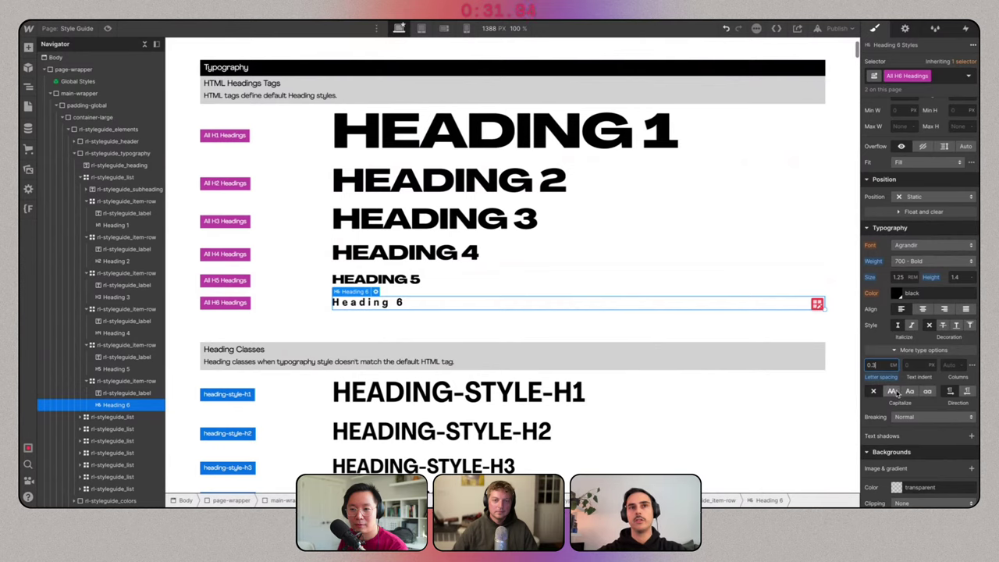
pyautogui.click(891, 391)
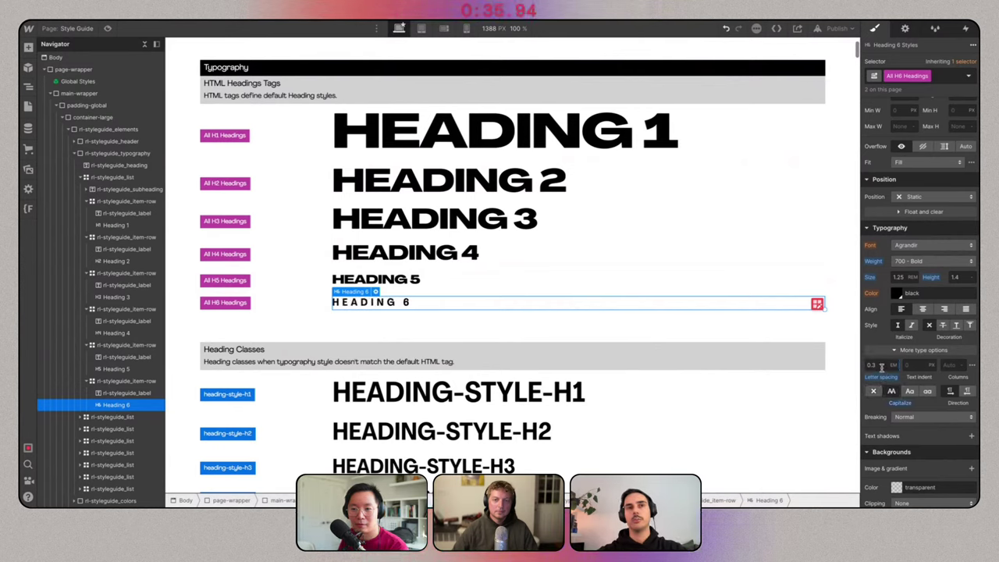
pyautogui.click(955, 277)
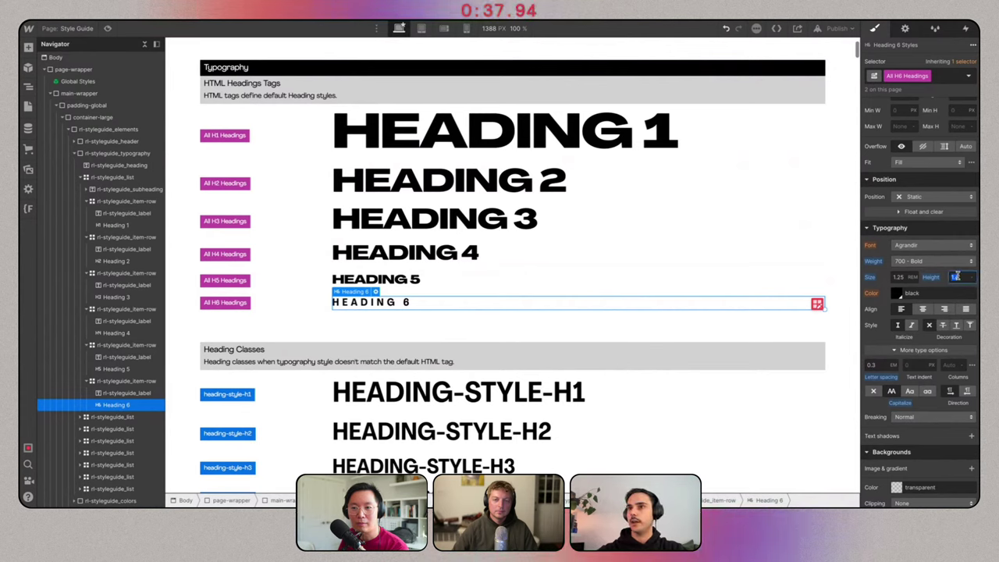
pyautogui.click(923, 262)
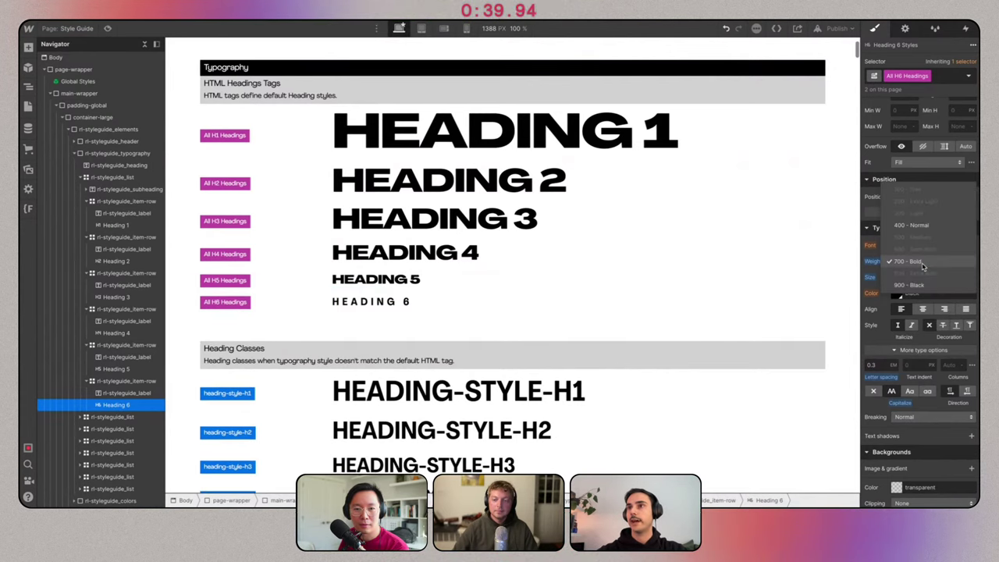
pyautogui.click(923, 264)
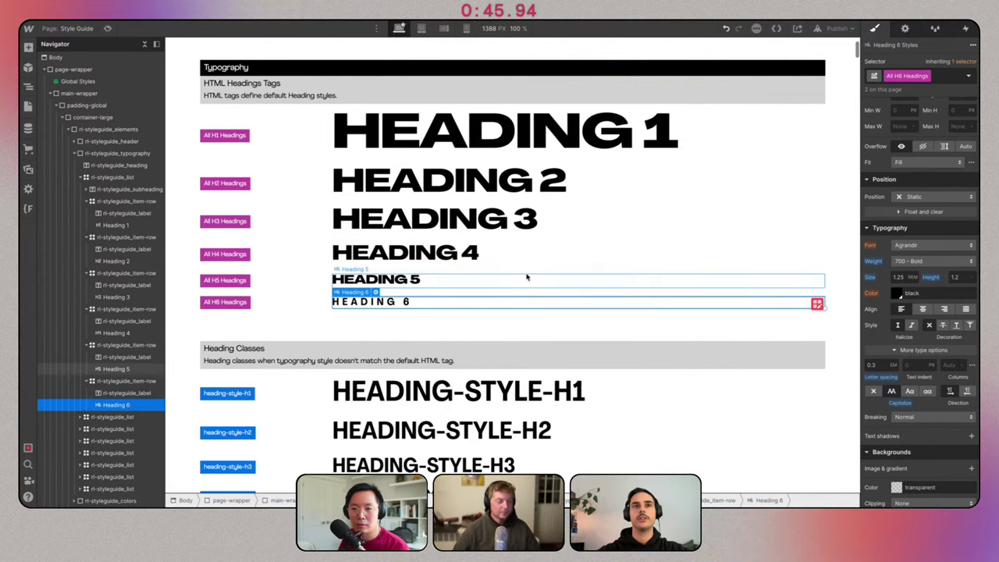
# Review the Heading 4, 5 and 6 tag styles on the canvas.
pyautogui.click(495, 281)
pyautogui.click(487, 261)
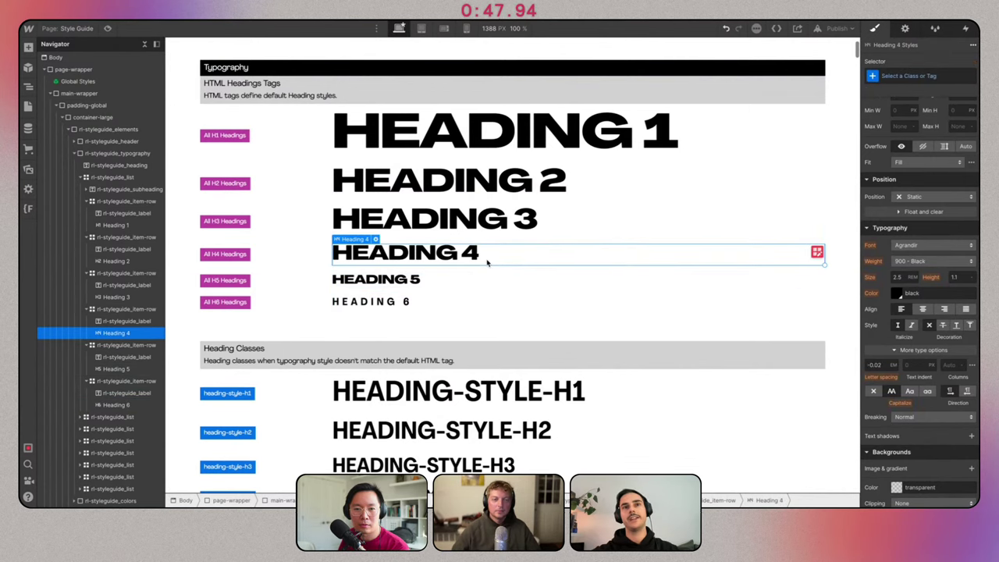
pyautogui.scroll(-1, 486, 261)
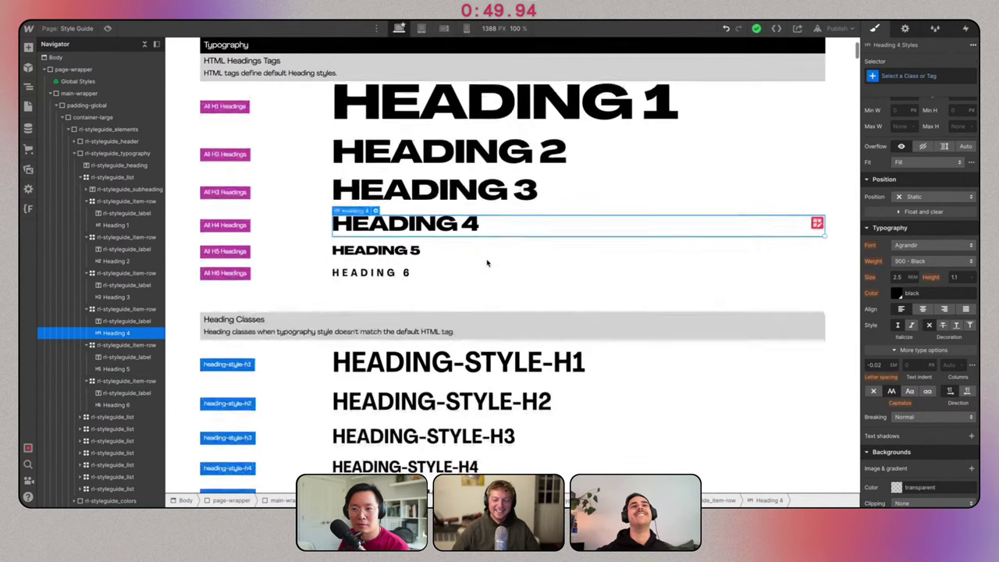
pyautogui.click(434, 248)
pyautogui.click(422, 268)
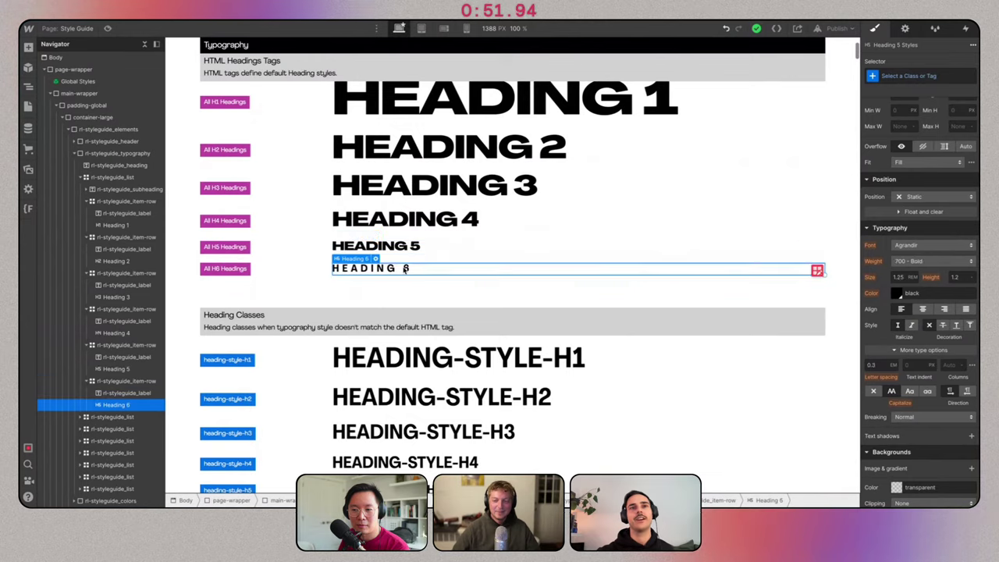
pyautogui.scroll(-4, 424, 257)
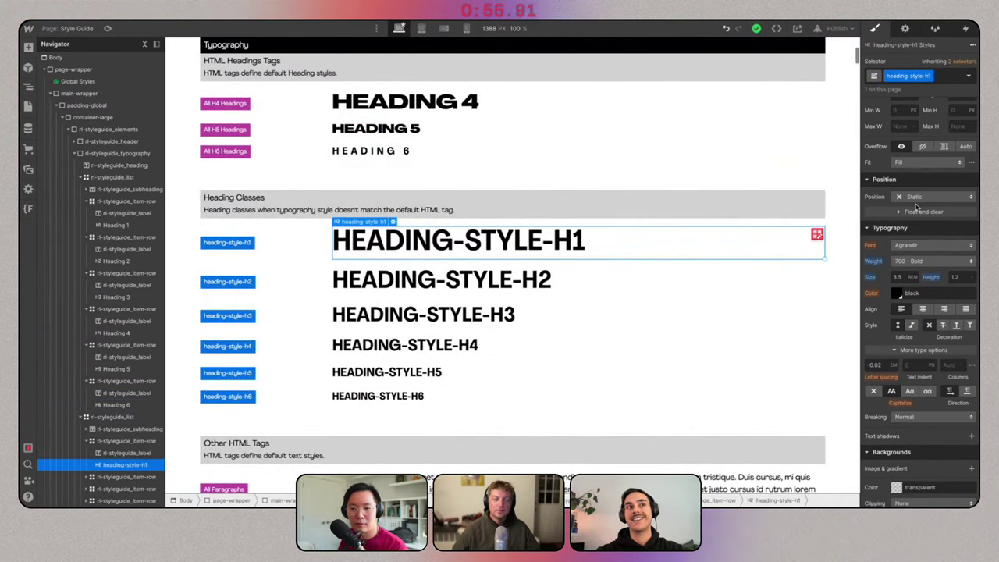
# Give heading-style-h1 900 Black weight, 6 rem size and line height 1.
pyautogui.click(919, 265)
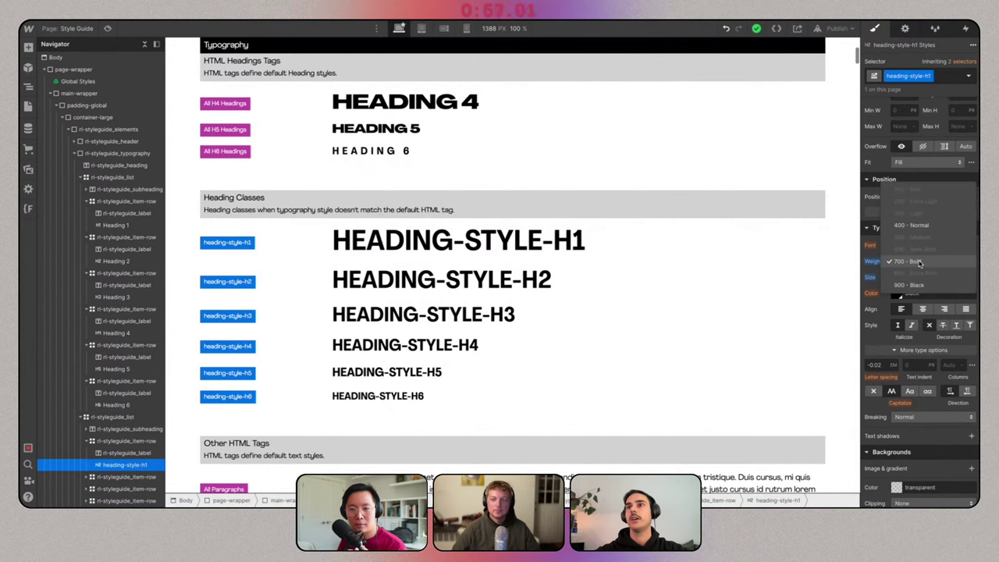
pyautogui.click(926, 286)
pyautogui.moveTo(871, 281); pyautogui.dragTo(872, 281)
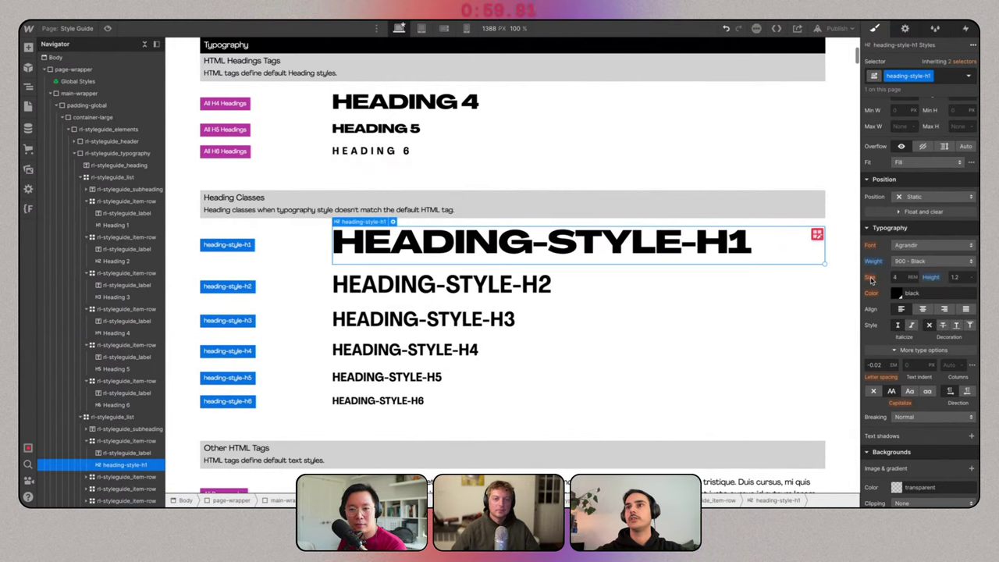
pyautogui.scroll(5, 517, 197)
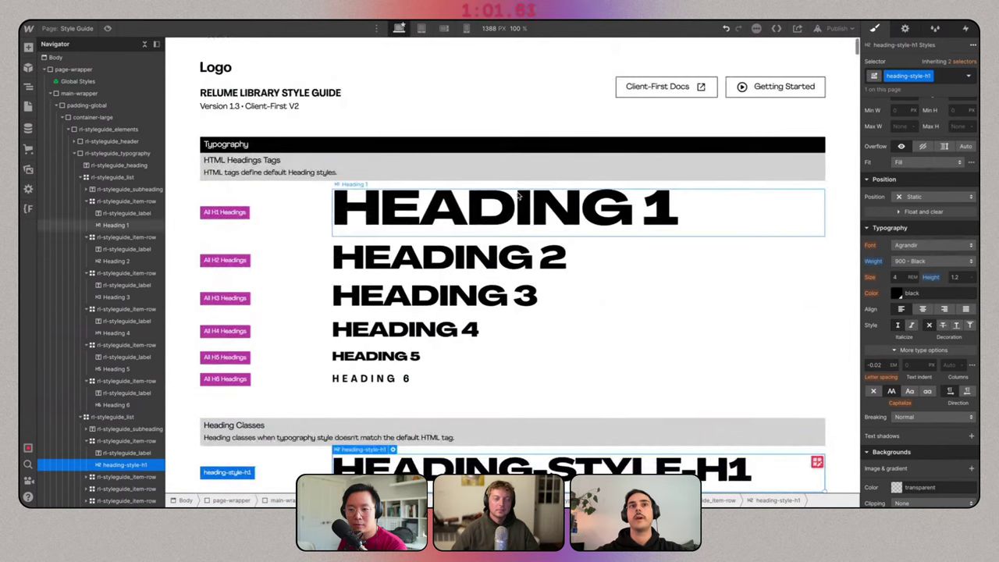
pyautogui.click(517, 197)
pyautogui.scroll(-3, 517, 196)
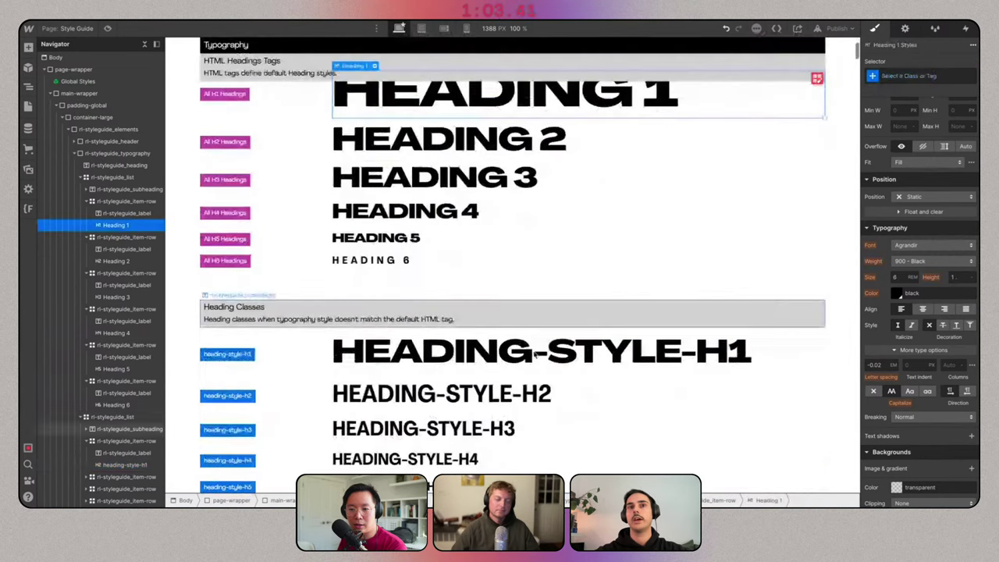
pyautogui.click(546, 351)
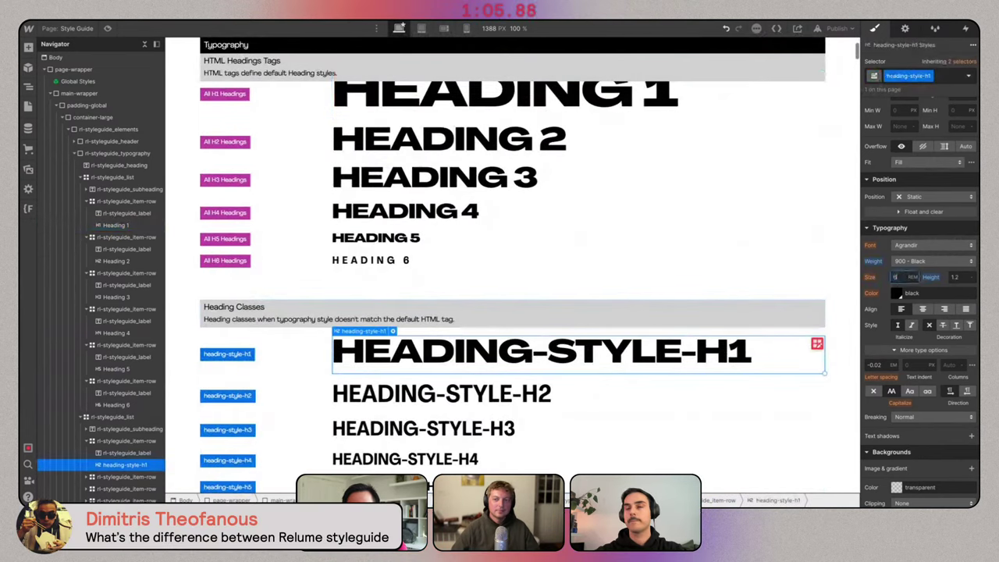
pyautogui.write('6')
pyautogui.click(953, 277)
pyautogui.write('1')
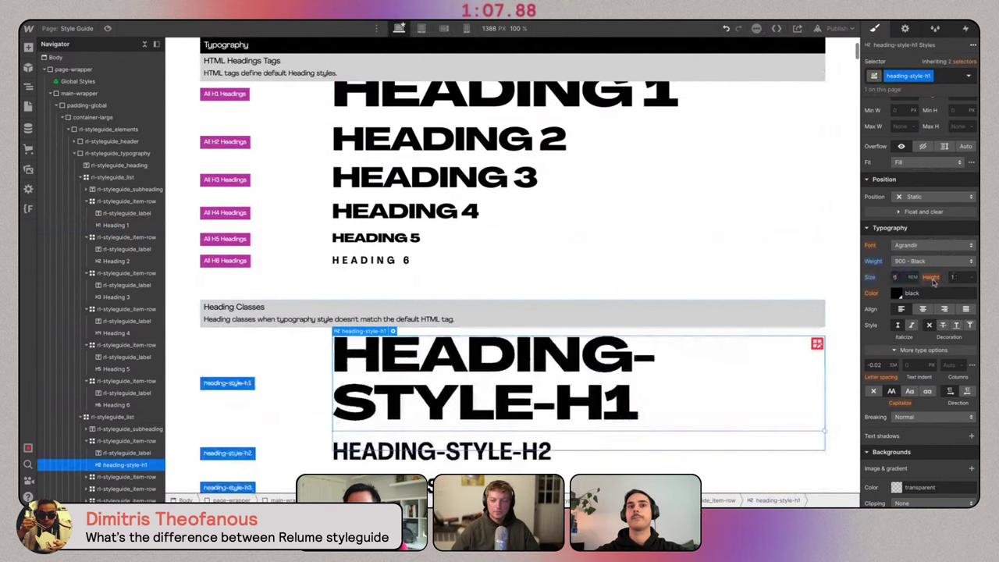
# Set heading-style-h2 to 4 rem with 900 Black weight.
pyautogui.scroll(-6, 512, 200)
pyautogui.click(512, 200)
pyautogui.scroll(6, 507, 195)
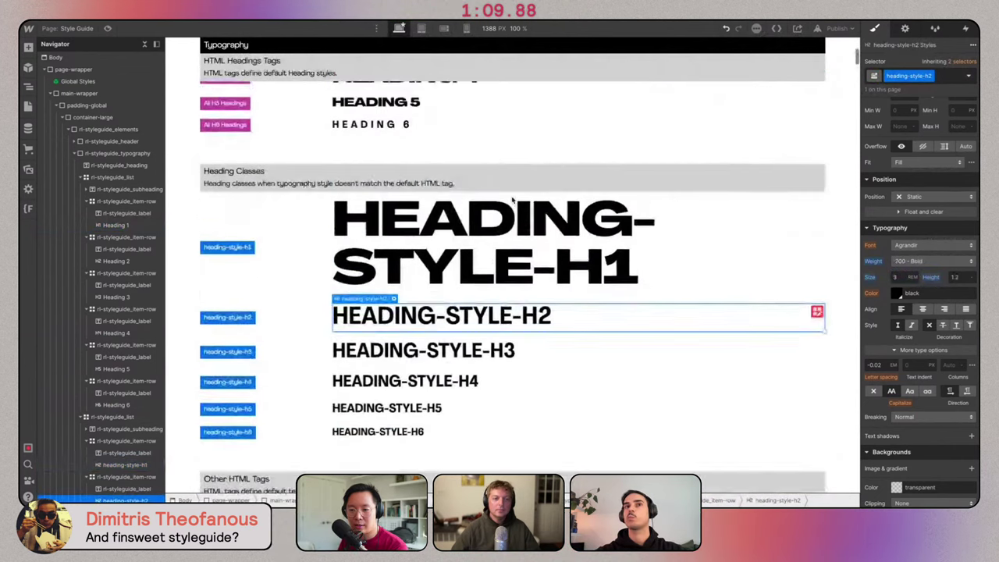
pyautogui.click(499, 192)
pyautogui.scroll(-4, 500, 191)
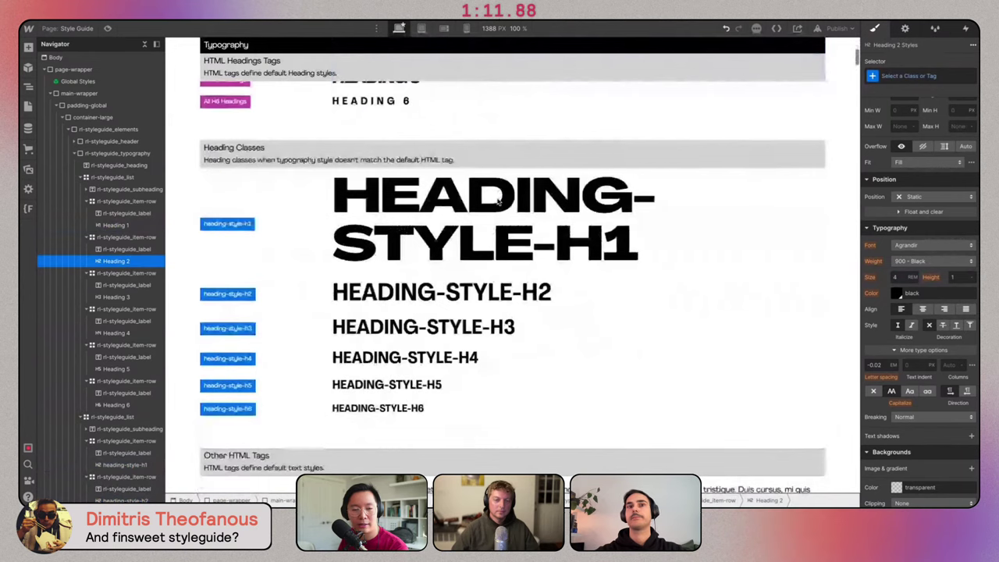
pyautogui.click(481, 304)
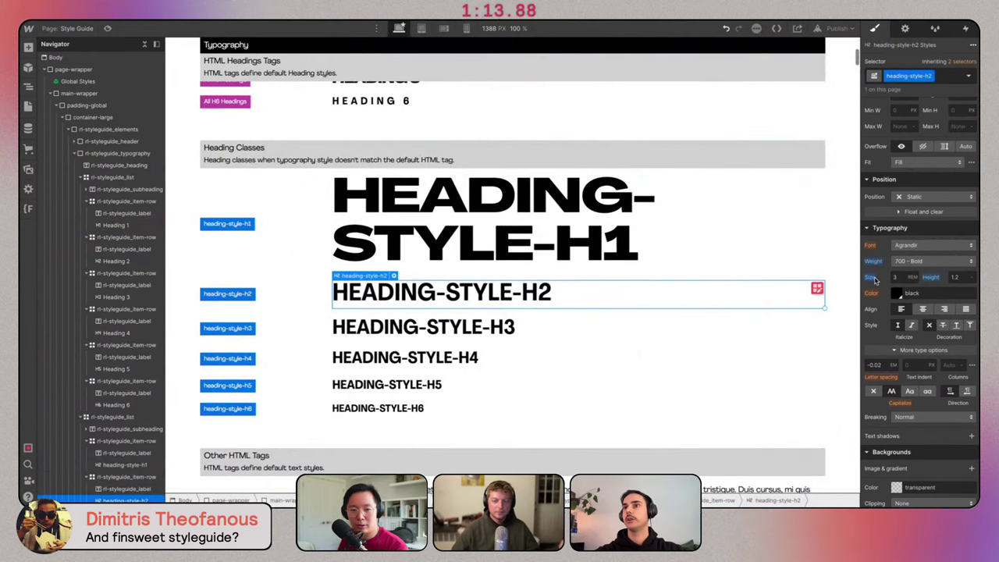
pyautogui.click(904, 276)
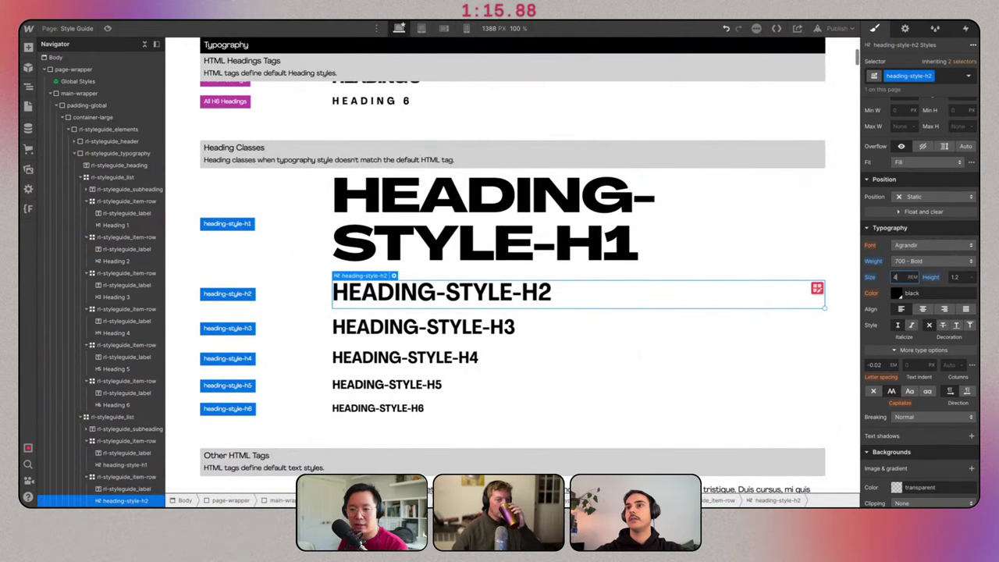
pyautogui.write('4')
pyautogui.press('Return')
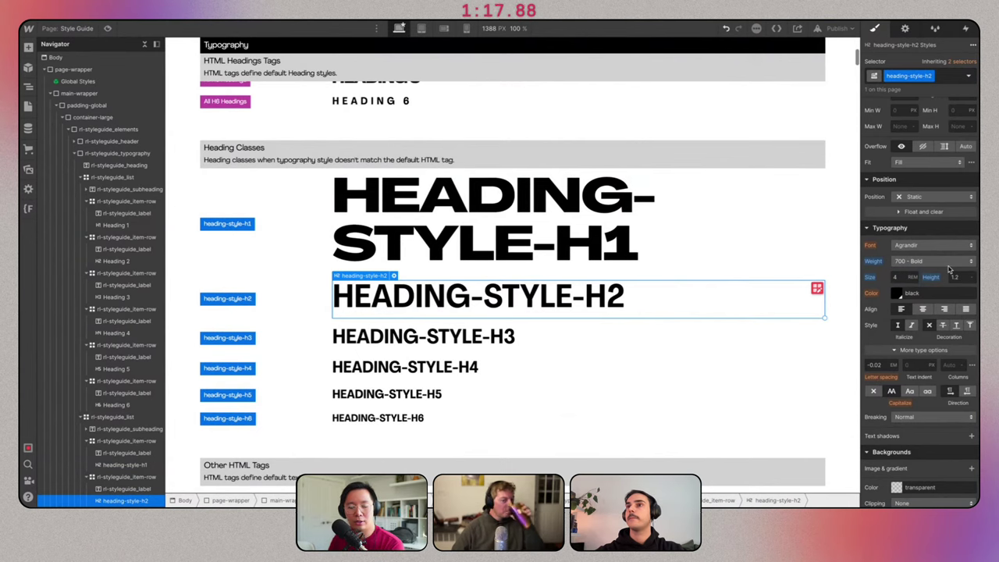
pyautogui.click(949, 263)
pyautogui.click(929, 285)
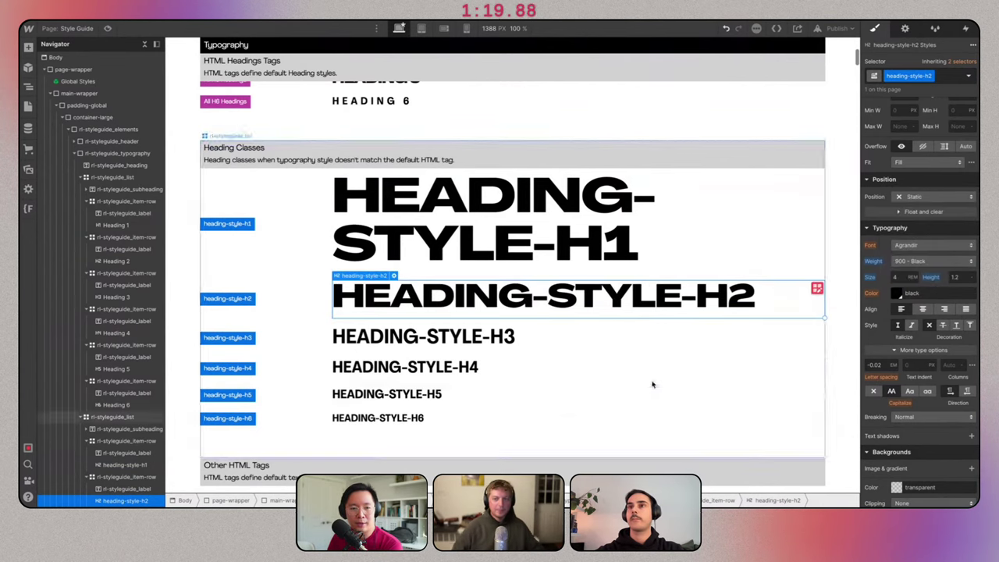
# Give heading-style-h3 the 900 Black weight.
pyautogui.click(659, 337)
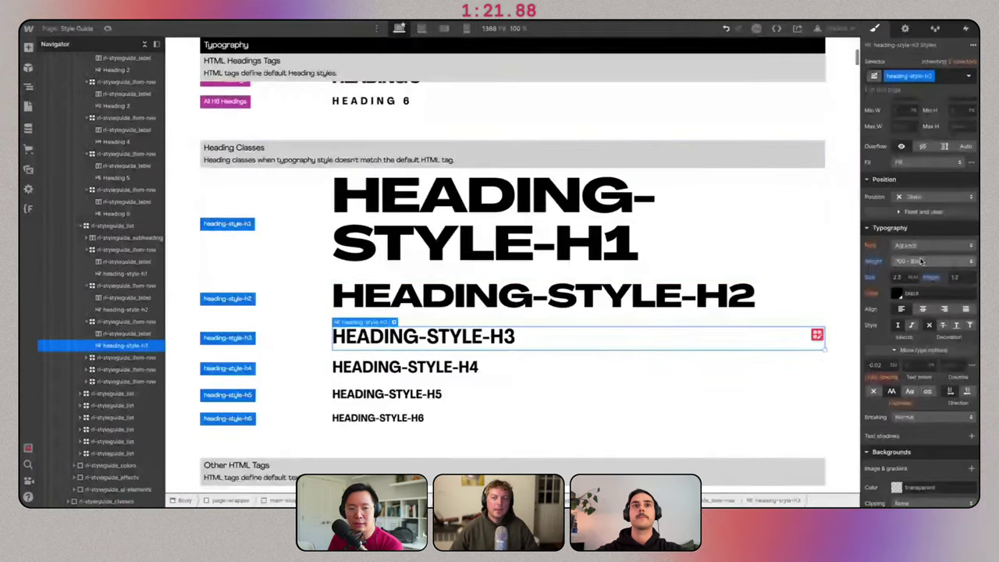
pyautogui.scroll(5, 449, 268)
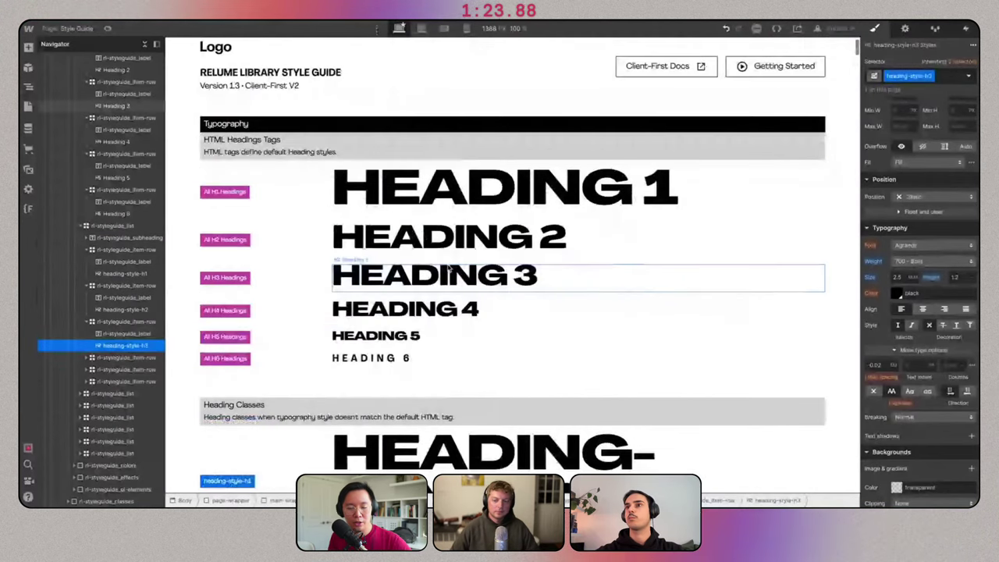
pyautogui.hotkey('ctrl', 'z')
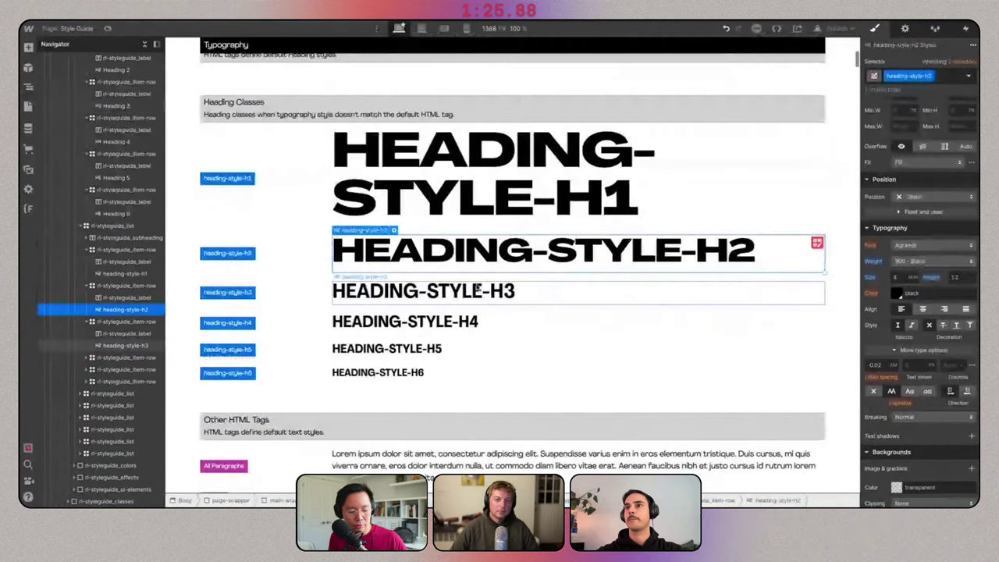
pyautogui.click(477, 289)
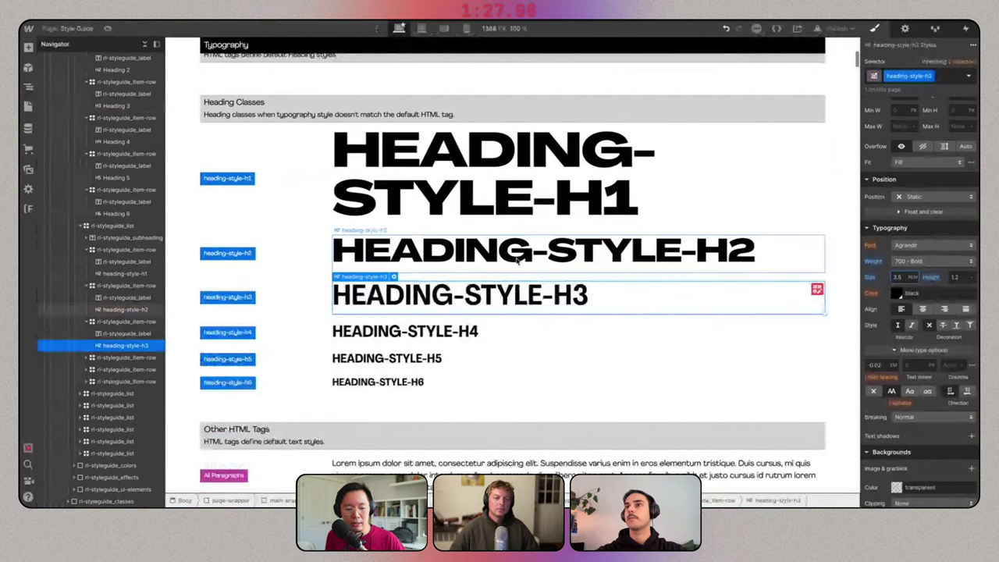
pyautogui.click(932, 261)
pyautogui.click(928, 285)
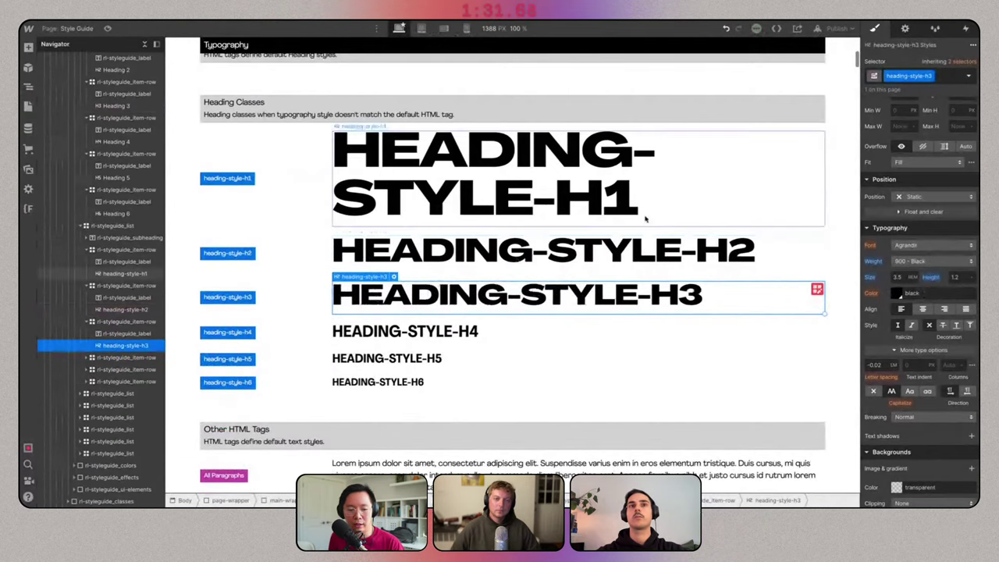
pyautogui.scroll(1, 647, 216)
pyautogui.scroll(4, 449, 127)
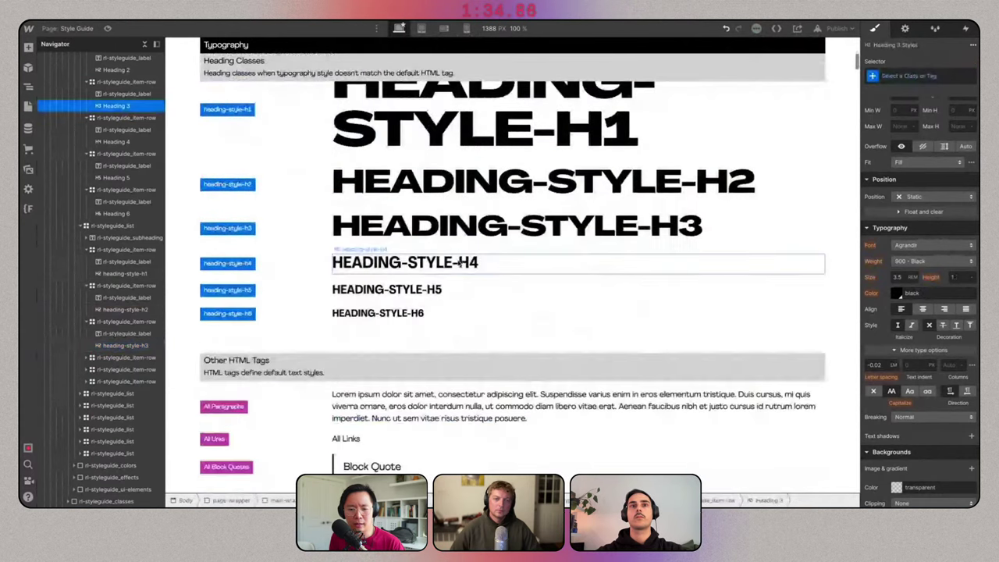
pyautogui.click(458, 263)
pyautogui.scroll(10, 458, 267)
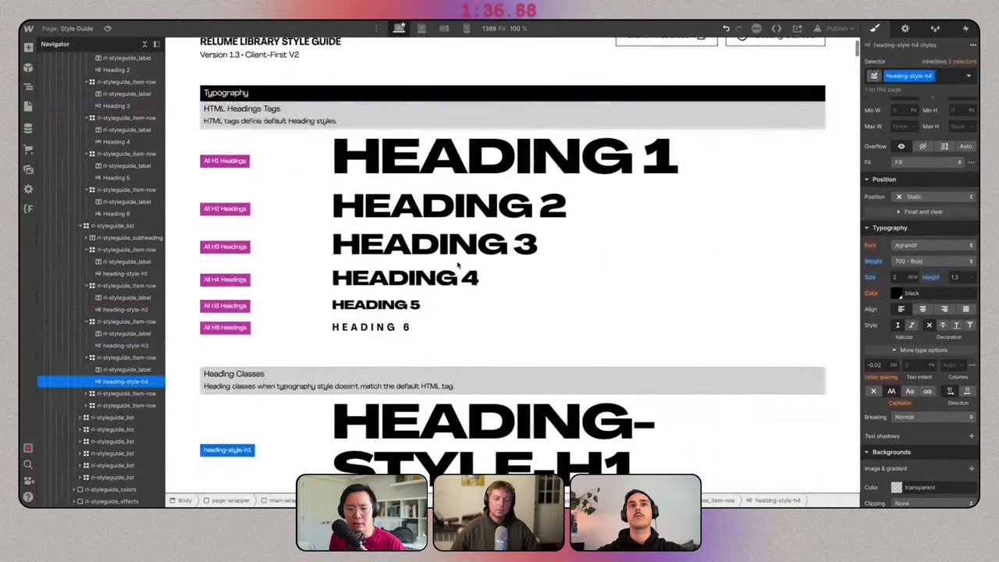
# Set heading-style-h4 to 2.5 rem with 900 Black weight.
pyautogui.click(428, 286)
pyautogui.scroll(-9, 428, 286)
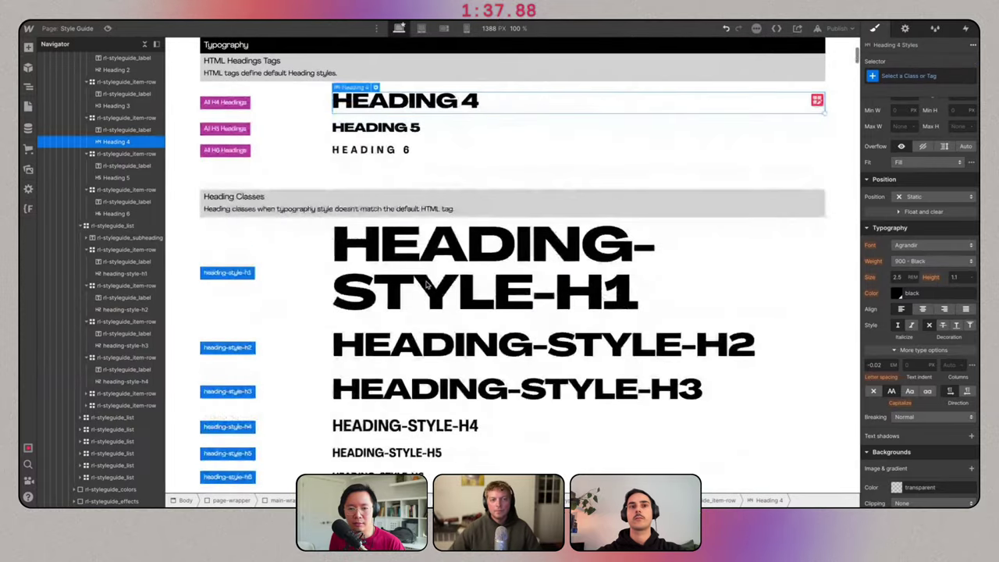
pyautogui.click(441, 336)
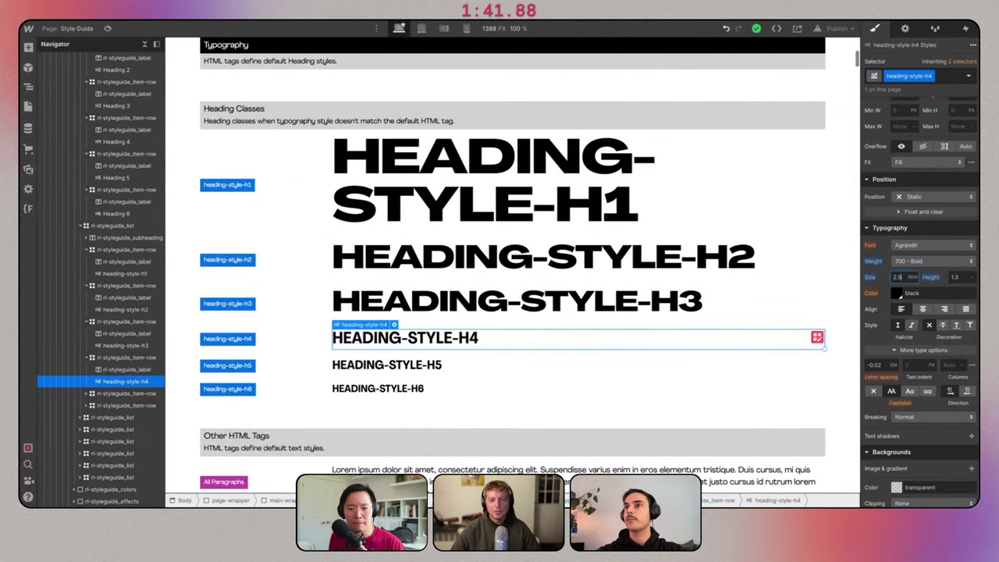
pyautogui.write('2.5')
pyautogui.press('Return')
pyautogui.click(933, 260)
pyautogui.click(932, 279)
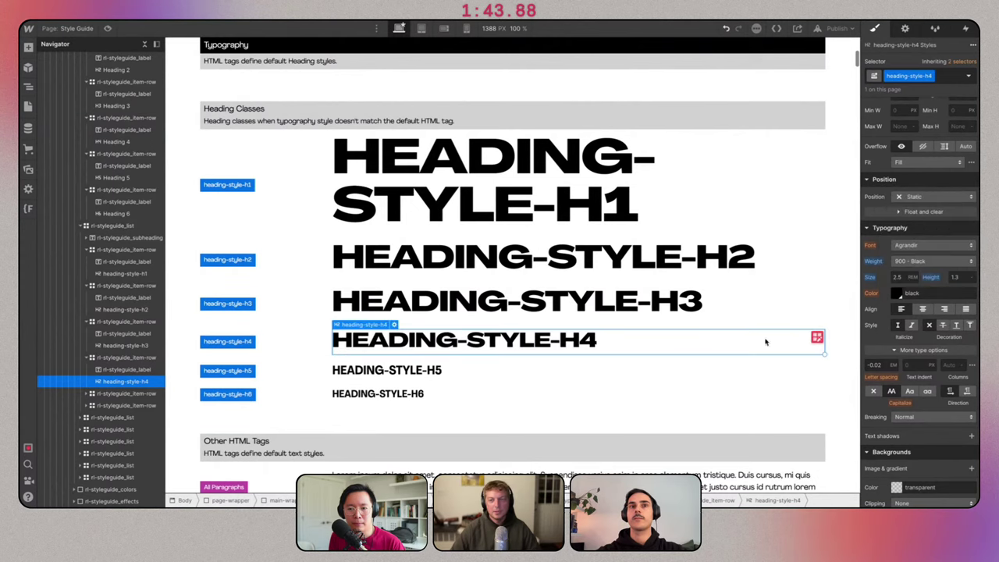
# Give heading-style-h5 the 900 Black weight.
pyautogui.click(446, 374)
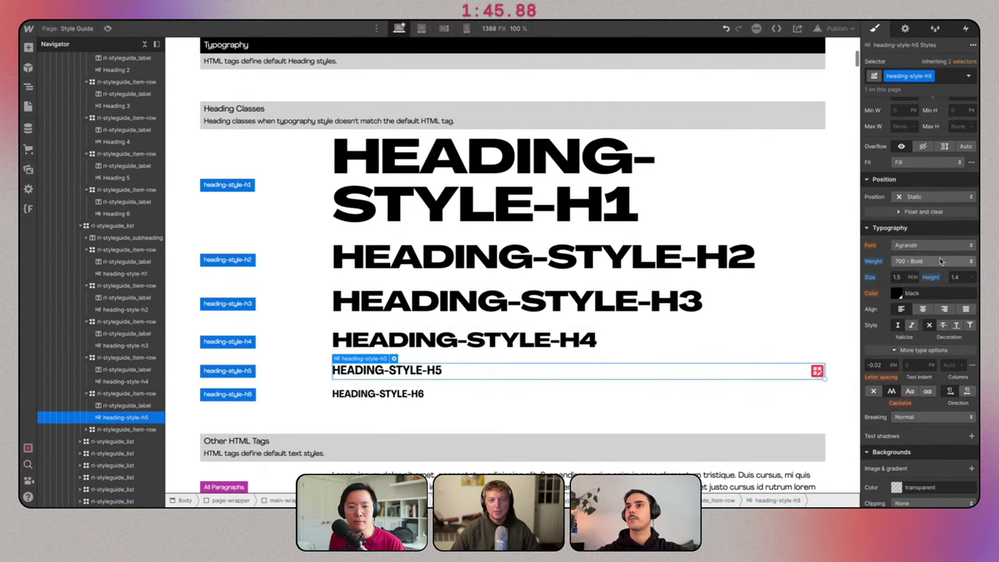
pyautogui.click(935, 261)
pyautogui.click(919, 286)
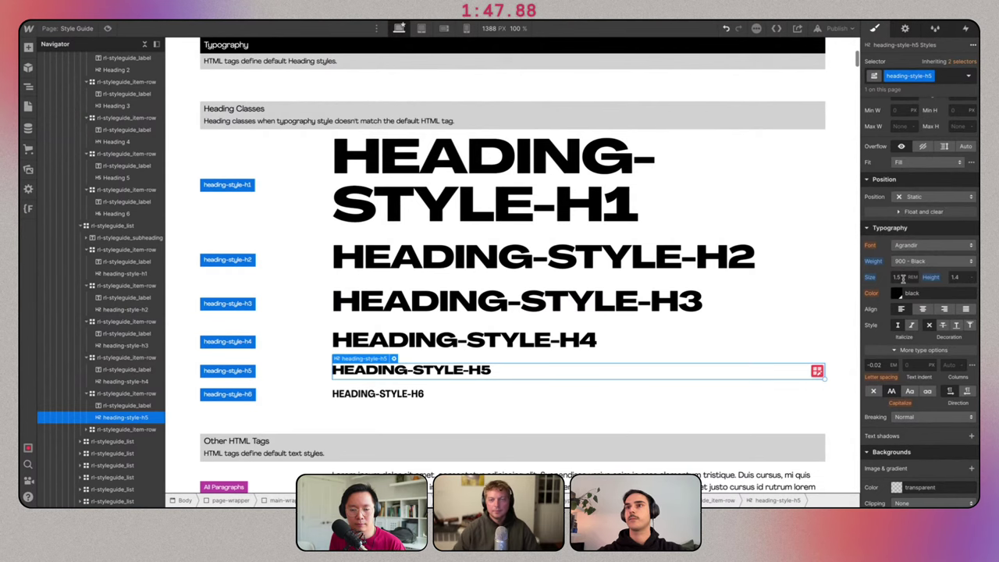
pyautogui.scroll(8, 528, 339)
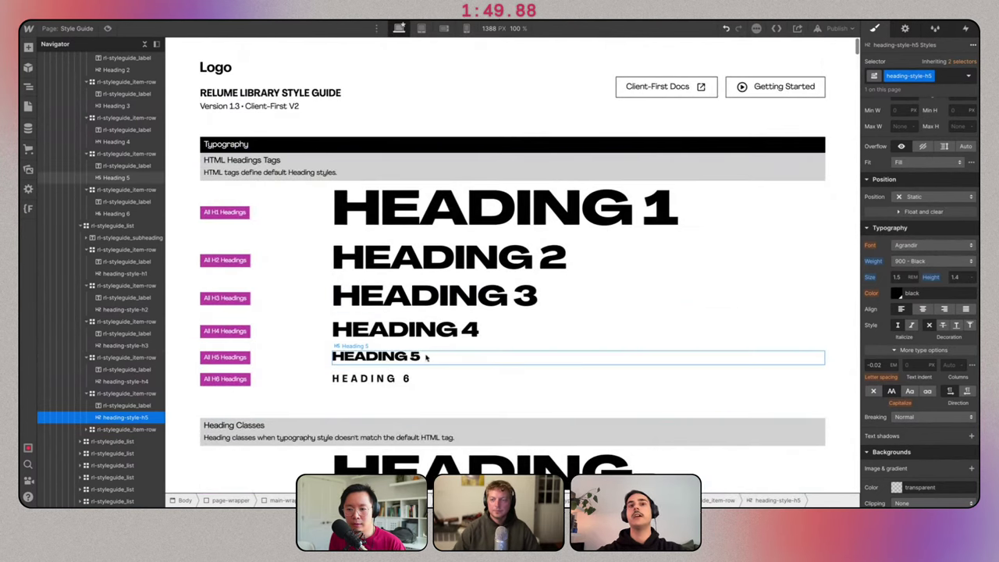
pyautogui.click(421, 356)
pyautogui.scroll(-6, 422, 356)
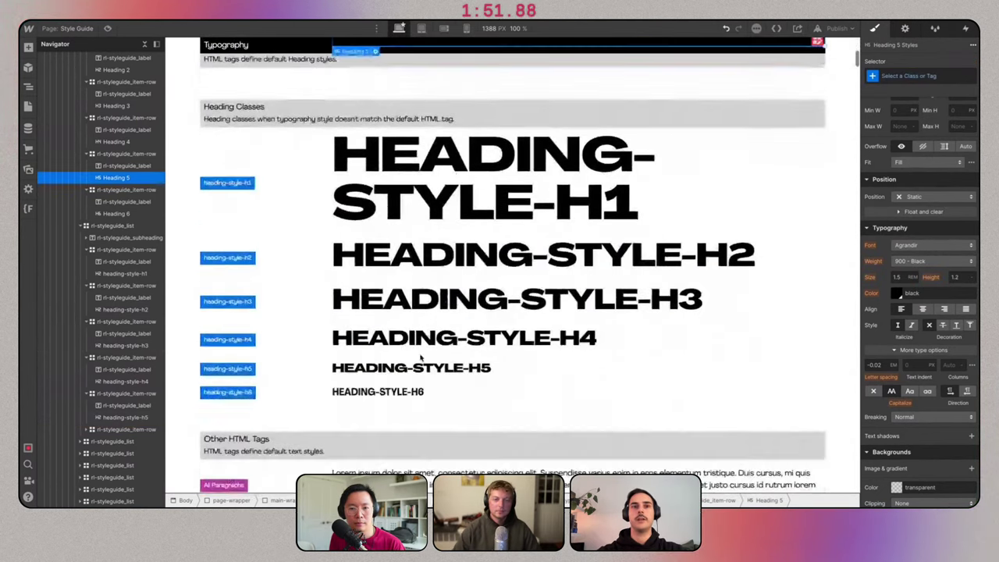
# Set heading-style-h6 to 900 Black and compare it with the Heading 6 tag.
pyautogui.click(412, 377)
pyautogui.click(927, 260)
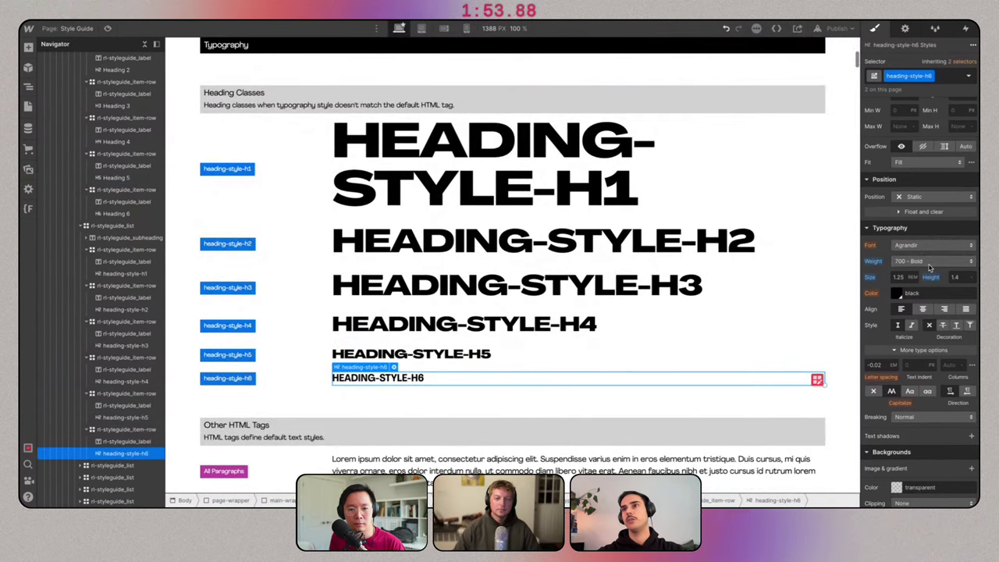
pyautogui.click(911, 284)
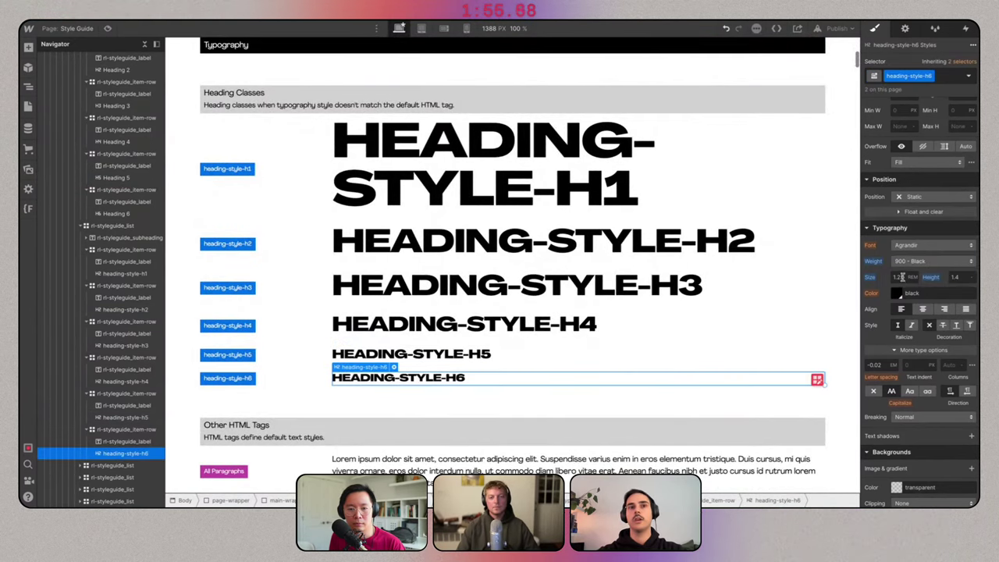
pyautogui.scroll(4, 636, 302)
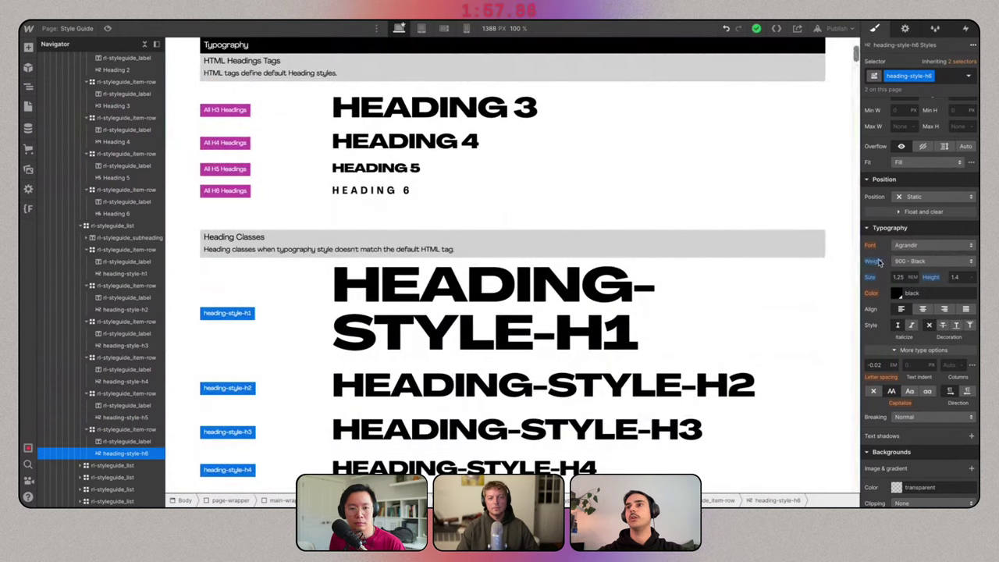
pyautogui.click(353, 195)
pyautogui.scroll(-4, 352, 197)
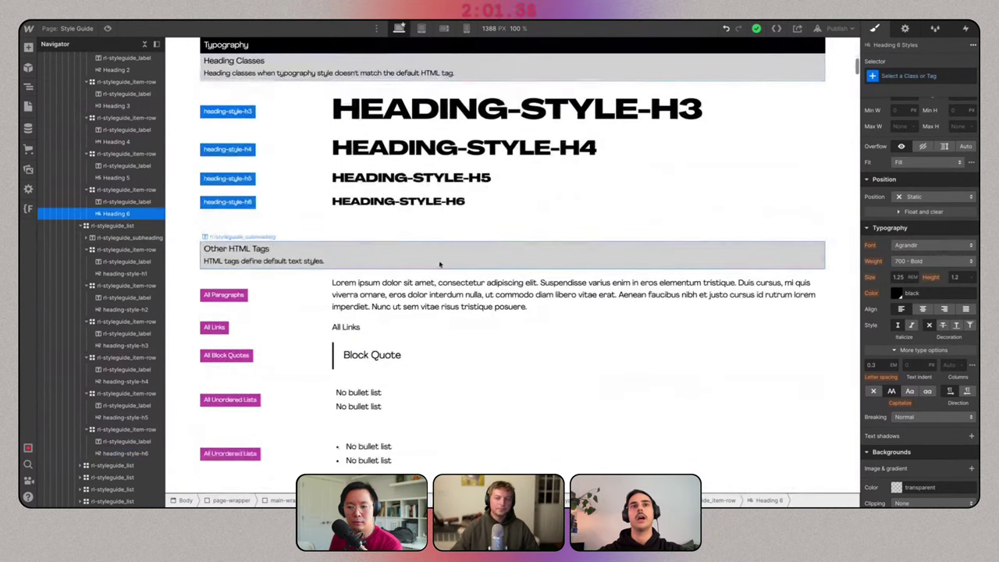
# Give heading-style-h6 0.3 em letter spacing and change its weight to 700 Bold.
pyautogui.click(394, 203)
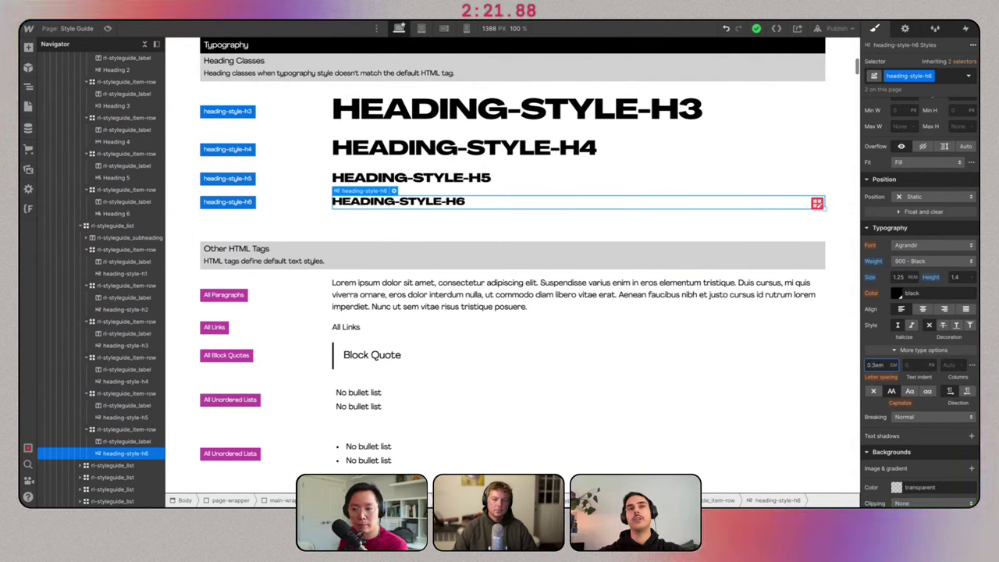
pyautogui.press('Return')
pyautogui.click(913, 263)
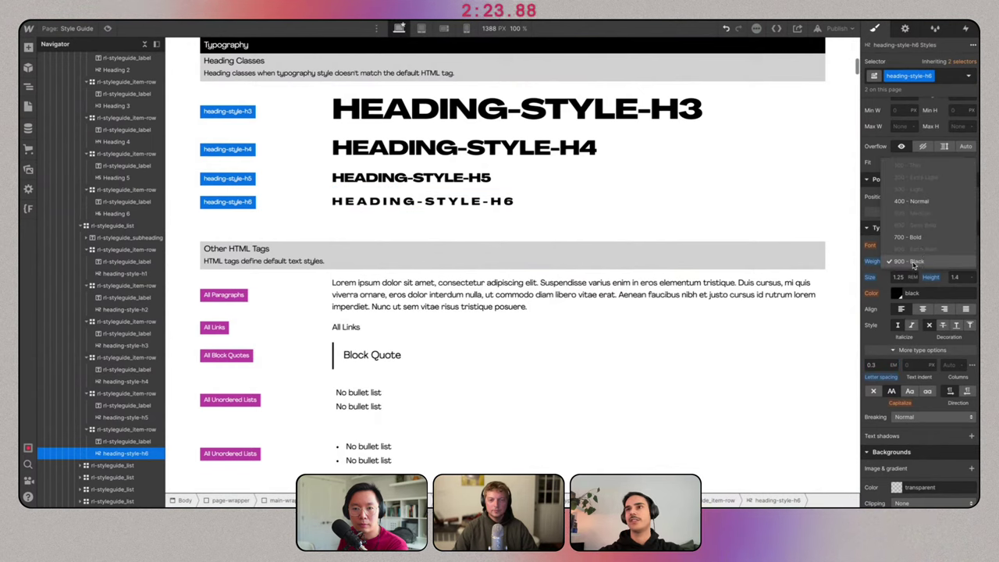
pyautogui.click(922, 239)
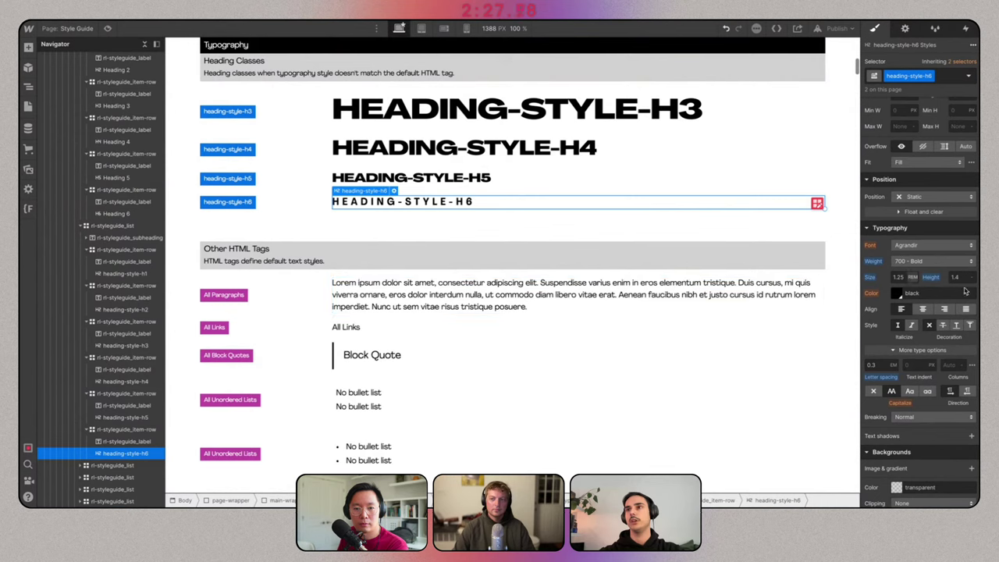
# Select the is-black colour sample and check its colour in the Figma design.
pyautogui.write('1.2')
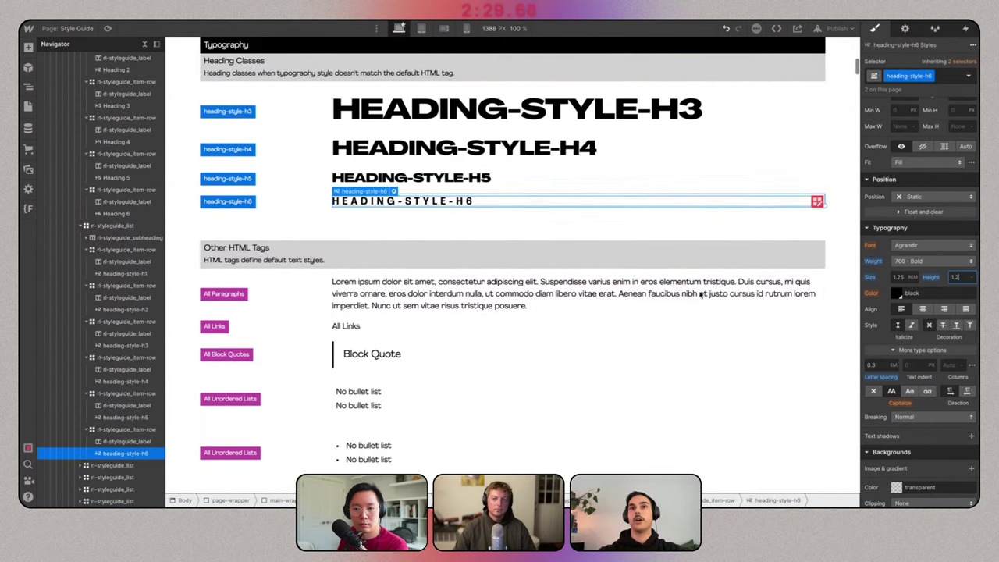
pyautogui.scroll(5, 572, 261)
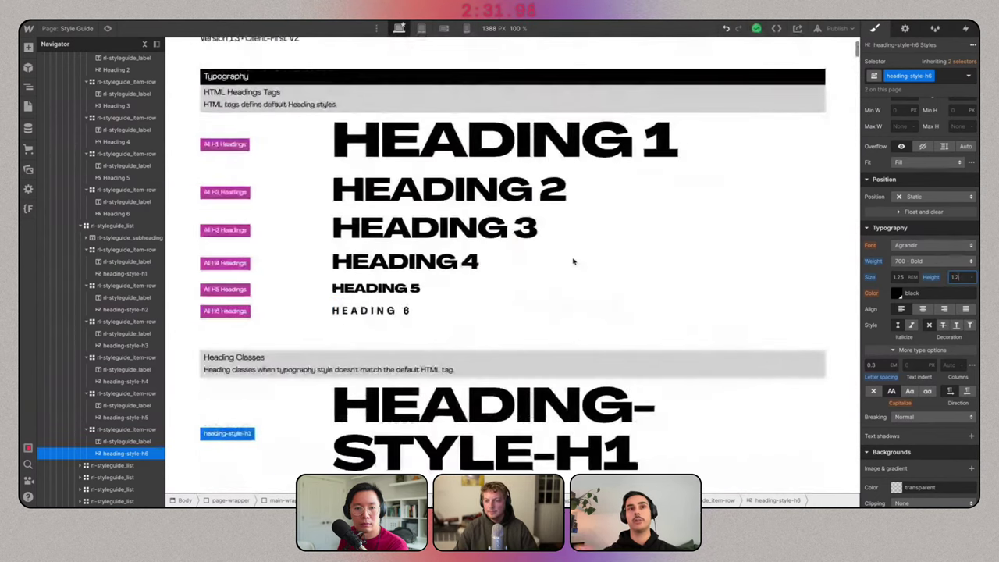
pyautogui.scroll(2, 572, 261)
pyautogui.scroll(-10, 573, 262)
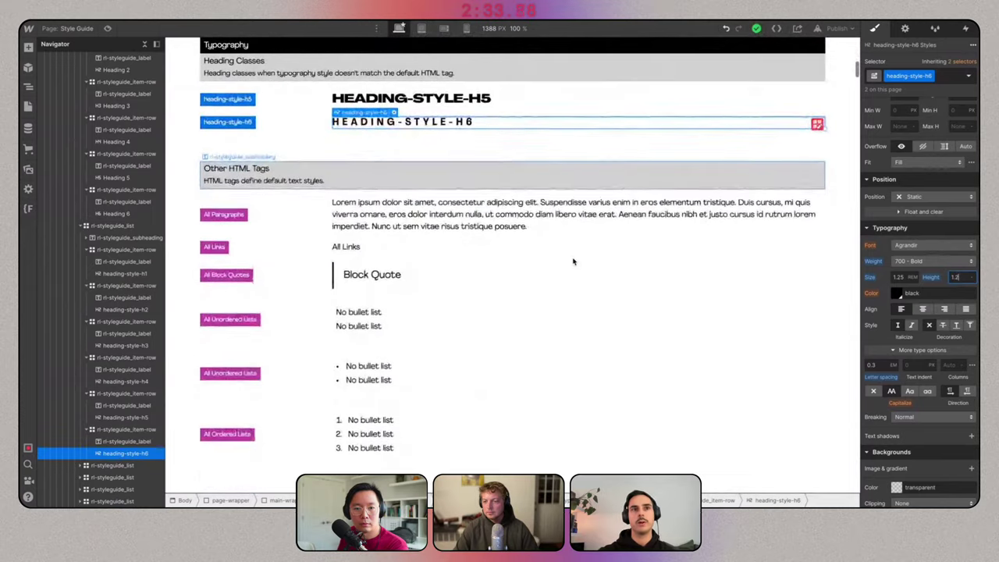
pyautogui.scroll(-15, 573, 261)
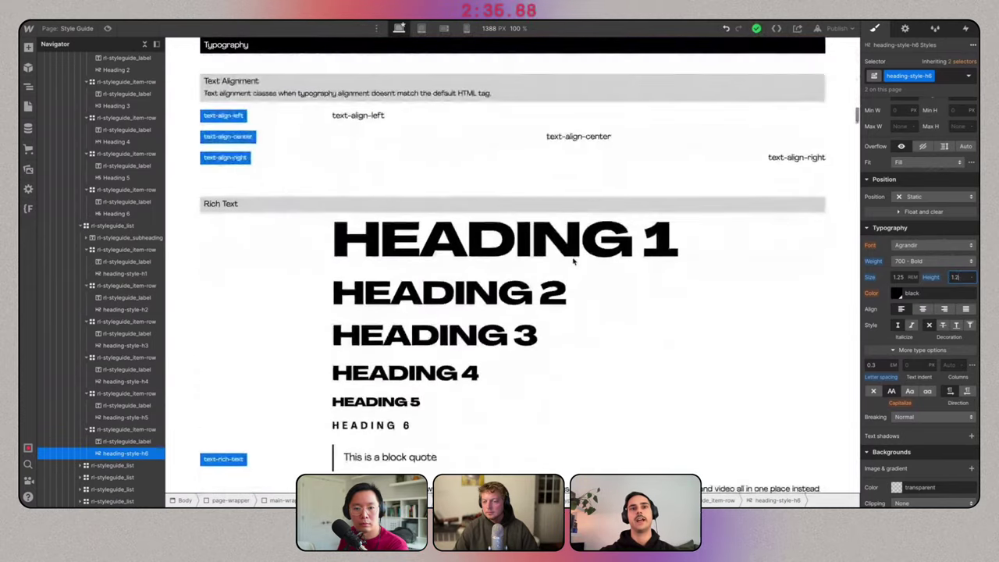
pyautogui.scroll(-10, 573, 262)
pyautogui.scroll(2, 570, 261)
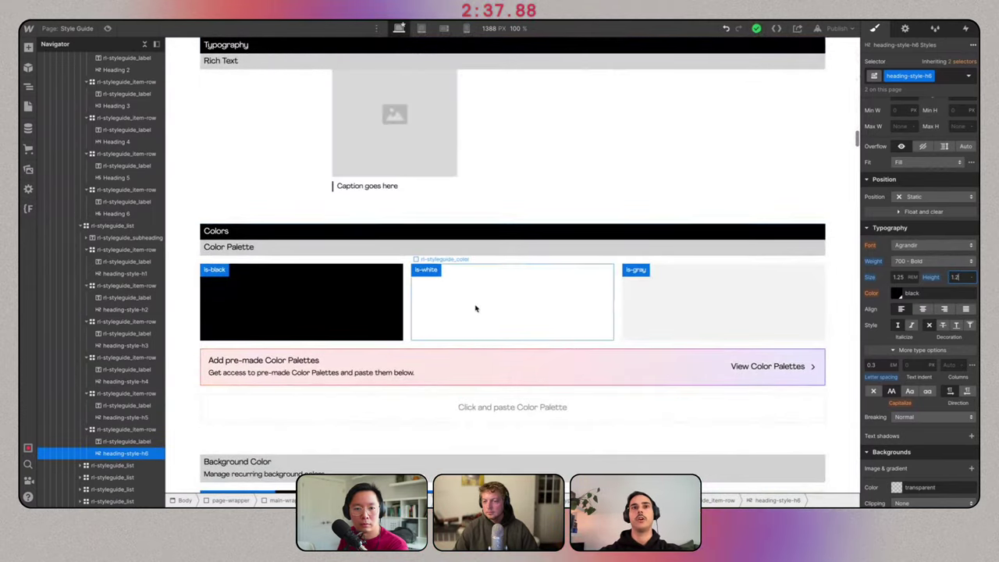
pyautogui.click(400, 337)
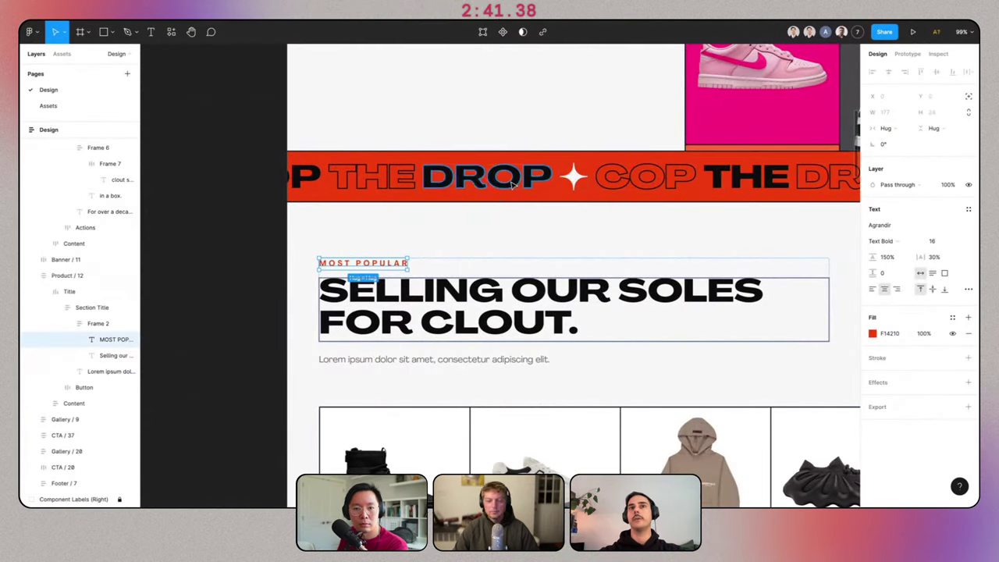
pyautogui.click(535, 181)
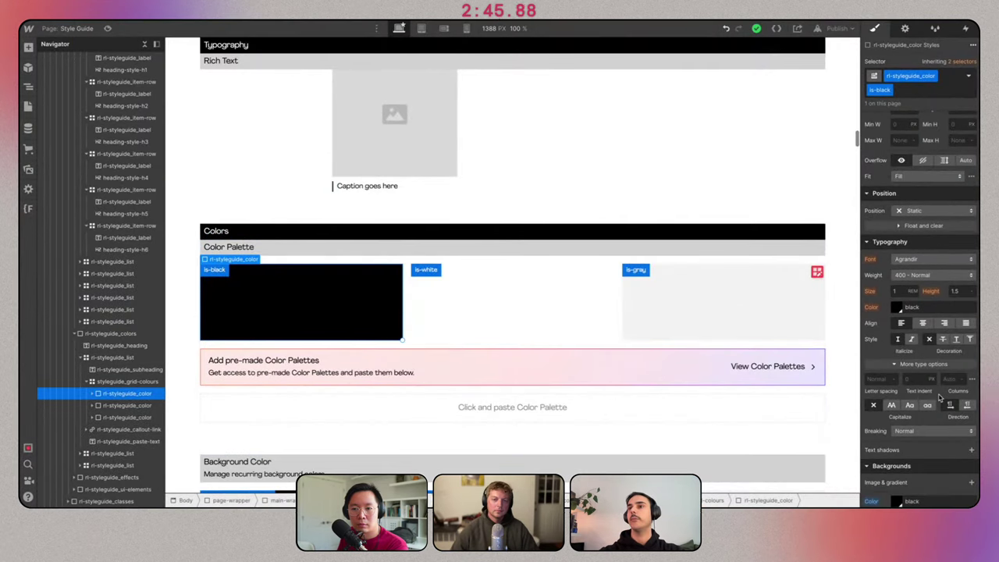
# Change the Black colour swatch value to #101010 and save it.
pyautogui.scroll(-2, 929, 418)
pyautogui.click(898, 411)
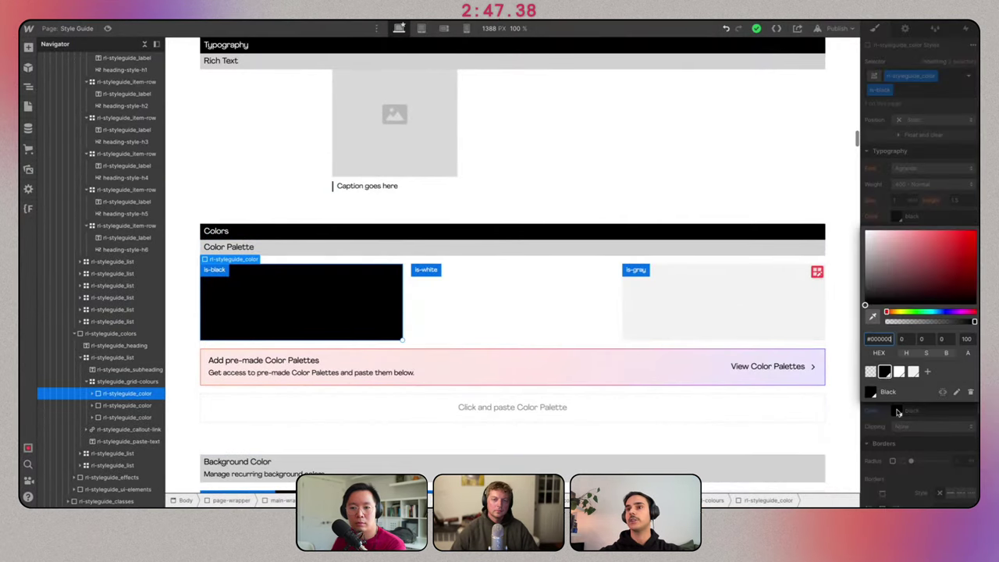
pyautogui.click(959, 393)
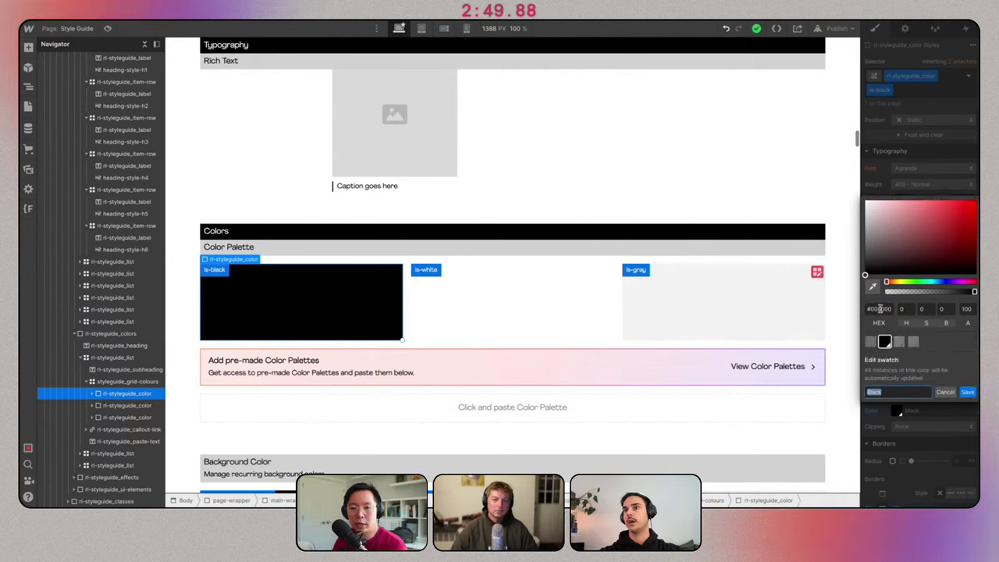
pyautogui.write('101010')
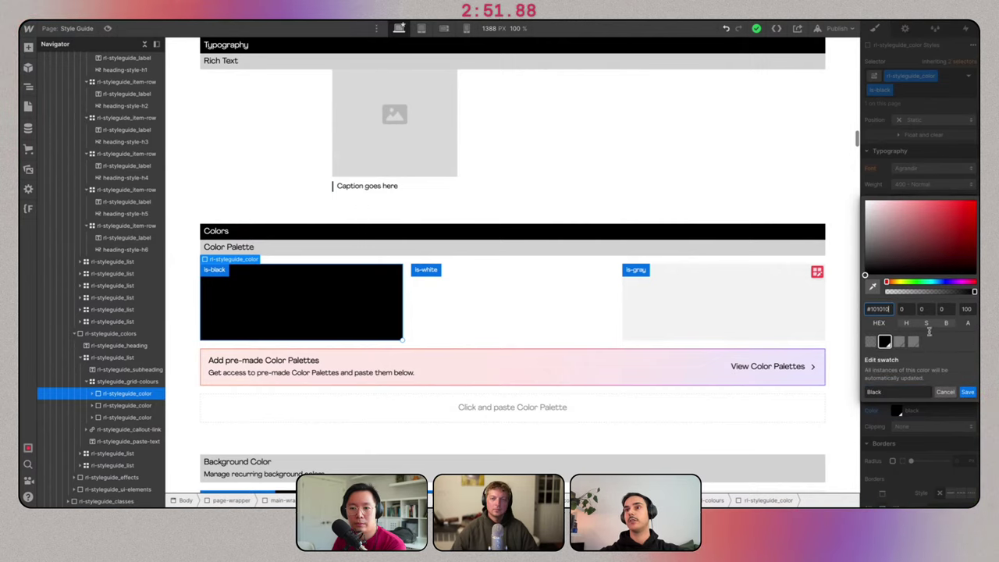
pyautogui.click(968, 393)
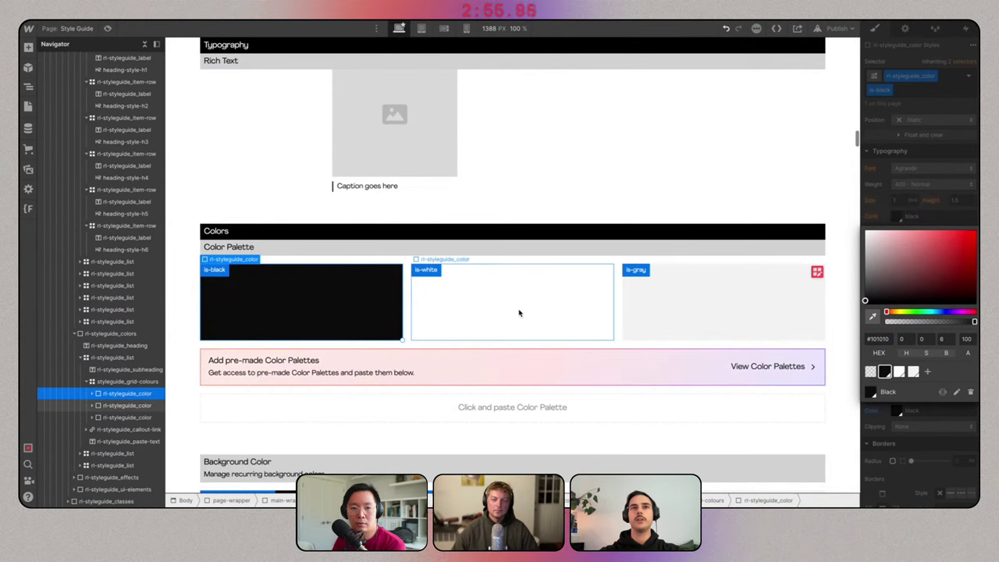
# Select the is-gray sample and copy the Figma frame's F6F6F6 fill value.
pyautogui.click(694, 287)
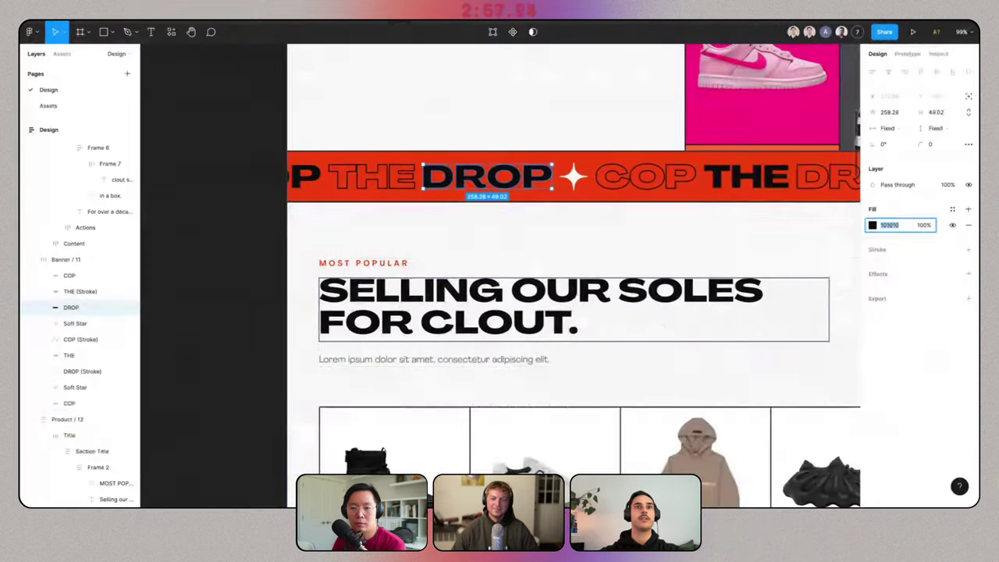
pyautogui.click(702, 227)
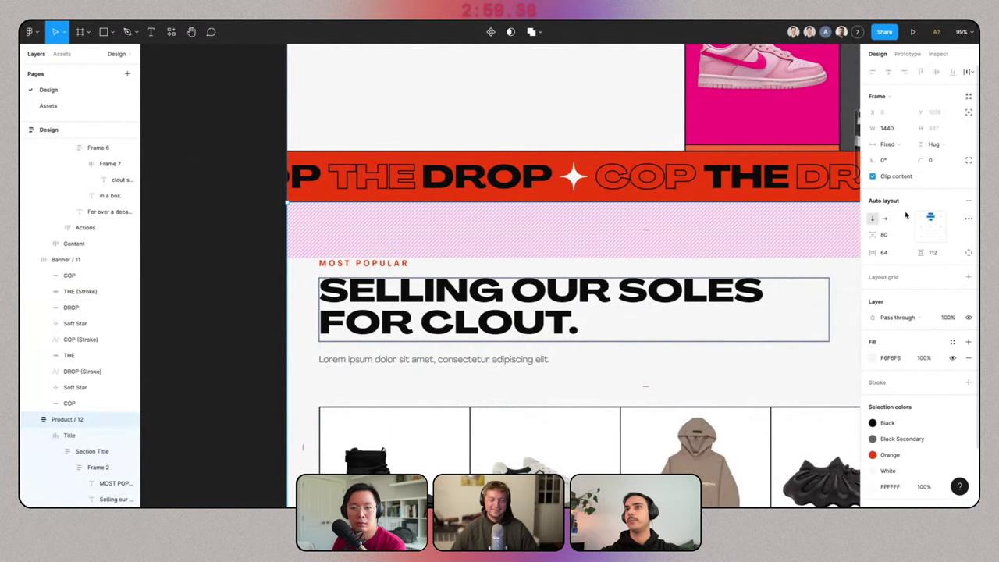
pyautogui.click(898, 358)
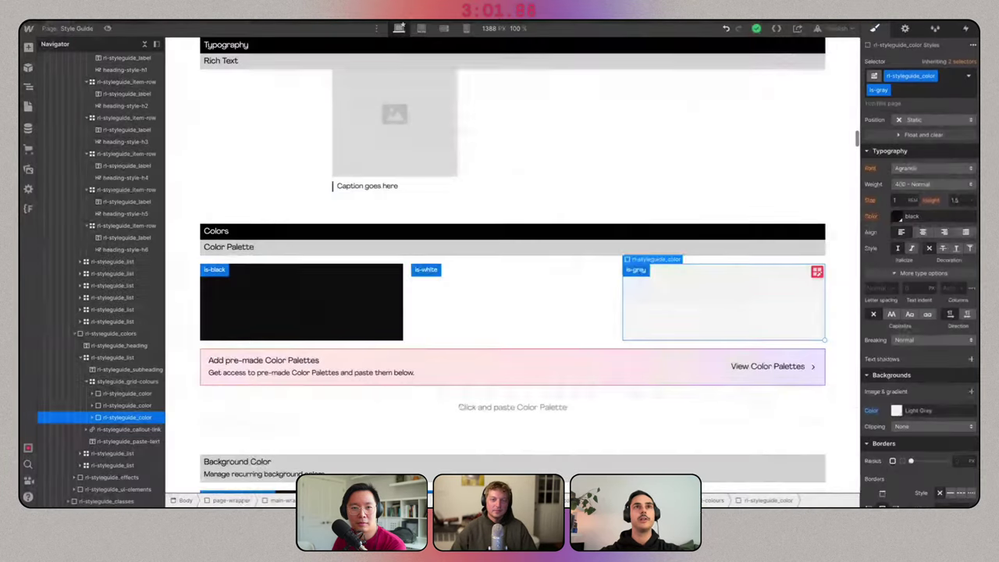
# Edit the Light Grey swatch in the Backgrounds colour picker to #F6F6F6 and save.
pyautogui.click(898, 411)
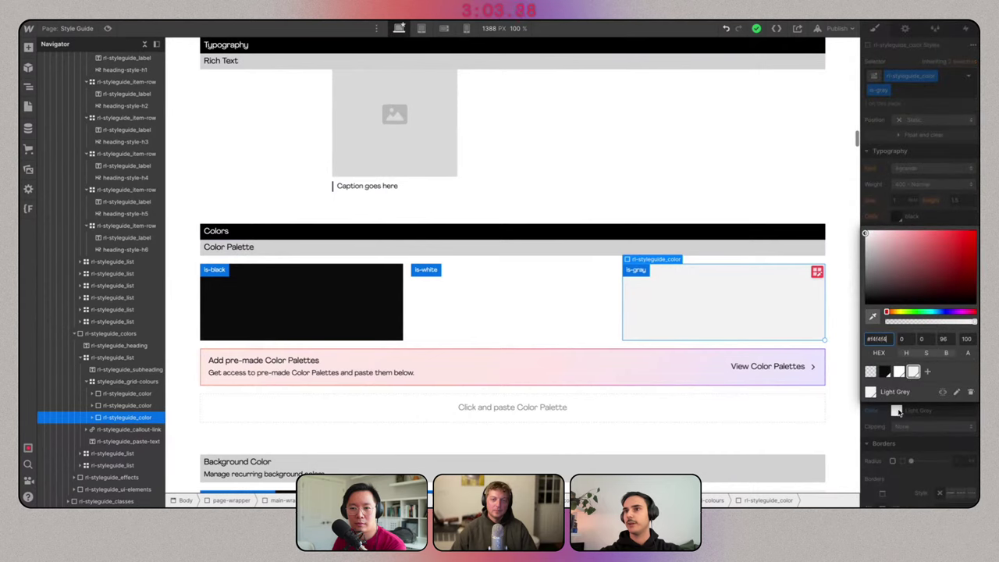
pyautogui.click(957, 393)
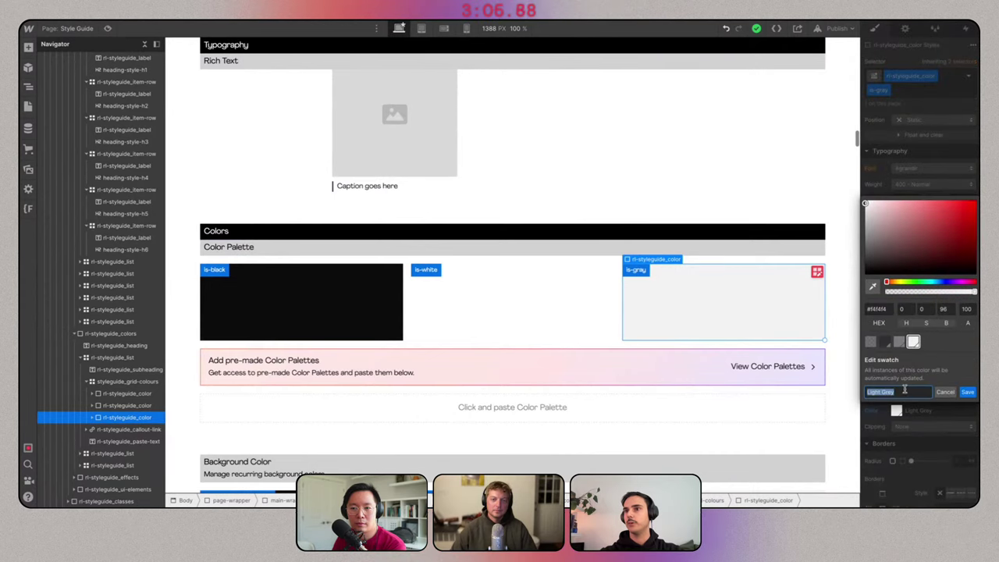
pyautogui.click(967, 392)
# Duplicate the is-gray swatch and replace the copy's combo class with a new is-red class.
pyautogui.click(708, 307)
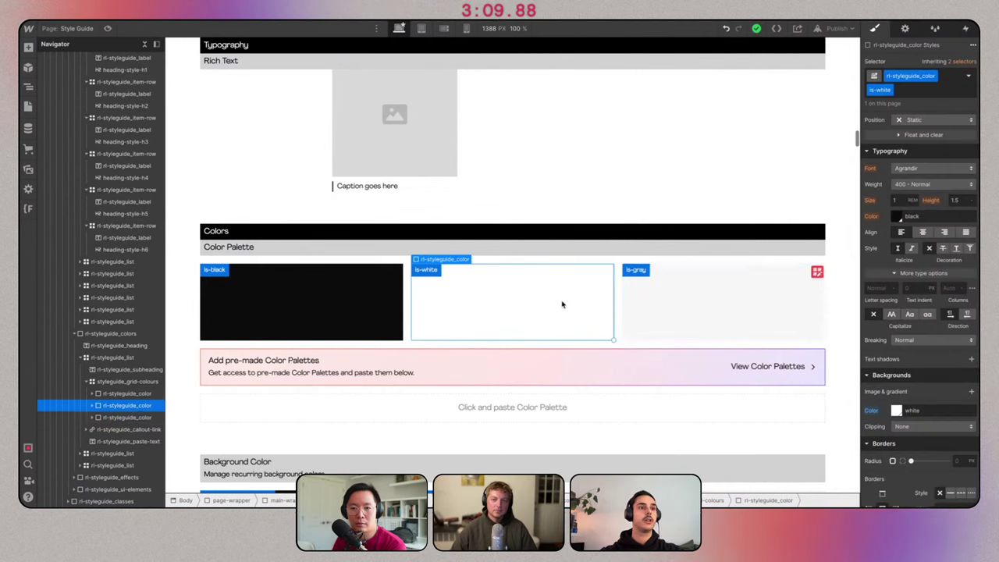
pyautogui.press('super+d')
pyautogui.scroll(-4, 712, 306)
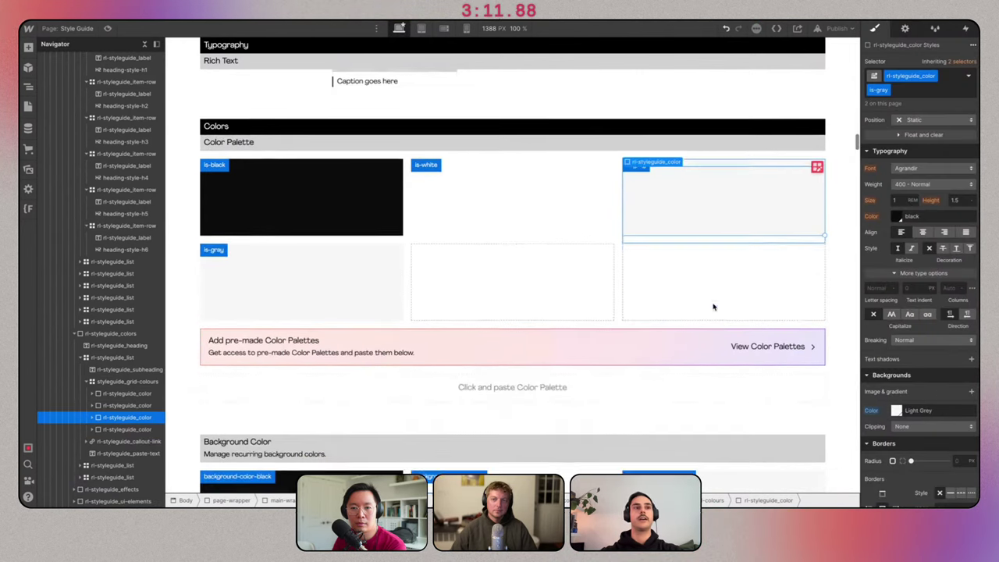
pyautogui.click(379, 234)
pyautogui.click(922, 91)
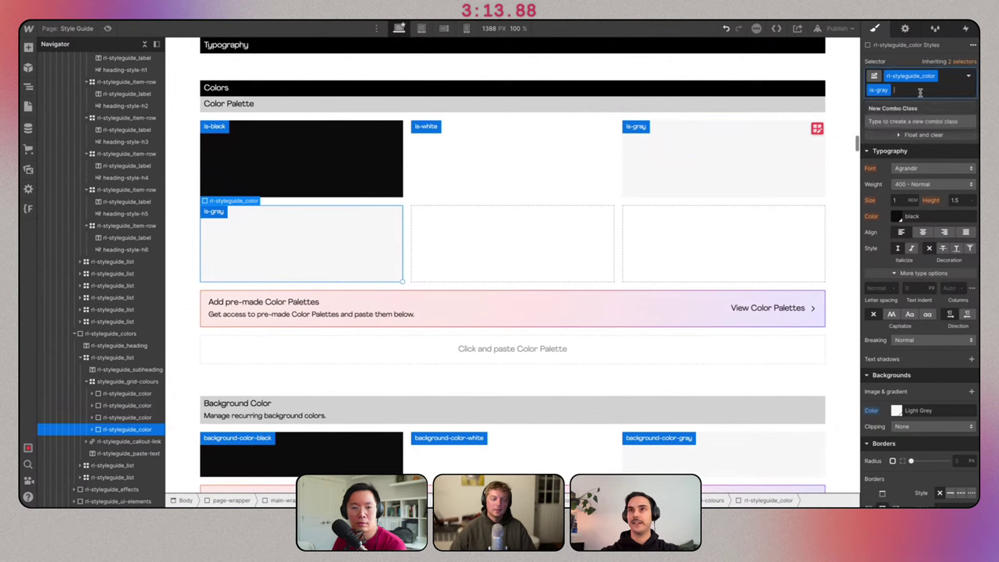
pyautogui.press('BackSpace')
pyautogui.write('is-red')
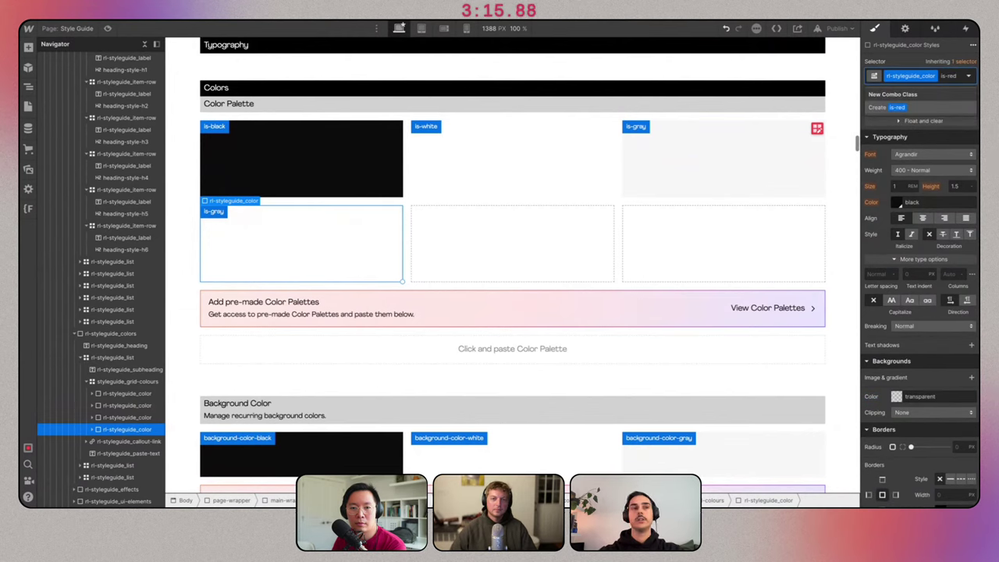
pyautogui.press('Return')
# Rename the copy's label to is-red and copy the banner's F14210 fill from Figma.
pyautogui.click(221, 214)
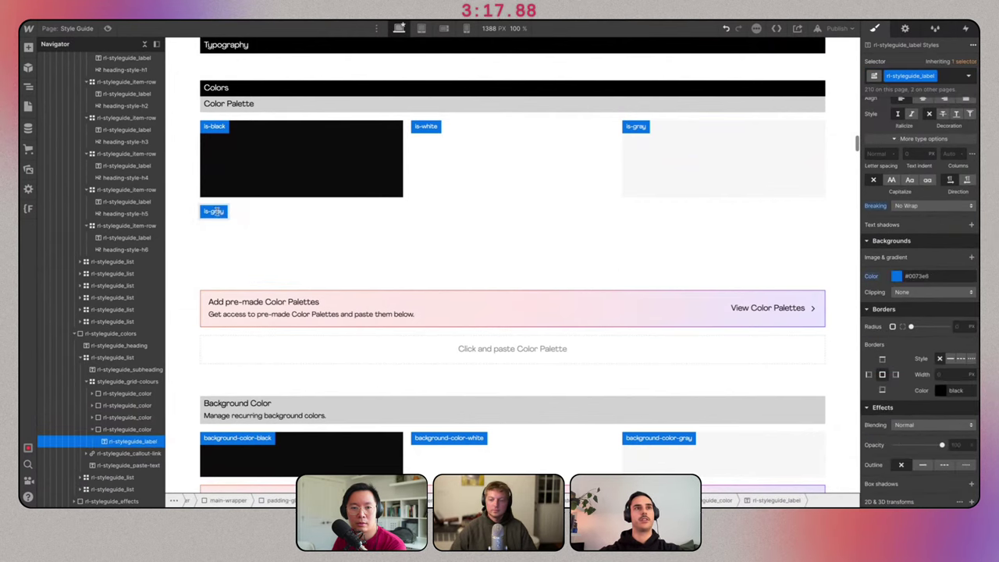
pyautogui.doubleClick(219, 211)
pyautogui.write('red')
pyautogui.click(289, 237)
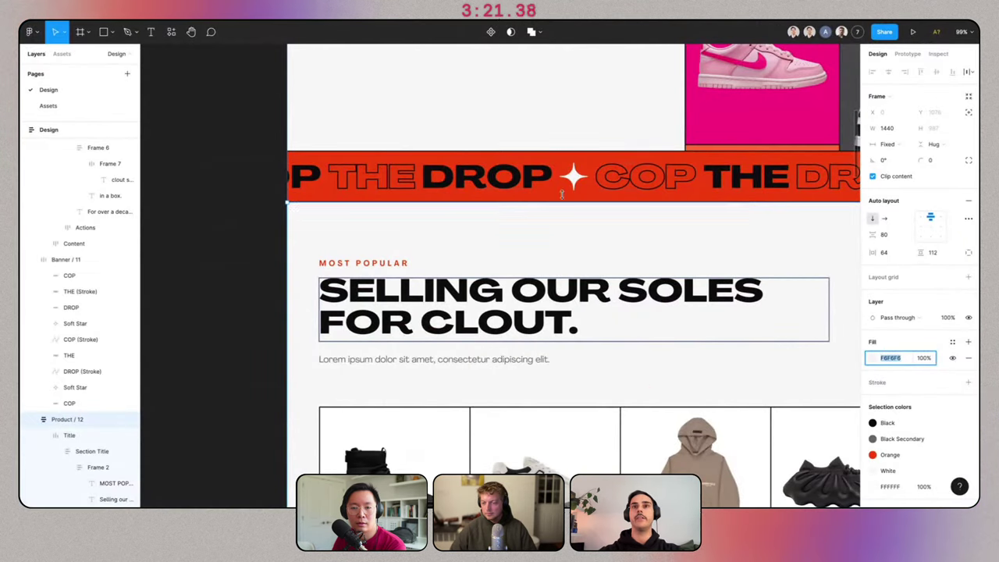
pyautogui.click(679, 178)
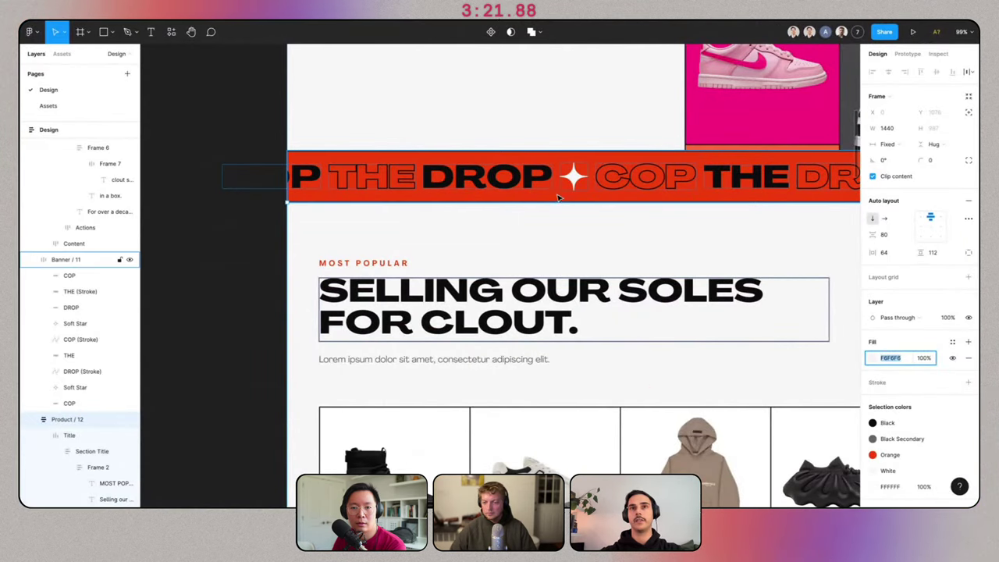
pyautogui.click(890, 357)
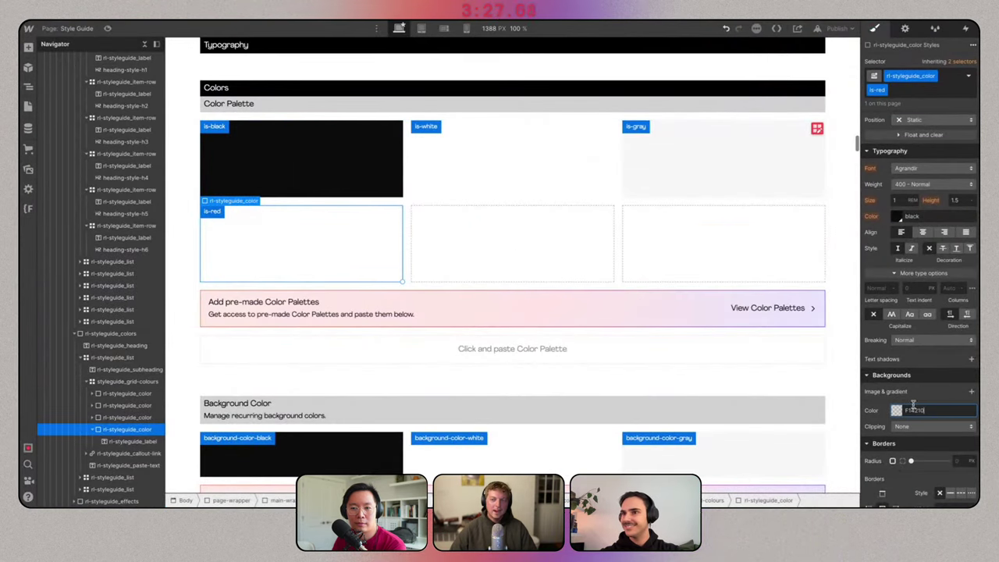
# Apply #F14210 as the is-red swatch's background colour.
pyautogui.press('Return')
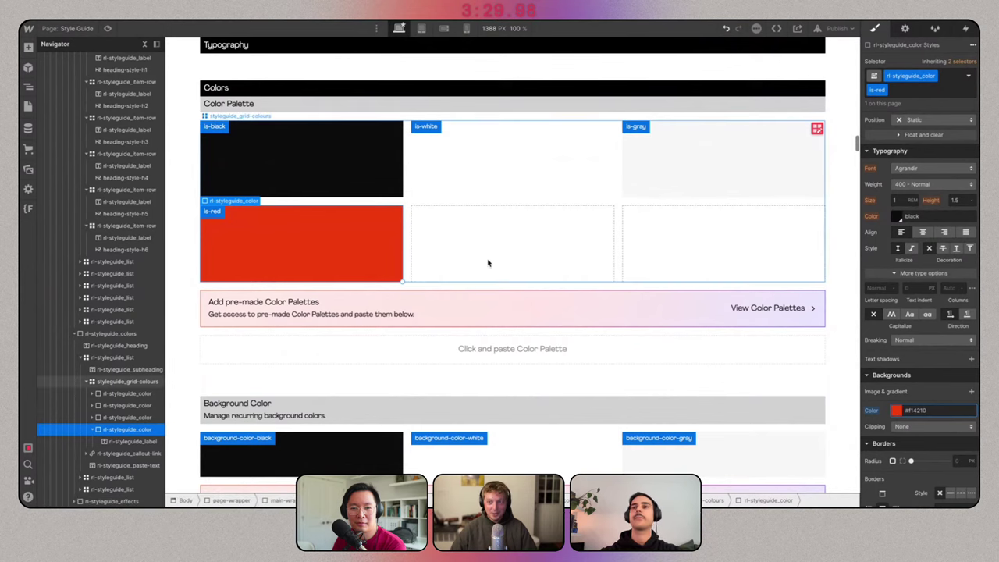
pyautogui.scroll(-3, 495, 263)
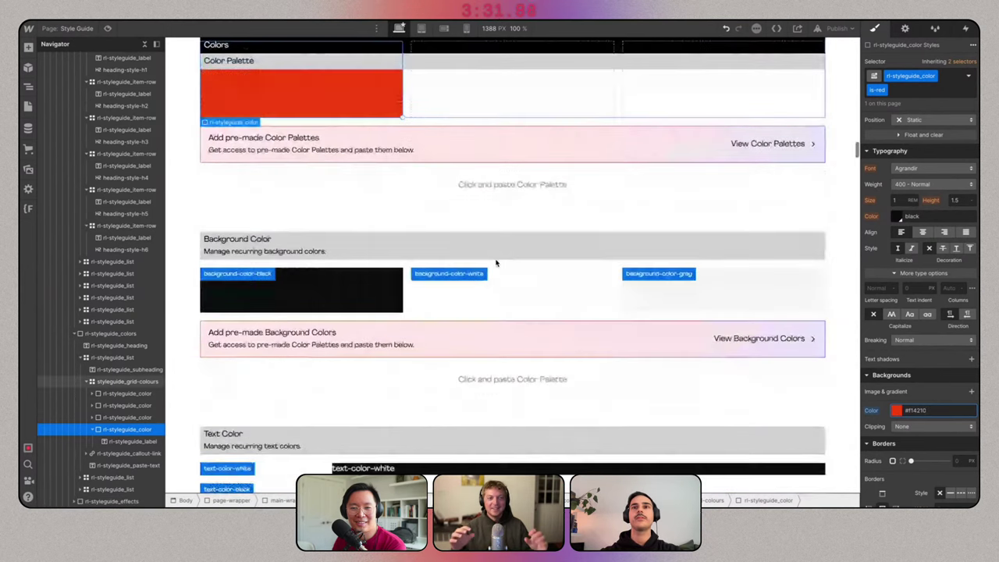
pyautogui.scroll(1, 496, 263)
pyautogui.scroll(-2, 496, 263)
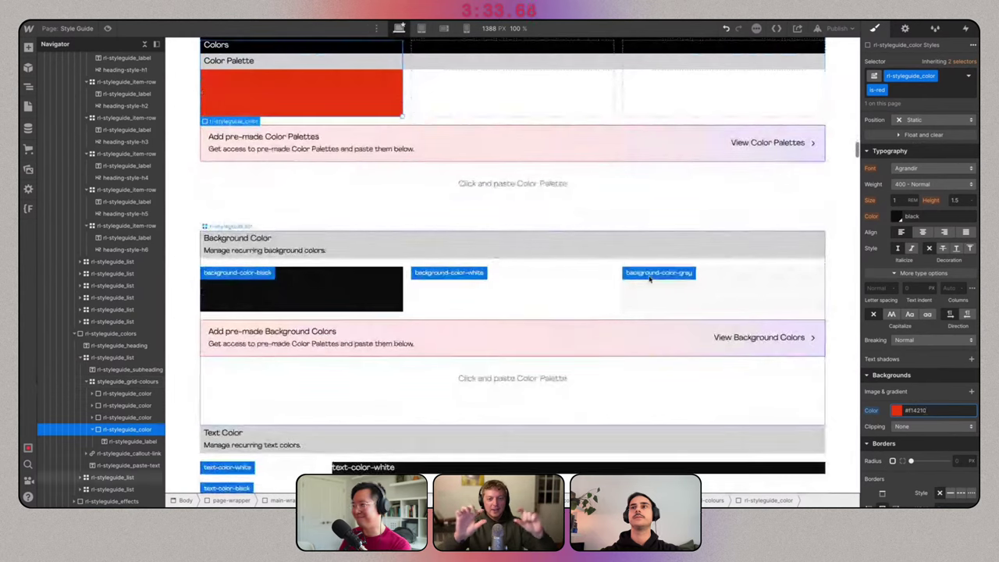
# Duplicate the background-color-gray box and give the copy a new background-color-red class.
pyautogui.click(708, 294)
pyautogui.hotkey('ctrl', 'd')
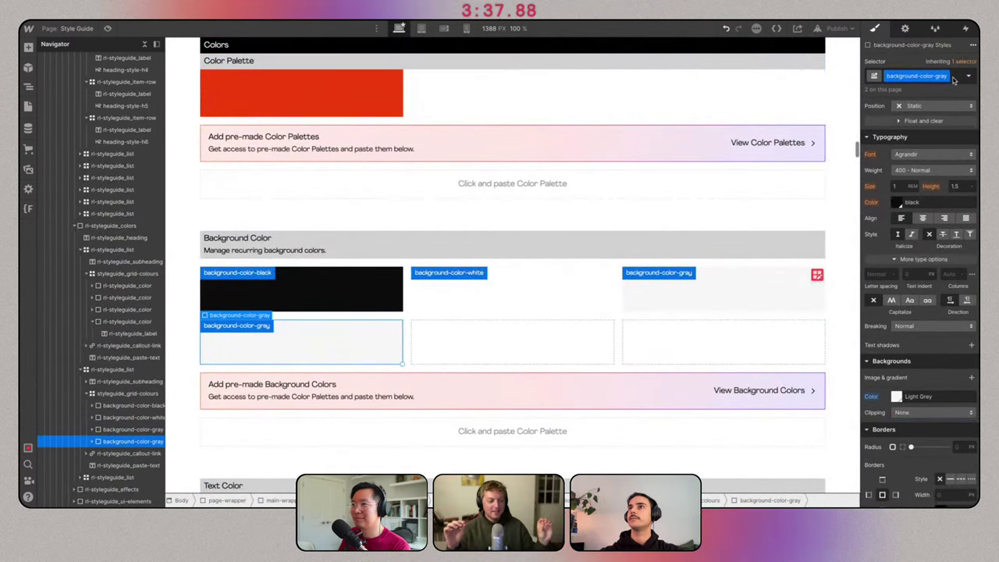
pyautogui.click(918, 75)
pyautogui.press('BackSpace')
pyautogui.write('backgroun')
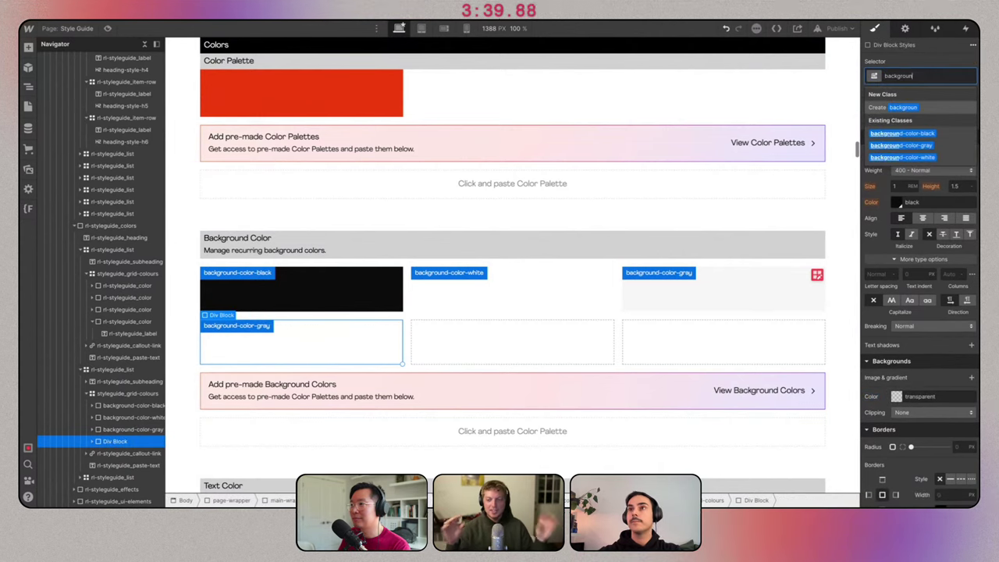
pyautogui.write('d-color-re')
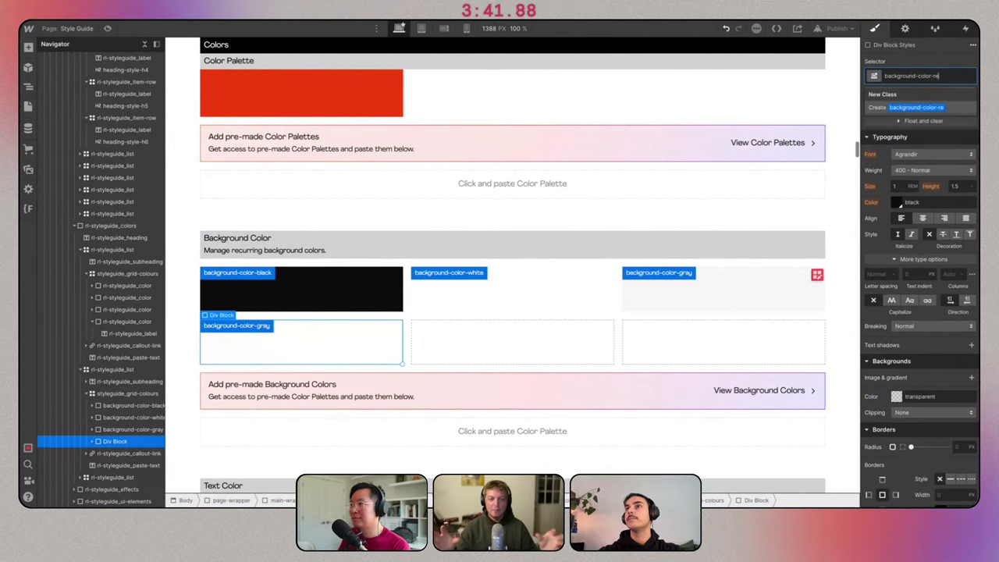
pyautogui.write('d')
pyautogui.press('Return')
# Open the new box's colour picker and look up the red swatch's hex value.
pyautogui.click(896, 398)
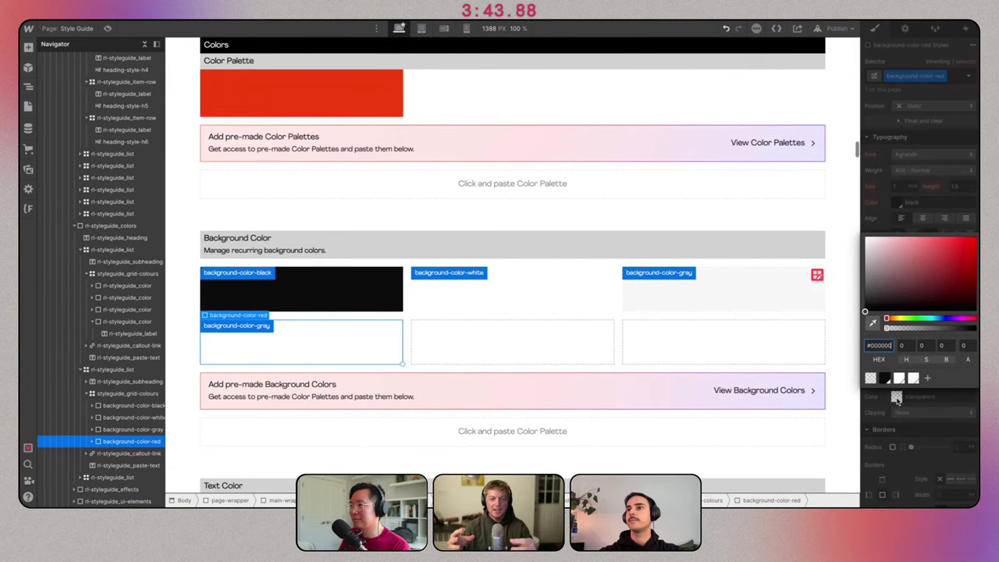
pyautogui.click(330, 99)
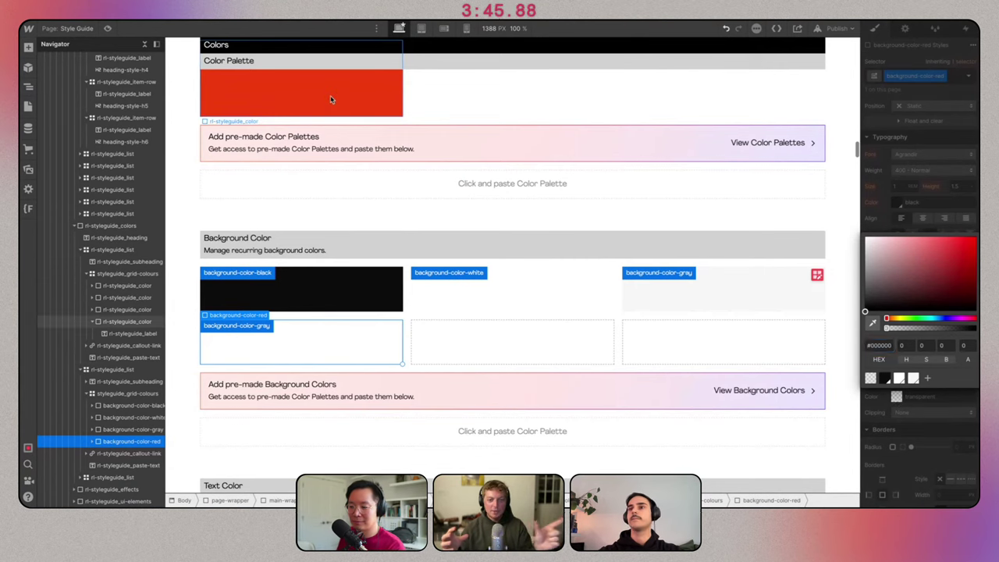
pyautogui.click(895, 409)
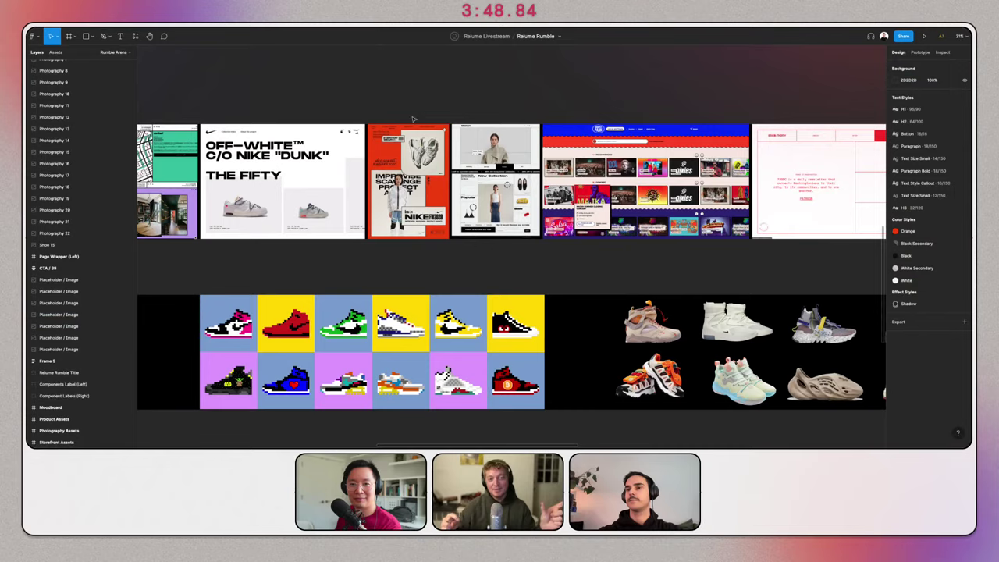
pyautogui.scroll(5, 407, 124)
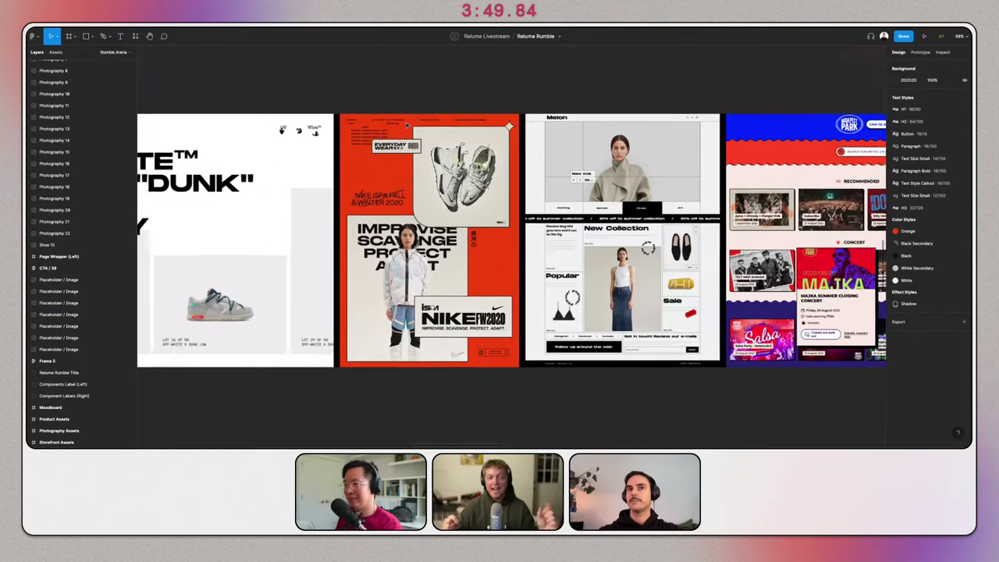
# Browse the Figma moodboard, then duplicate the text-color-black row and select the copy.
pyautogui.scroll(-4, 406, 125)
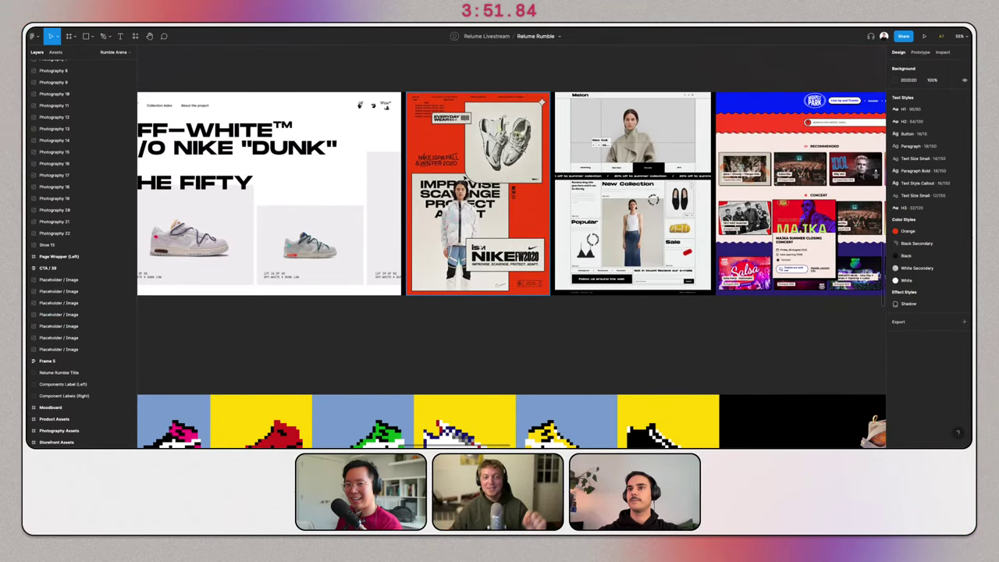
pyautogui.scroll(-4, 464, 179)
pyautogui.scroll(4, 464, 180)
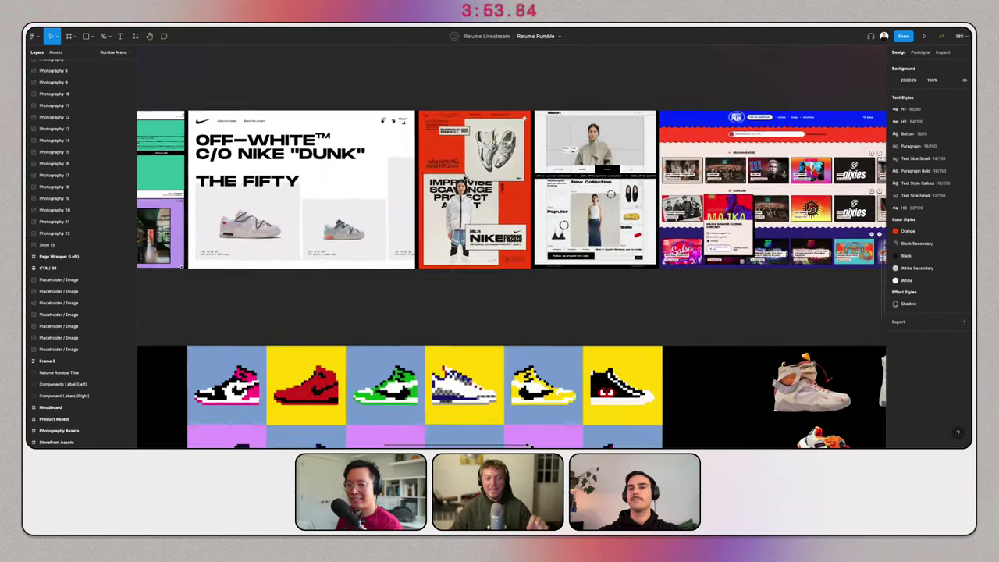
pyautogui.scroll(2, 464, 179)
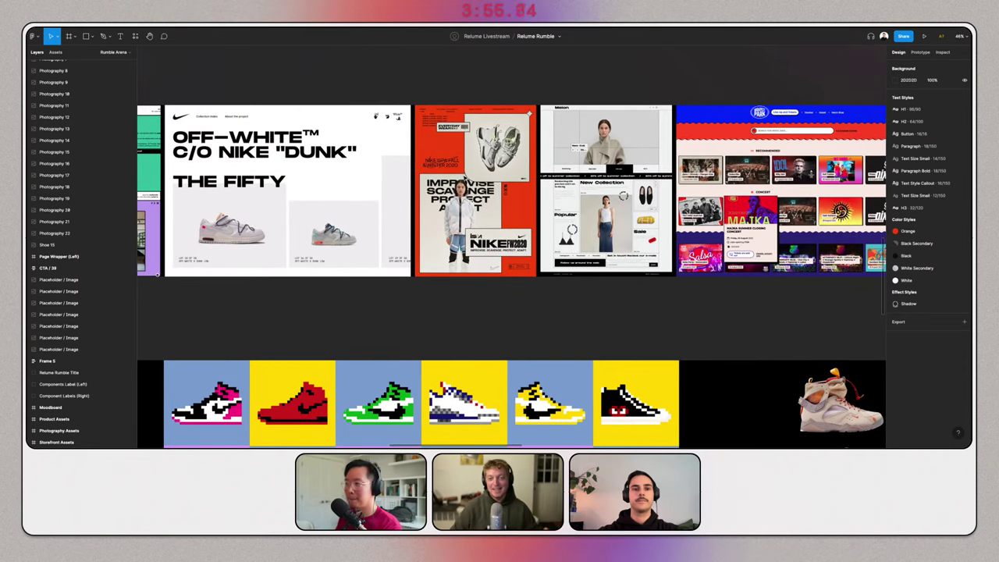
pyautogui.scroll(-8, 506, 78)
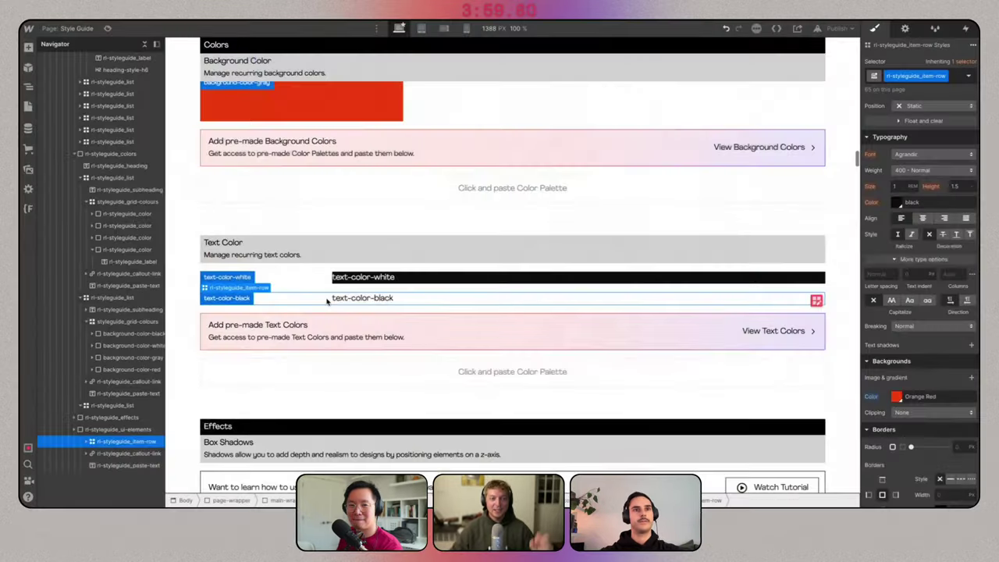
pyautogui.click(378, 300)
pyautogui.hotkey('ctrl', 'v')
pyautogui.click(372, 319)
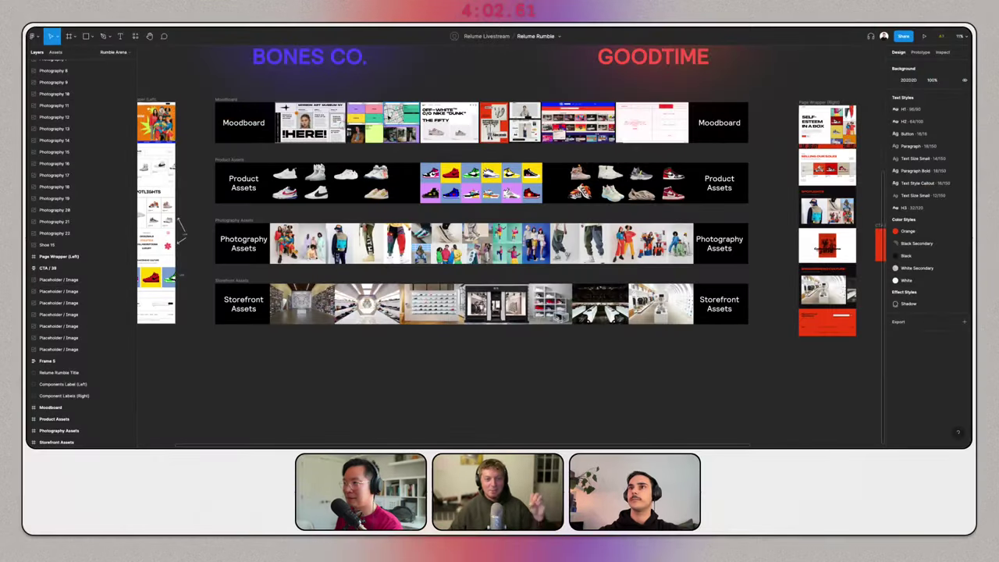
pyautogui.scroll(5, 386, 114)
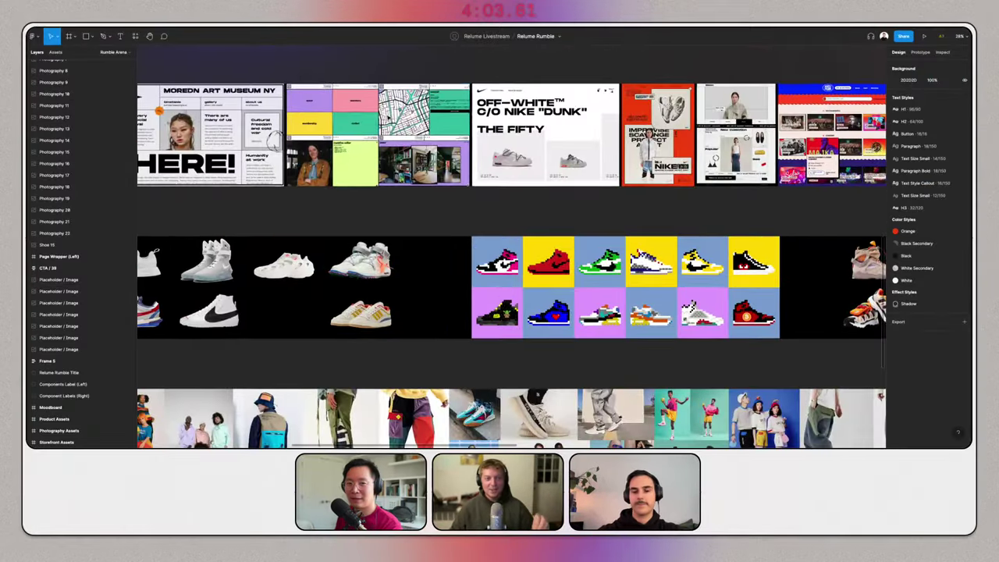
pyautogui.hscroll(-3, 452, 132)
pyautogui.scroll(6, 437, 130)
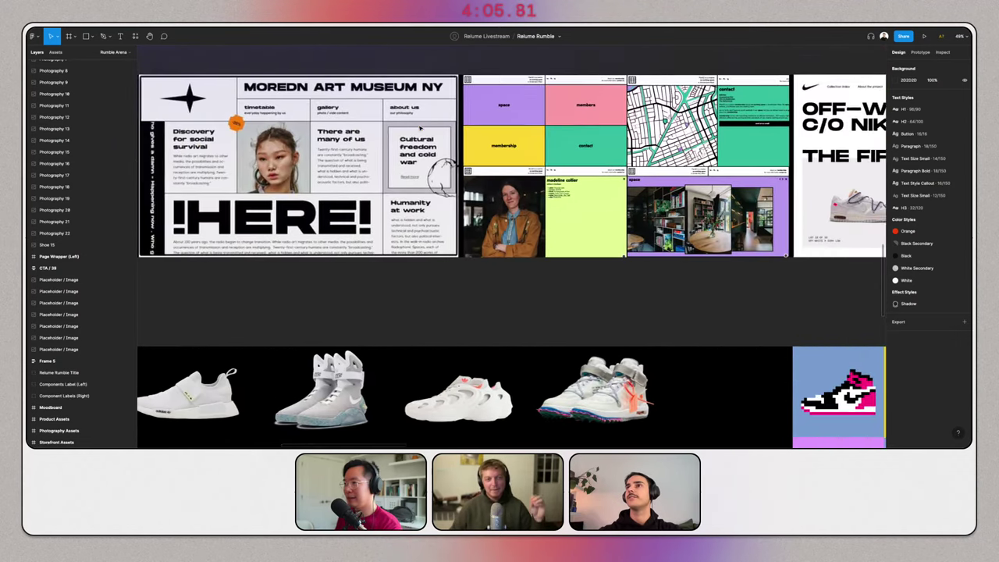
pyautogui.hscroll(10, 419, 127)
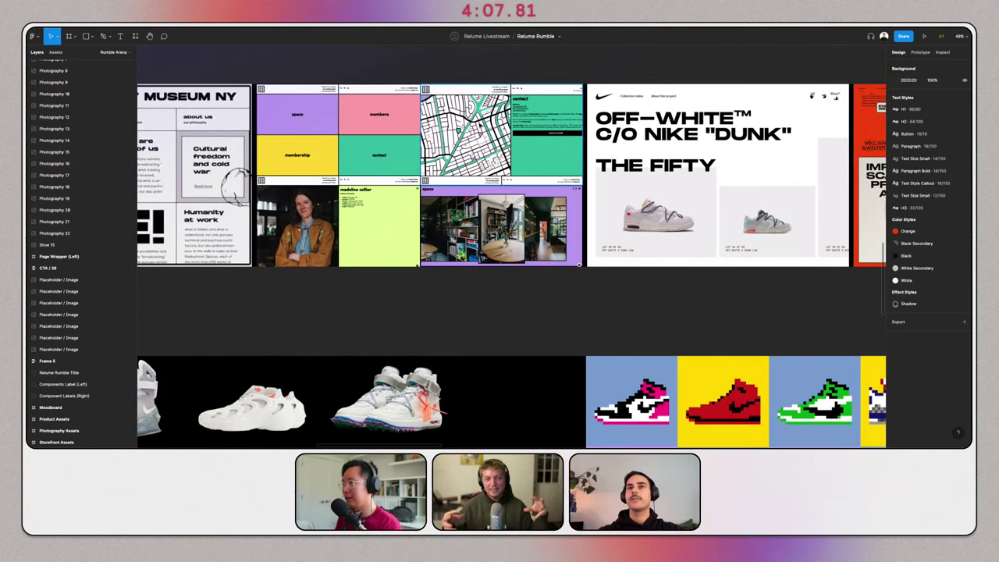
pyautogui.scroll(3, 468, 128)
pyautogui.scroll(-3, 479, 123)
pyautogui.hscroll(8, 480, 125)
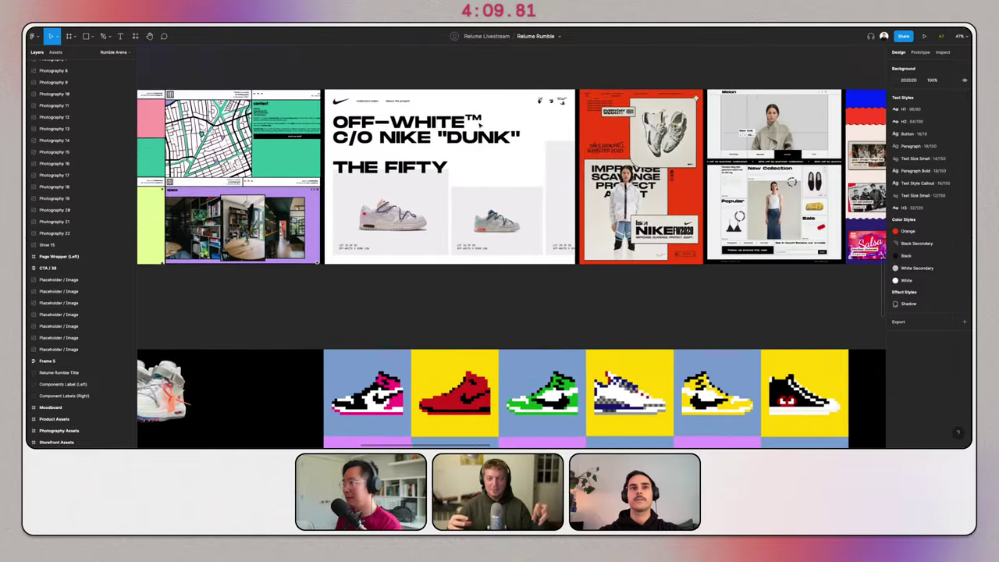
pyautogui.scroll(-8, 479, 123)
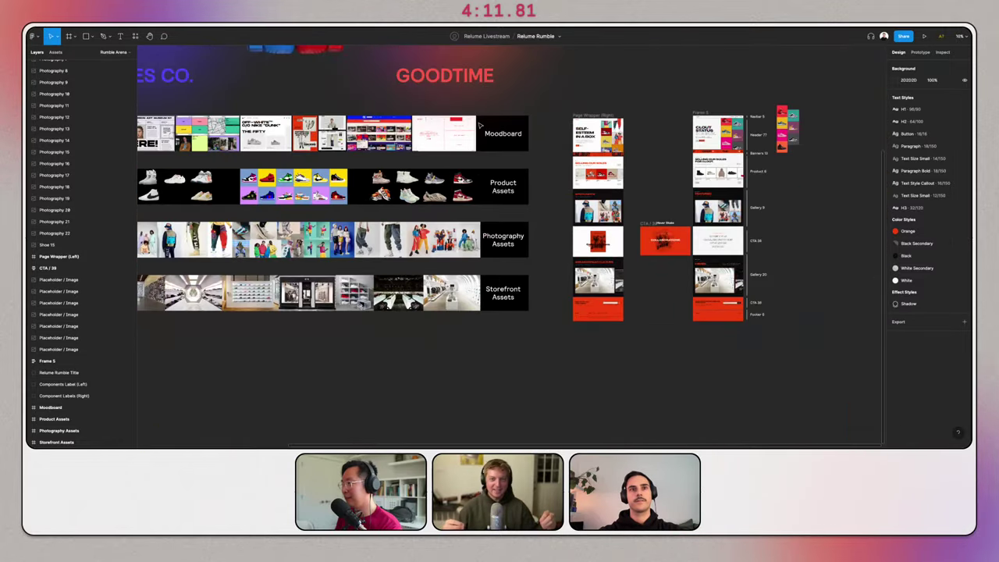
pyautogui.hscroll(-10, 479, 125)
pyautogui.scroll(5, 414, 234)
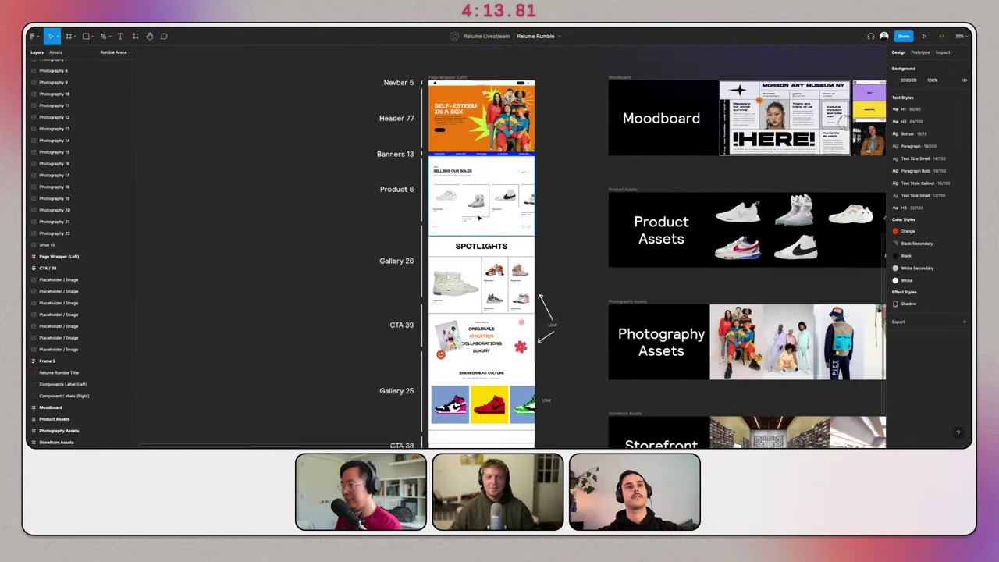
pyautogui.scroll(-5, 481, 125)
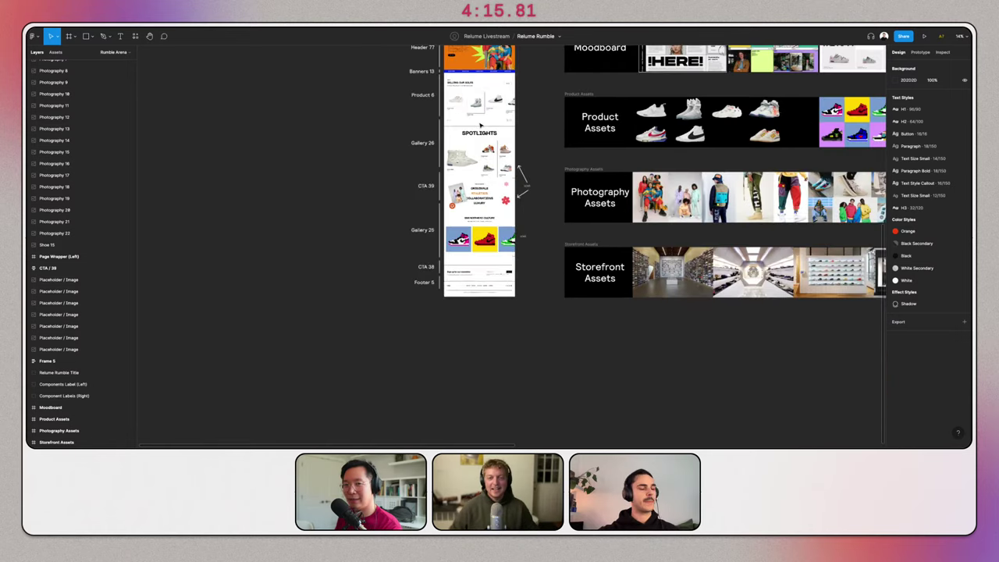
pyautogui.hscroll(5, 480, 125)
pyautogui.hscroll(2, 480, 125)
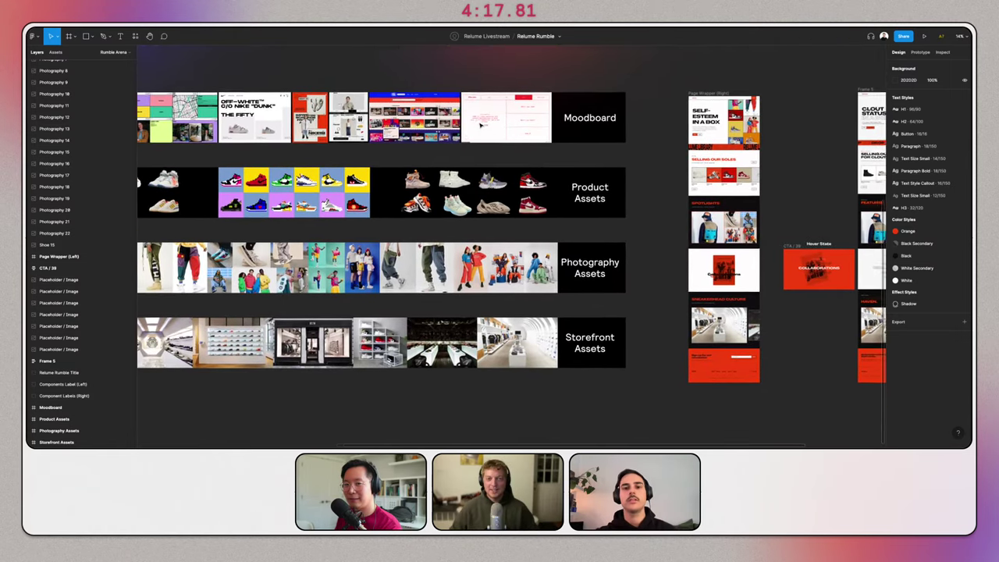
pyautogui.scroll(8, 307, 102)
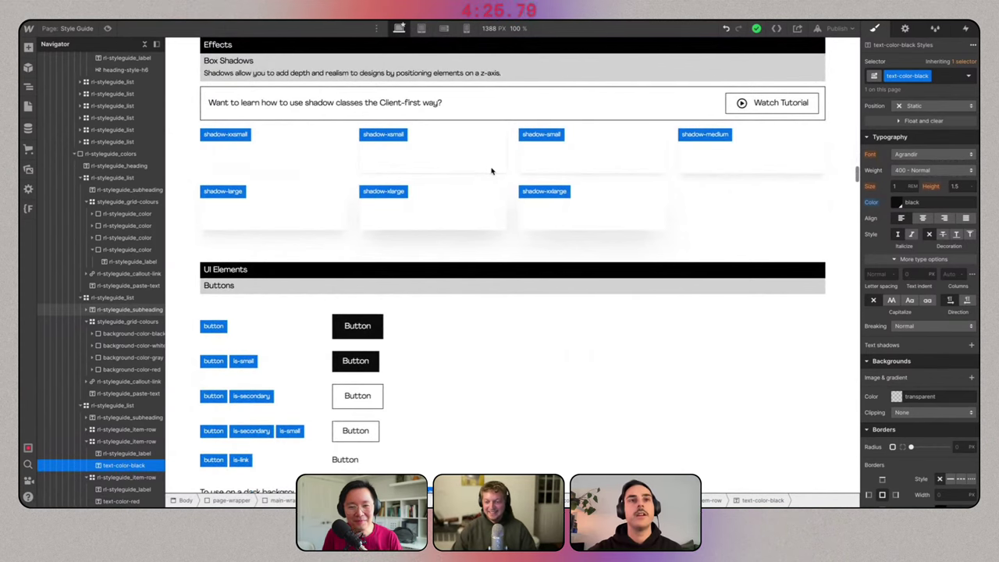
pyautogui.scroll(5, 466, 217)
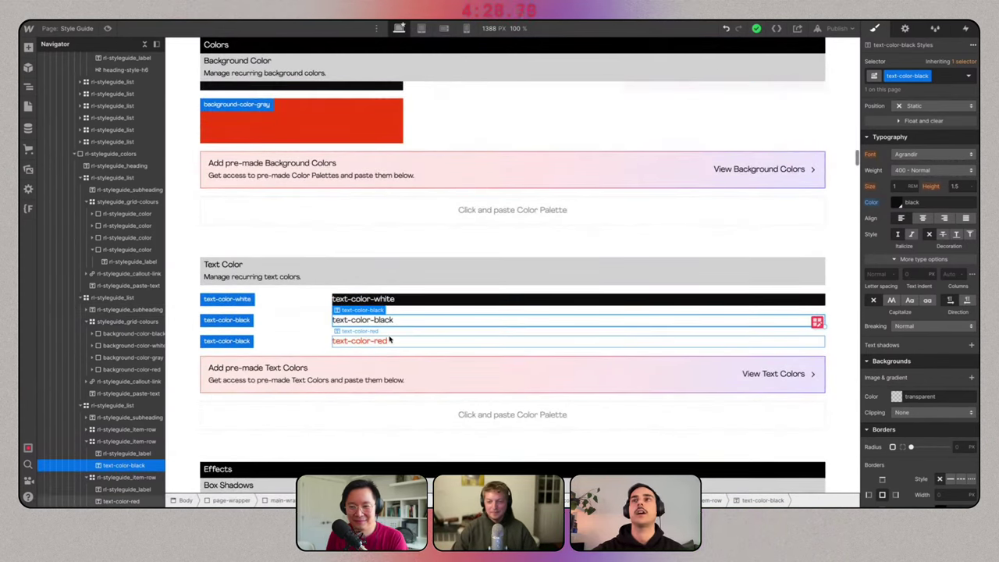
pyautogui.click(384, 337)
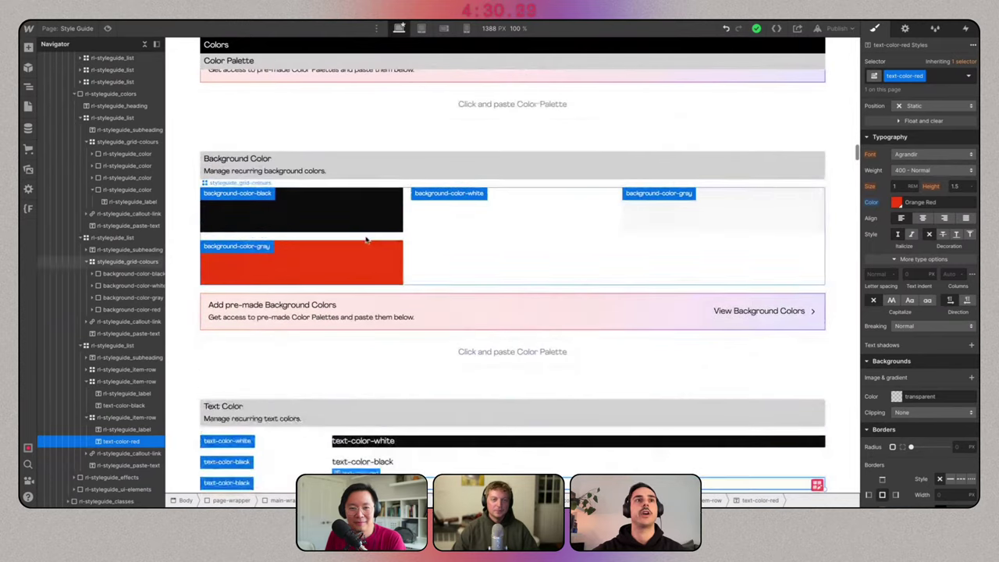
pyautogui.click(358, 263)
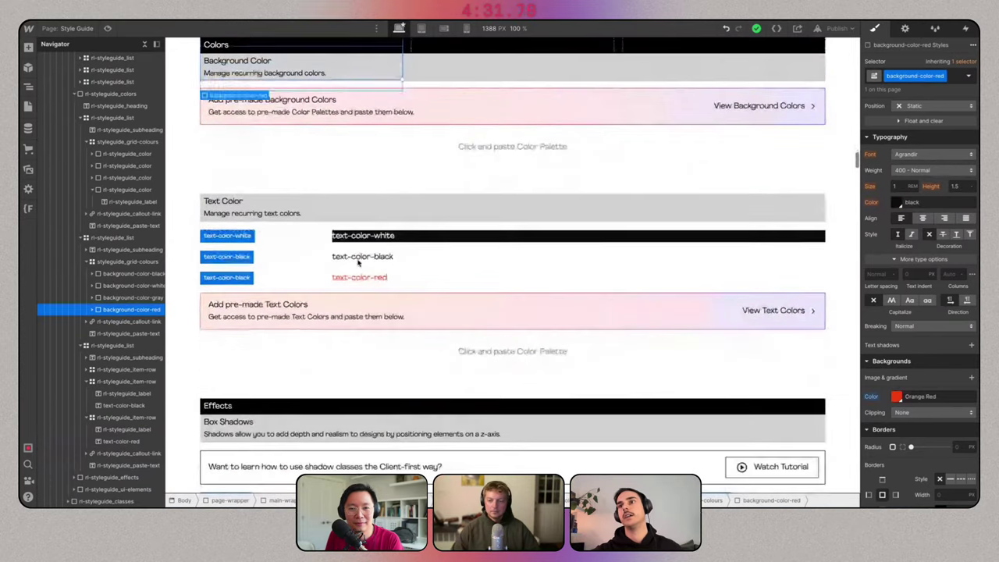
pyautogui.scroll(-5, 358, 263)
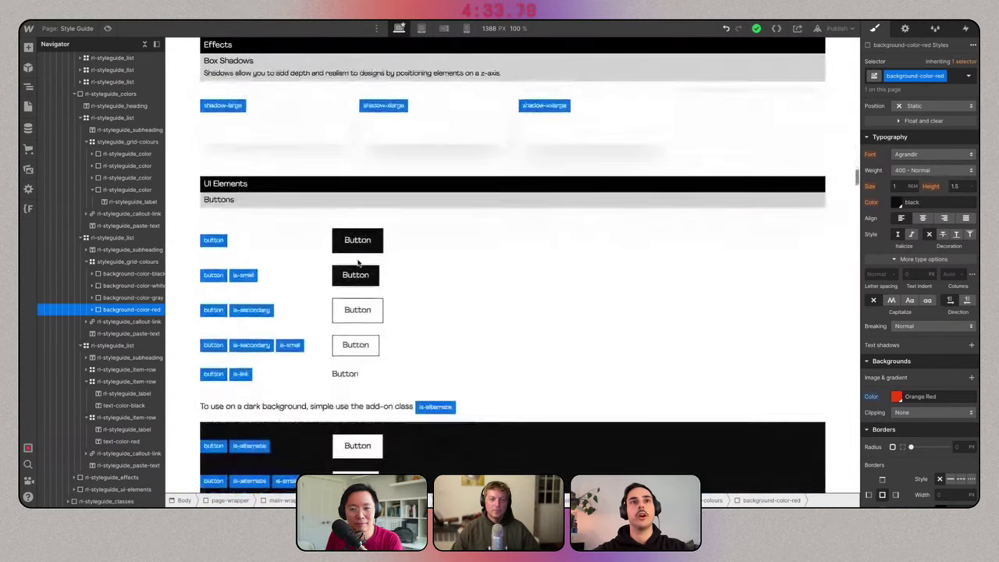
# Inspect the primary and is-small button styles, then bring Figma to the front.
pyautogui.click(363, 211)
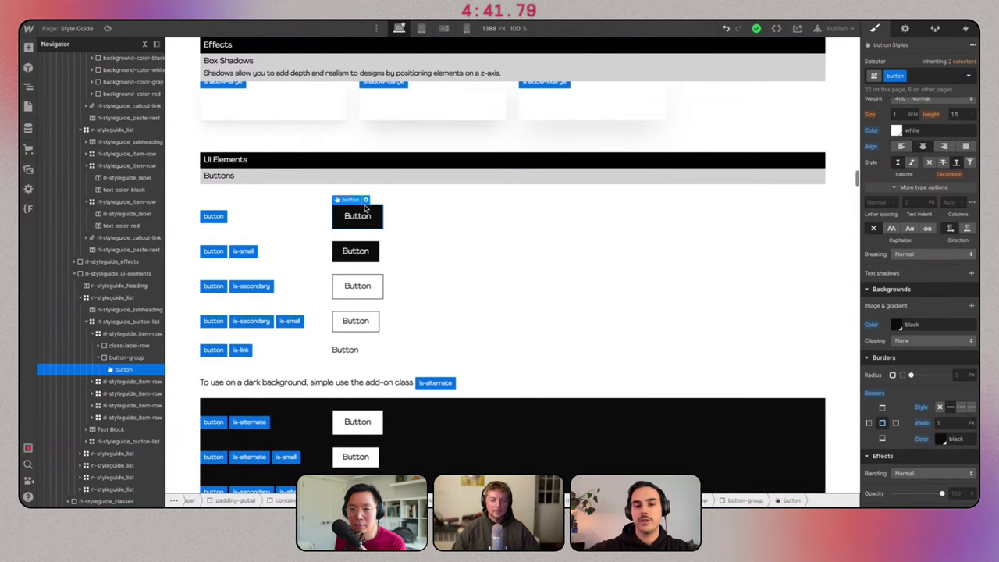
pyautogui.click(364, 252)
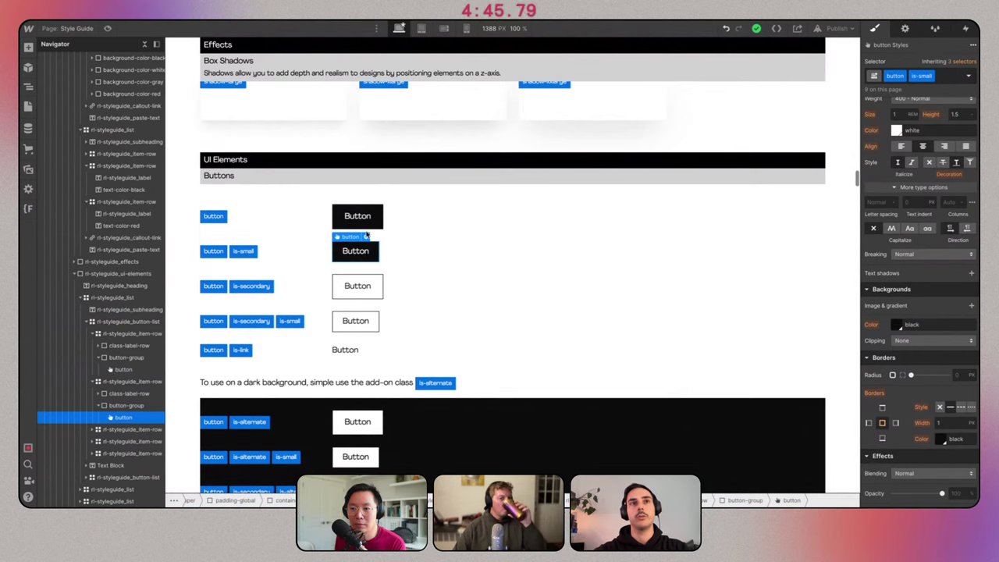
pyautogui.click(365, 225)
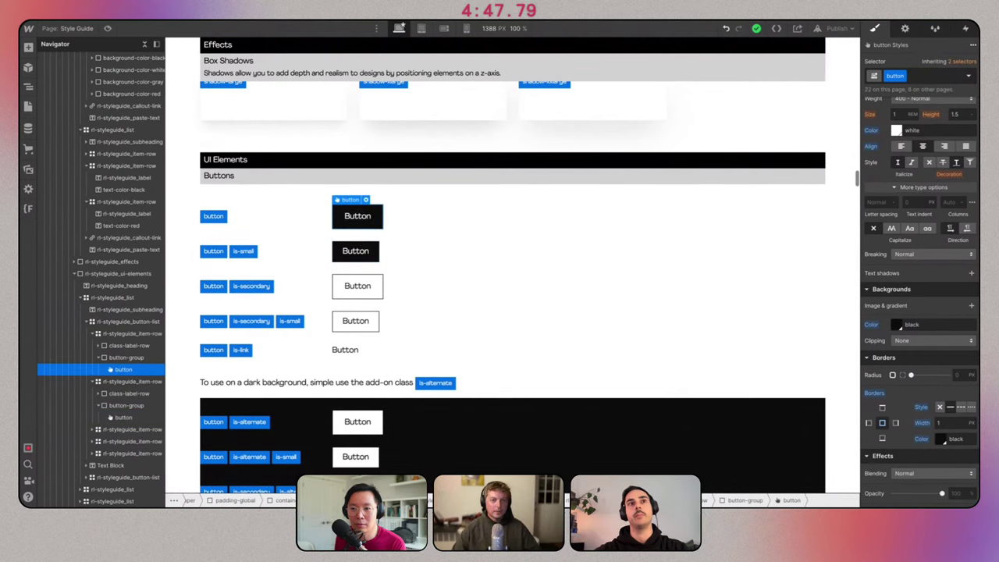
pyautogui.press('super+Tab')
# Read the TODAY'S DROP text settings, Agrandir Text Bold 16, then return to Webflow.
pyautogui.scroll(5, 469, 252)
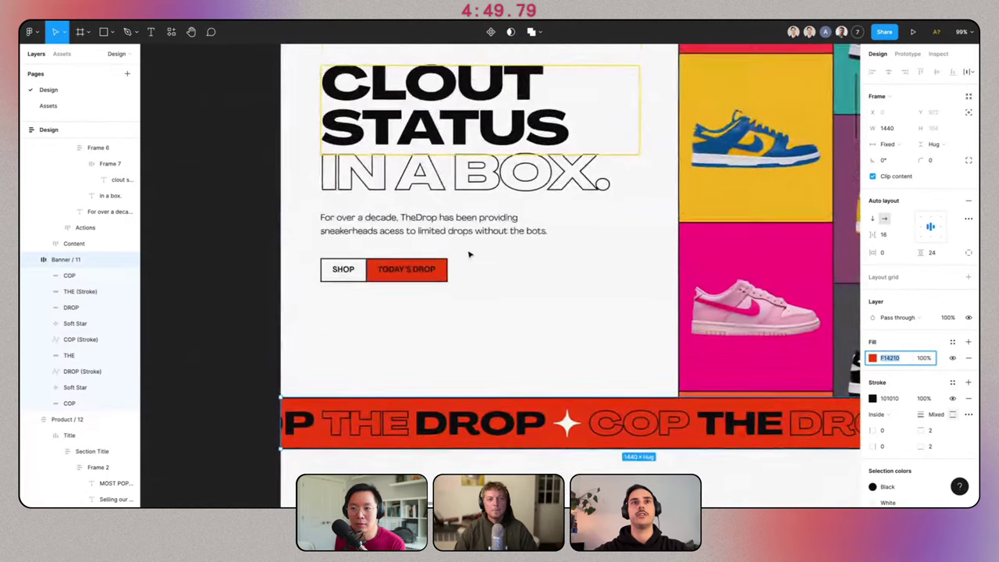
pyautogui.doubleClick(430, 268)
pyautogui.hotkey('shift', 'Return')
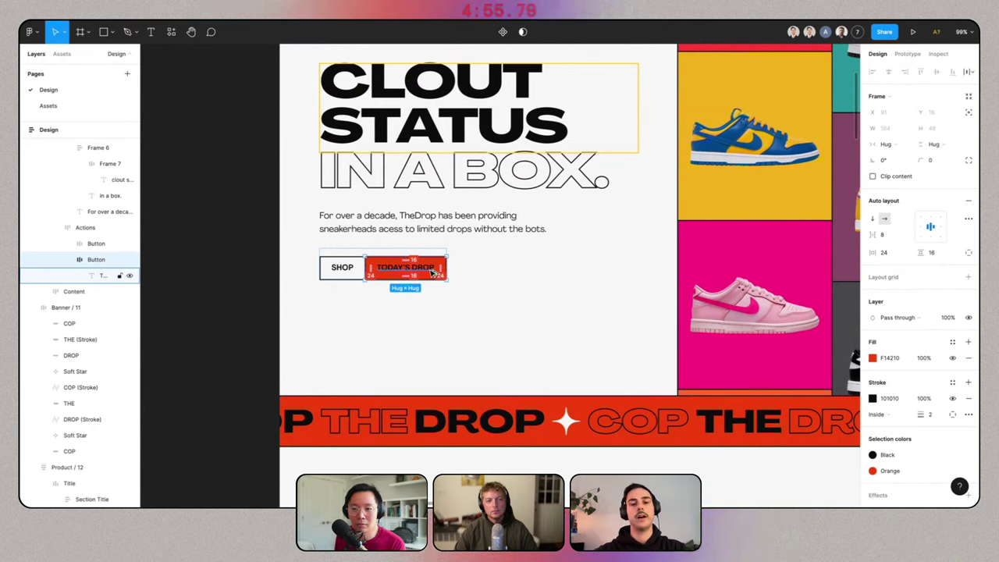
pyautogui.click(433, 271)
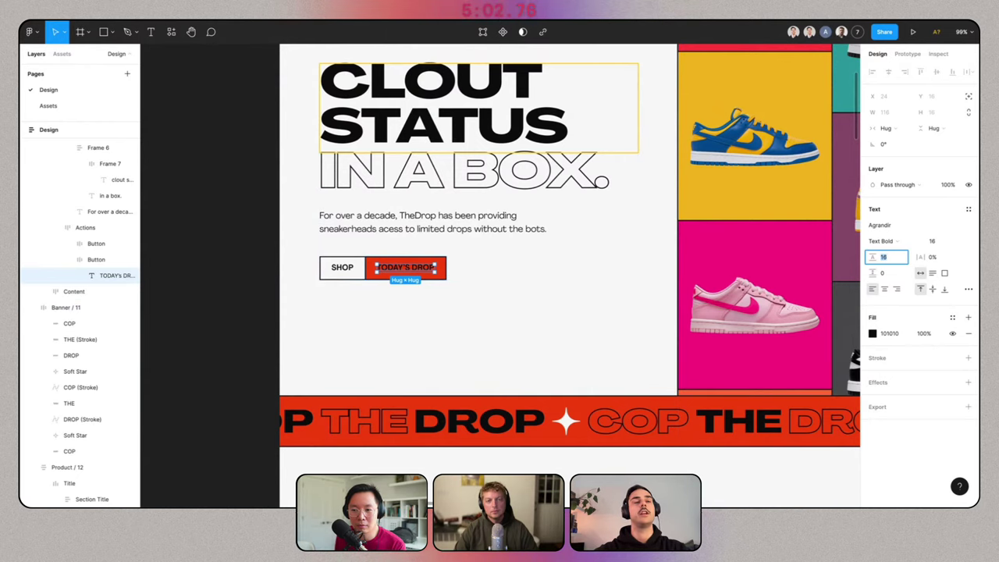
pyautogui.hotkey('alt', 'Tab')
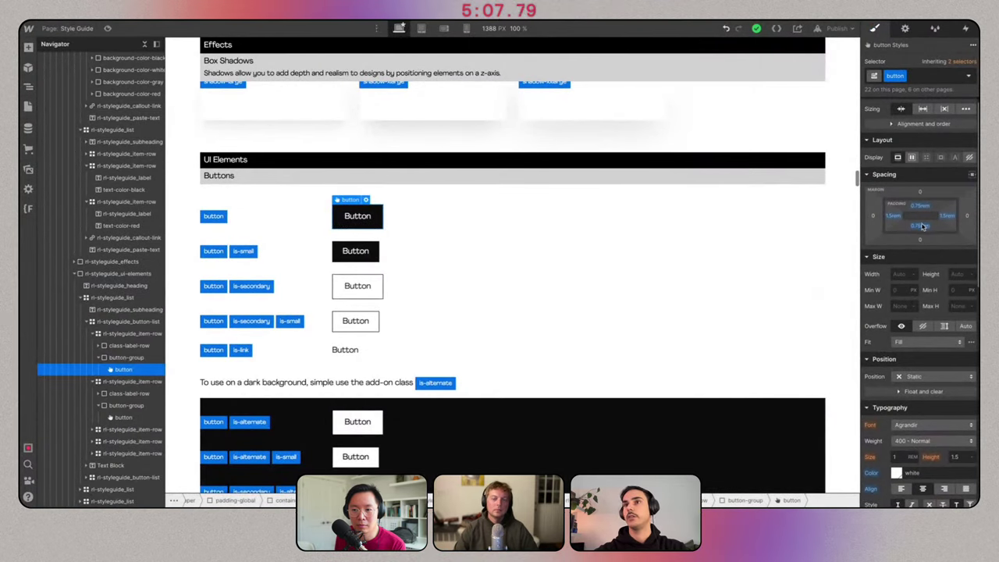
# Set the button's top and bottom padding to 0.5rem.
pyautogui.click(922, 227)
pyautogui.write('0')
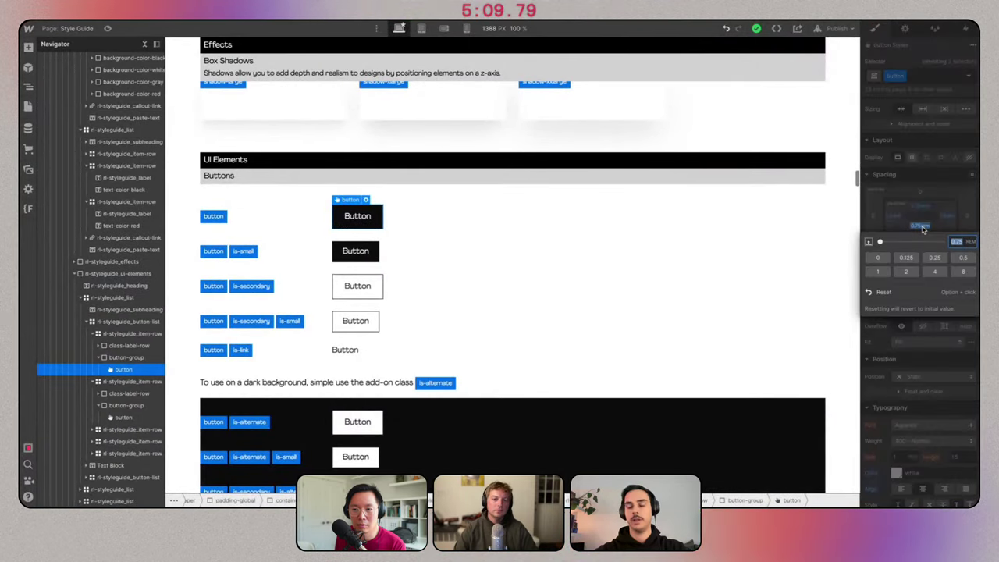
pyautogui.write('.5')
pyautogui.press('Return')
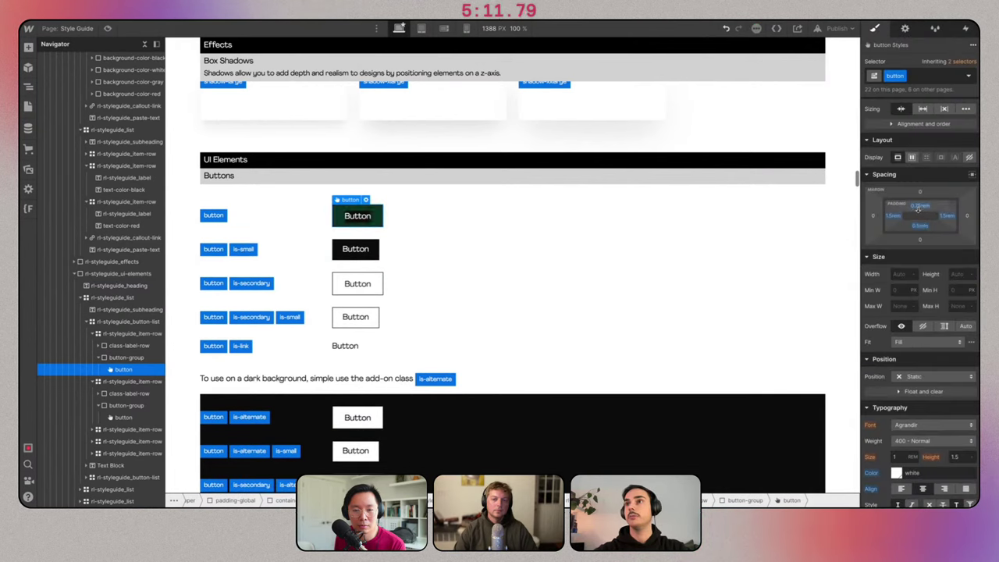
pyautogui.click(920, 206)
pyautogui.write('0.5')
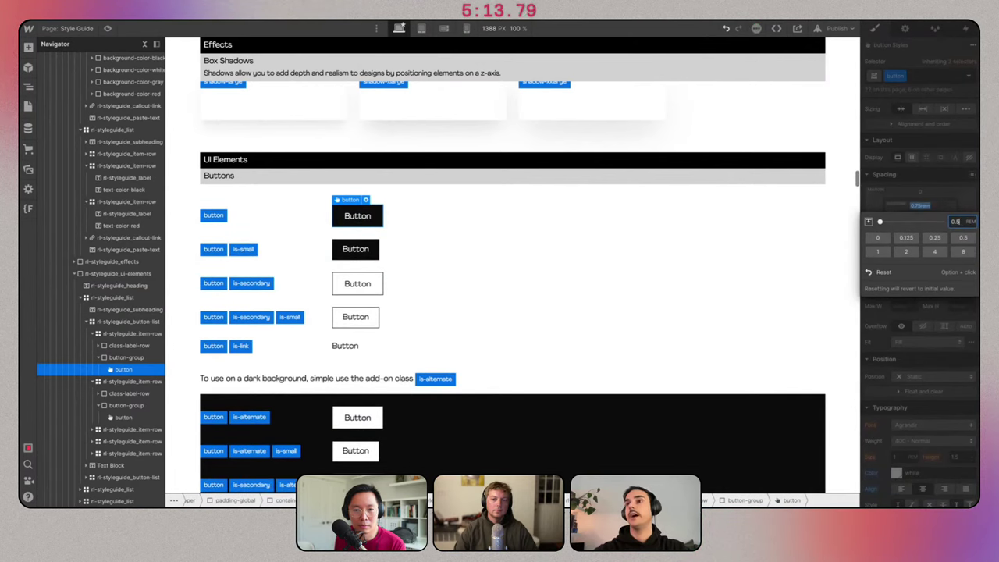
pyautogui.press('Return')
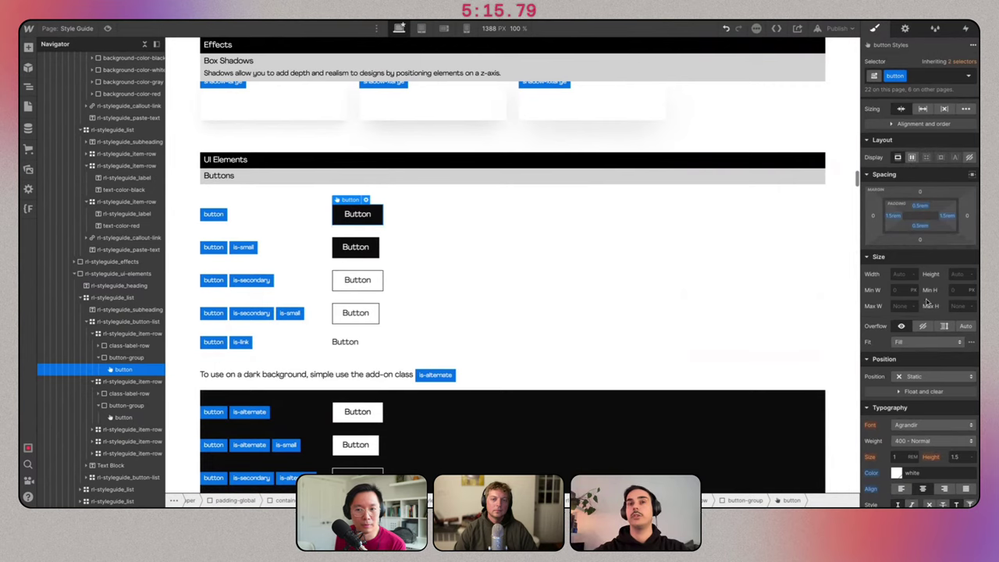
pyautogui.scroll(-2, 928, 303)
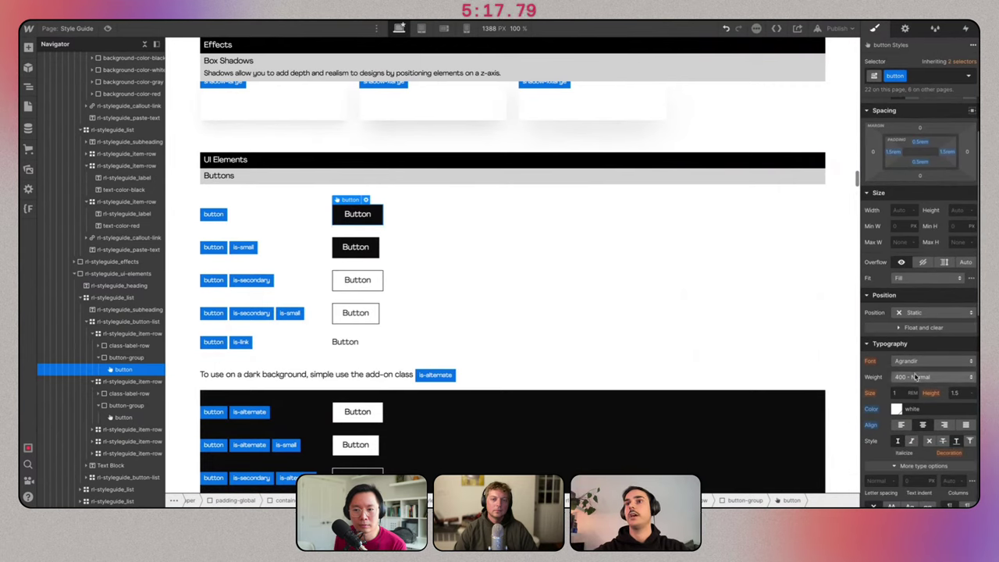
# Make the button text 700 Bold, uppercase, with a line height of 1.
pyautogui.click(916, 377)
pyautogui.click(914, 411)
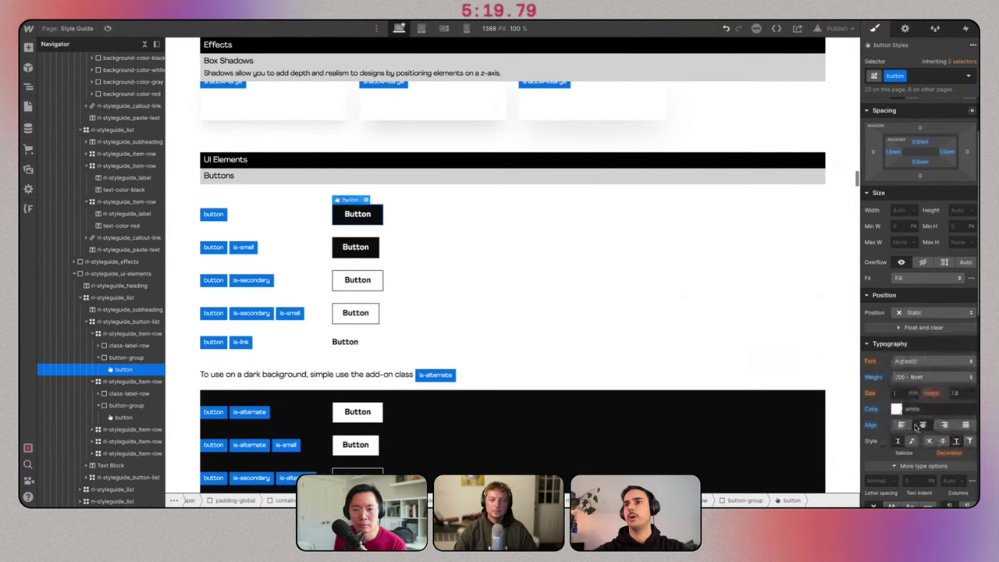
pyautogui.scroll(-2, 905, 437)
pyautogui.click(890, 458)
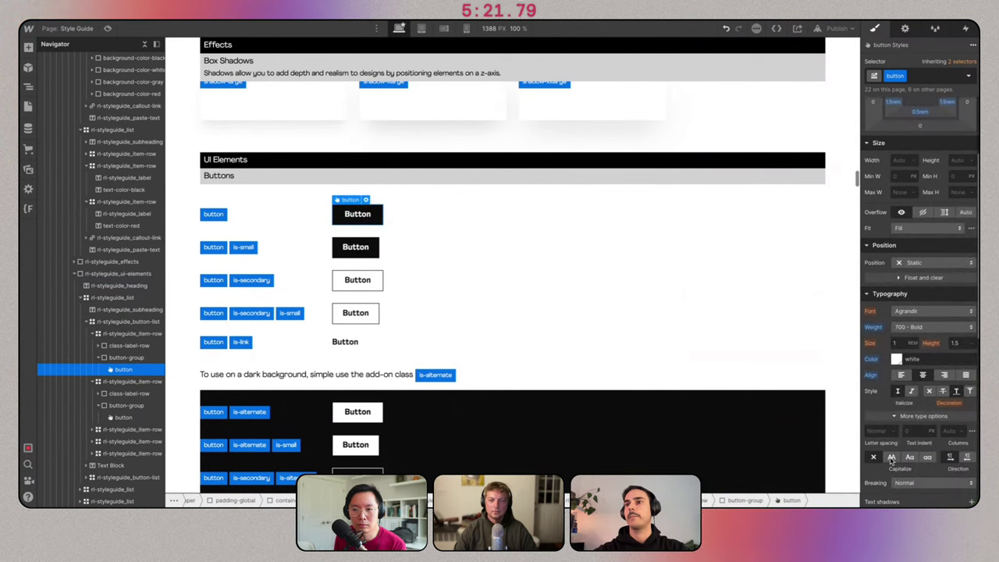
pyautogui.click(953, 343)
pyautogui.write('1')
pyautogui.press('Return')
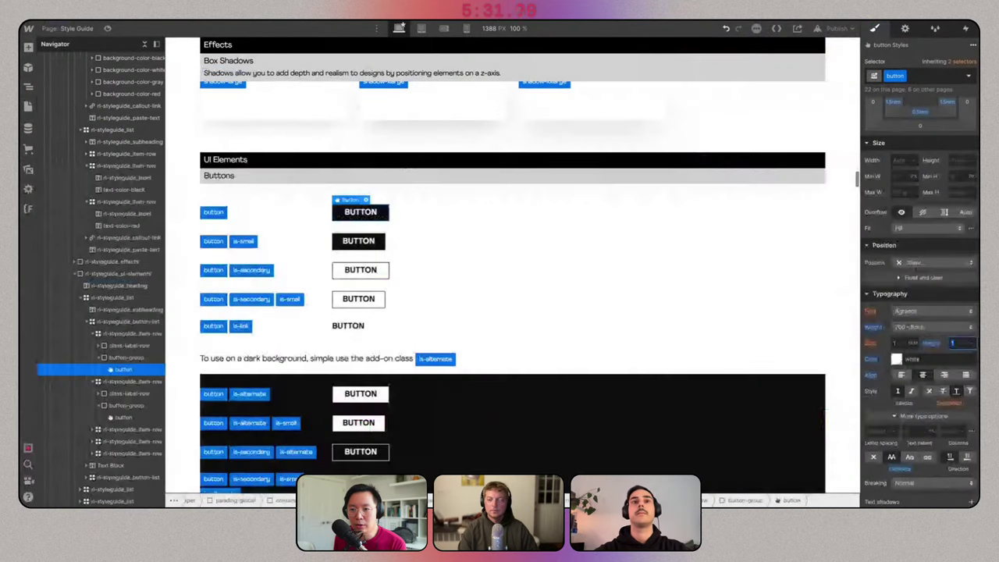
pyautogui.scroll(2, 915, 269)
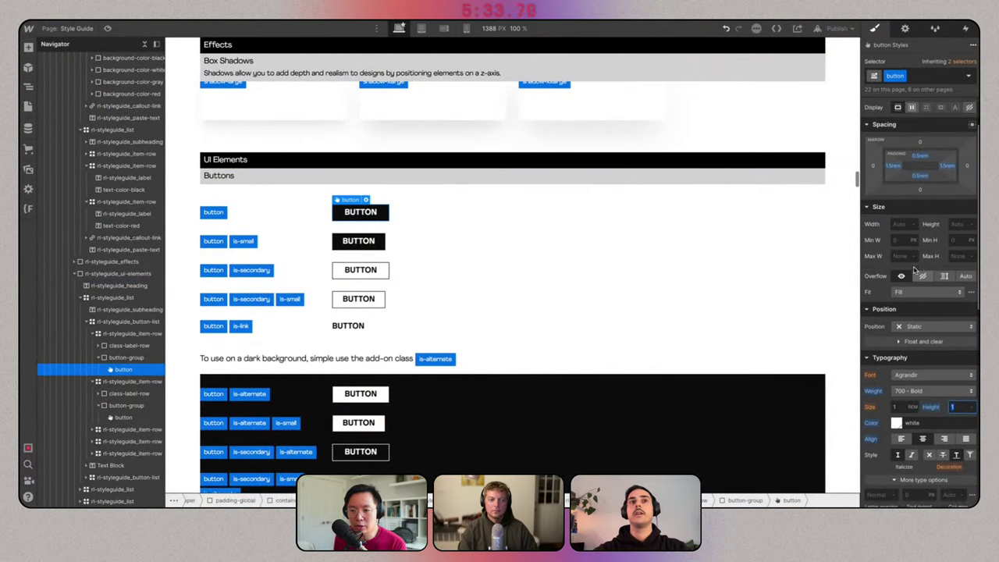
pyautogui.scroll(2, 915, 269)
pyautogui.click(919, 213)
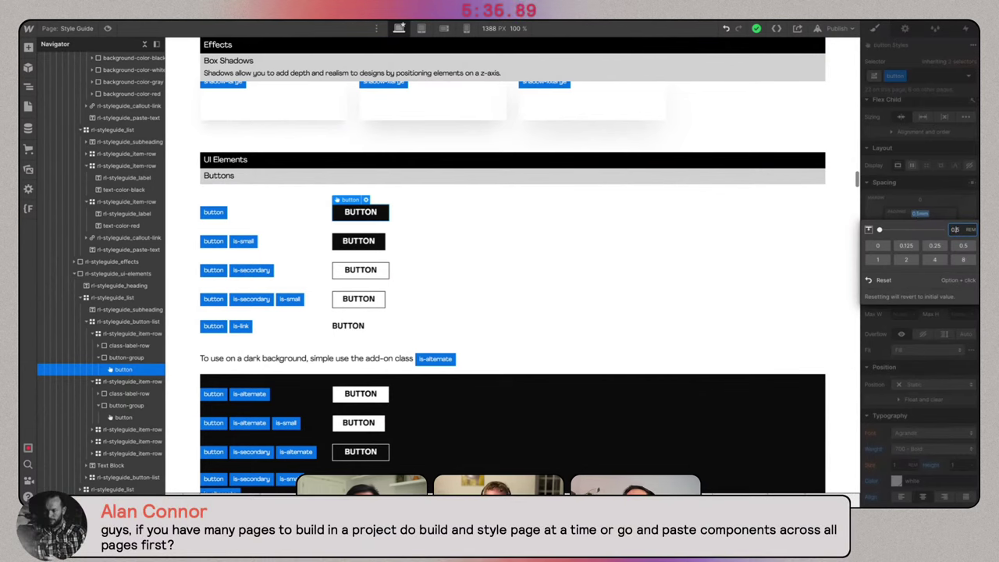
pyautogui.press('Return')
pyautogui.click(919, 232)
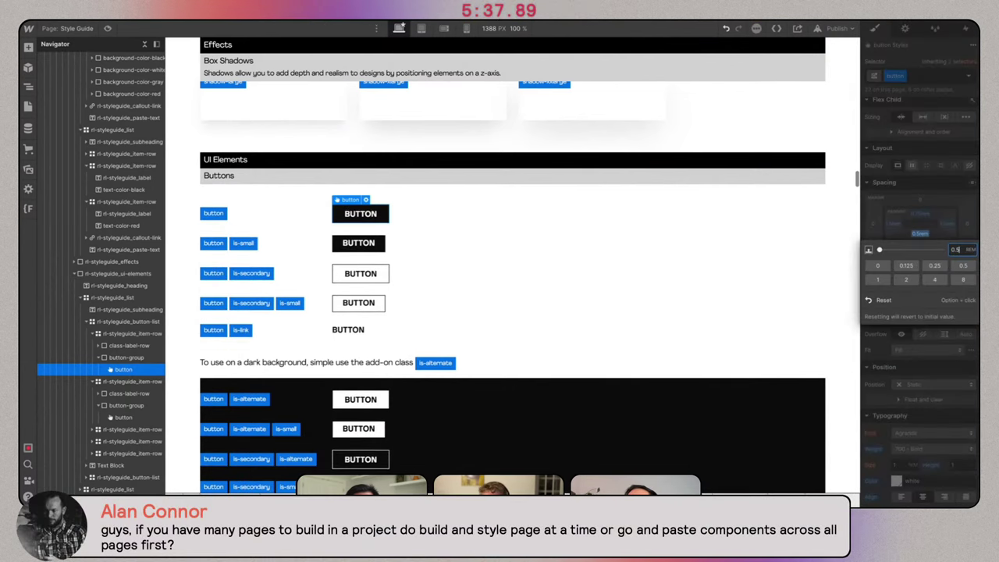
pyautogui.press('Return')
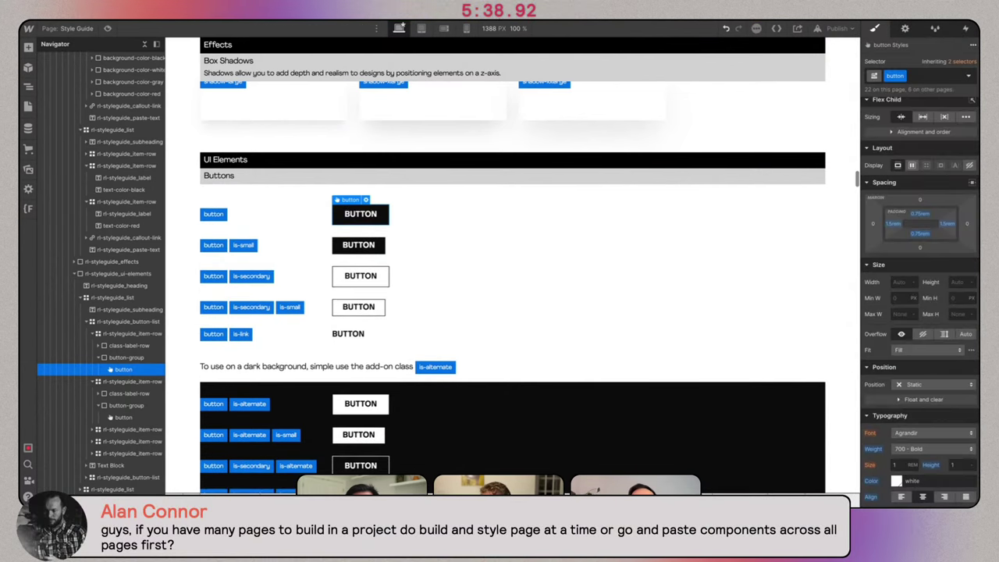
pyautogui.click(921, 235)
pyautogui.press('Return')
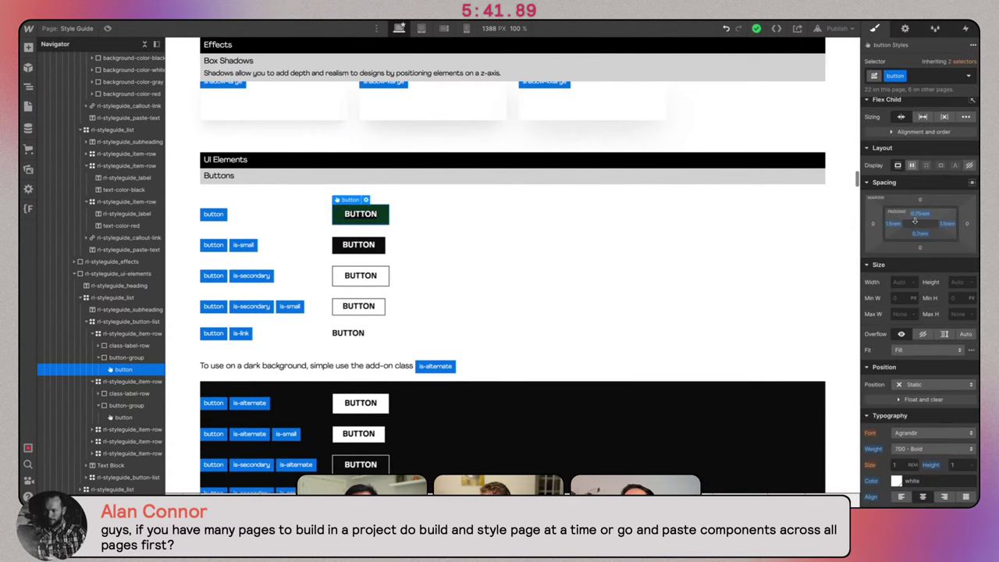
pyautogui.click(918, 215)
pyautogui.press('Return')
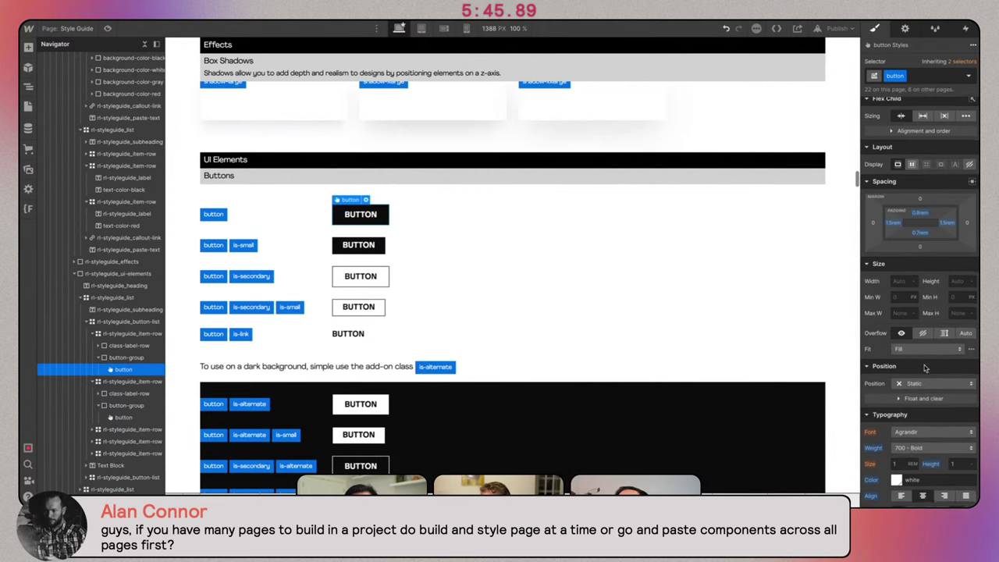
pyautogui.scroll(-2, 927, 336)
pyautogui.scroll(-1, 925, 367)
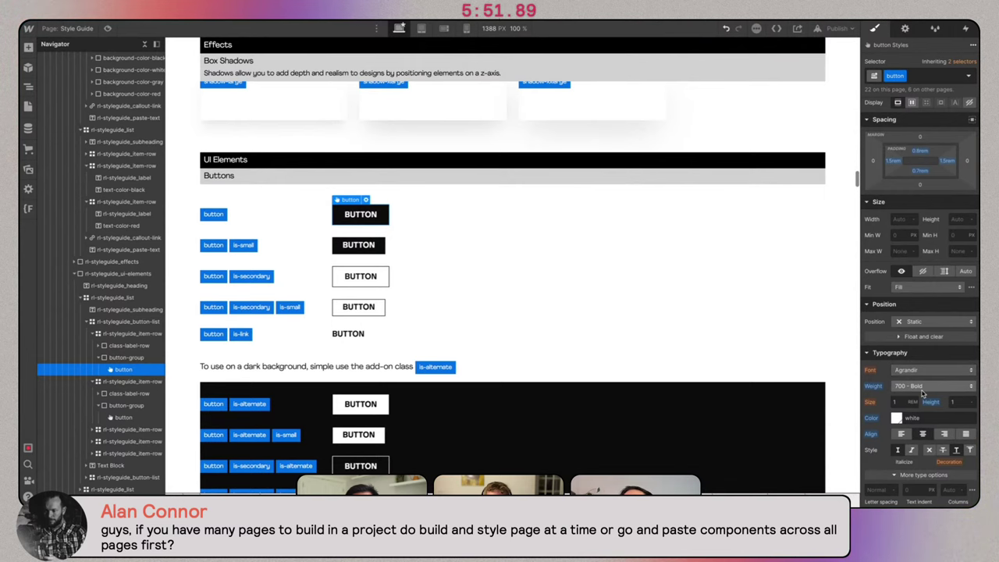
pyautogui.scroll(-3, 922, 394)
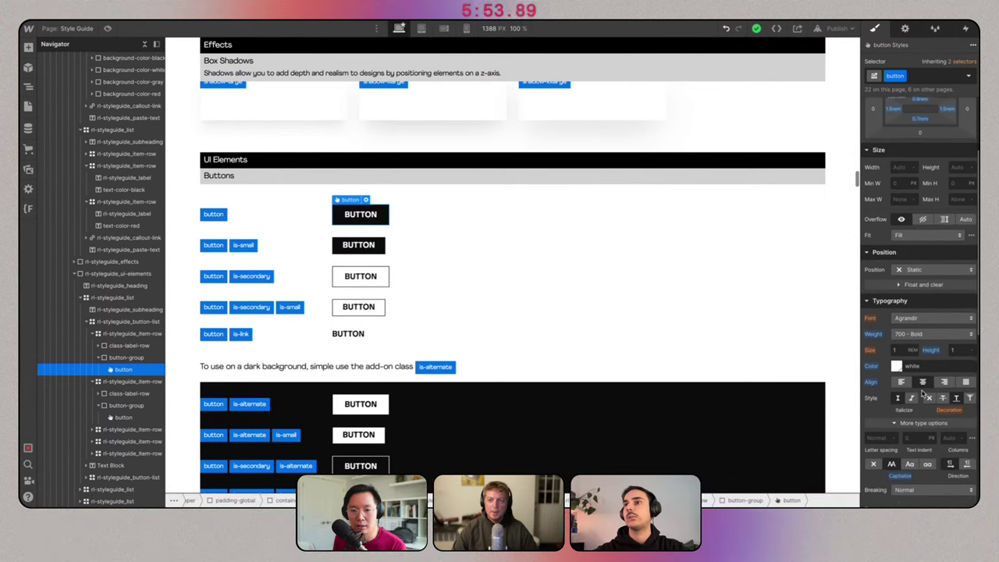
pyautogui.click(356, 248)
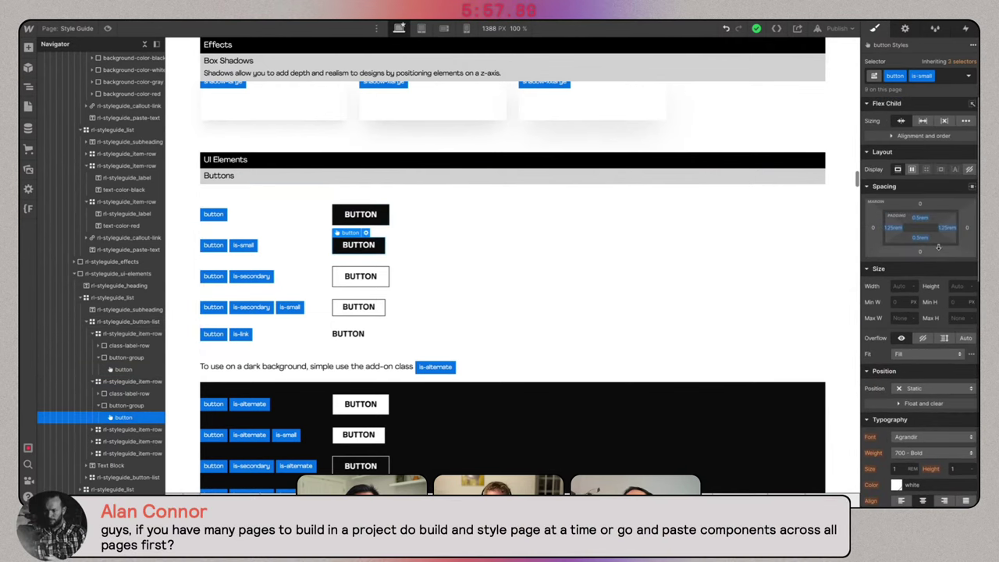
pyautogui.click(921, 222)
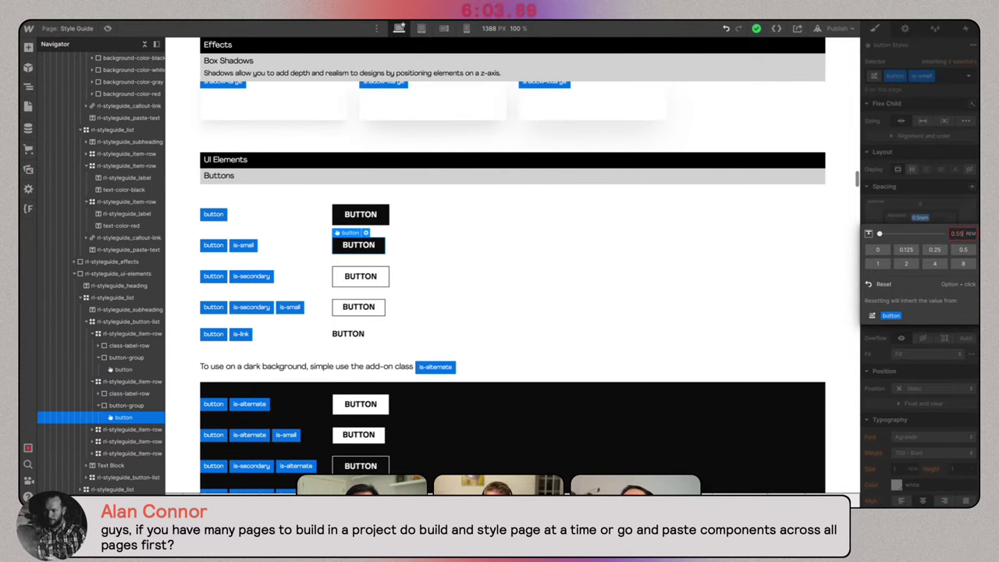
pyautogui.moveTo(921, 217); pyautogui.dragTo(923, 241)
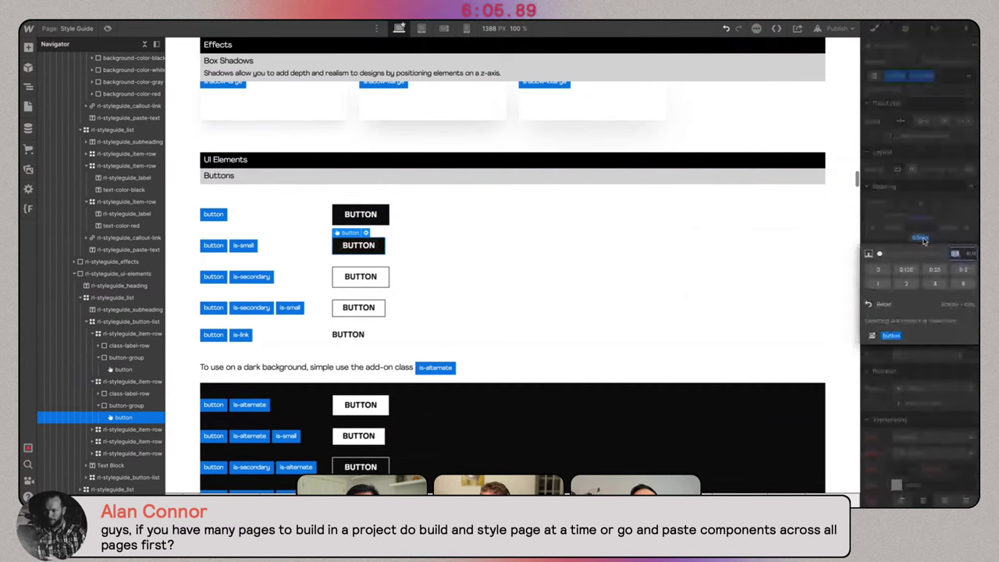
pyautogui.click(779, 259)
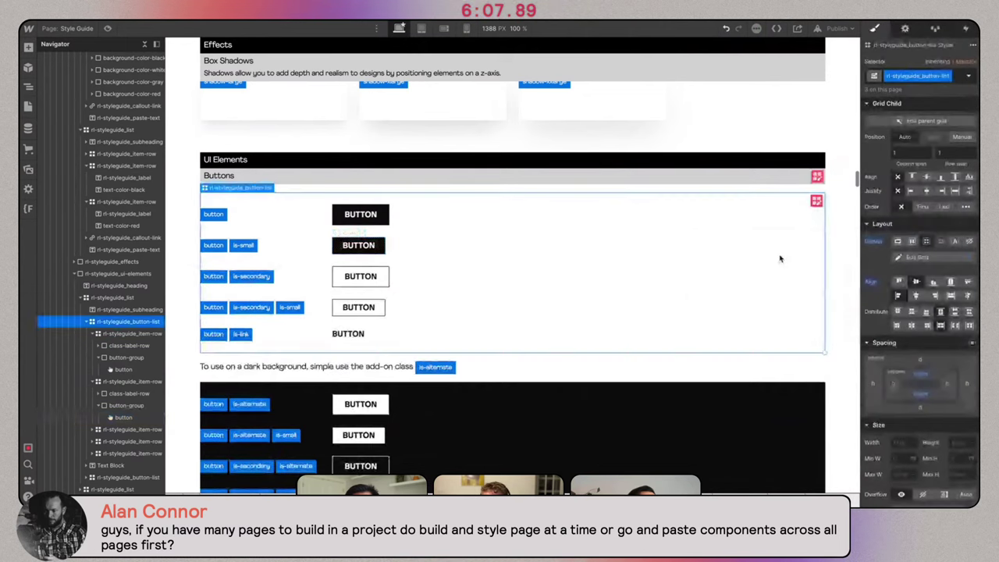
pyautogui.click(378, 275)
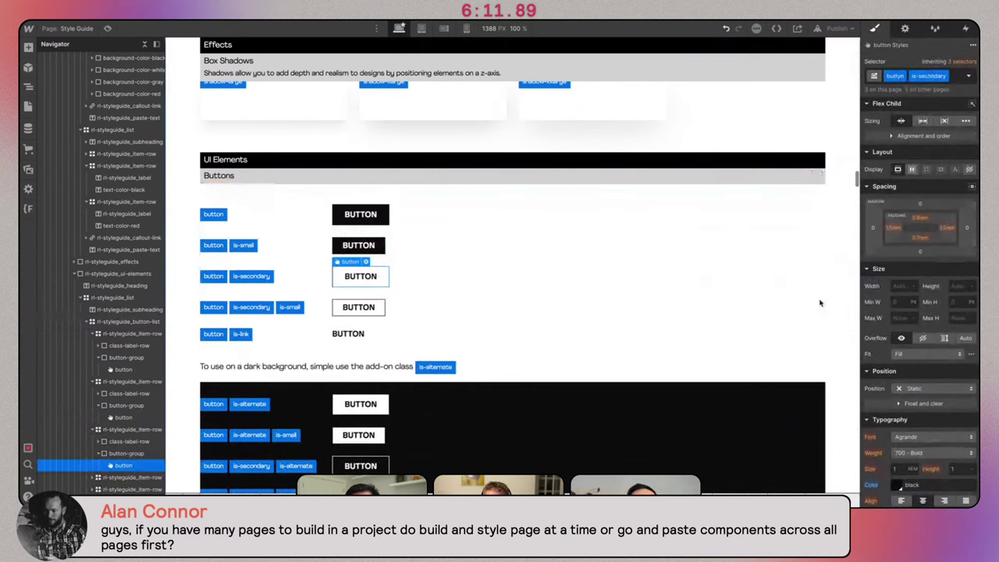
pyautogui.click(360, 214)
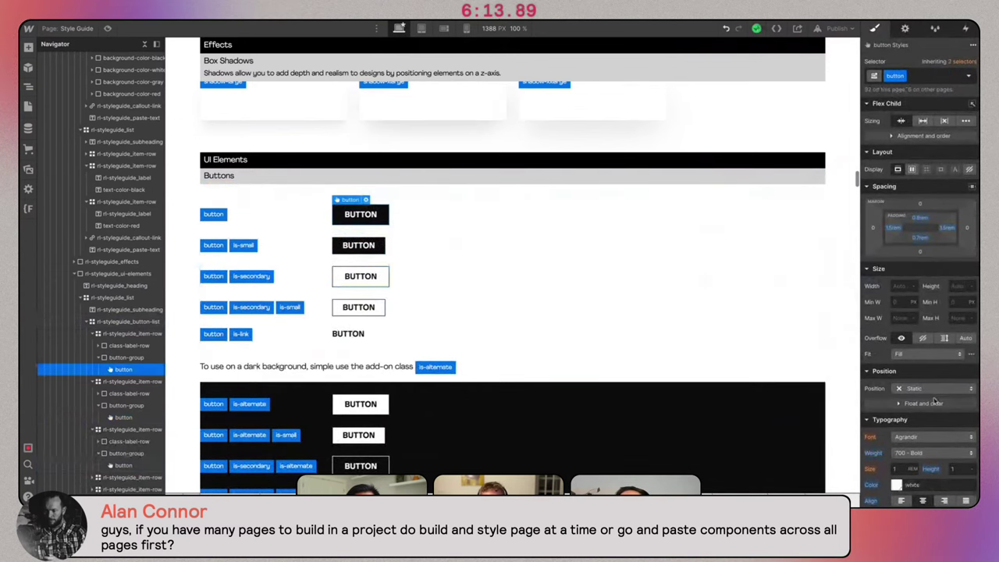
# Set the button background to the Orange Red swatch and its text colour to Black.
pyautogui.scroll(-5, 934, 406)
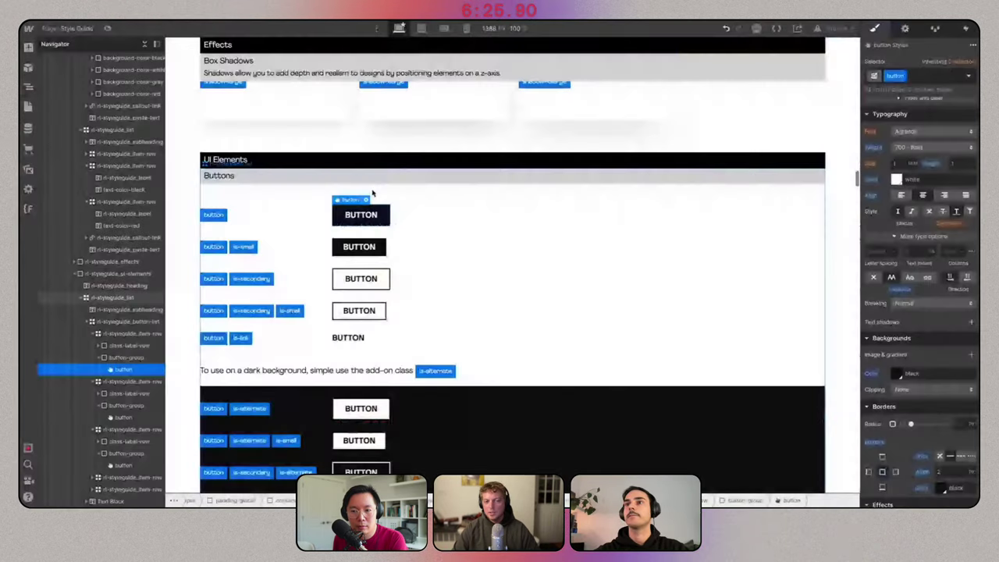
pyautogui.click(898, 373)
pyautogui.click(928, 335)
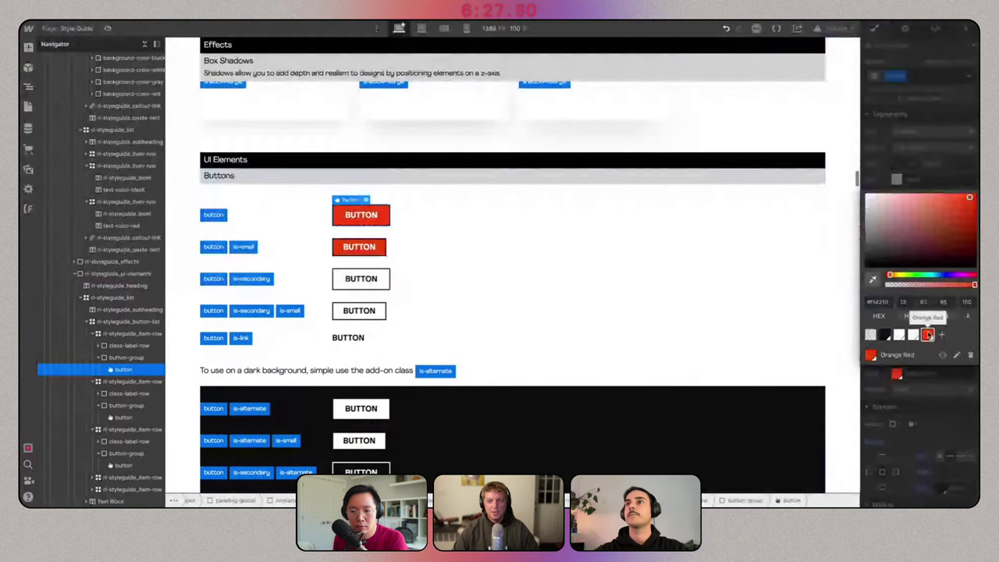
pyautogui.click(966, 161)
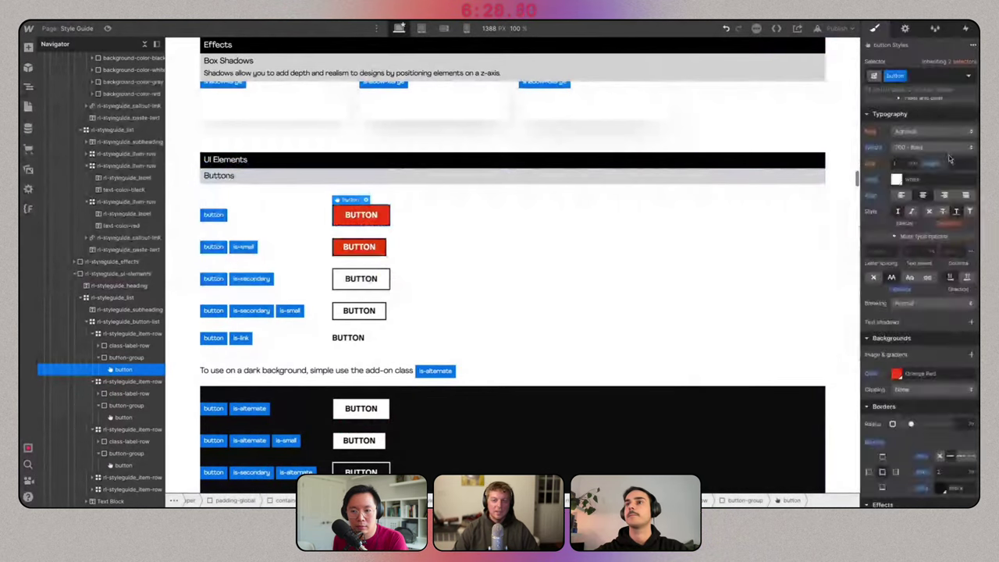
pyautogui.click(896, 180)
pyautogui.click(885, 352)
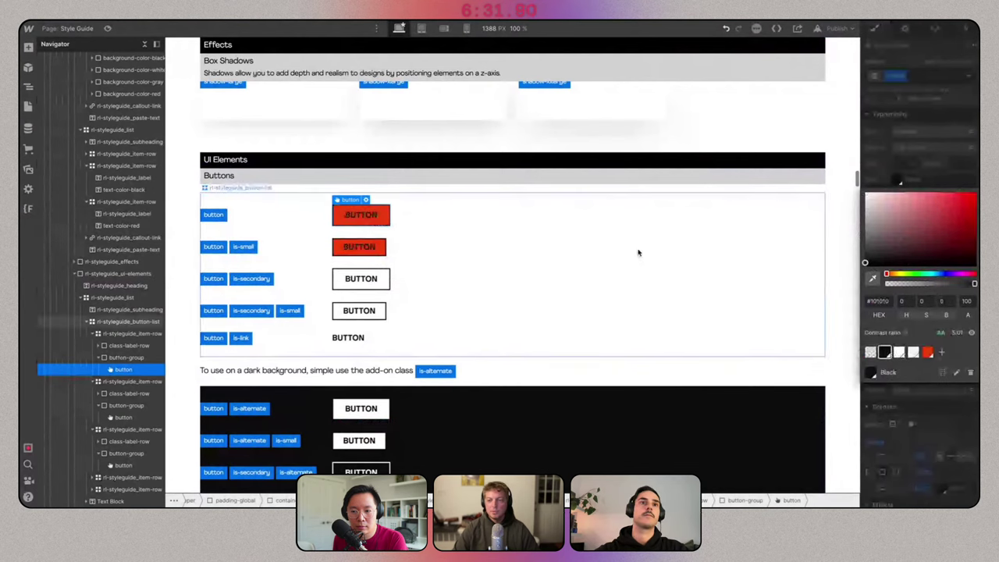
pyautogui.click(638, 253)
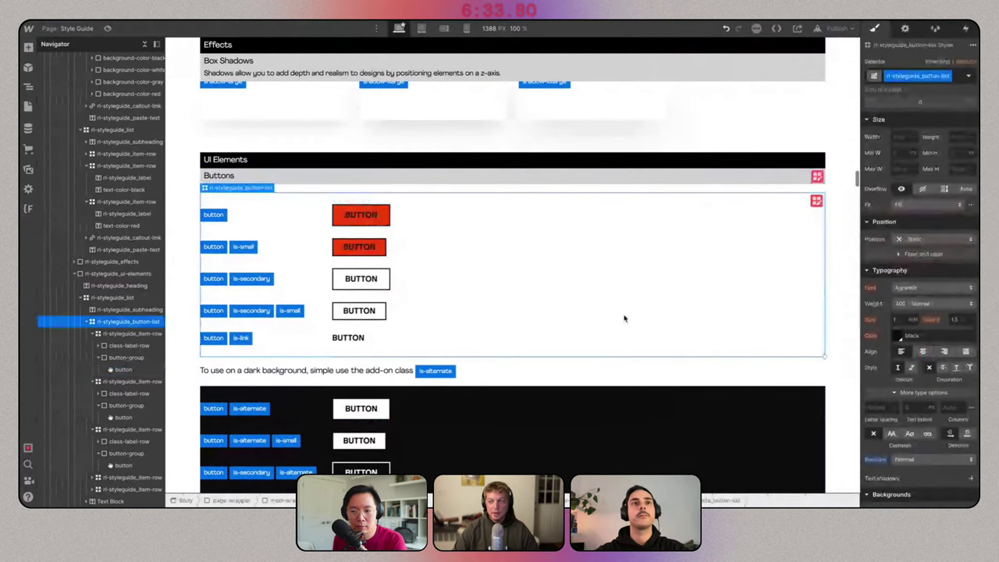
# Set the form-input border width to 2 px.
pyautogui.scroll(-1, 624, 319)
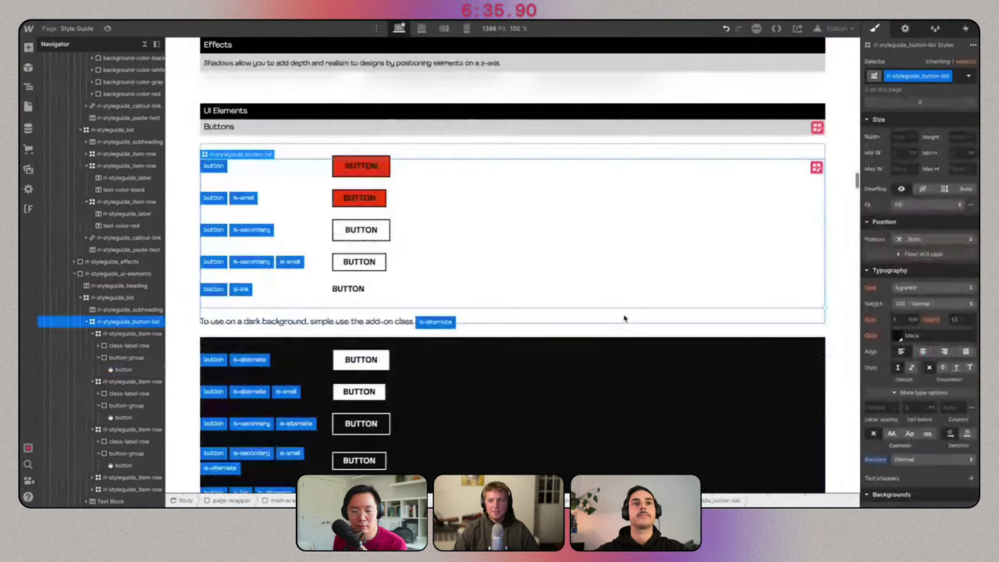
pyautogui.scroll(-2, 624, 319)
pyautogui.scroll(-1, 624, 318)
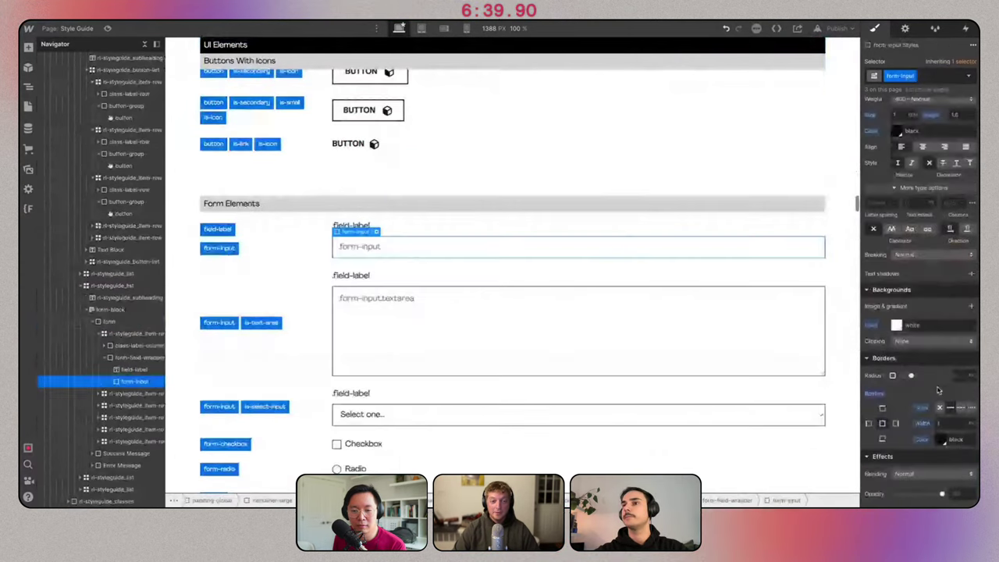
pyautogui.write('2')
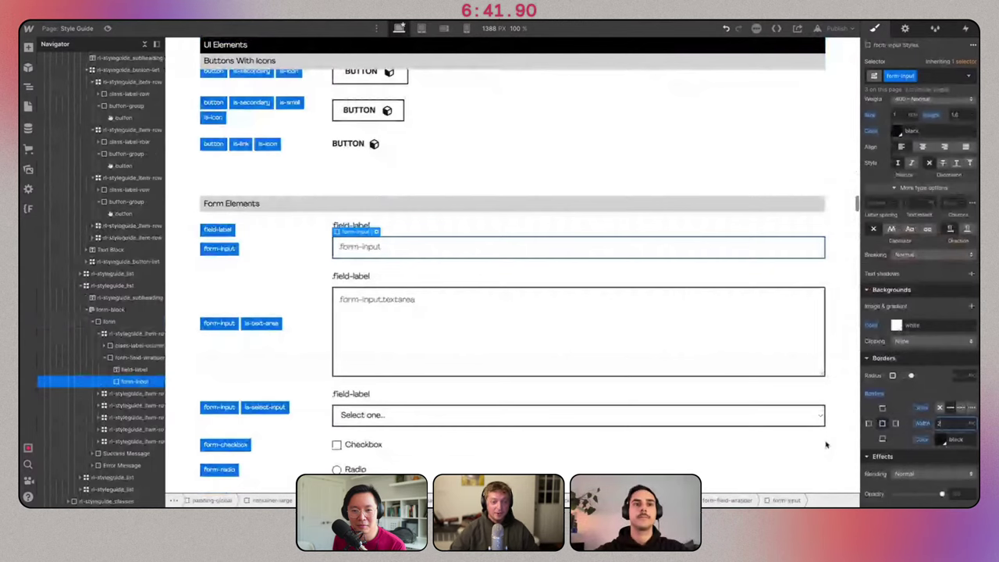
pyautogui.scroll(-1, 503, 368)
pyautogui.scroll(-1, 504, 369)
# Check the styles of the checkbox, radio button and text area fields.
pyautogui.click(363, 384)
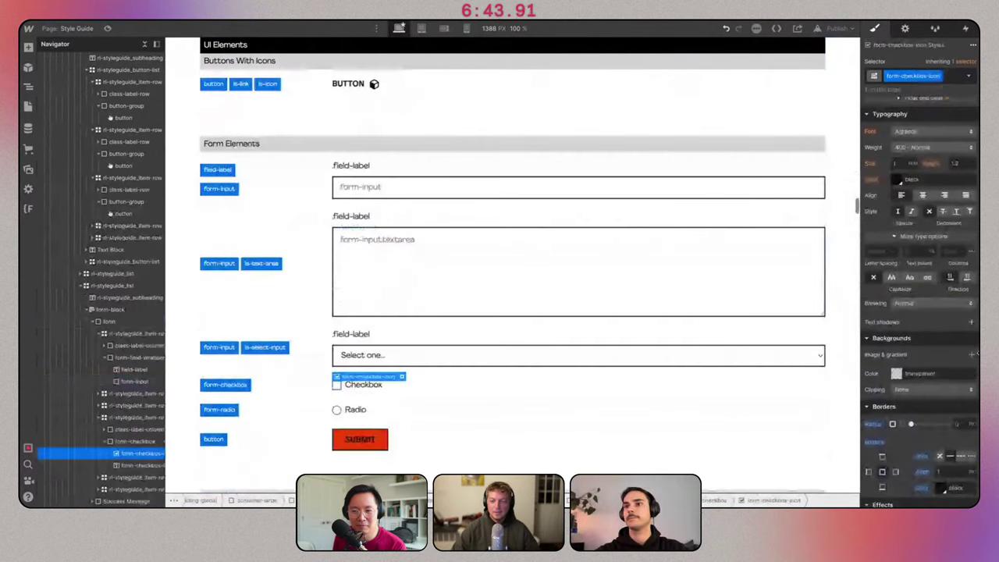
pyautogui.click(336, 411)
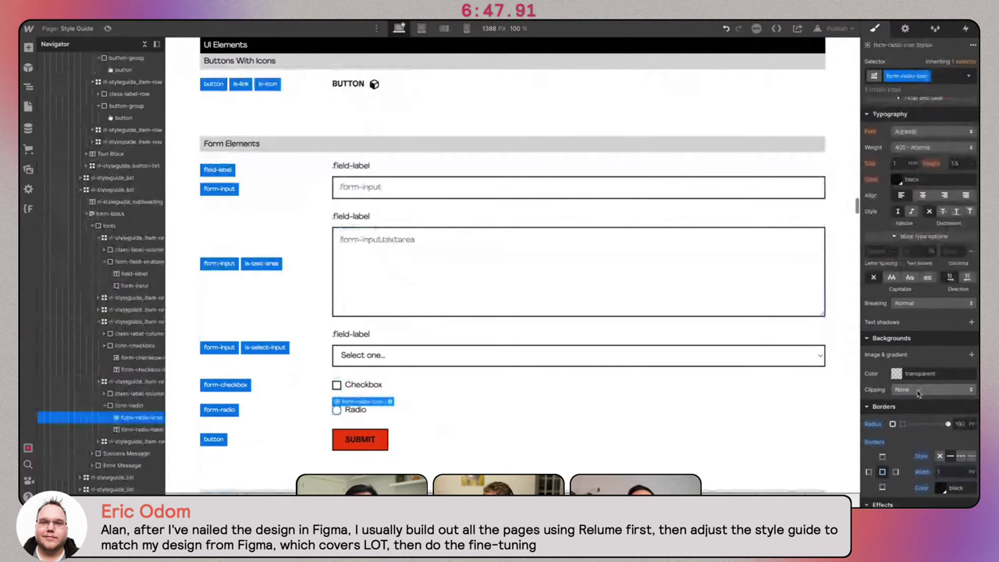
pyautogui.click(553, 250)
pyautogui.scroll(3, 553, 250)
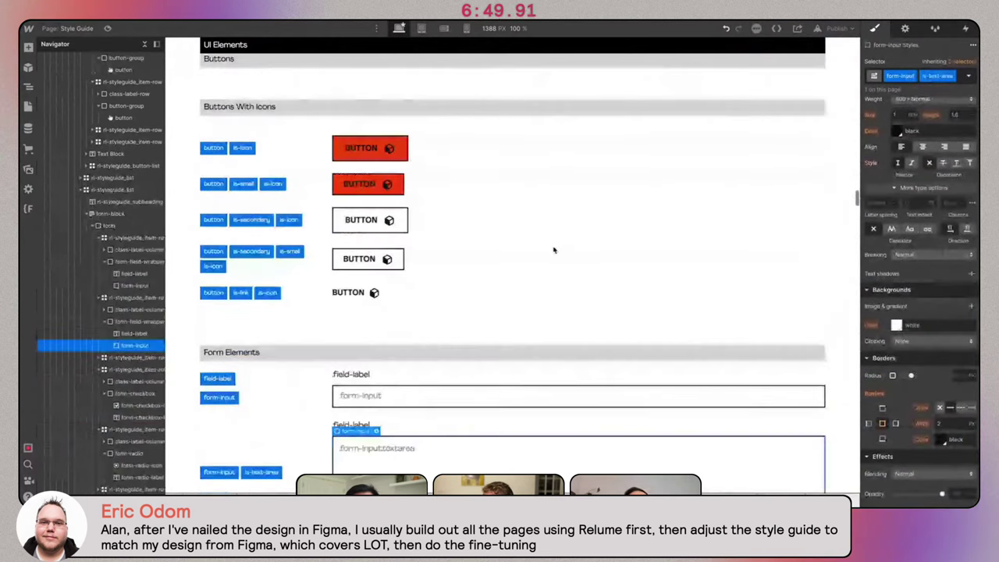
pyautogui.scroll(3, 553, 249)
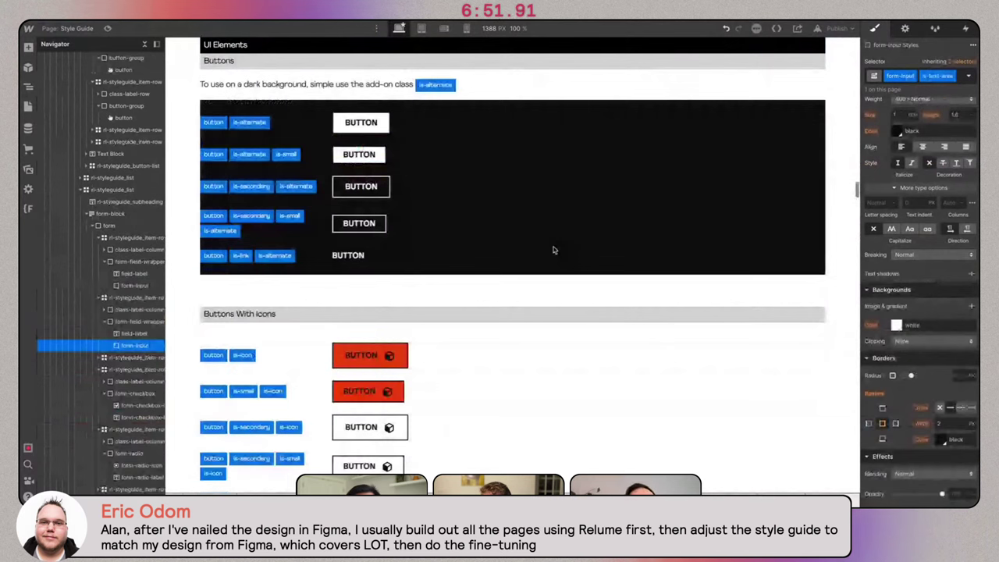
pyautogui.scroll(2, 390, 242)
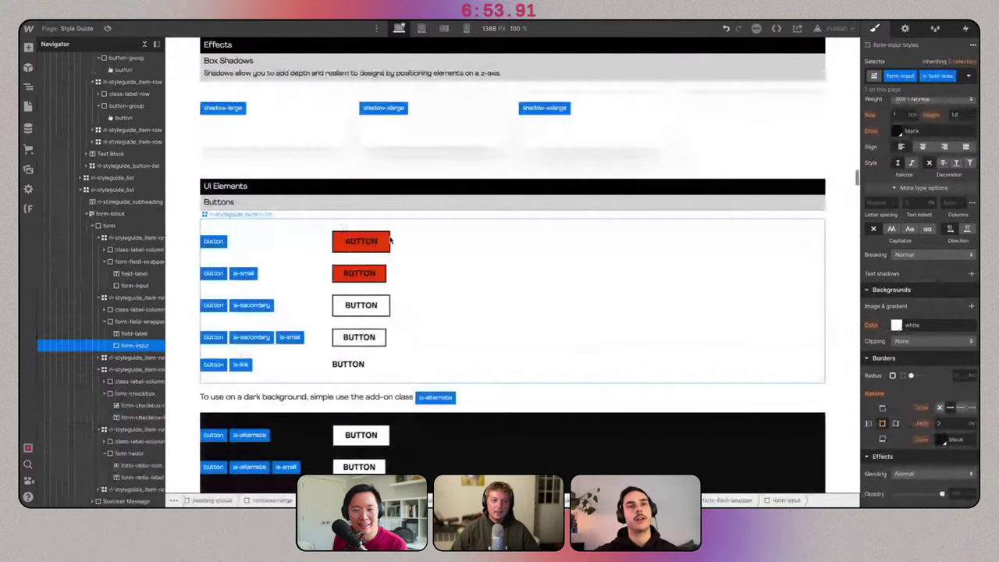
pyautogui.click(382, 242)
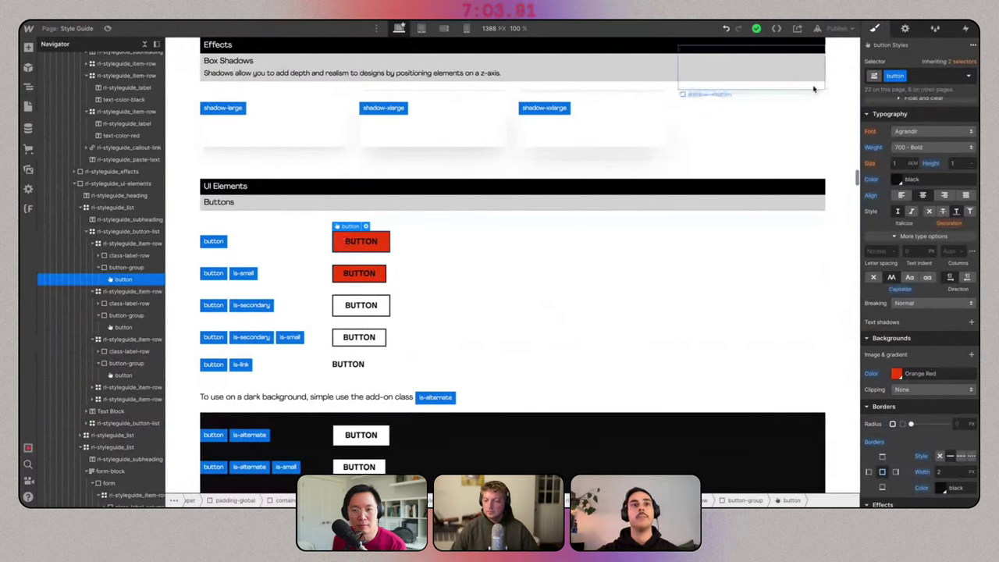
pyautogui.click(360, 304)
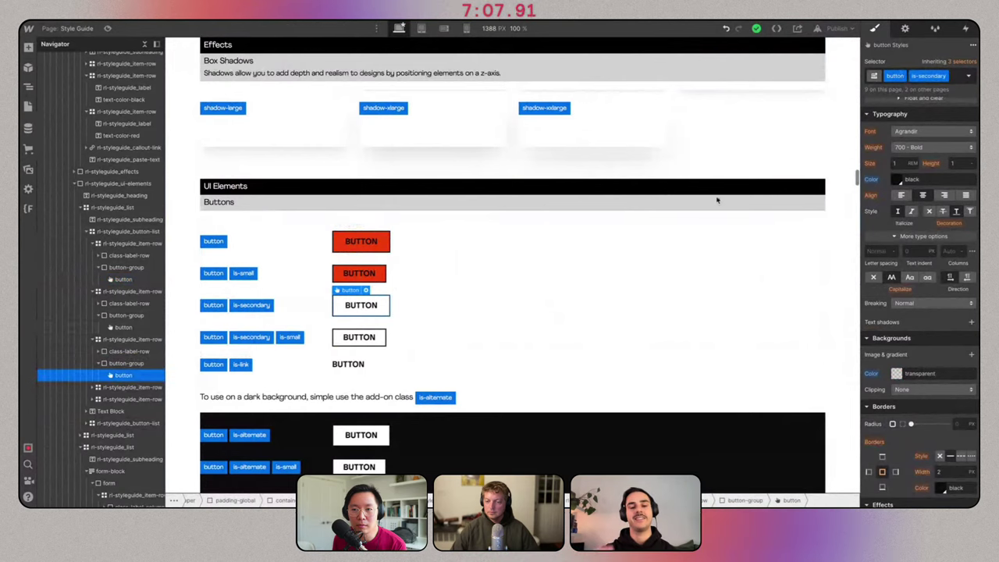
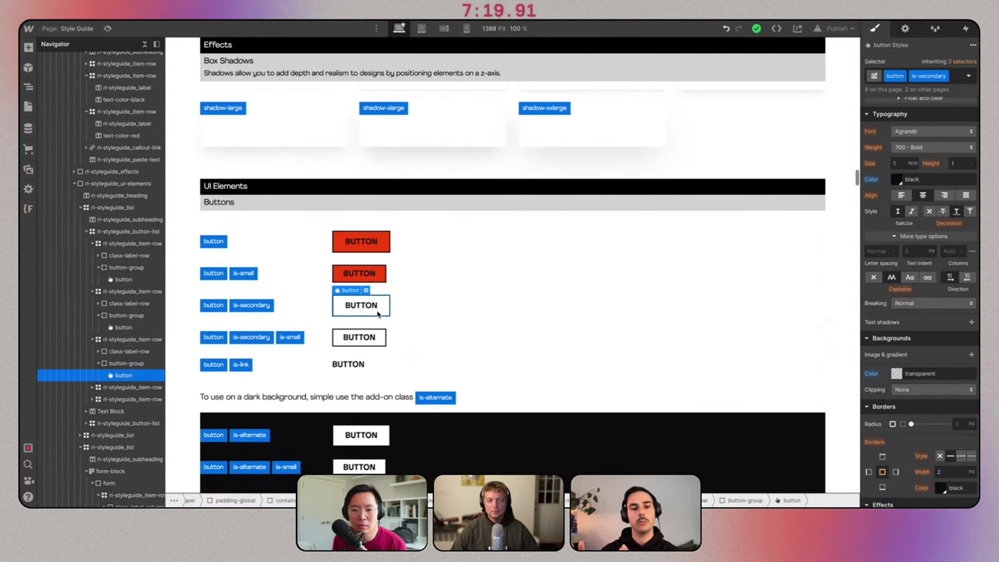
# Select the first orange button and scroll through the style guide.
pyautogui.click(379, 245)
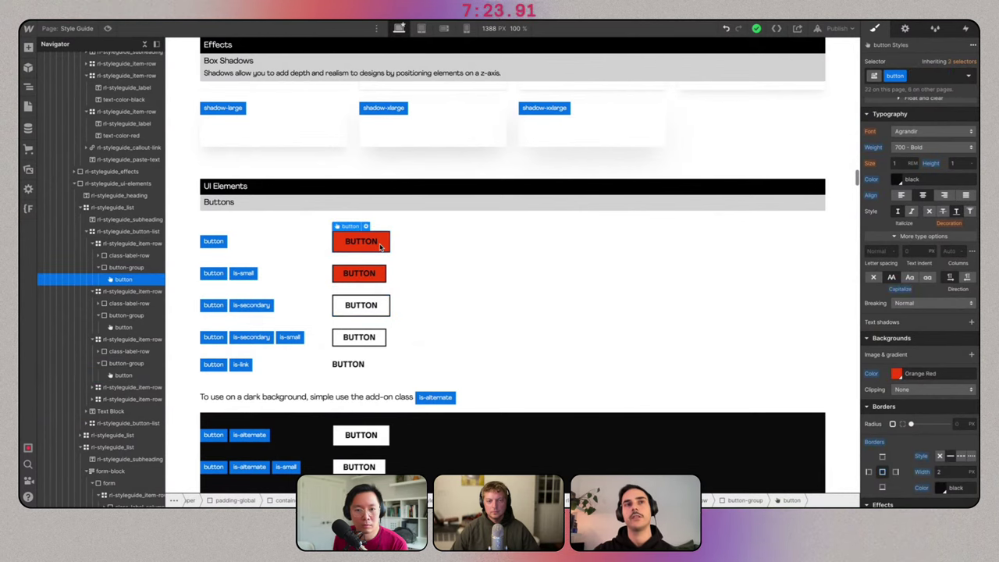
pyautogui.scroll(-1, 380, 246)
pyautogui.scroll(-10, 380, 247)
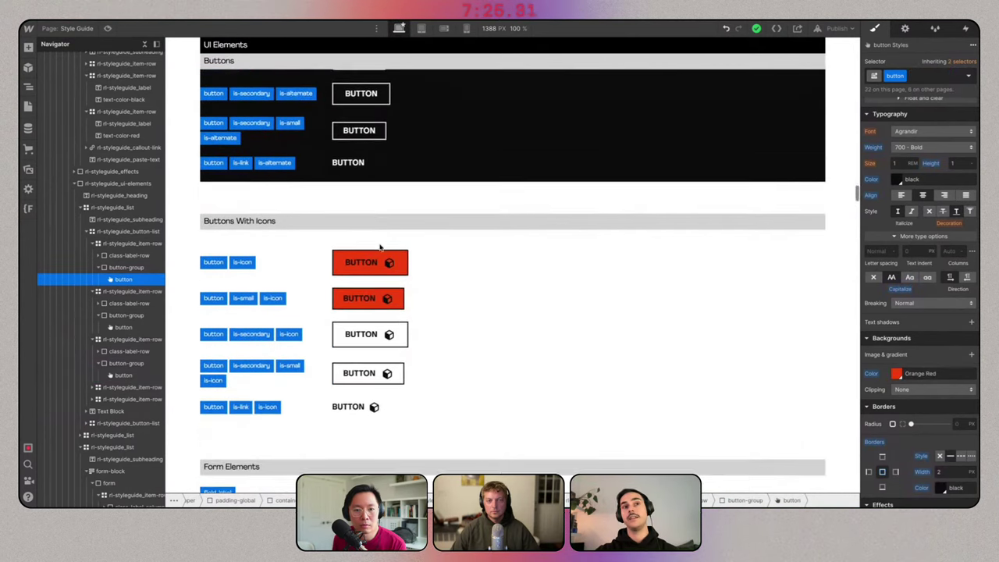
pyautogui.scroll(15, 381, 247)
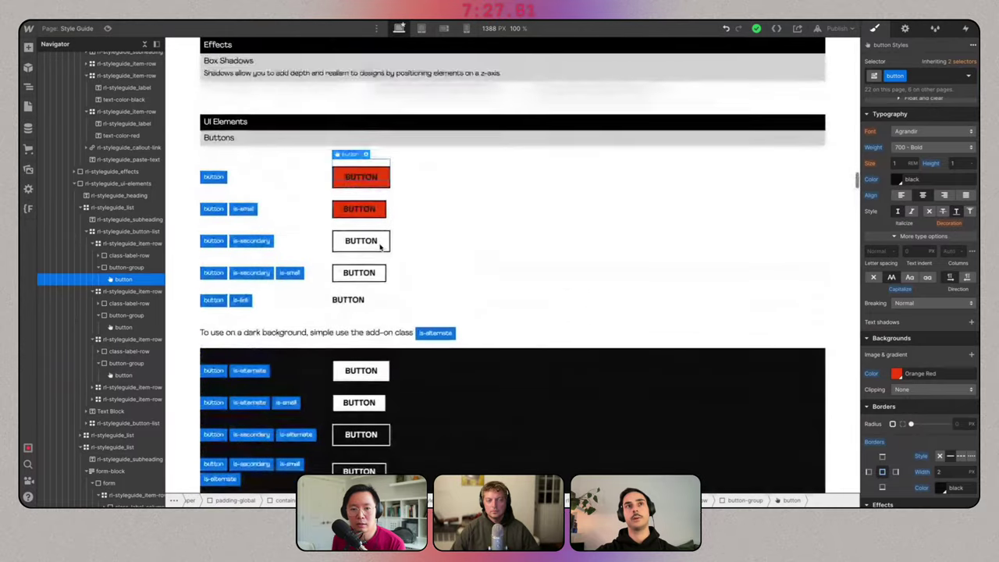
pyautogui.scroll(-15, 381, 245)
pyautogui.scroll(-10, 381, 247)
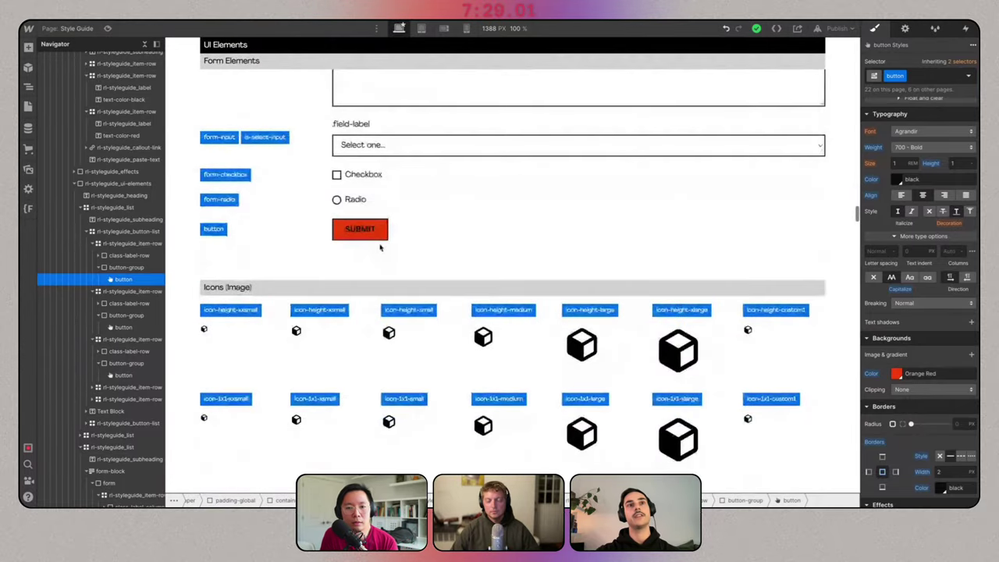
pyautogui.scroll(-7, 381, 247)
pyautogui.scroll(20, 381, 246)
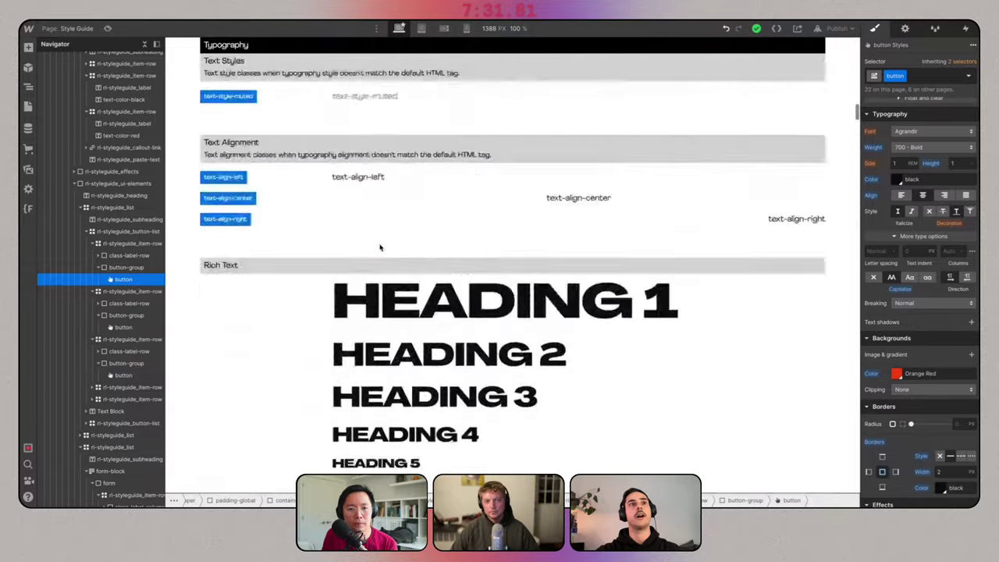
pyautogui.scroll(8, 380, 246)
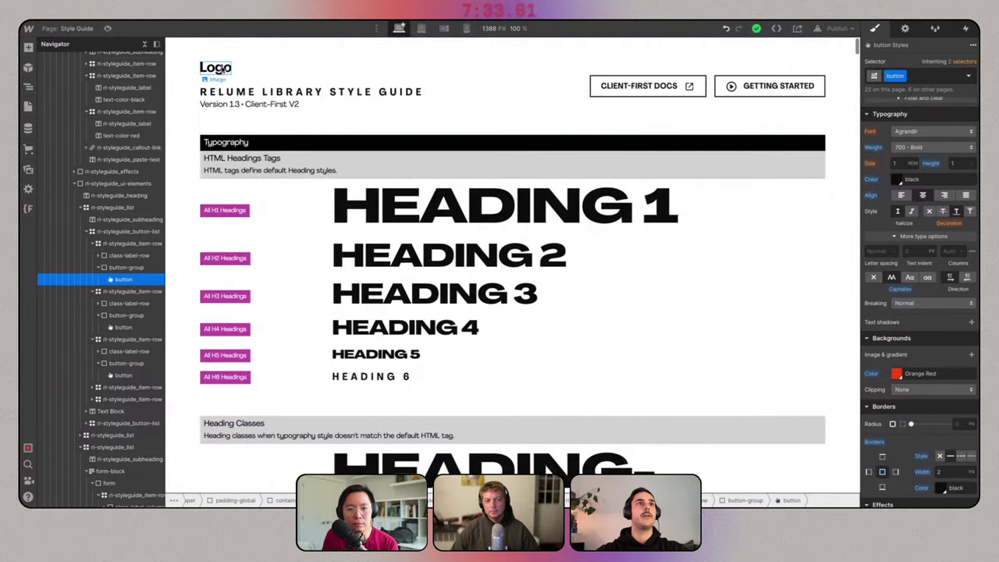
# Replace the style guide's placeholder logo image with Logo.svg from Assets.
pyautogui.click(217, 68)
pyautogui.click(232, 78)
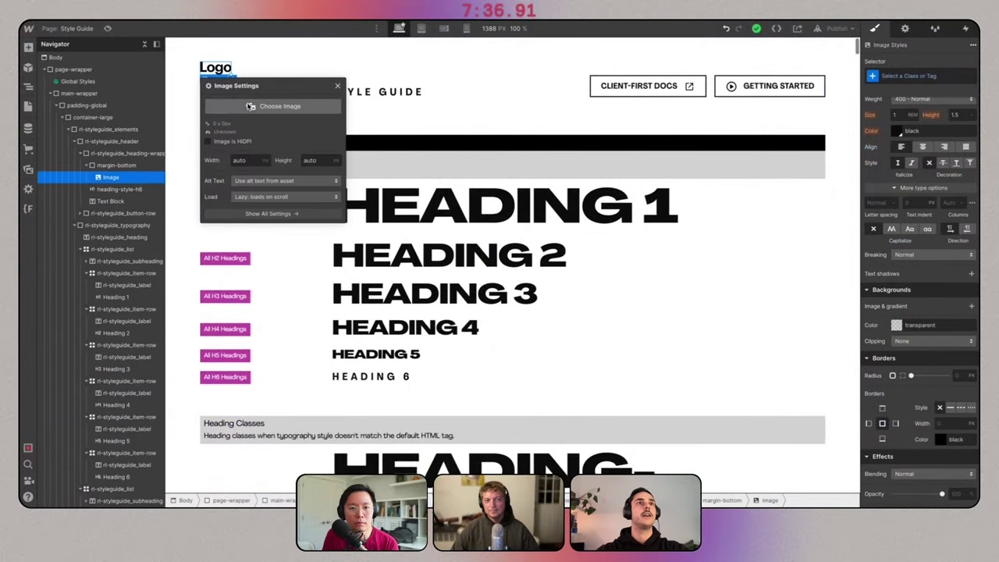
pyautogui.click(275, 107)
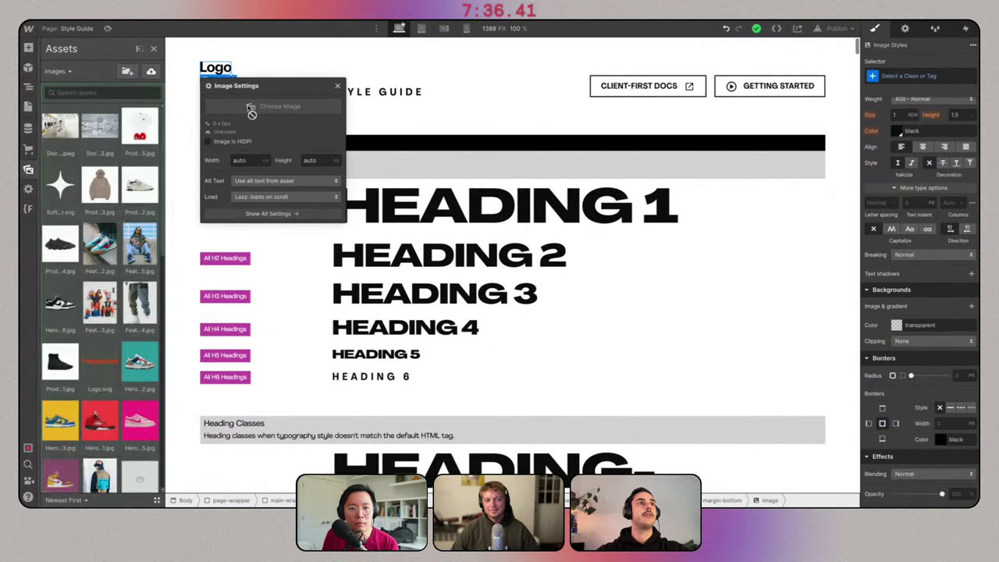
pyautogui.click(100, 362)
pyautogui.click(484, 109)
# Open the Home page from Pages and inspect its THEDROP wordmark.
pyautogui.scroll(-8, 492, 156)
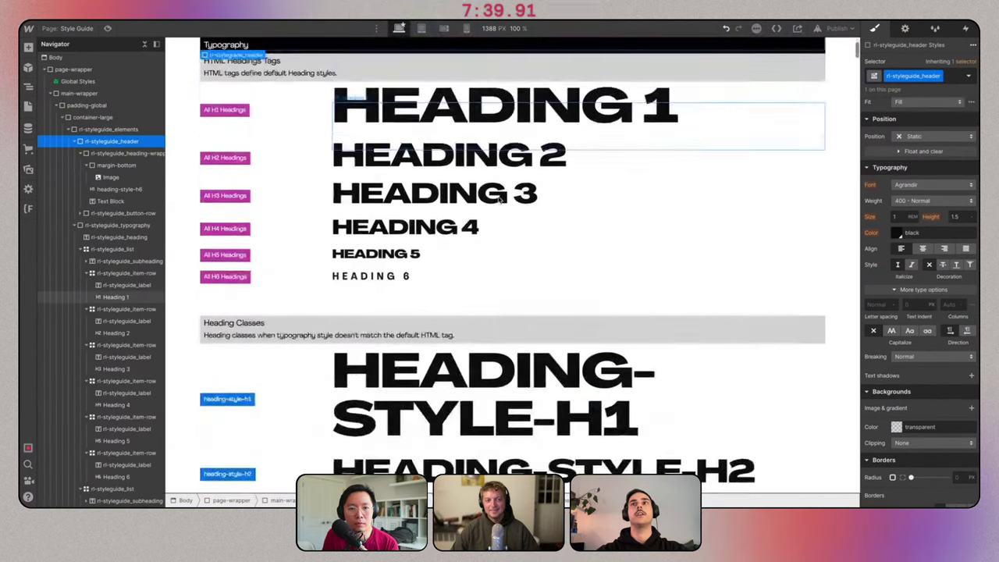
pyautogui.scroll(5, 498, 200)
pyautogui.scroll(3, 499, 200)
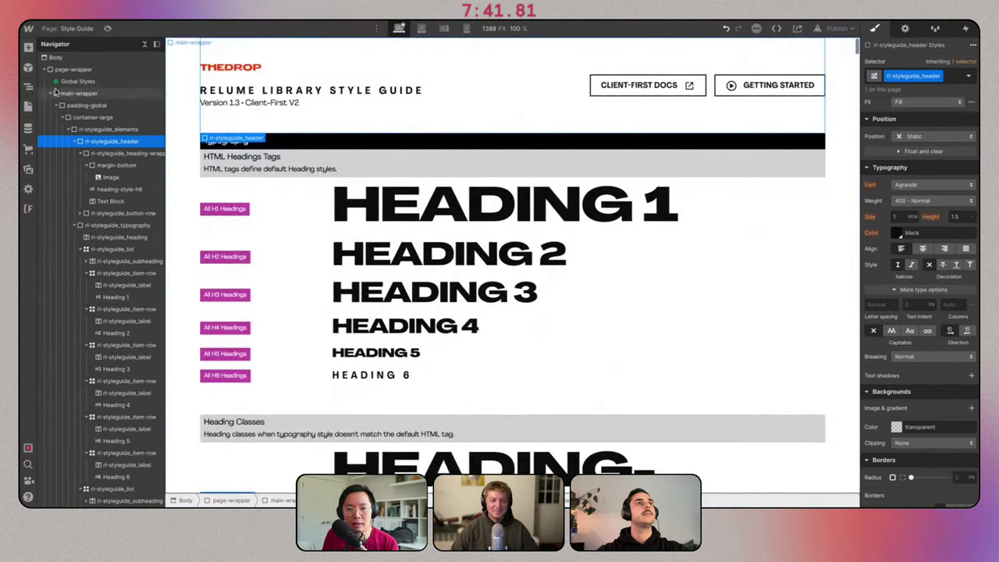
pyautogui.click(29, 105)
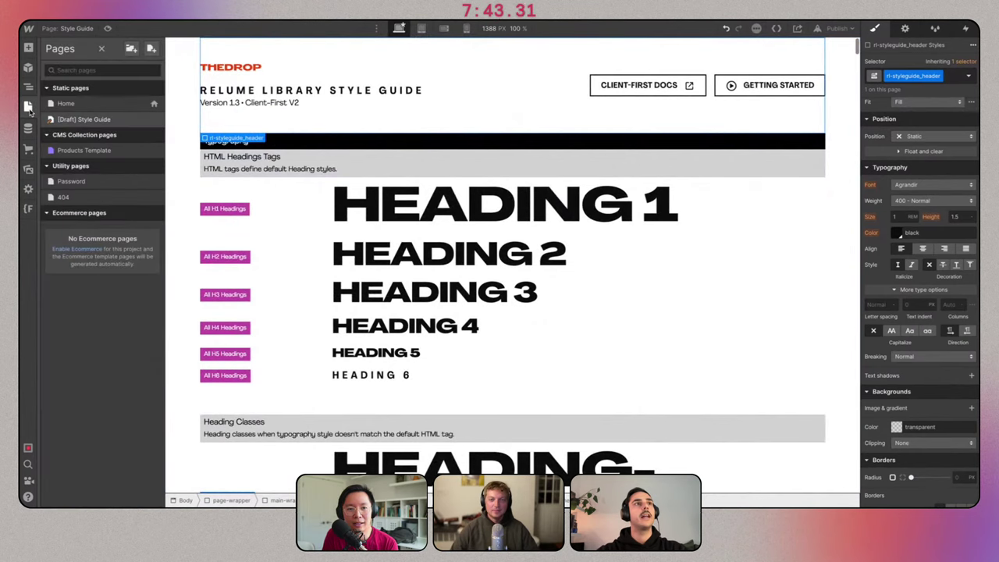
pyautogui.click(76, 103)
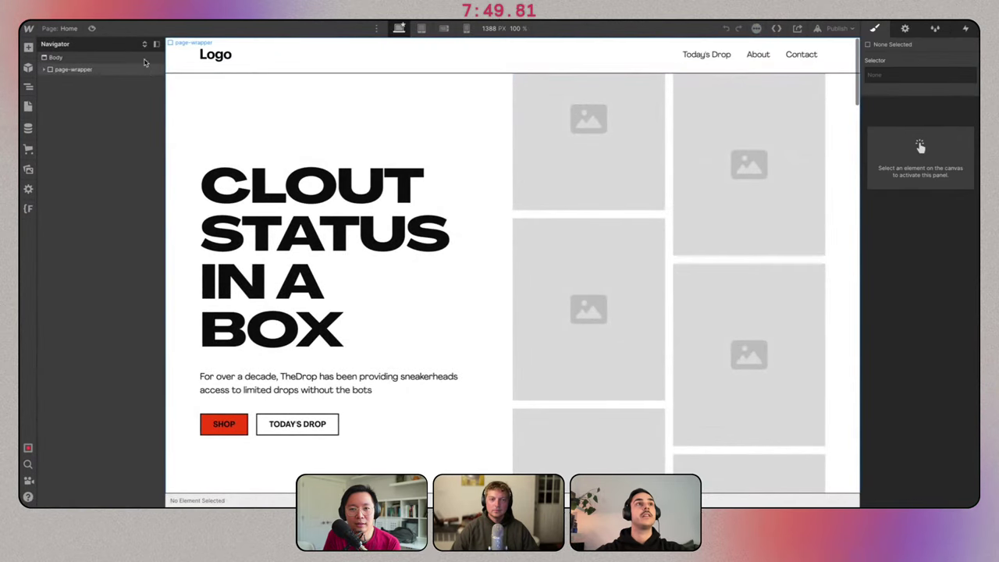
pyautogui.scroll(-5, 538, 184)
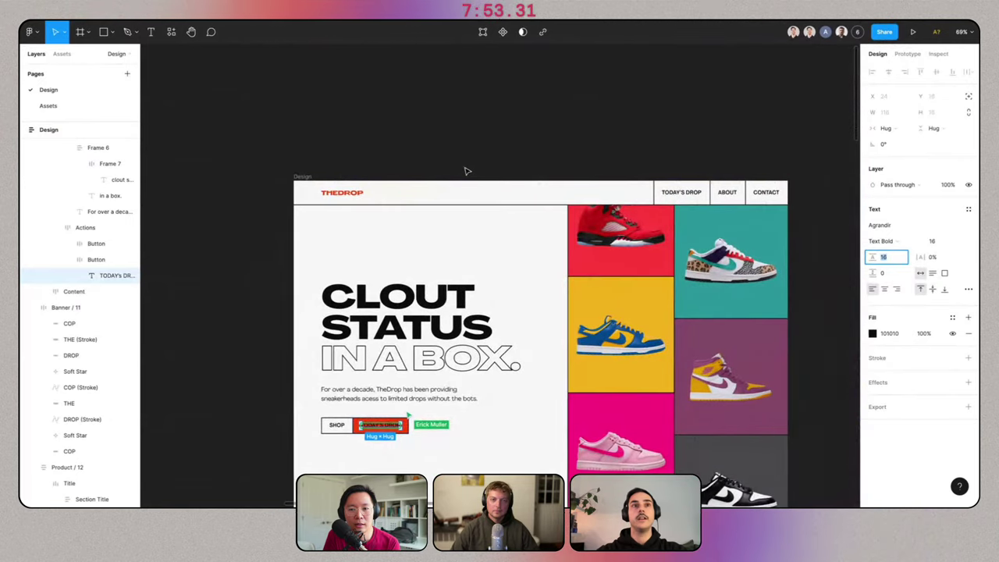
pyautogui.click(360, 194)
pyautogui.doubleClick(355, 195)
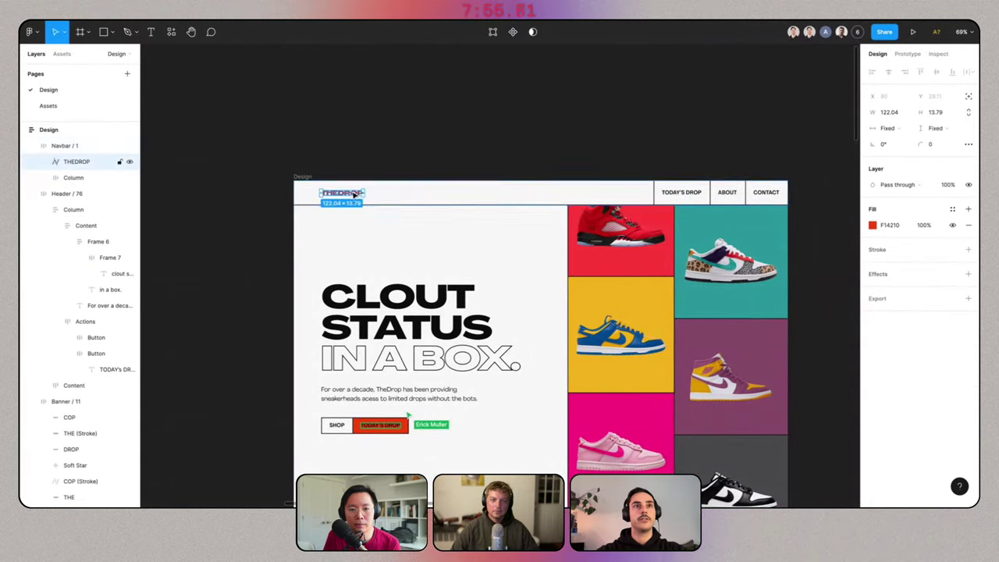
pyautogui.click(433, 157)
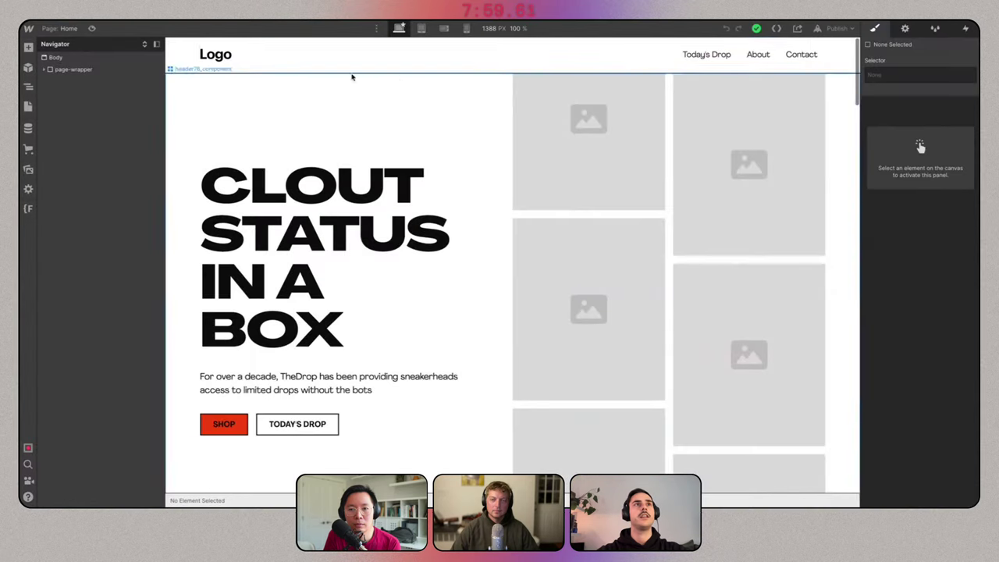
# Give navbar1_component 0 right padding and 5rem left padding.
pyautogui.click(187, 67)
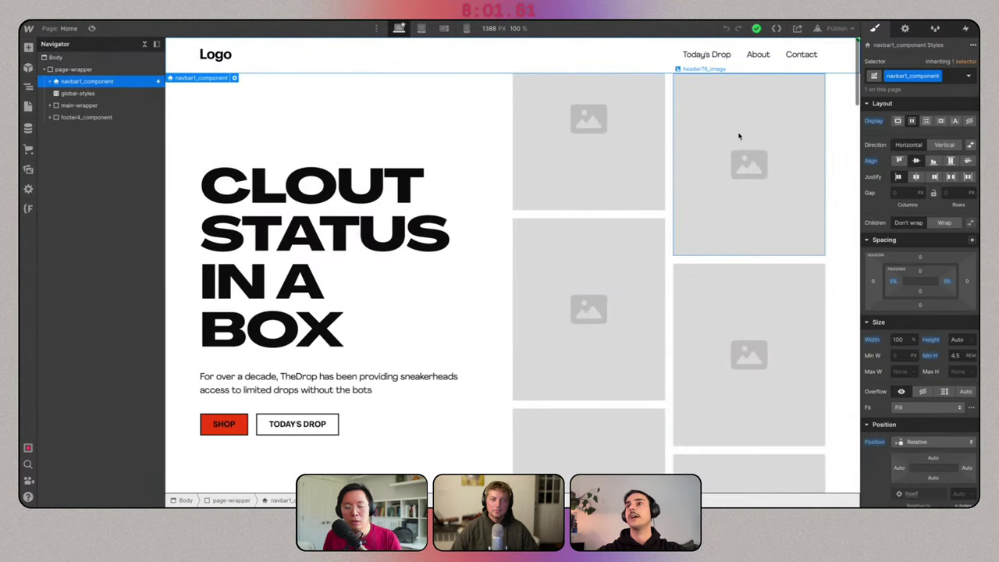
pyautogui.moveTo(948, 282); pyautogui.dragTo(949, 295)
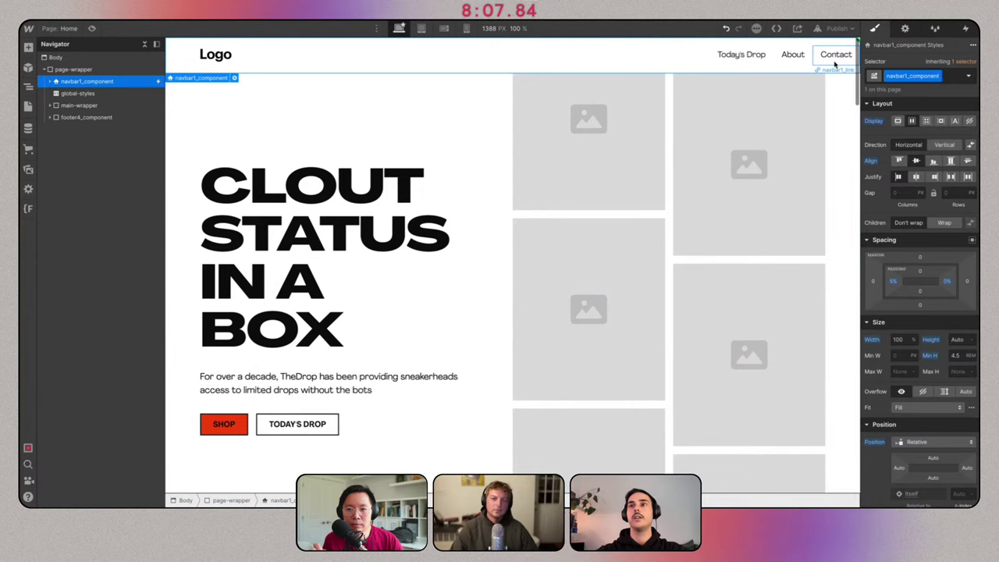
pyautogui.click(894, 283)
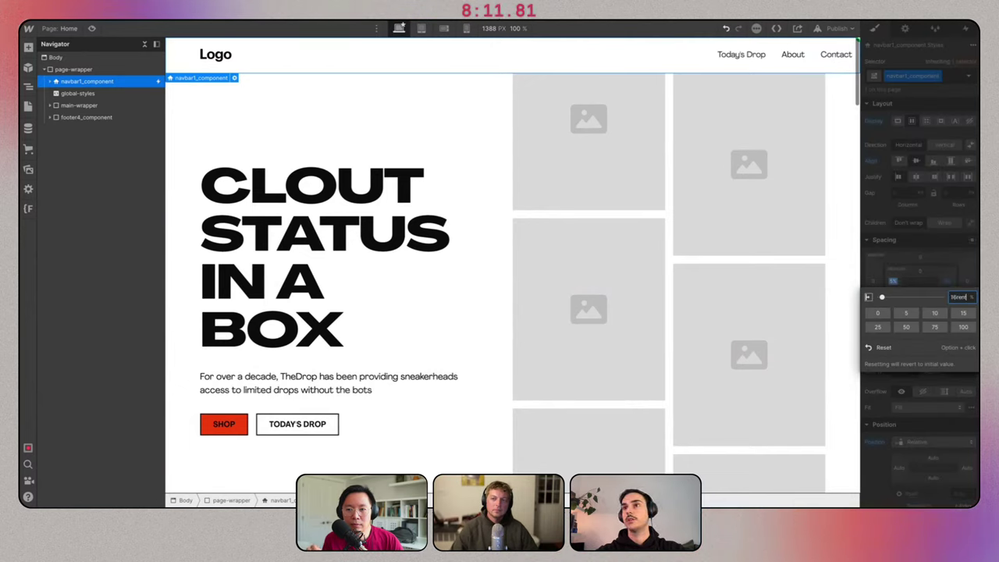
pyautogui.press('Return')
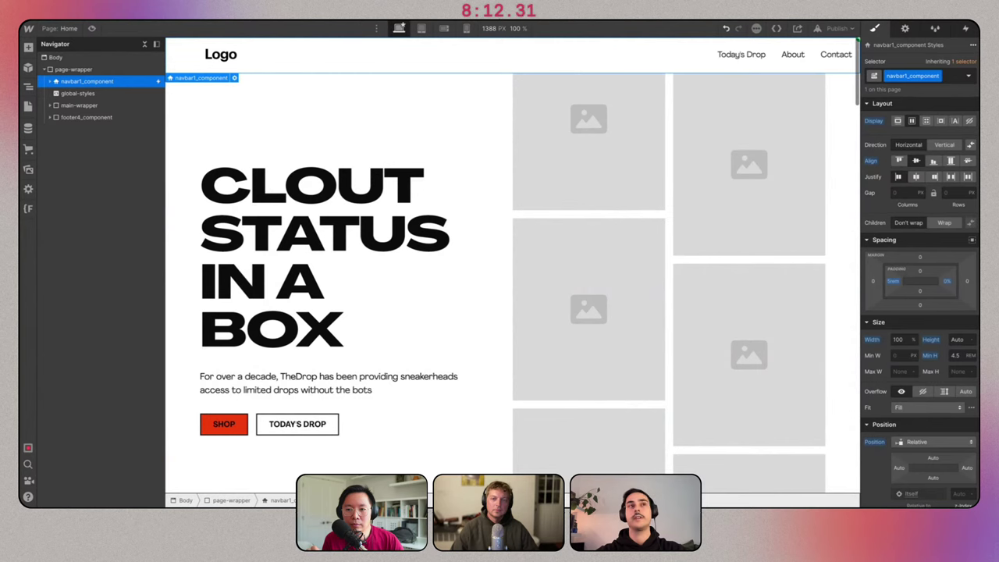
# Replace the navbar logo image with Logo.svg.
pyautogui.click(217, 59)
pyautogui.click(256, 67)
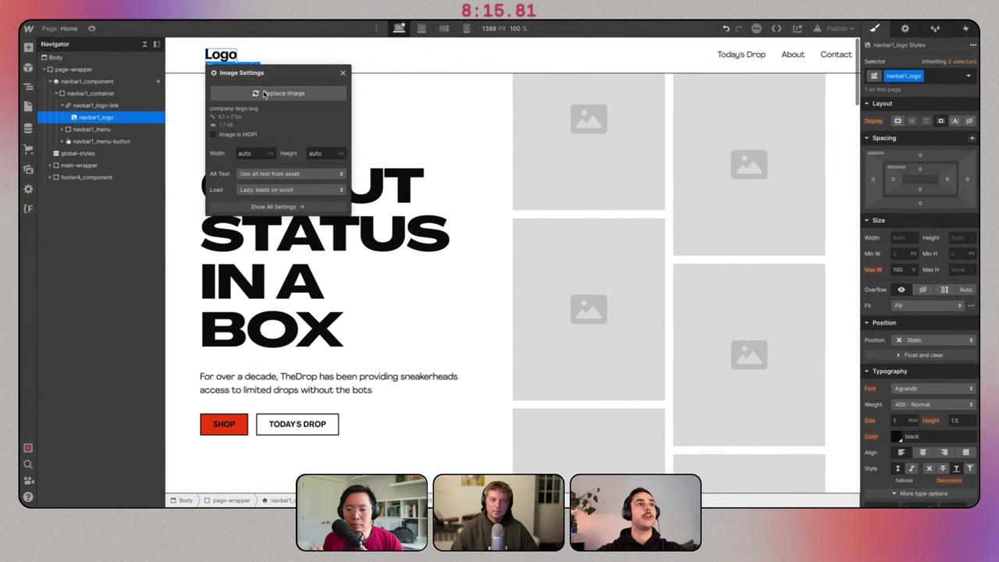
pyautogui.click(283, 89)
pyautogui.click(82, 377)
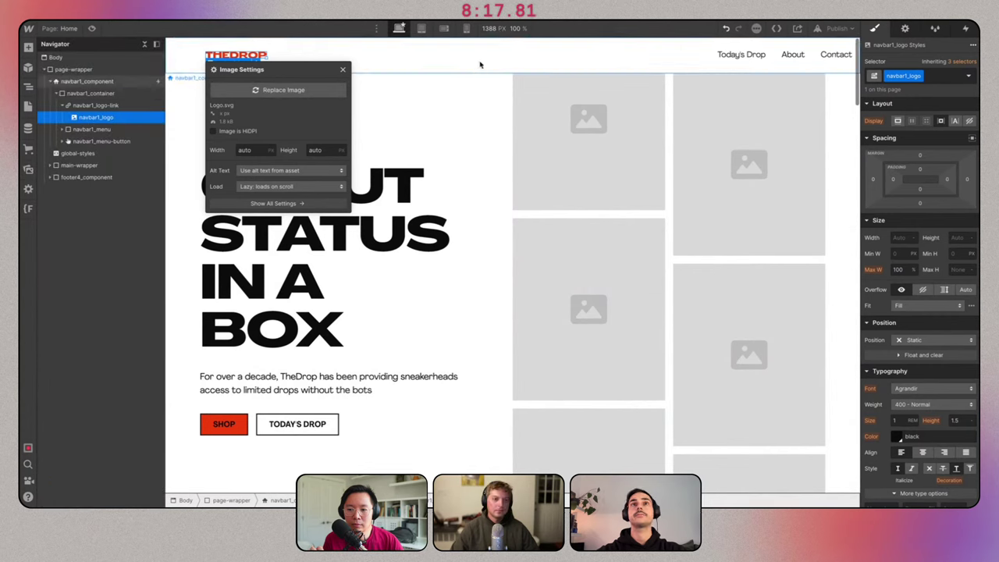
pyautogui.click(179, 61)
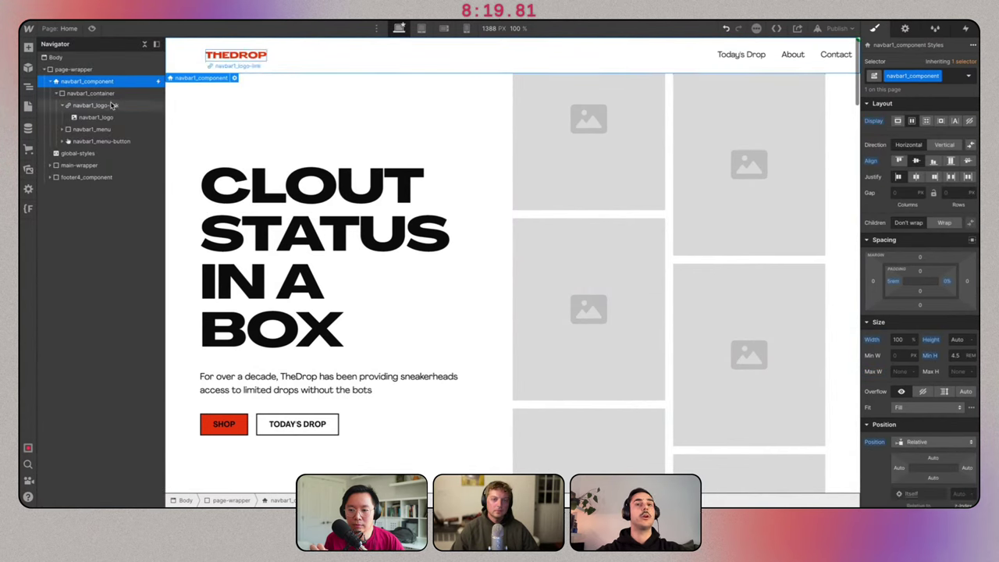
# Give the navbar a 2 px black bottom border.
pyautogui.scroll(-5, 899, 406)
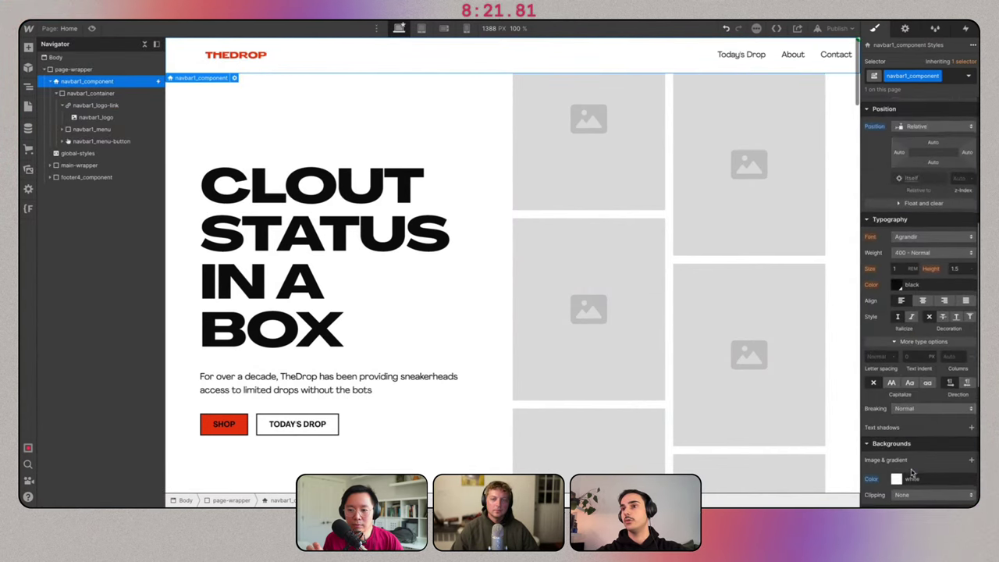
pyautogui.scroll(-5, 906, 398)
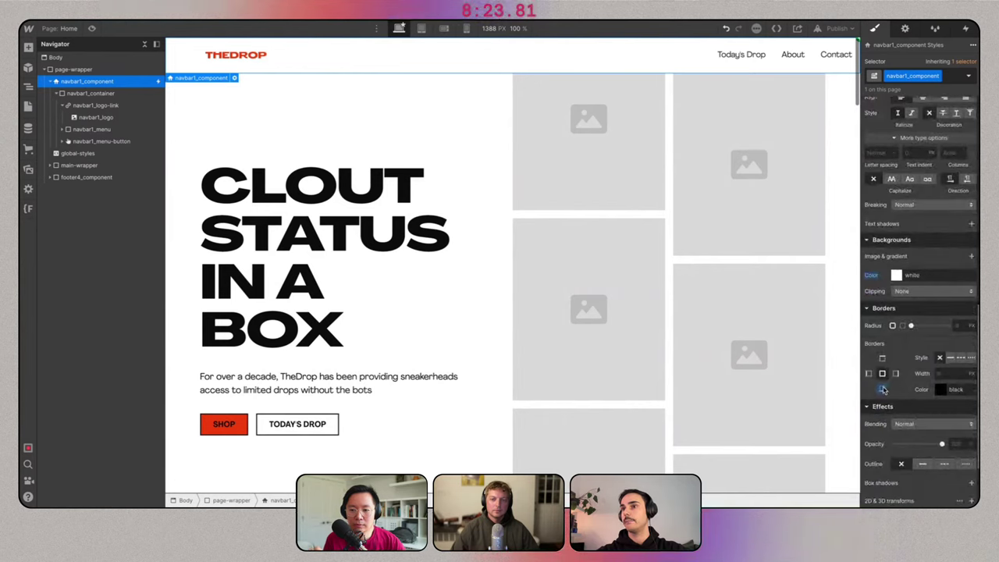
pyautogui.click(955, 375)
pyautogui.write('1')
pyautogui.press('BackSpace')
pyautogui.write('2')
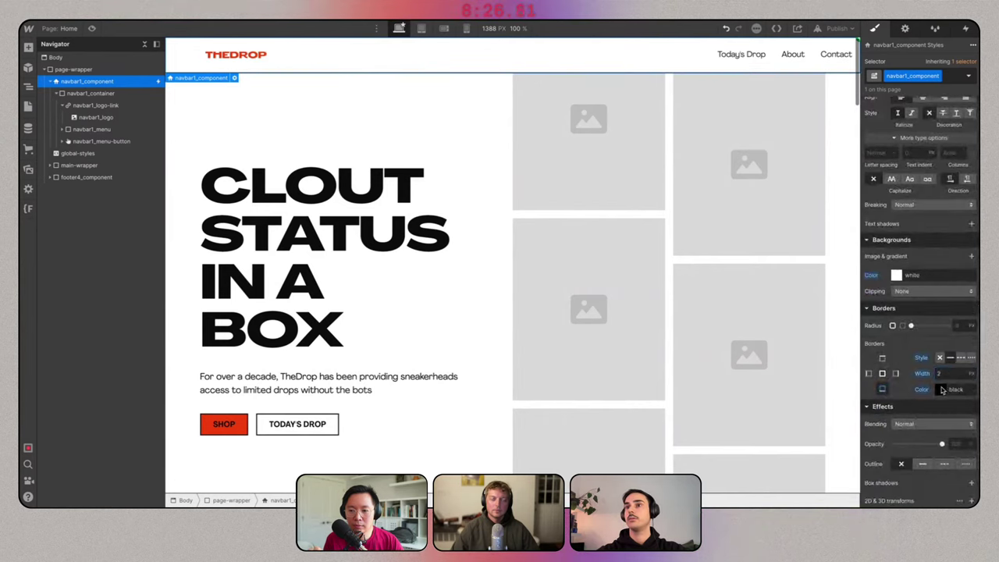
pyautogui.click(943, 389)
pyautogui.click(887, 373)
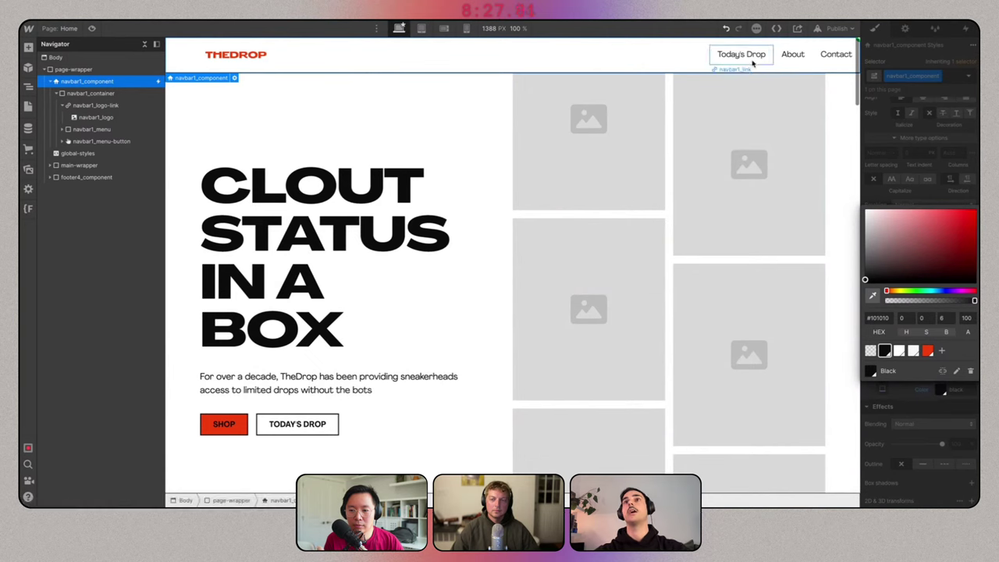
pyautogui.click(750, 65)
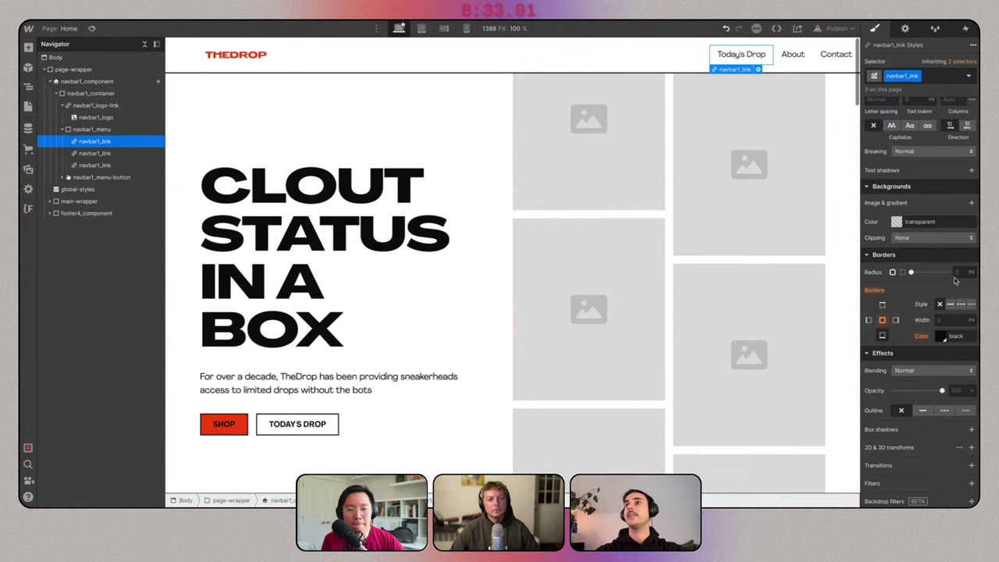
# Set the navbar link to .5rem, flex display centred vertically, with a 2 px border.
pyautogui.scroll(5, 953, 232)
pyautogui.scroll(4, 953, 231)
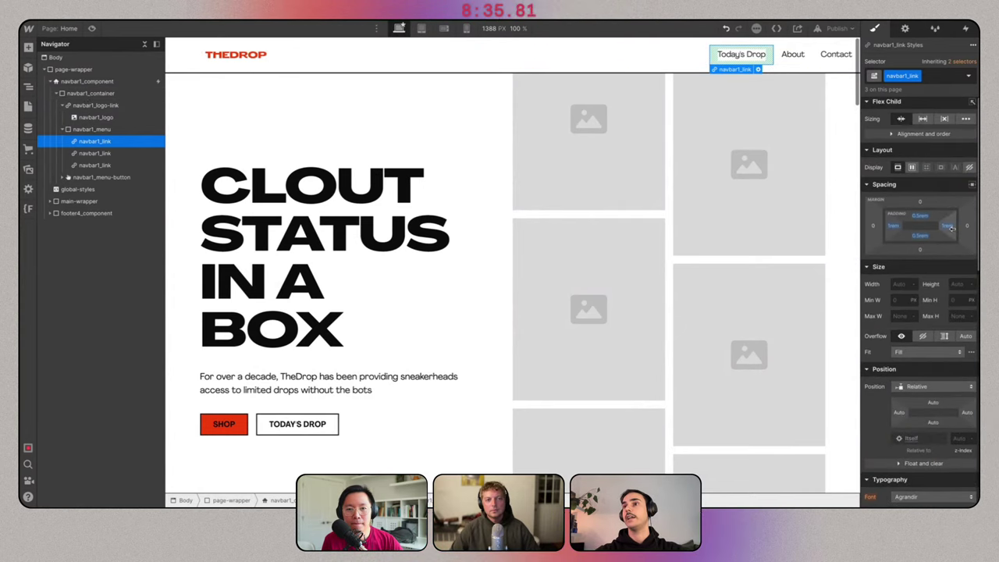
pyautogui.click(958, 273)
pyautogui.write('.5rem')
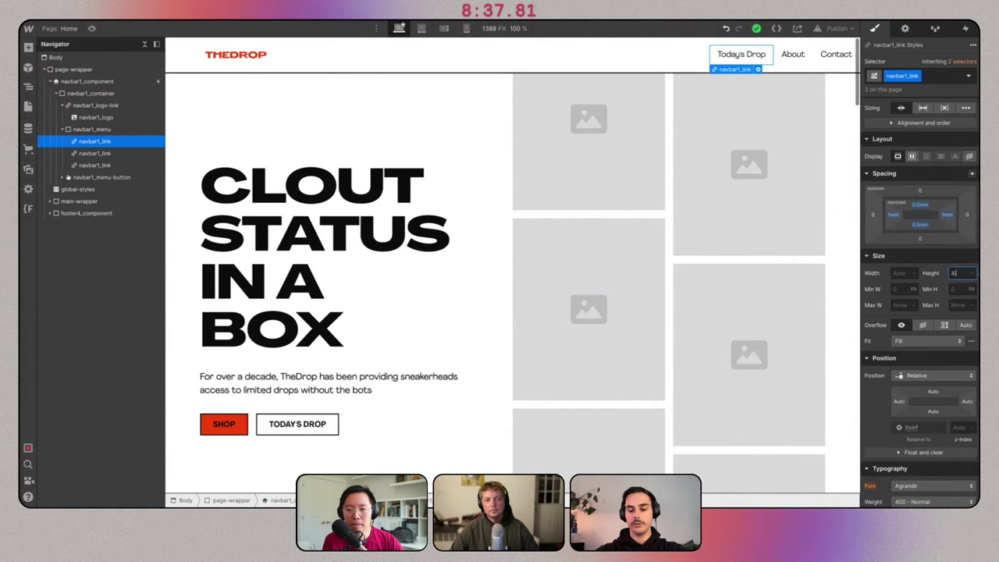
pyautogui.press('Return')
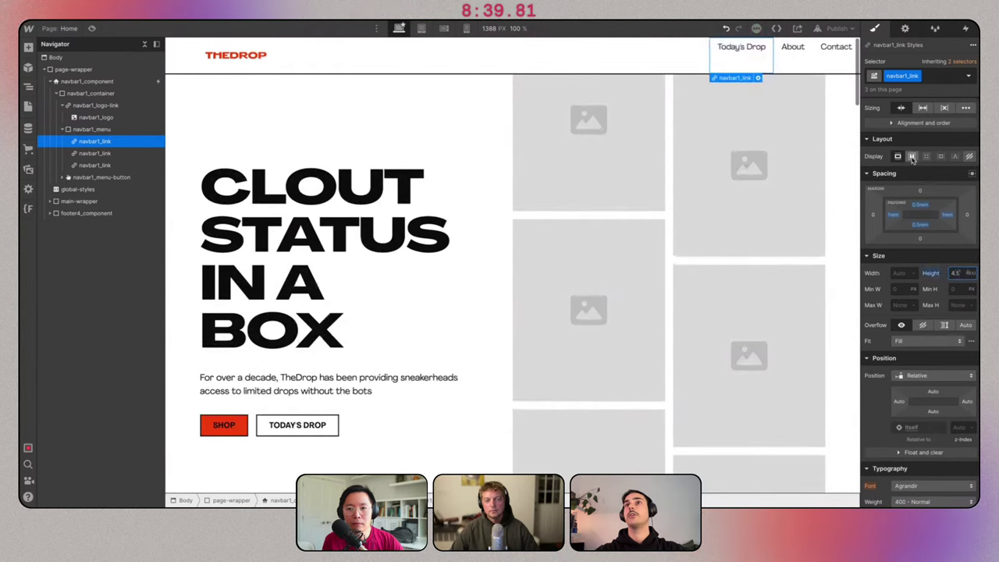
pyautogui.click(911, 157)
pyautogui.click(917, 197)
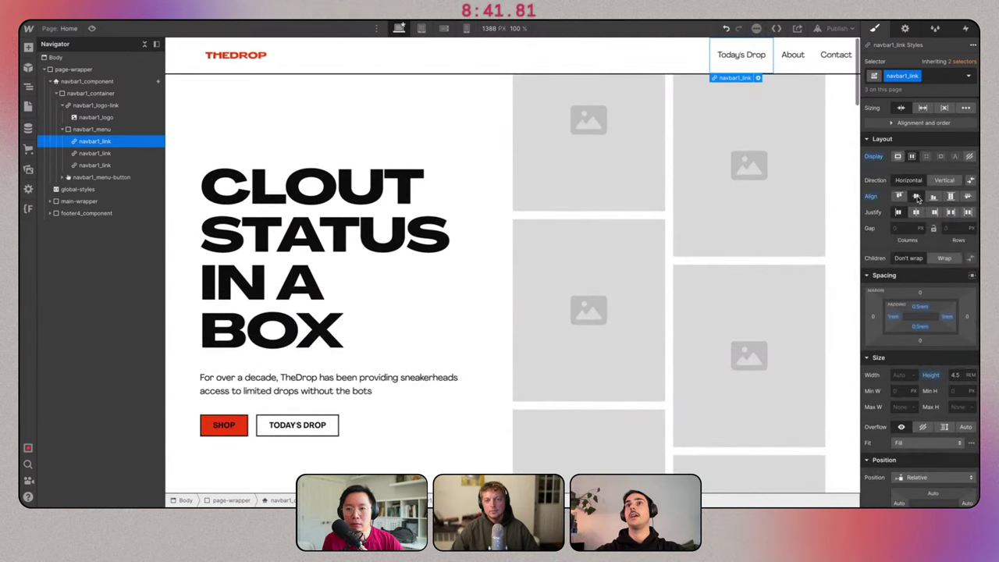
pyautogui.scroll(-10, 920, 296)
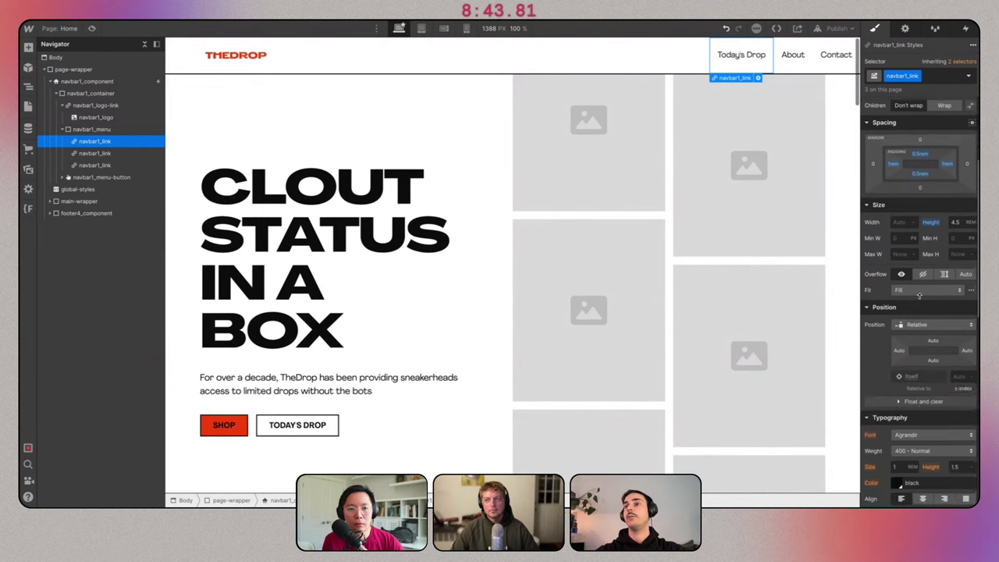
pyautogui.scroll(-3, 920, 300)
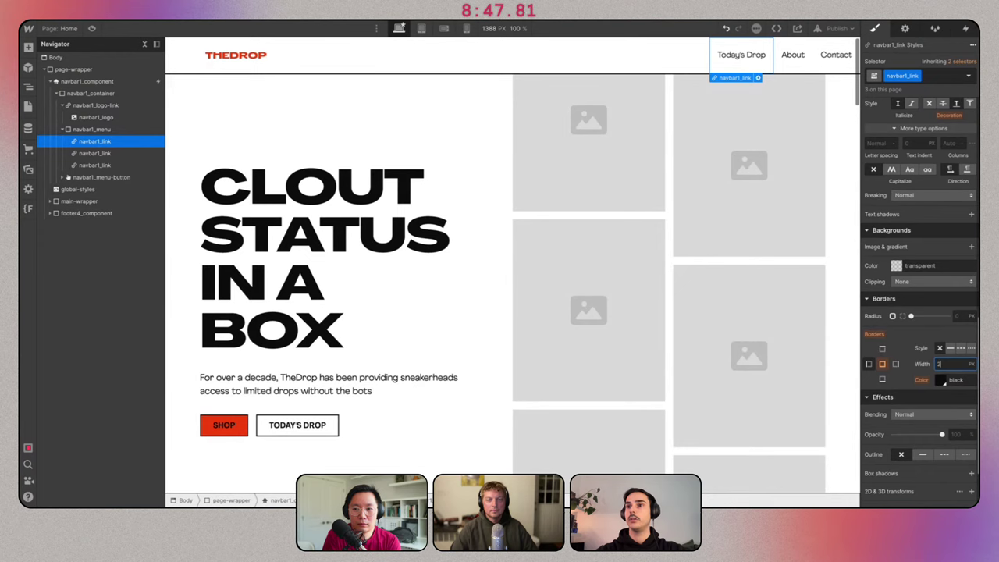
pyautogui.press('Return')
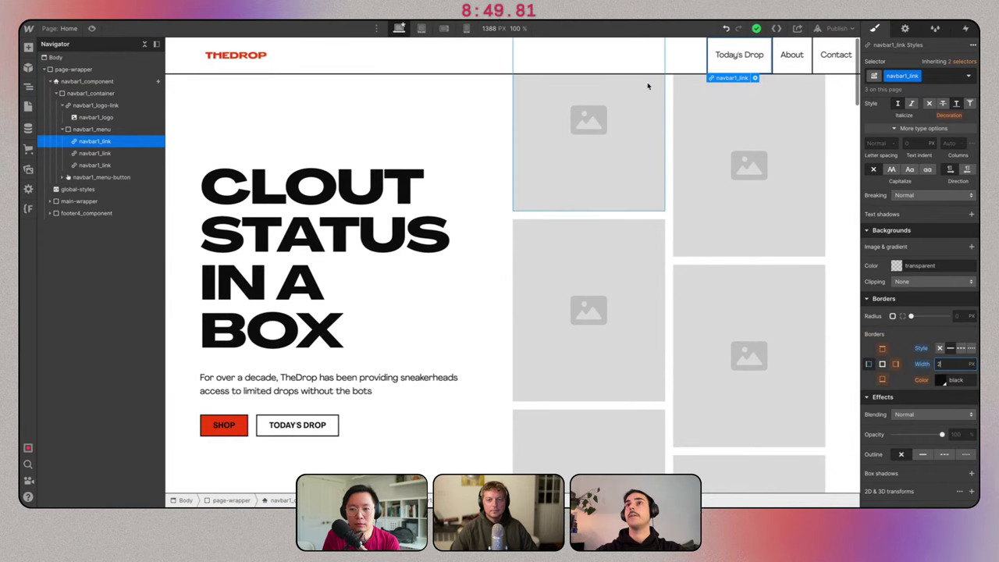
# Make the navbar link text 700 Bold and uppercase.
pyautogui.click(595, 134)
pyautogui.click(712, 70)
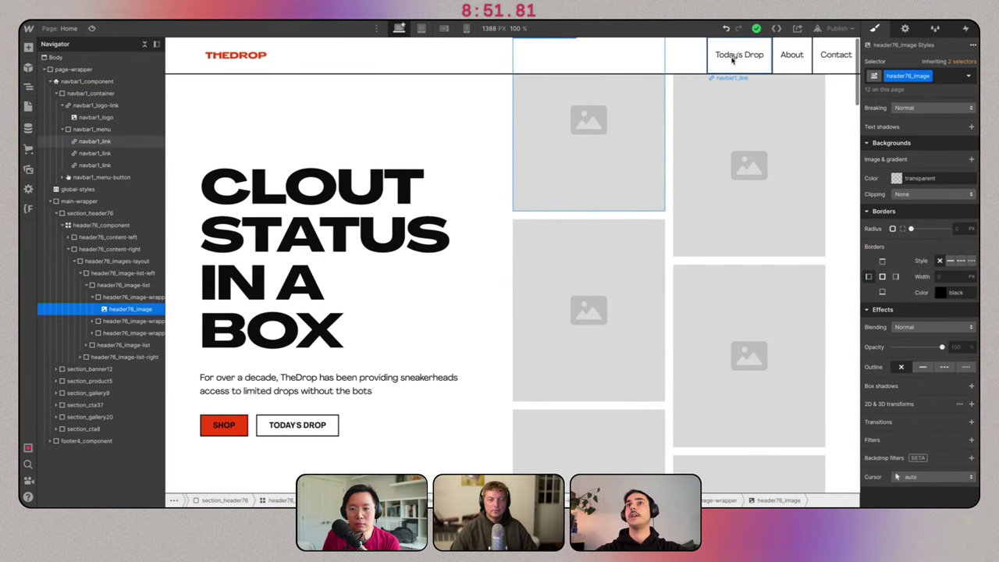
pyautogui.scroll(-3, 937, 327)
pyautogui.scroll(2, 966, 349)
pyautogui.scroll(3, 965, 349)
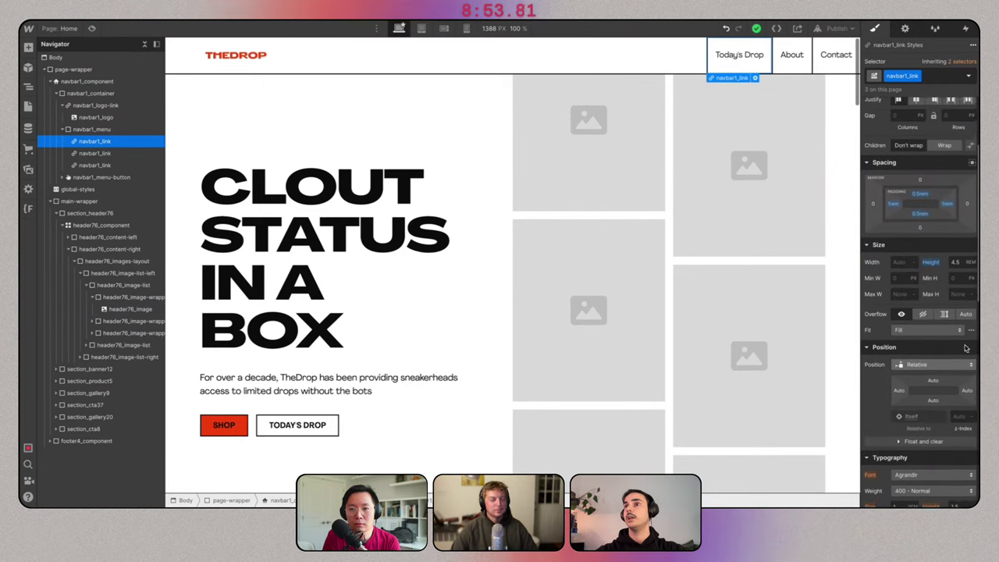
pyautogui.scroll(-7, 965, 348)
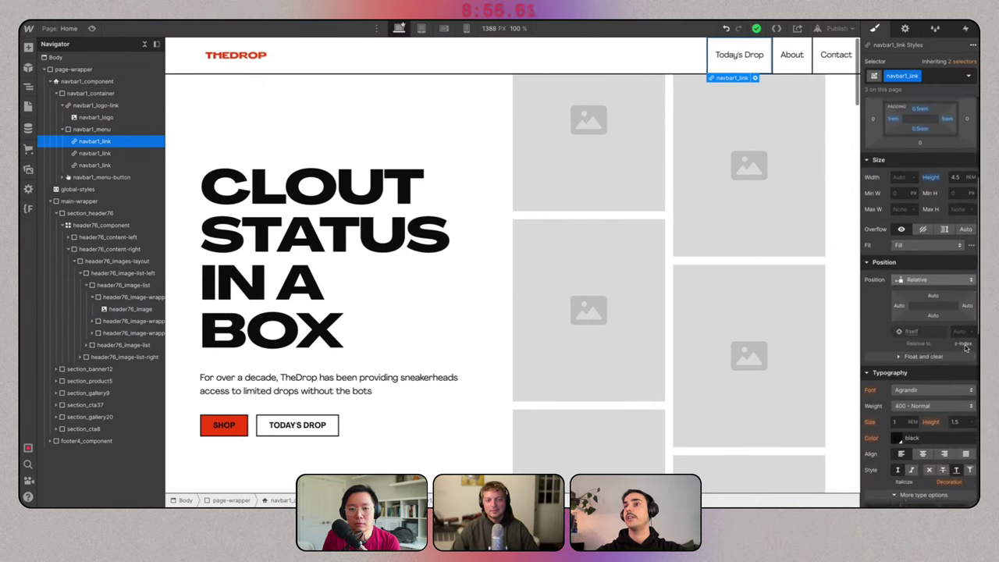
pyautogui.click(942, 293)
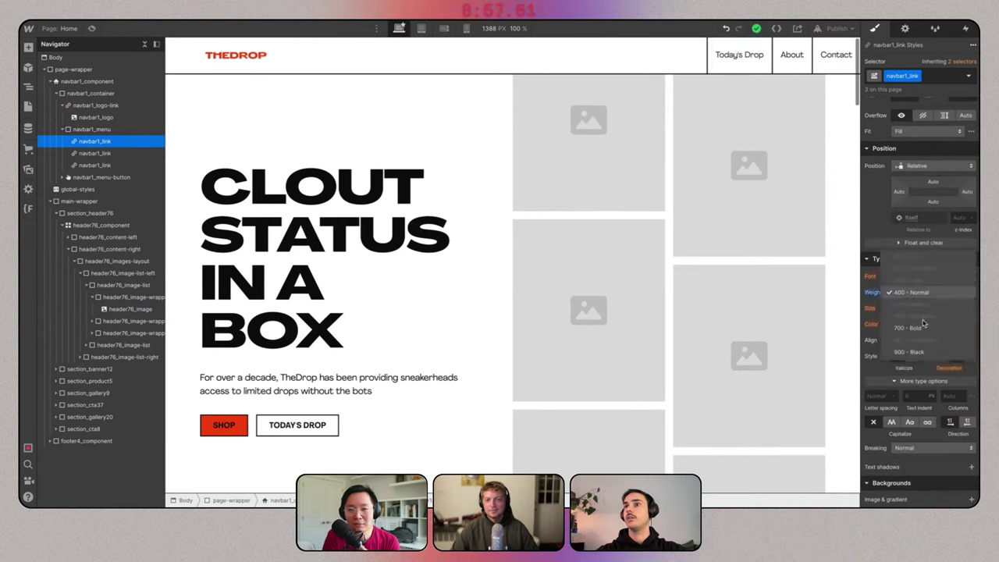
pyautogui.click(923, 326)
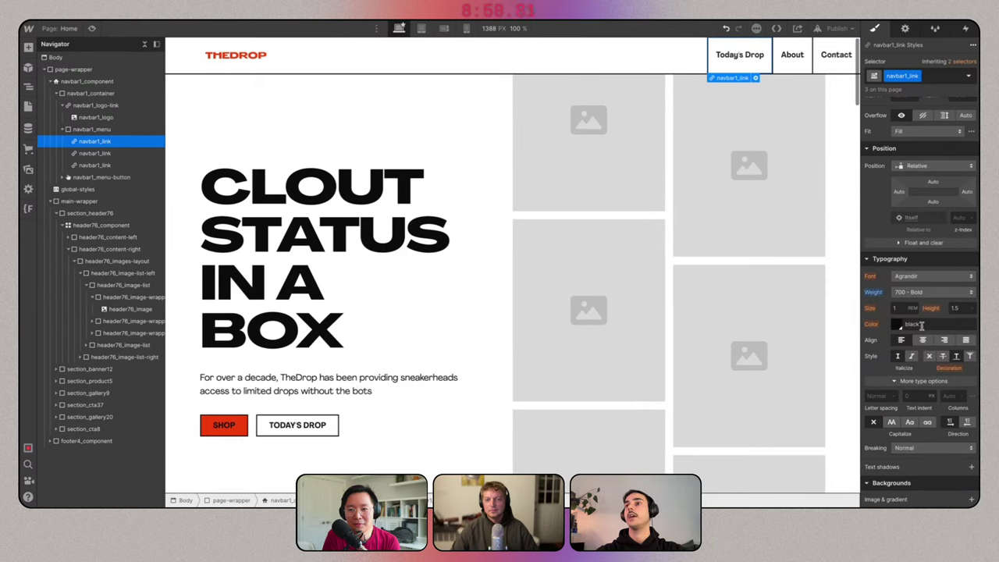
pyautogui.click(891, 422)
pyautogui.click(620, 267)
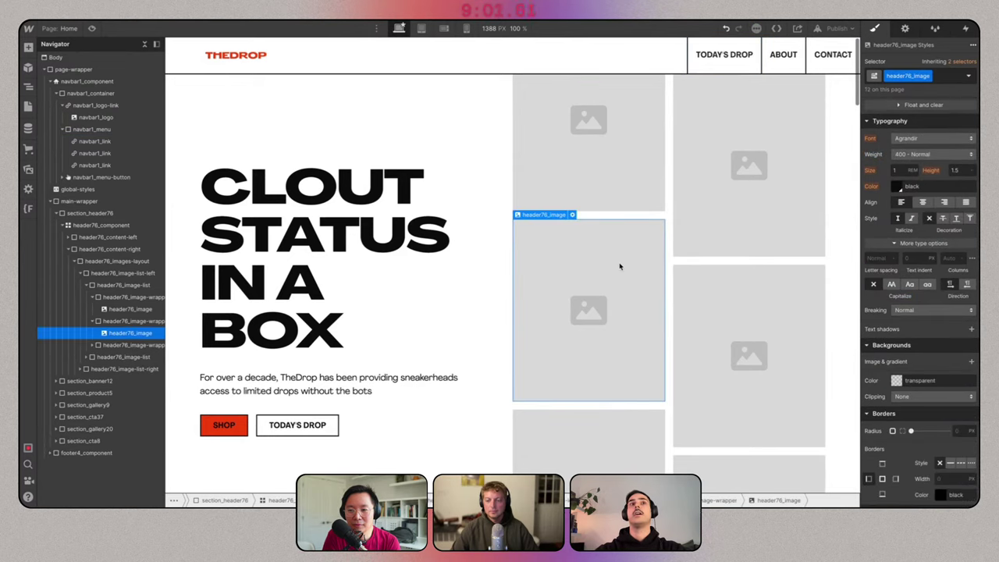
pyautogui.scroll(-1, 620, 267)
pyautogui.scroll(1, 621, 267)
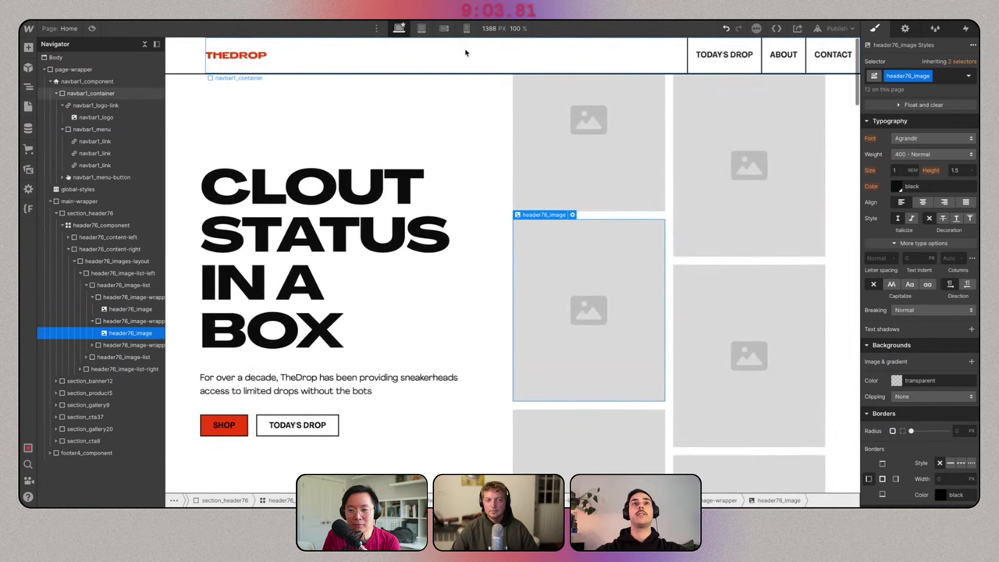
# At the Tablet breakpoint, set navbar1_component's left and right padding to 5vw.
pyautogui.click(422, 28)
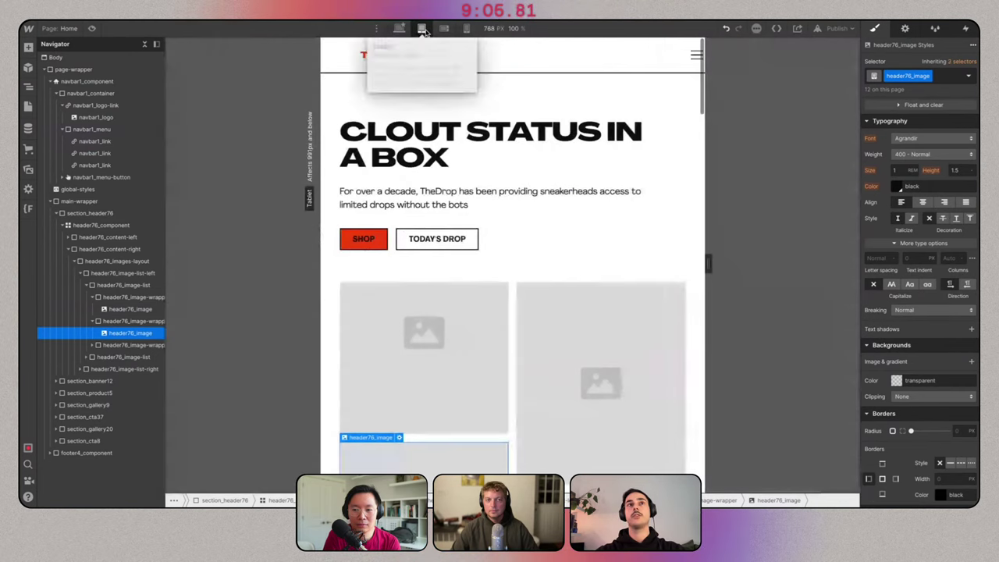
pyautogui.click(546, 47)
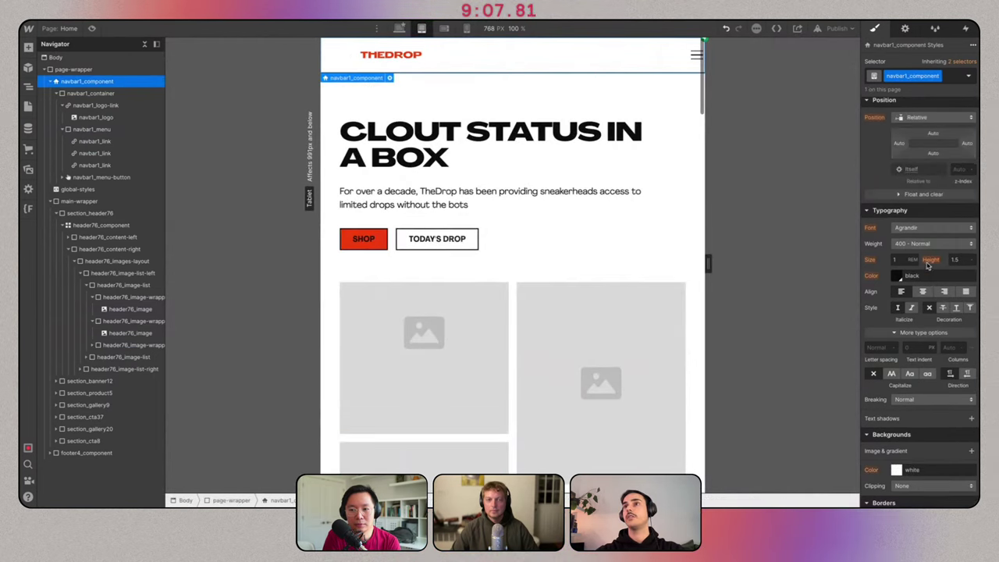
pyautogui.scroll(5, 927, 266)
pyautogui.click(892, 282)
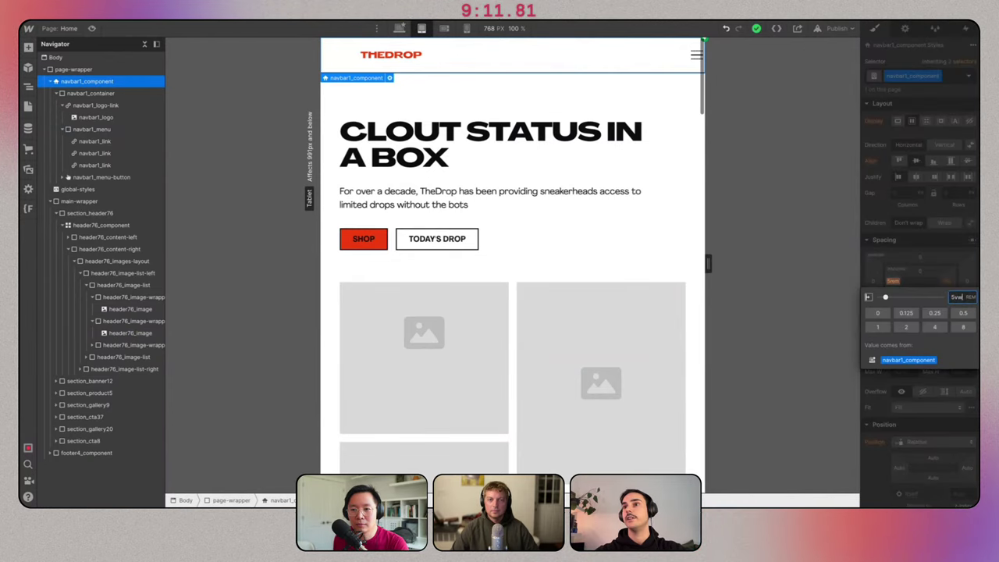
pyautogui.press('Return')
pyautogui.click(948, 282)
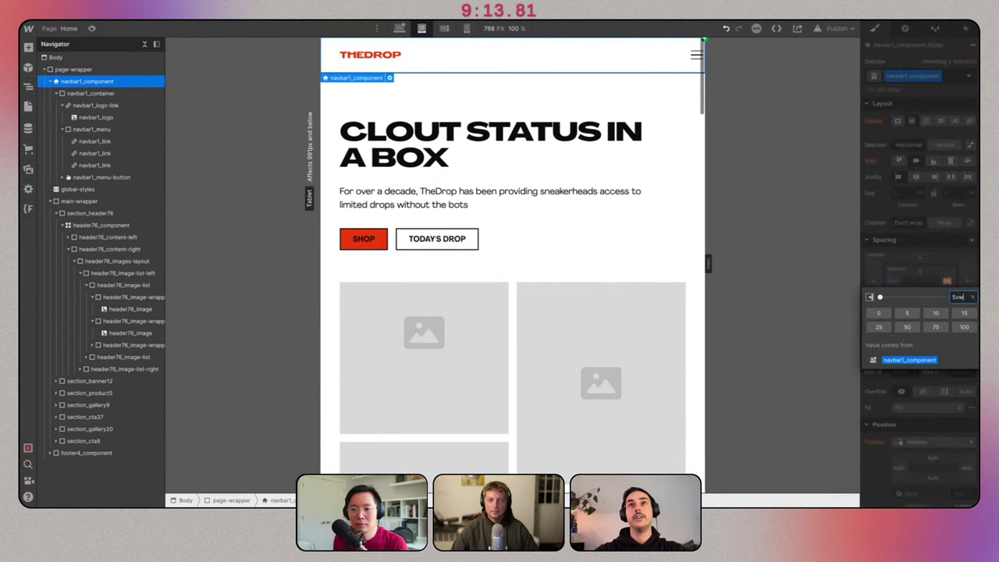
pyautogui.press('Return')
# Preview the page, open and close the hamburger menu, then return to desktop editing.
pyautogui.click(92, 29)
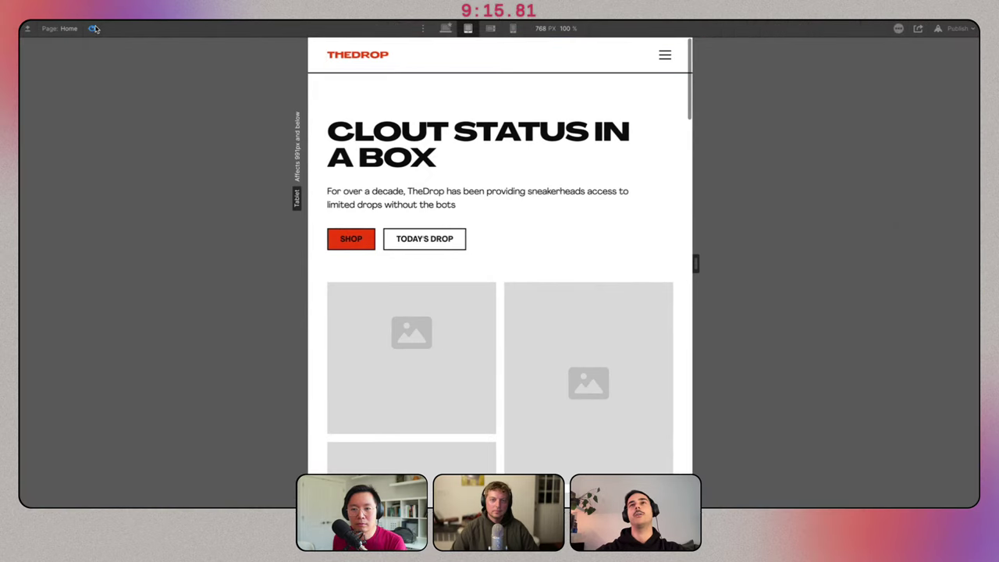
pyautogui.click(664, 55)
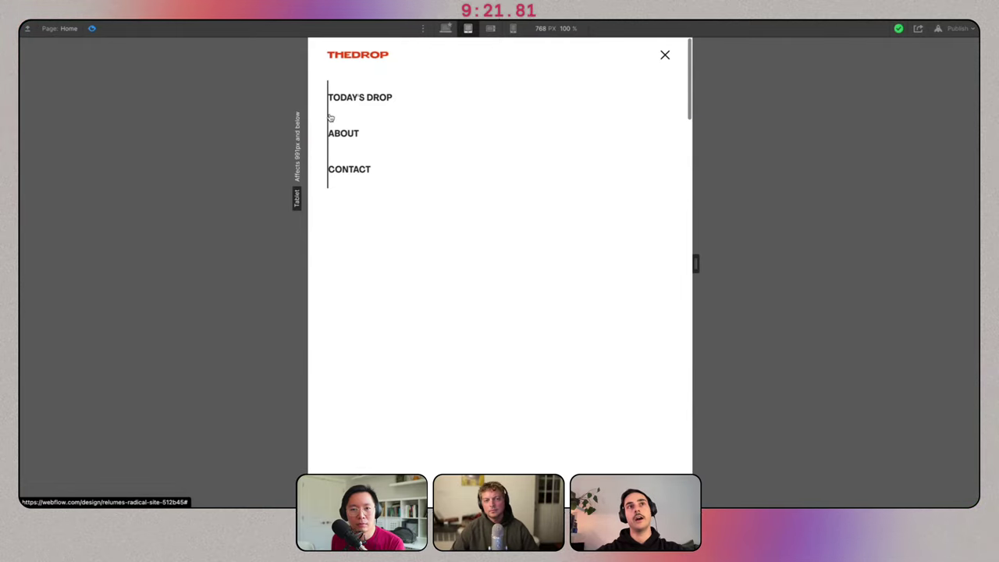
pyautogui.click(664, 55)
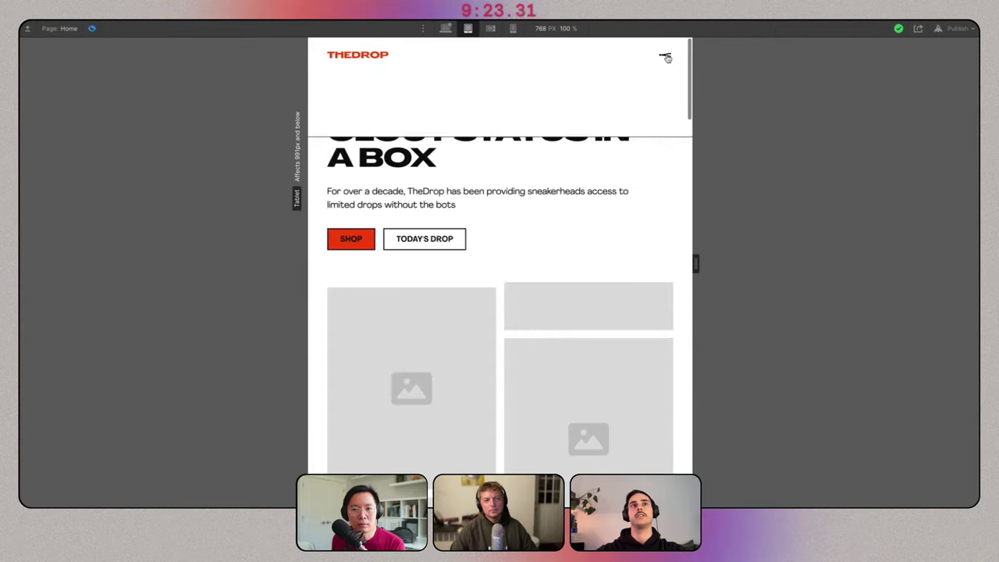
pyautogui.click(446, 28)
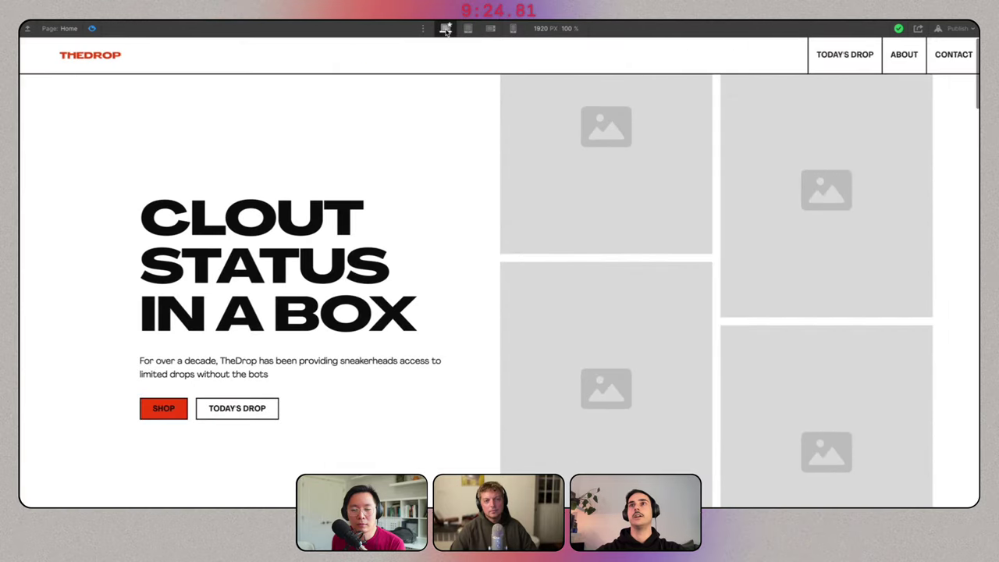
pyautogui.click(92, 28)
# Select the words IN A BOX inside the CLOUT STATUS IN A BOX hero heading.
pyautogui.click(486, 162)
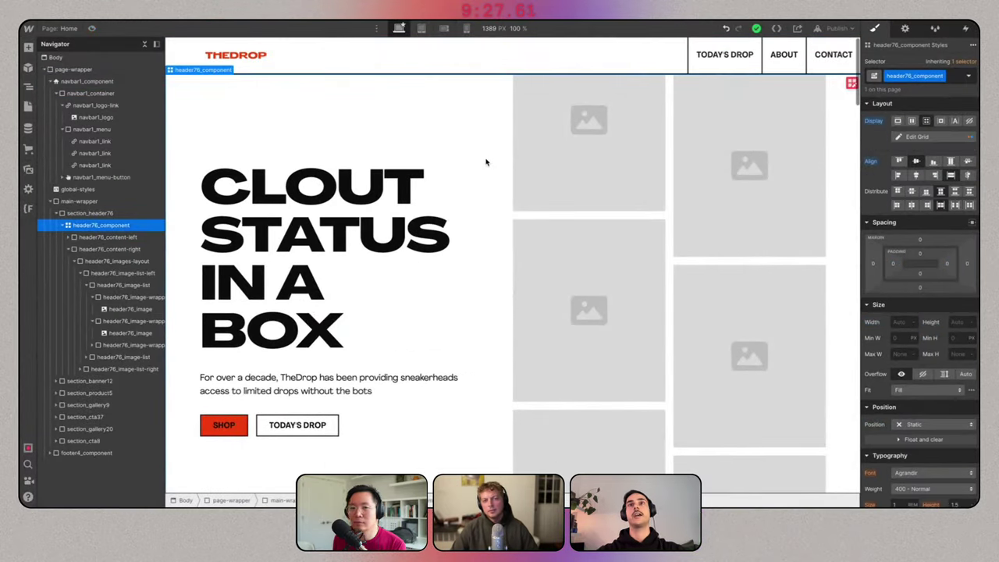
pyautogui.click(256, 289)
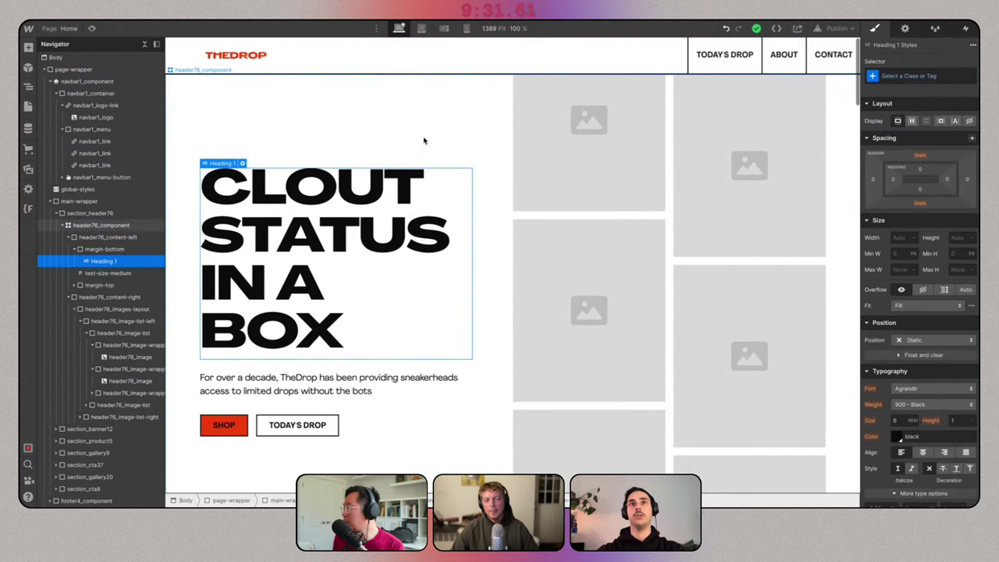
pyautogui.doubleClick(274, 292)
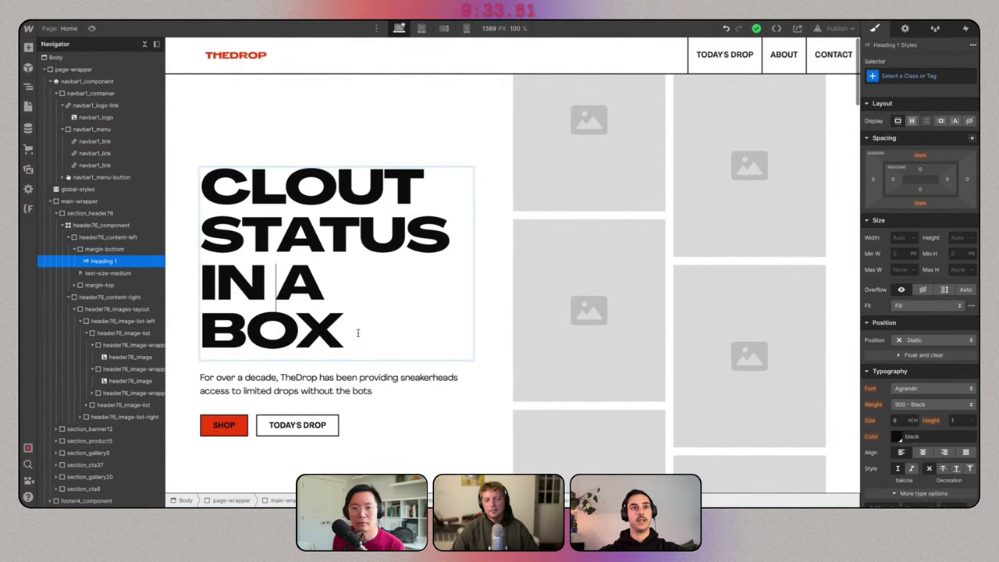
pyautogui.moveTo(355, 333); pyautogui.dragTo(201, 270)
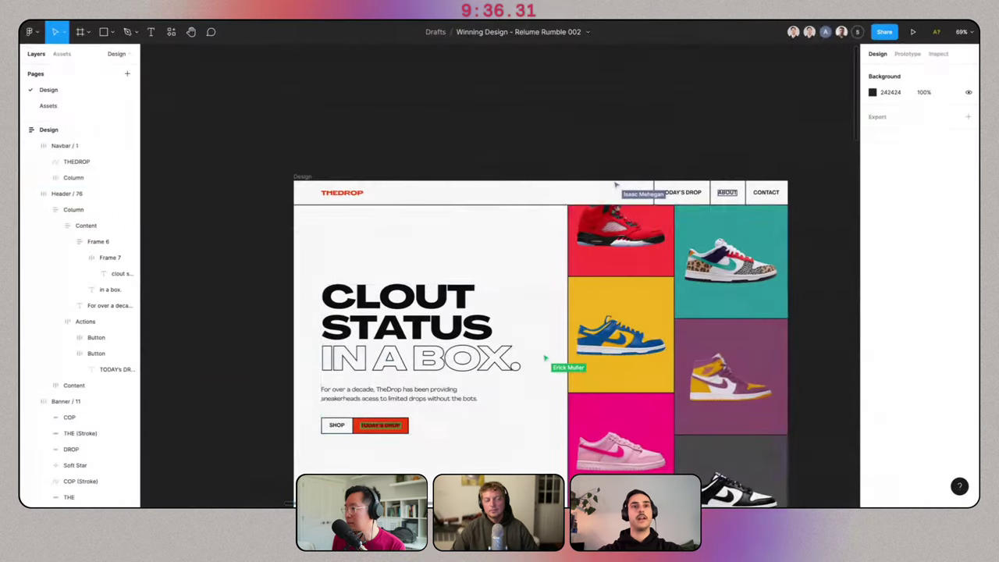
pyautogui.scroll(-3, 538, 312)
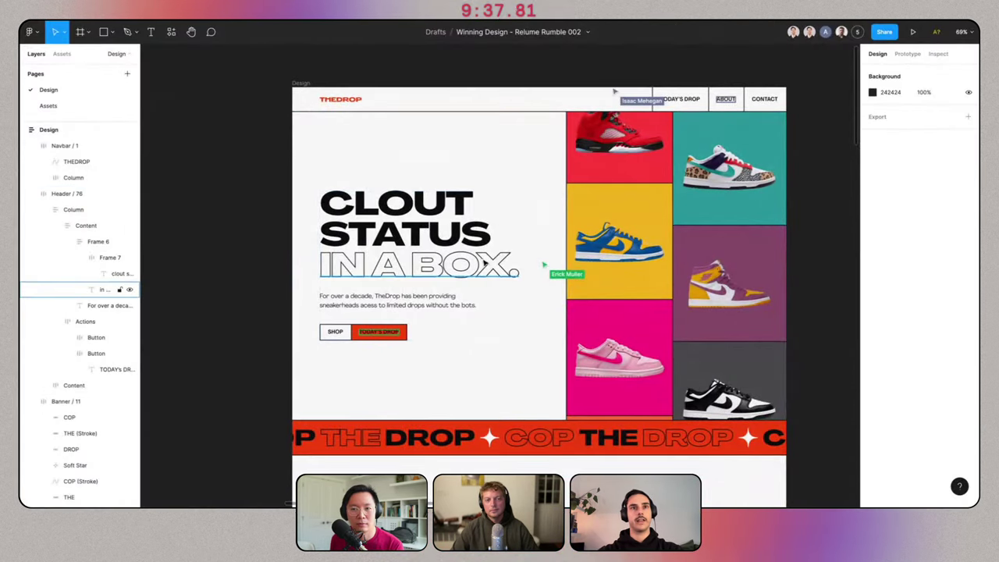
# Inspect the Figma 'IN A BOX.' text layer's text and 2 px outside stroke settings.
pyautogui.doubleClick(446, 265)
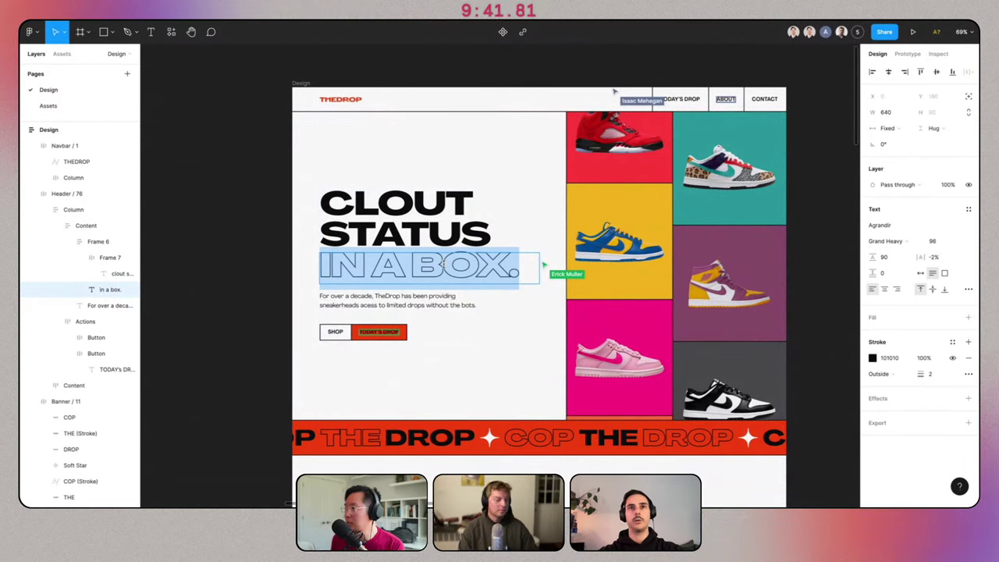
pyautogui.press('Escape')
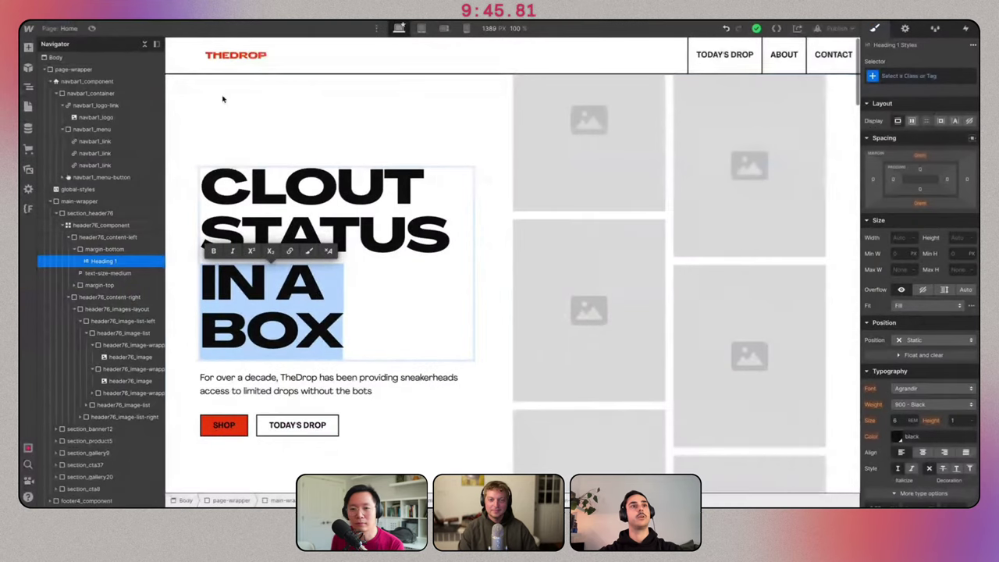
pyautogui.click(78, 189)
pyautogui.click(216, 44)
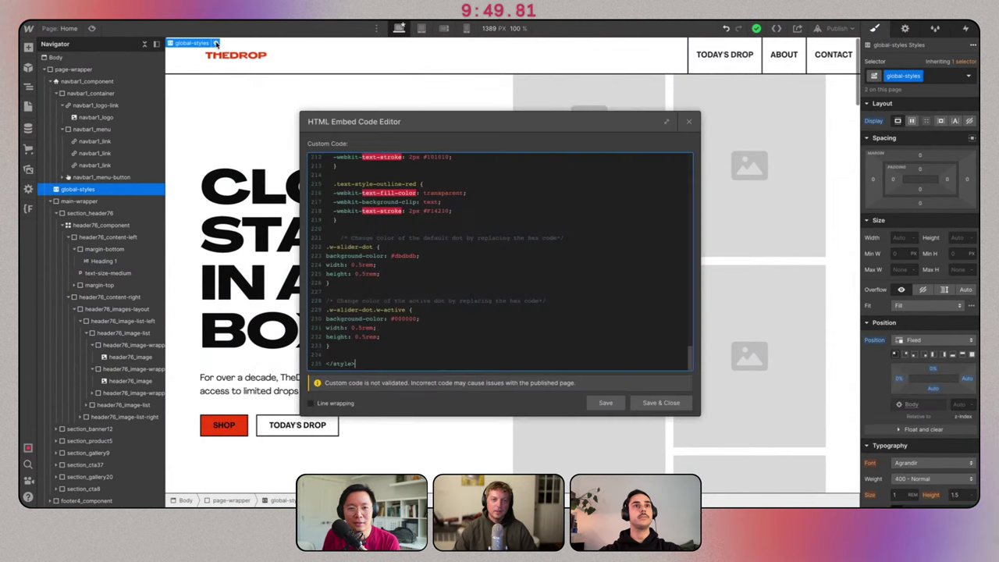
pyautogui.click(72, 191)
pyautogui.moveTo(72, 190); pyautogui.dragTo(78, 81)
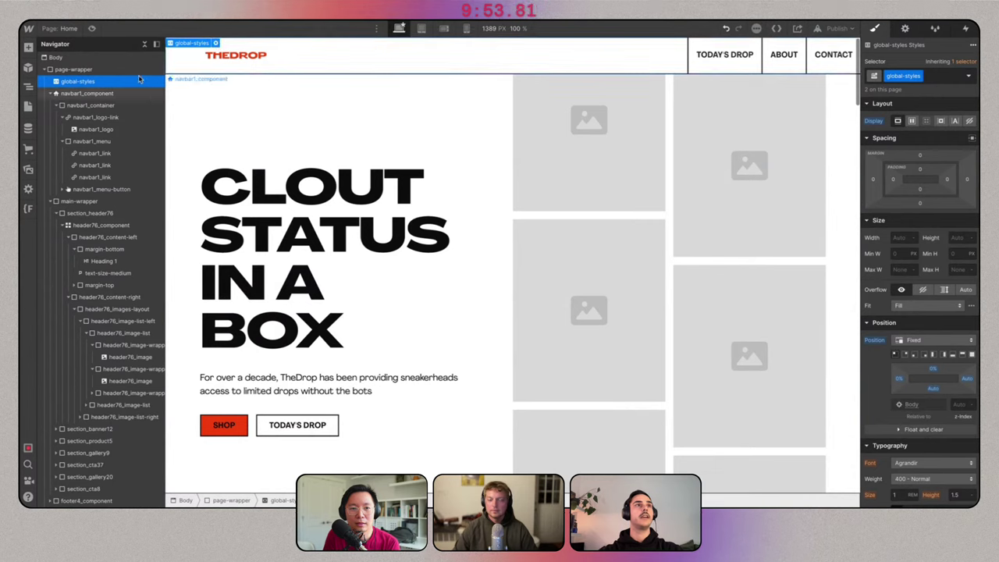
pyautogui.hotkey('shift', 'a')
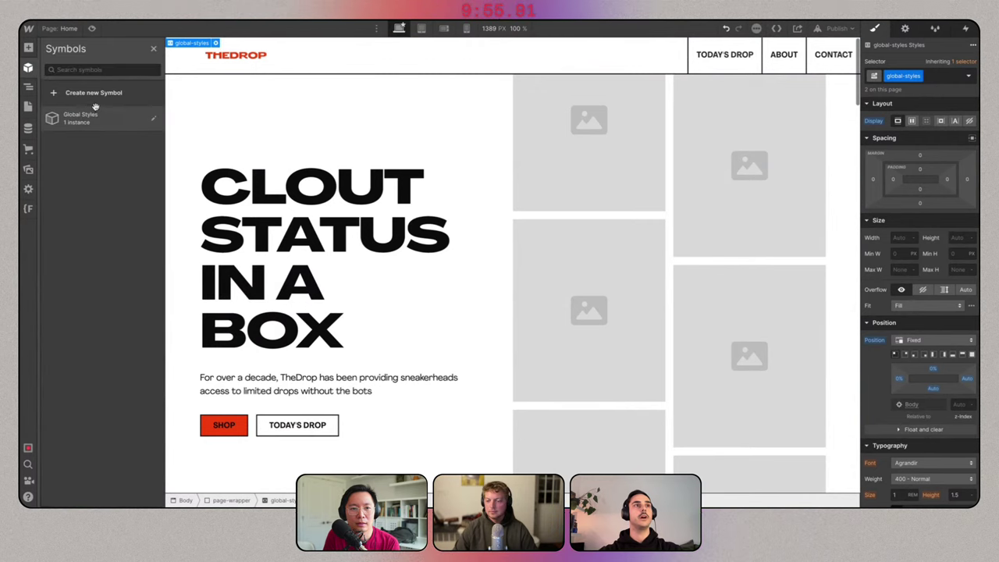
pyautogui.moveTo(89, 118); pyautogui.dragTo(100, 86)
pyautogui.click(125, 93)
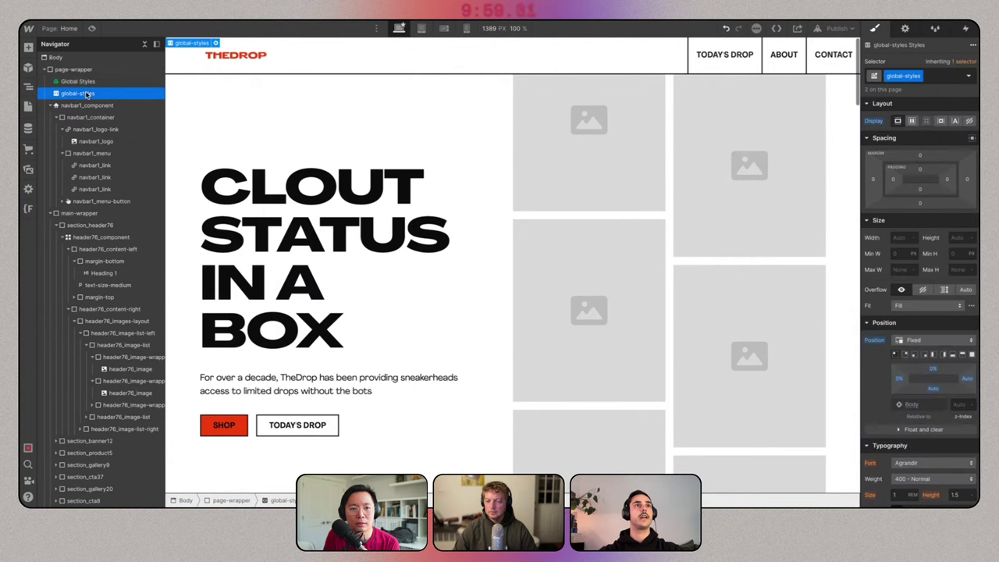
pyautogui.click(130, 82)
pyautogui.click(217, 43)
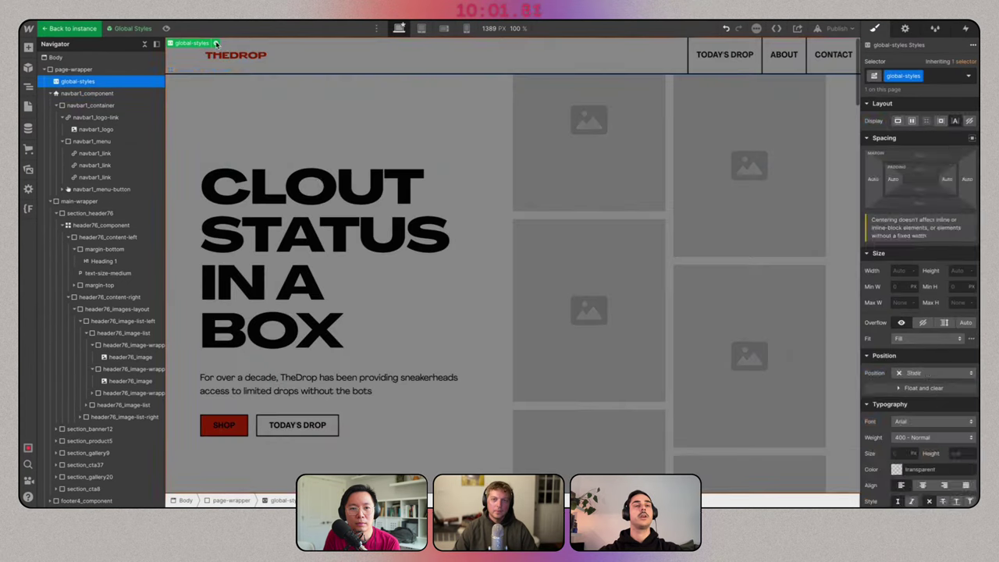
pyautogui.click(217, 44)
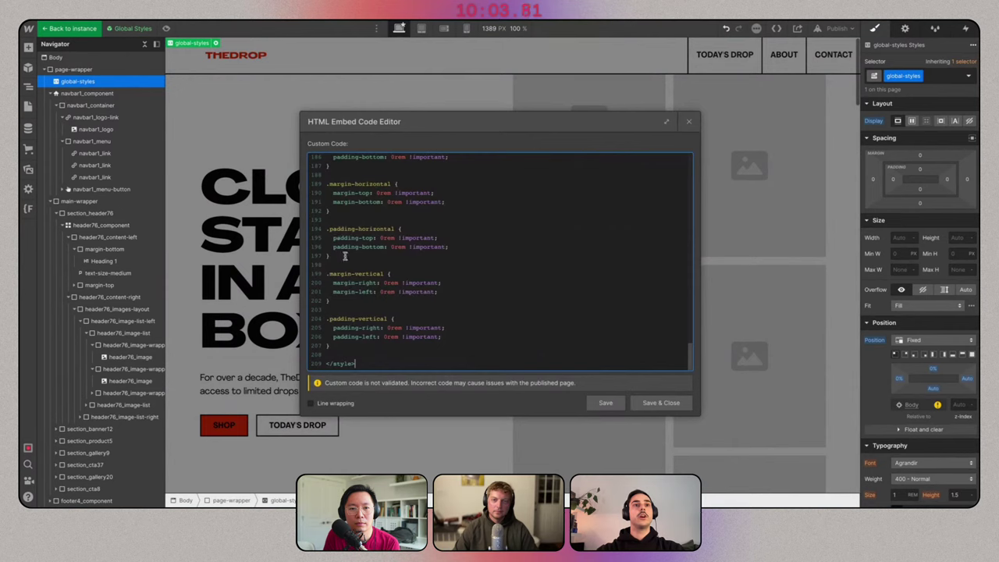
pyautogui.scroll(3, 360, 274)
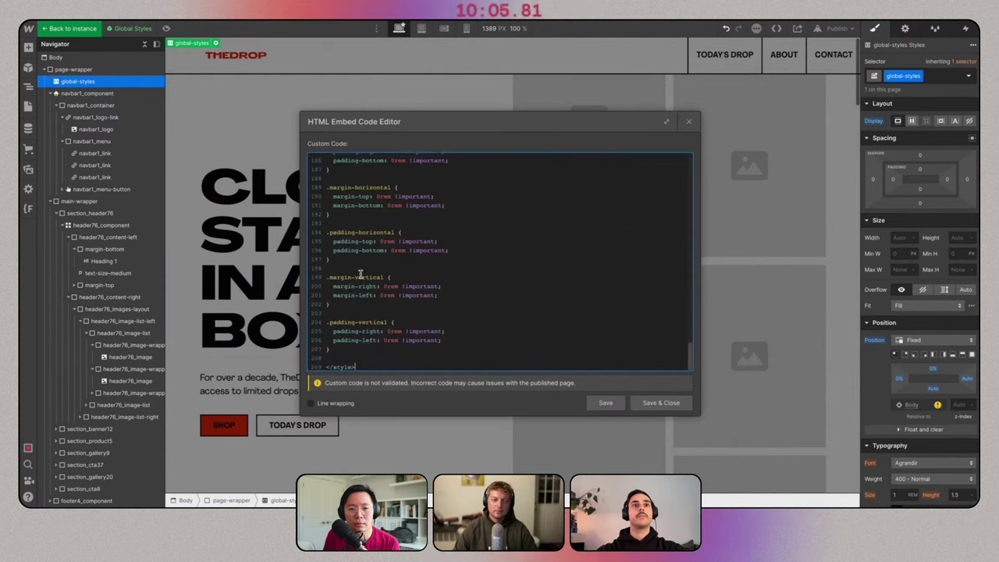
pyautogui.scroll(-3, 360, 273)
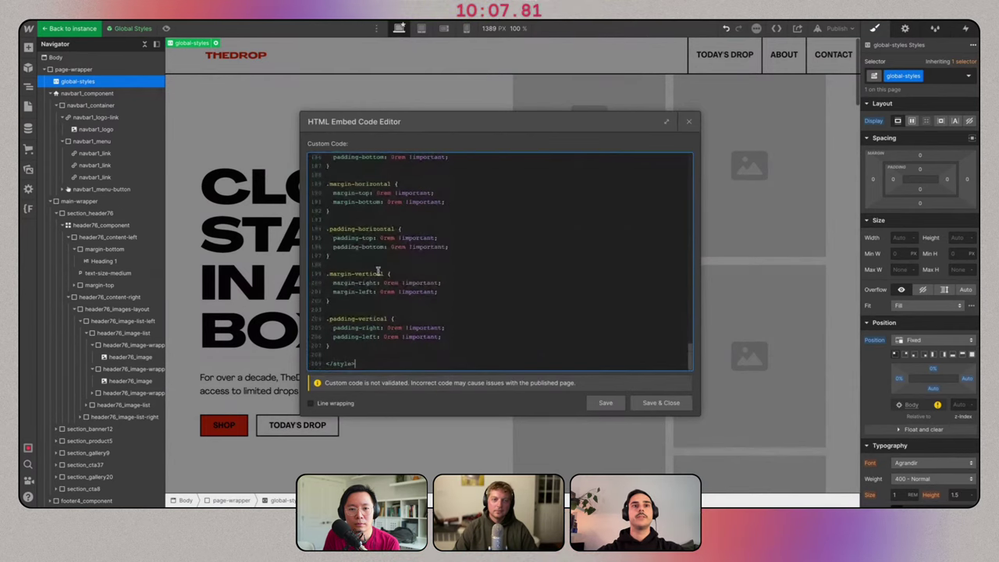
pyautogui.click(675, 405)
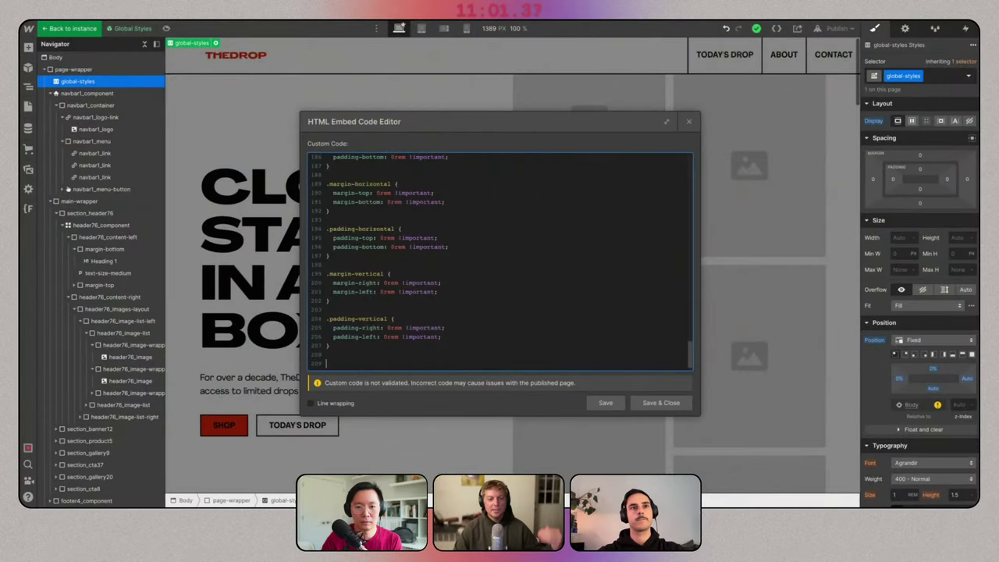
# Paste the outline-text and slider-dot CSS and remove the duplicate </style> tags.
pyautogui.hotkey('ctrl', 'v')
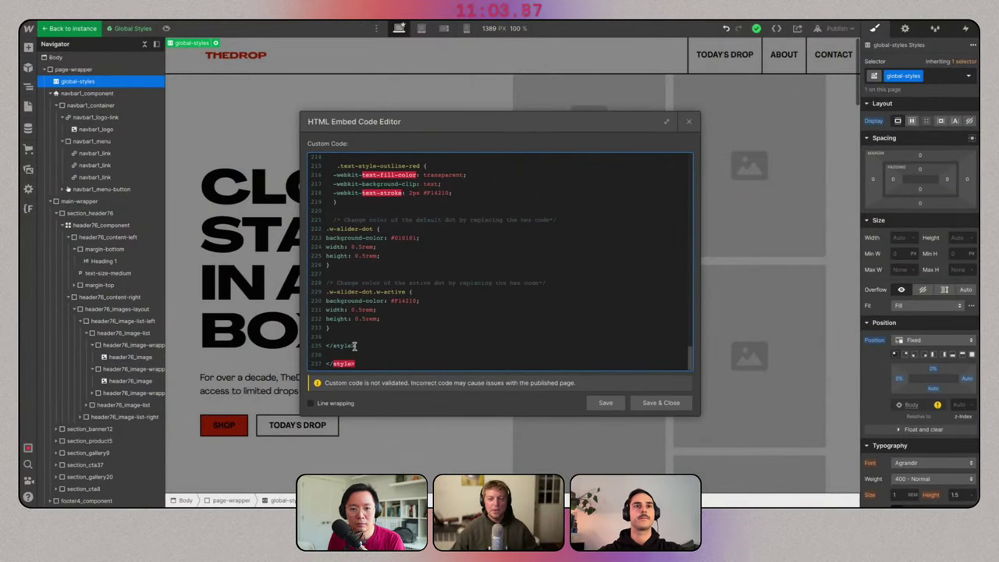
pyautogui.press('BackSpace')
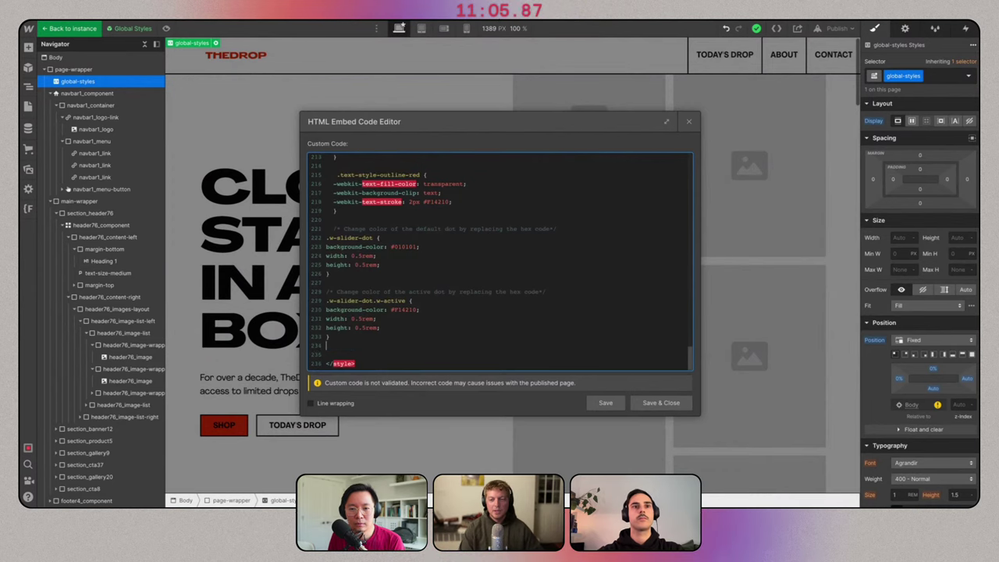
pyautogui.scroll(2, 416, 325)
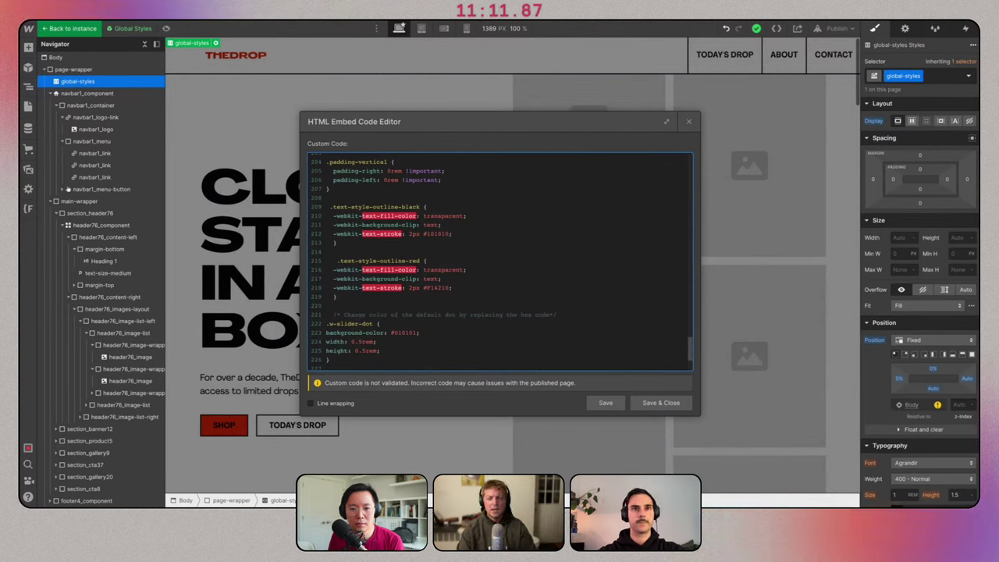
pyautogui.scroll(-3, 426, 262)
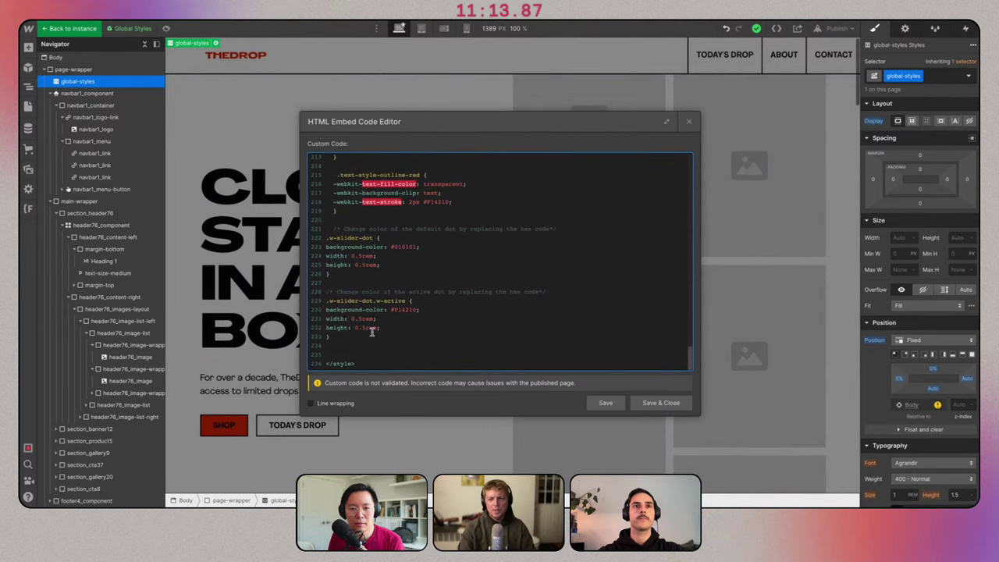
pyautogui.moveTo(350, 341); pyautogui.dragTo(322, 178)
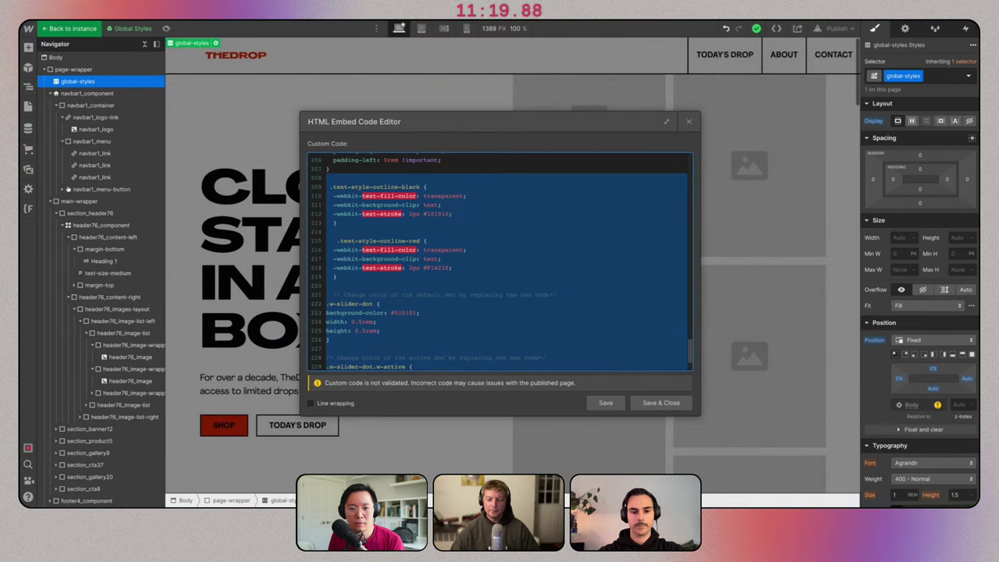
pyautogui.press('Escape')
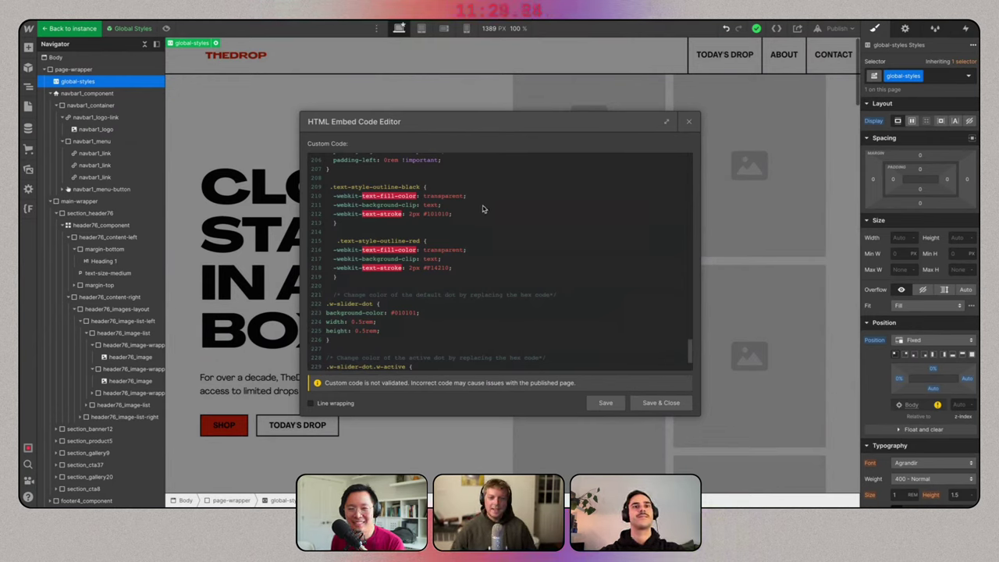
# Review the full global-styles code and Save & Close it.
pyautogui.hotkey('ctrl', 'a')
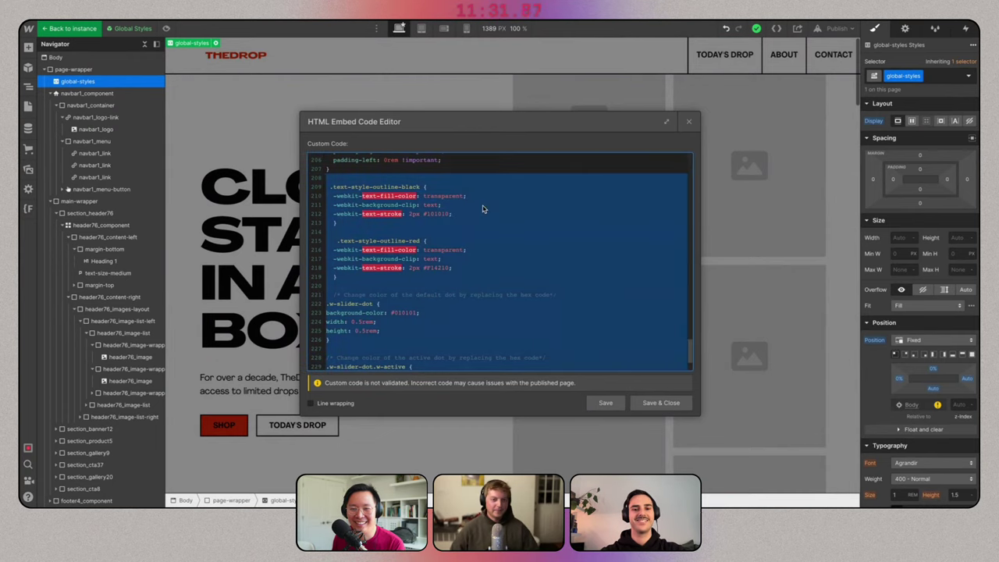
pyautogui.scroll(-3, 413, 273)
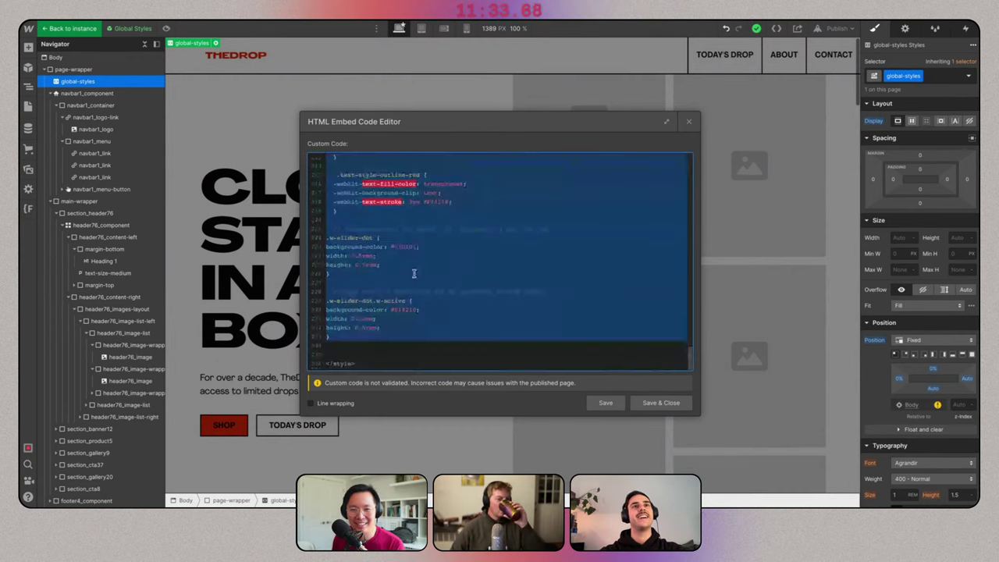
pyautogui.scroll(3, 414, 273)
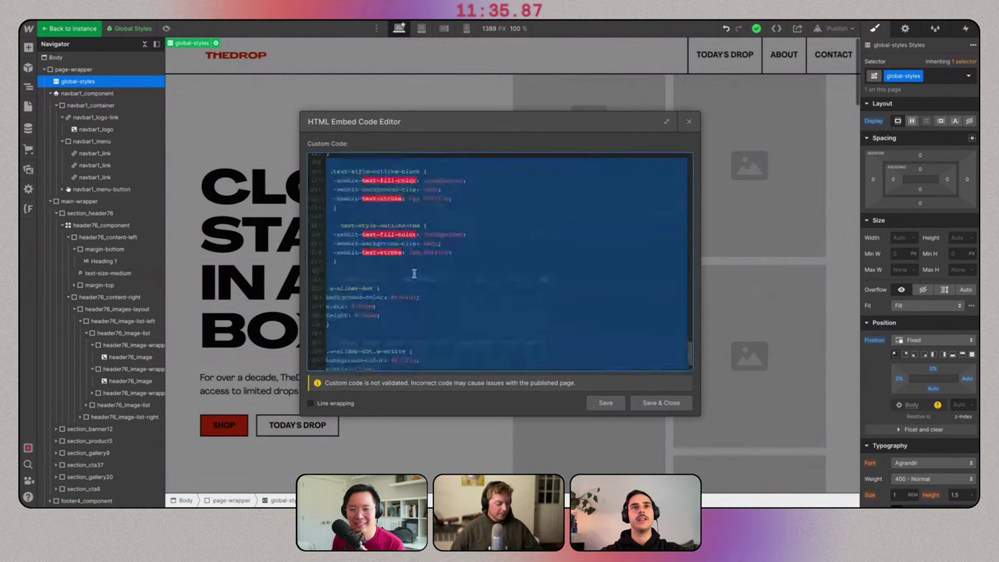
pyautogui.scroll(1, 414, 274)
pyautogui.scroll(-1, 413, 273)
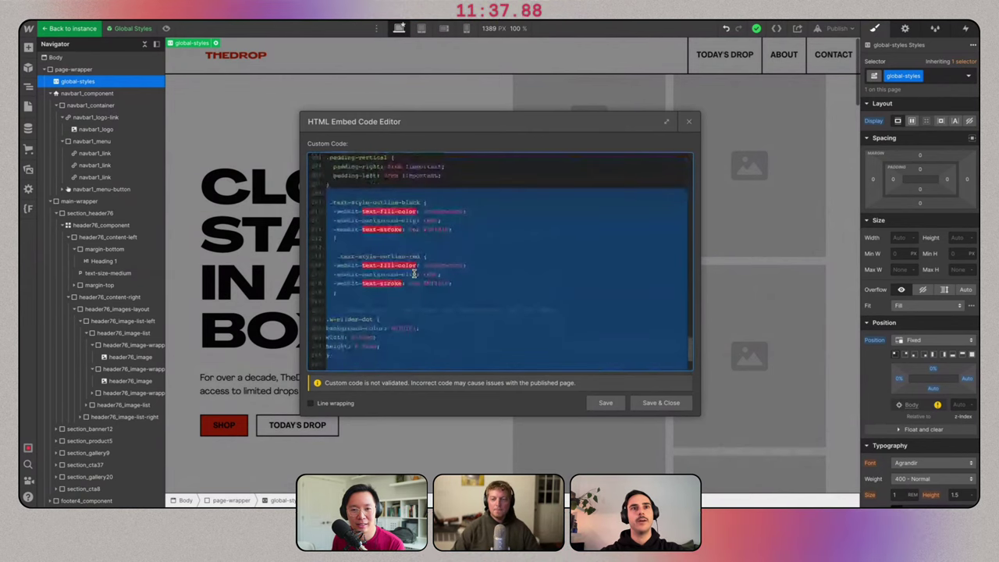
pyautogui.scroll(-3, 413, 273)
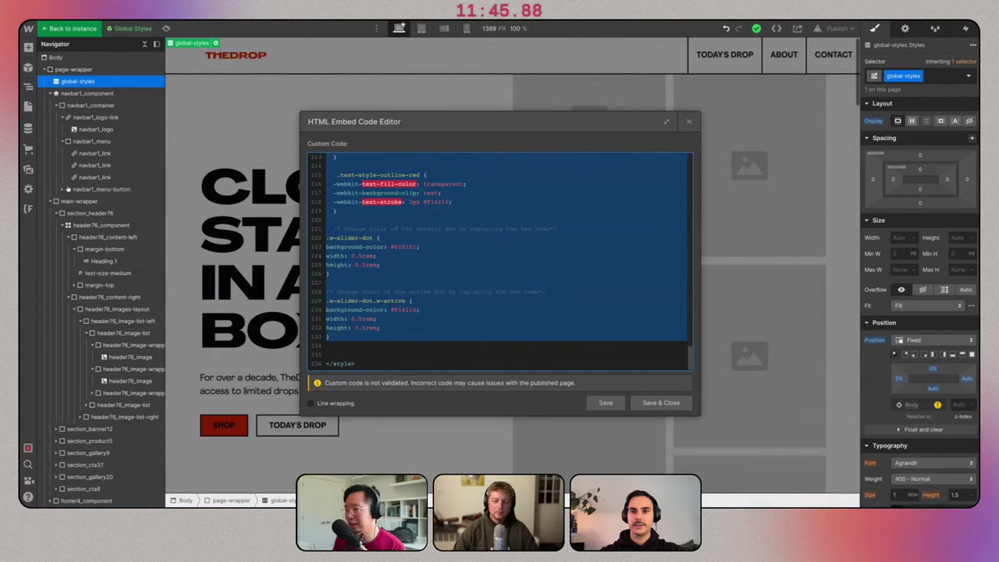
pyautogui.click(499, 351)
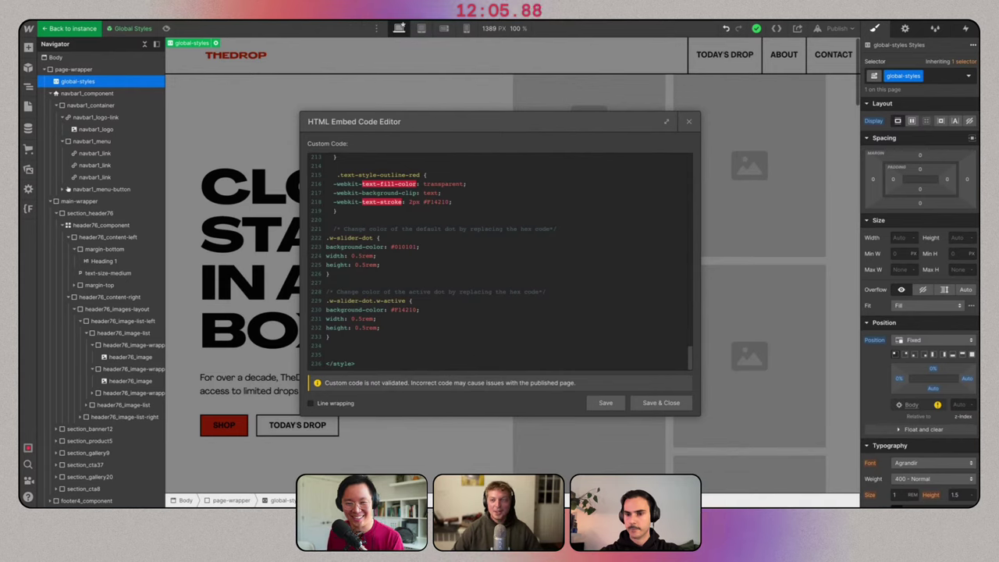
pyautogui.hotkey('ctrl', 'a')
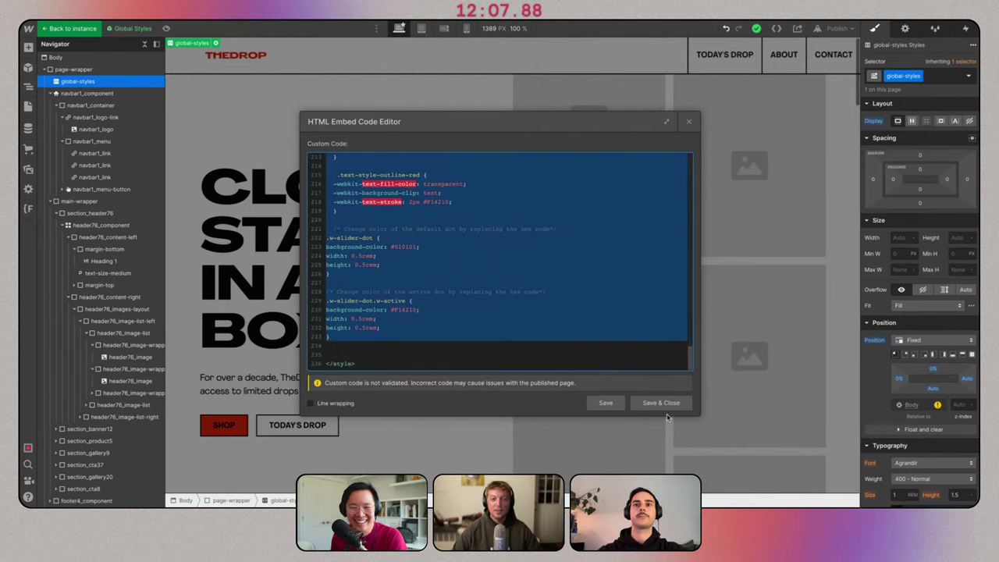
pyautogui.click(664, 402)
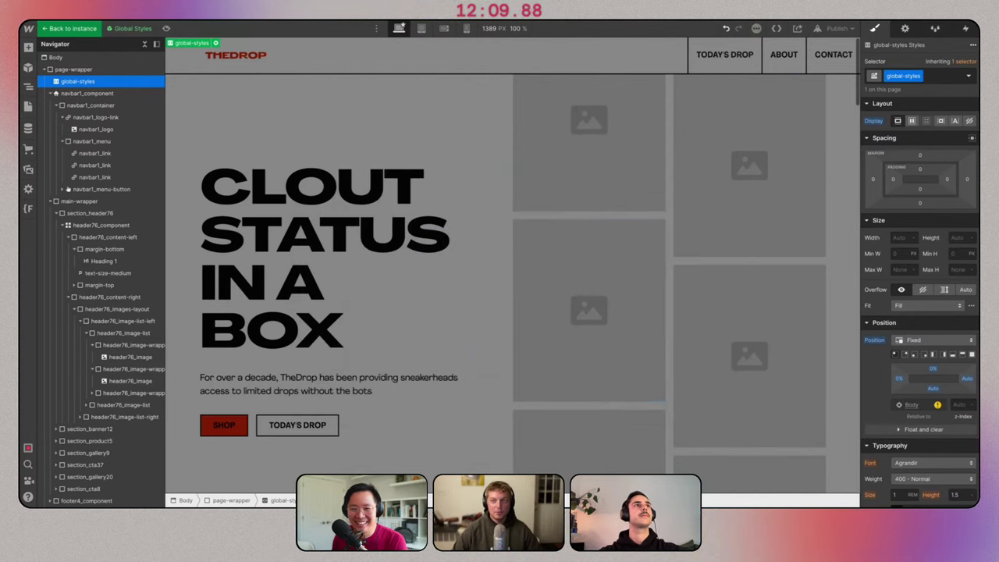
# Wrap the heading's words IN A BOX in a Text Span.
pyautogui.click(68, 28)
pyautogui.doubleClick(297, 323)
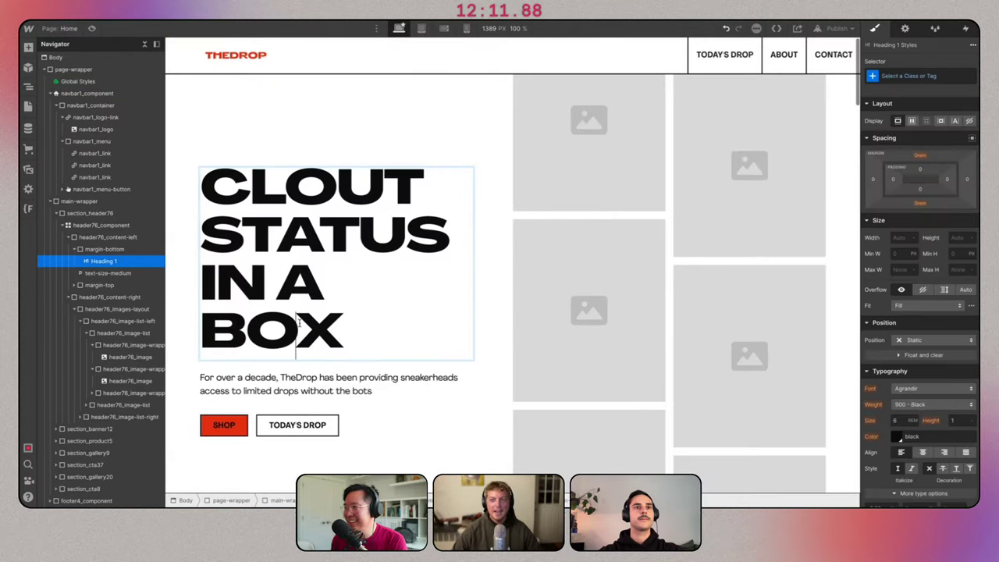
pyautogui.moveTo(337, 331); pyautogui.dragTo(205, 280)
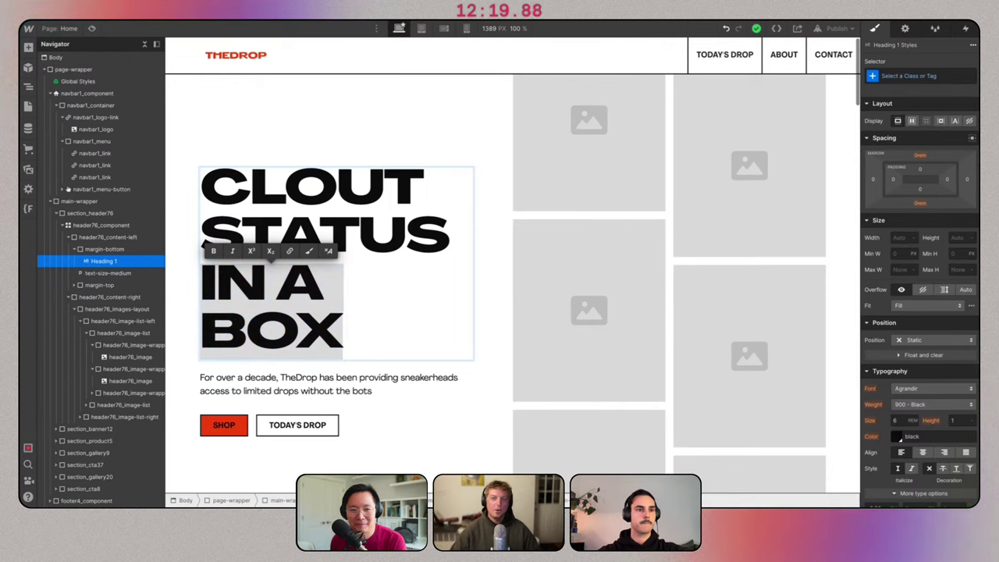
pyautogui.click(309, 250)
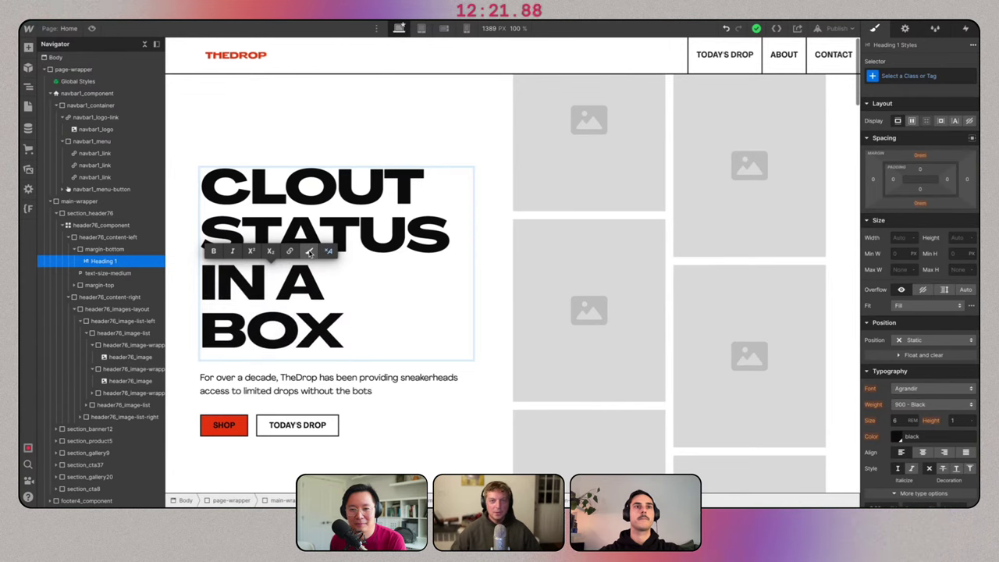
# Give the span the text-style-outline-black class and add a period after BOX.
pyautogui.click(917, 76)
pyautogui.write('te')
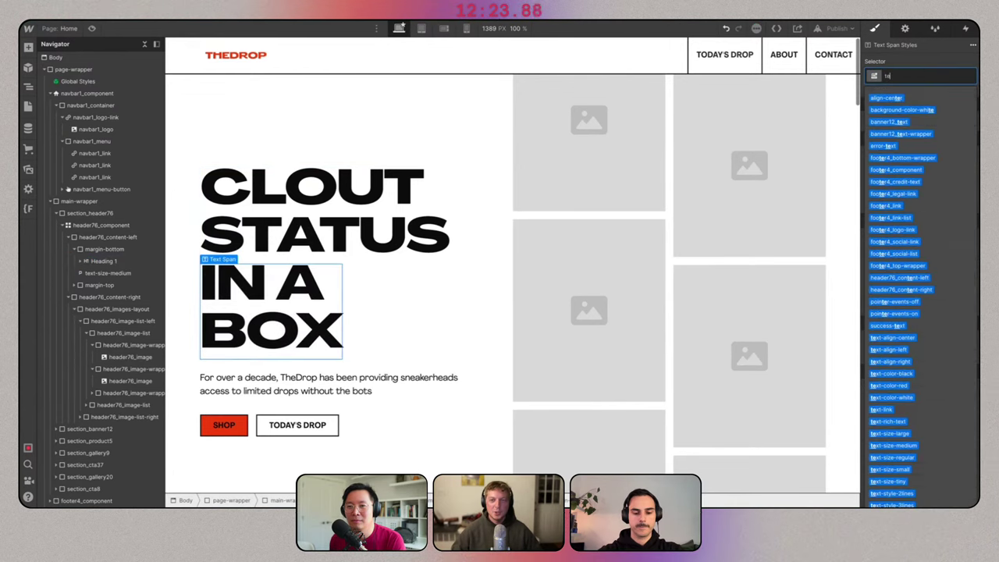
pyautogui.write('xt-outli')
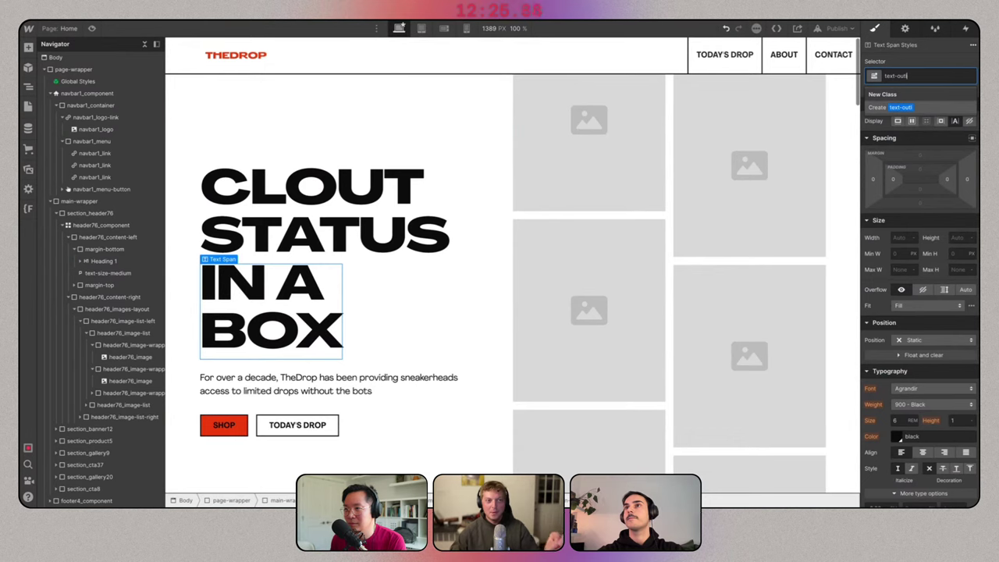
pyautogui.press('BackSpace')
pyautogui.press('BackSpace')
pyautogui.press('BackSpace')
pyautogui.press('BackSpace')
pyautogui.write('style0')
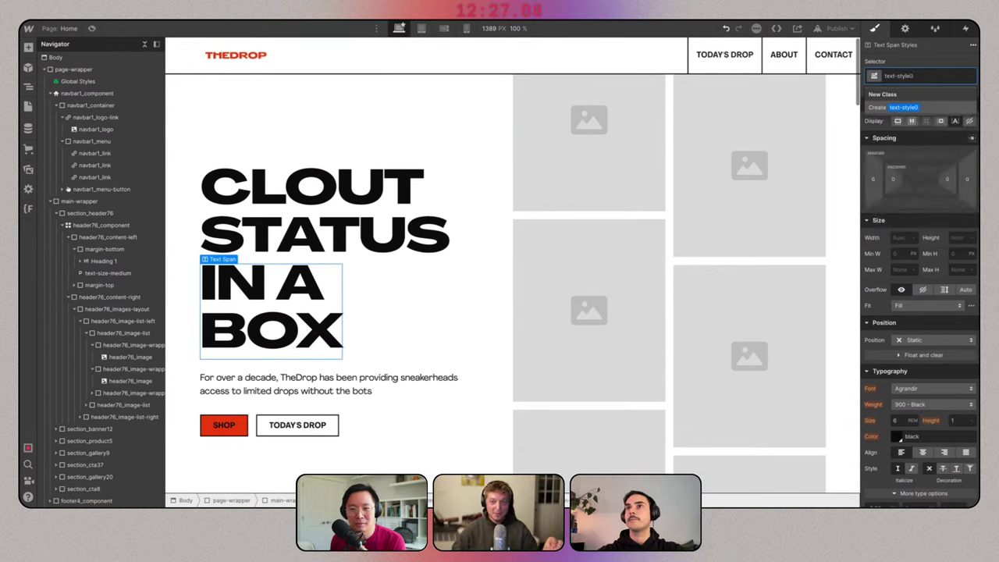
pyautogui.press('BackSpace')
pyautogui.write('-outline-black')
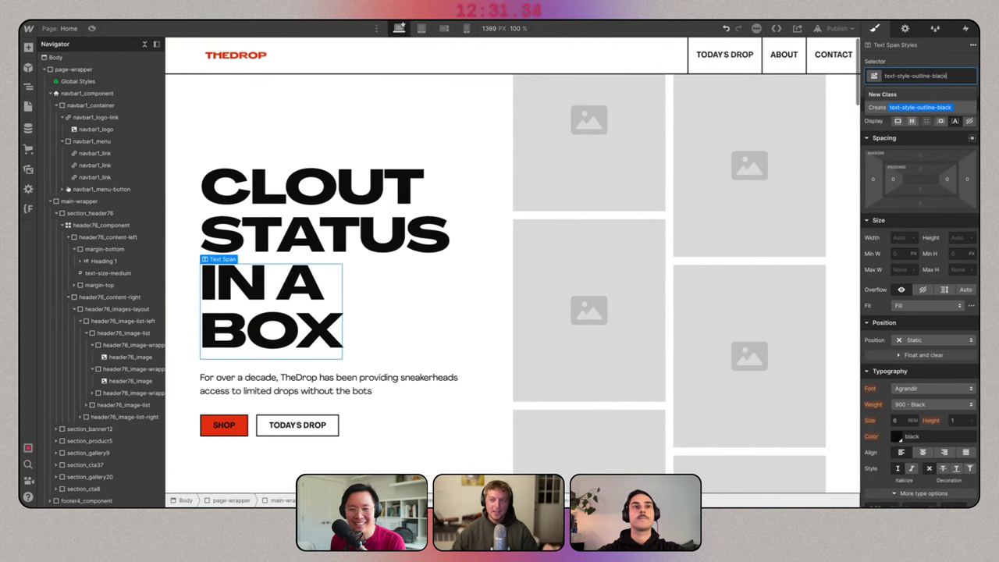
pyautogui.press('Return')
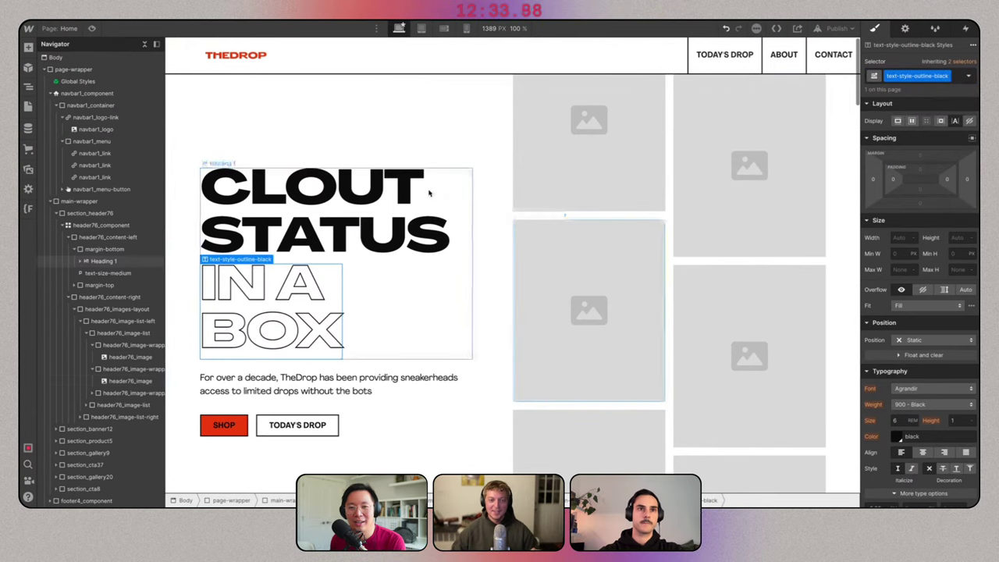
pyautogui.write('.')
pyautogui.click(495, 89)
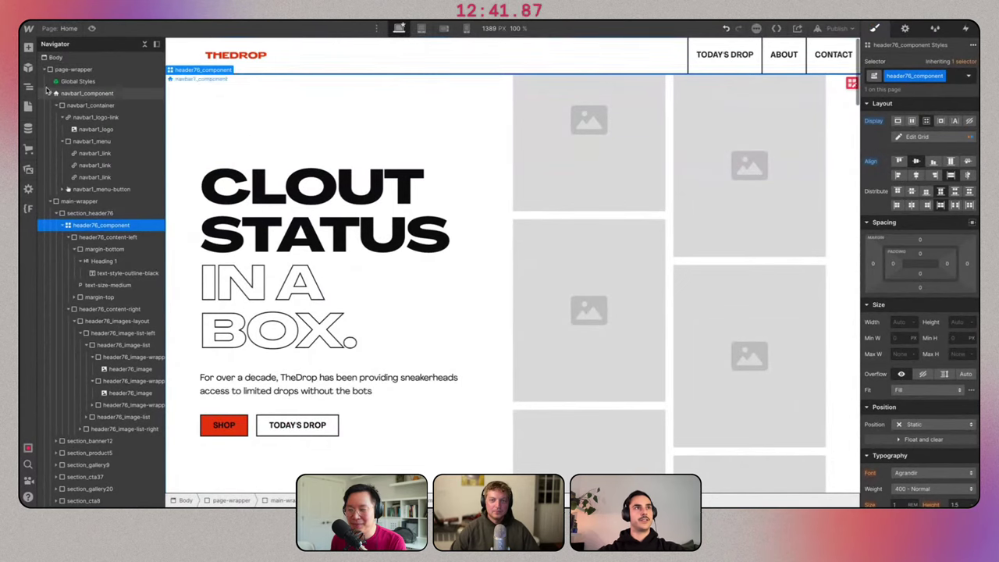
# Add a .text-style-outline-red rule with a 2px #F14210 stroke to the Global Styles code.
pyautogui.click(221, 49)
pyautogui.doubleClick(221, 48)
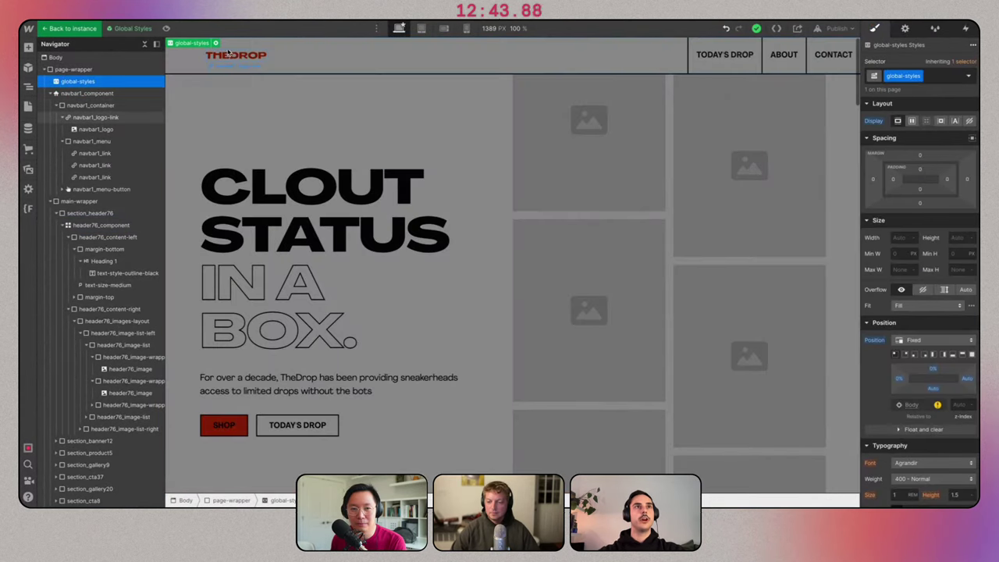
pyautogui.click(216, 43)
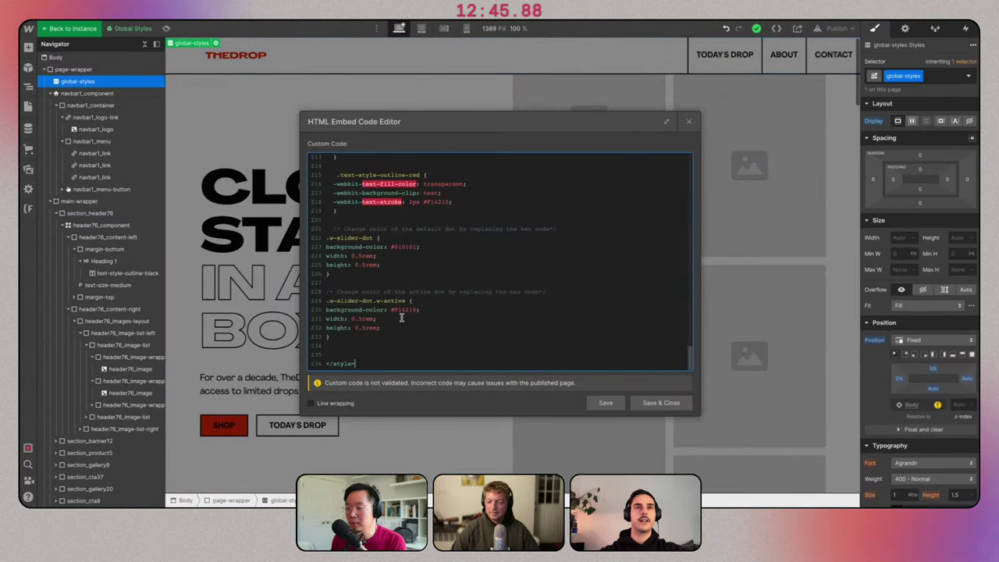
pyautogui.scroll(5, 401, 317)
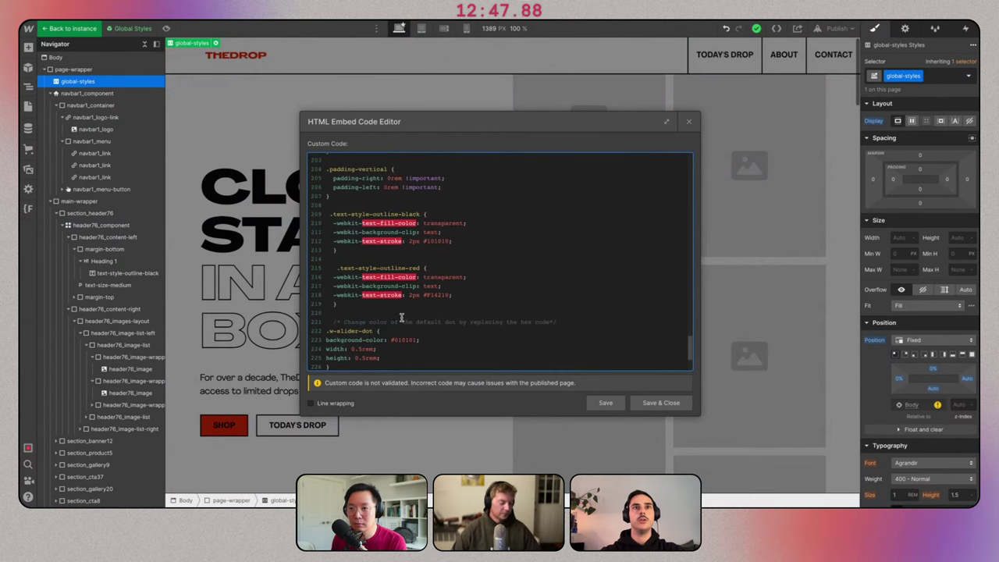
pyautogui.moveTo(395, 253); pyautogui.dragTo(327, 212)
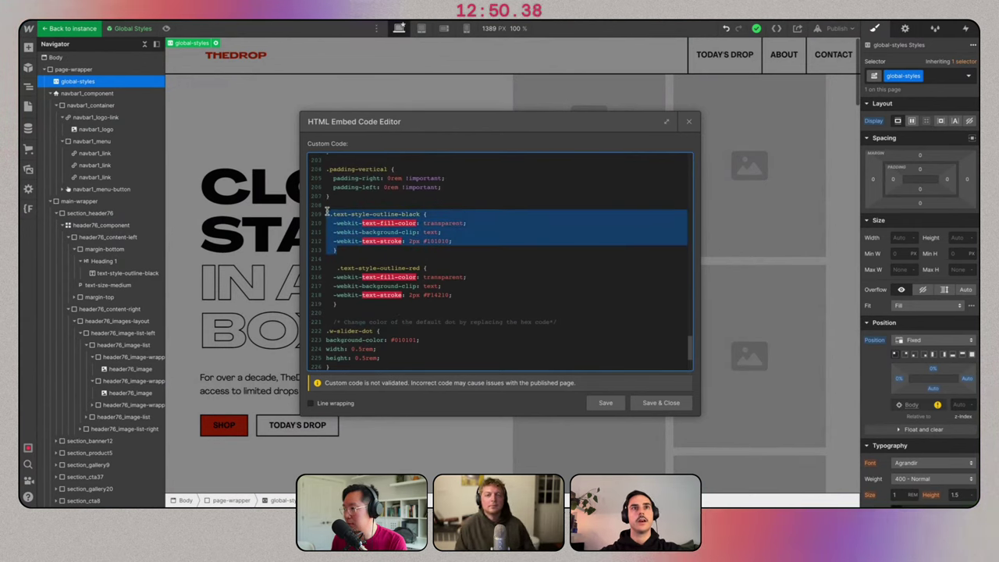
pyautogui.click(436, 224)
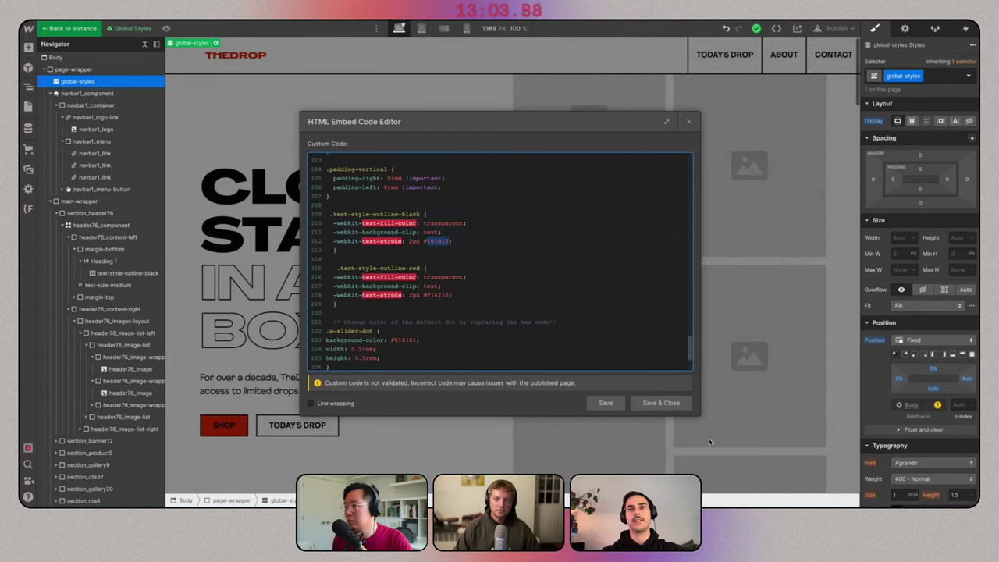
pyautogui.click(671, 404)
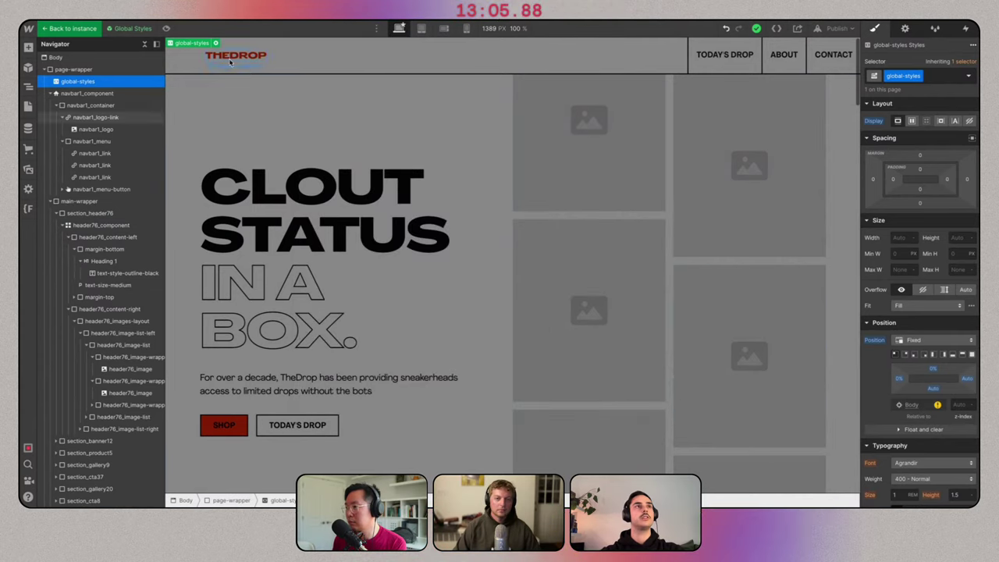
# Preview the page at full width and compare it with the Figma design.
pyautogui.click(91, 29)
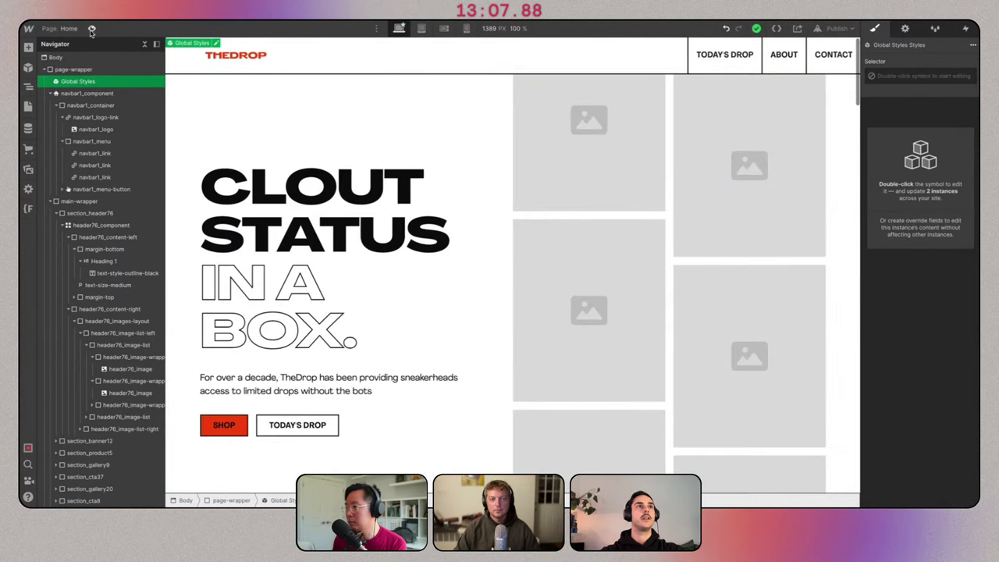
pyautogui.hotkey('shift', 'p')
pyautogui.hotkey('alt', 'Tab')
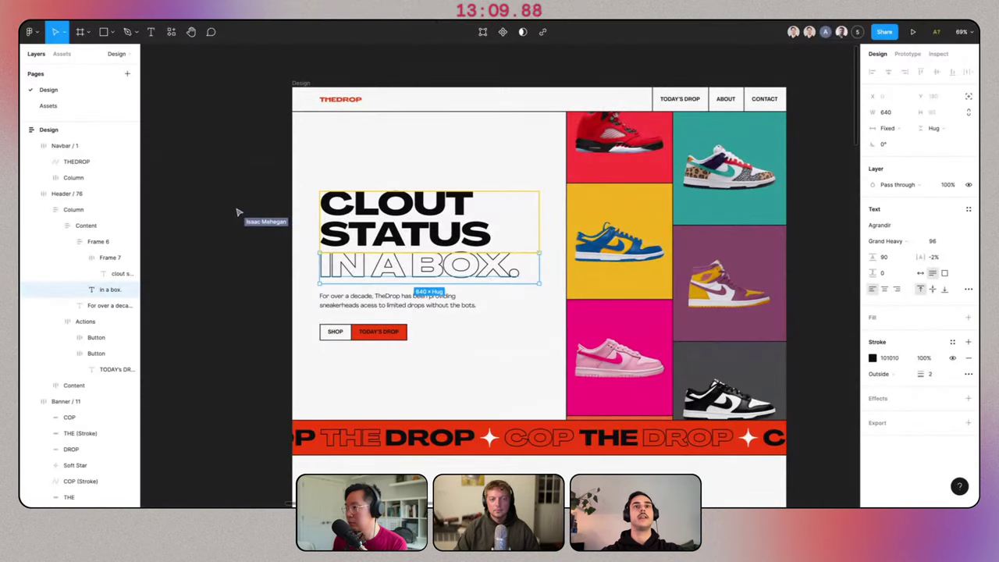
pyautogui.hotkey('alt', 'Tab')
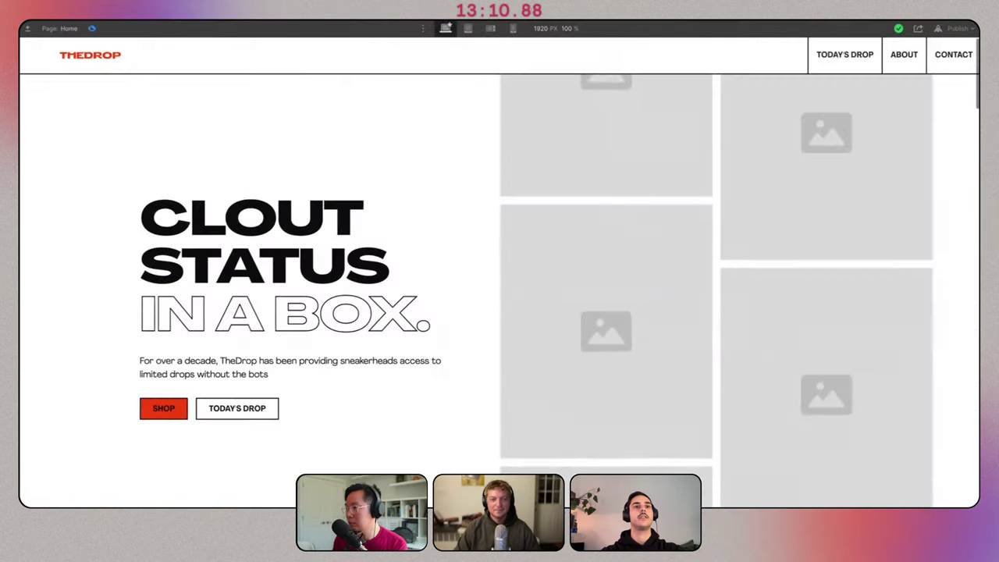
pyautogui.click(91, 29)
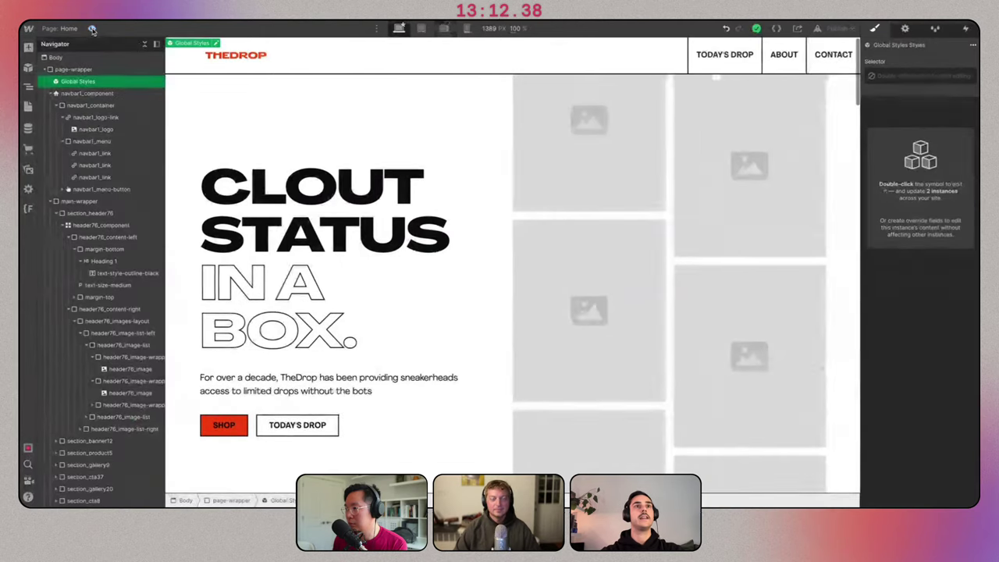
# Recheck the red outline rule in the global styles code, save, and return to the page.
pyautogui.click(216, 43)
pyautogui.click(216, 44)
pyautogui.scroll(3, 402, 304)
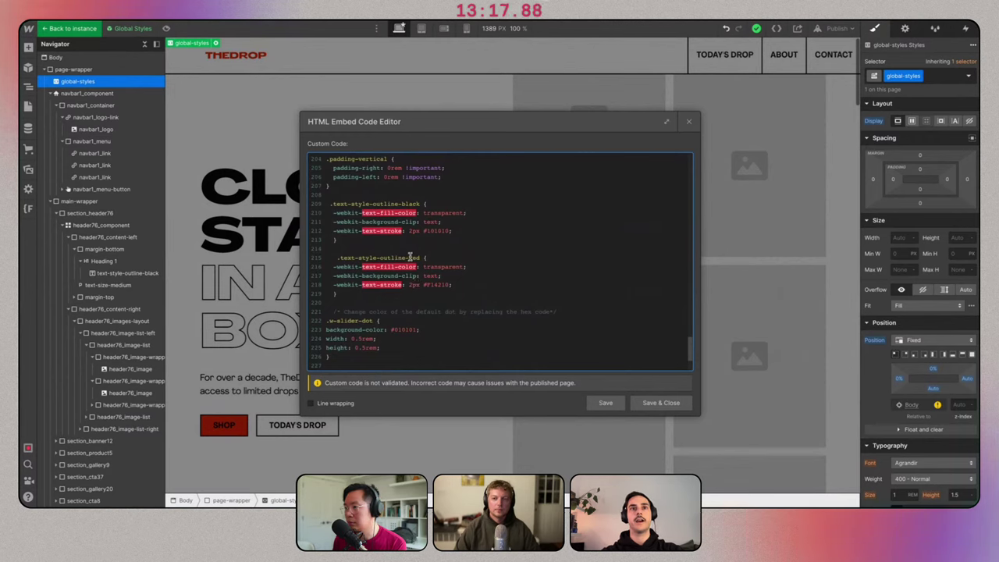
pyautogui.moveTo(451, 284); pyautogui.dragTo(323, 257)
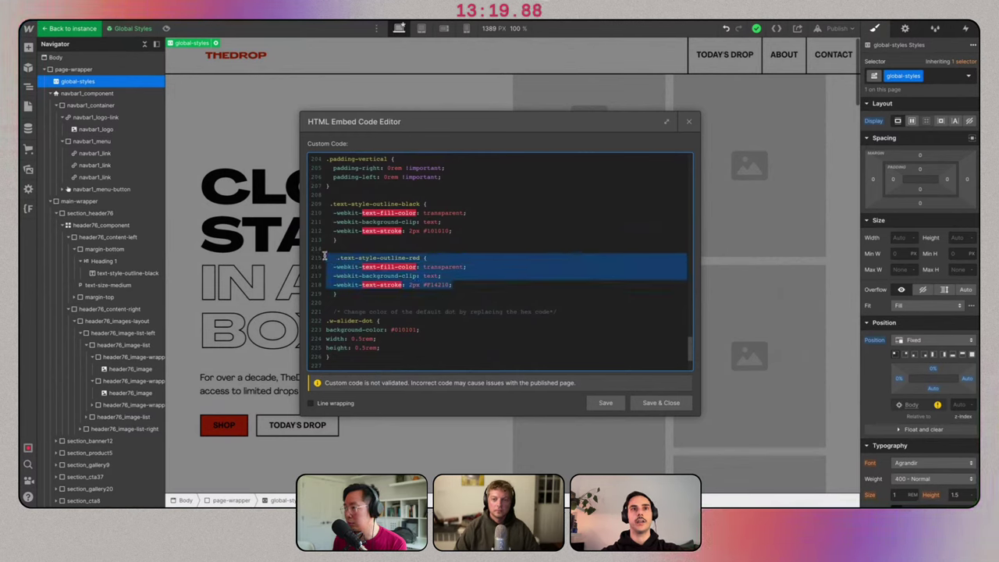
pyautogui.click(661, 403)
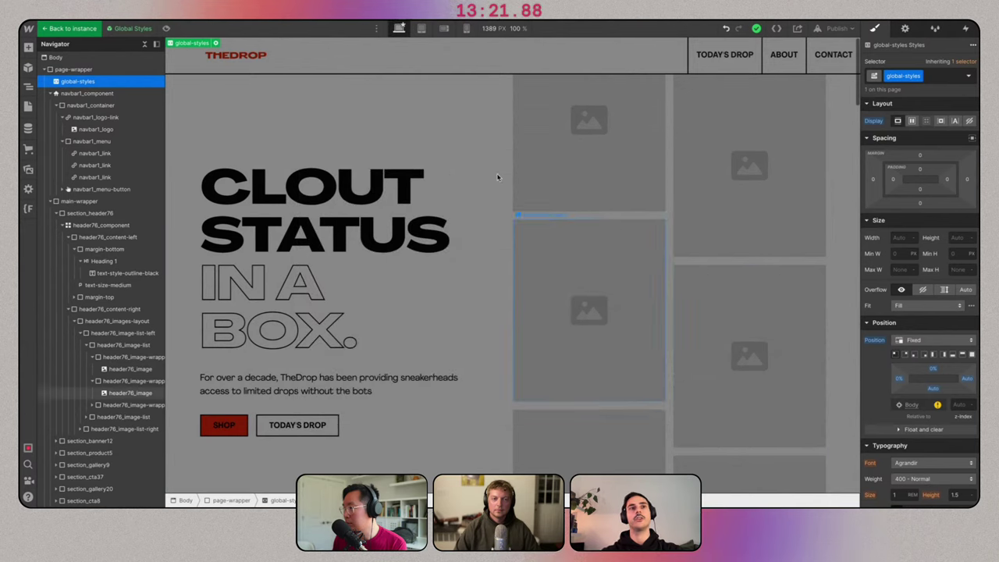
pyautogui.click(71, 28)
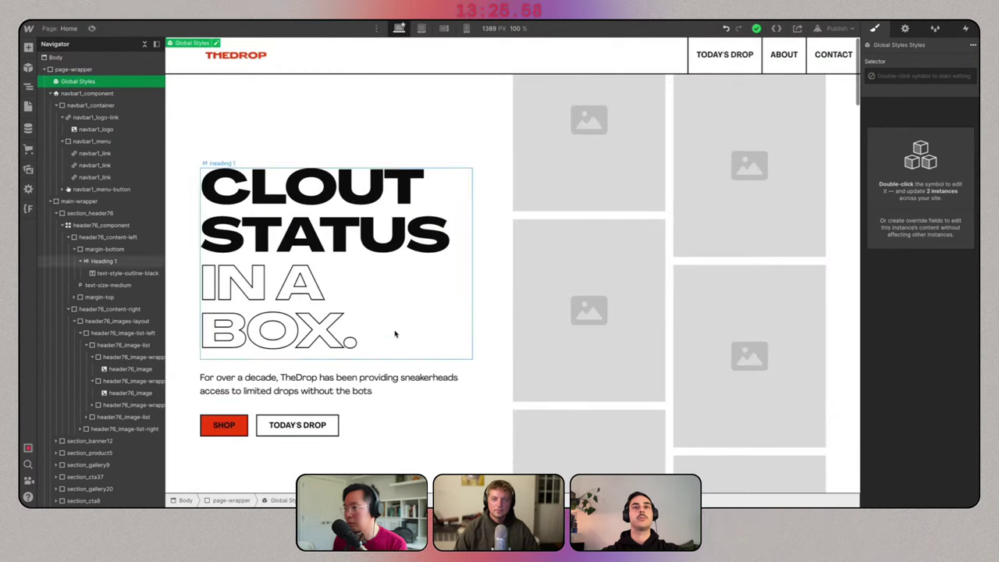
# Set the hero images layout grid's gap to 0.
pyautogui.click(667, 217)
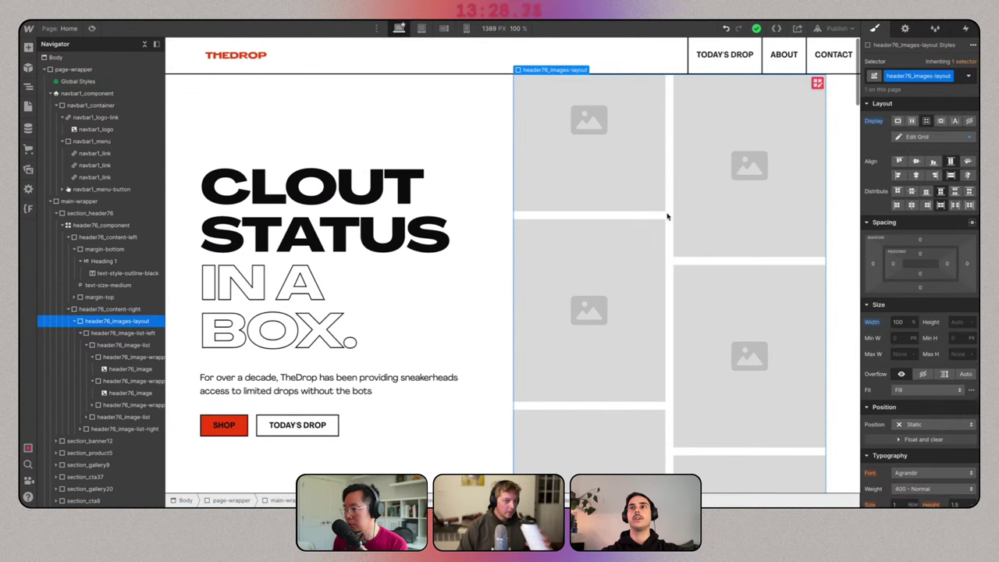
pyautogui.click(945, 137)
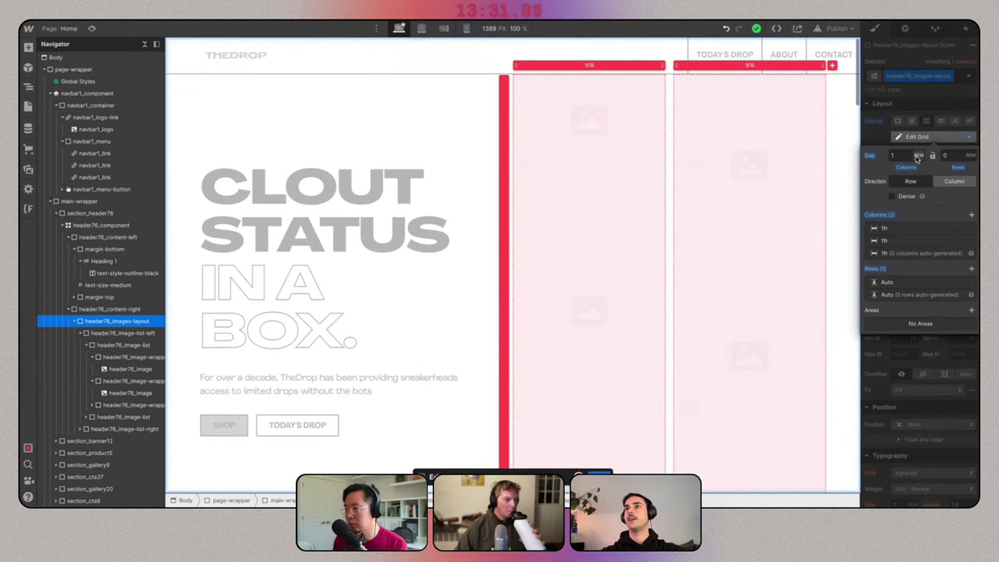
pyautogui.write('0')
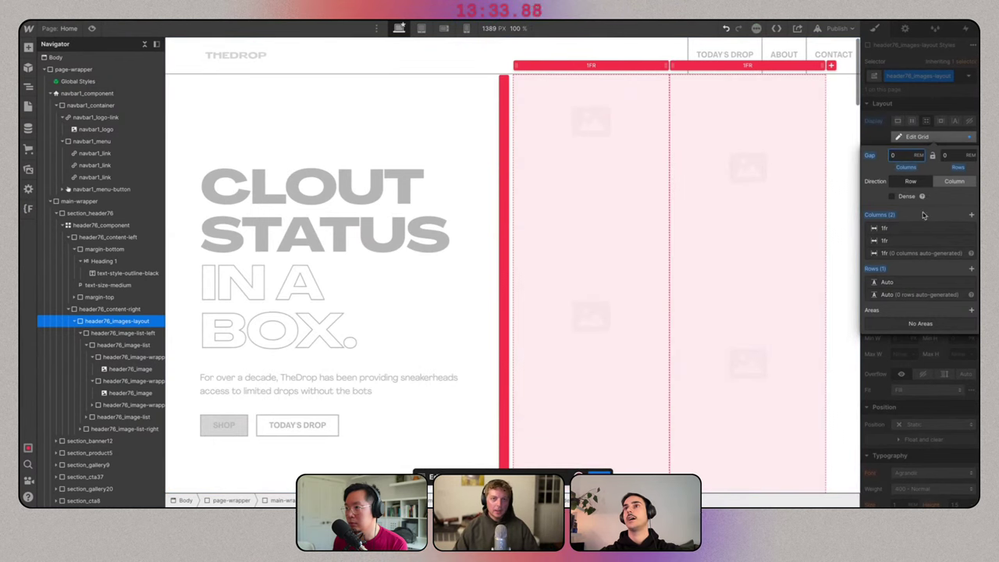
pyautogui.press('Escape')
# Set the left column image list's column and row gaps to 0.
pyautogui.click(610, 230)
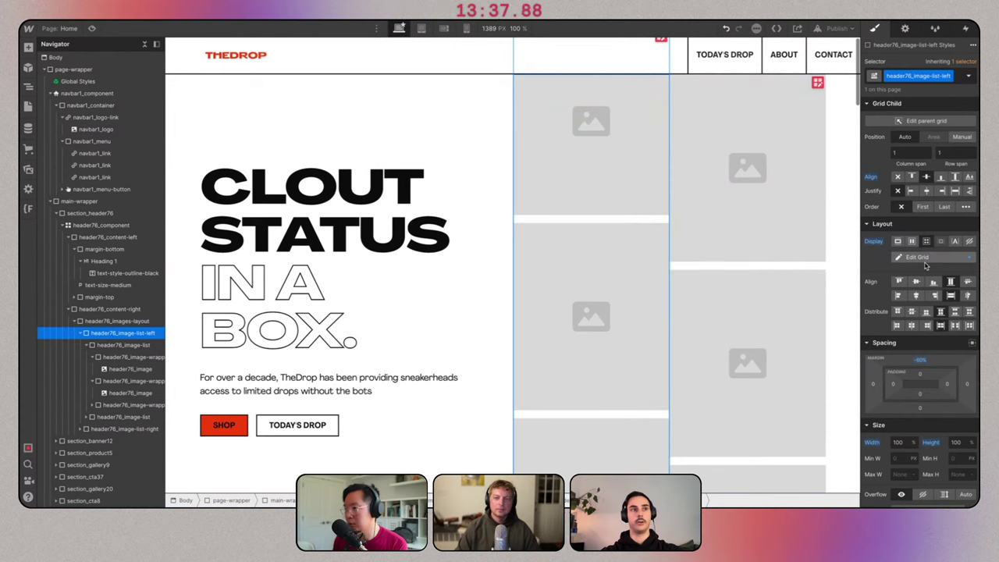
pyautogui.click(921, 259)
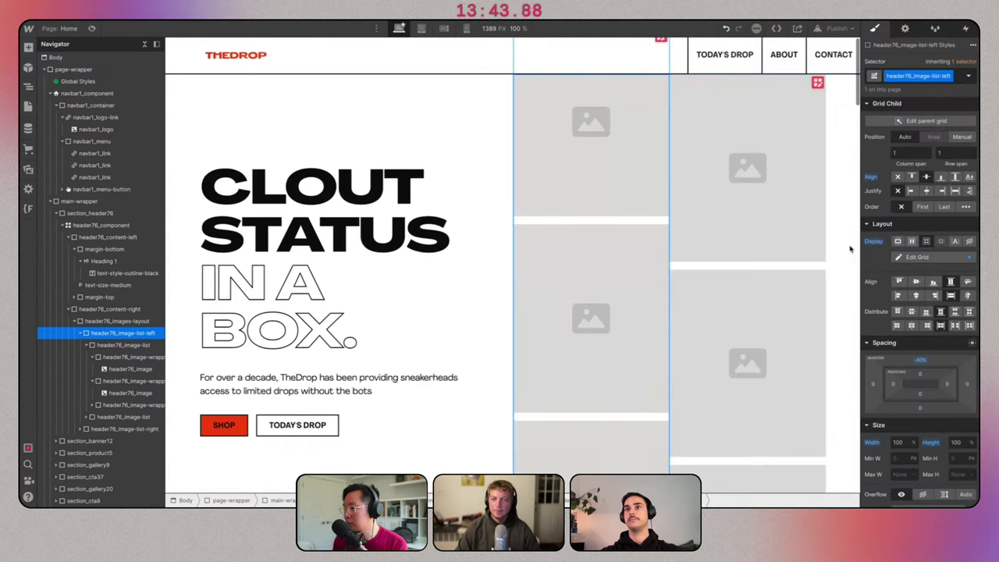
pyautogui.press('Escape')
pyautogui.click(126, 346)
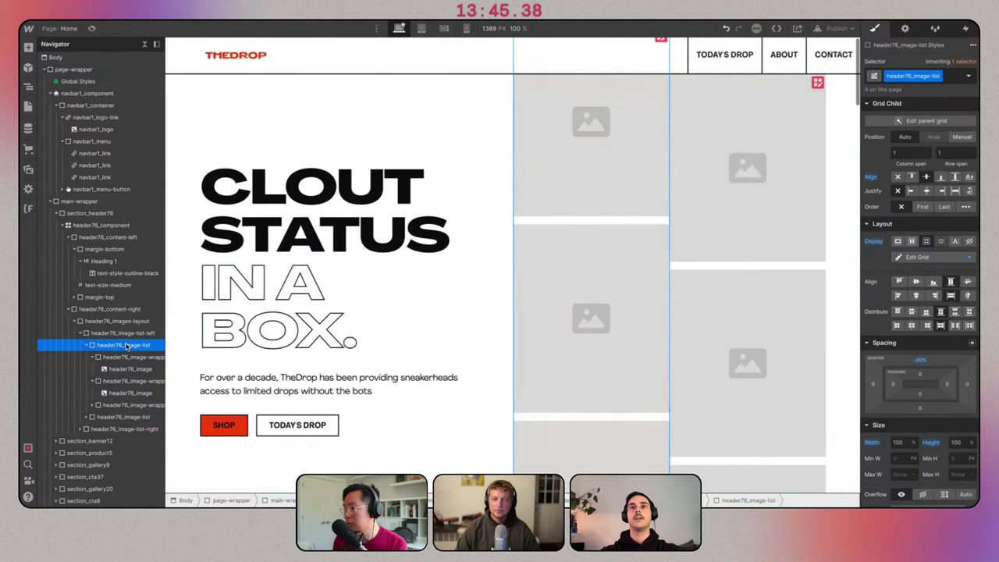
pyautogui.click(945, 257)
pyautogui.click(894, 275)
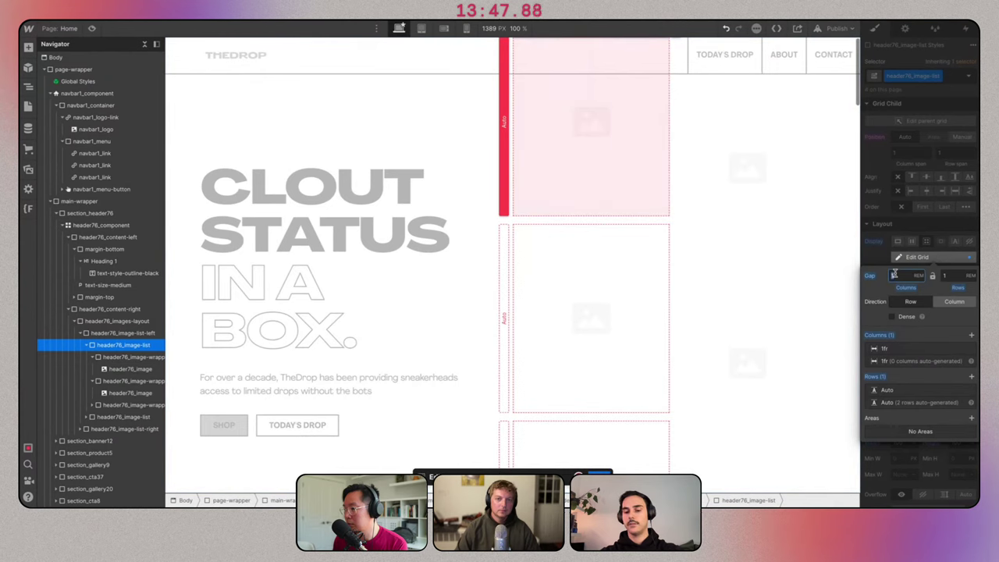
pyautogui.write('0')
pyautogui.press('Tab')
pyautogui.write('0')
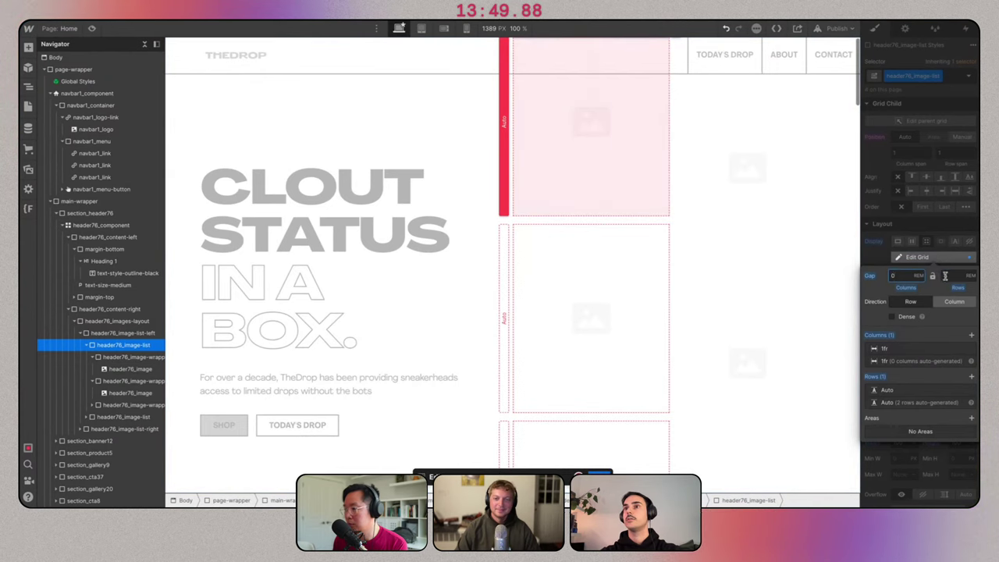
pyautogui.press('Escape')
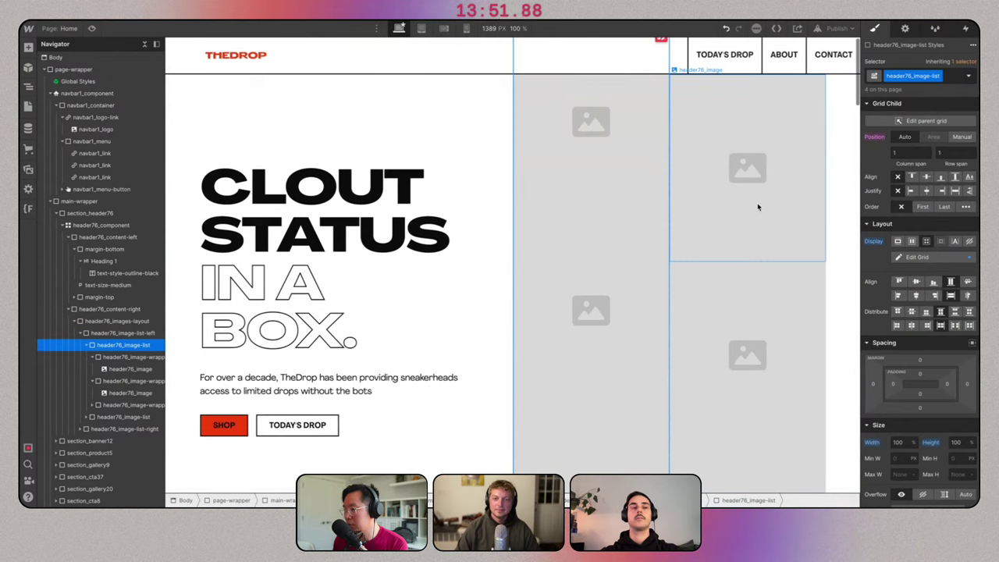
# Collapse the image list and left column in the layer tree, then select the right content column.
pyautogui.scroll(-2, 554, 257)
pyautogui.scroll(2, 588, 240)
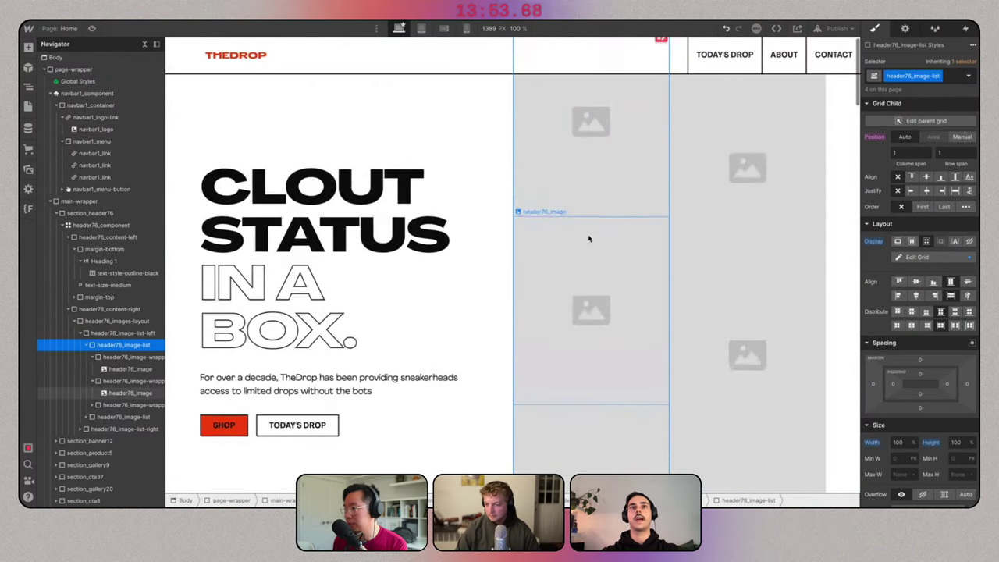
pyautogui.click(86, 346)
pyautogui.click(80, 333)
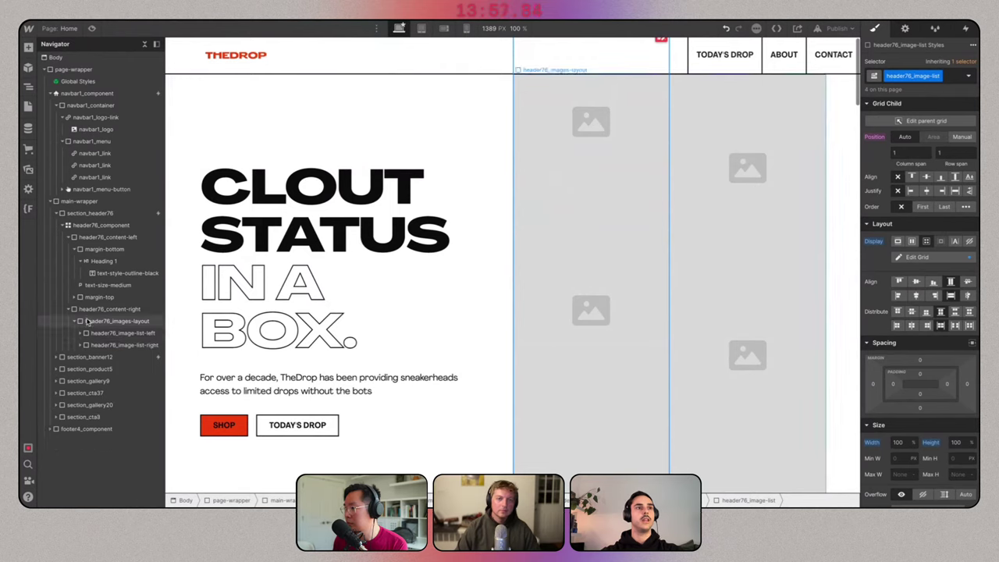
pyautogui.click(88, 322)
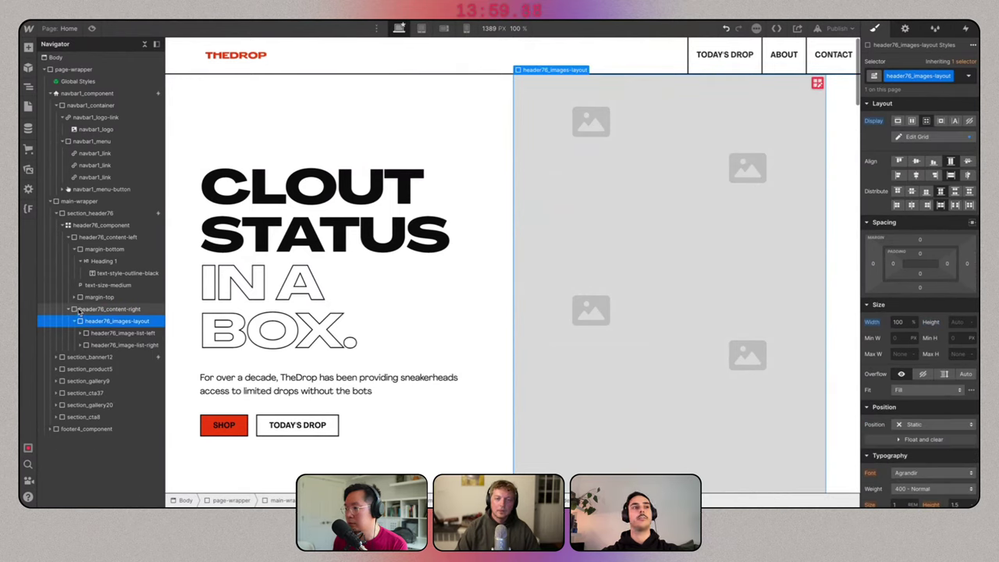
pyautogui.click(78, 310)
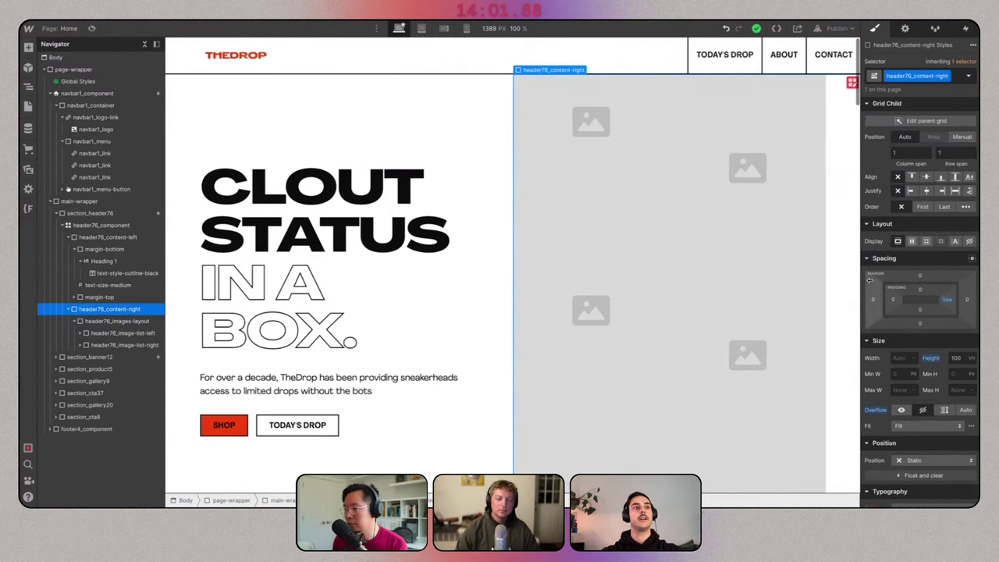
# Set the hero content column's right padding to 0, checking it against the Figma design.
pyautogui.click(948, 302)
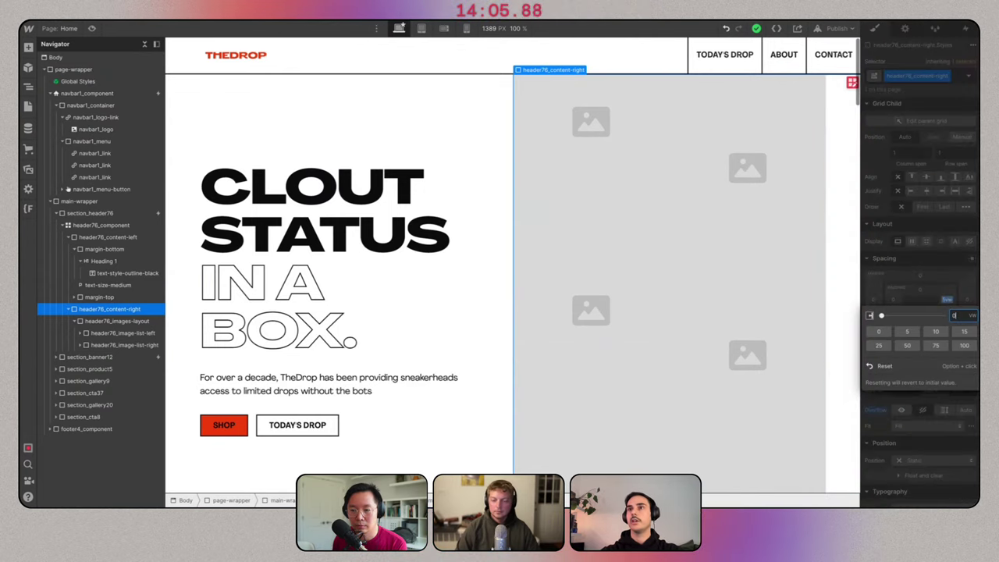
pyautogui.write('0')
pyautogui.press('Return')
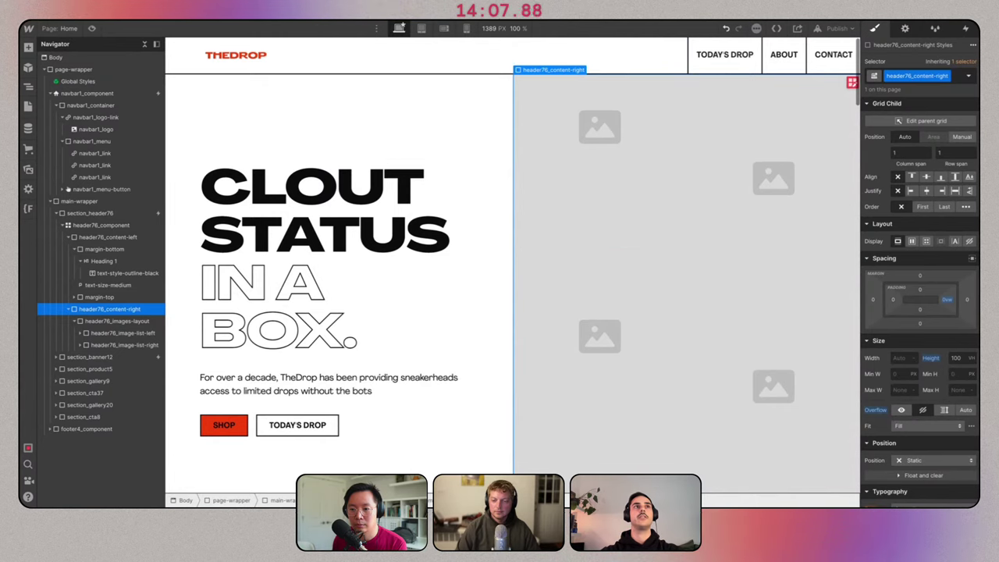
pyautogui.press('super+Tab')
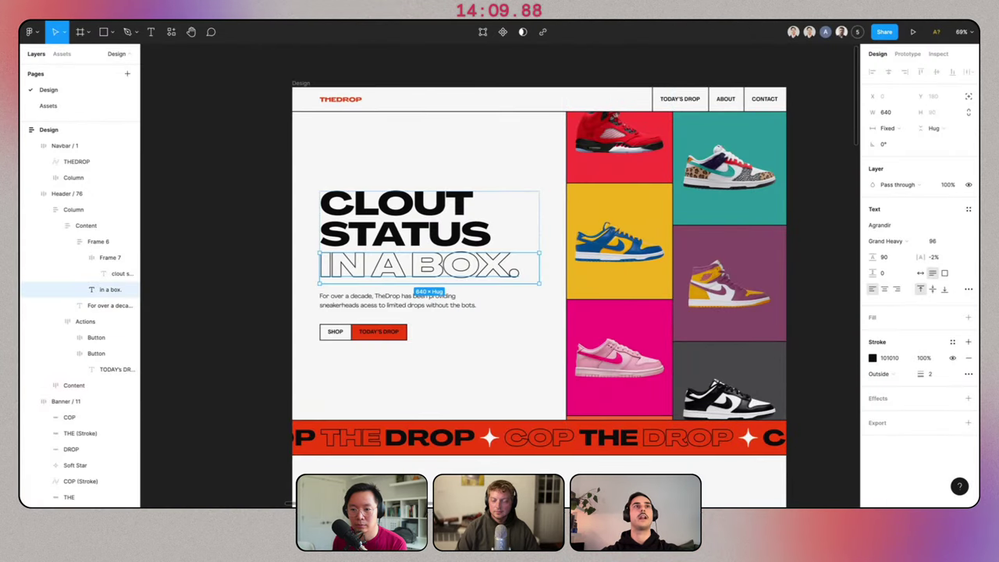
pyautogui.press('super+Tab')
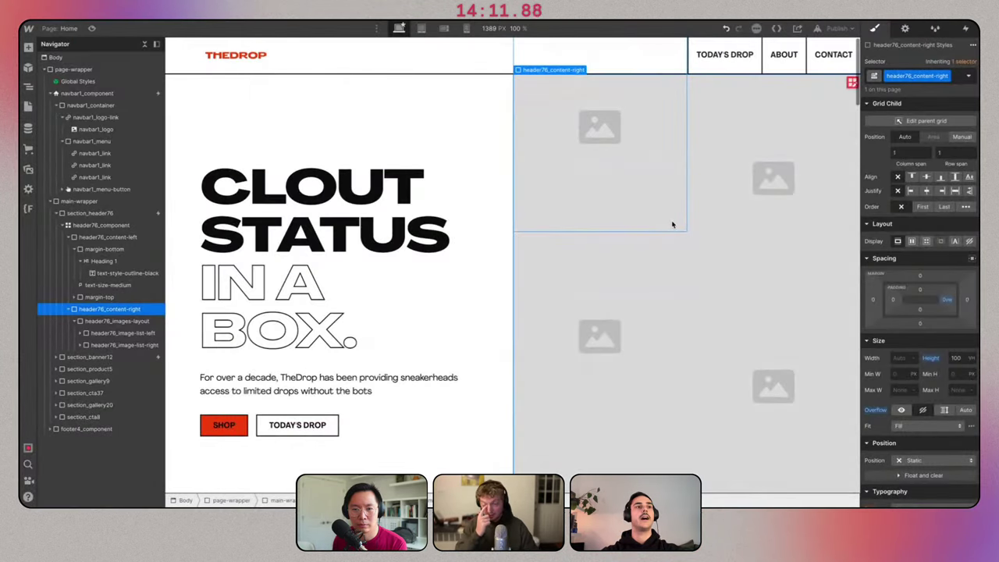
# Give the hero image wrapper a solid border in the saved near-black #101010.
pyautogui.click(673, 225)
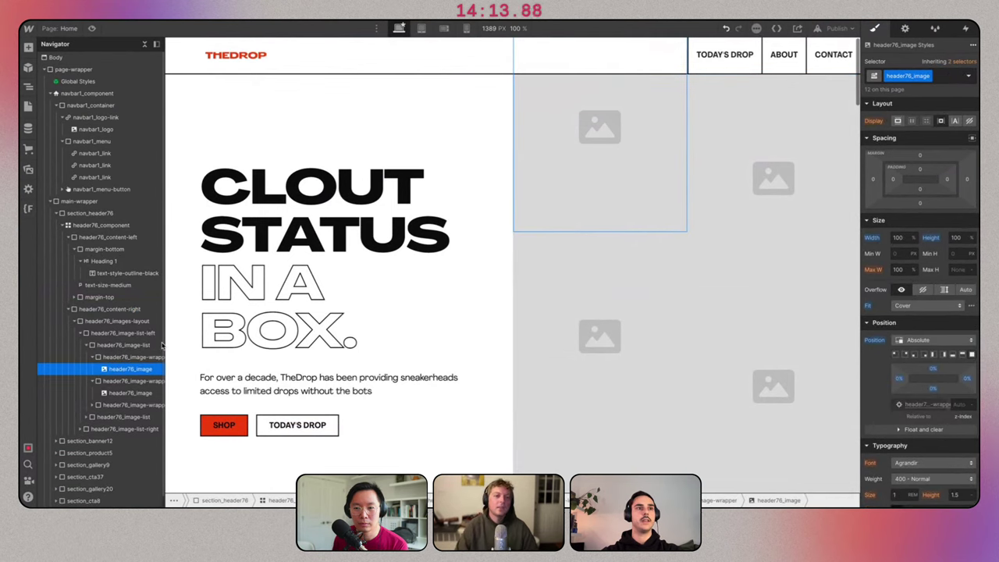
pyautogui.moveTo(162, 341); pyautogui.dragTo(200, 341)
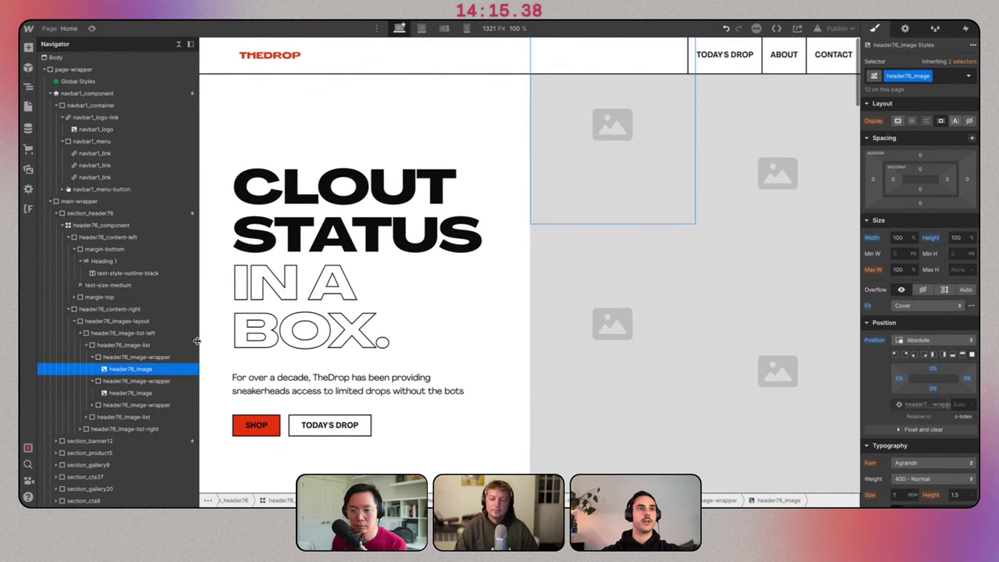
pyautogui.click(144, 358)
pyautogui.scroll(-8, 959, 397)
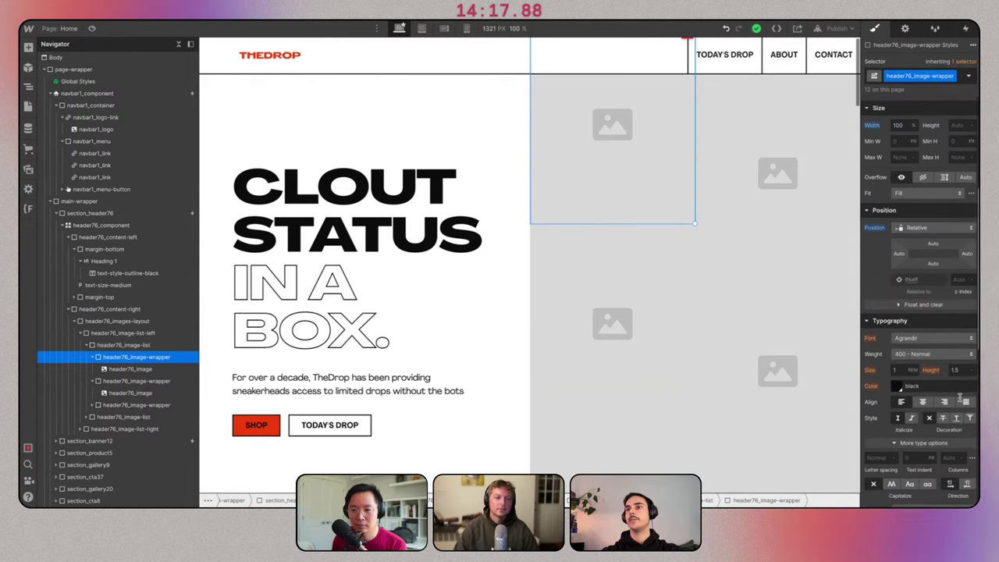
pyautogui.scroll(-2, 960, 397)
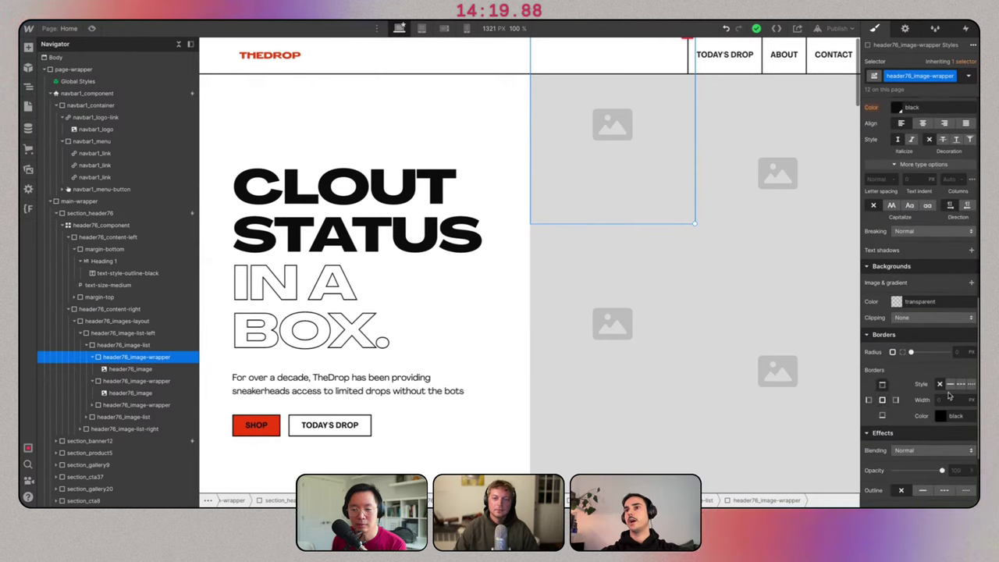
pyautogui.click(951, 386)
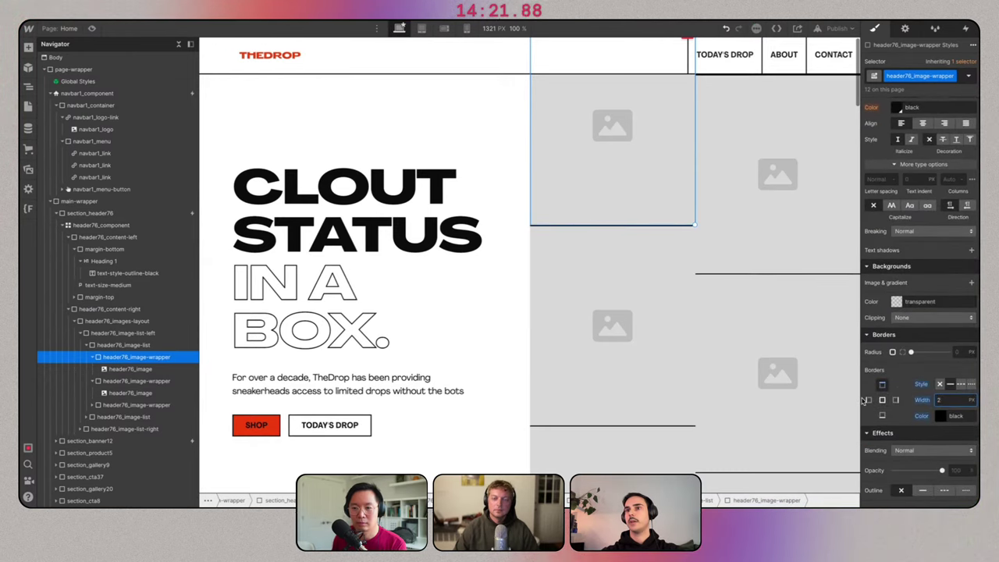
pyautogui.click(942, 417)
pyautogui.click(897, 409)
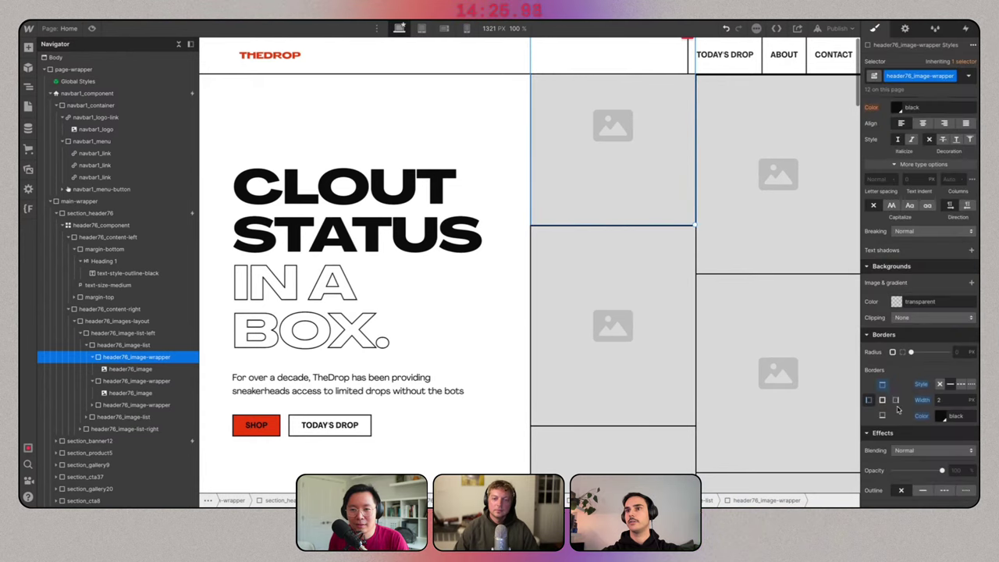
pyautogui.click(942, 416)
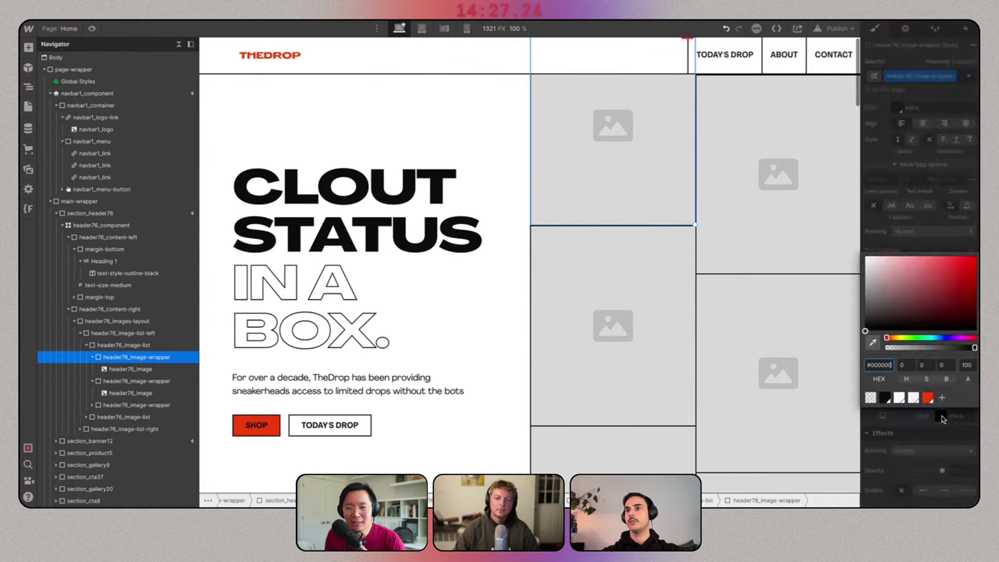
pyautogui.click(882, 399)
pyautogui.click(658, 176)
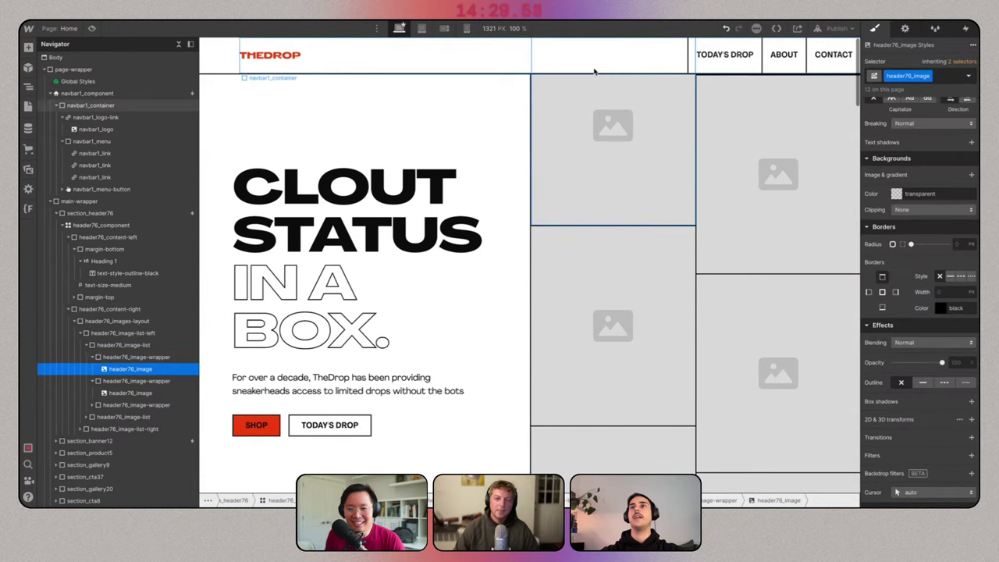
# Replace the three left placeholders with the red, blue-yellow and pink sneaker photos.
pyautogui.click(906, 29)
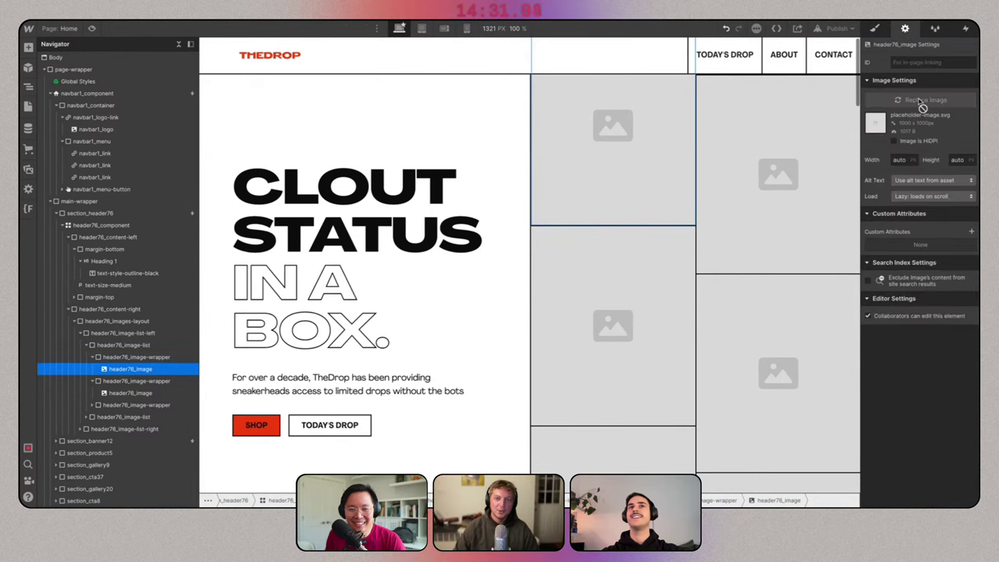
pyautogui.click(921, 102)
pyautogui.click(100, 419)
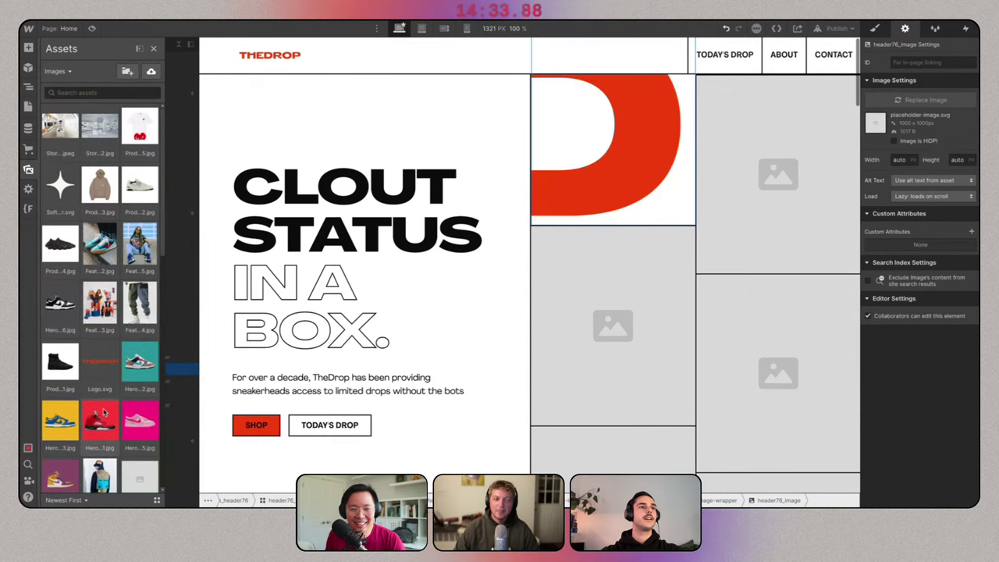
pyautogui.click(608, 306)
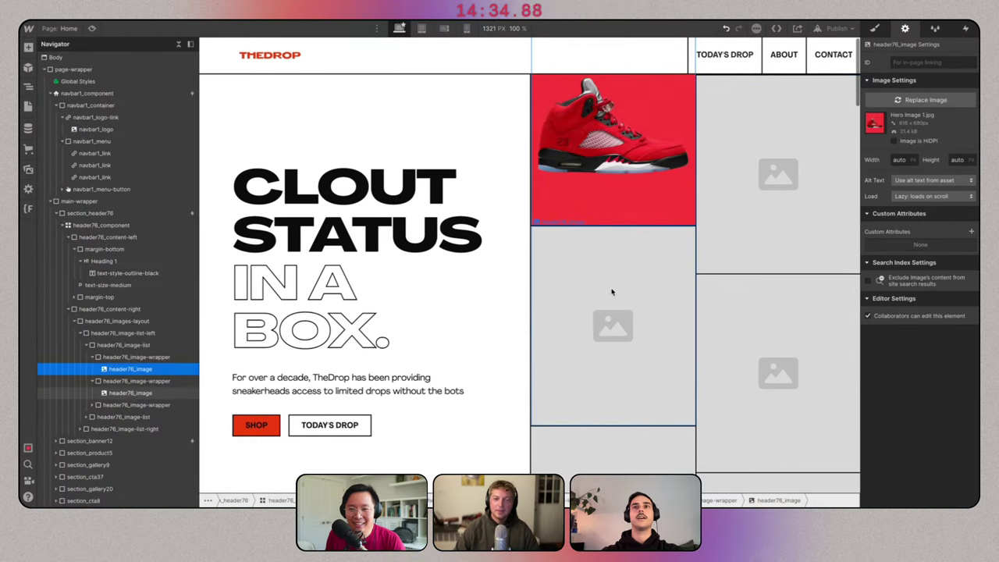
pyautogui.click(921, 99)
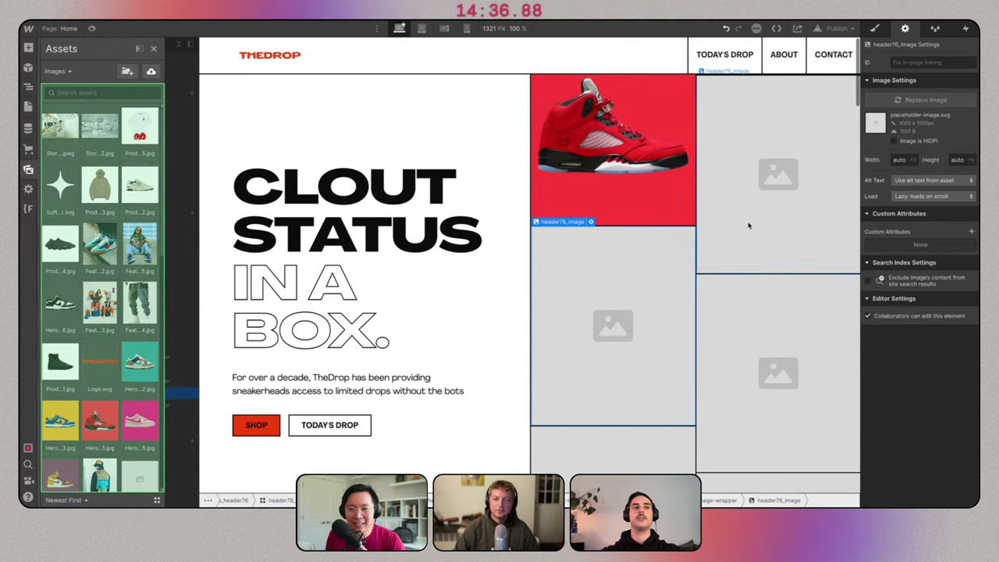
pyautogui.click(60, 420)
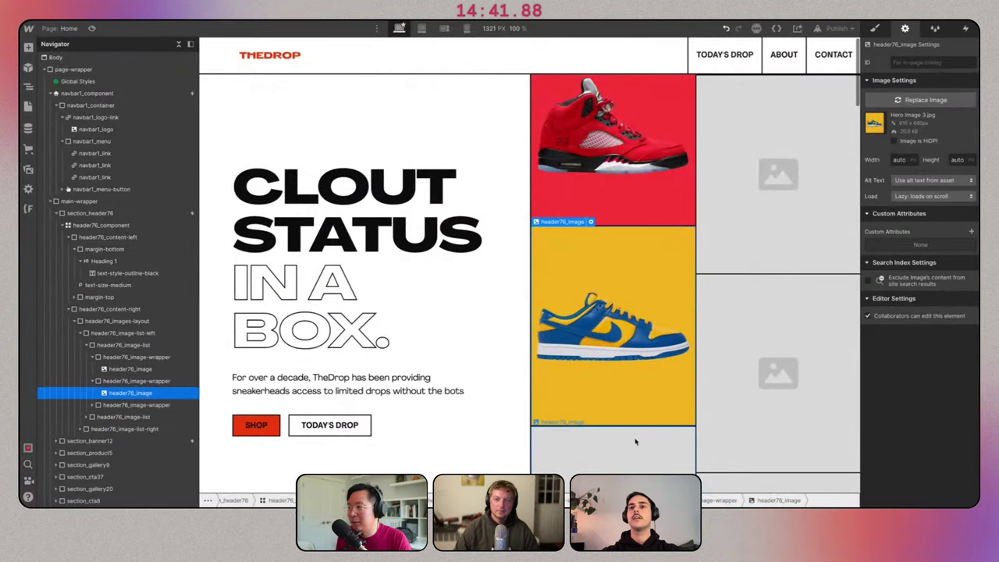
pyautogui.click(635, 441)
pyautogui.click(944, 101)
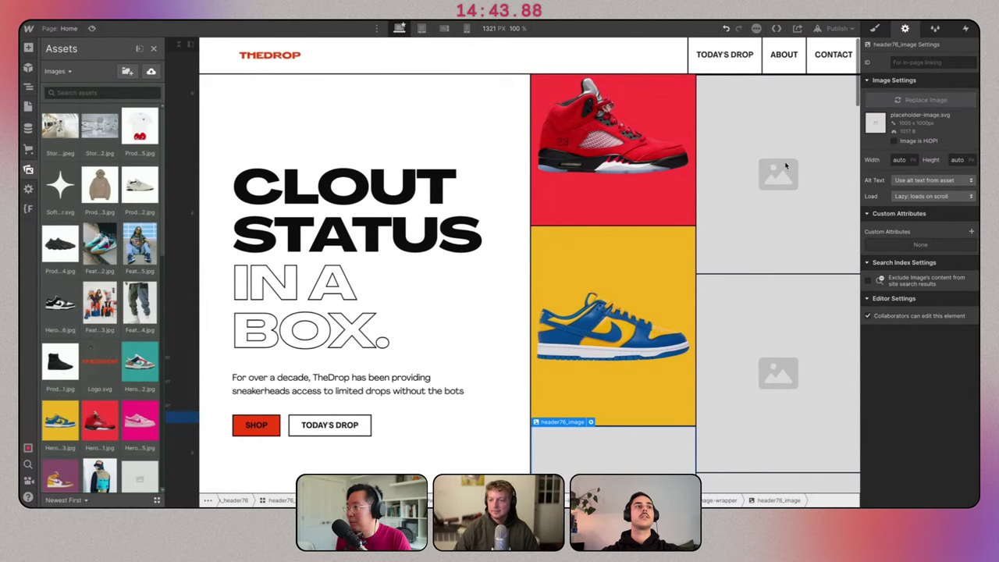
pyautogui.click(91, 382)
pyautogui.click(136, 415)
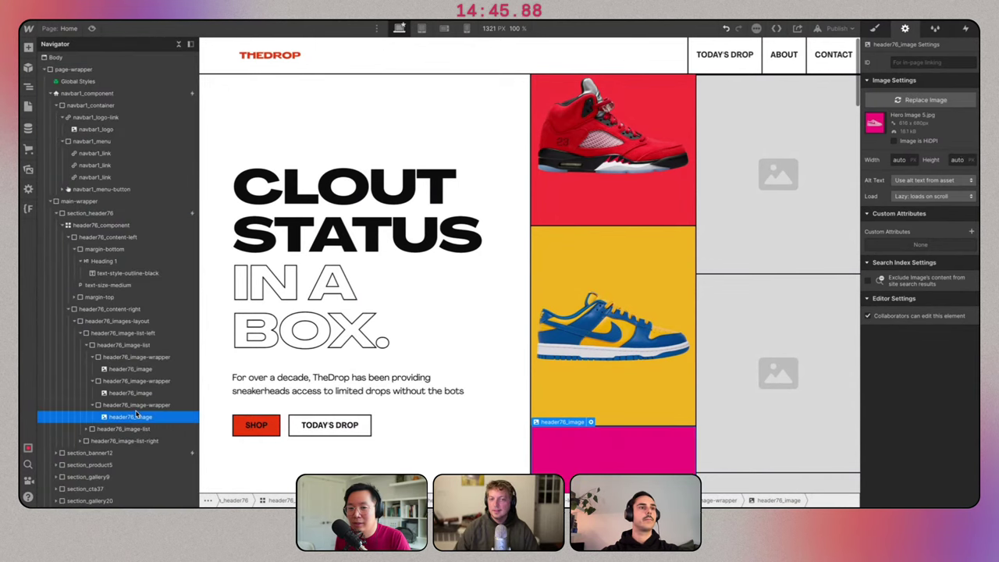
# Delete the empty second image list in the left column, then restore it with undo.
pyautogui.click(87, 347)
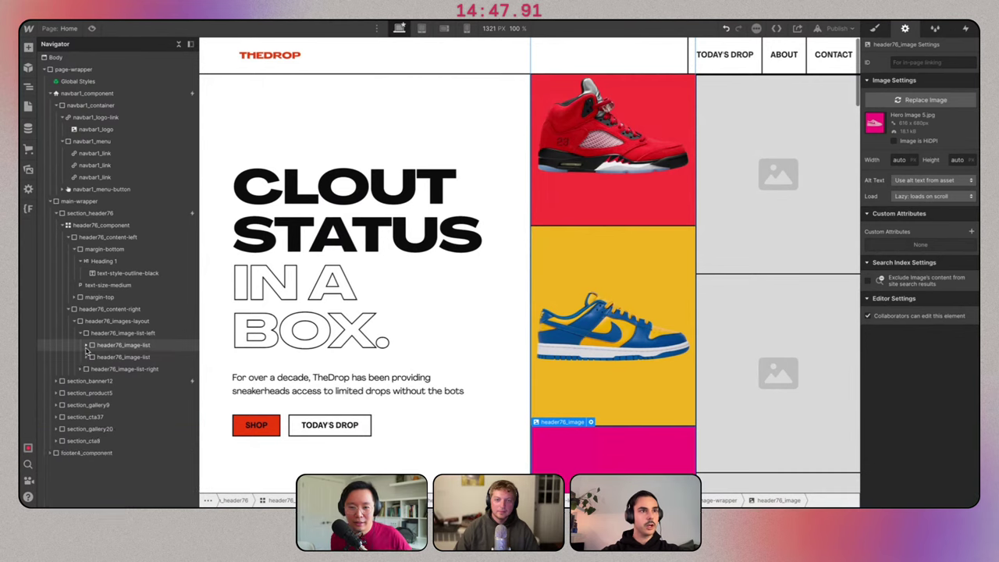
pyautogui.click(134, 357)
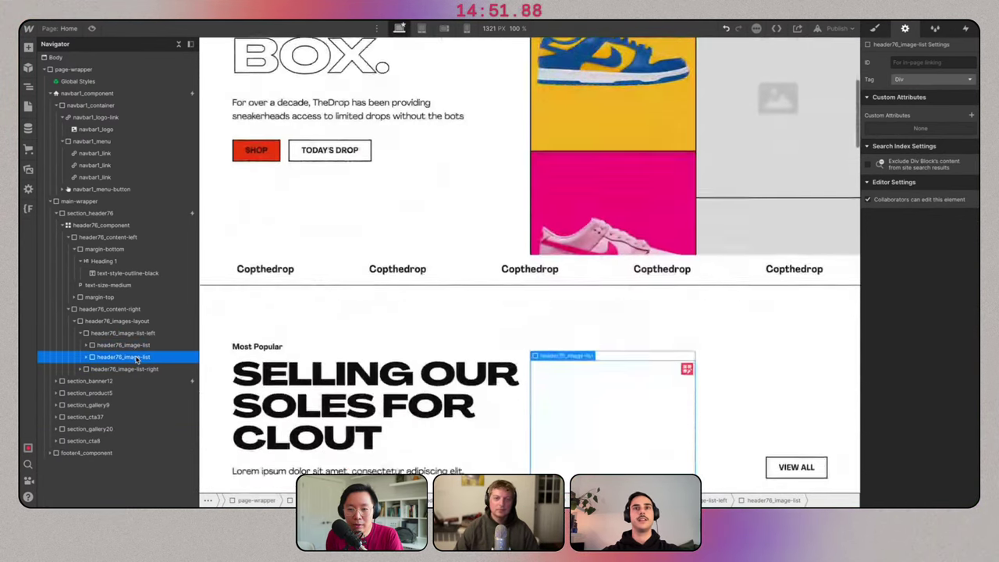
pyautogui.press('Delete')
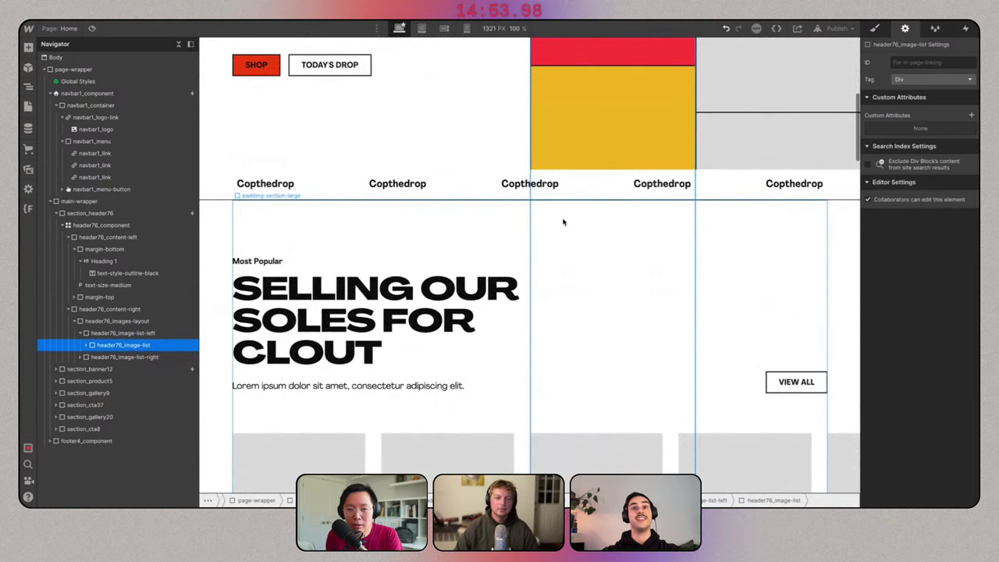
pyautogui.scroll(4, 563, 223)
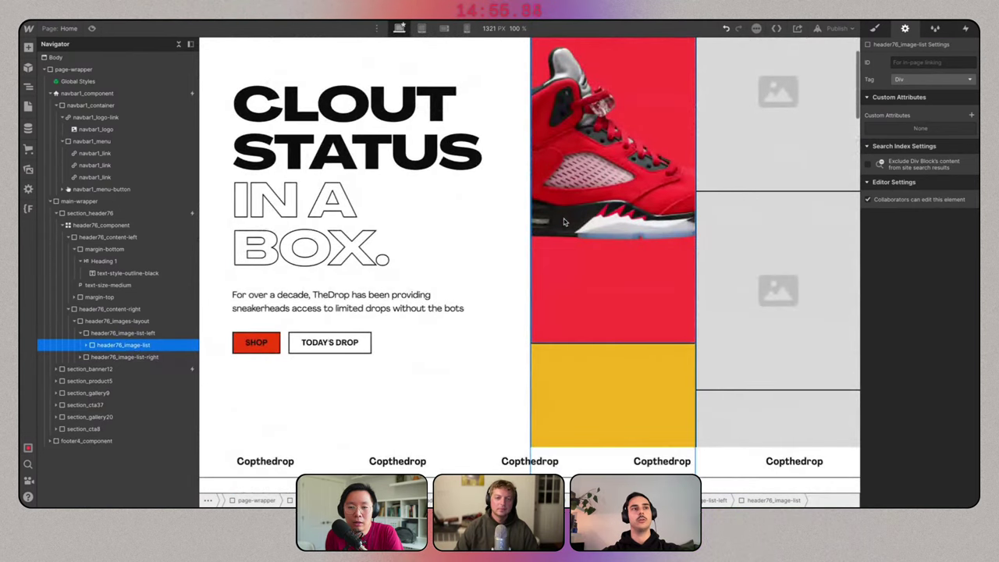
pyautogui.hotkey('ctrl', 'z')
pyautogui.scroll(-2, 574, 250)
pyautogui.scroll(2, 574, 251)
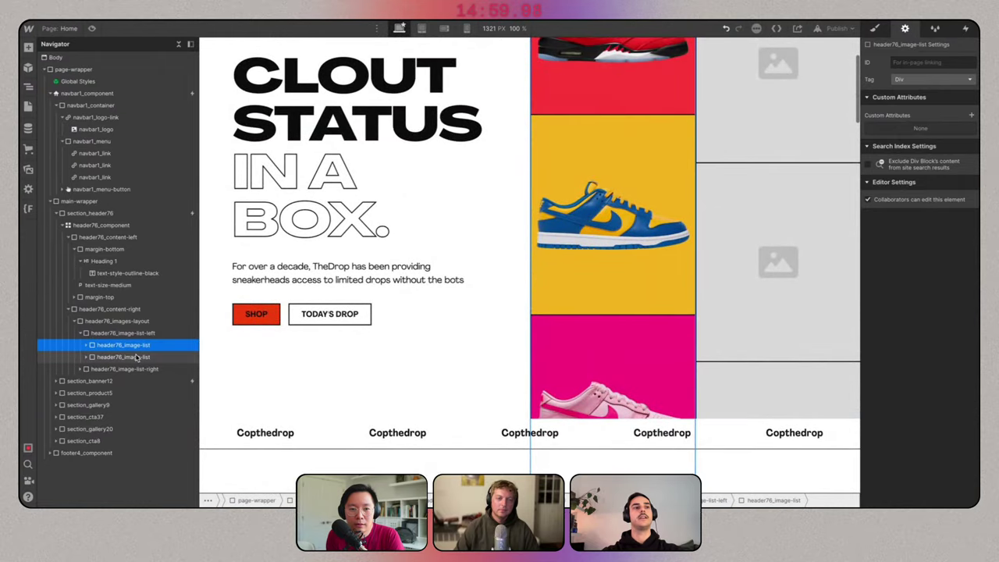
pyautogui.scroll(2, 836, 188)
# Put the teal sneaker in the top right image and the purple Jordan below it.
pyautogui.click(794, 164)
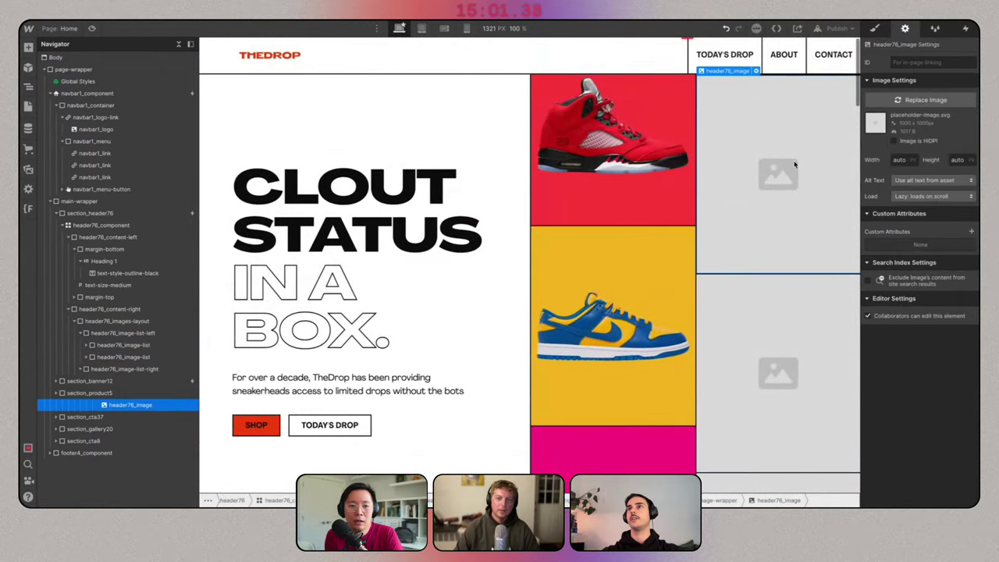
pyautogui.click(933, 105)
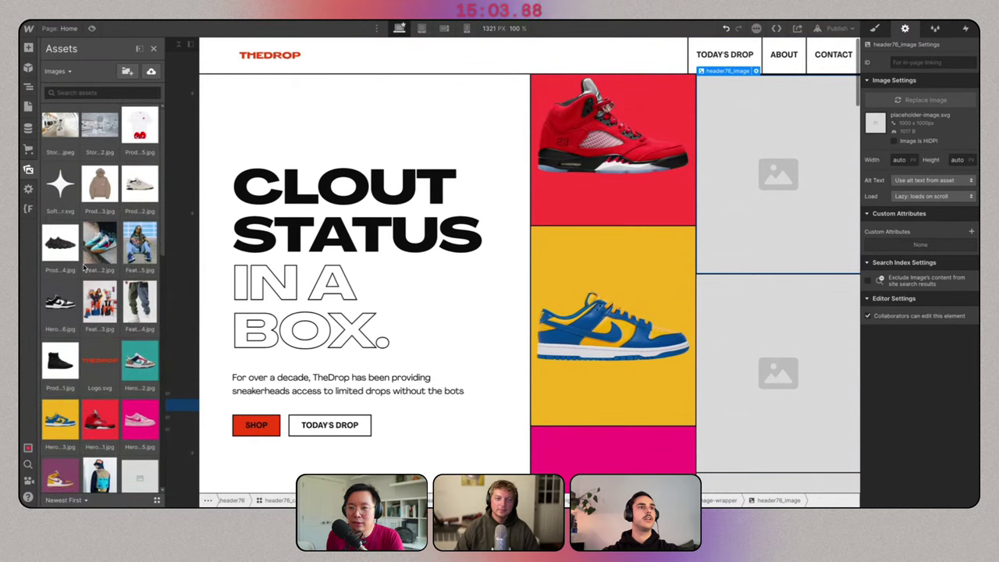
pyautogui.scroll(-2, 86, 270)
pyautogui.click(140, 284)
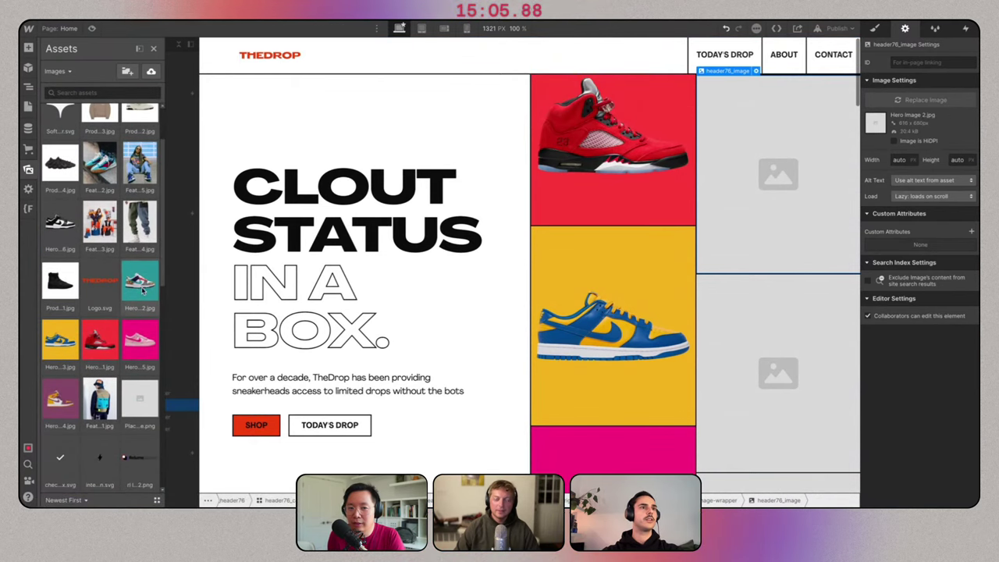
pyautogui.click(781, 344)
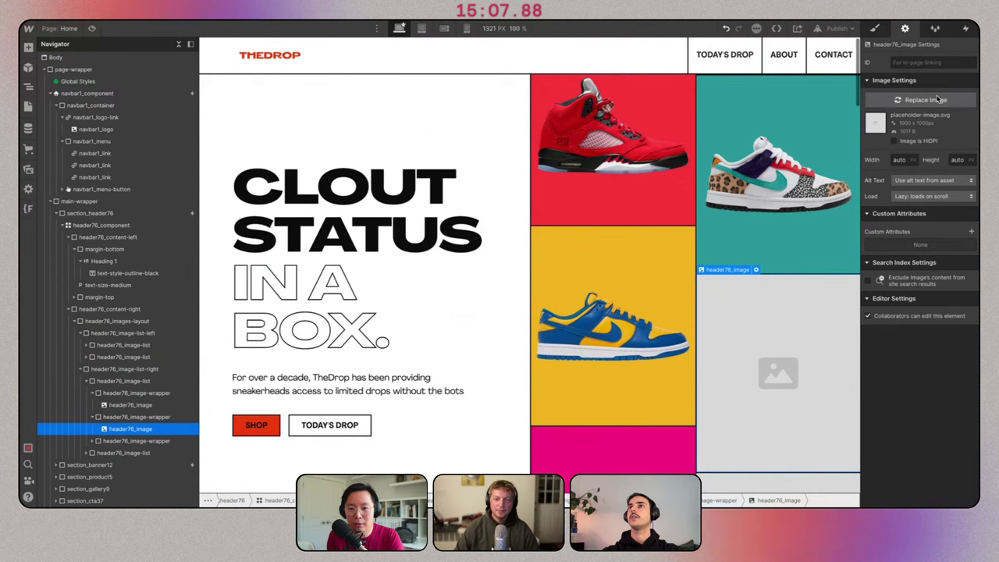
pyautogui.click(933, 100)
pyautogui.click(140, 361)
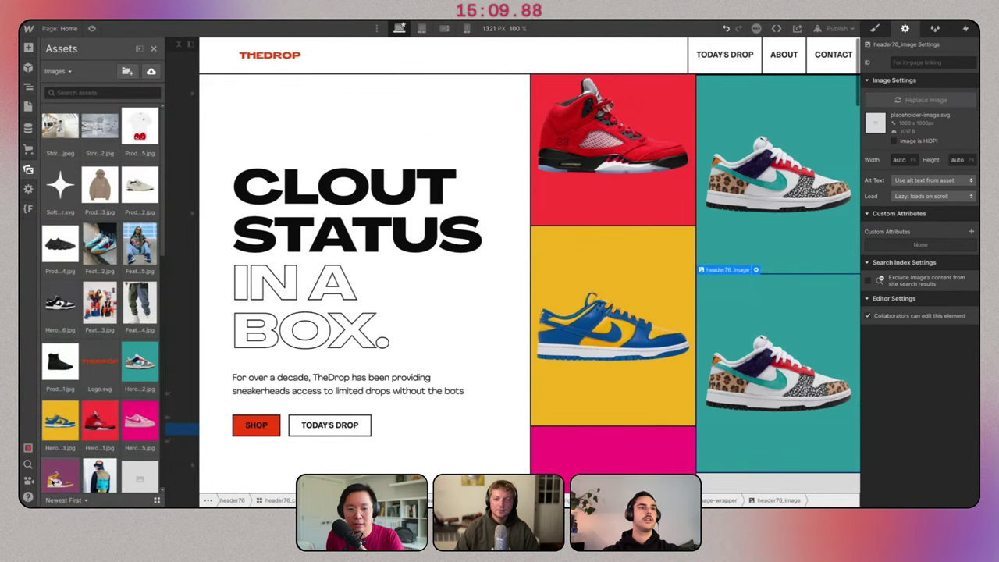
pyautogui.click(51, 481)
# Replace the lowest right-column placeholder with an image from the asset library.
pyautogui.scroll(-2, 769, 375)
pyautogui.click(774, 401)
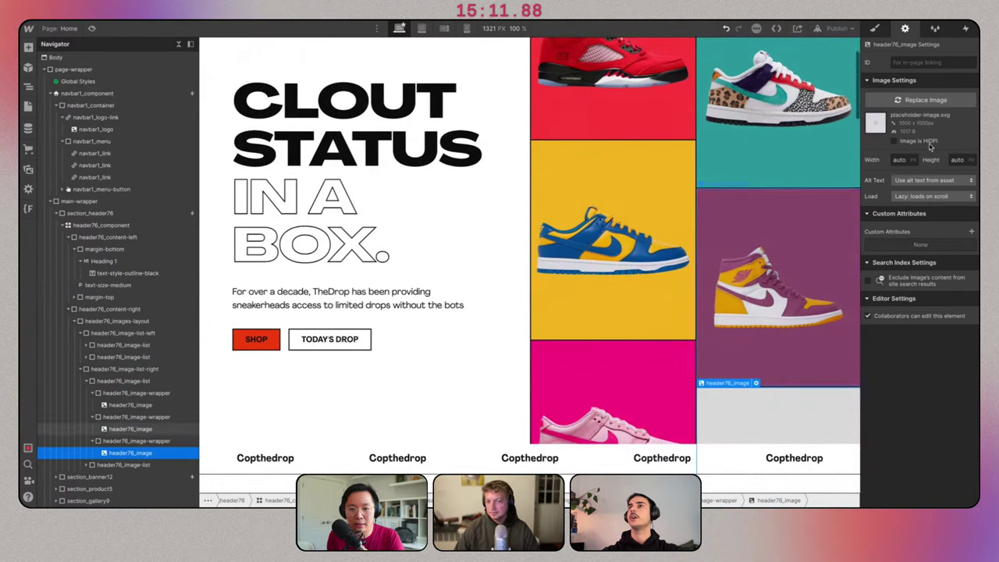
pyautogui.click(937, 100)
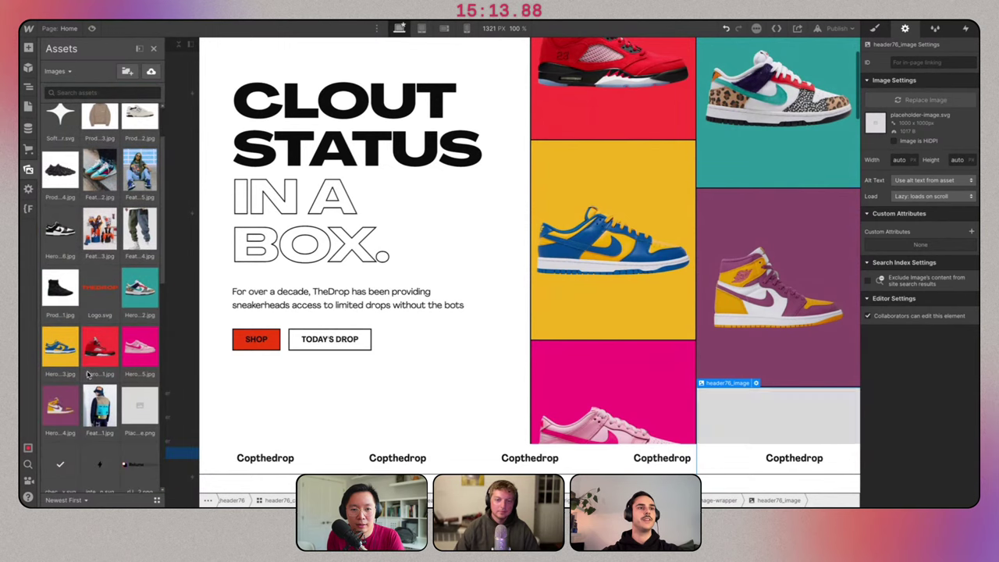
pyautogui.click(89, 367)
pyautogui.scroll(-4, 89, 374)
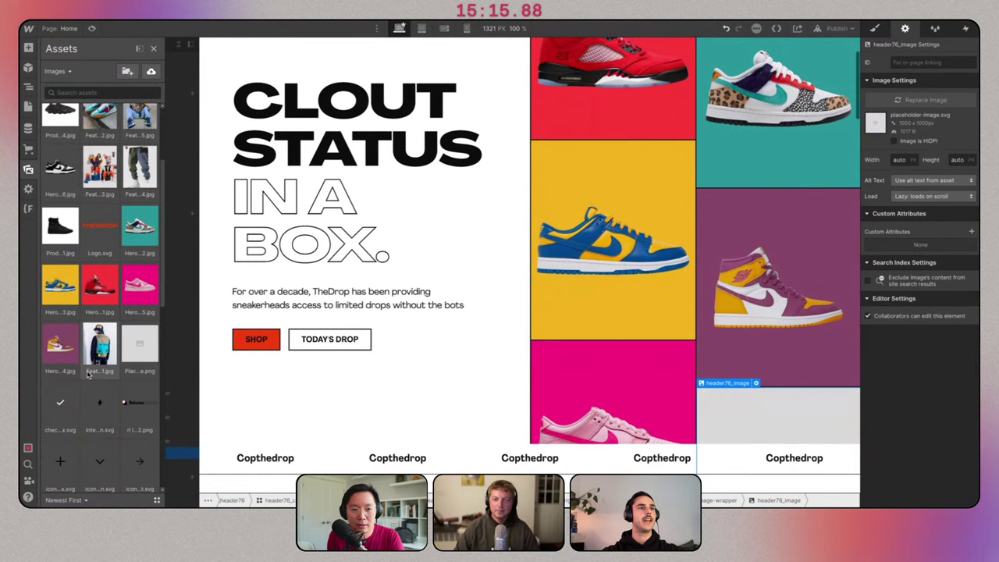
pyautogui.scroll(6, 88, 375)
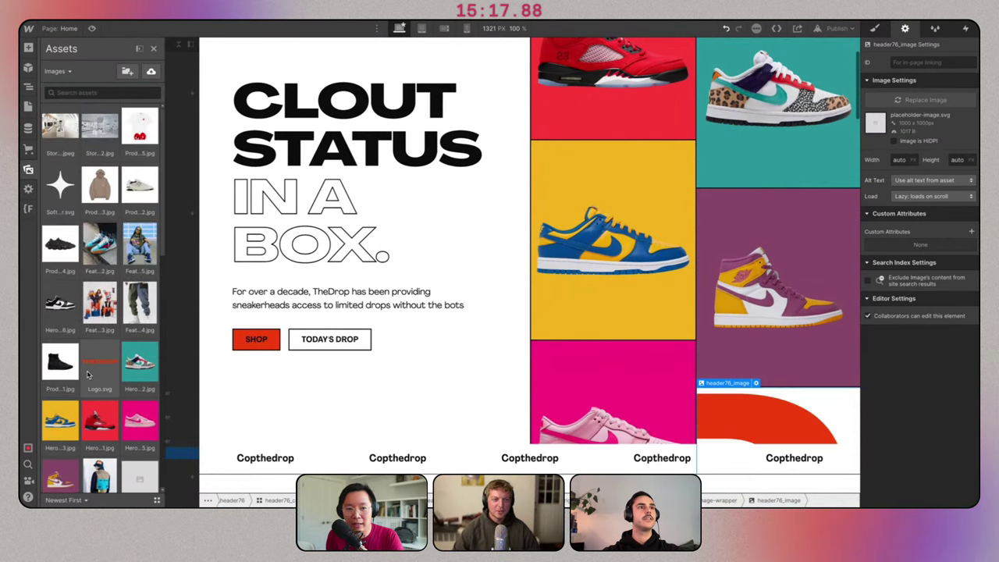
pyautogui.click(98, 351)
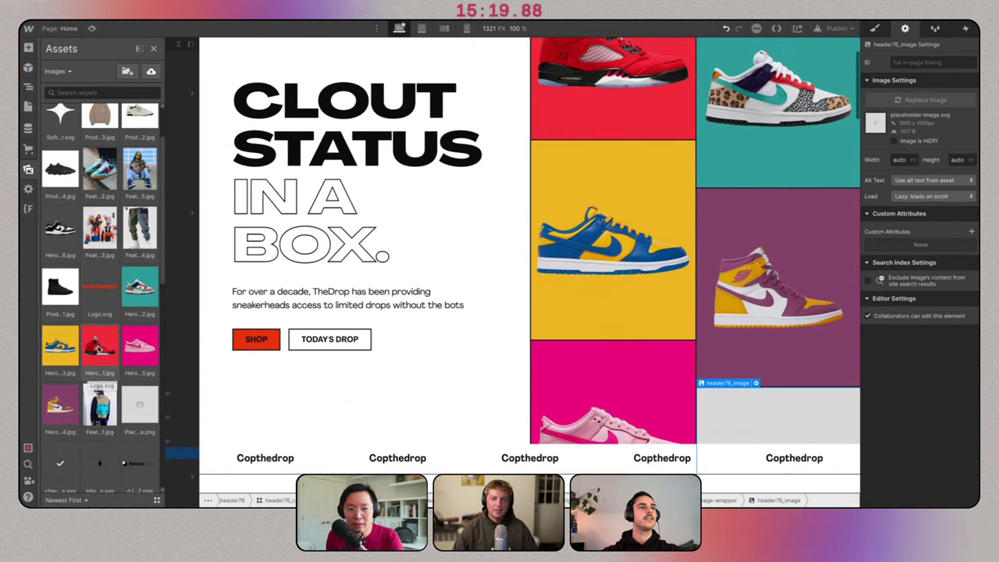
pyautogui.click(98, 351)
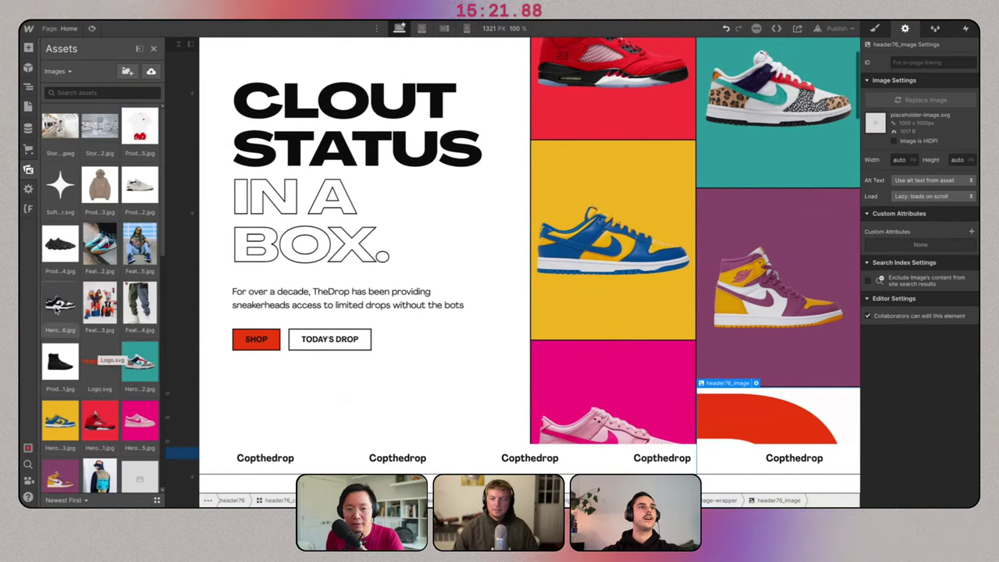
pyautogui.press('z')
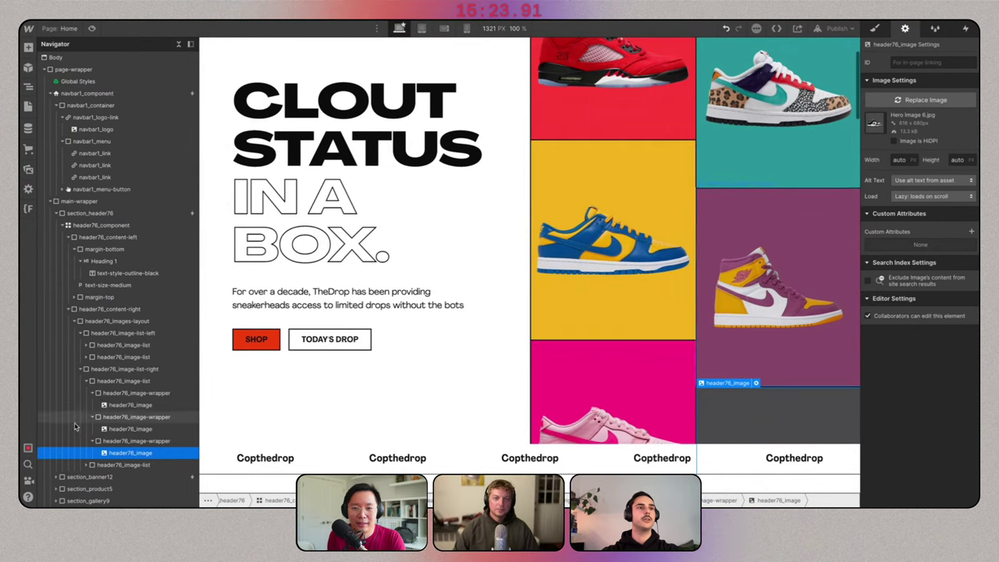
# Tidy the right image column in the layer tree and select its image list.
pyautogui.click(80, 369)
pyautogui.click(81, 369)
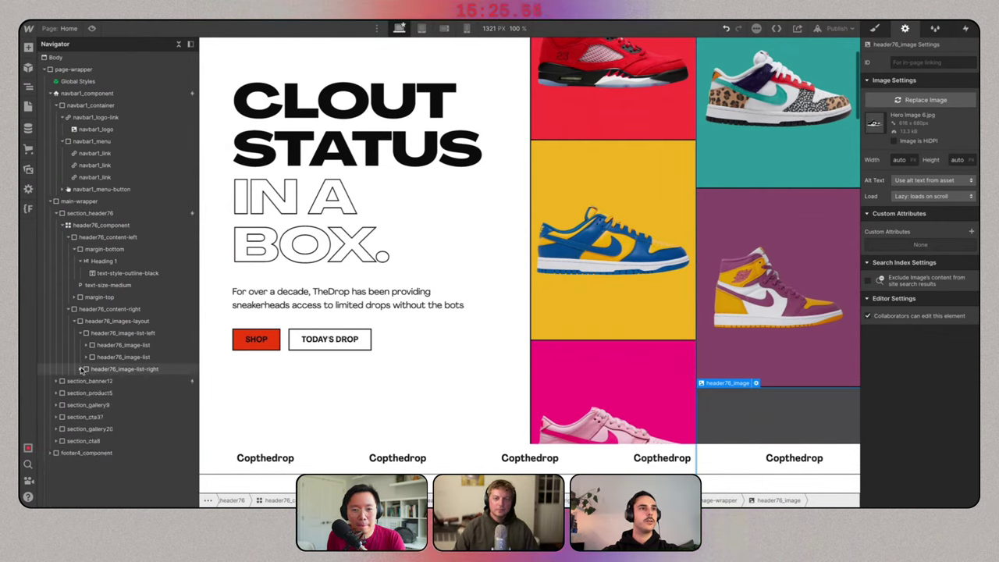
pyautogui.click(84, 381)
pyautogui.click(116, 381)
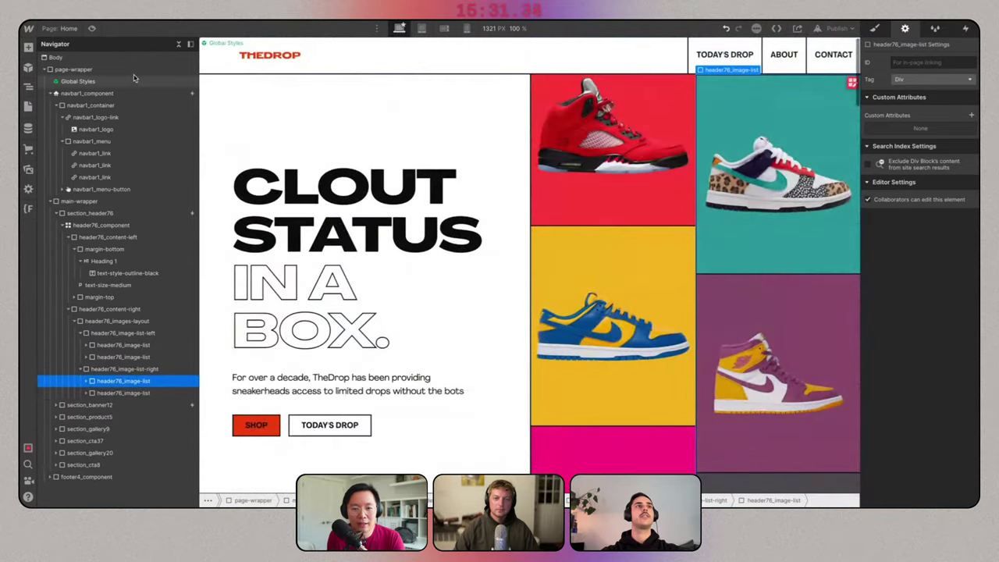
# Preview the hero at full 1920 px width, then exit back to the Designer.
pyautogui.click(92, 29)
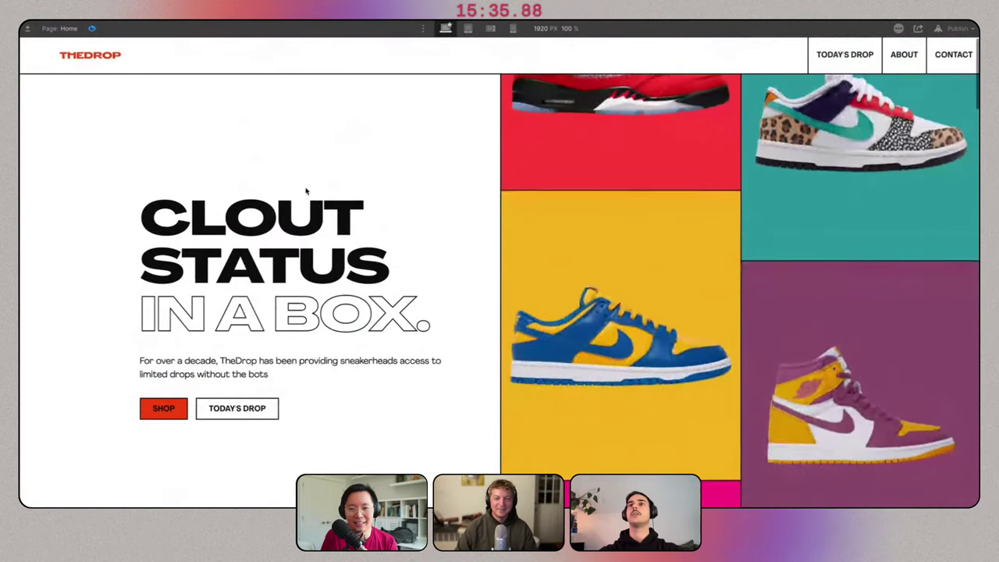
pyautogui.scroll(-2, 306, 190)
pyautogui.scroll(2, 306, 191)
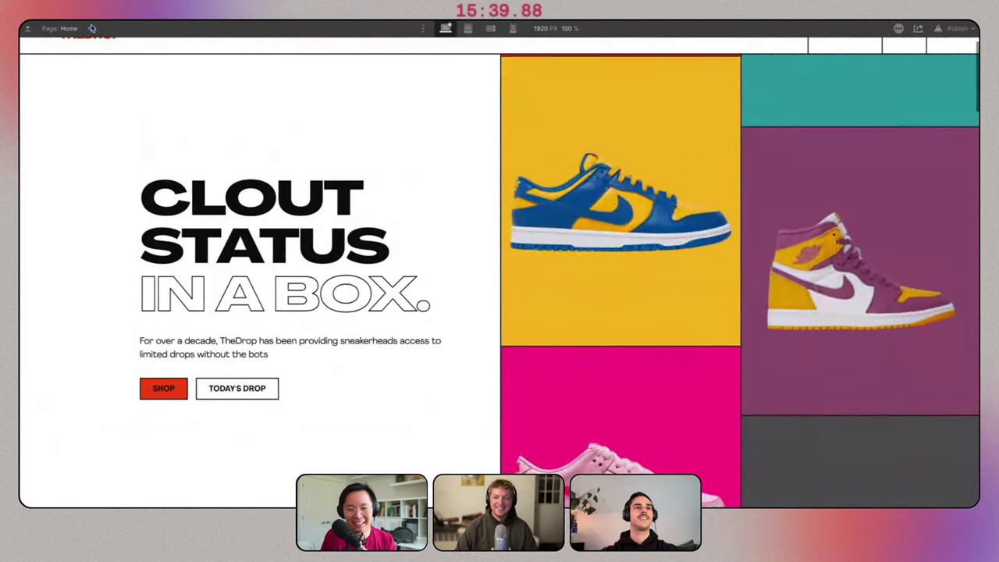
pyautogui.click(92, 29)
# Add the is-secondary combo class to the SHOP button.
pyautogui.click(277, 401)
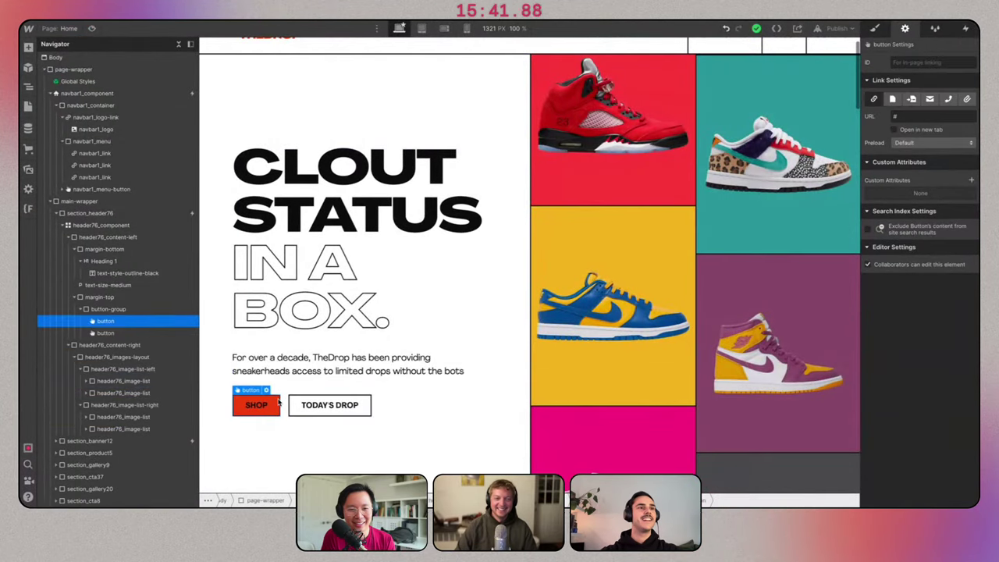
pyautogui.click(877, 29)
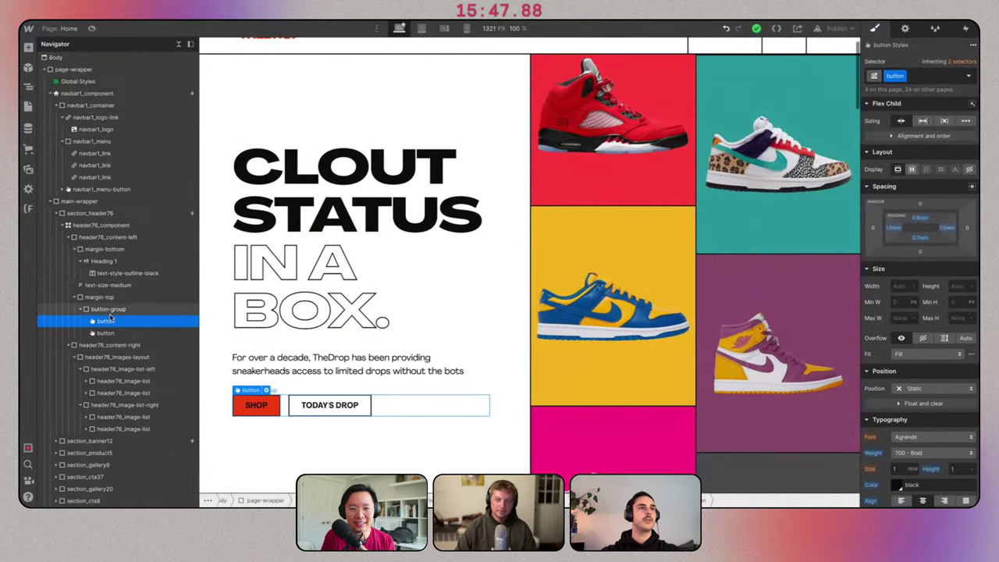
pyautogui.moveTo(105, 332); pyautogui.dragTo(105, 322)
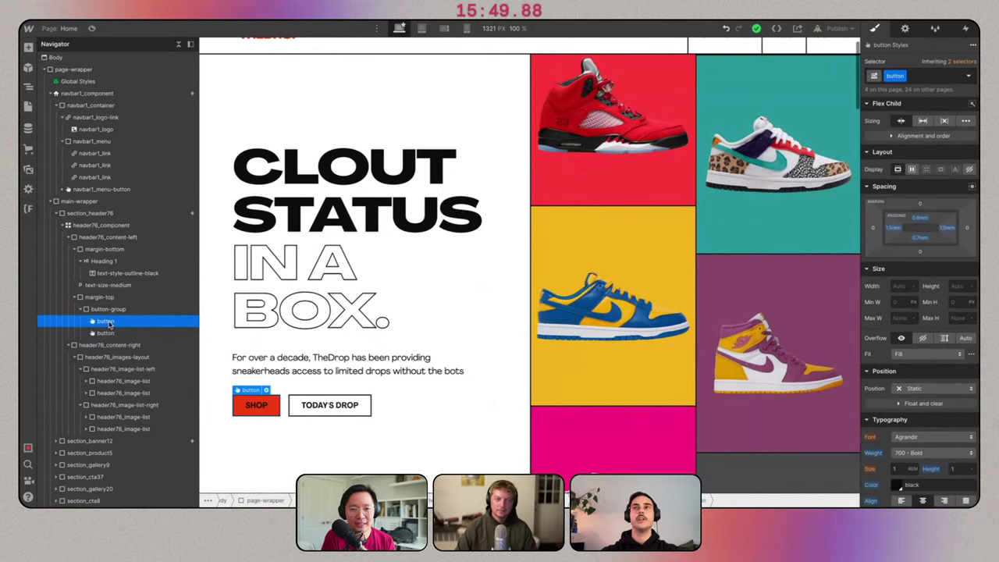
pyautogui.click(931, 79)
pyautogui.write('is-secondary')
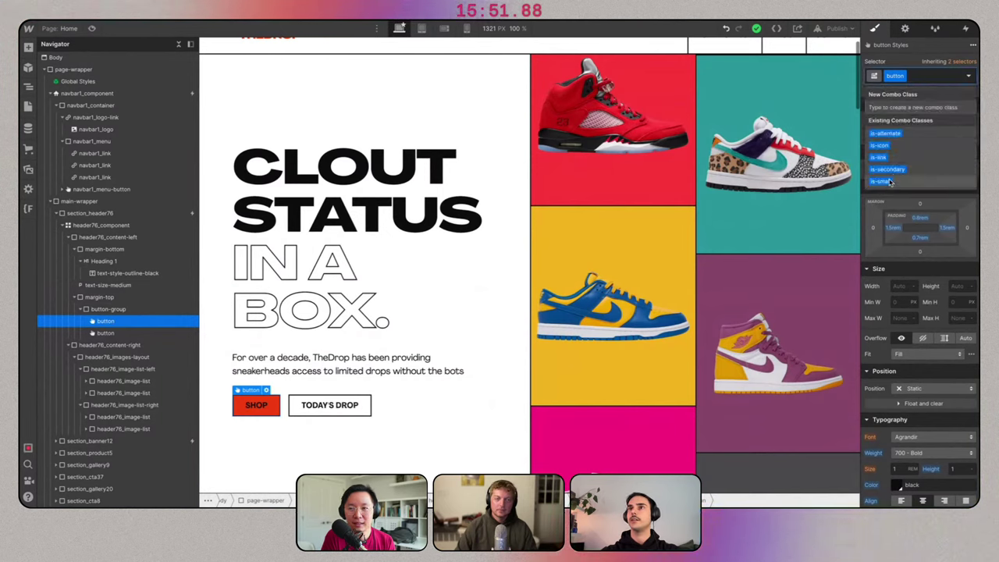
pyautogui.press('Return')
# Remove is-secondary from the TODAY'S DROP button so it shows filled red.
pyautogui.click(343, 415)
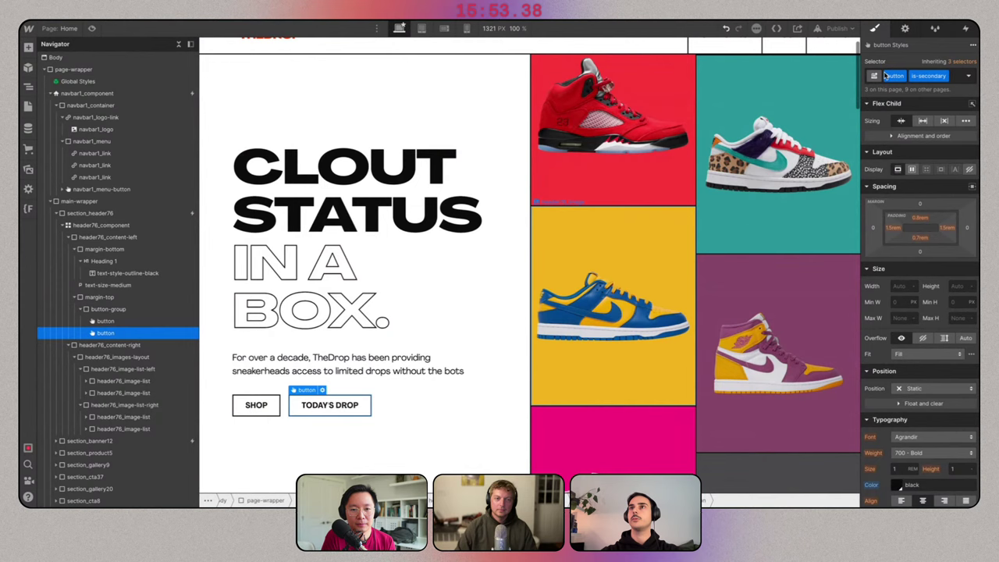
pyautogui.click(958, 82)
pyautogui.press('BackSpace')
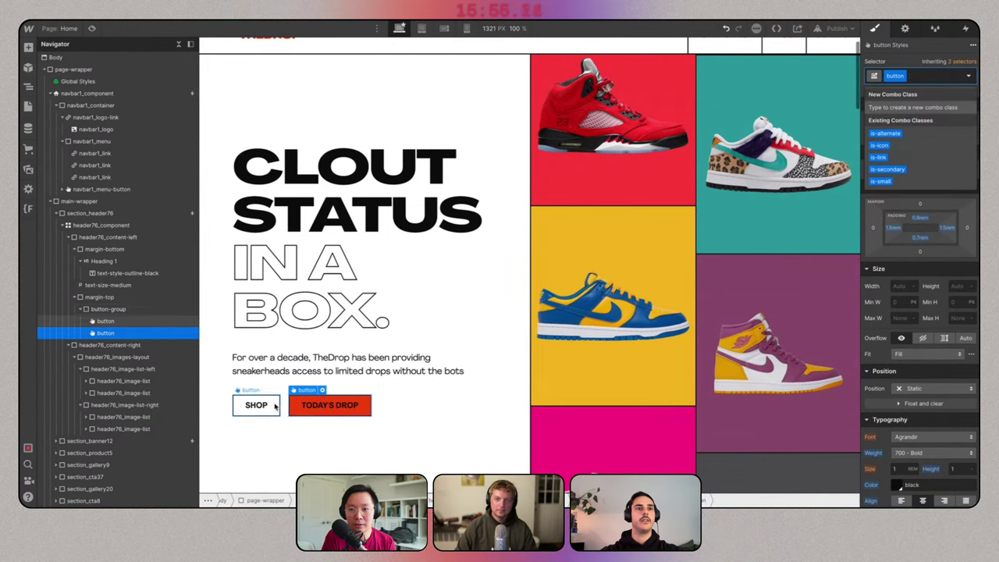
pyautogui.click(274, 406)
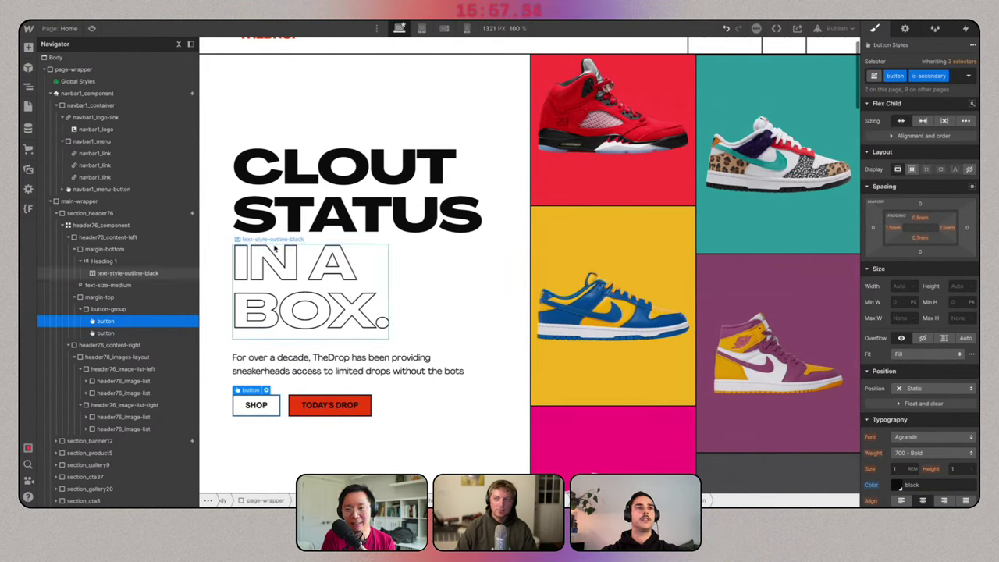
pyautogui.click(117, 309)
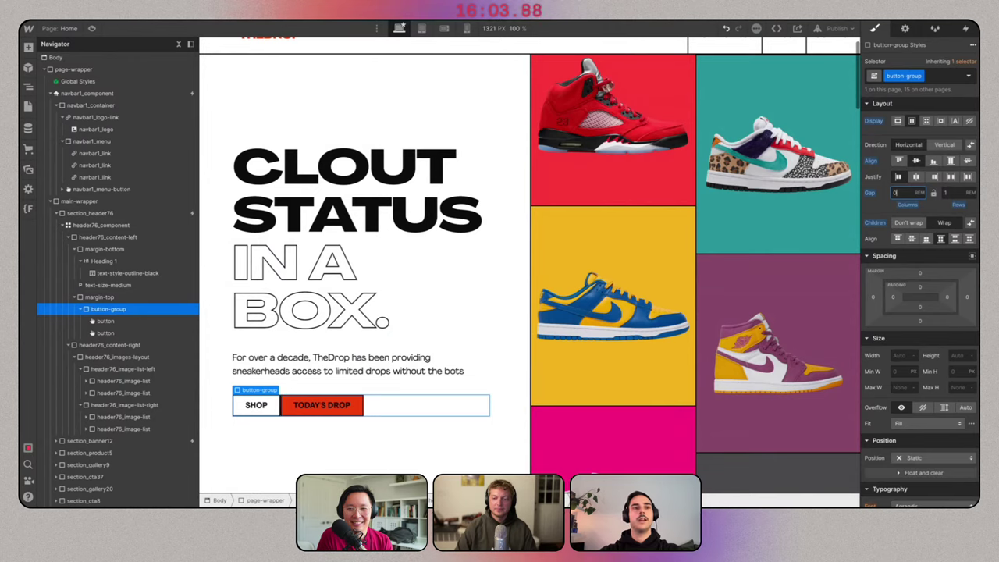
# Add a new is-row combo class to the SHOP button.
pyautogui.click(119, 322)
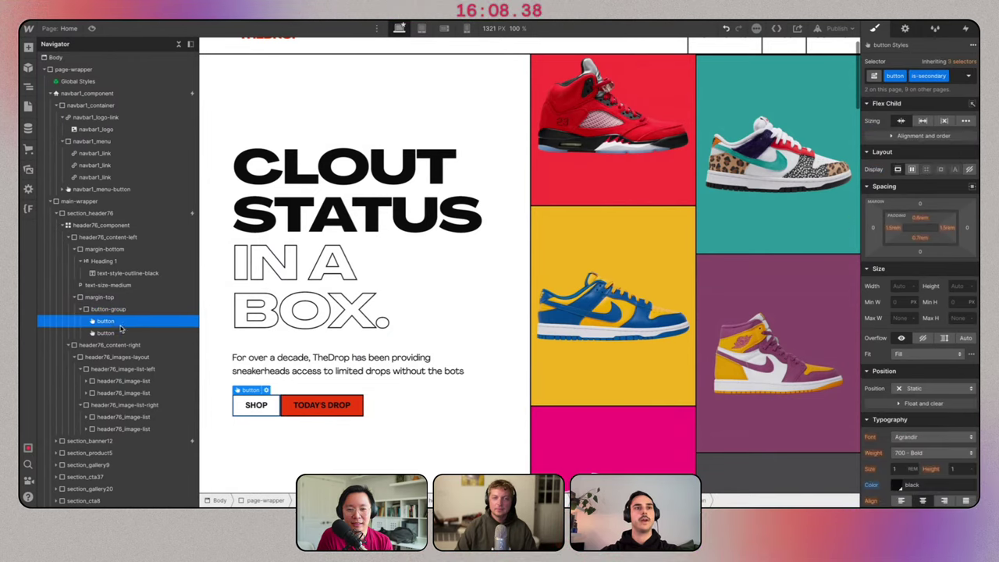
pyautogui.click(956, 79)
pyautogui.write('is-row')
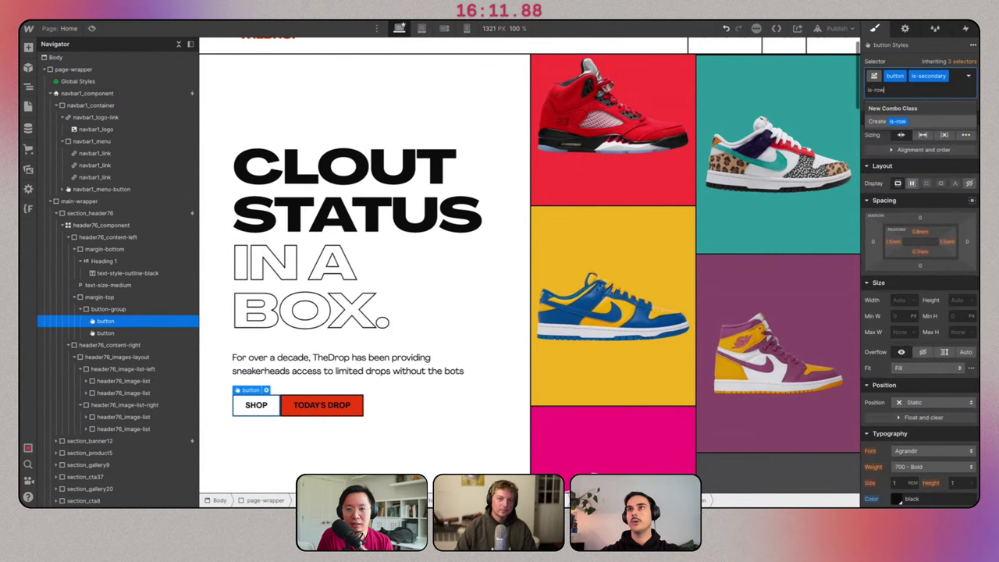
pyautogui.press('Return')
# Select the CLOUT STATUS heading and then the group holding both hero buttons.
pyautogui.scroll(-6, 958, 423)
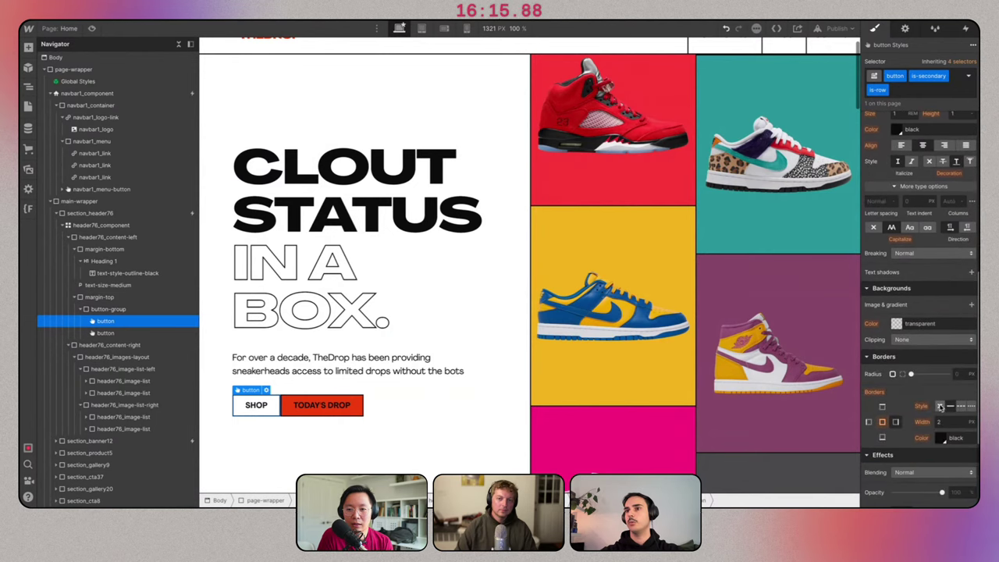
pyautogui.click(423, 304)
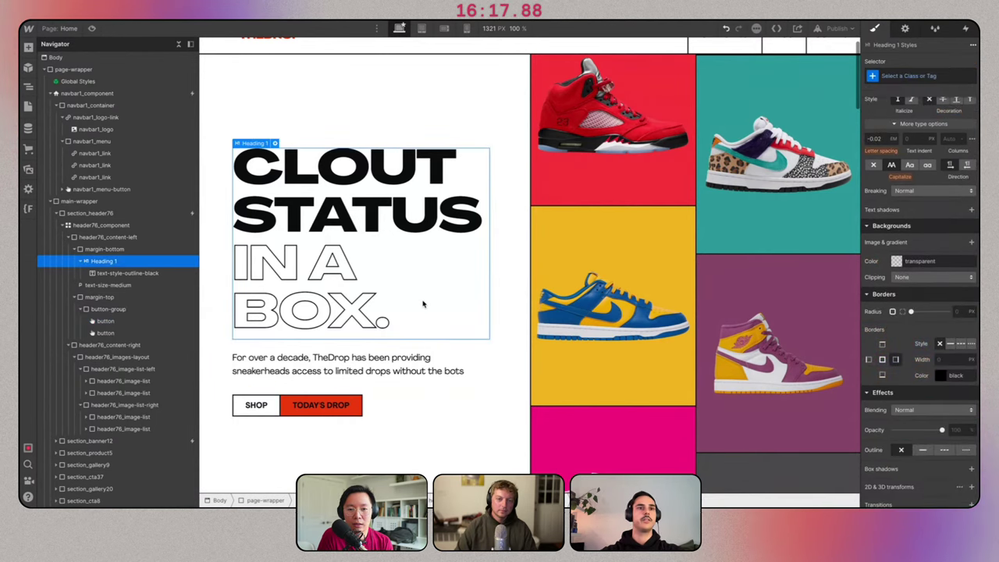
pyautogui.scroll(-1, 423, 304)
pyautogui.scroll(-3, 423, 305)
pyautogui.click(437, 302)
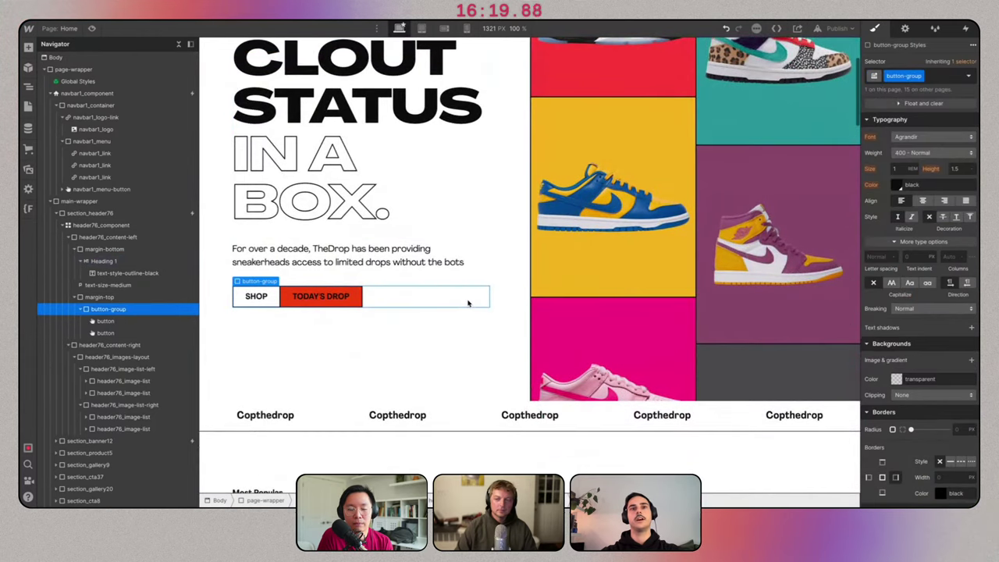
pyautogui.scroll(-1, 468, 304)
pyautogui.scroll(-1, 468, 304)
pyautogui.scroll(3, 469, 303)
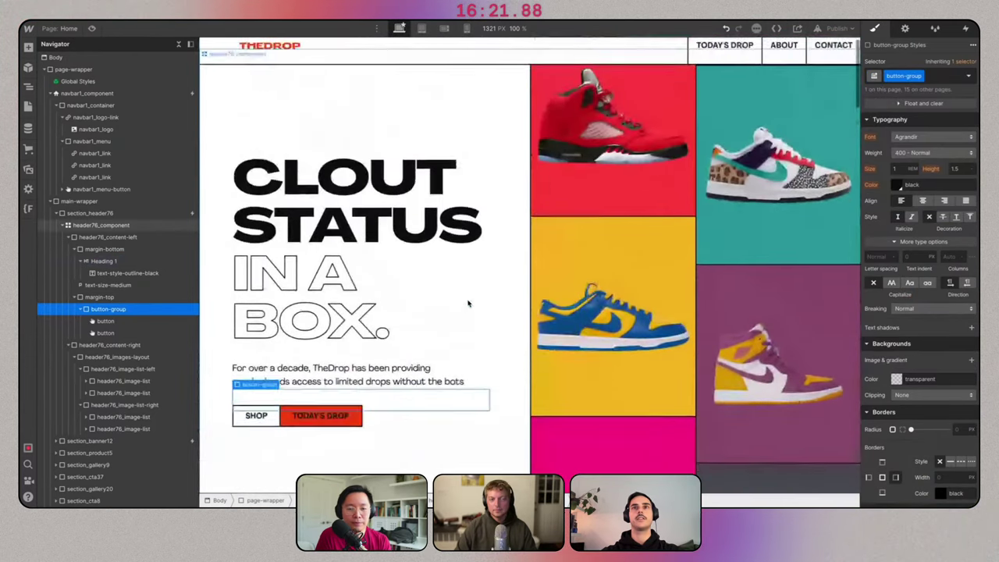
pyautogui.scroll(-5, 468, 303)
pyautogui.scroll(5, 471, 239)
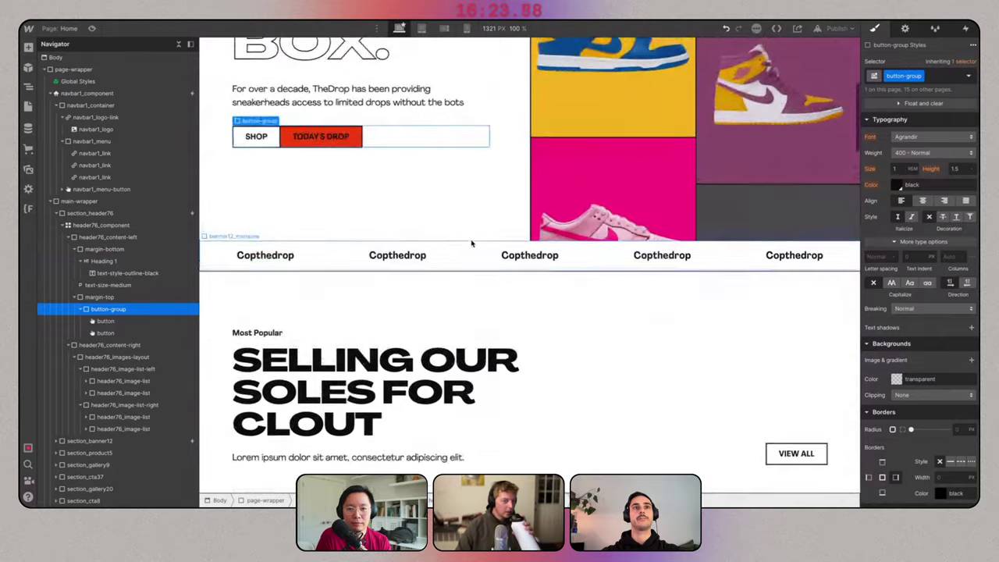
# On the tablet breakpoint, set the sneaker grid column's left padding to 0.
pyautogui.click(421, 28)
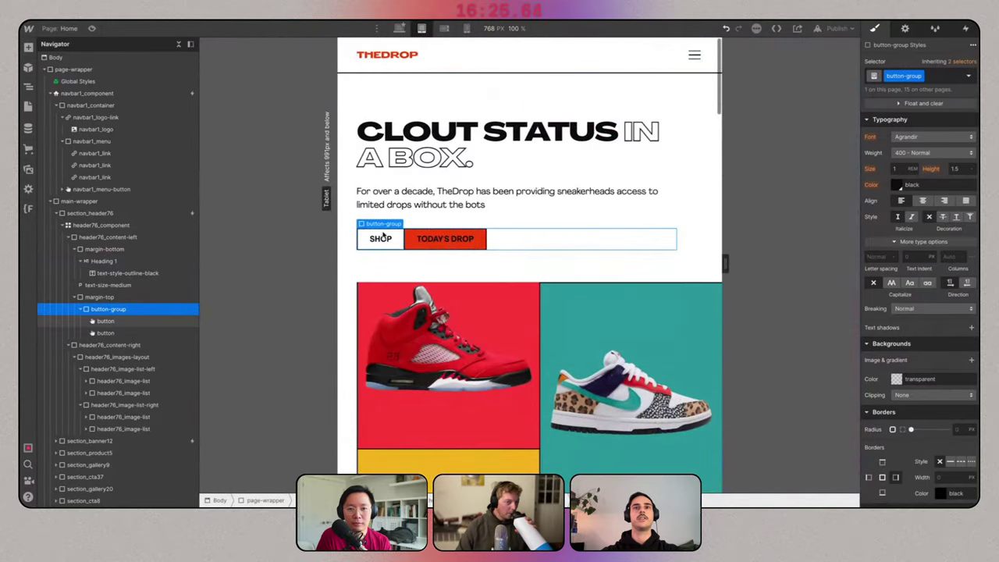
pyautogui.scroll(-2, 342, 278)
pyautogui.click(342, 278)
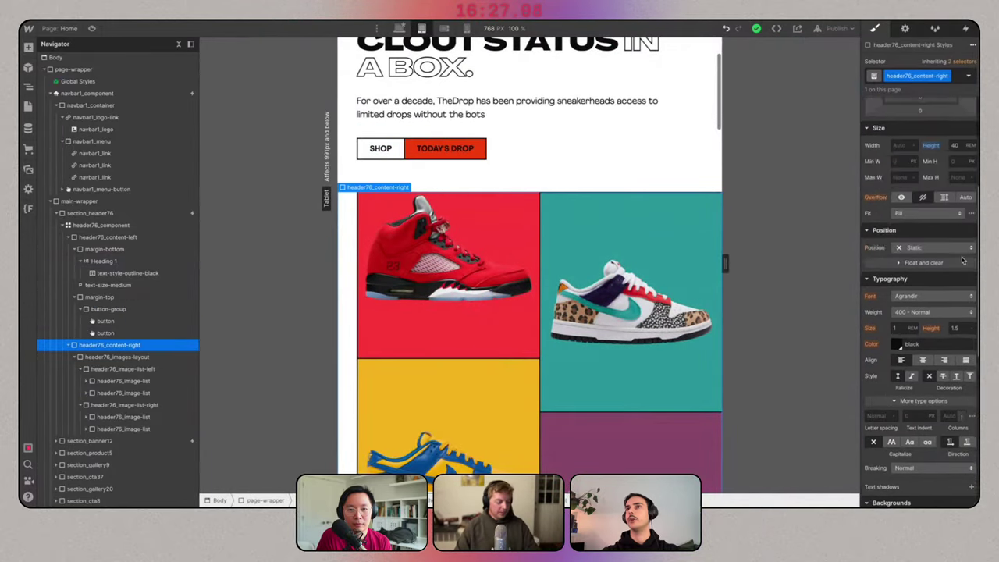
pyautogui.click(894, 299)
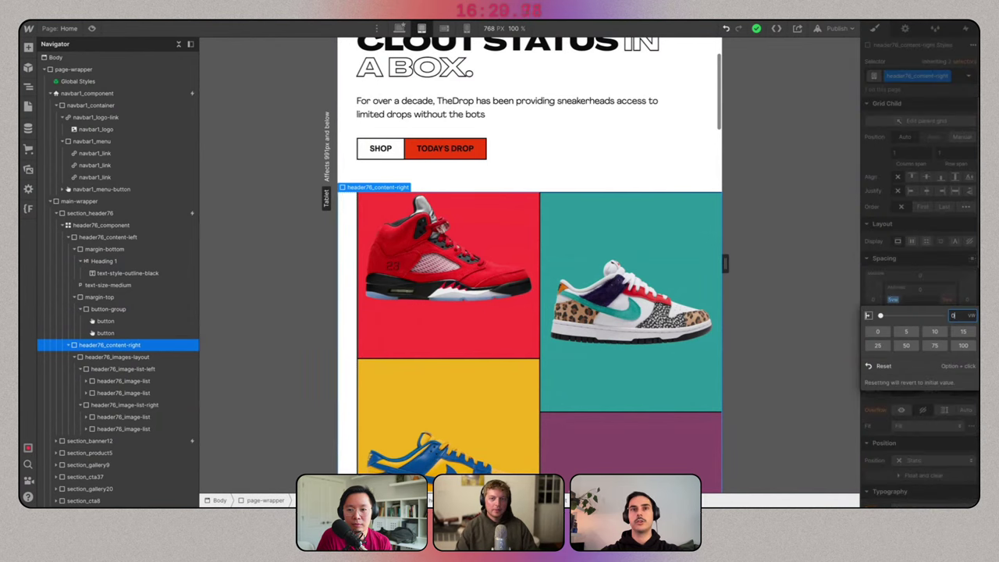
pyautogui.write('0')
pyautogui.press('Return')
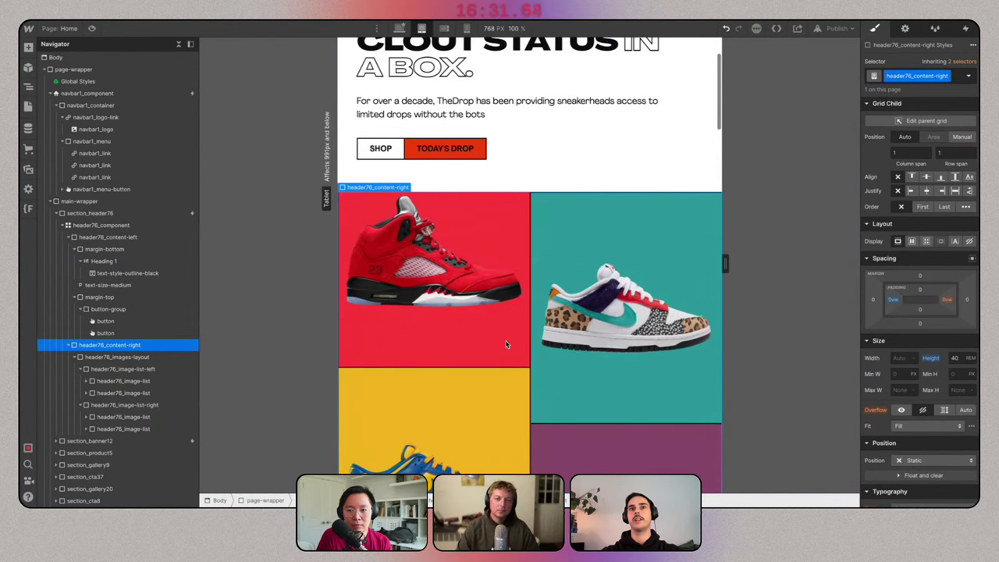
# Check the first image wrapper and intro paragraph on tablet, then return to desktop width.
pyautogui.click(416, 286)
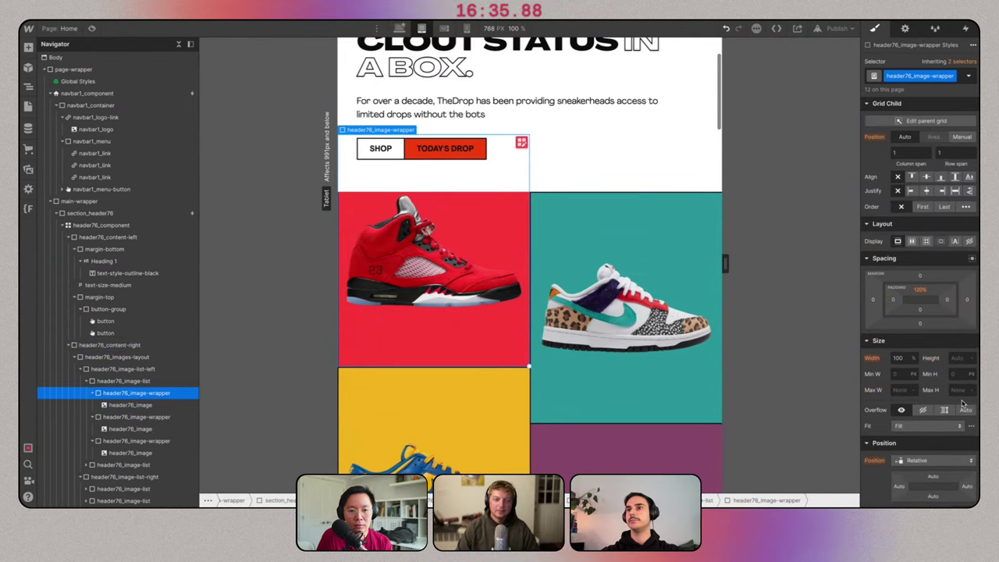
pyautogui.scroll(-10, 963, 402)
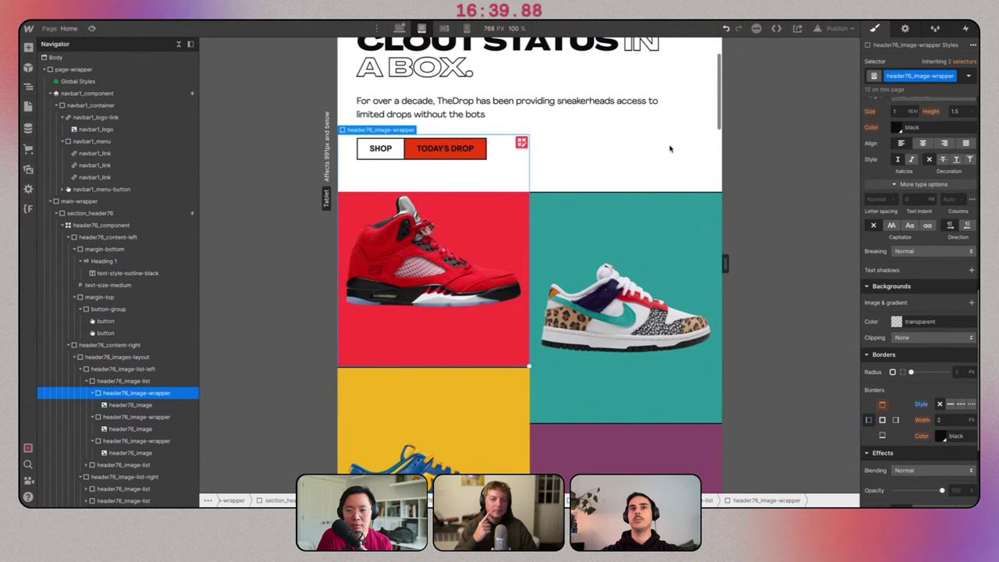
pyautogui.click(650, 122)
pyautogui.scroll(-3, 652, 121)
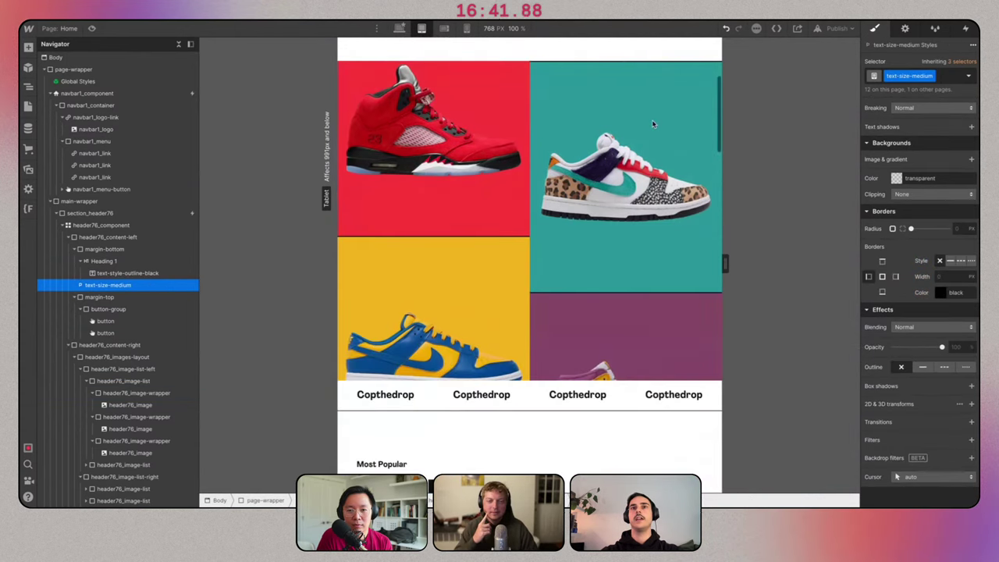
pyautogui.scroll(2, 652, 119)
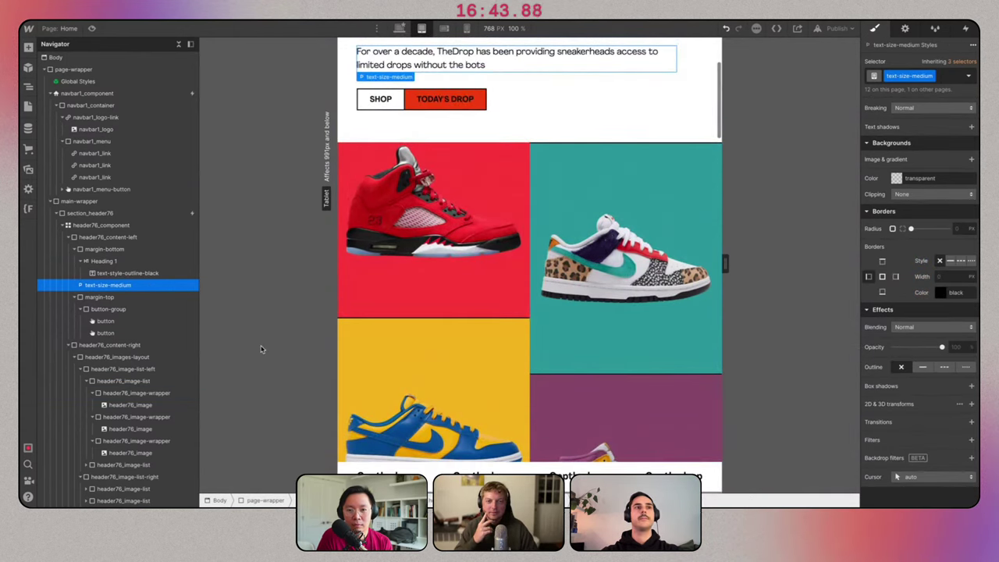
pyautogui.scroll(2, 431, 308)
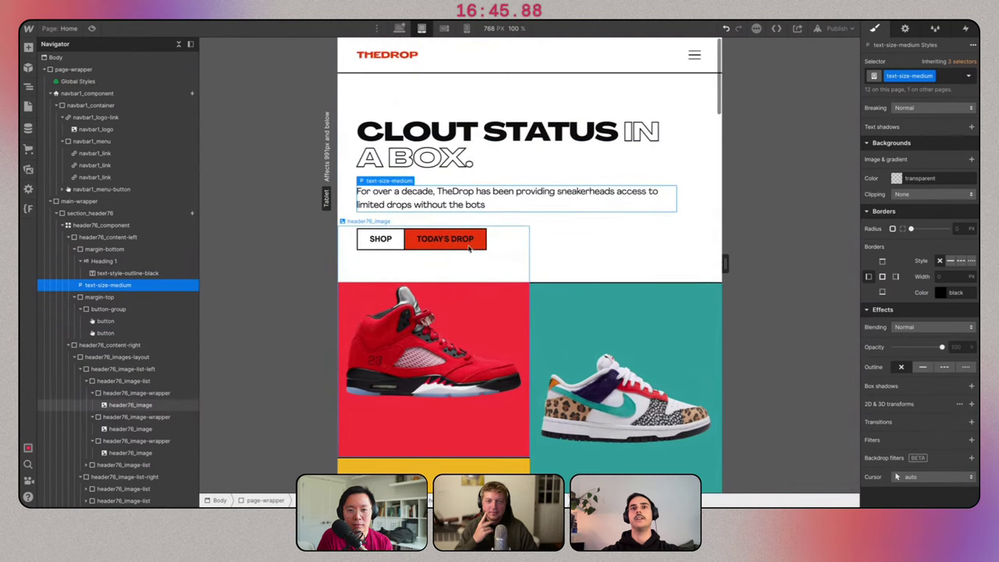
pyautogui.click(399, 28)
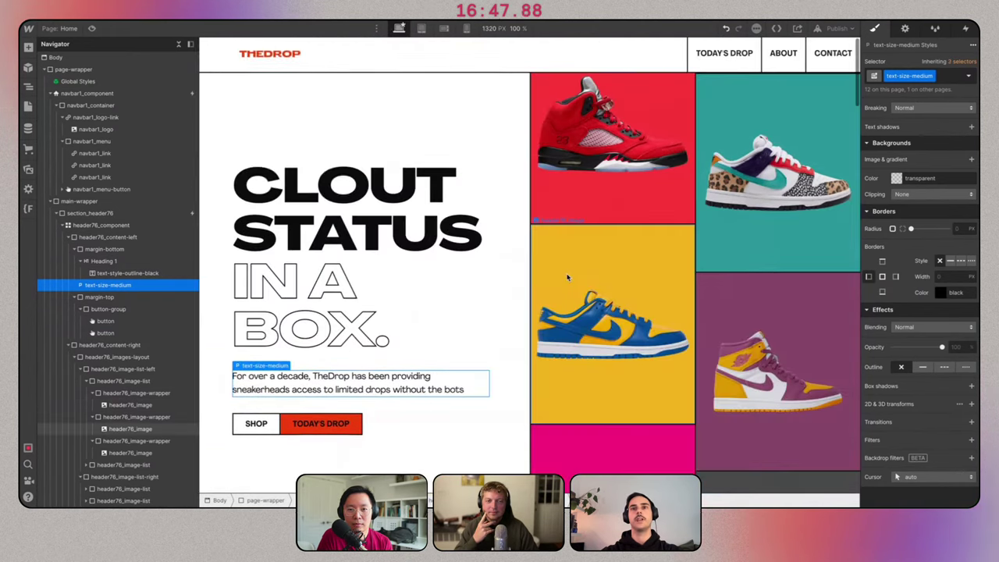
# Select the Copthedrop marquee strip and preview the page with it animating.
pyautogui.scroll(-5, 567, 277)
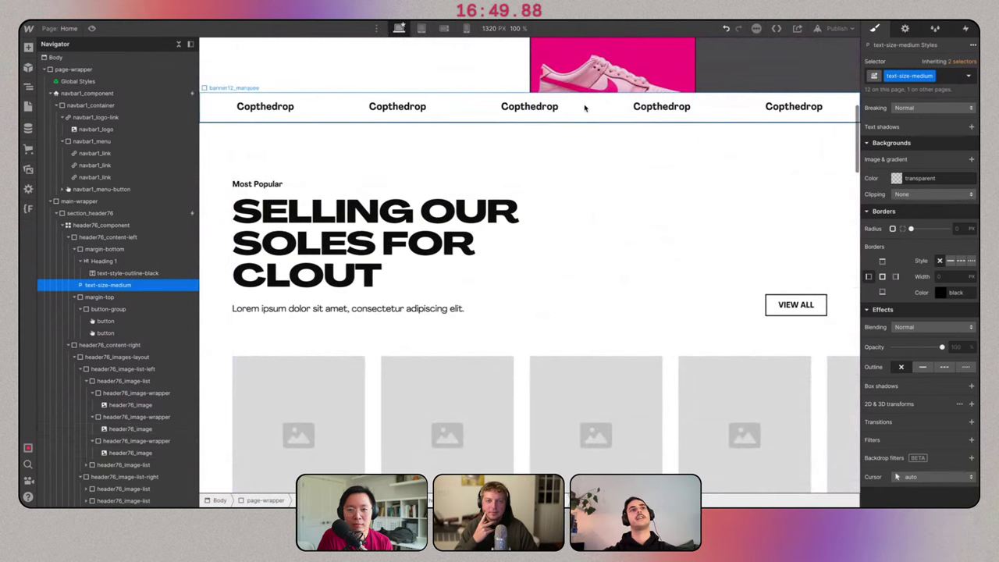
pyautogui.click(585, 108)
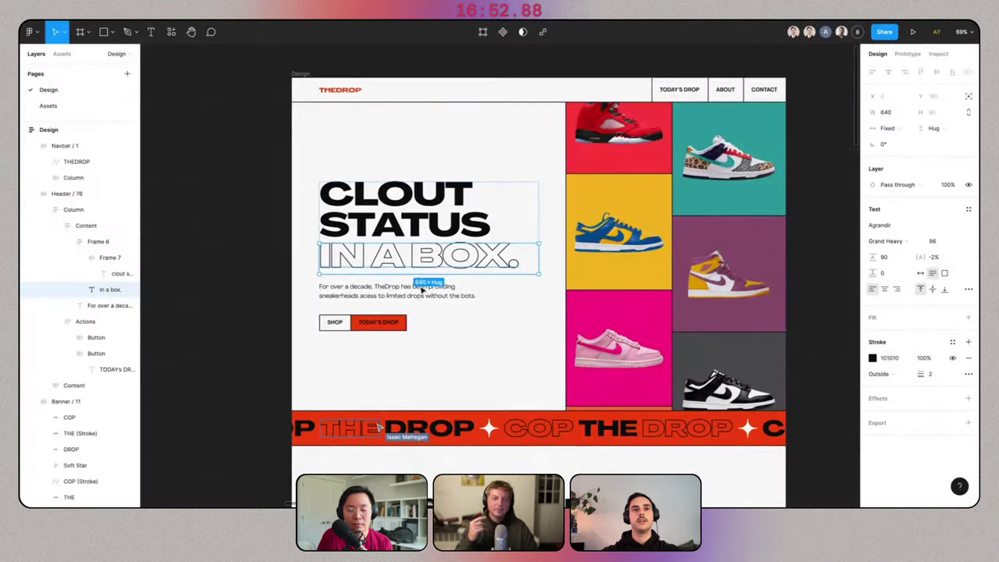
pyautogui.scroll(-3, 424, 287)
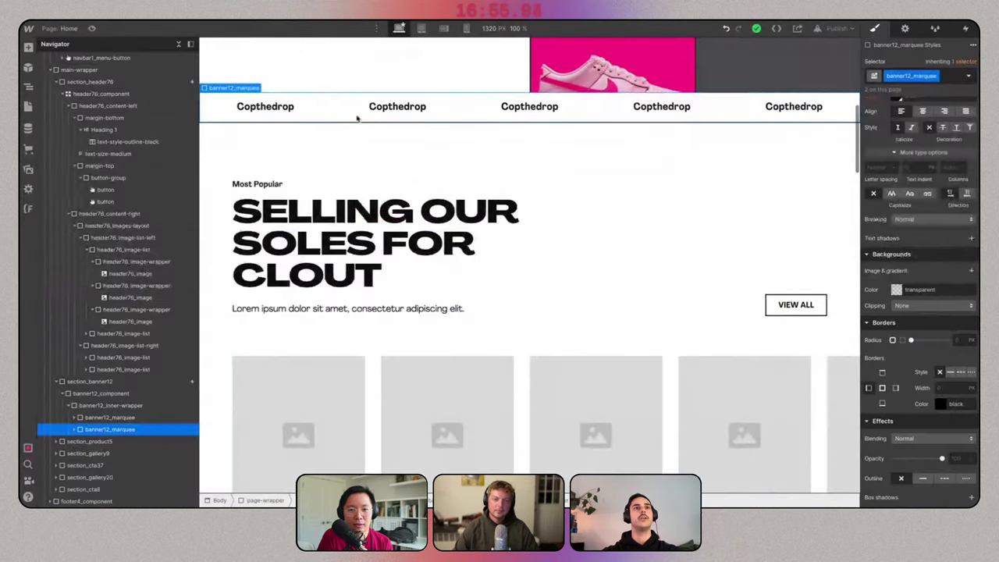
pyautogui.scroll(5, 404, 170)
pyautogui.click(91, 29)
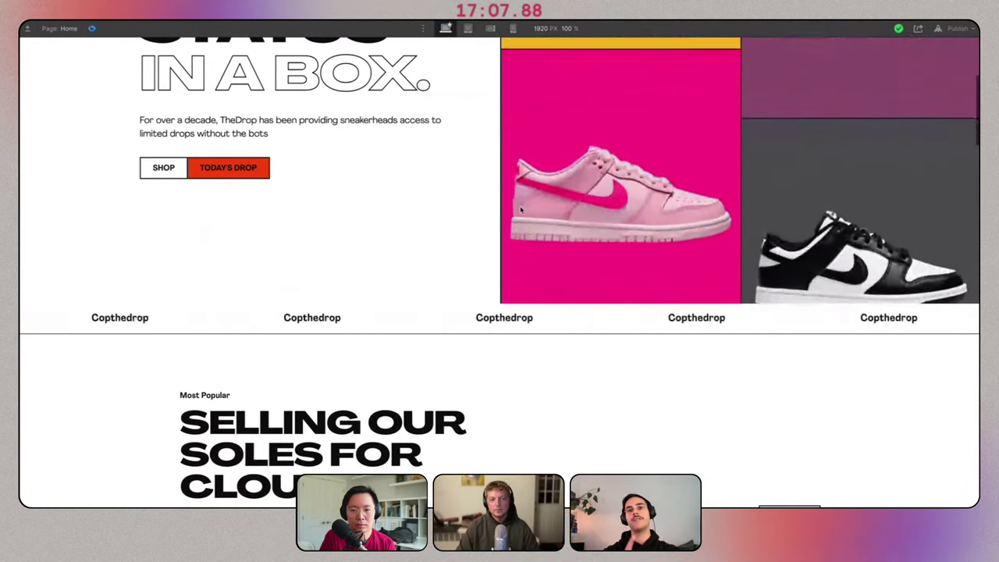
# Scroll through the marquee preview, then exit back to the Designer with Esc.
pyautogui.scroll(1, 521, 210)
pyautogui.scroll(3, 521, 209)
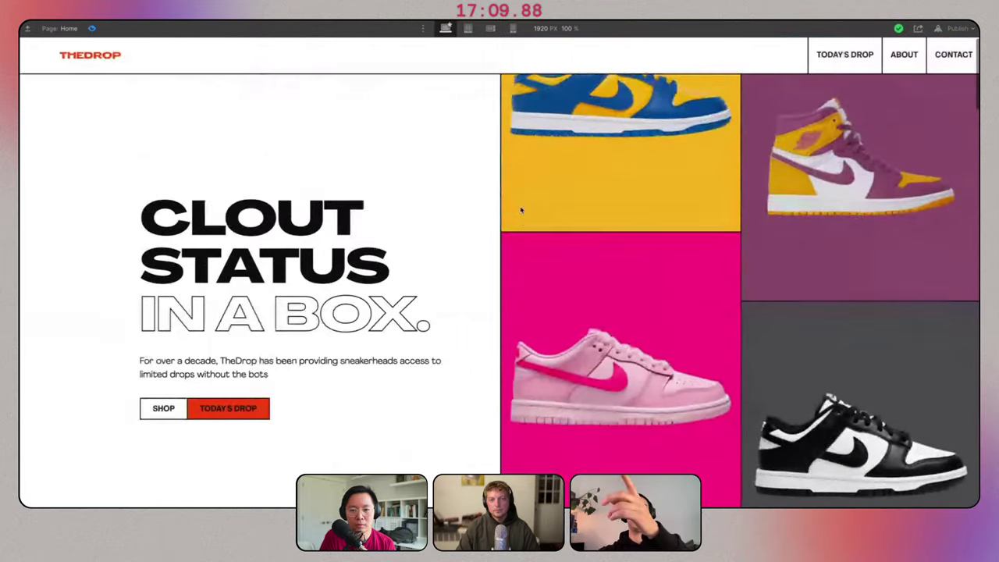
pyautogui.scroll(-4, 521, 209)
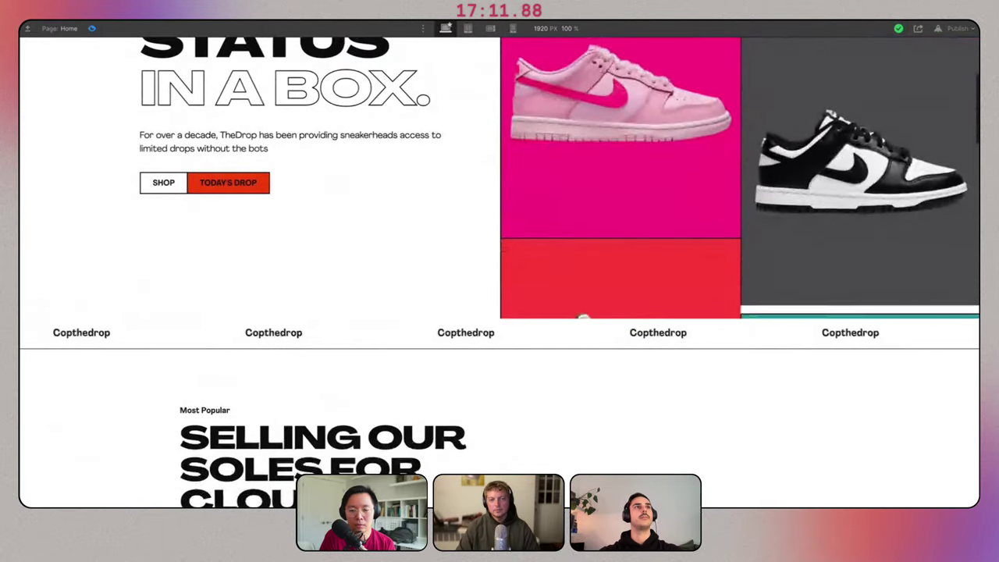
pyautogui.press('Escape')
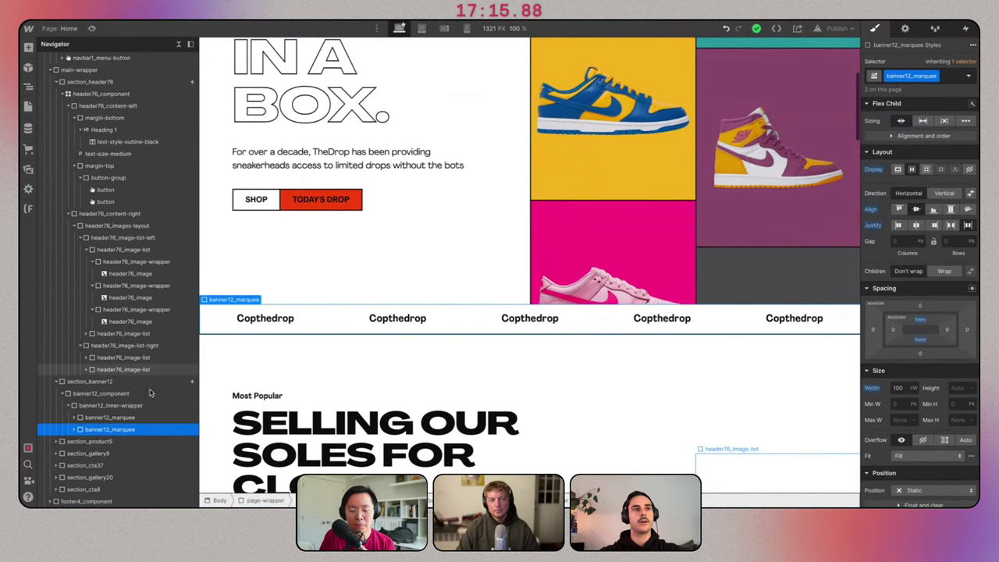
# Set the Copthedrop banner section's background to the Orange Red swatch (#f14210).
pyautogui.click(89, 381)
pyautogui.scroll(-10, 929, 409)
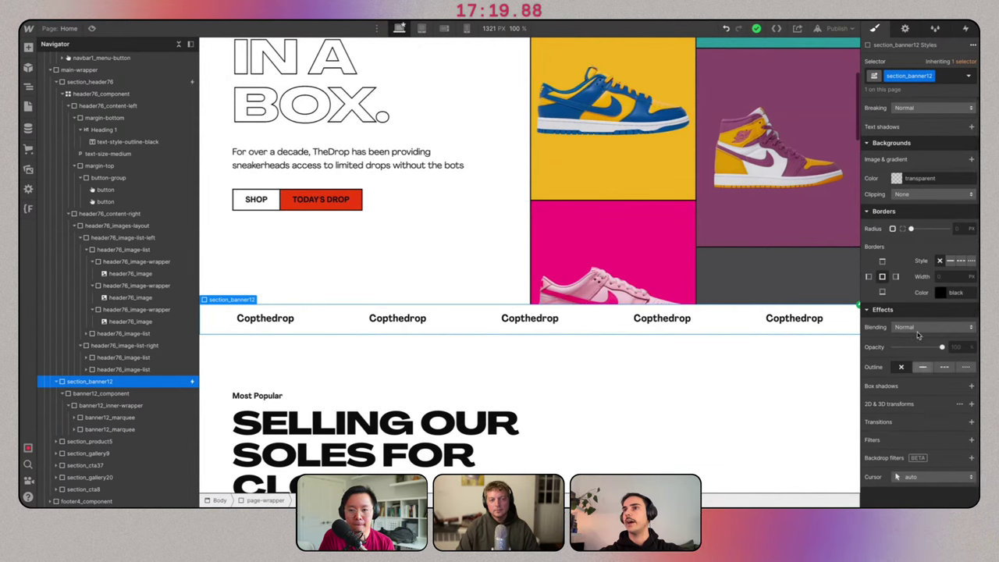
pyautogui.click(915, 178)
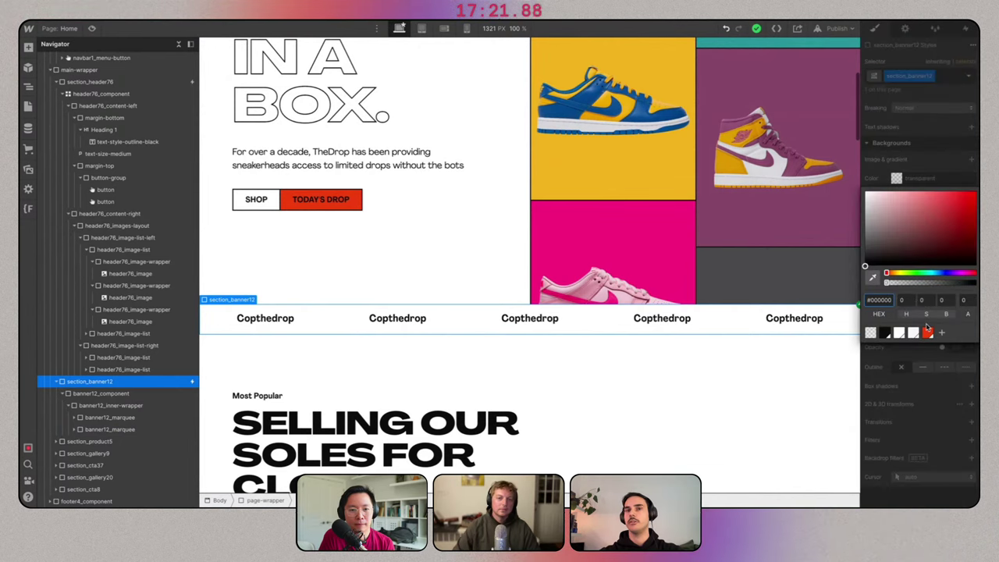
pyautogui.click(927, 333)
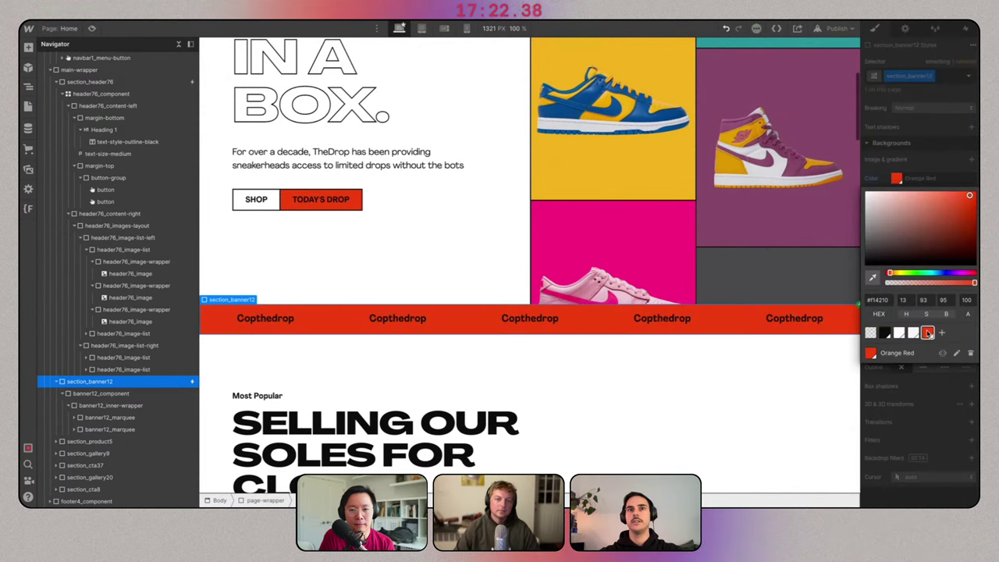
pyautogui.click(272, 325)
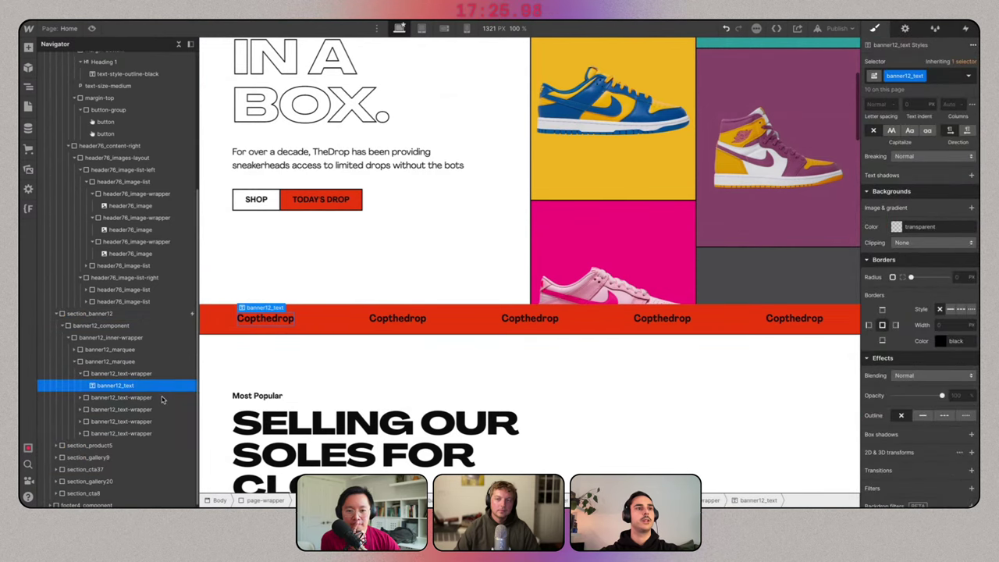
pyautogui.click(80, 374)
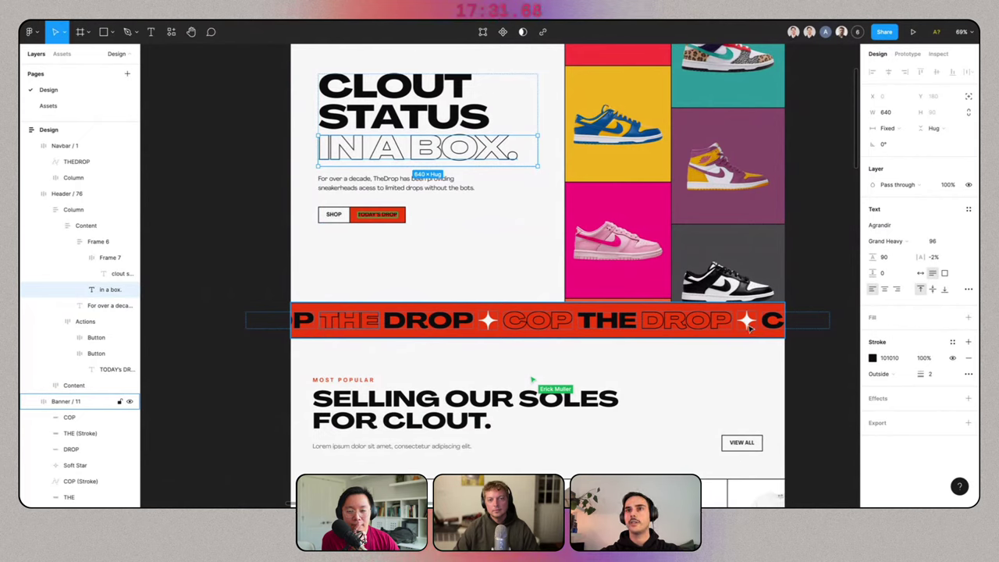
# Delete the last Copthedrop text item from the banner.
pyautogui.press('super+Tab')
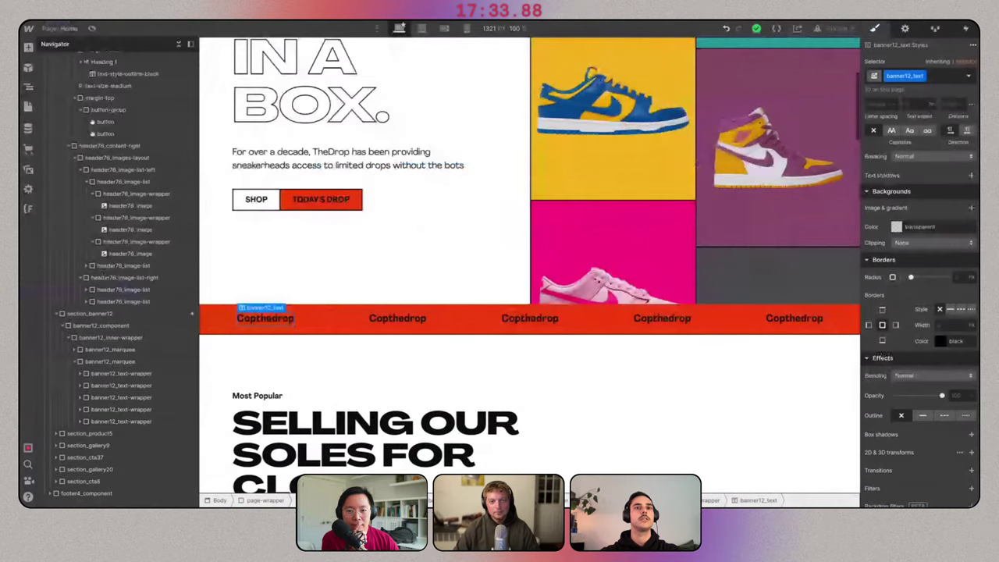
pyautogui.click(265, 319)
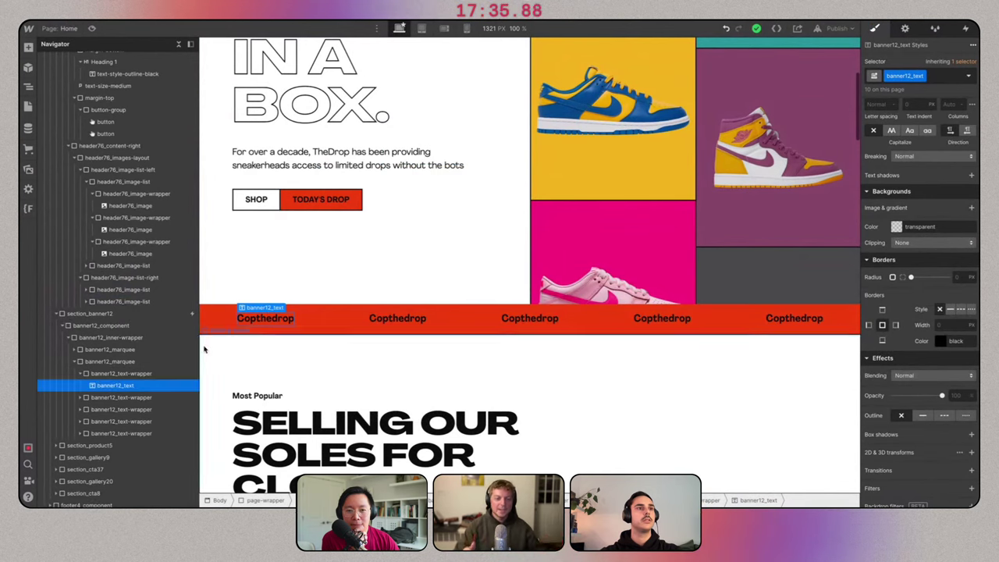
pyautogui.click(81, 374)
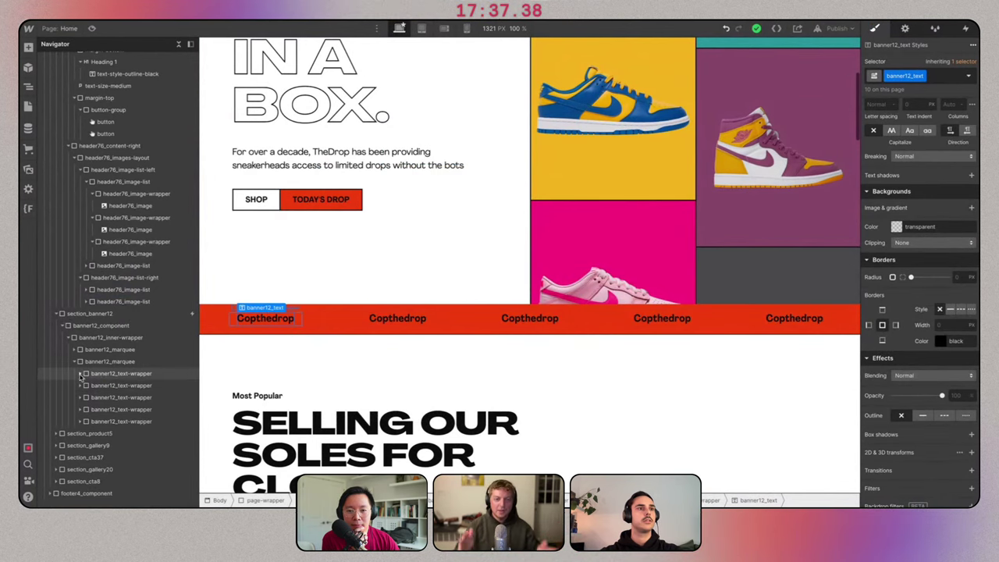
pyautogui.click(106, 420)
pyautogui.press('Delete')
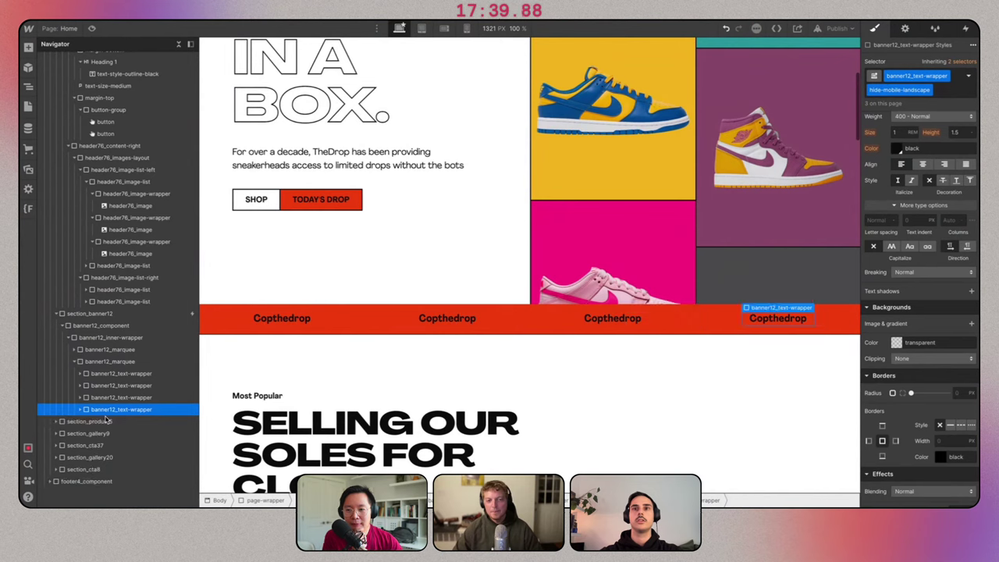
# Insert an image after the second Copthedrop text, using the star SVG from Assets.
pyautogui.click(464, 324)
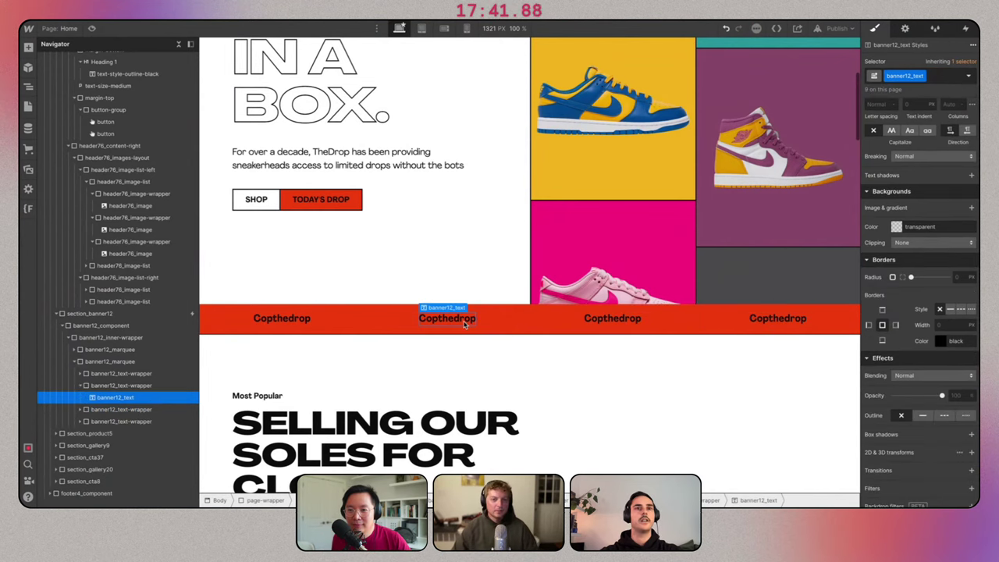
pyautogui.hotkey('ctrl', 'e')
pyautogui.write('image')
pyautogui.press('Return')
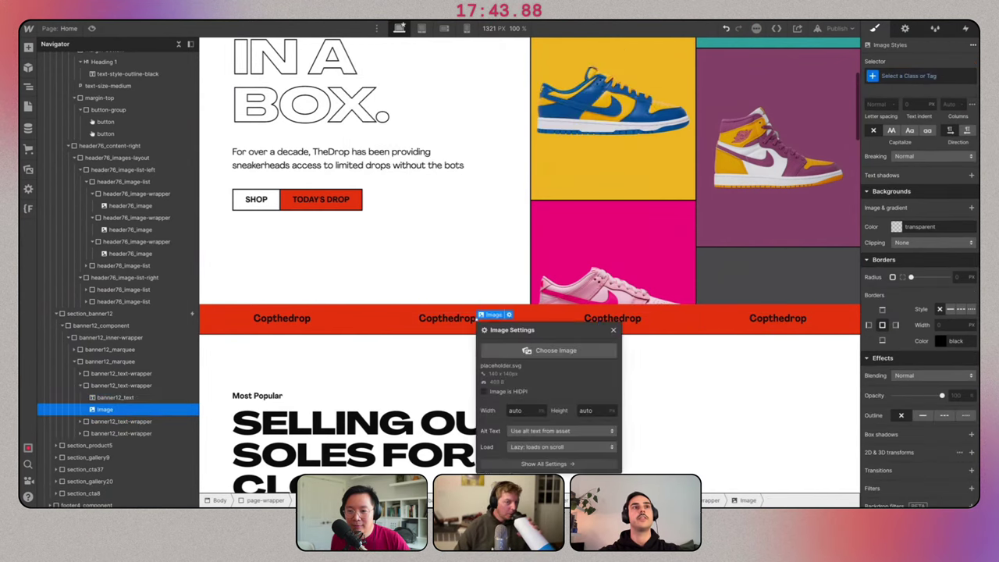
pyautogui.click(550, 188)
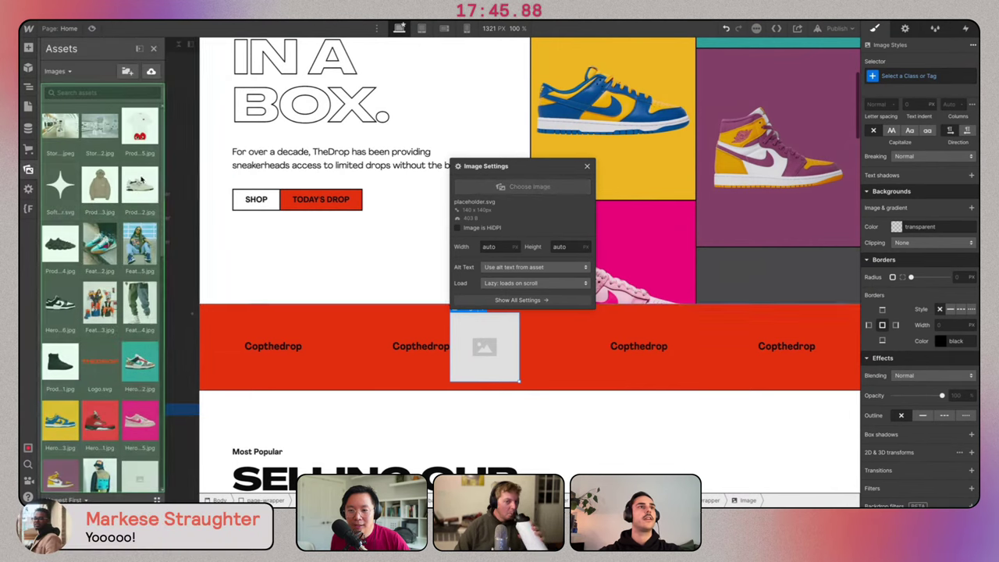
pyautogui.click(57, 197)
# Move the star before the second Copthedrop word and paste a star copy at the banner's end.
pyautogui.moveTo(497, 337); pyautogui.dragTo(442, 328)
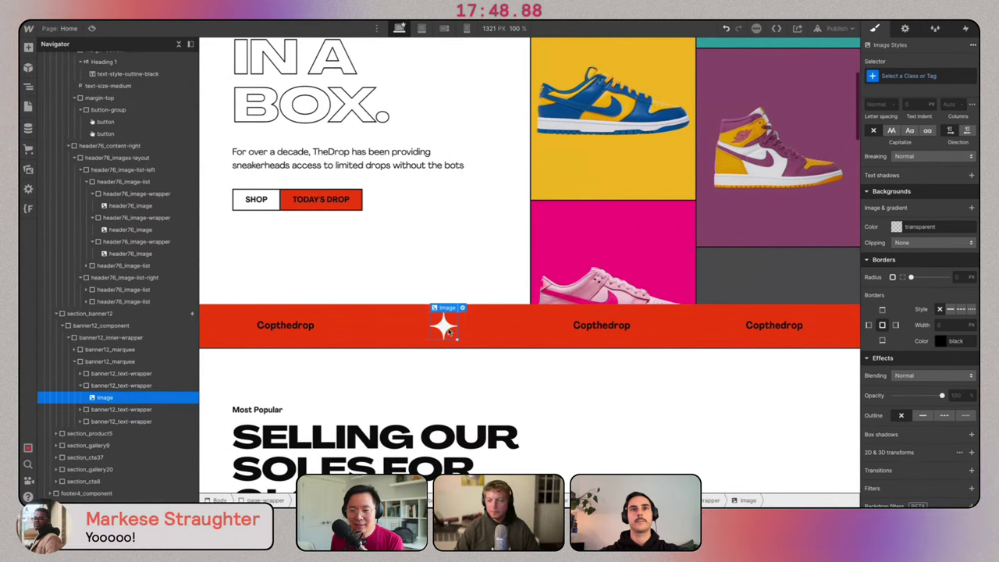
pyautogui.click(796, 330)
pyautogui.hotkey('ctrl', 'v')
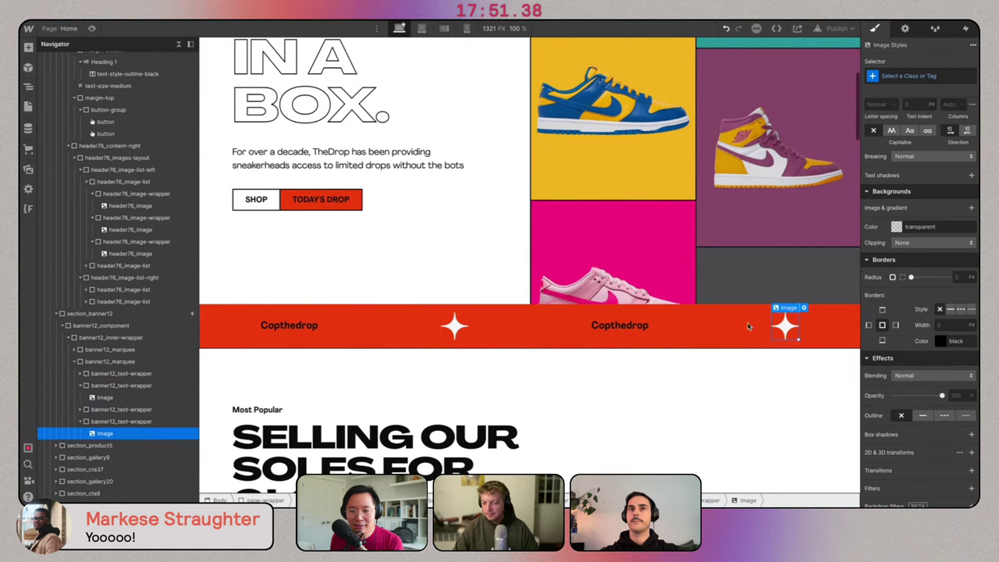
pyautogui.click(329, 328)
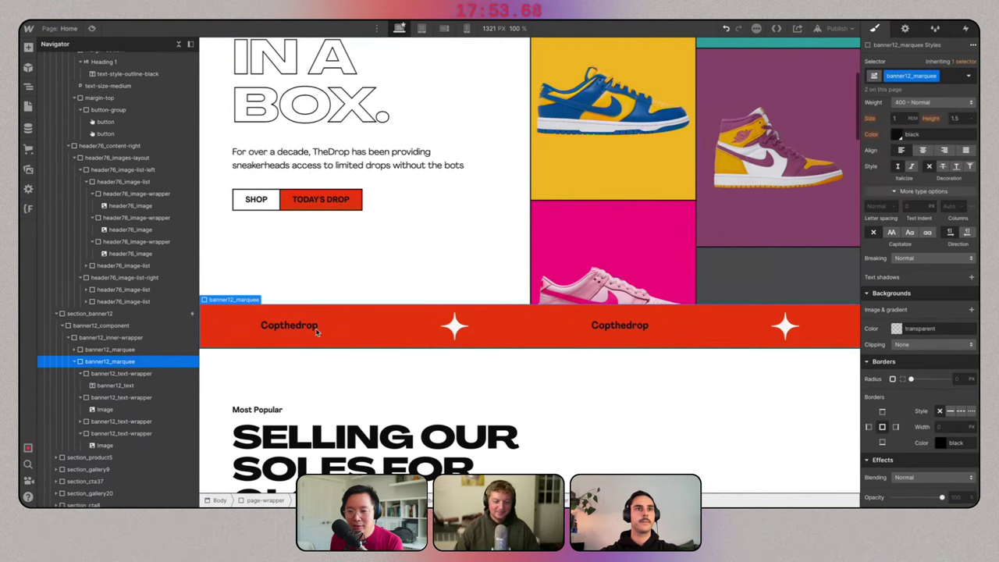
# Style the banner text at 3 vw size, 900 Black weight and uppercase.
pyautogui.click(141, 362)
pyautogui.click(114, 386)
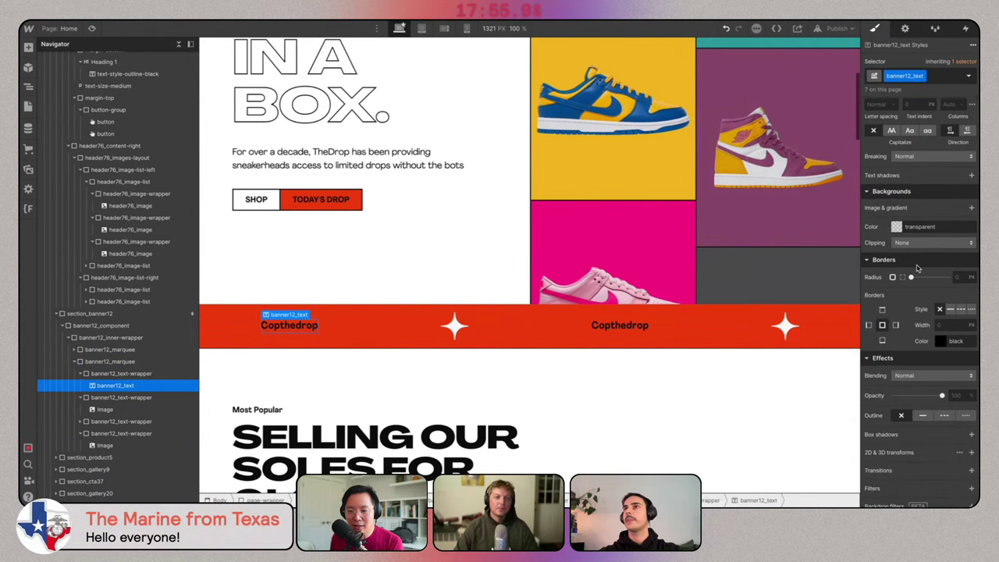
pyautogui.scroll(10, 917, 268)
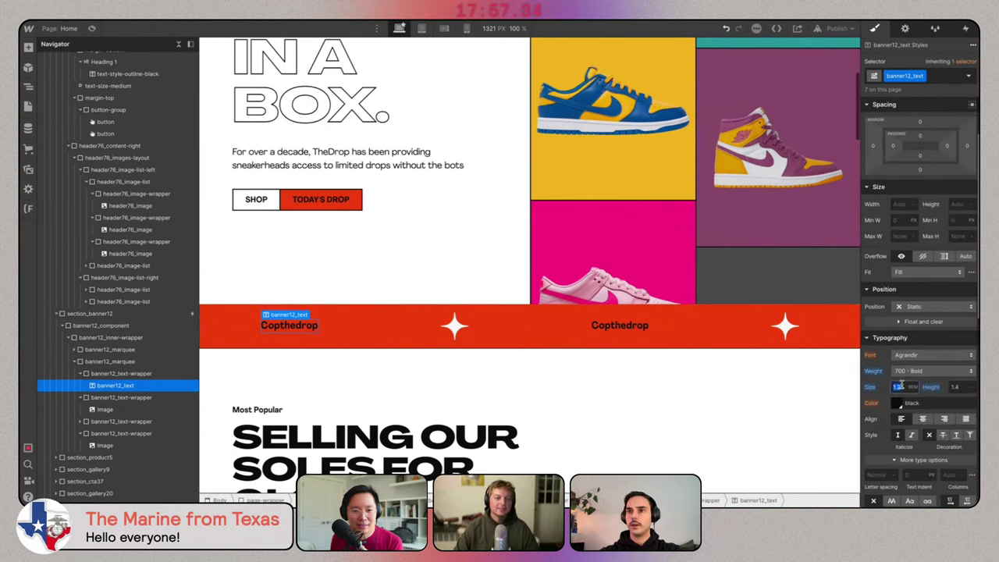
pyautogui.write('3vw')
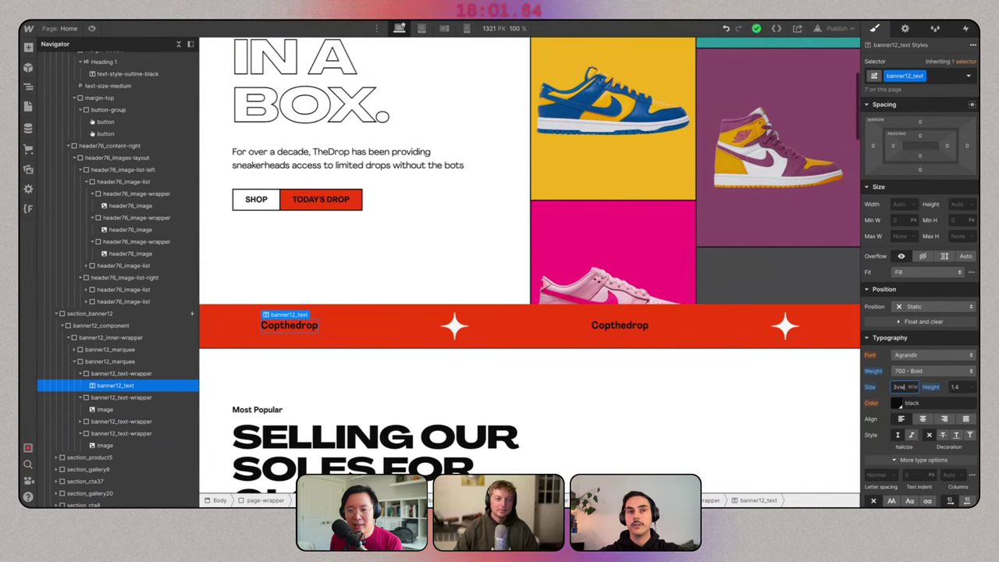
pyautogui.press('Return')
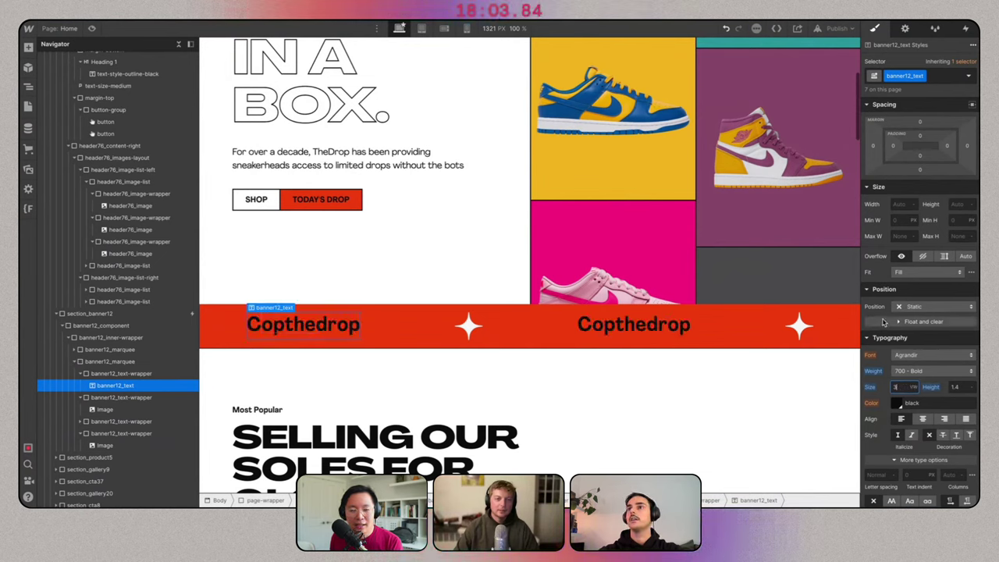
pyautogui.click(933, 371)
pyautogui.click(915, 396)
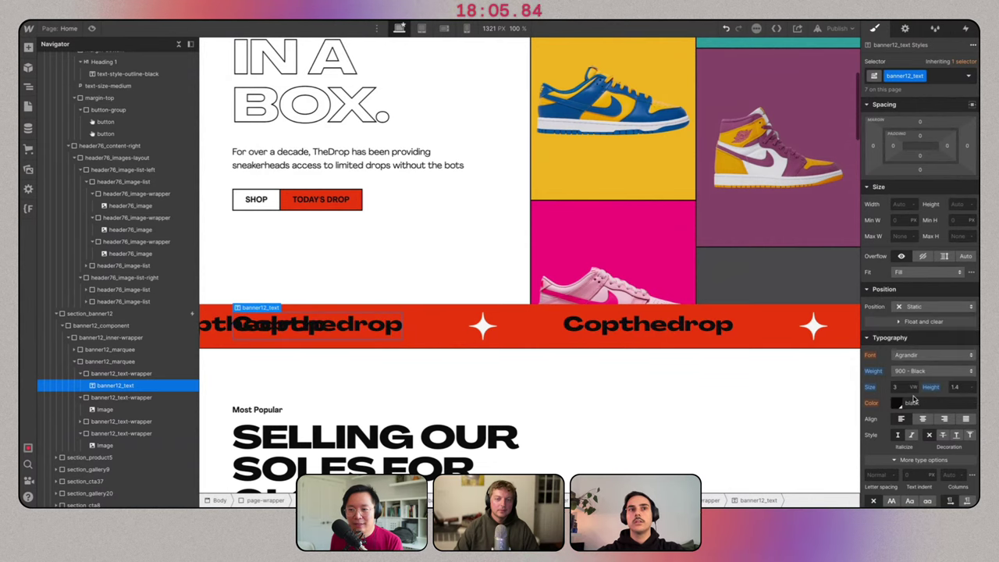
pyautogui.scroll(-2, 923, 420)
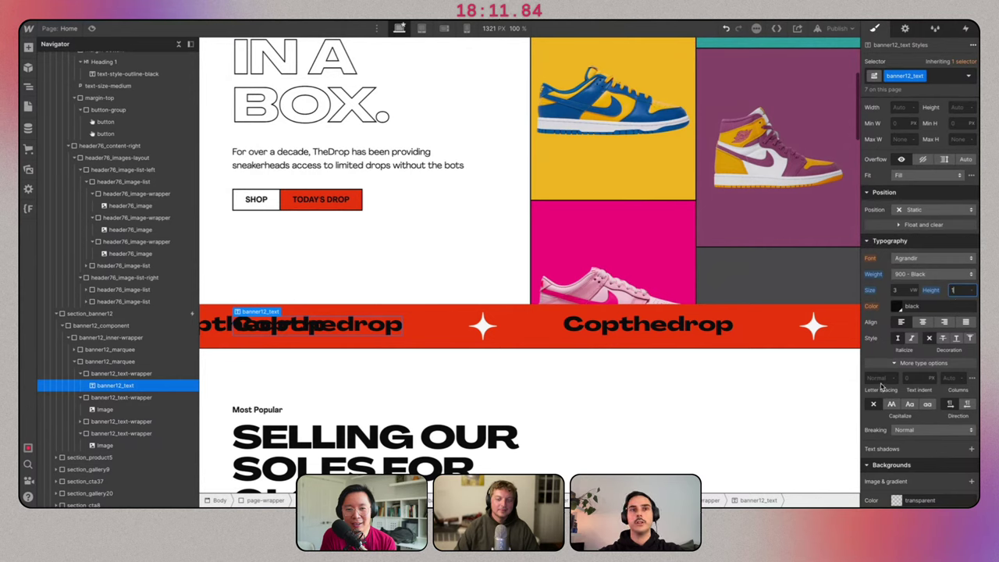
pyautogui.click(890, 404)
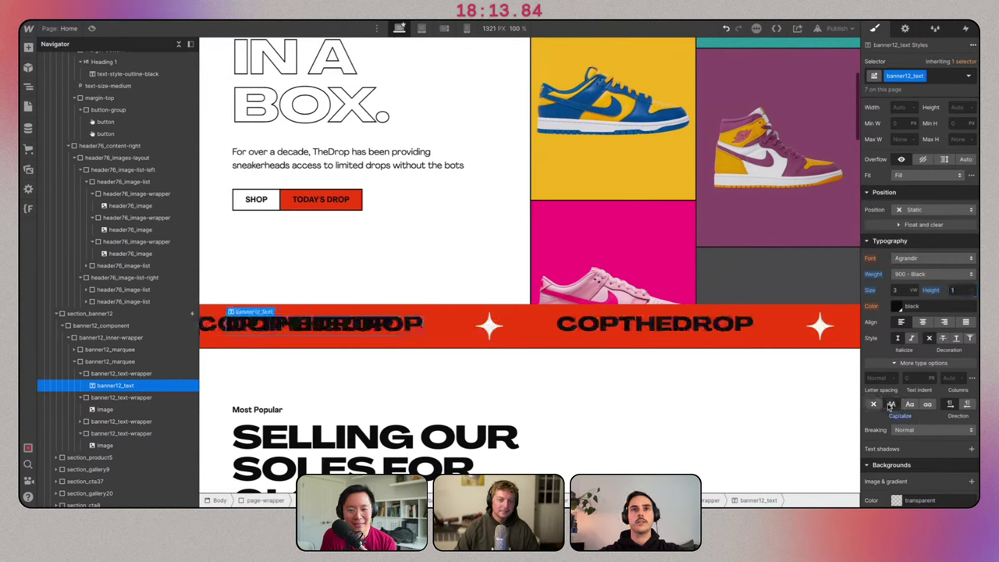
# Delete the second, duplicate overlapping marquee.
pyautogui.click(109, 361)
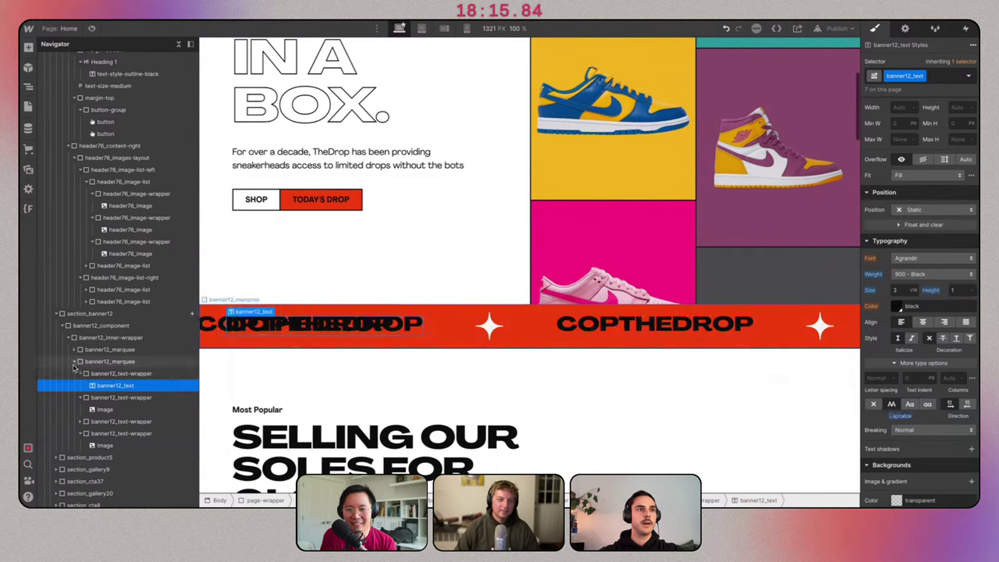
pyautogui.click(75, 362)
pyautogui.click(109, 349)
pyautogui.press('Delete')
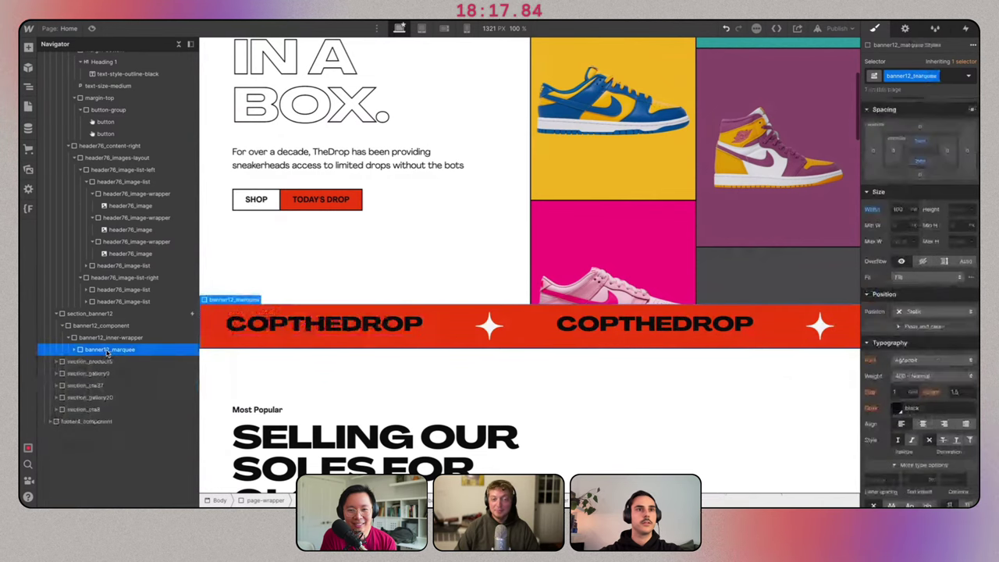
pyautogui.click(299, 326)
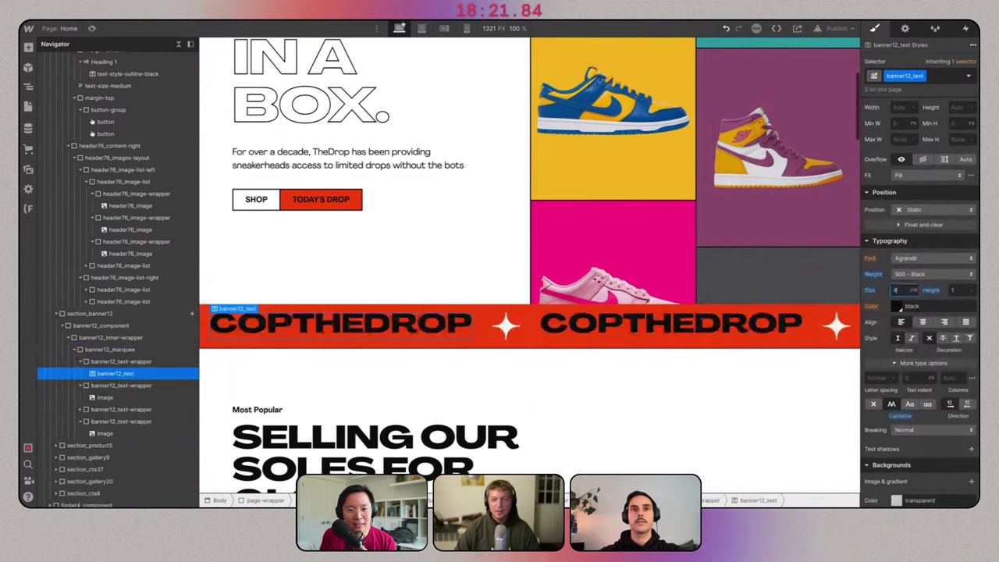
# Give the star image a new banner12_star class with a 4 vw width.
pyautogui.click(496, 327)
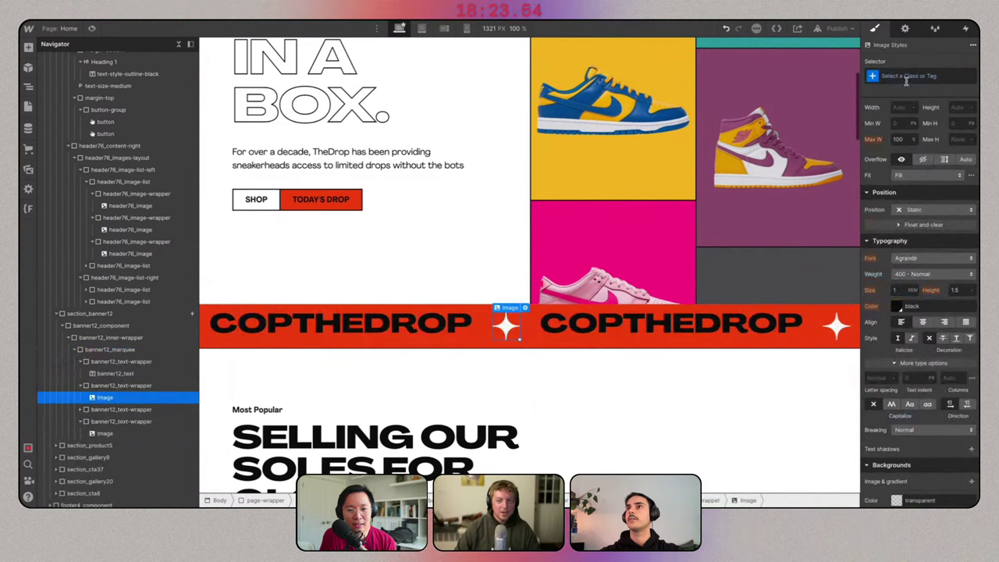
pyautogui.click(905, 76)
pyautogui.write('banner1')
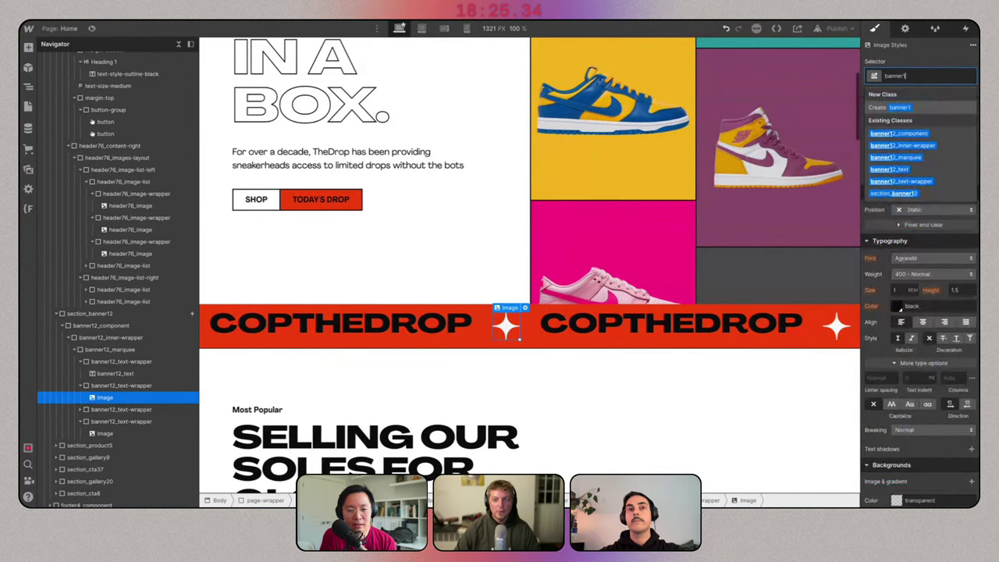
pyautogui.write('2_star')
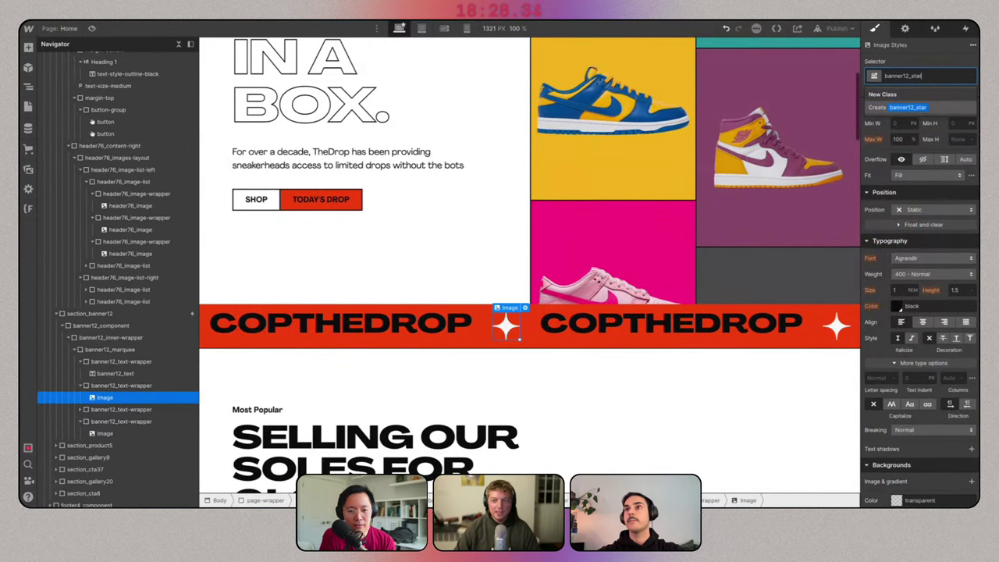
pyautogui.press('Return')
pyautogui.scroll(3, 928, 273)
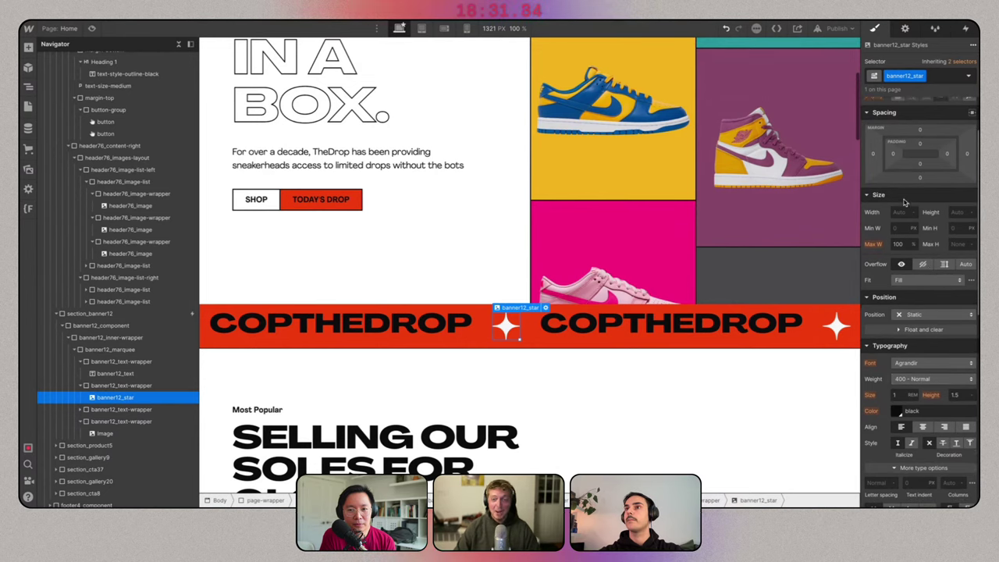
pyautogui.click(899, 212)
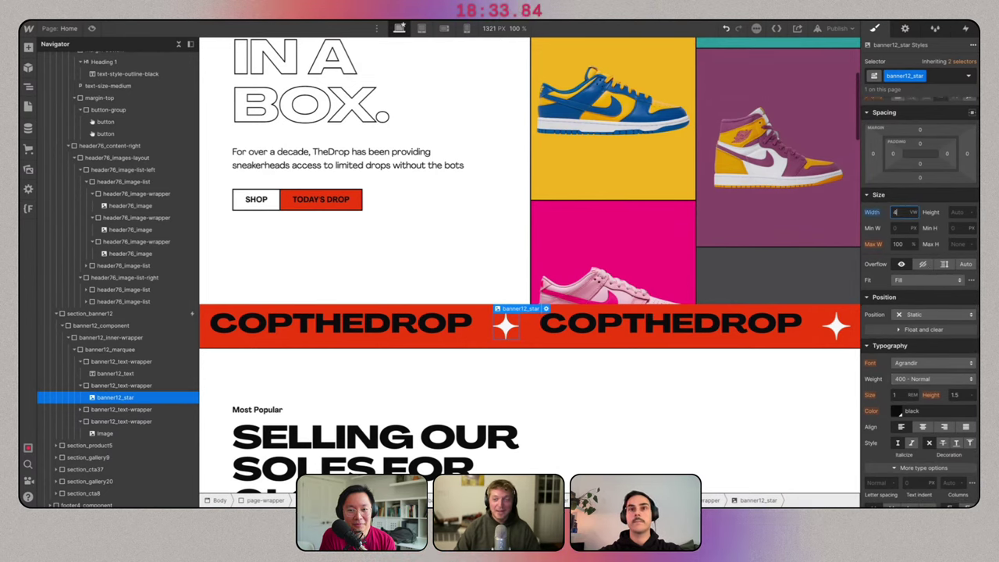
pyautogui.write('4')
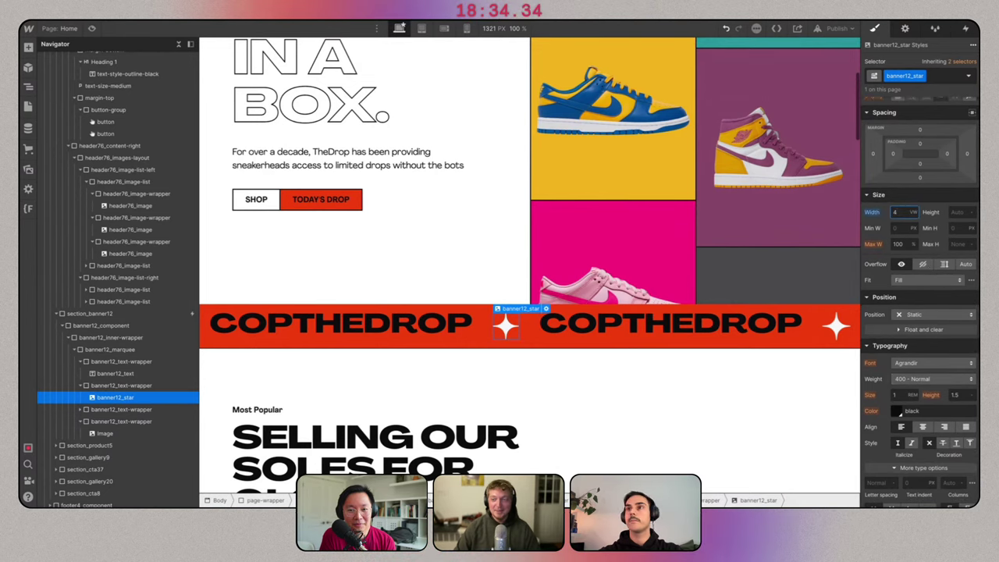
pyautogui.click(472, 332)
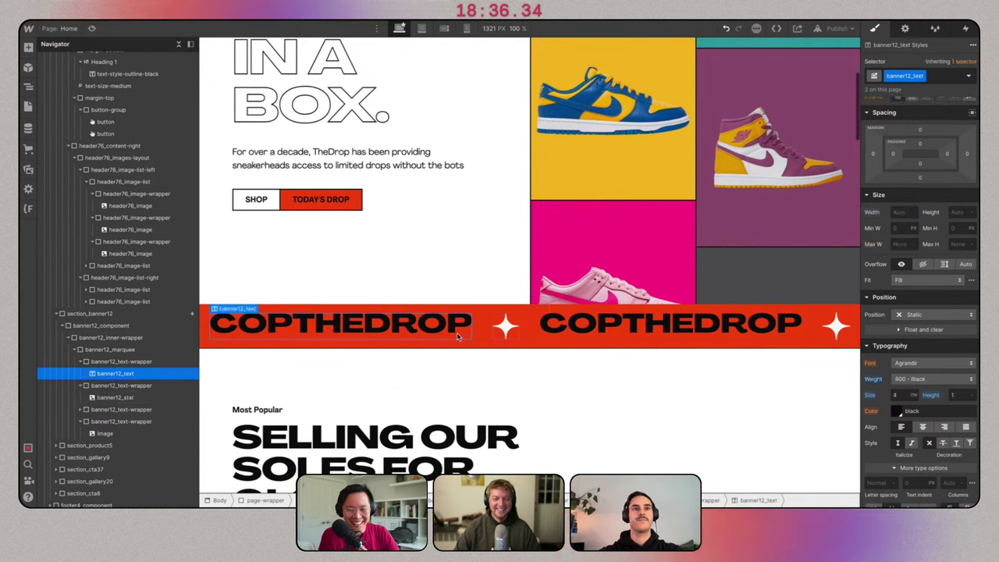
# Give the marquee 1.2 rem top and 0.8 rem bottom padding.
pyautogui.click(590, 334)
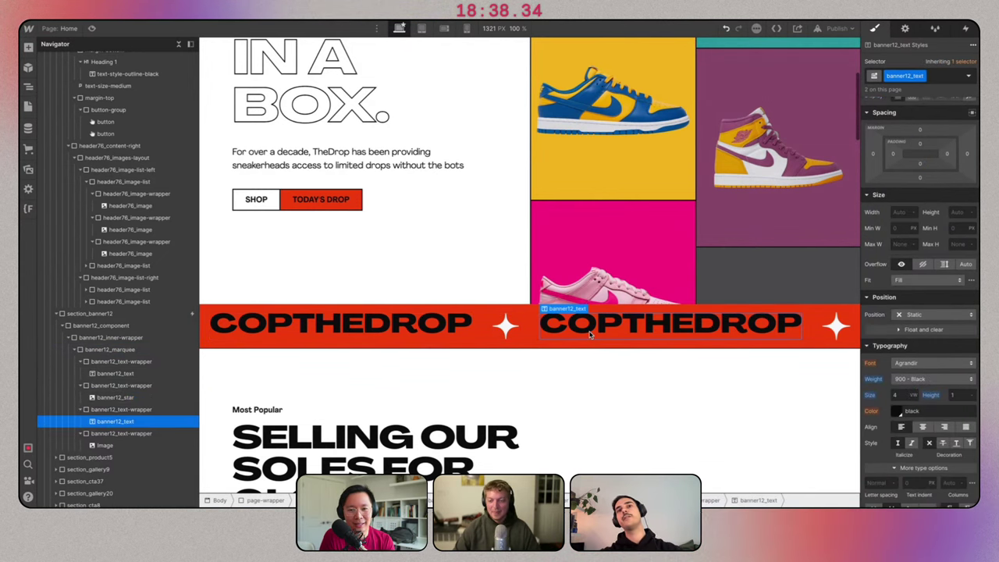
pyautogui.click(633, 339)
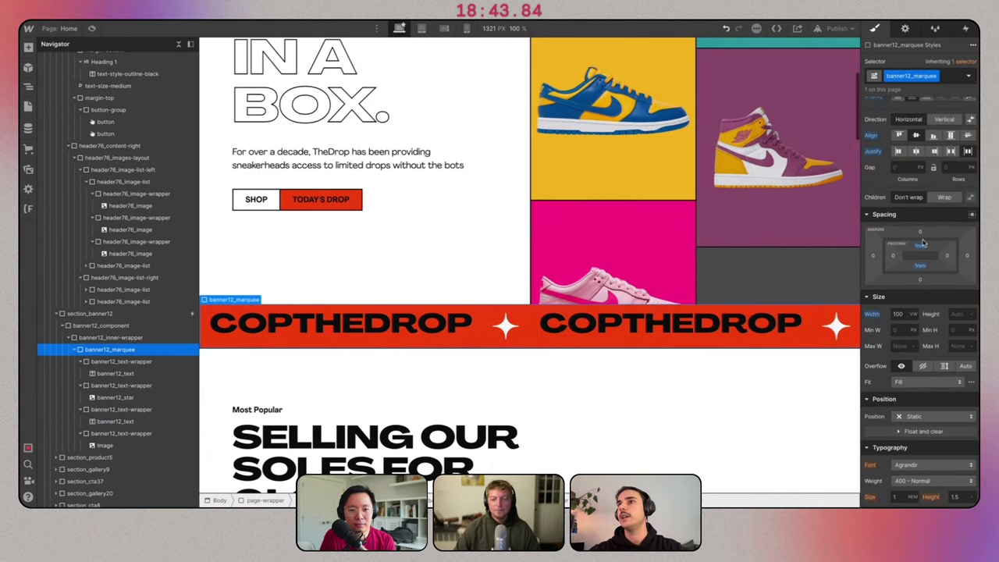
pyautogui.click(921, 247)
pyautogui.write('1.2')
pyautogui.press('Return')
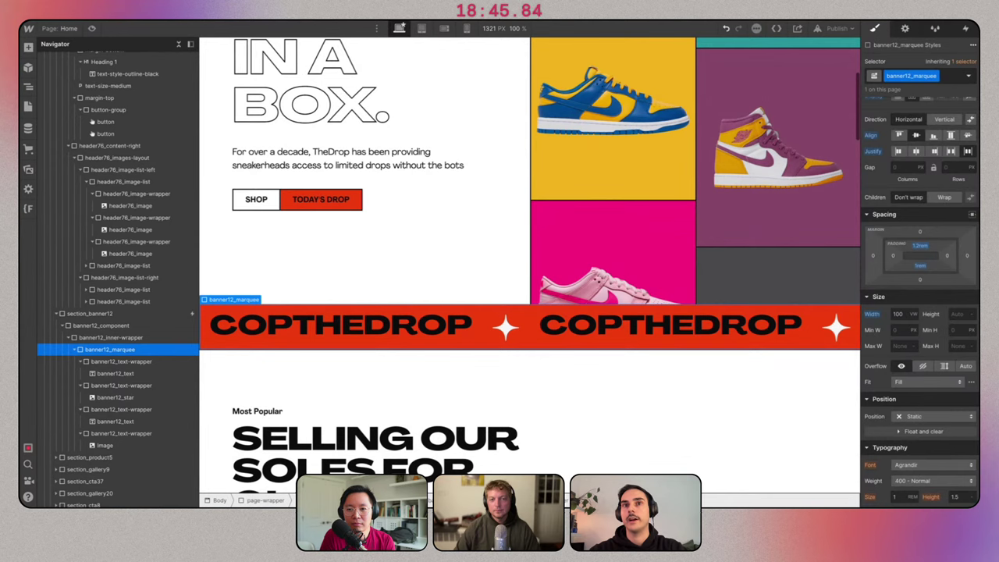
pyautogui.click(921, 247)
pyautogui.click(921, 265)
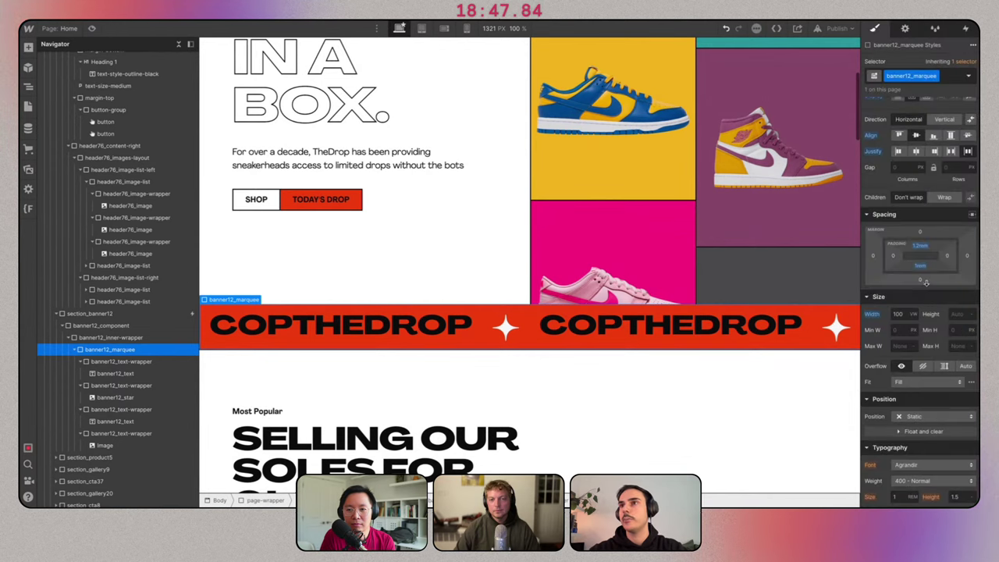
pyautogui.click(921, 265)
pyautogui.write('0.8')
pyautogui.press('Return')
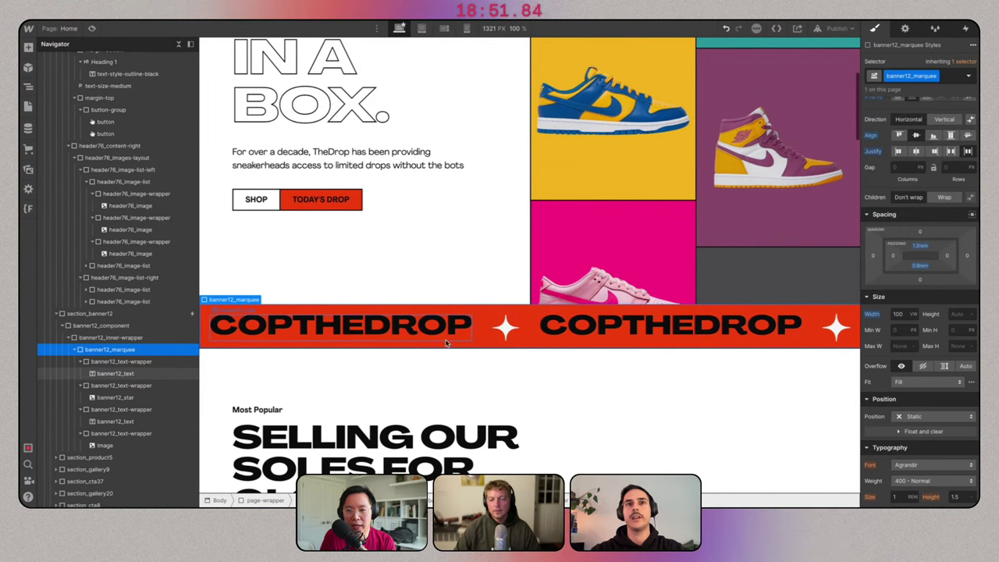
# Give the COPTHEDROP text 0.5 rem top padding and fine-tune the marquee's bottom padding.
pyautogui.click(340, 326)
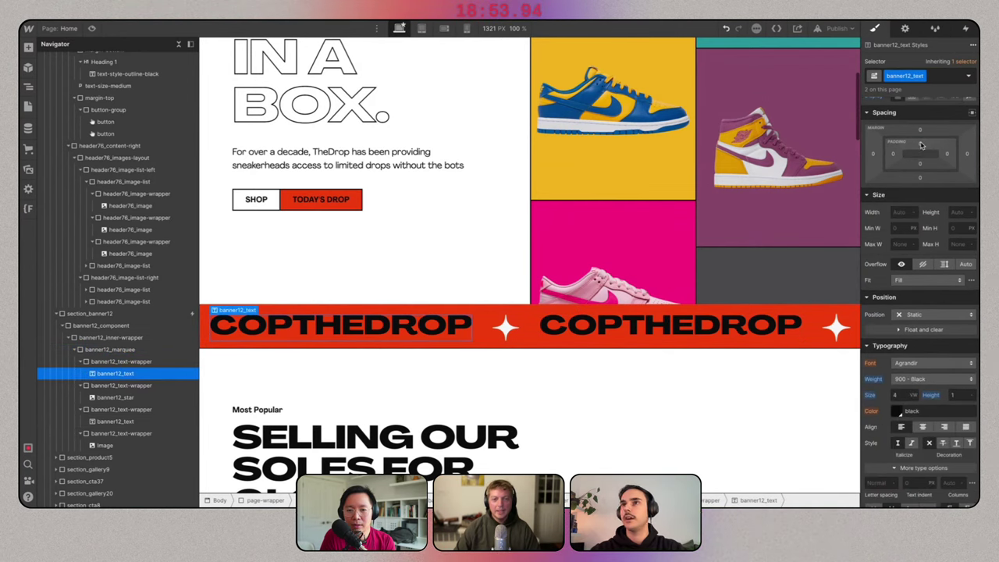
pyautogui.click(921, 146)
pyautogui.write('.5rem')
pyautogui.press('Return')
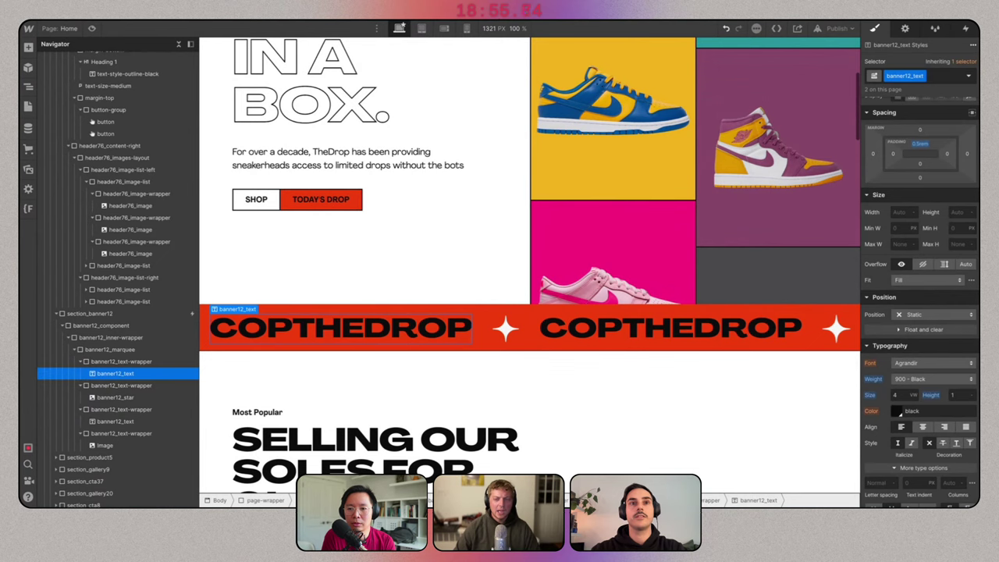
pyautogui.click(560, 308)
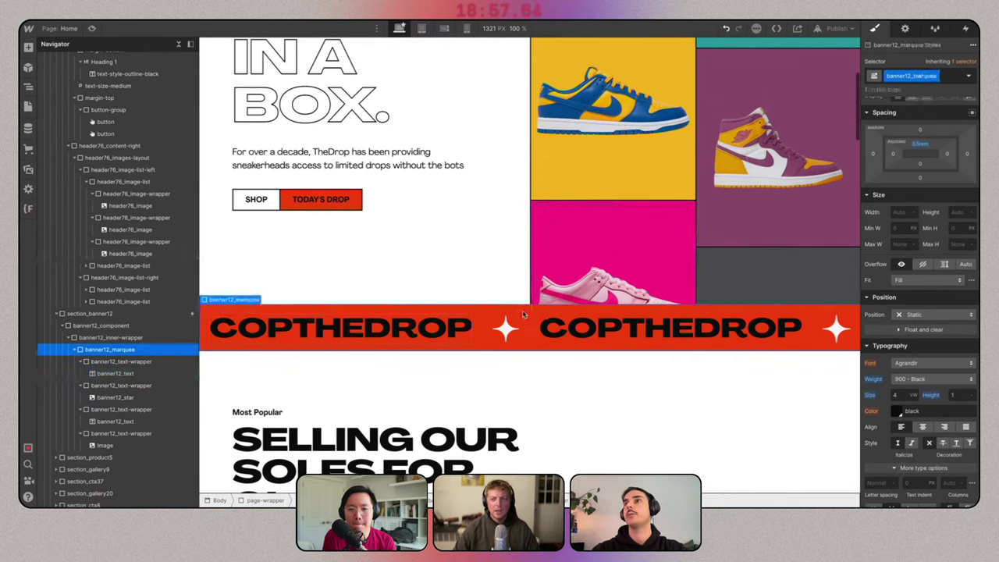
pyautogui.moveTo(921, 267); pyautogui.dragTo(920, 269)
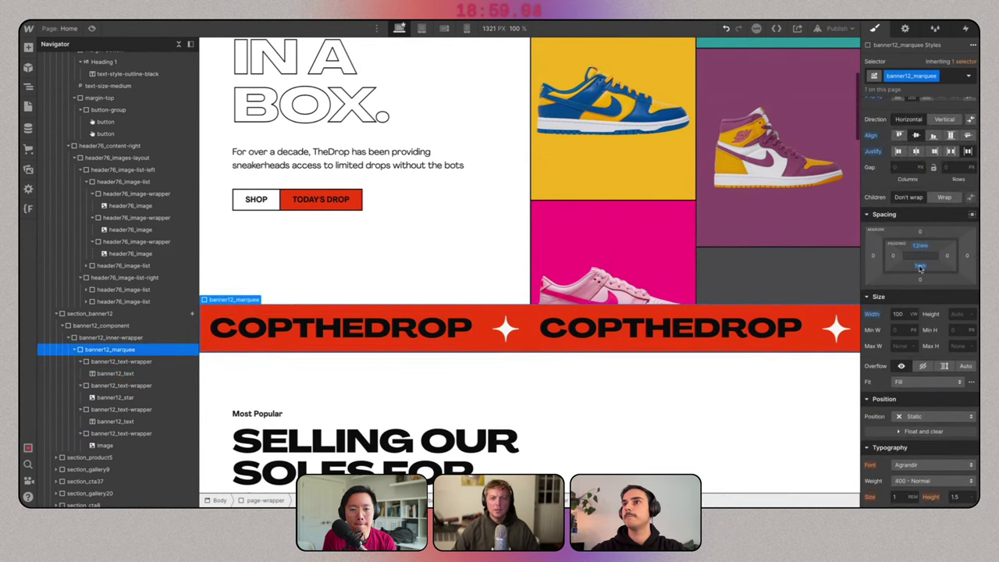
pyautogui.click(503, 334)
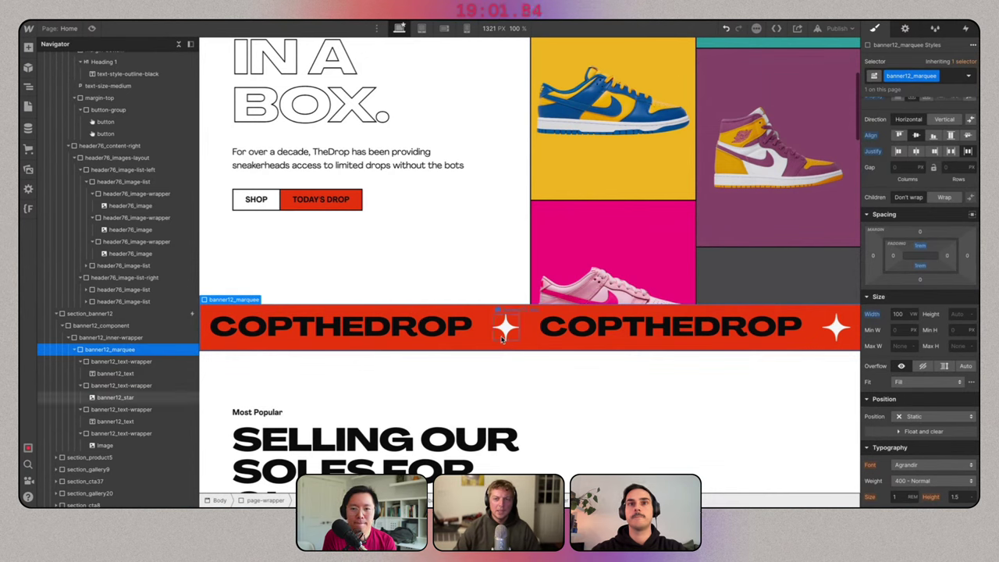
pyautogui.click(593, 327)
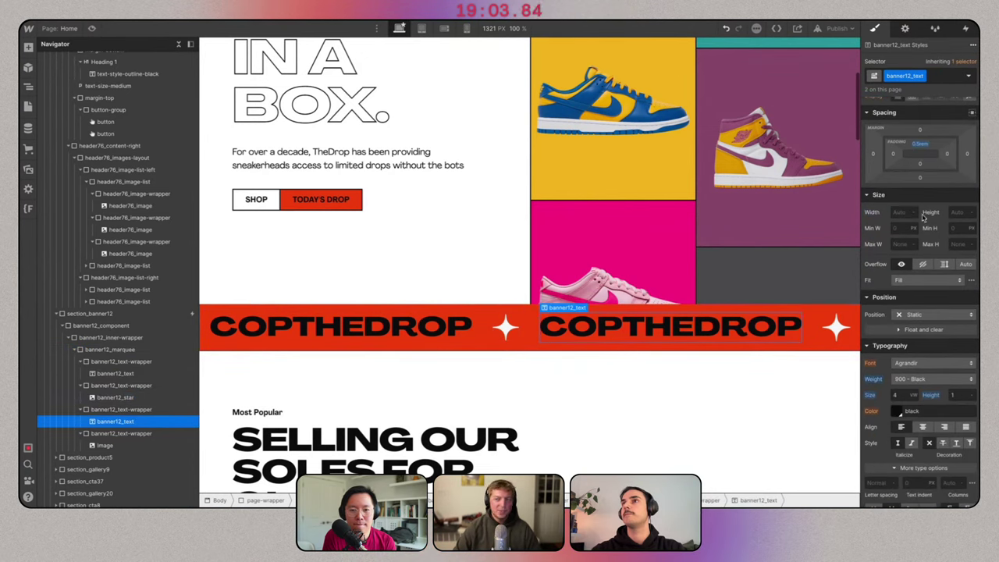
pyautogui.click(921, 147)
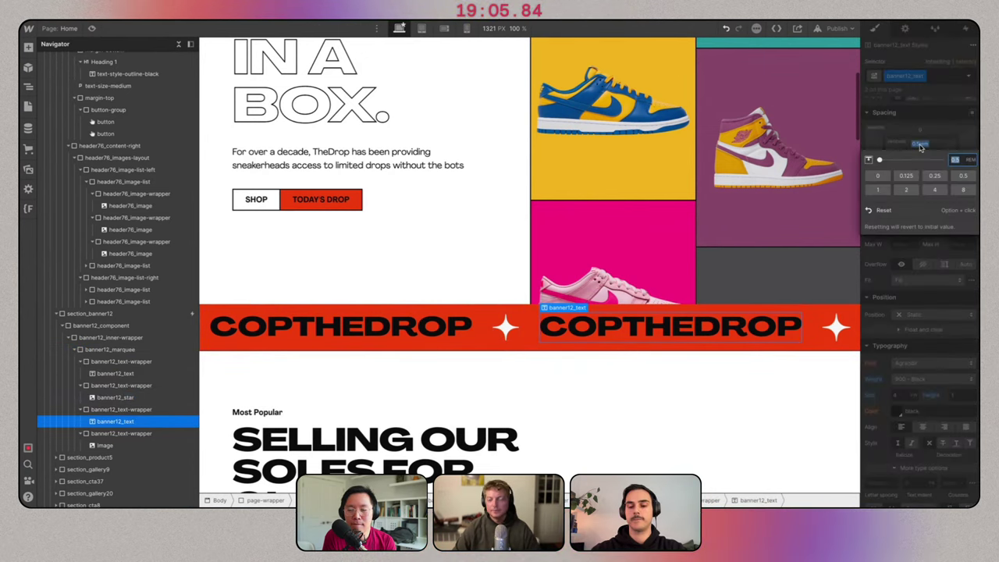
# Give the orange-red banner section a 2 px black border.
pyautogui.click(640, 378)
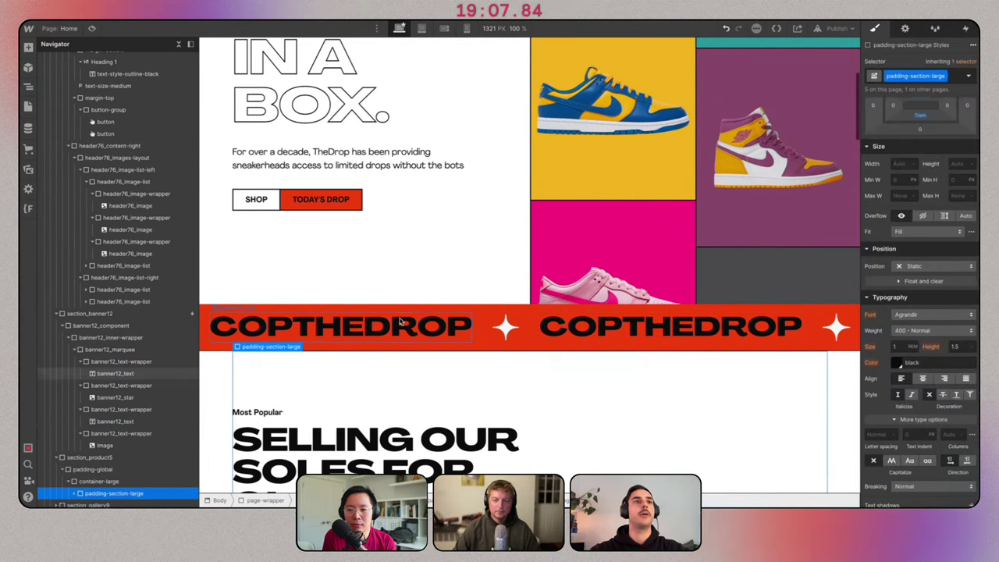
pyautogui.click(227, 311)
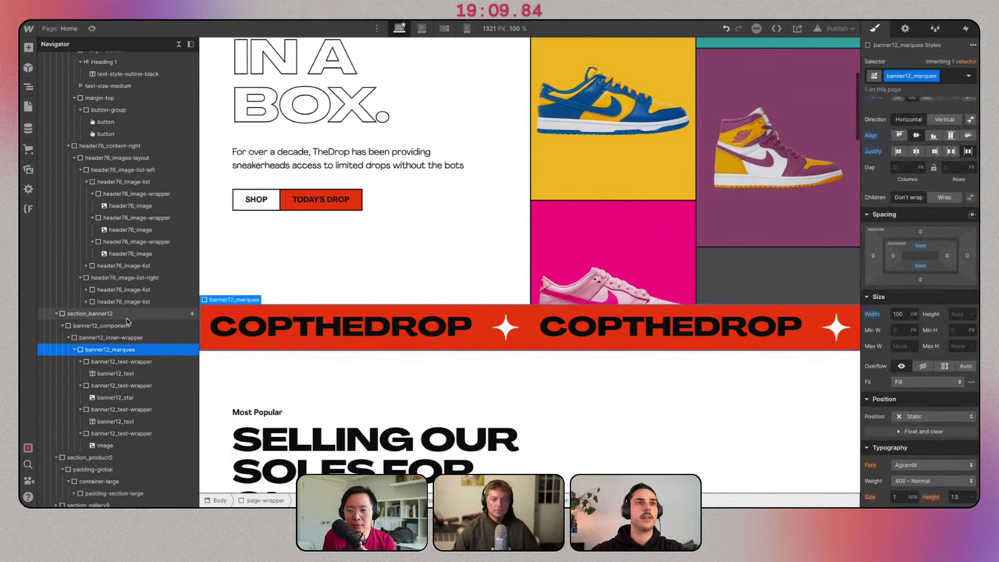
pyautogui.scroll(-5, 961, 403)
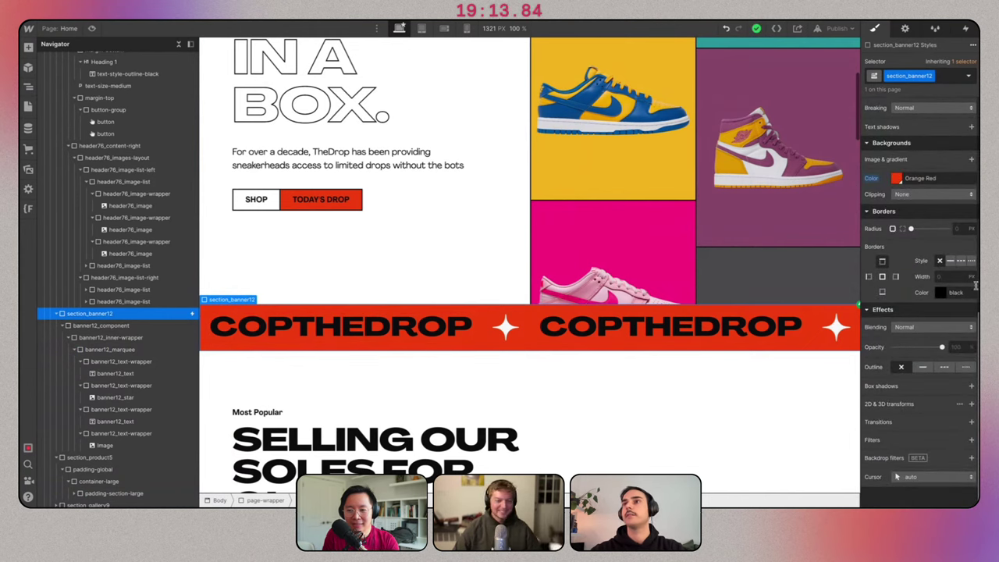
pyautogui.press('Return')
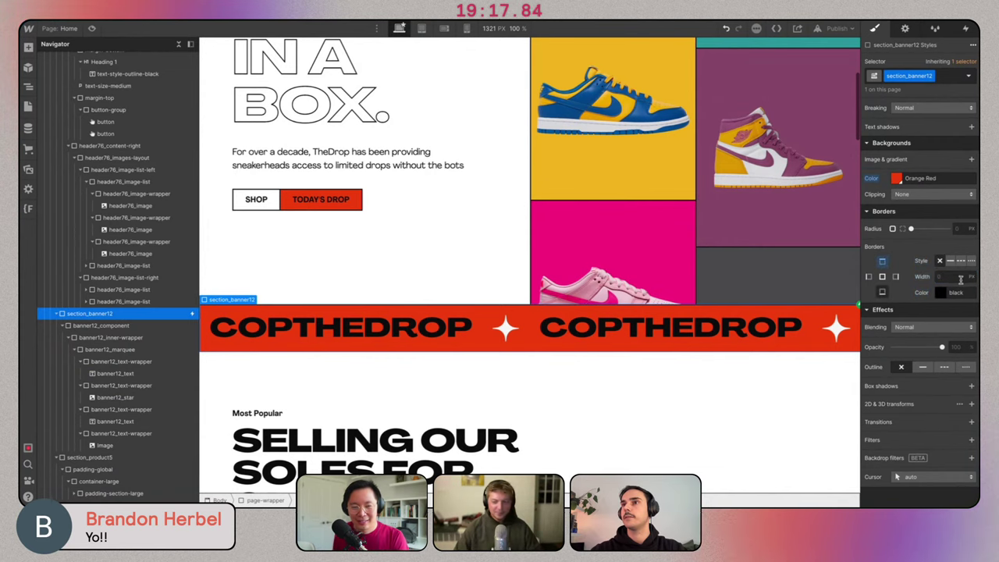
pyautogui.click(129, 324)
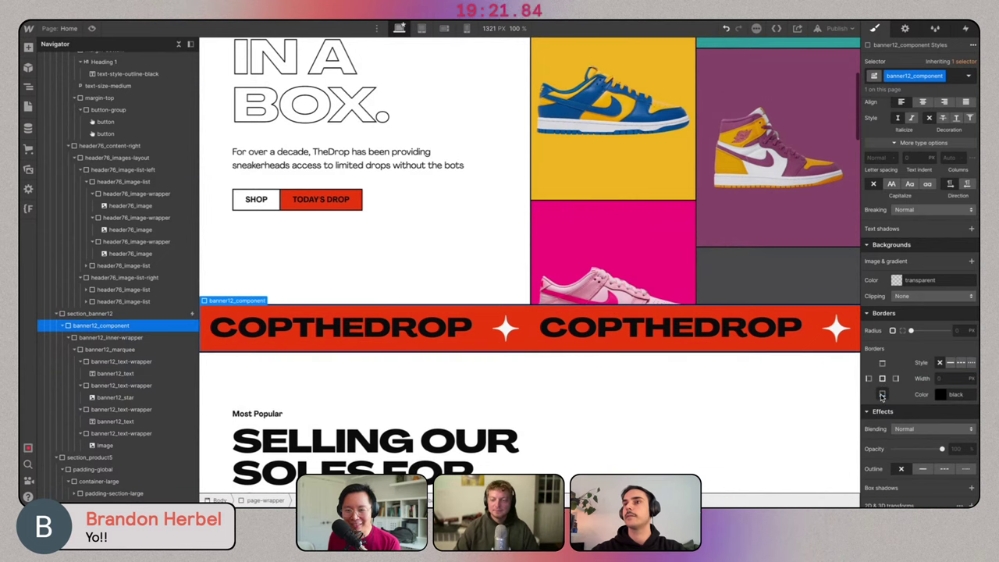
pyautogui.click(505, 248)
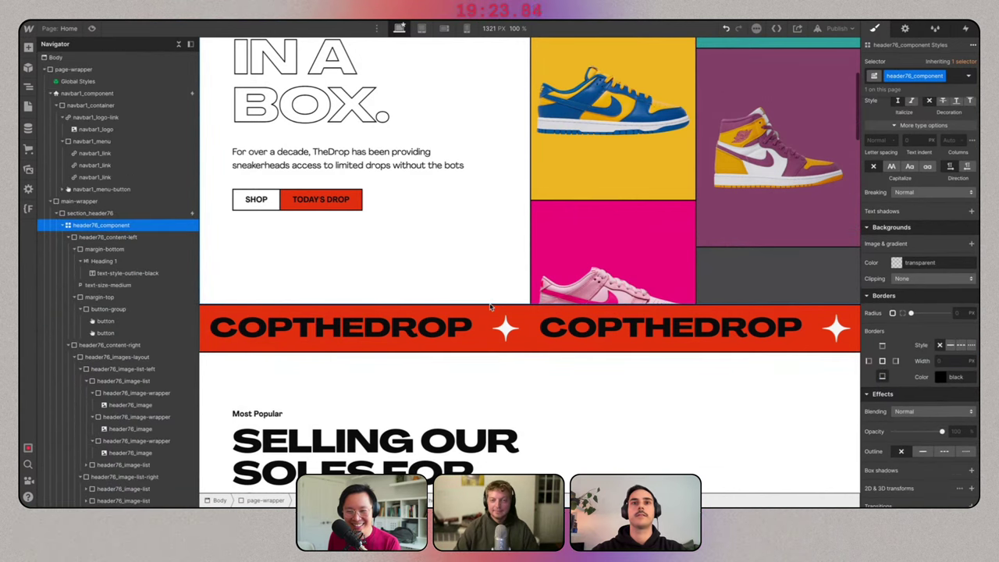
pyautogui.click(450, 332)
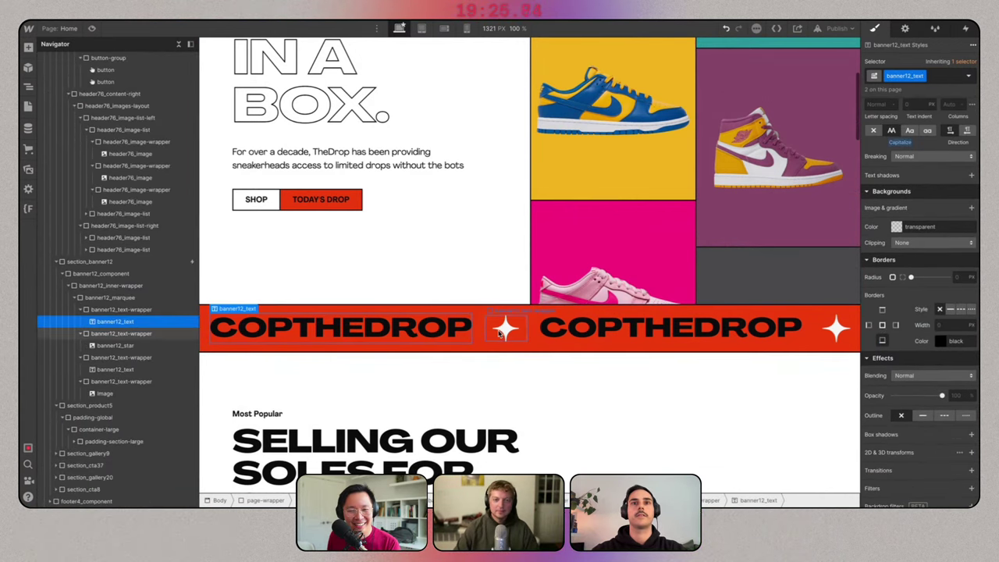
pyautogui.click(509, 331)
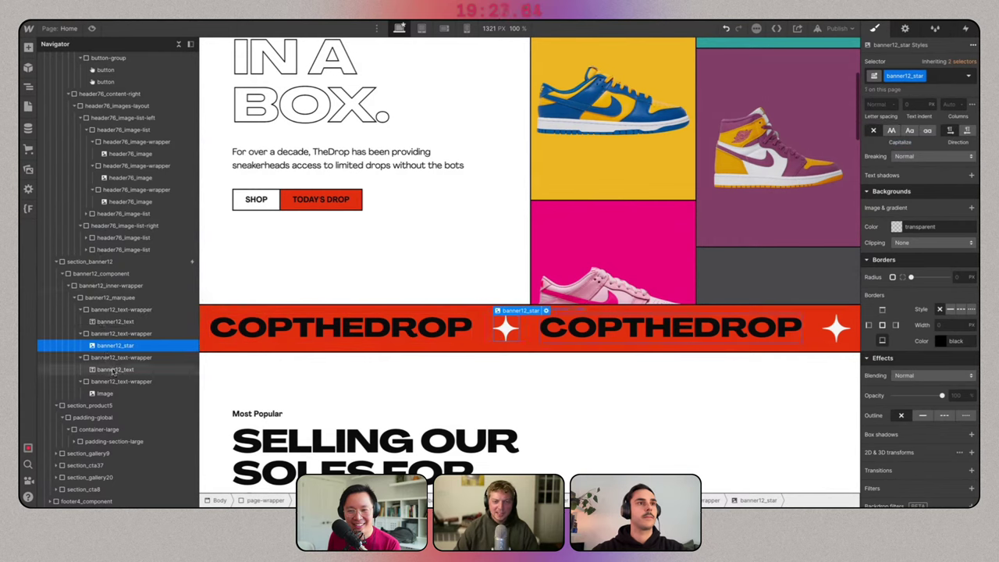
pyautogui.click(74, 298)
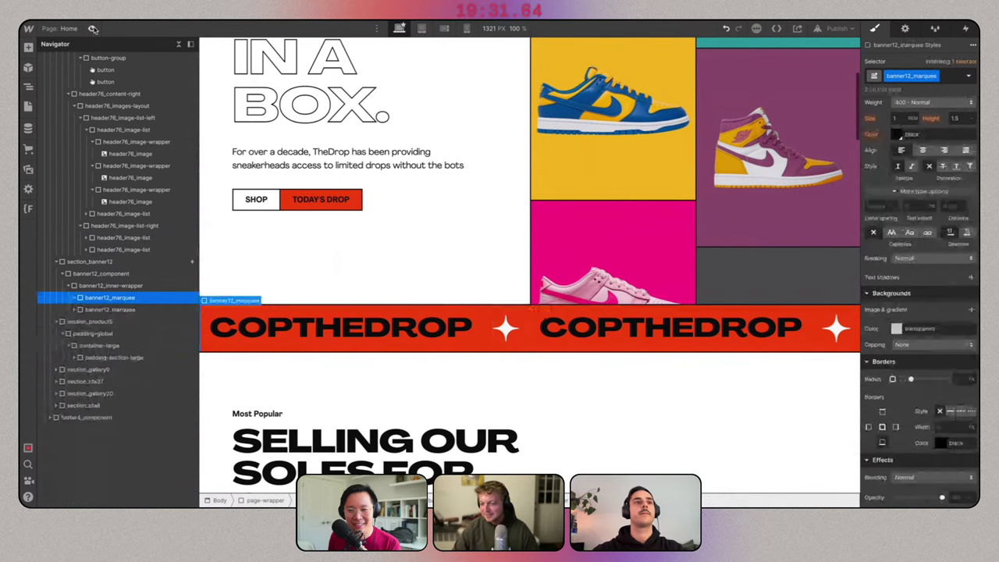
pyautogui.click(92, 28)
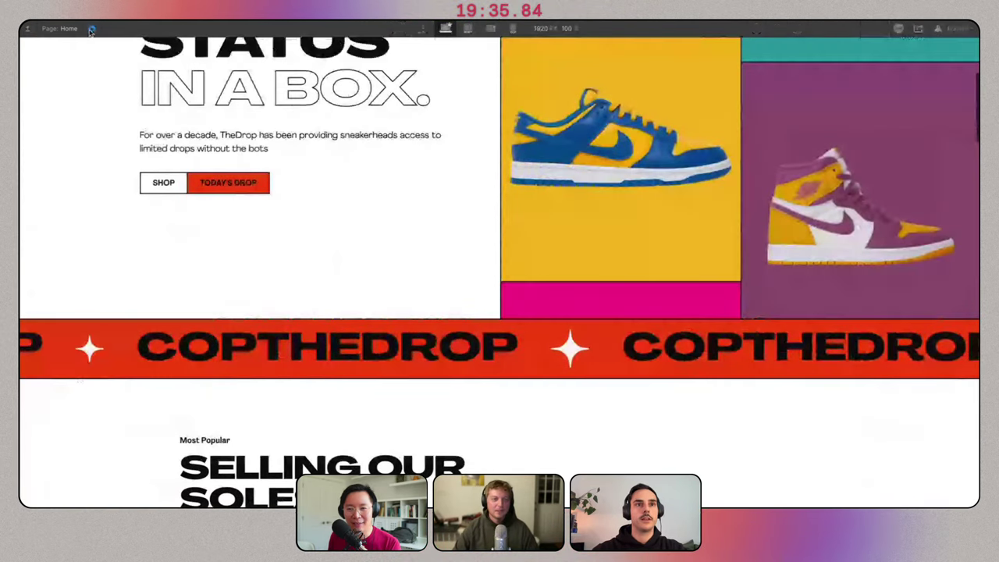
pyautogui.press('Escape')
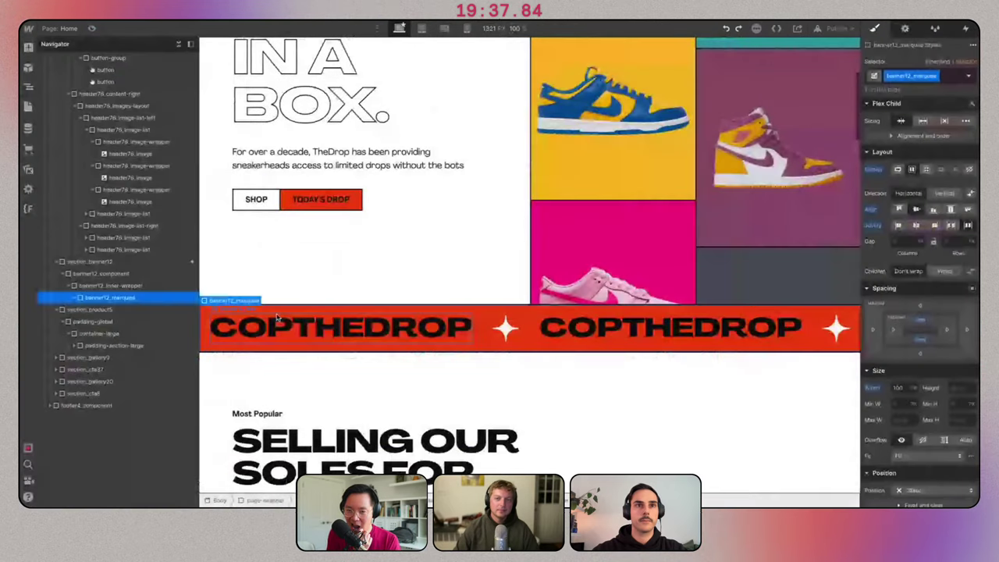
pyautogui.click(365, 328)
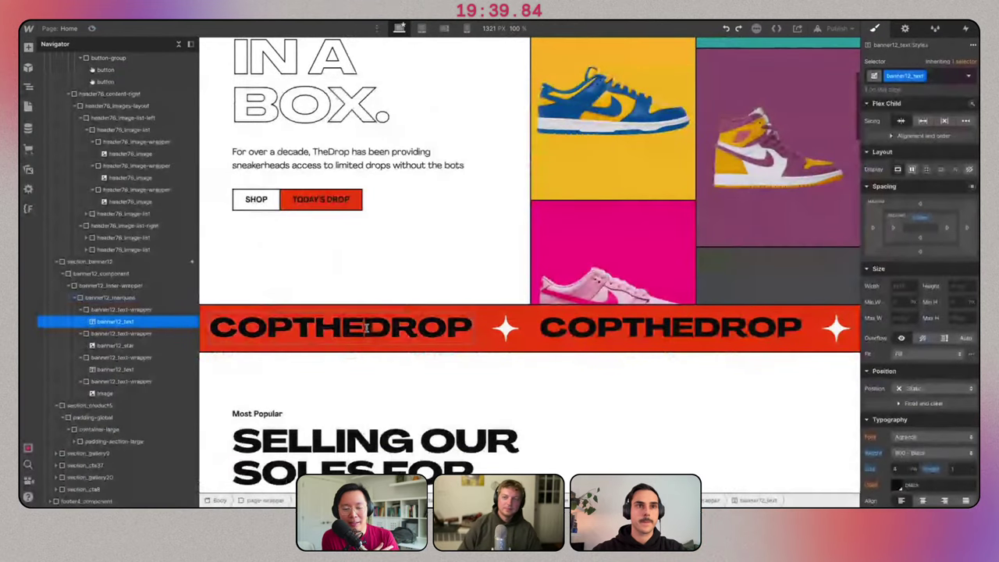
# Wrap the word THE in a span with the text-style class.
pyautogui.doubleClick(365, 328)
pyautogui.moveTo(365, 328); pyautogui.dragTo(293, 328)
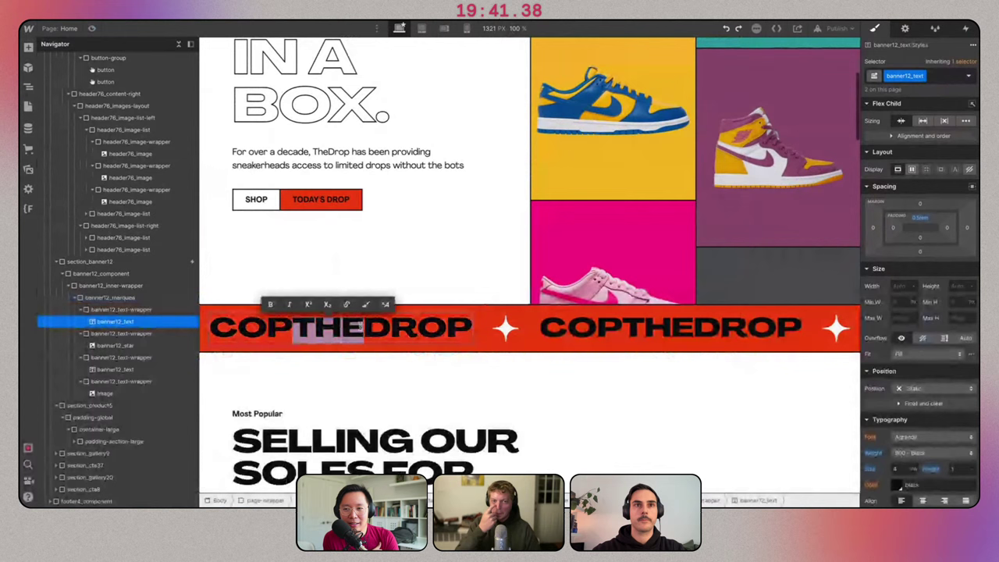
pyautogui.click(366, 304)
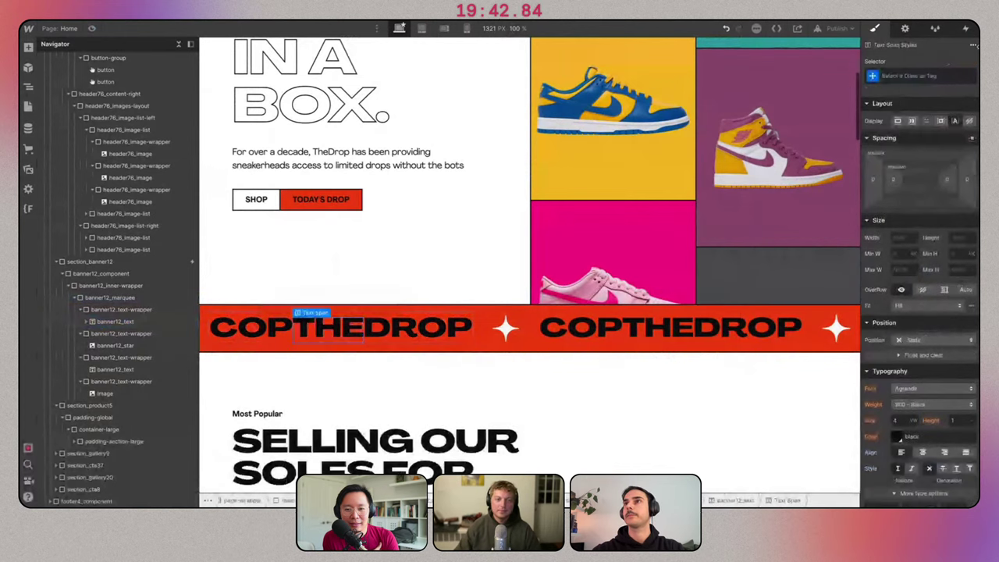
pyautogui.click(928, 74)
pyautogui.write('text-sty')
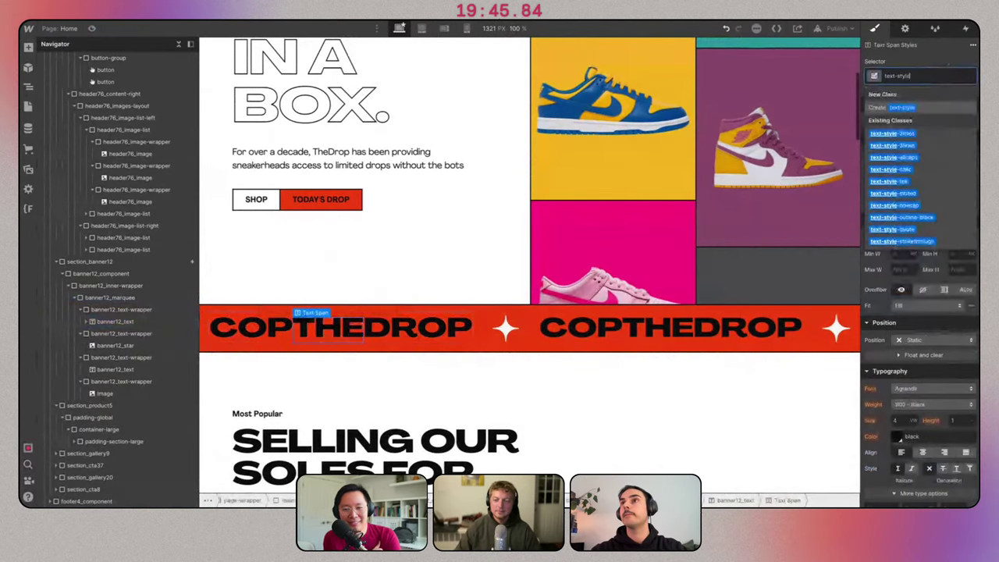
pyautogui.write('le')
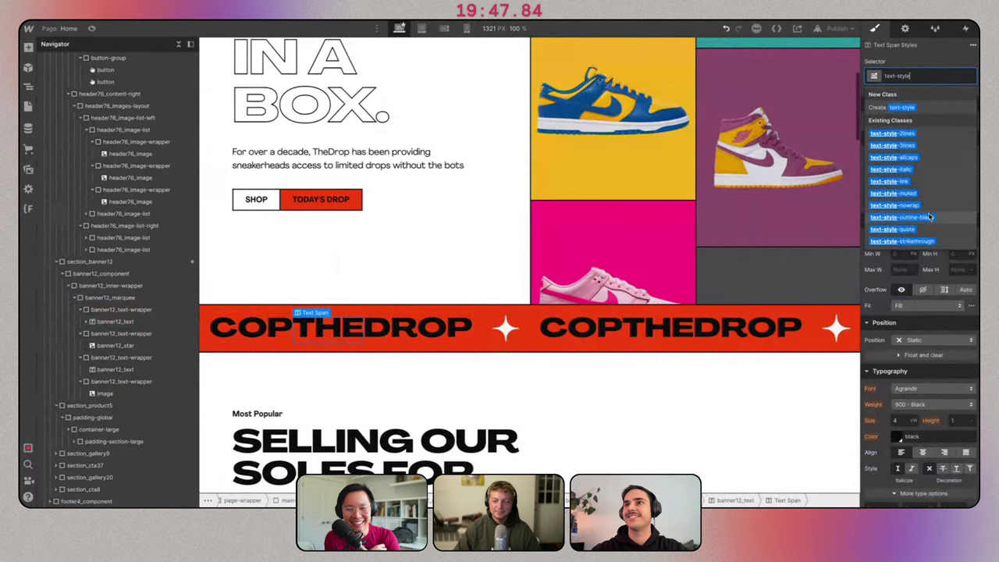
pyautogui.press('Escape')
# Paste another text wrapper copy into banner12_marquee and duplicate the whole marquee.
pyautogui.click(86, 345)
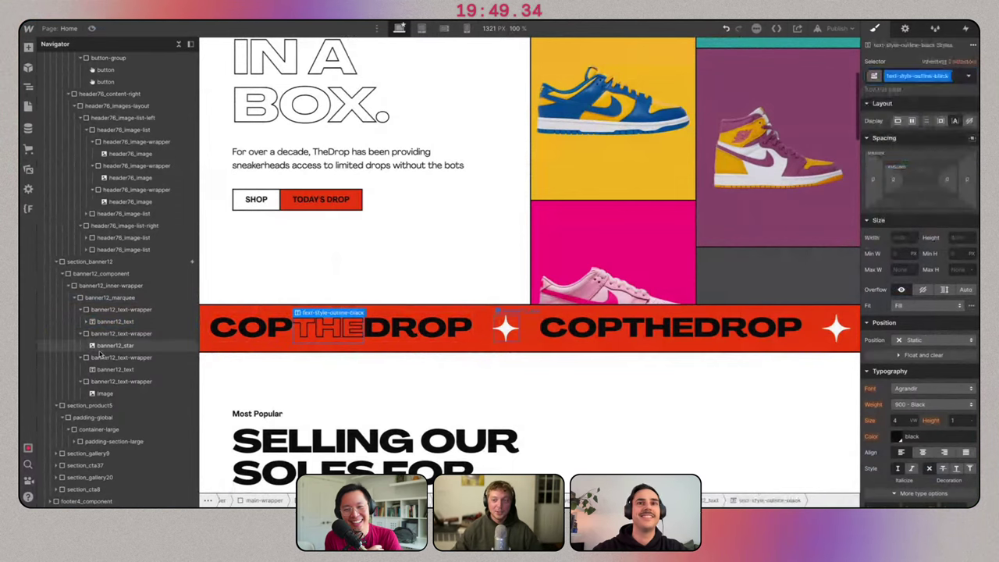
pyautogui.click(79, 334)
pyautogui.click(100, 346)
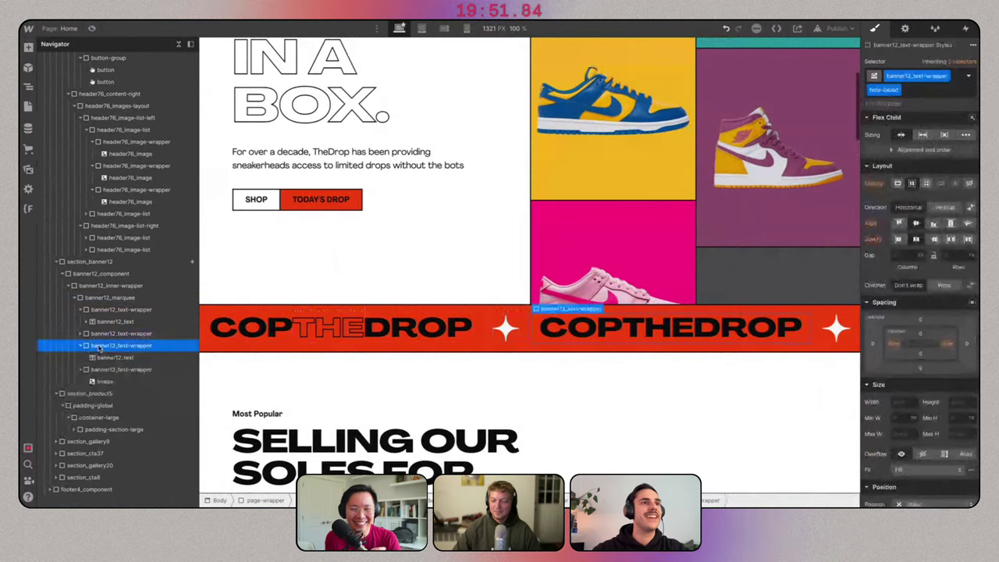
pyautogui.click(109, 297)
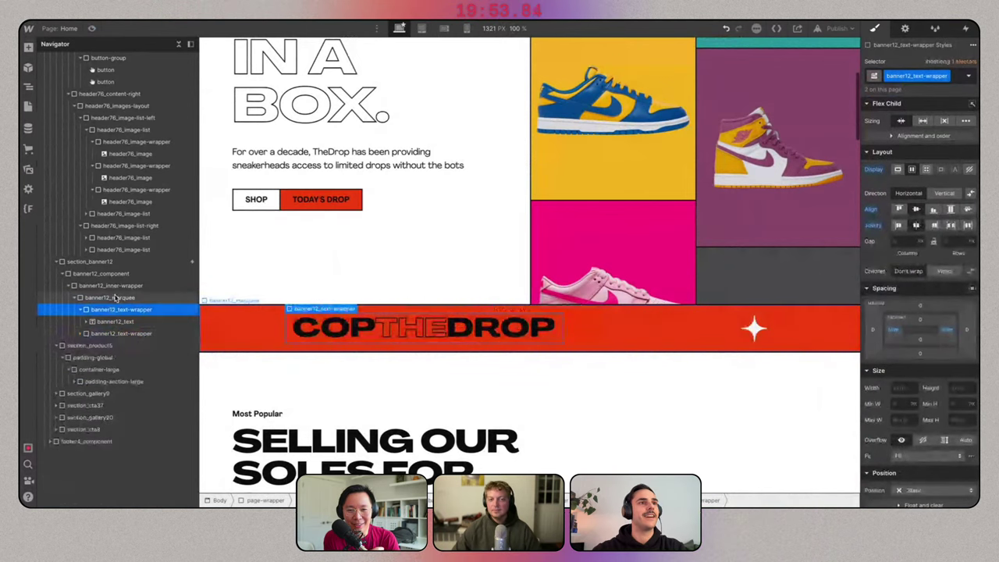
pyautogui.click(117, 333)
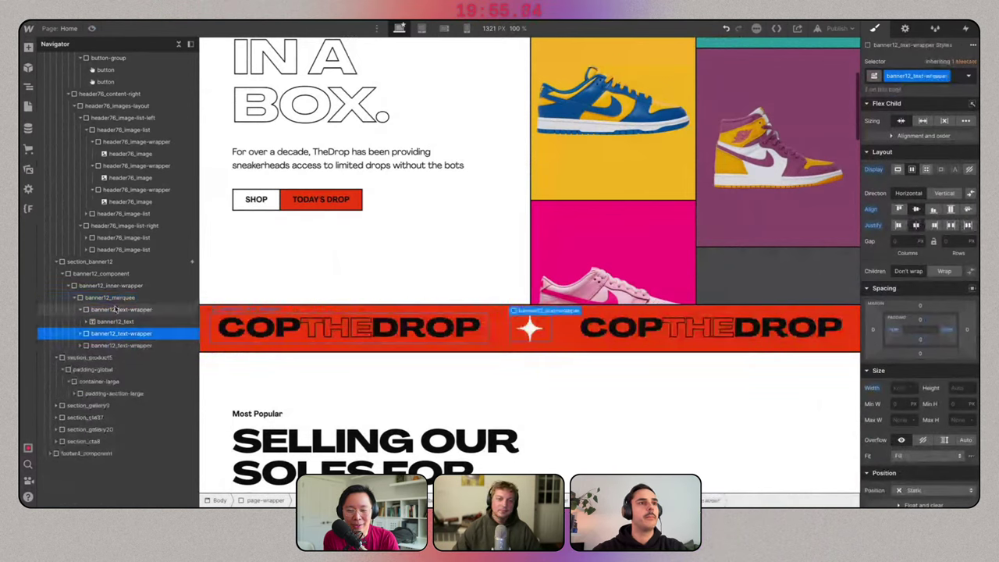
pyautogui.click(112, 300)
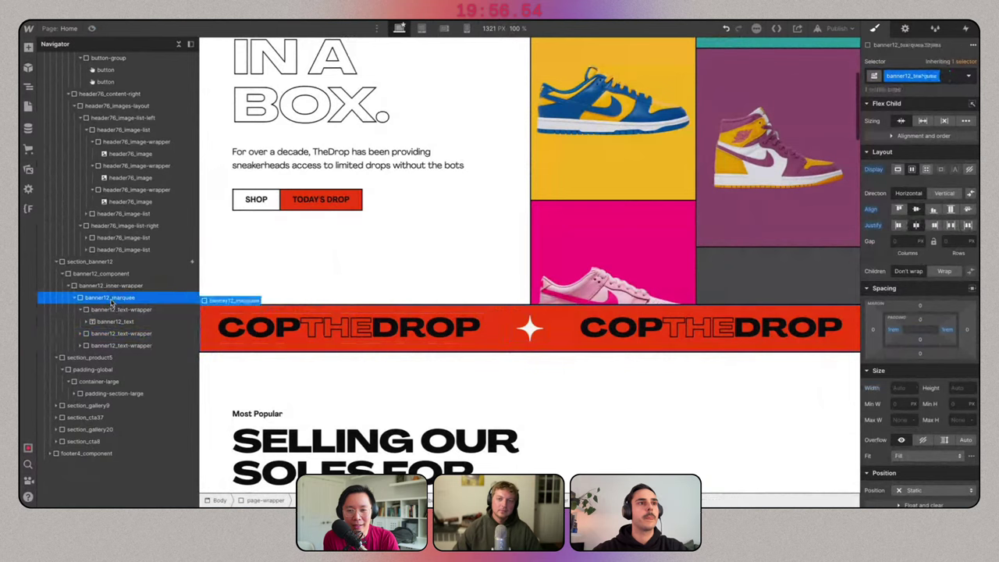
pyautogui.hotkey('ctrl', 'v')
pyautogui.click(78, 298)
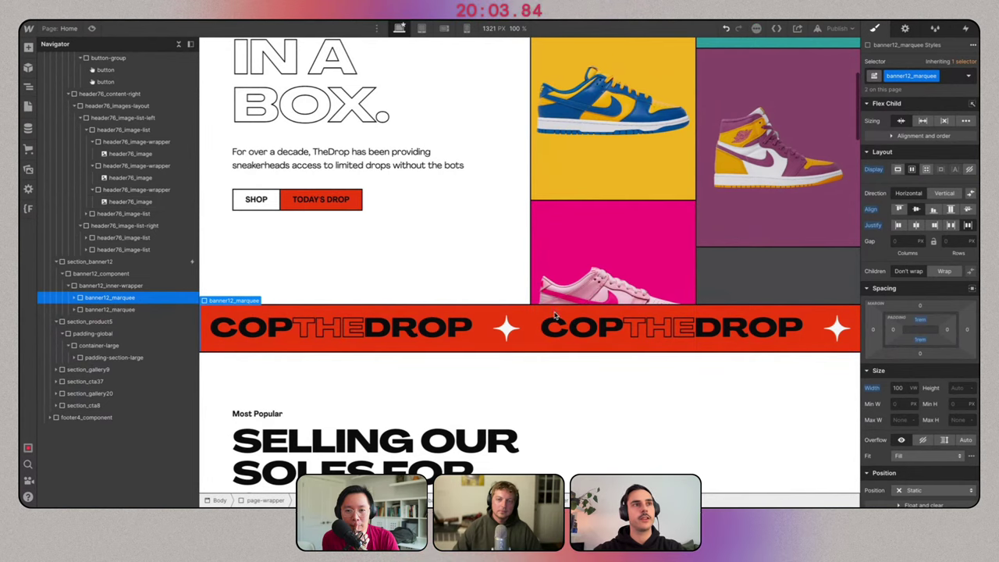
pyautogui.hotkey('ctrl', 'd')
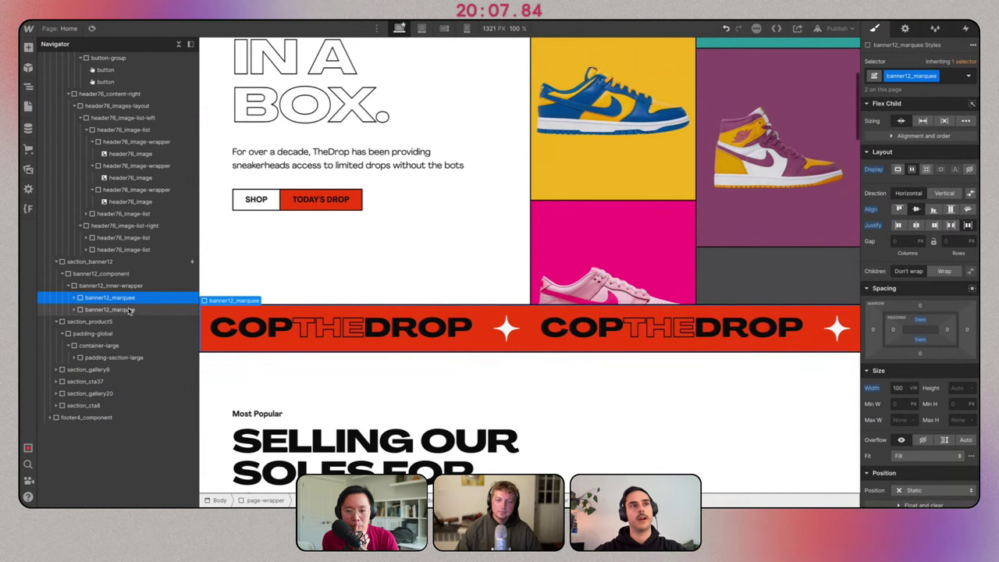
# Preview the page and scroll through it before returning to the editor.
pyautogui.click(91, 28)
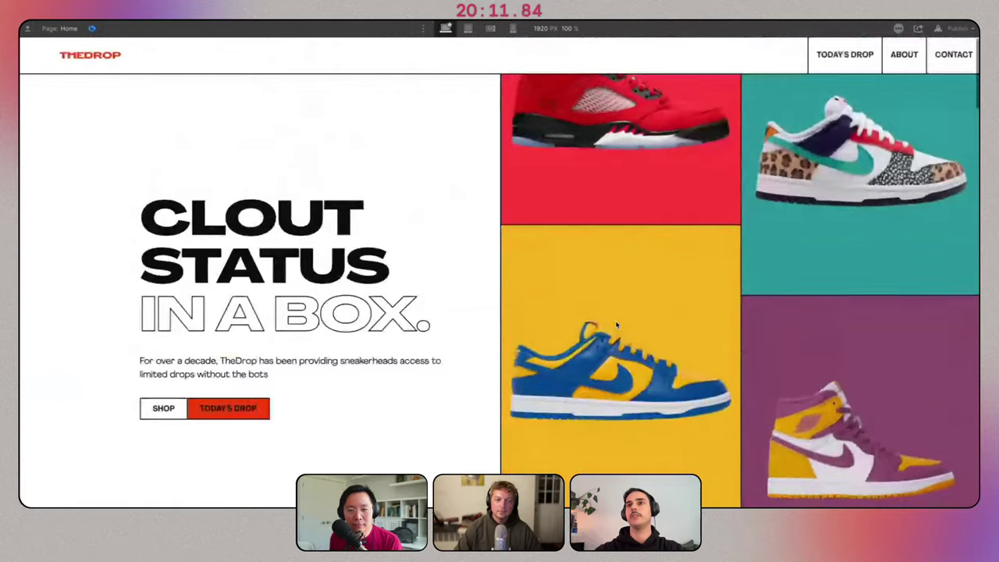
pyautogui.scroll(-2, 616, 325)
pyautogui.scroll(-3, 499, 293)
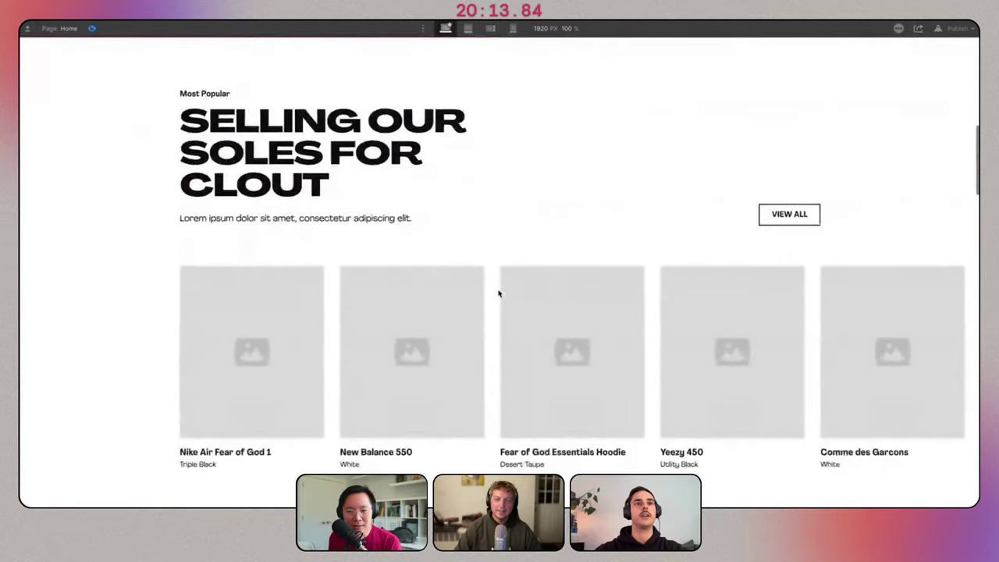
pyautogui.press('Escape')
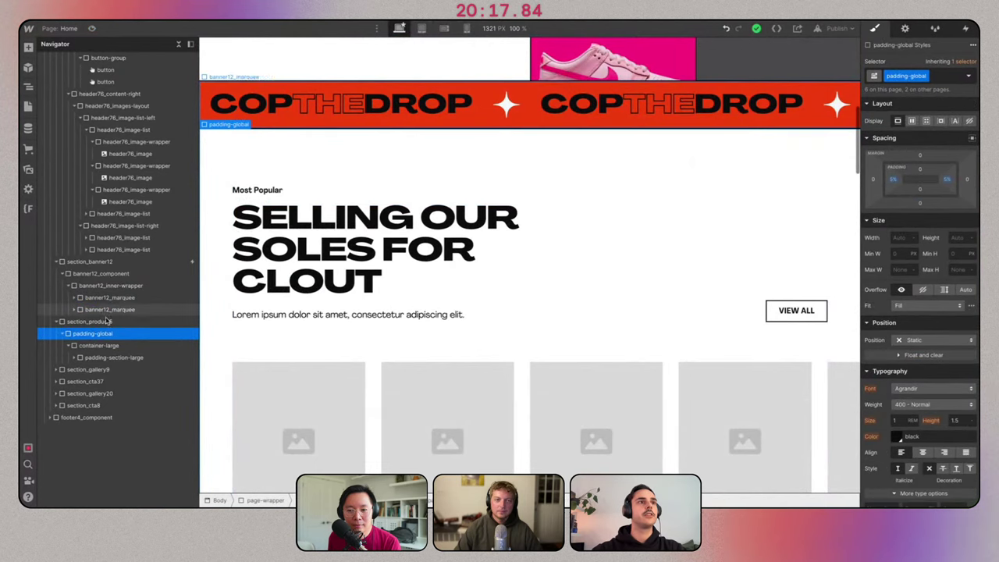
# Give the product section a Light Grey background colour.
pyautogui.press('Up')
pyautogui.scroll(-5, 940, 308)
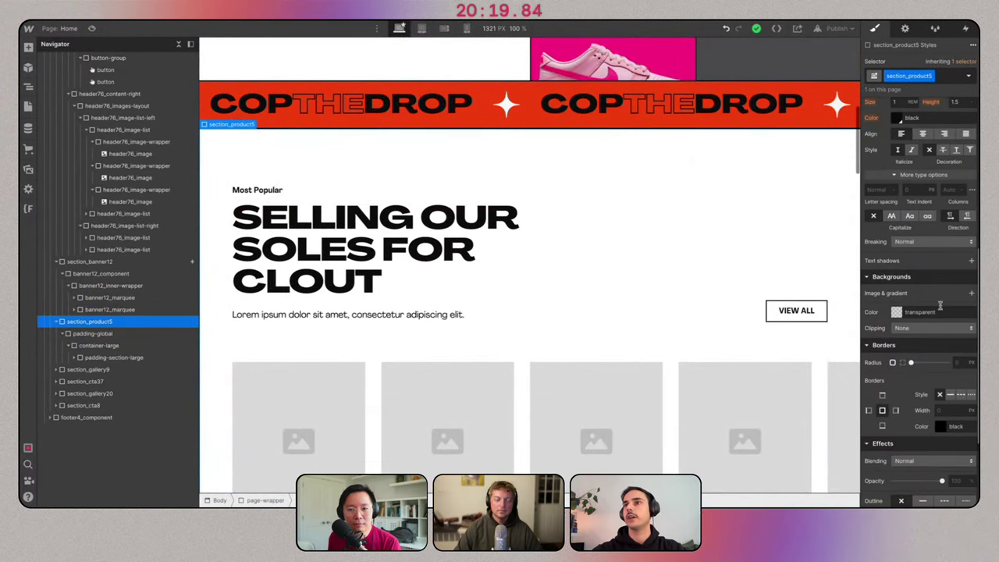
pyautogui.click(896, 311)
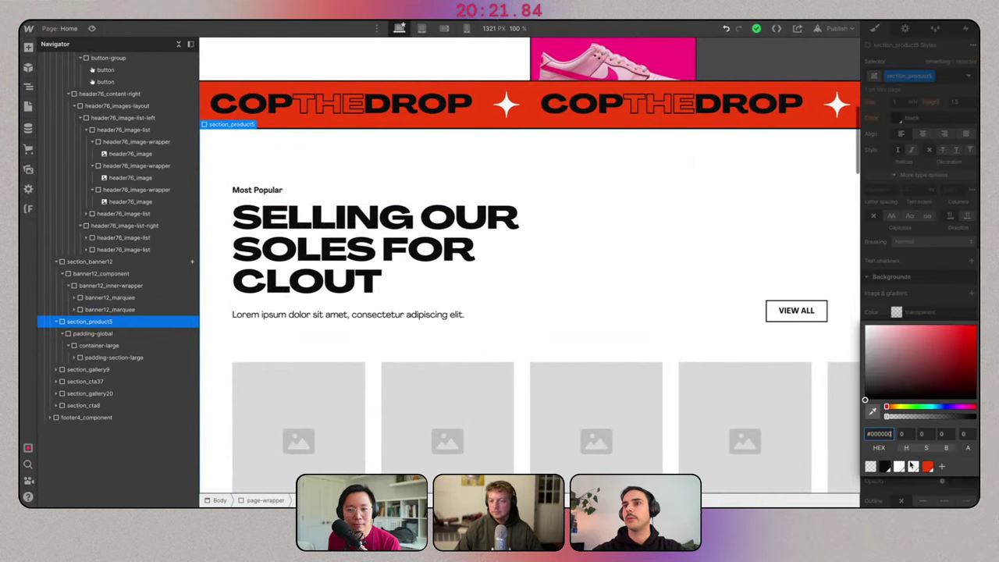
pyautogui.click(913, 466)
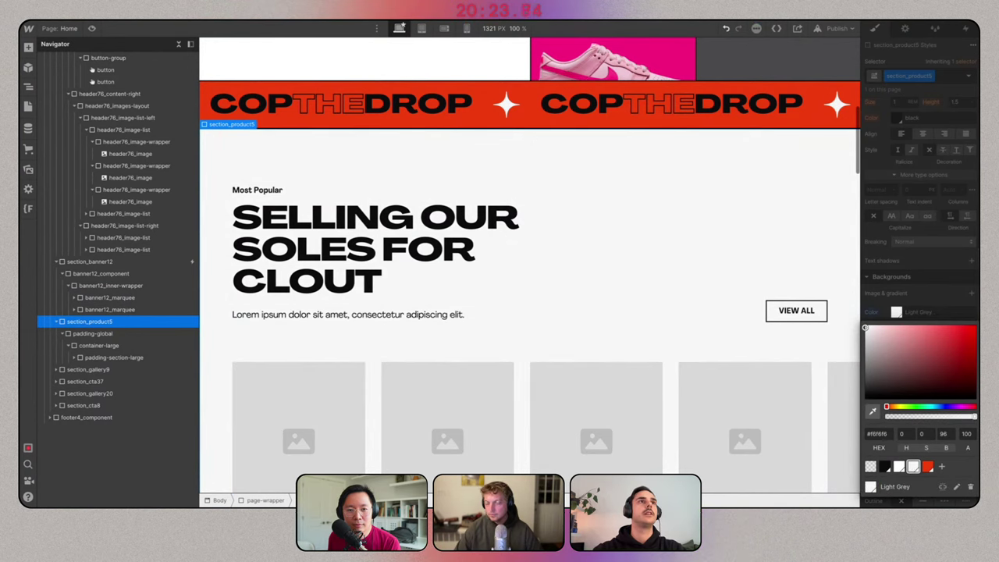
# Check the 'SELLING OUR SOLES FOR CLOUT.' title in the Figma design for reference.
pyautogui.hotkey('alt', 'Tab')
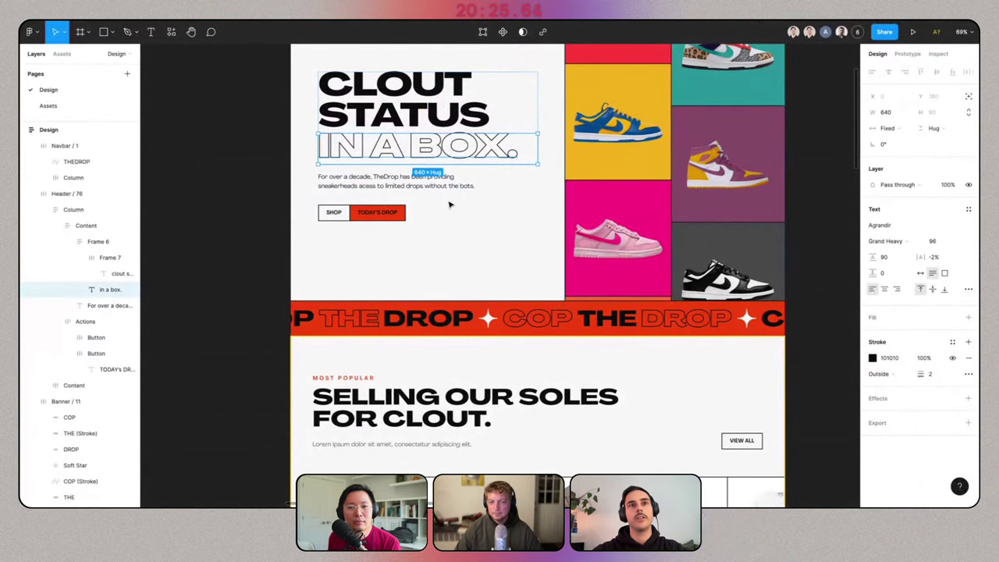
pyautogui.scroll(-2, 449, 204)
pyautogui.scroll(-4, 449, 204)
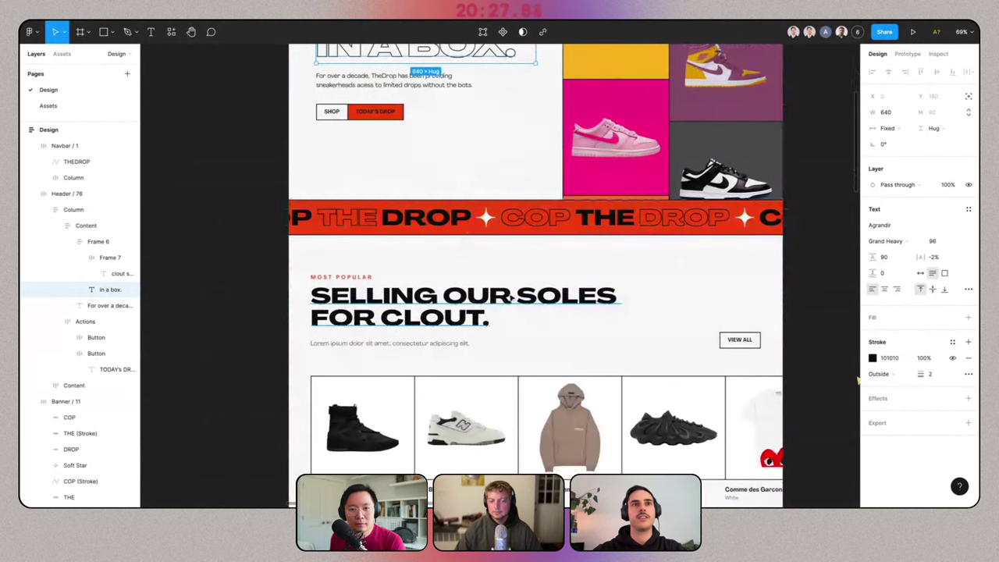
pyautogui.click(690, 300)
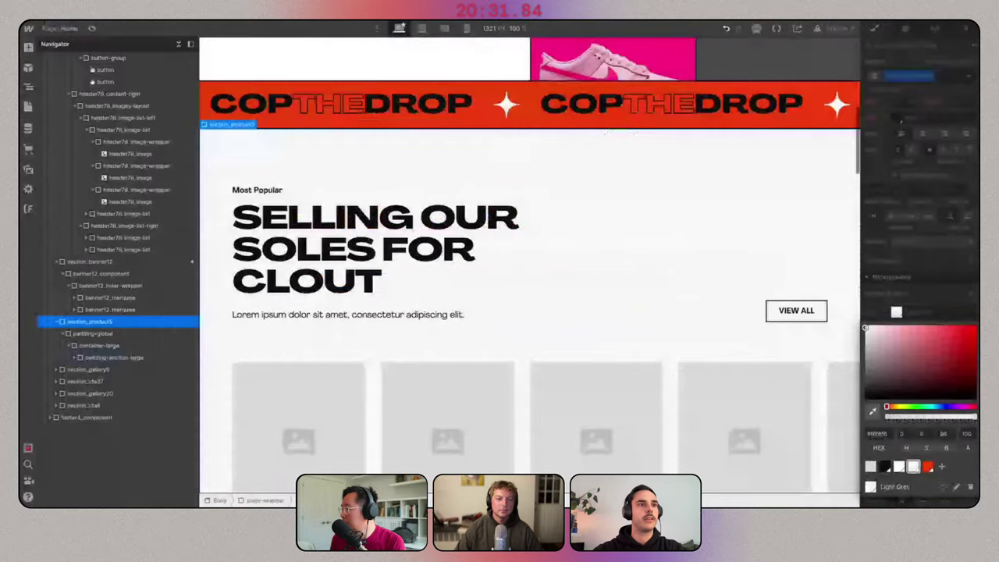
# Replace the heading wrapper's max-width-large class with max-width-xlarge.
pyautogui.click(133, 441)
pyautogui.click(118, 407)
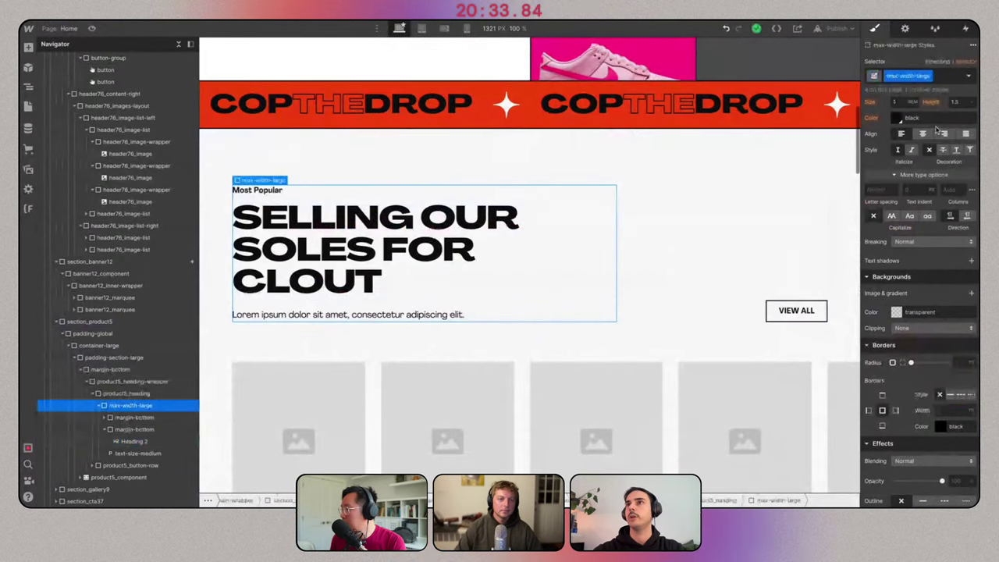
pyautogui.press('super+Return')
pyautogui.press('BackSpace')
pyautogui.write('max-width-x')
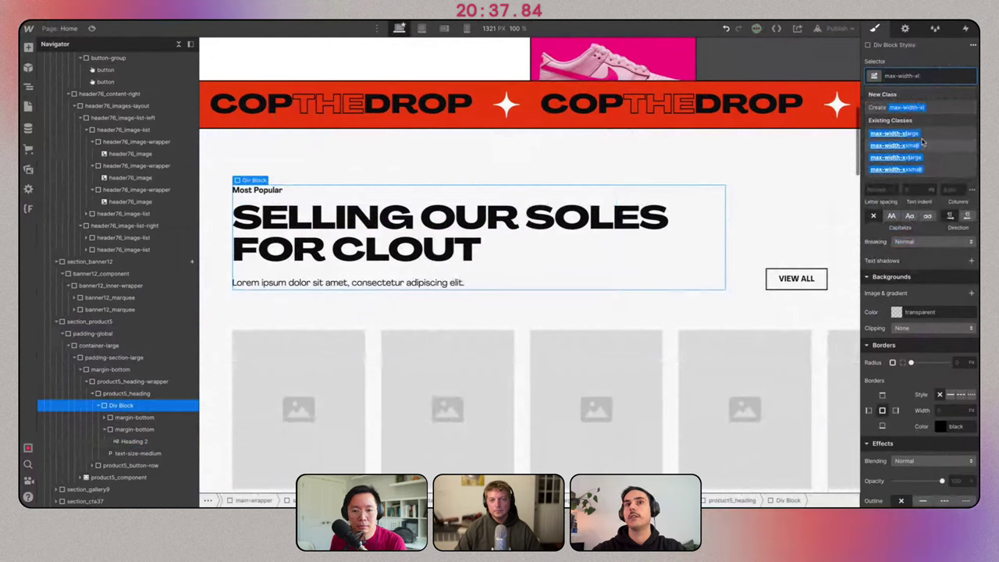
pyautogui.write('l')
pyautogui.press('Return')
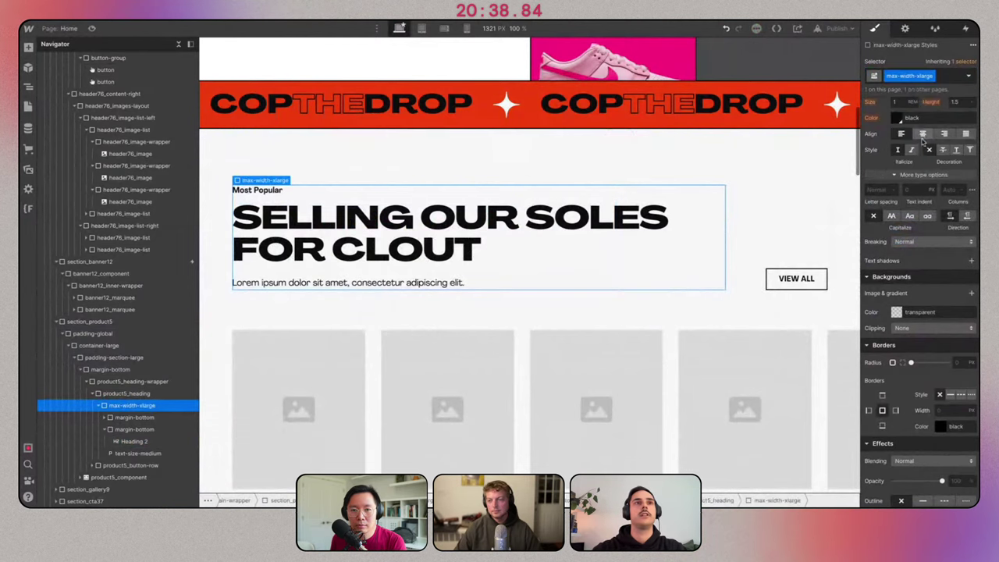
# Restyle the Most Popular label with heading-style-h6, uppercase and 1 rem size.
pyautogui.click(263, 190)
pyautogui.click(954, 79)
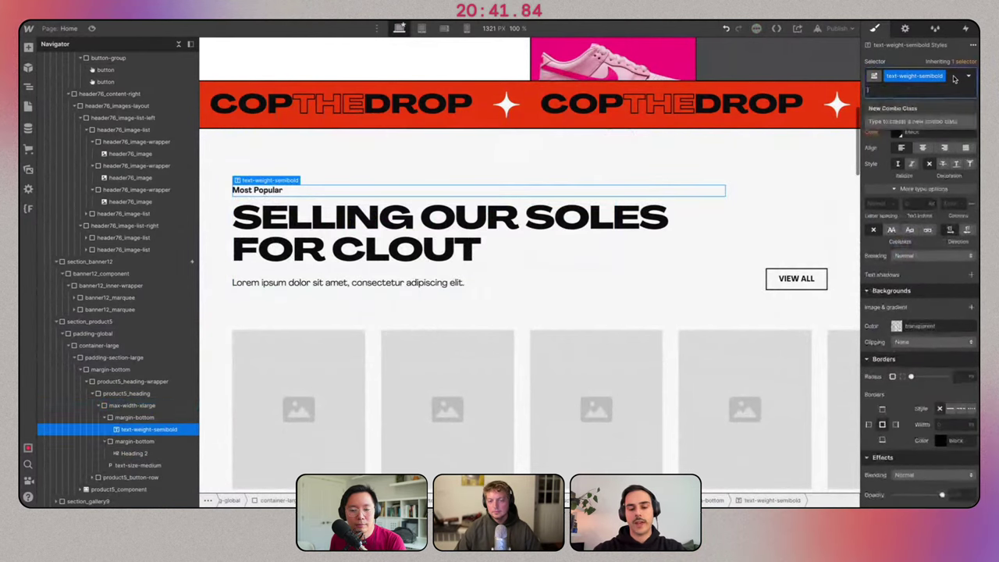
pyautogui.press('BackSpace')
pyautogui.write('head')
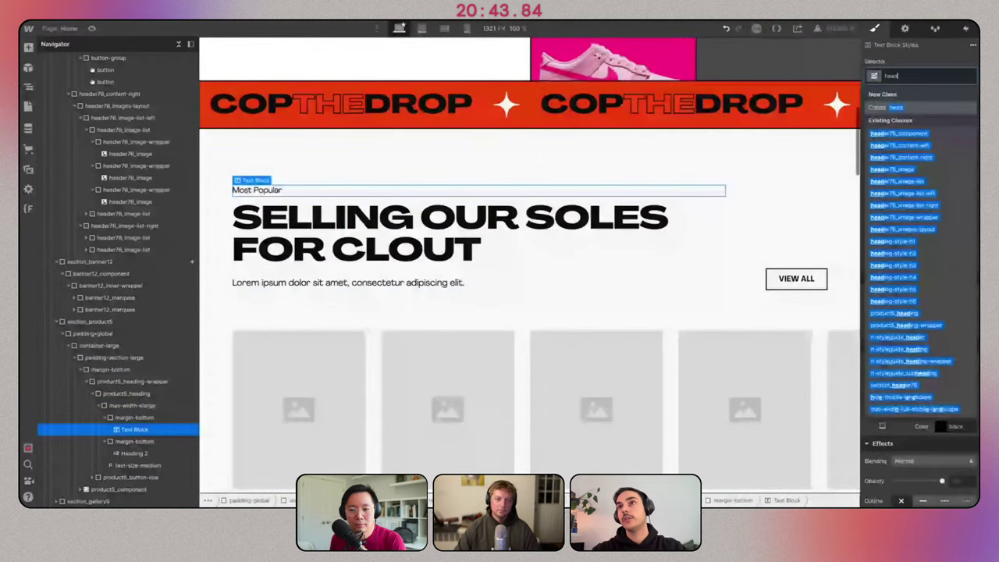
pyautogui.write('ing-style')
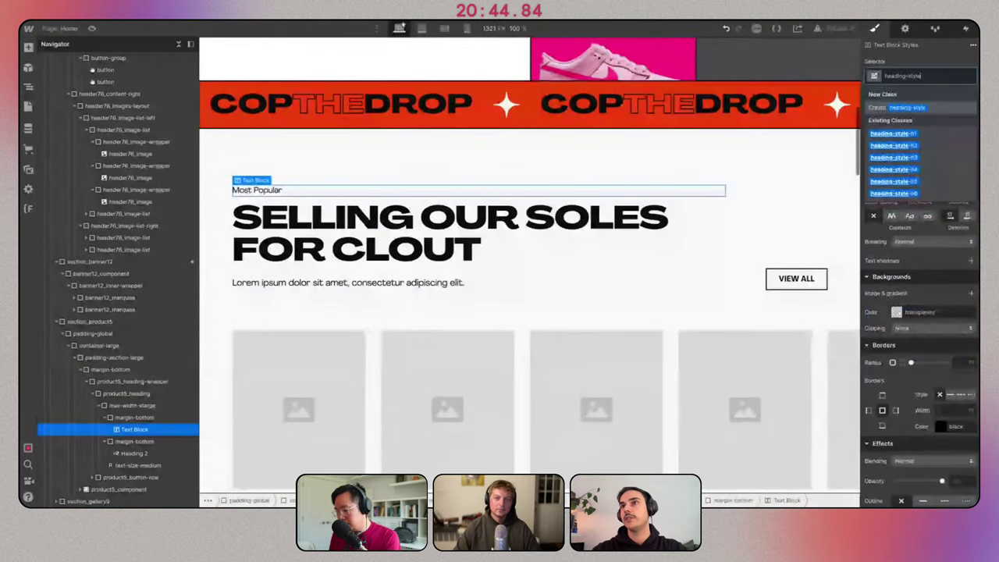
pyautogui.click(935, 194)
pyautogui.scroll(2, 928, 384)
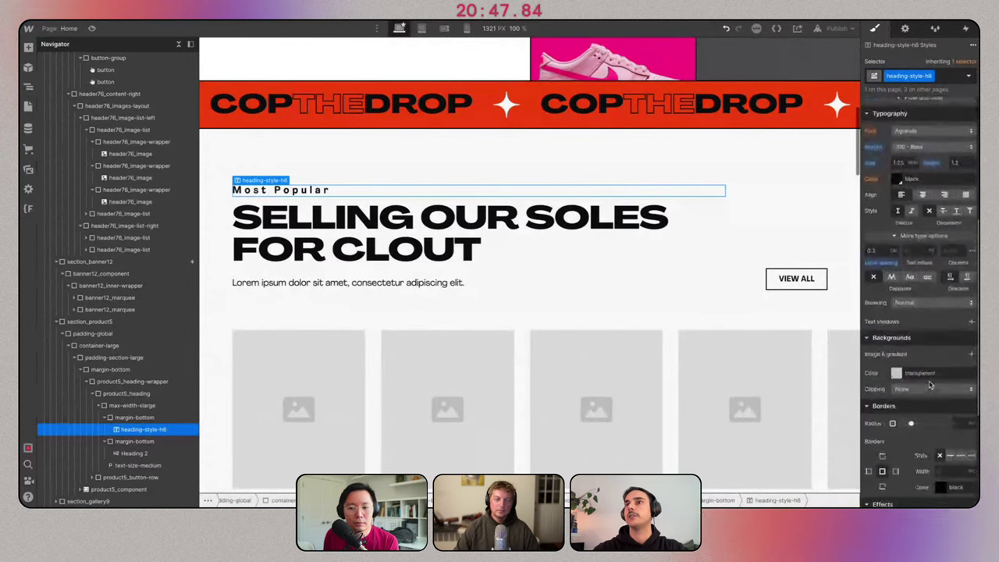
pyautogui.click(891, 291)
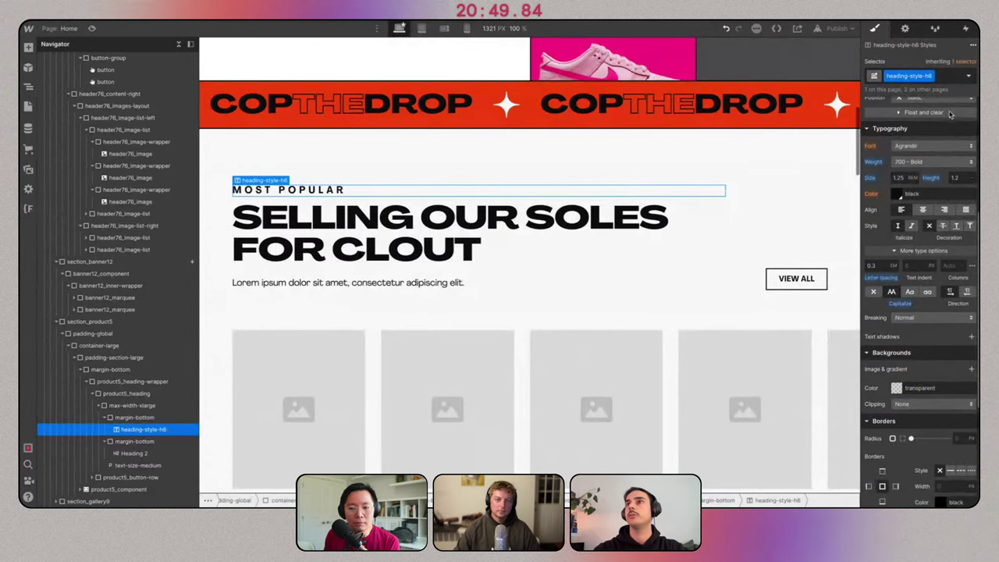
pyautogui.click(898, 178)
pyautogui.write('1')
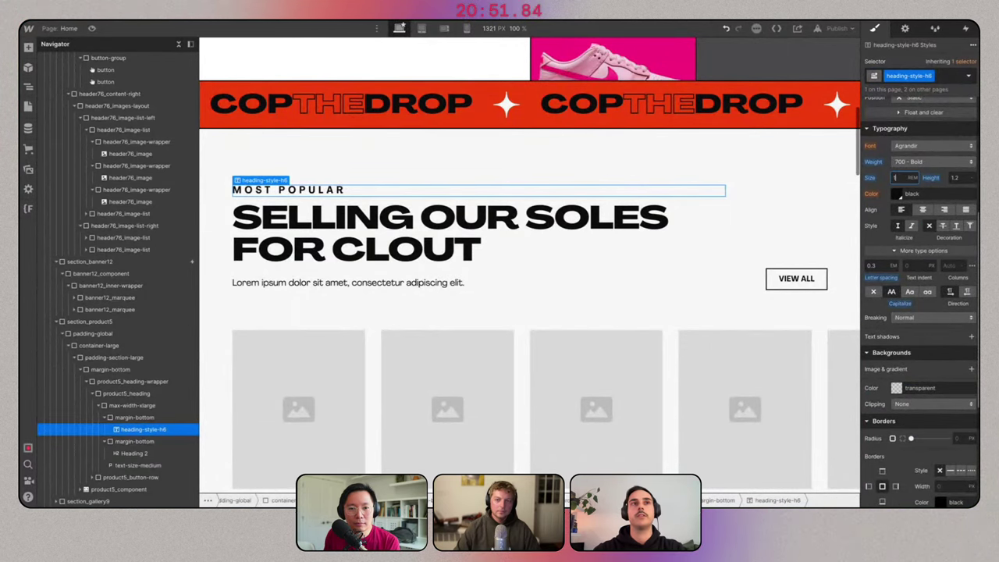
# Add the text-color-red combo class to make the label Orange Red.
pyautogui.click(944, 75)
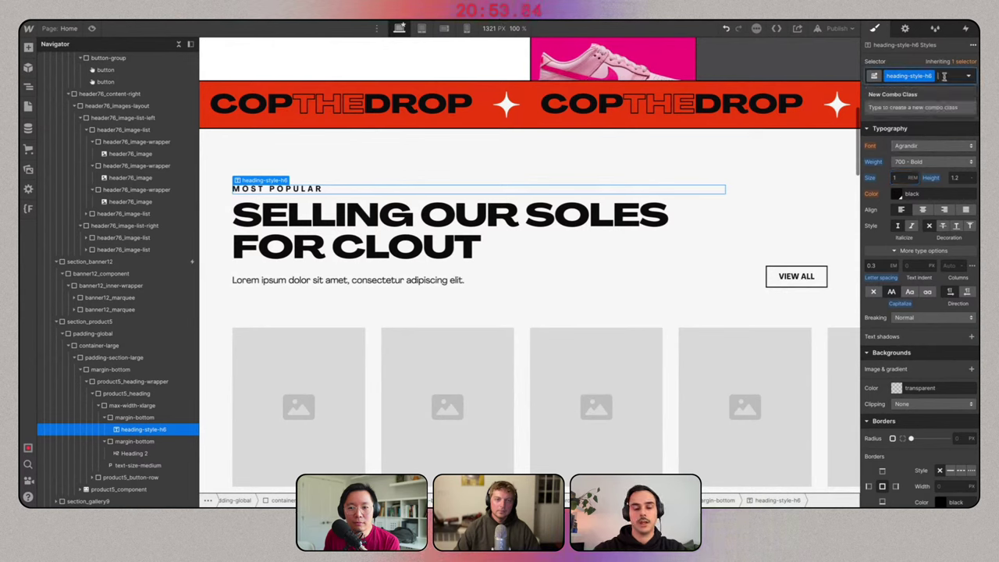
pyautogui.write('text-color-red')
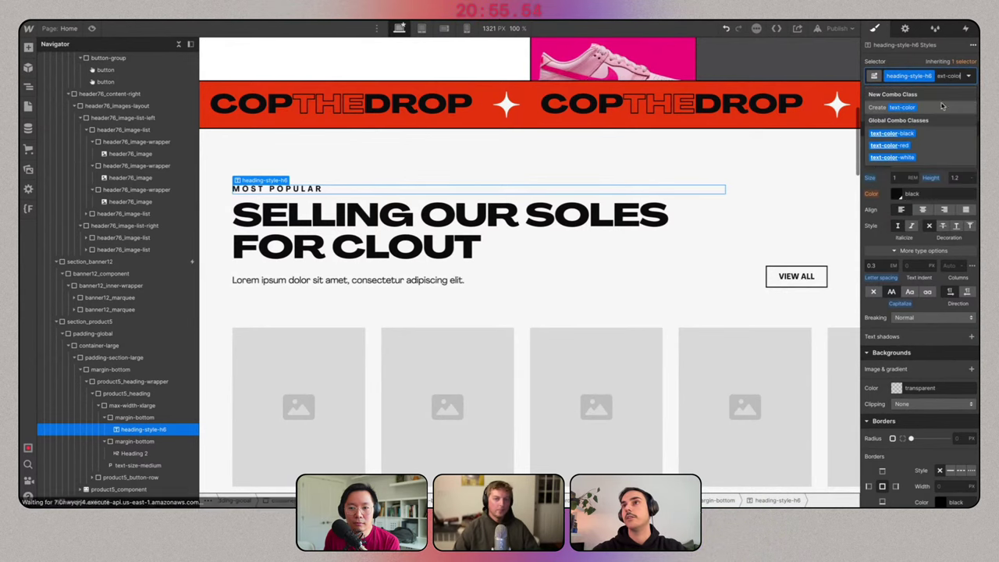
pyautogui.press('Return')
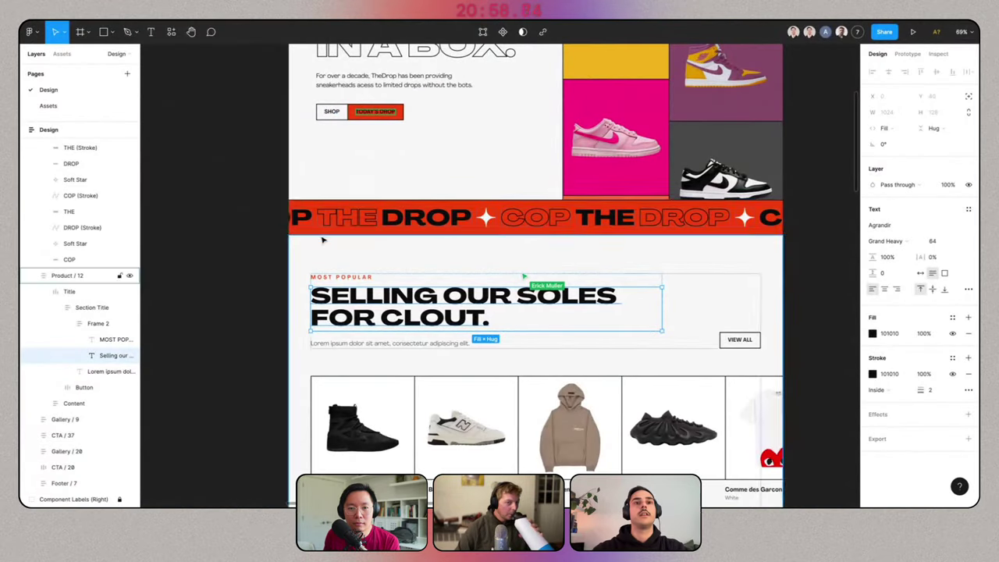
pyautogui.scroll(-1, 523, 297)
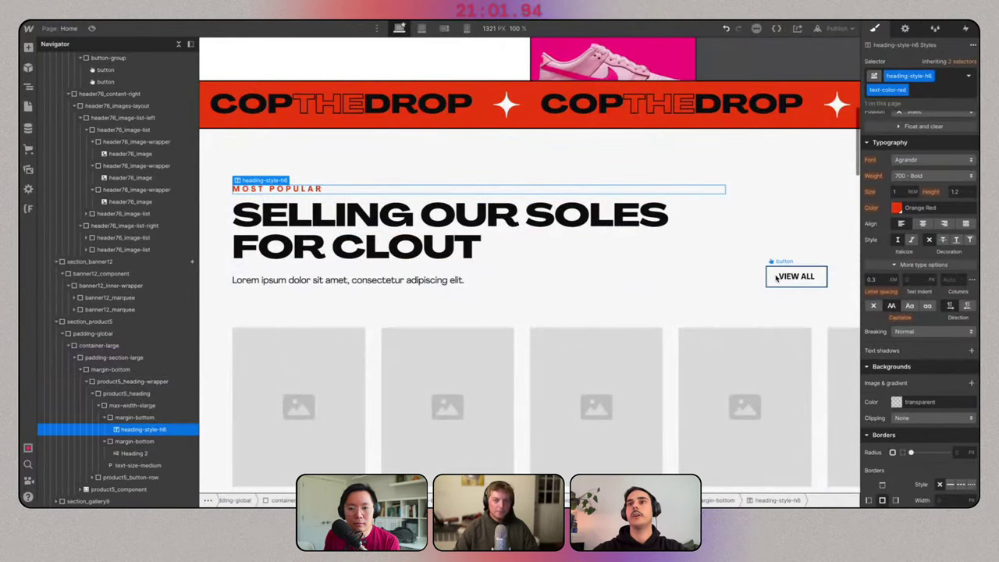
pyautogui.click(776, 278)
pyautogui.scroll(5, 920, 299)
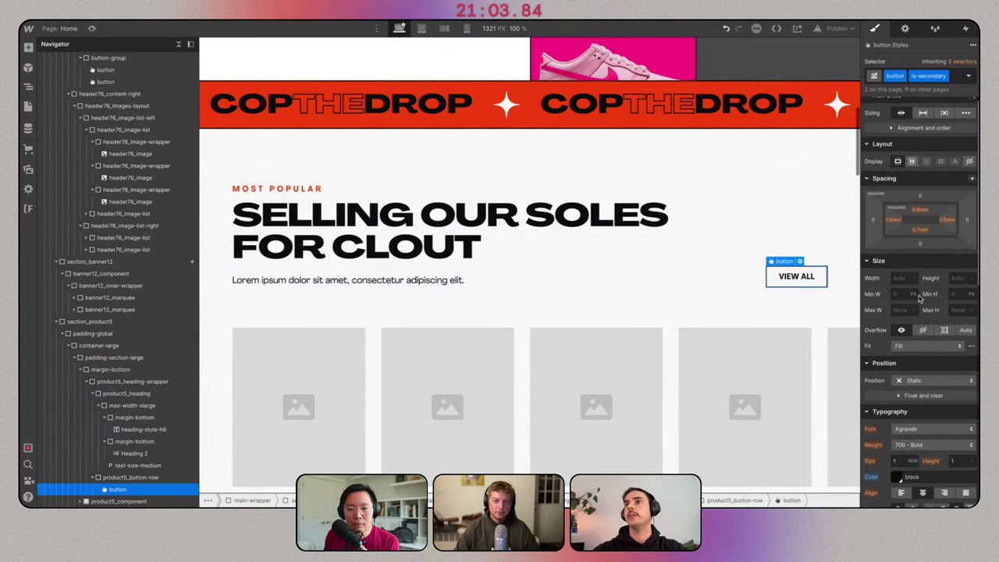
pyautogui.scroll(-3, 687, 270)
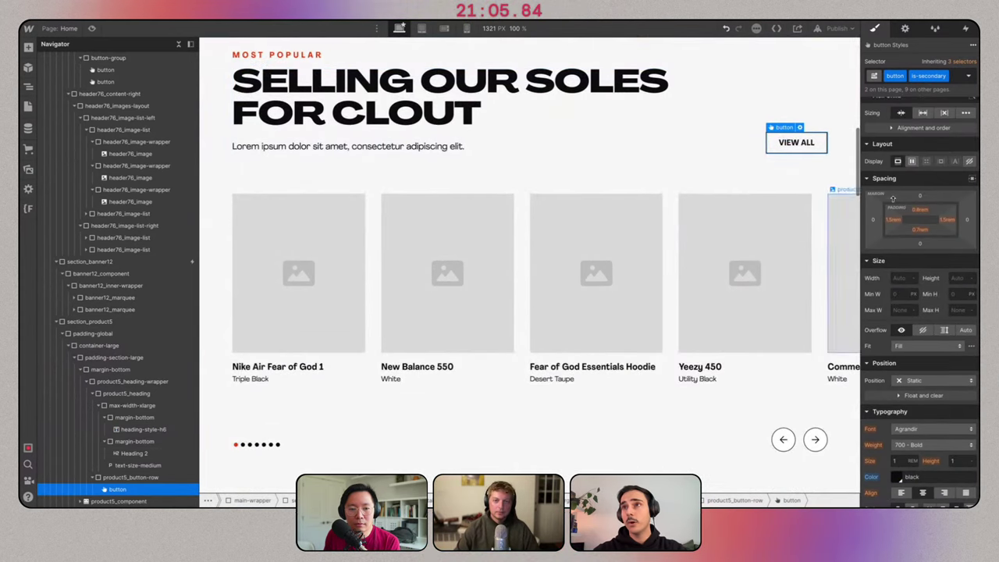
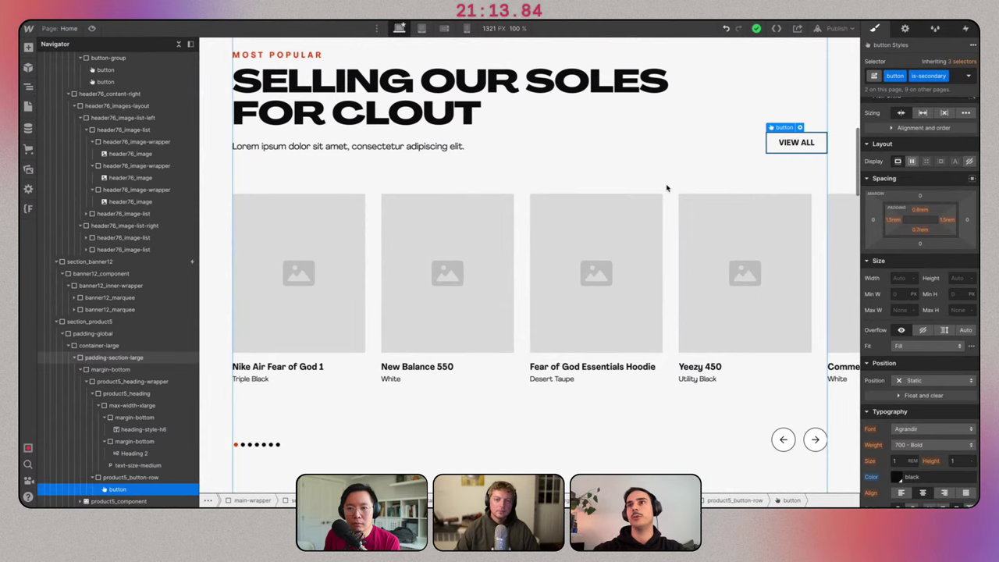
# Scroll the Webflow canvas back to the Most Popular products and switch to the Figma mockup.
pyautogui.scroll(-1, 684, 195)
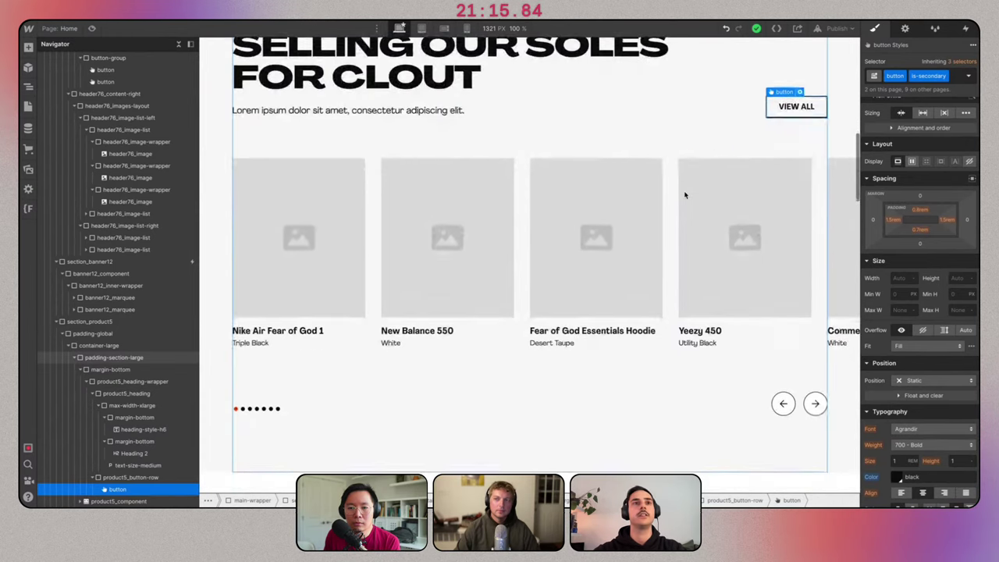
pyautogui.scroll(1, 535, 197)
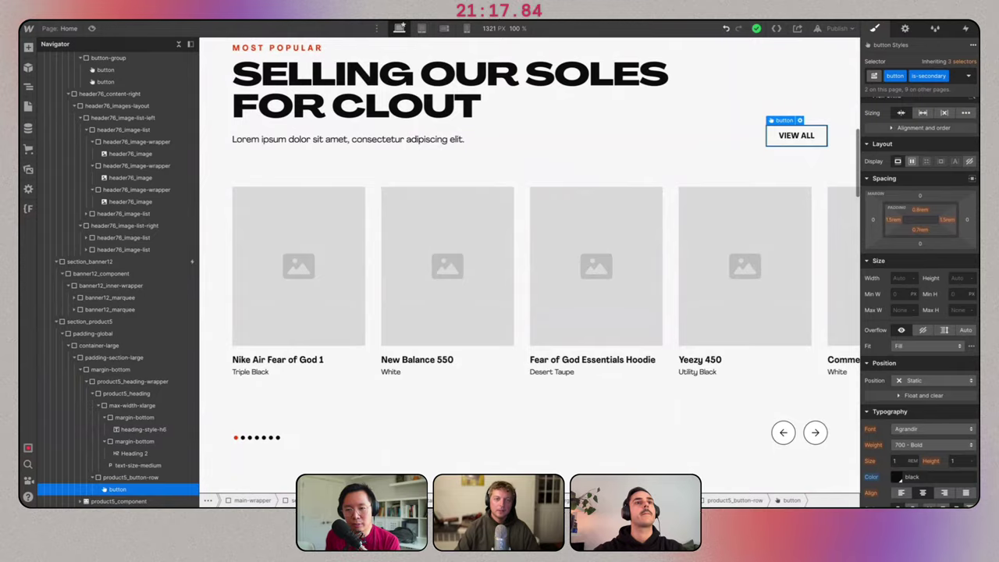
pyautogui.press('super+Tab')
pyautogui.scroll(-4, 347, 274)
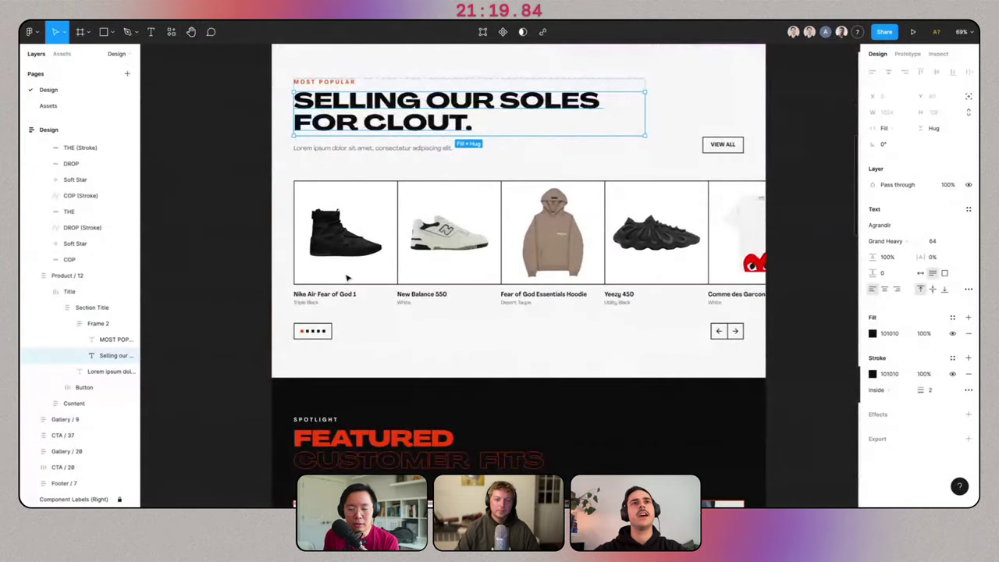
# Confirm the New Balance, hoodie, Yeezy and Comme des Garcons images are 304×304, and view Collection Categories.
pyautogui.click(453, 252)
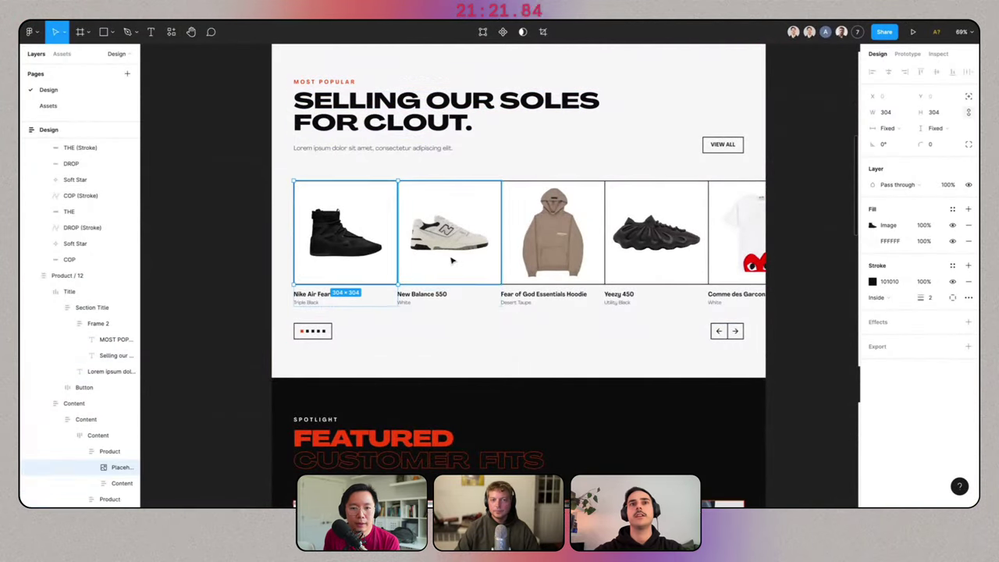
pyautogui.click(539, 249)
pyautogui.click(640, 246)
pyautogui.click(732, 244)
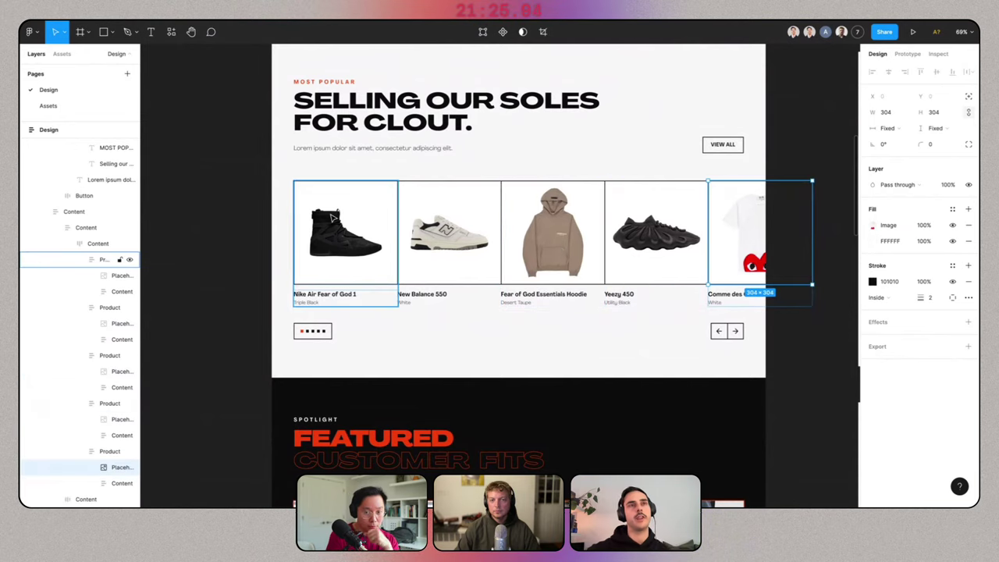
pyautogui.scroll(-15, 590, 107)
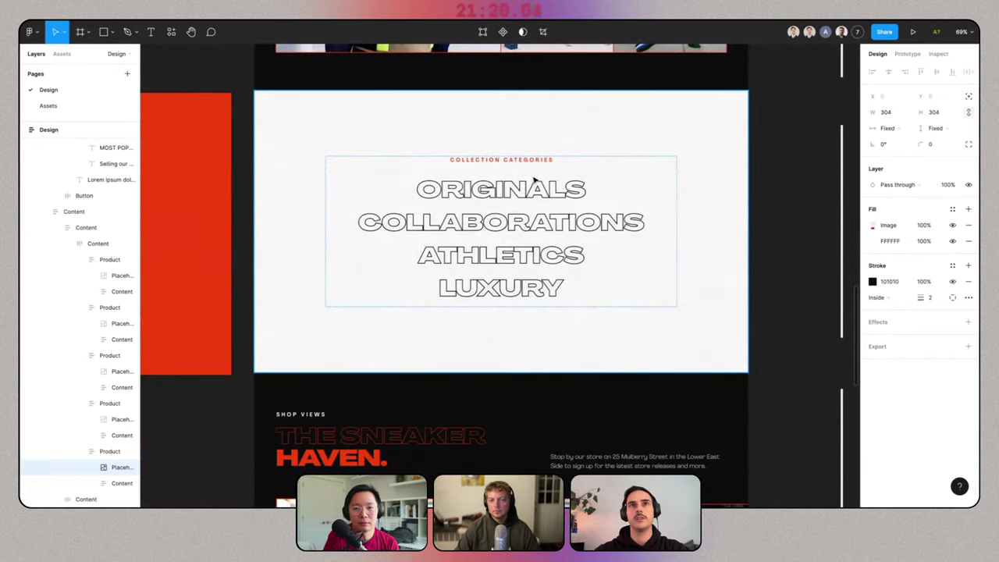
pyautogui.scroll(10, 535, 181)
pyautogui.scroll(-6, 535, 181)
pyautogui.scroll(6, 536, 181)
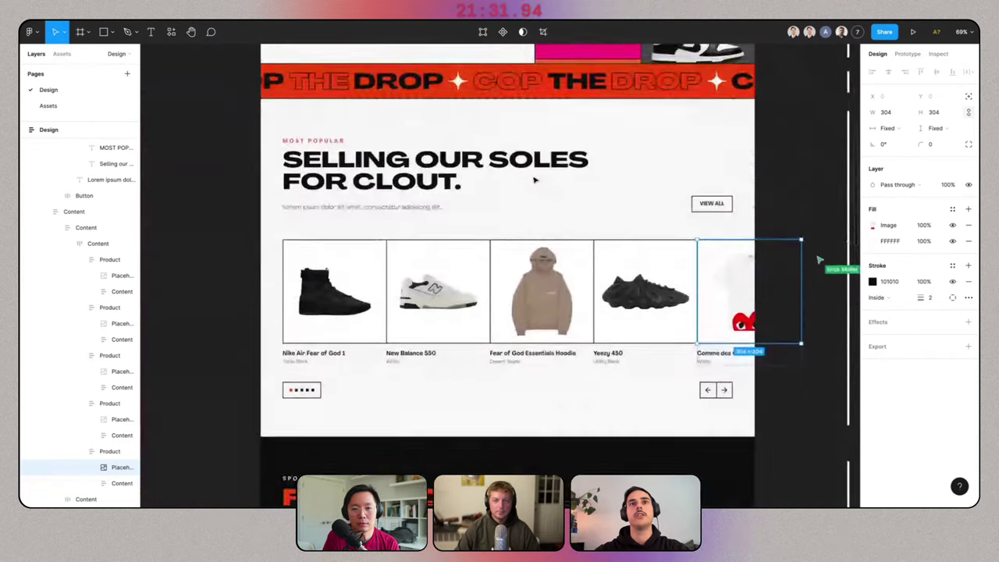
# Back in Webflow, give the first product's image wrapper 100% top padding.
pyautogui.press('super+Tab')
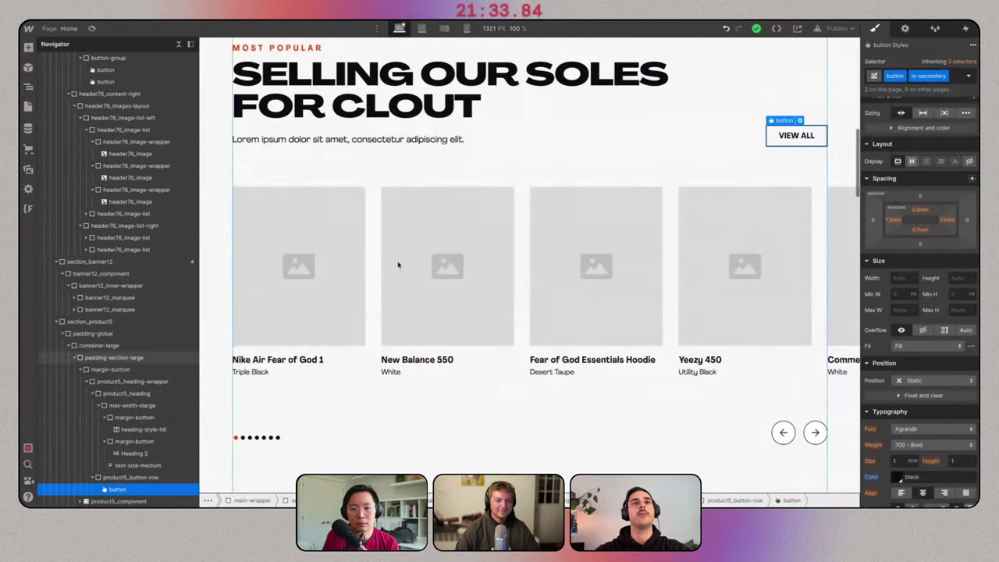
pyautogui.click(352, 270)
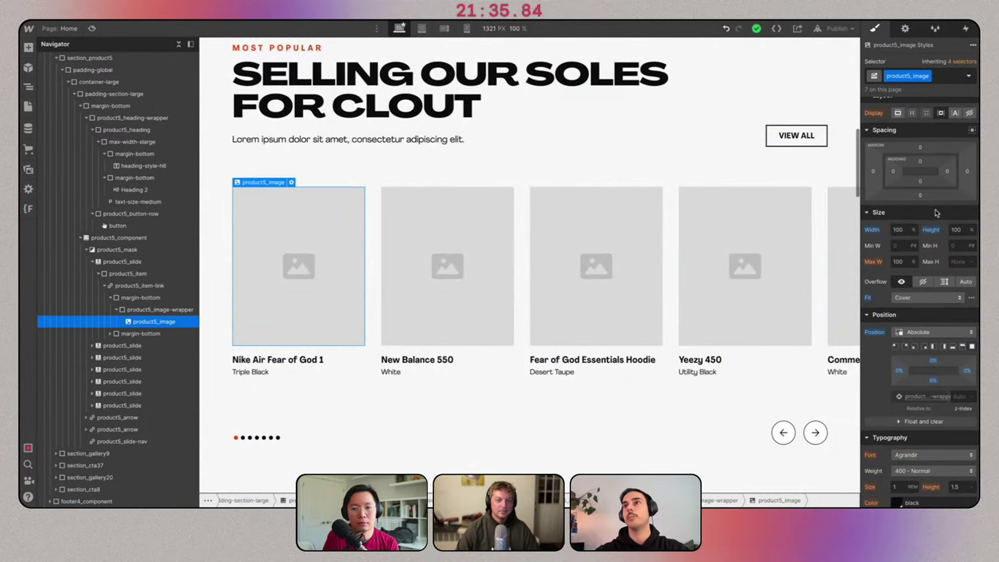
pyautogui.click(177, 310)
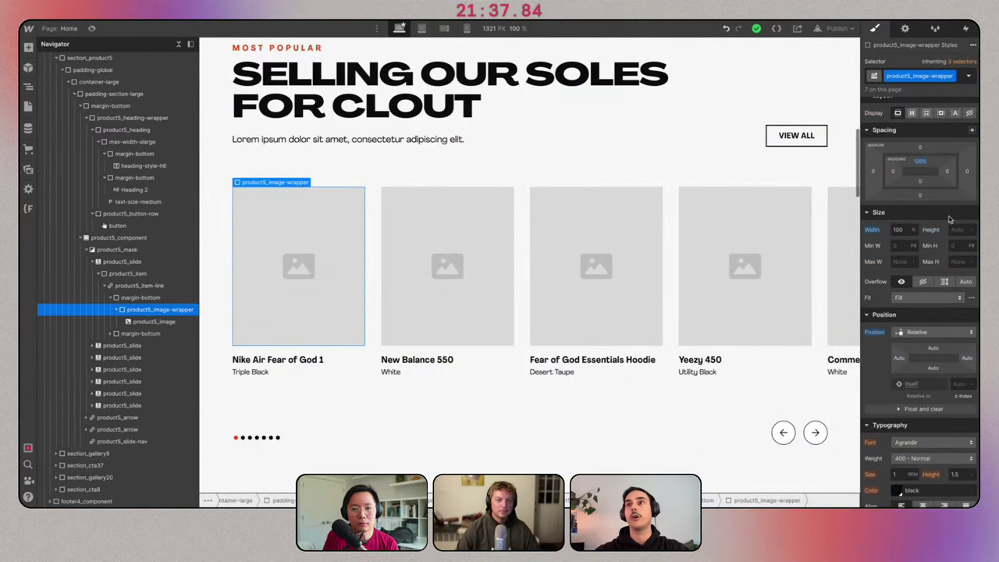
pyautogui.click(919, 162)
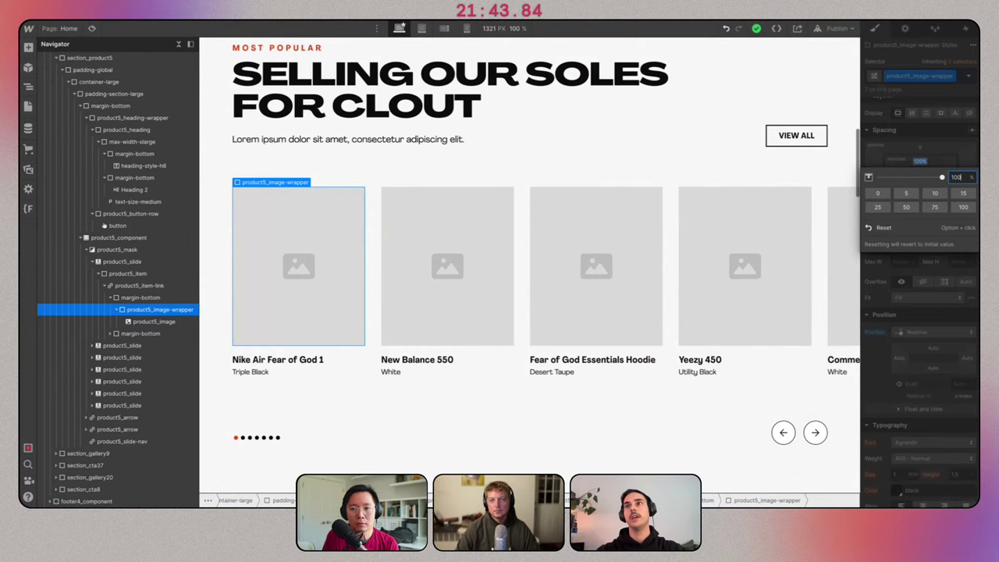
pyautogui.press('Return')
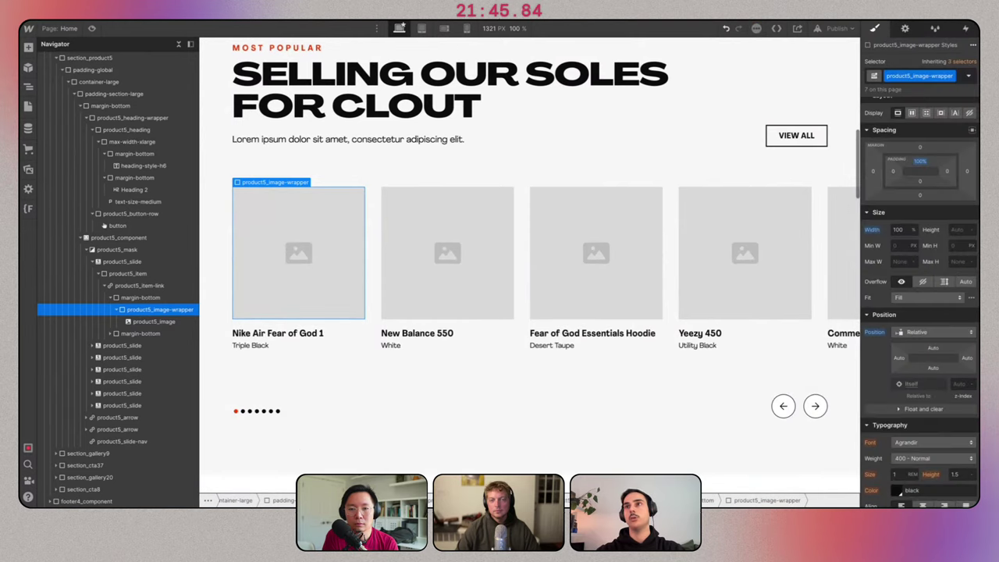
# Try 75% and 50% top padding on the wrapper before settling back on 100%.
pyautogui.click(919, 162)
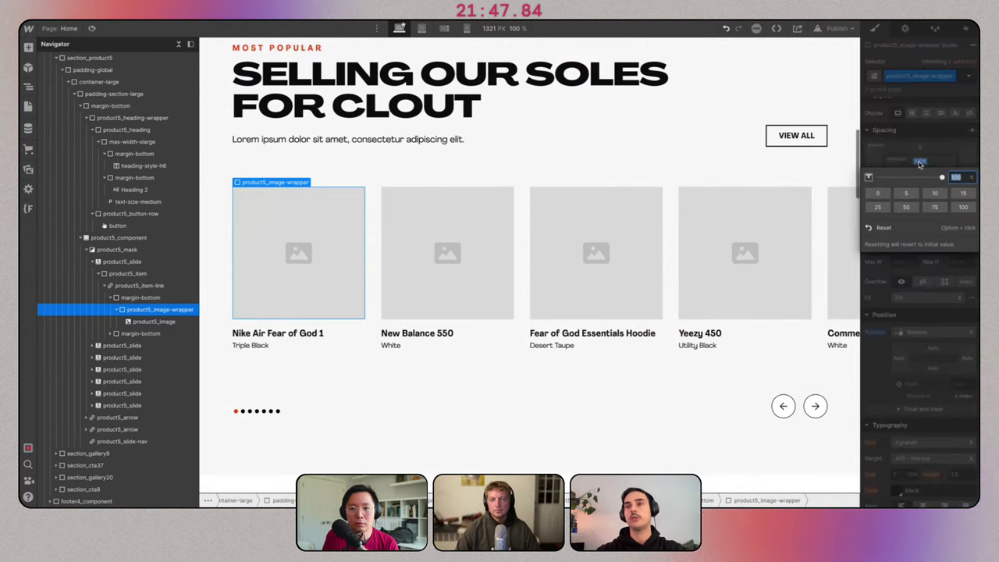
pyautogui.write('75')
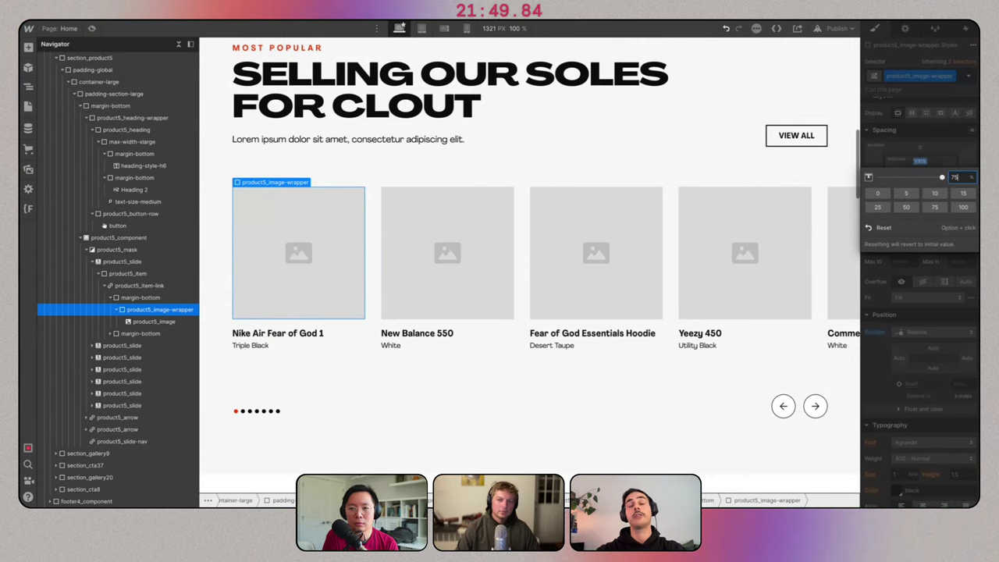
pyautogui.press('Return')
pyautogui.click(920, 162)
pyautogui.write('5')
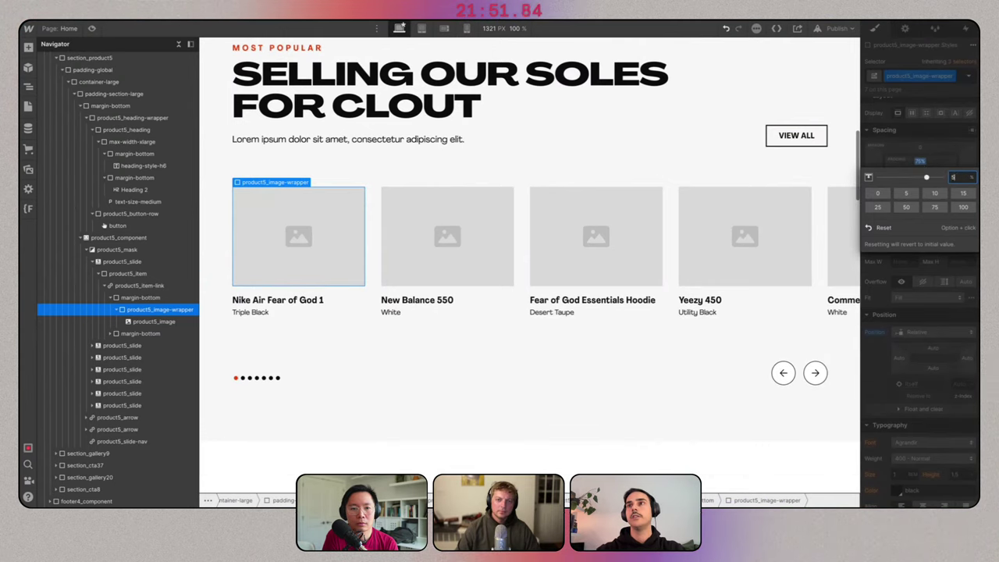
pyautogui.press('Return')
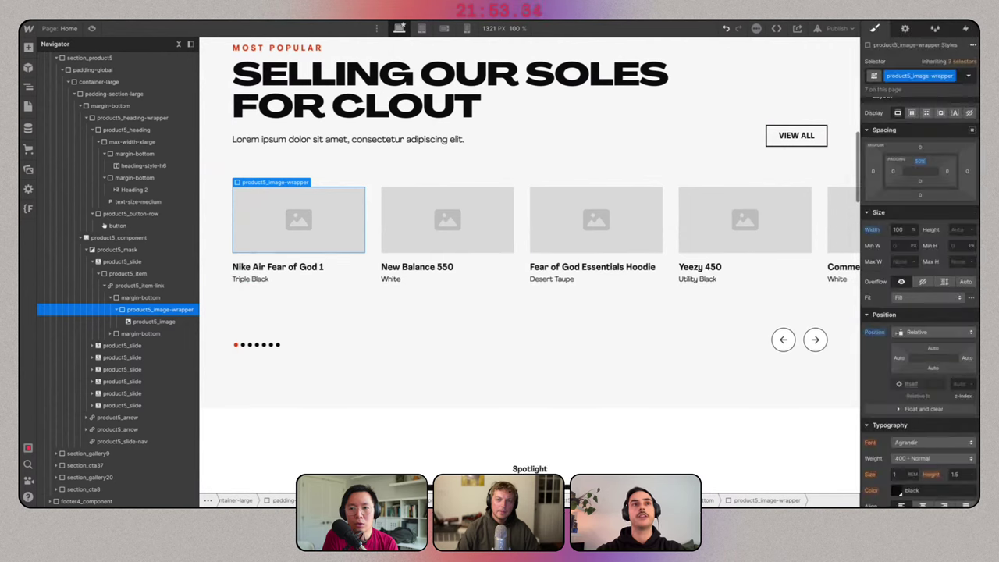
pyautogui.click(919, 162)
pyautogui.write('100')
pyautogui.press('Return')
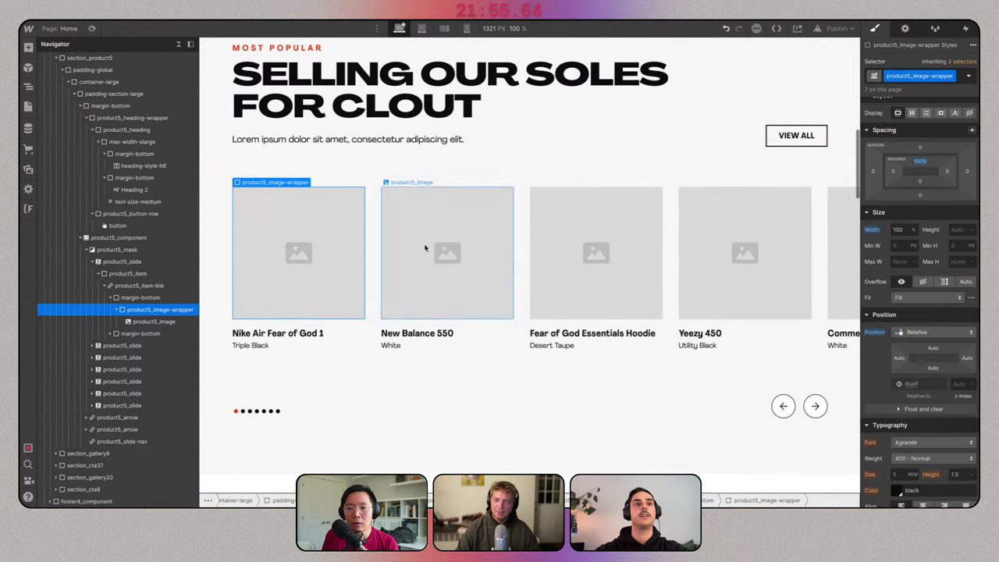
# Remove the gaps between product slides by setting their right padding to 0.
pyautogui.click(369, 212)
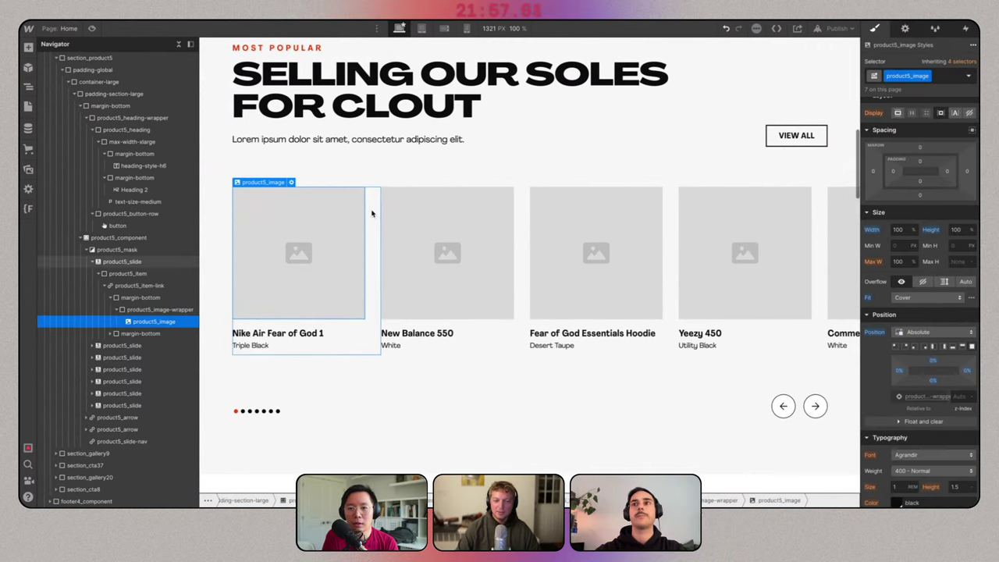
pyautogui.click(945, 174)
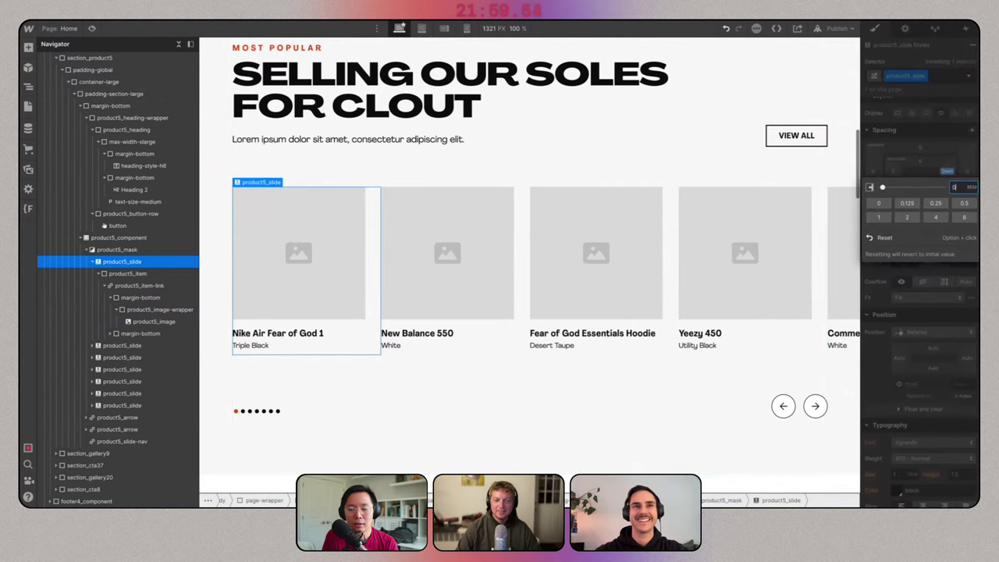
pyautogui.write('0')
pyautogui.press('Return')
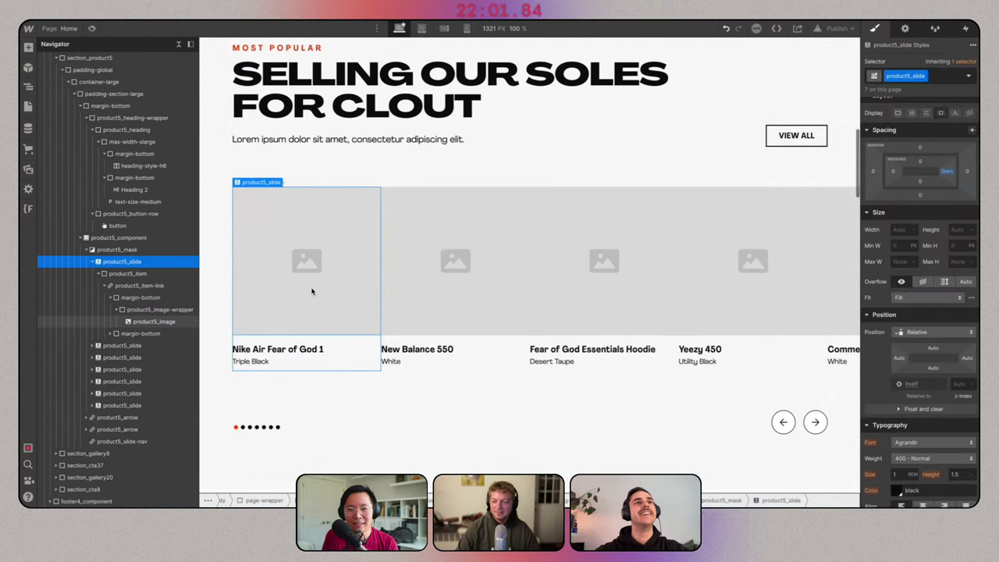
# Give the product image wrapper a 2 px black border and select a later product slide.
pyautogui.click(156, 309)
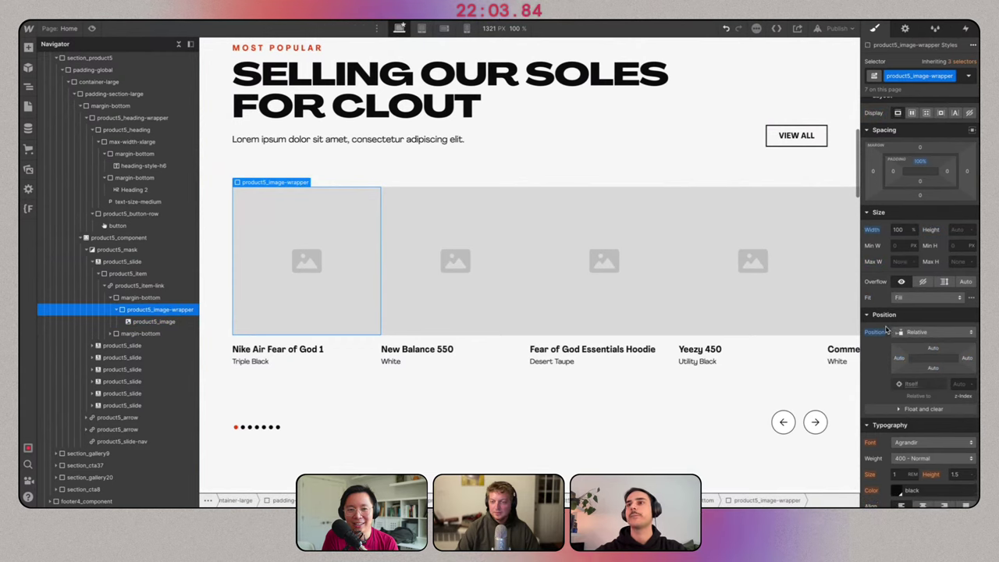
pyautogui.scroll(-5, 890, 336)
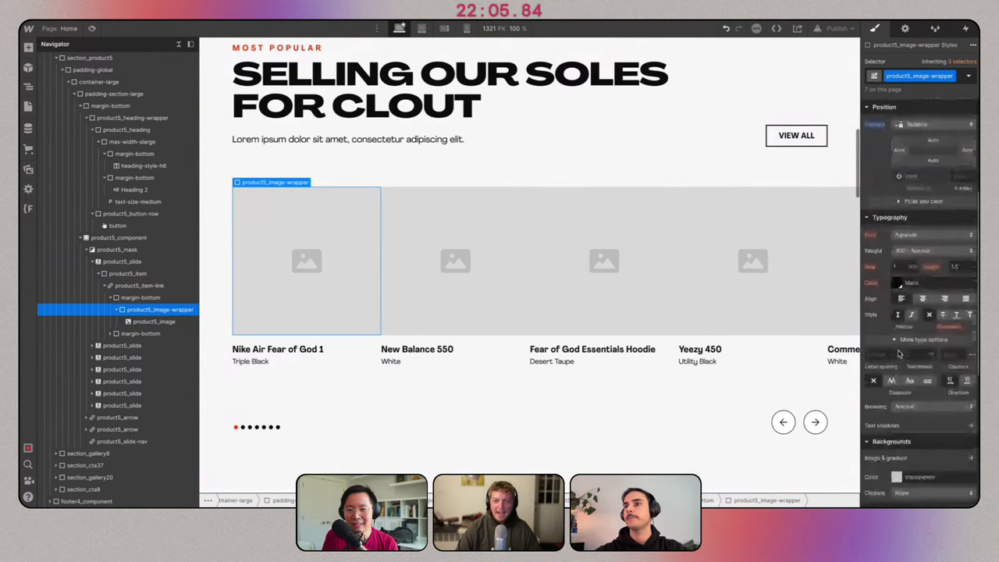
pyautogui.scroll(-3, 898, 352)
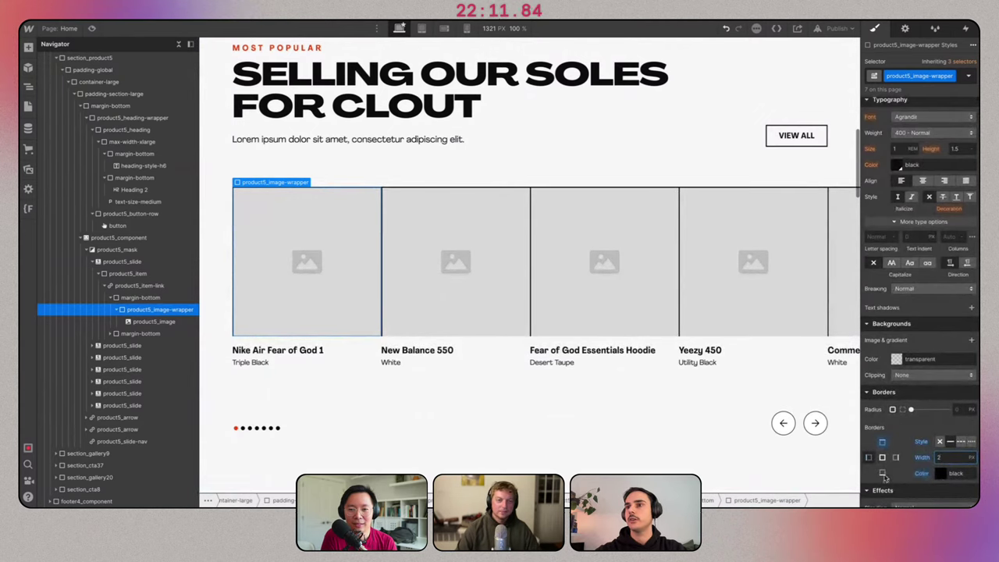
pyautogui.write('2')
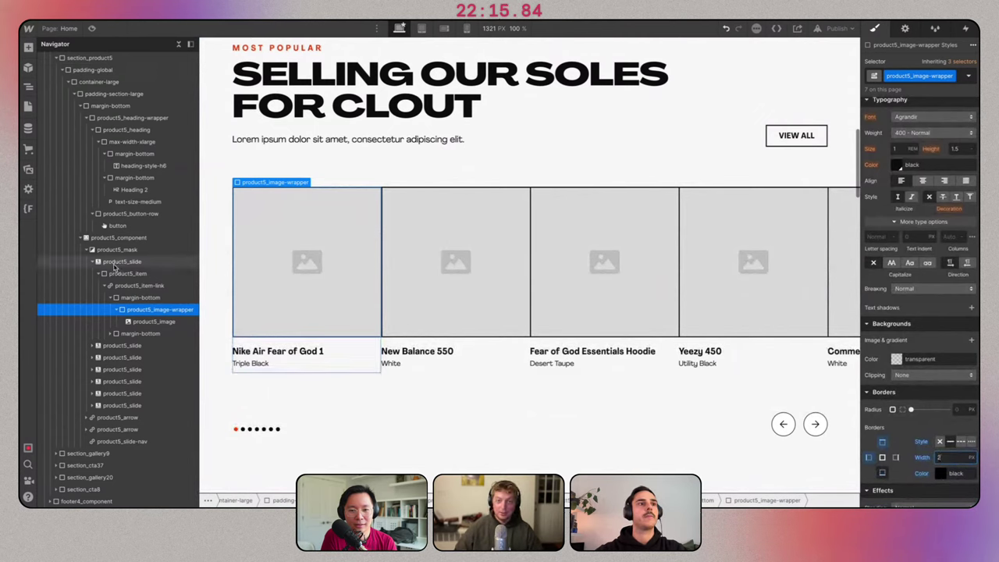
pyautogui.click(92, 405)
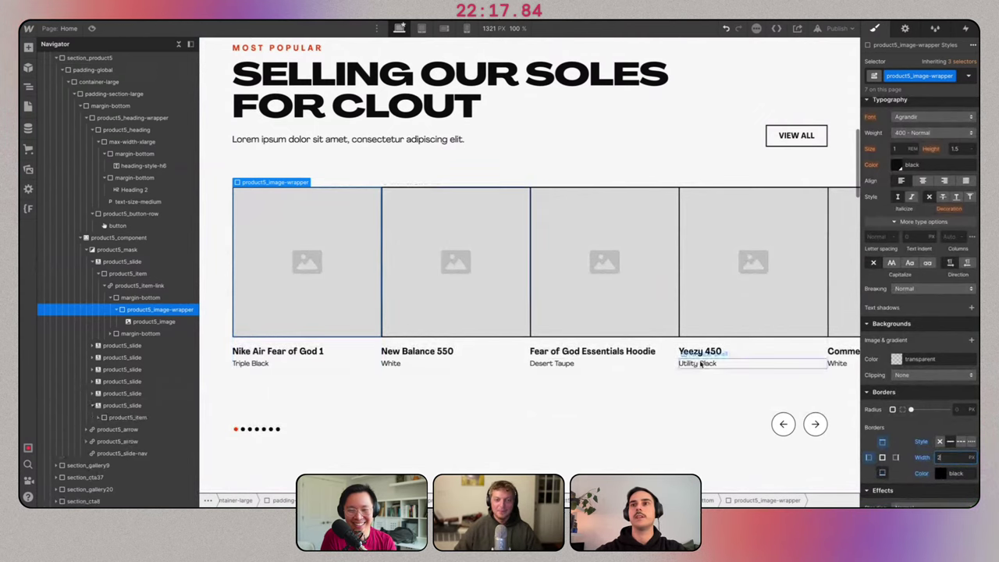
pyautogui.click(818, 351)
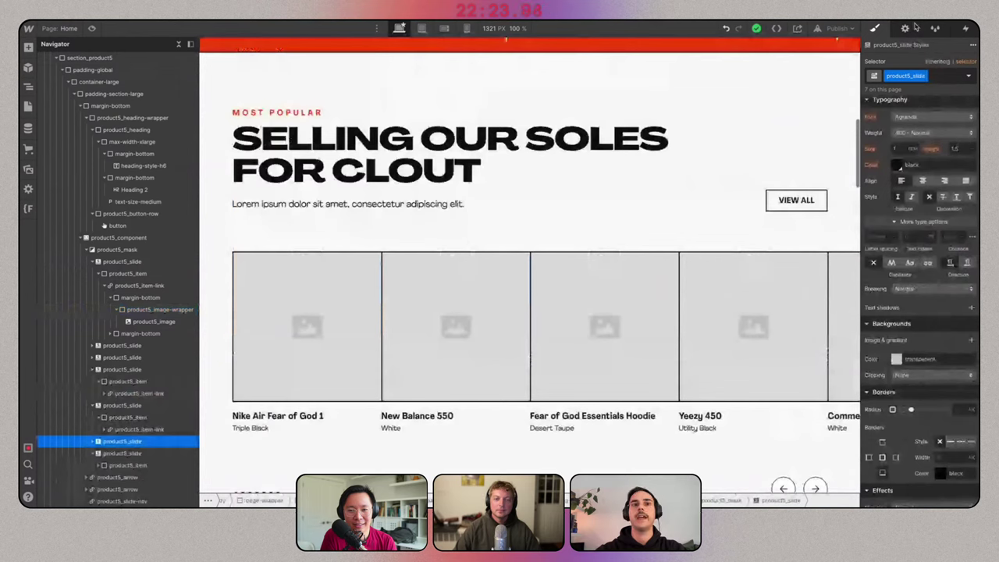
# Delete two extra product slides from the slider and select the remaining slide's product image.
pyautogui.click(907, 28)
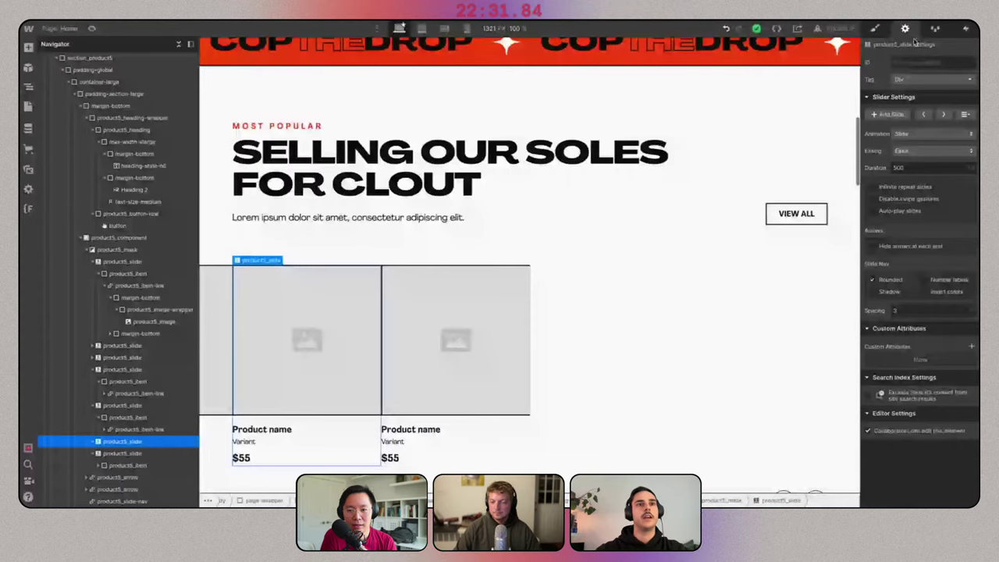
pyautogui.press('Delete')
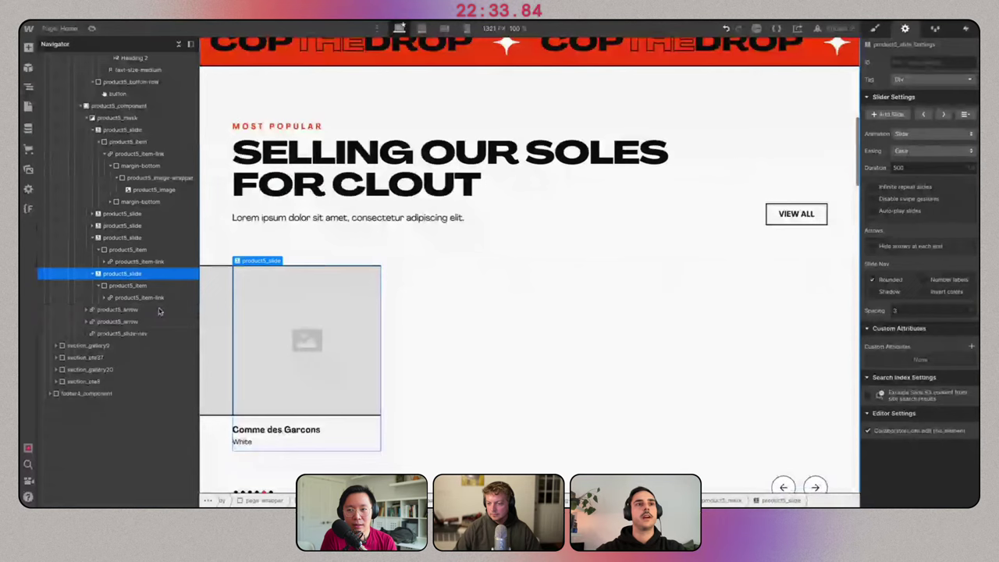
pyautogui.click(339, 336)
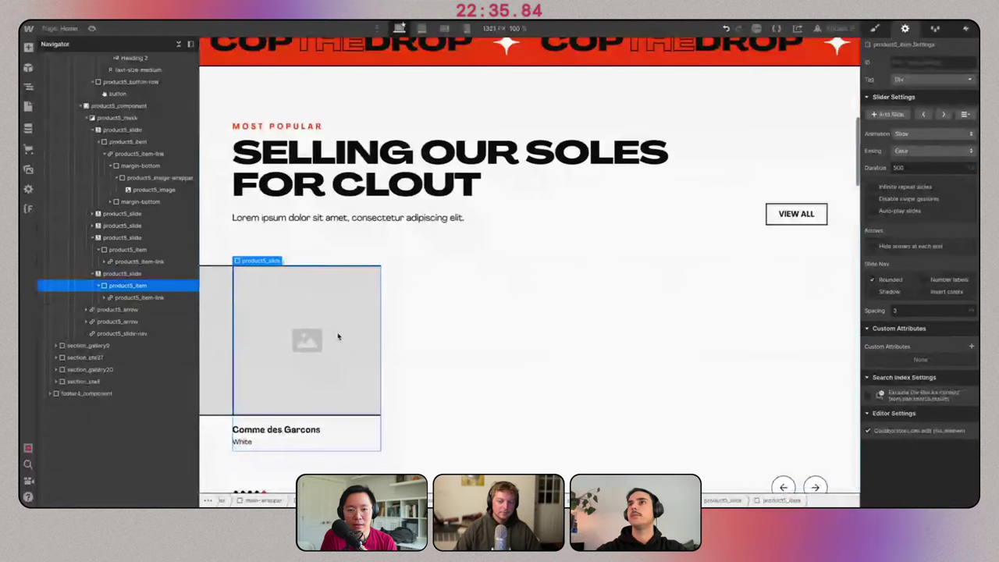
pyautogui.click(339, 336)
# Add an is-last combo class to the image wrapper and set its border width to 2.
pyautogui.press('Up')
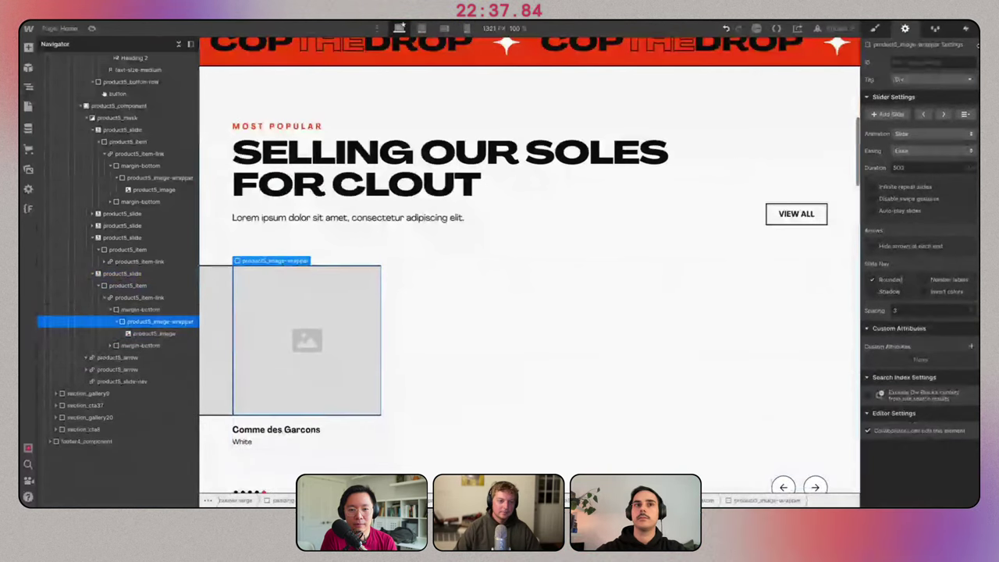
pyautogui.press('s')
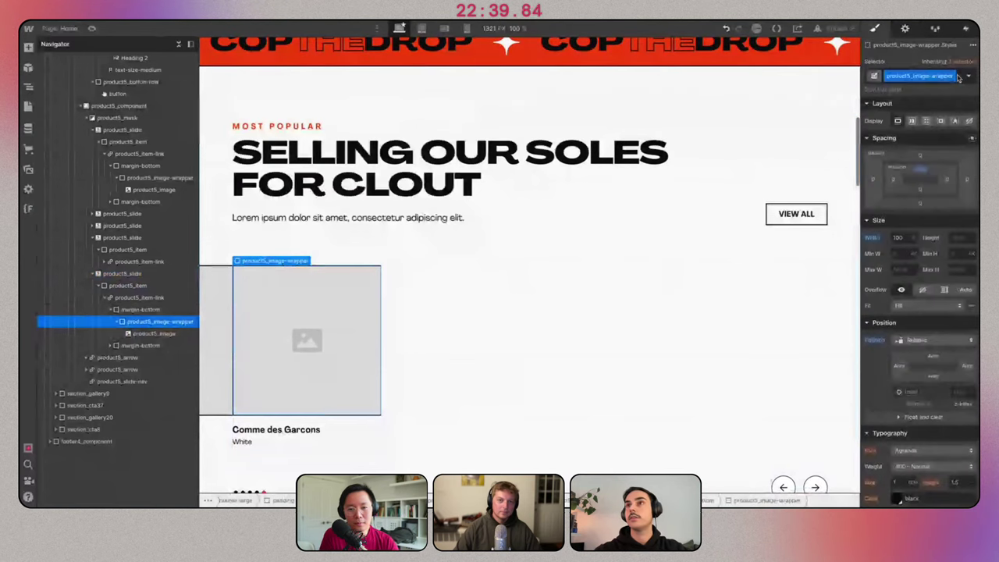
pyautogui.click(959, 76)
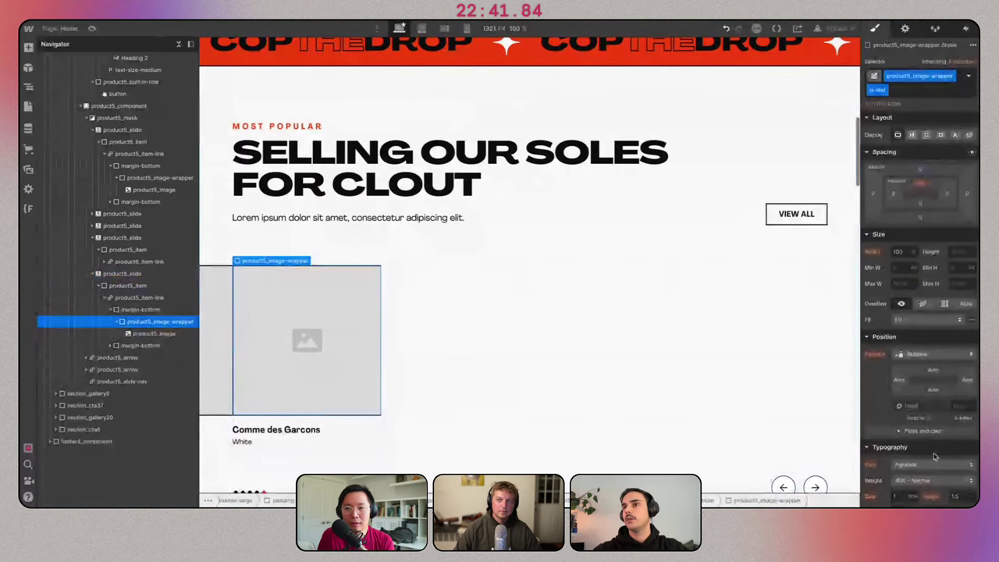
pyautogui.scroll(-5, 935, 457)
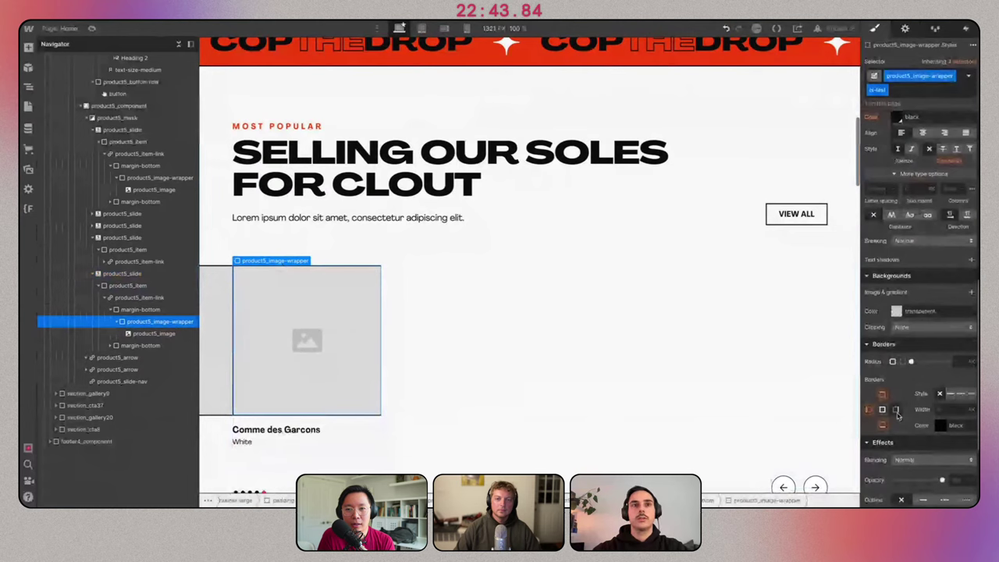
pyautogui.click(954, 410)
pyautogui.write('2')
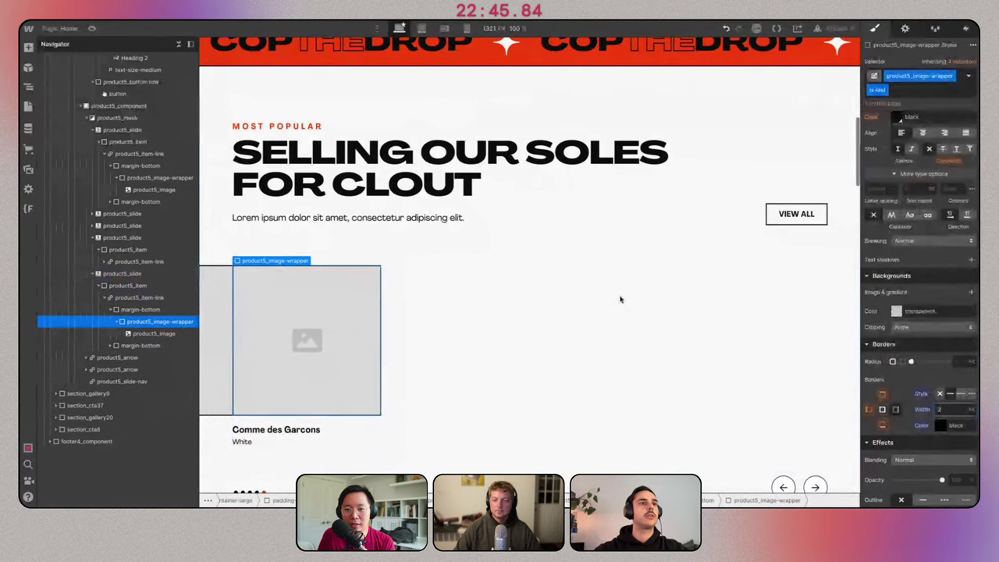
pyautogui.hotkey('ctrl', 'z')
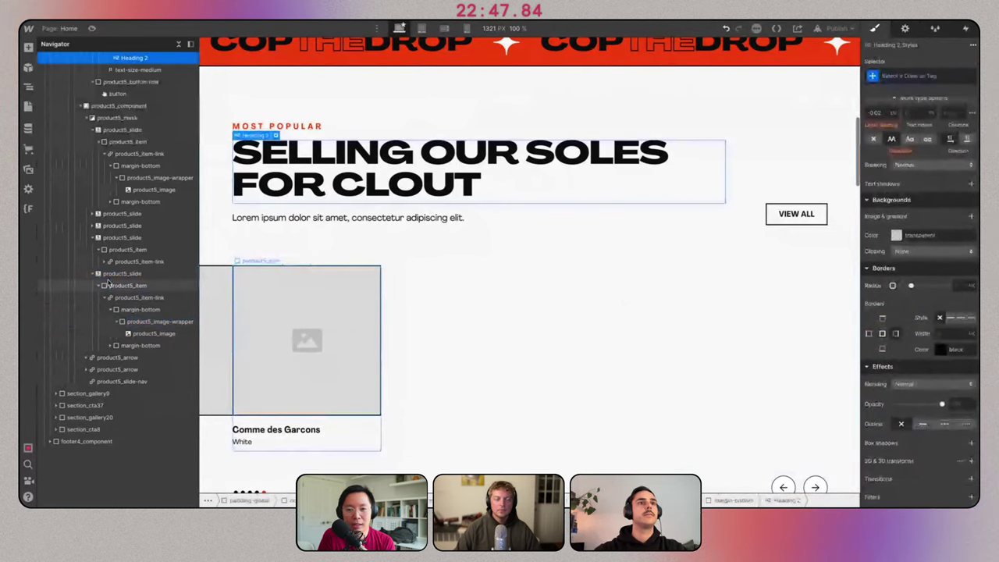
# Replace the first slide's image with the black Fear of God boot photo.
pyautogui.hotkey('ctrl', 'z')
pyautogui.hotkey('ctrl', 'z')
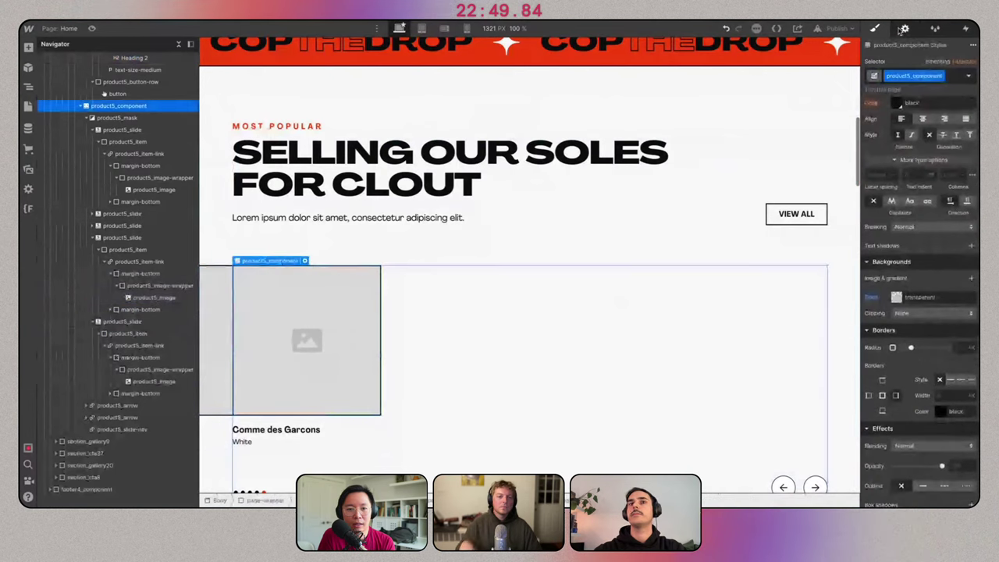
pyautogui.click(903, 29)
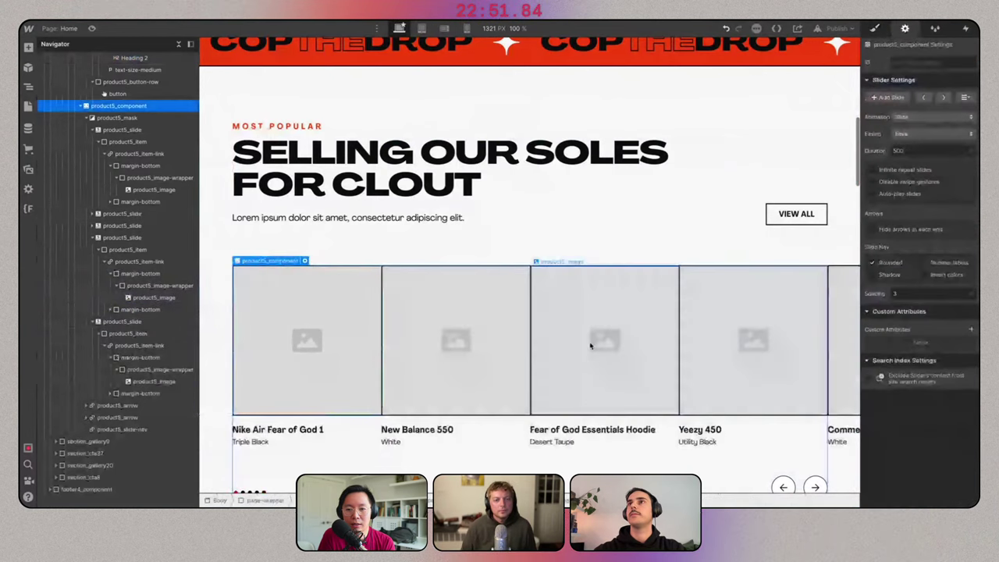
pyautogui.hotkey('ctrl', 'z')
pyautogui.press('s')
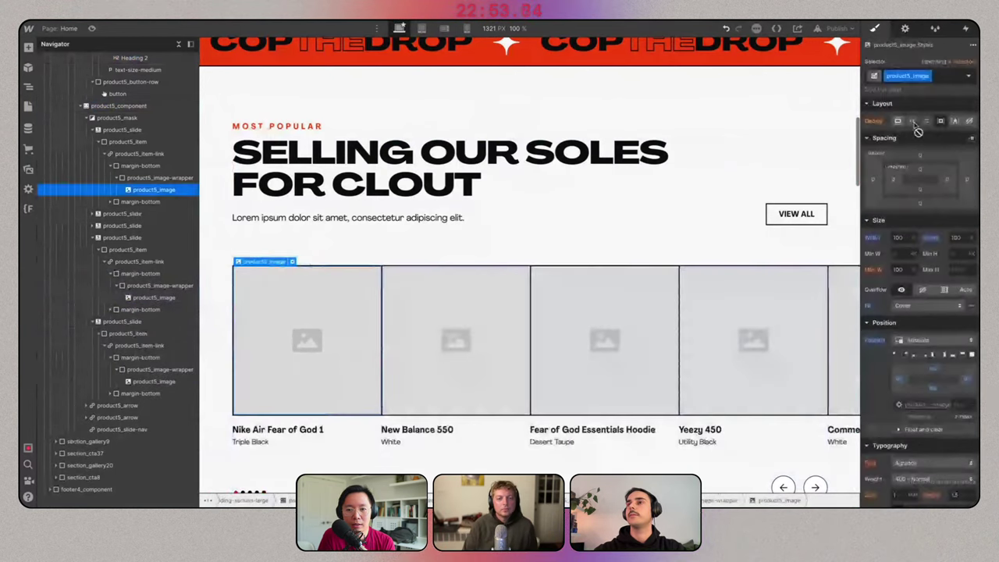
pyautogui.press('d')
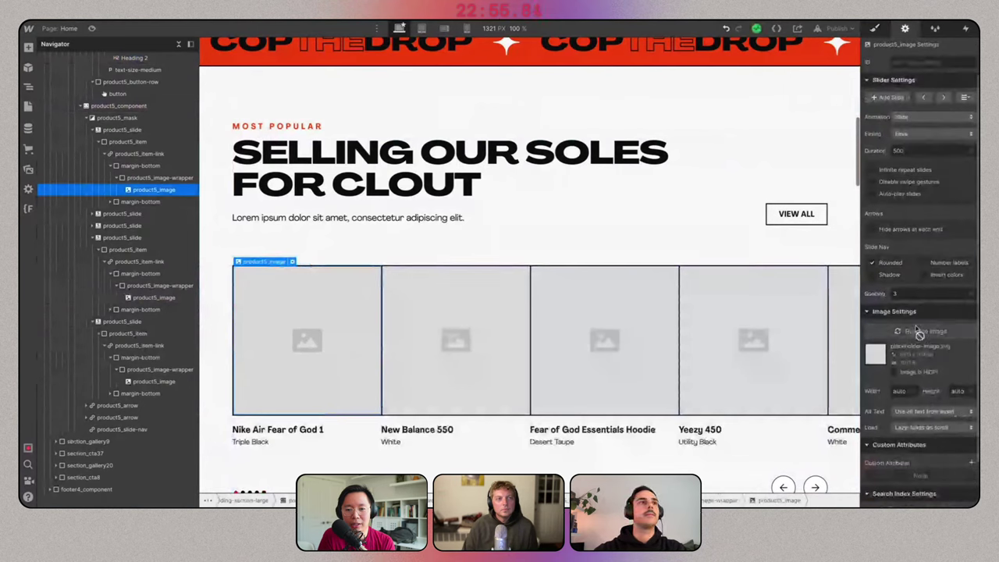
pyautogui.click(919, 331)
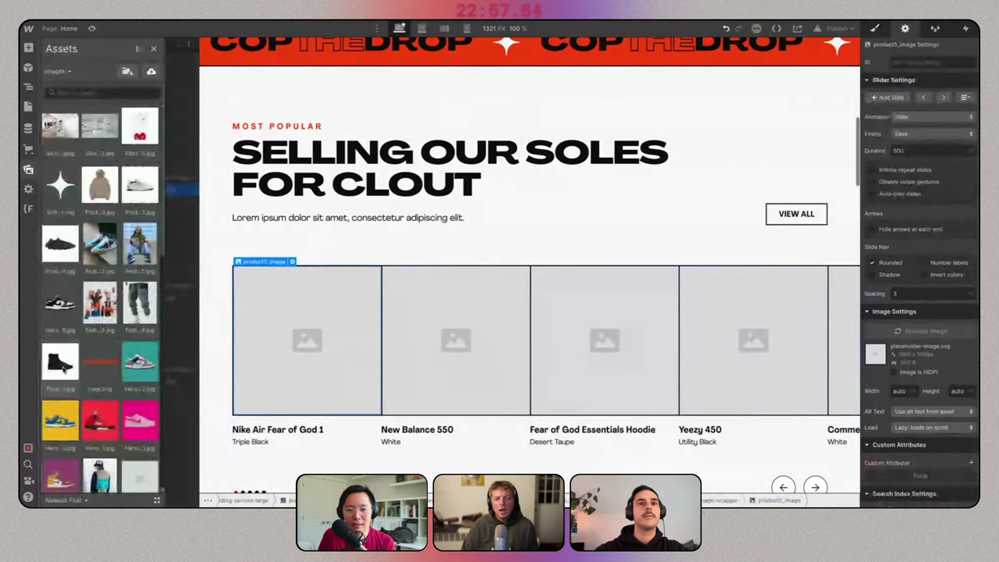
pyautogui.click(63, 366)
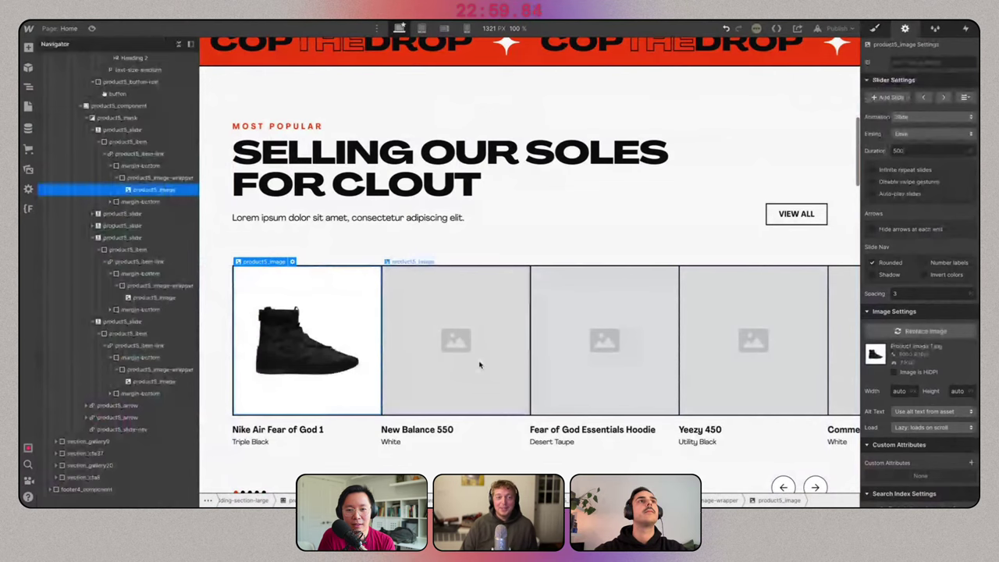
# Select the New Balance 550 slide's image and check its photo against the Figma mockup.
pyautogui.click(480, 364)
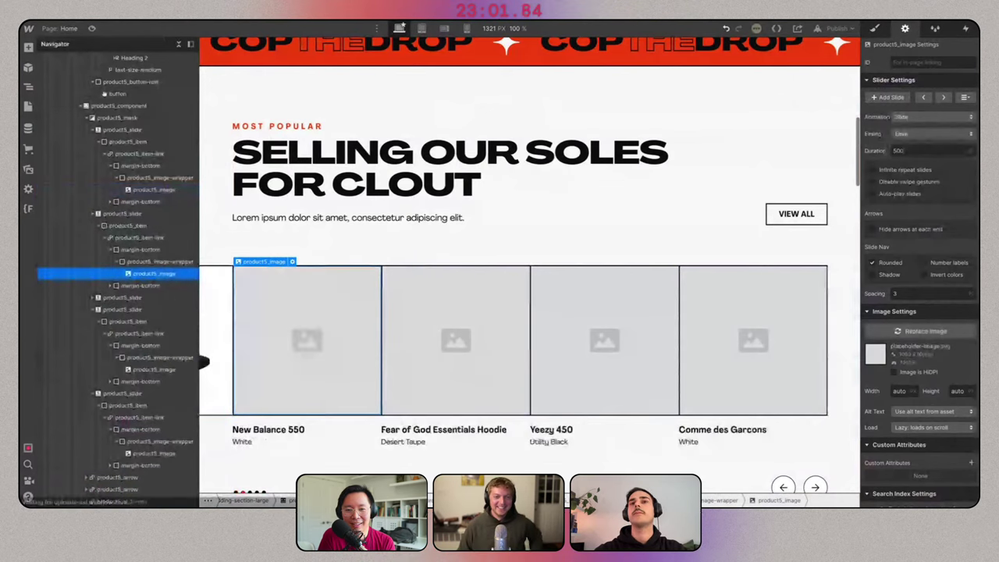
pyautogui.press('super+Tab')
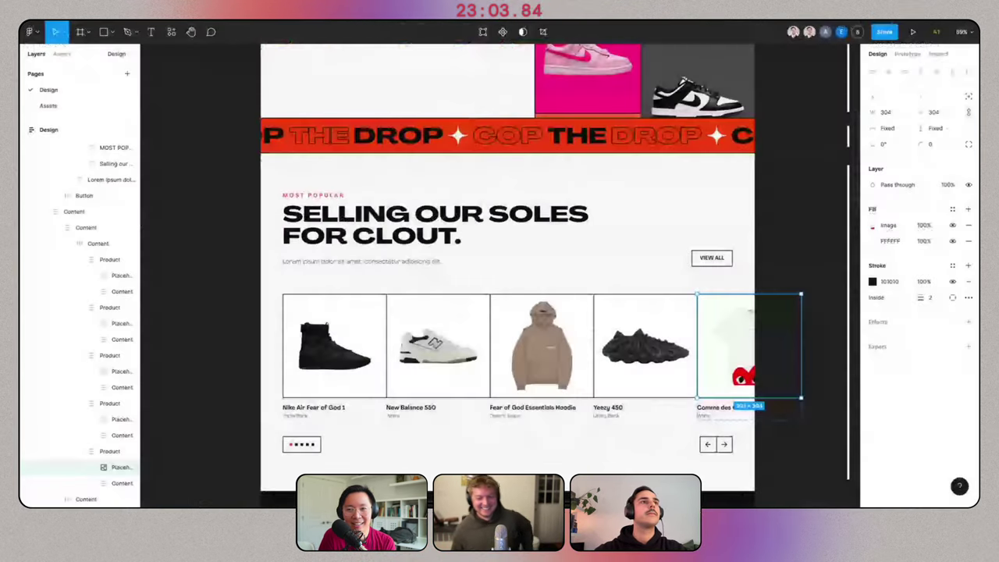
pyautogui.press('super+Tab')
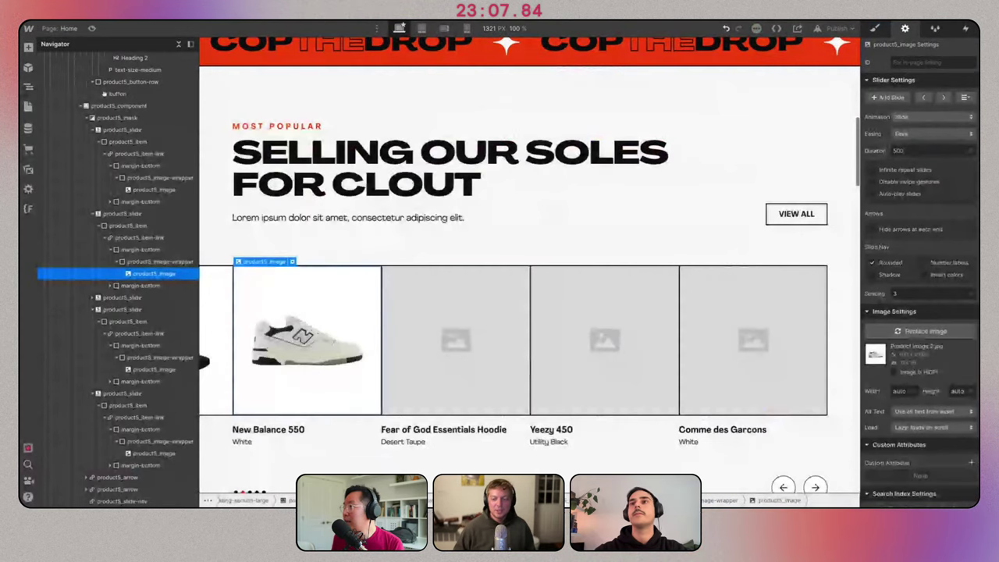
# Assign the hoodie, black Yeezy 450 and Comme des Garcons tee photos to their slides.
pyautogui.press('super+Tab')
pyautogui.press('super+Tab')
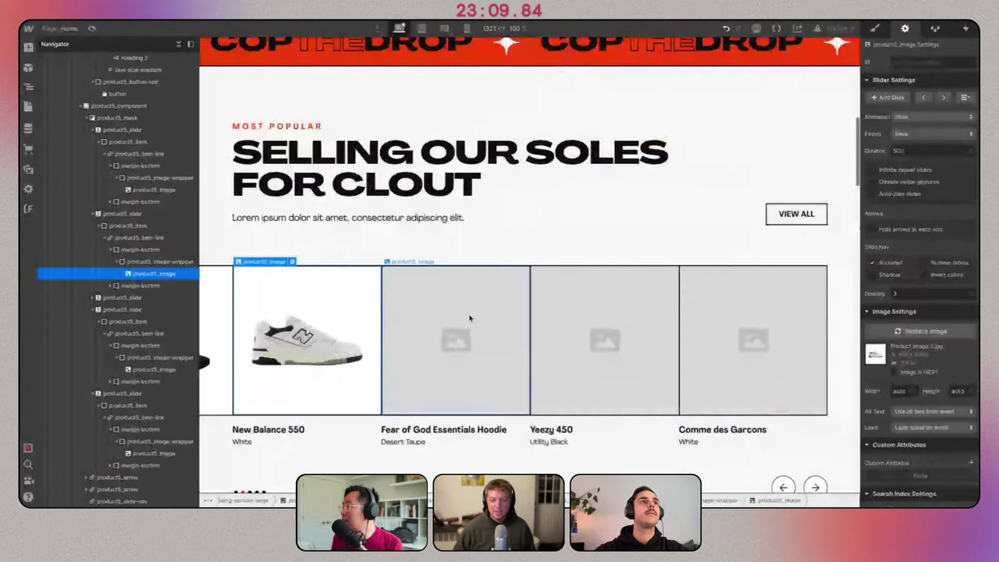
pyautogui.press('j')
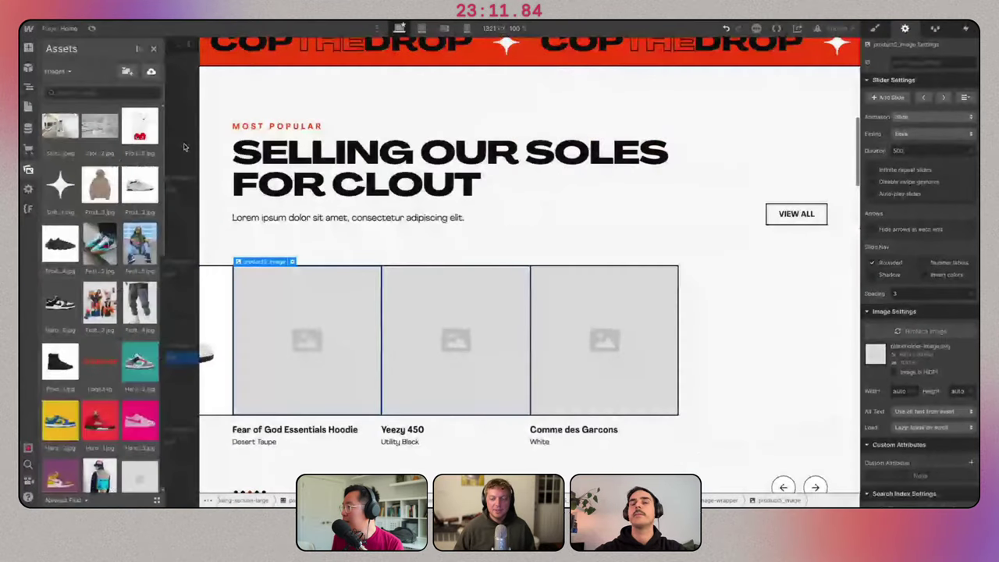
pyautogui.click(99, 185)
pyautogui.click(446, 335)
pyautogui.press('j')
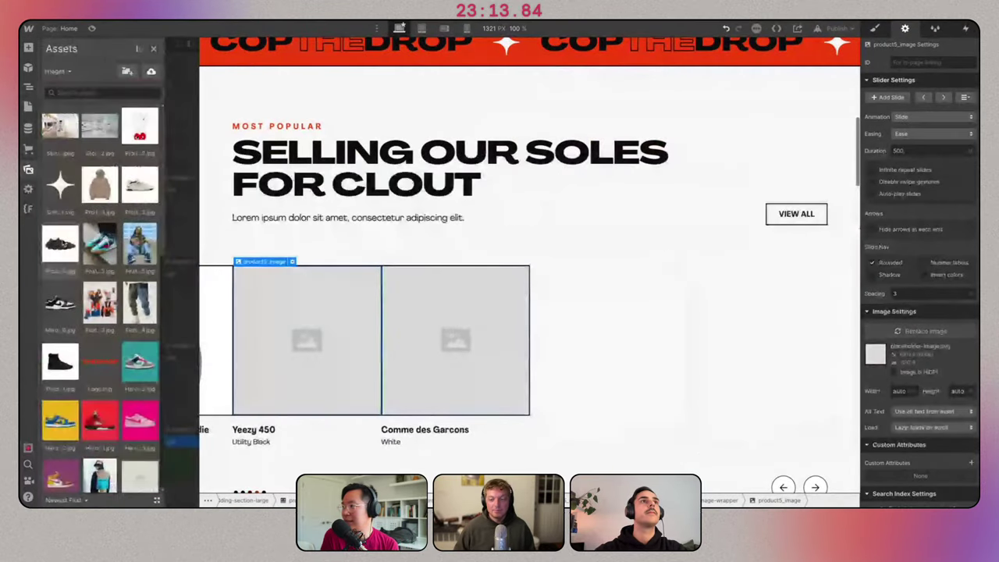
pyautogui.click(96, 232)
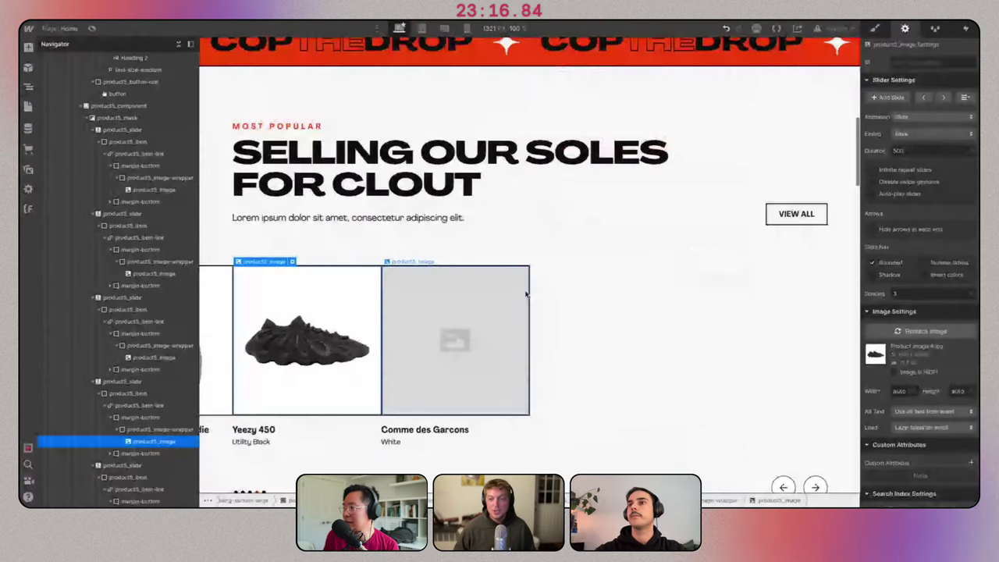
pyautogui.click(452, 336)
pyautogui.press('j')
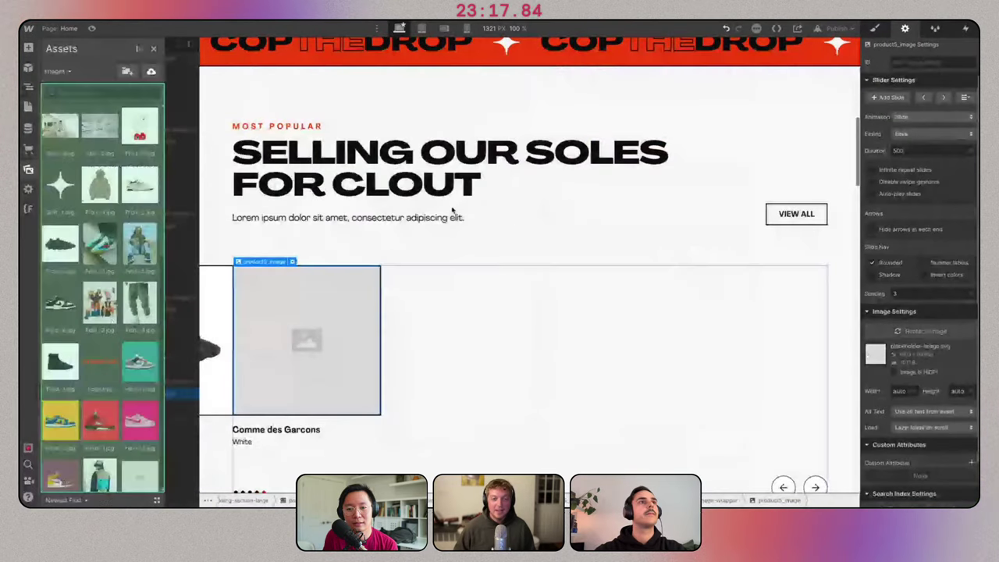
pyautogui.click(140, 127)
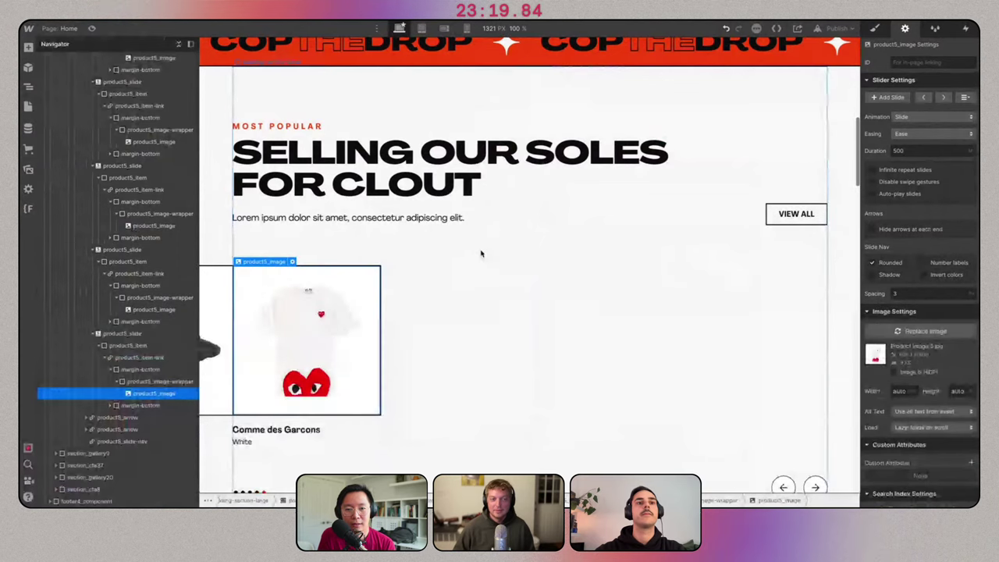
pyautogui.click(480, 253)
pyautogui.scroll(-3, 481, 253)
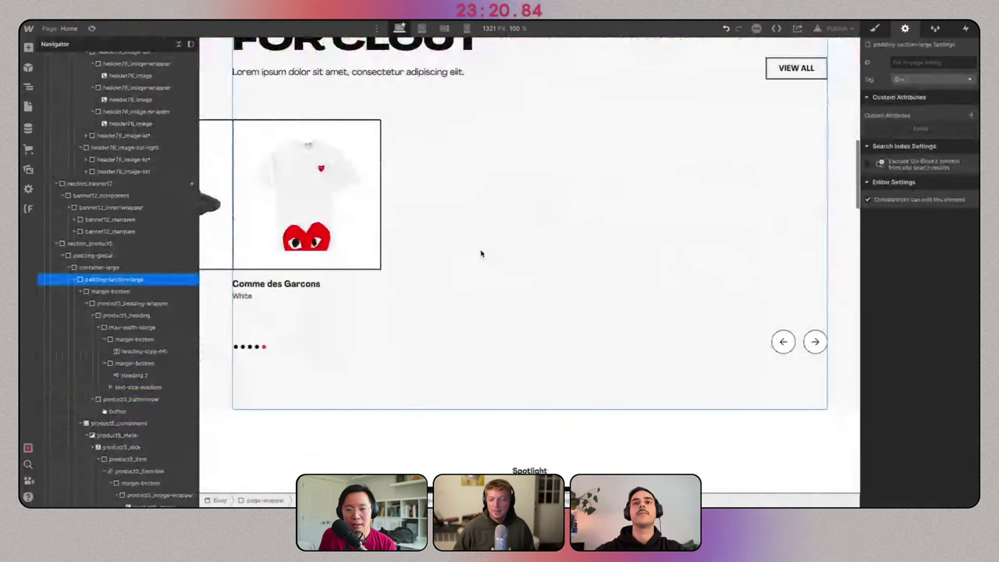
# Select the slider dot navigation and inspect the Figma dot rectangles and red active fill.
pyautogui.click(248, 345)
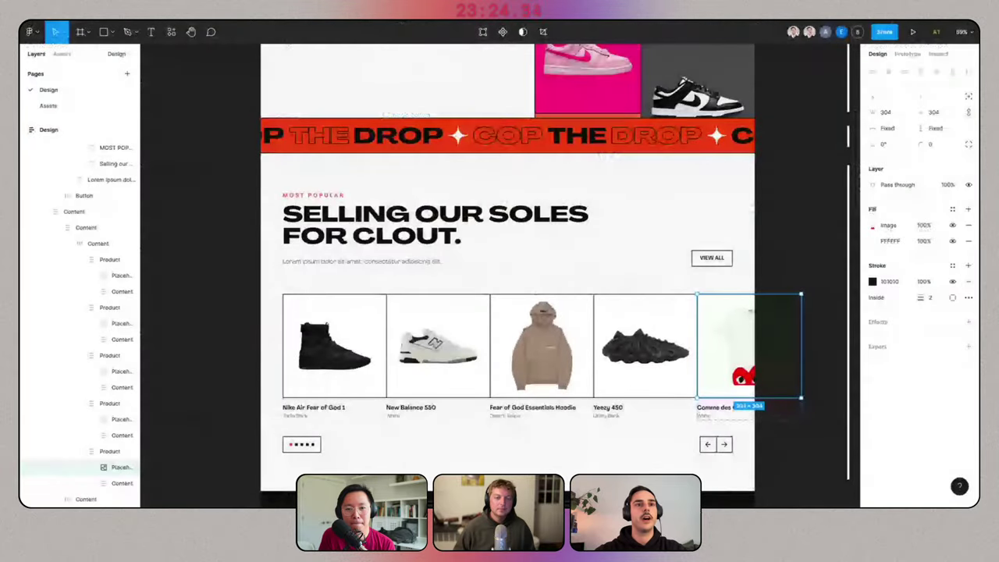
pyautogui.scroll(-3, 312, 351)
pyautogui.scroll(3, 328, 364)
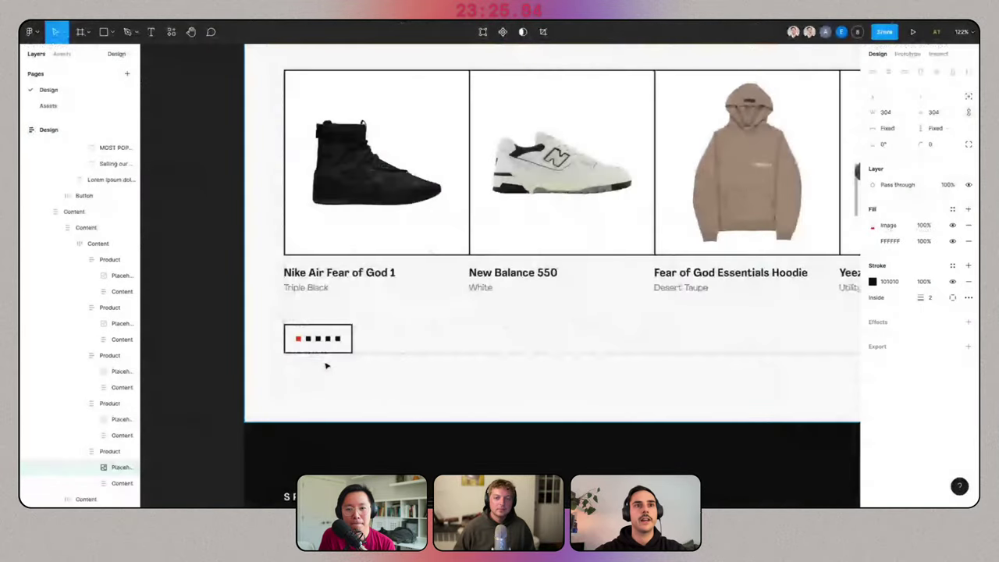
pyautogui.click(333, 338)
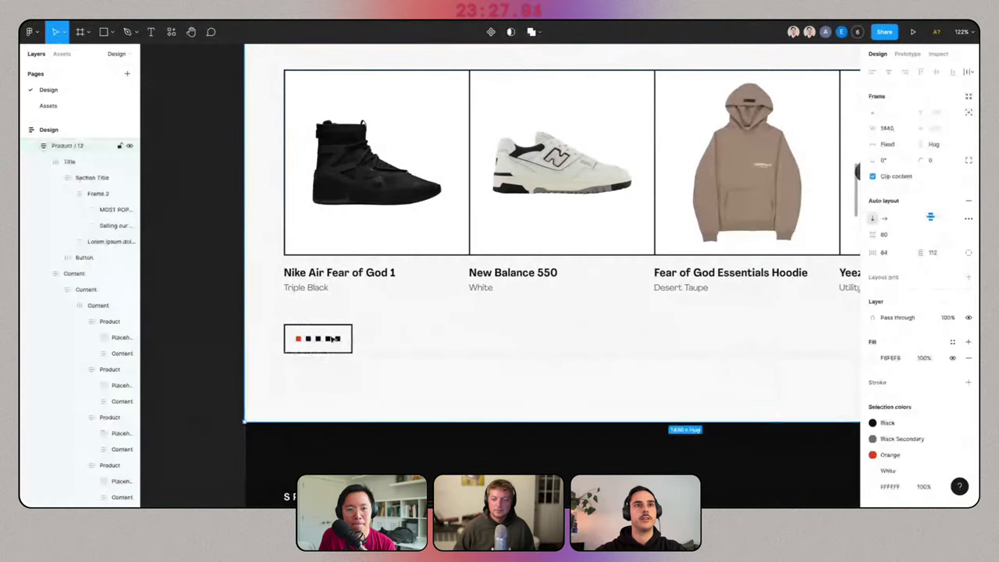
pyautogui.press('super+Tab')
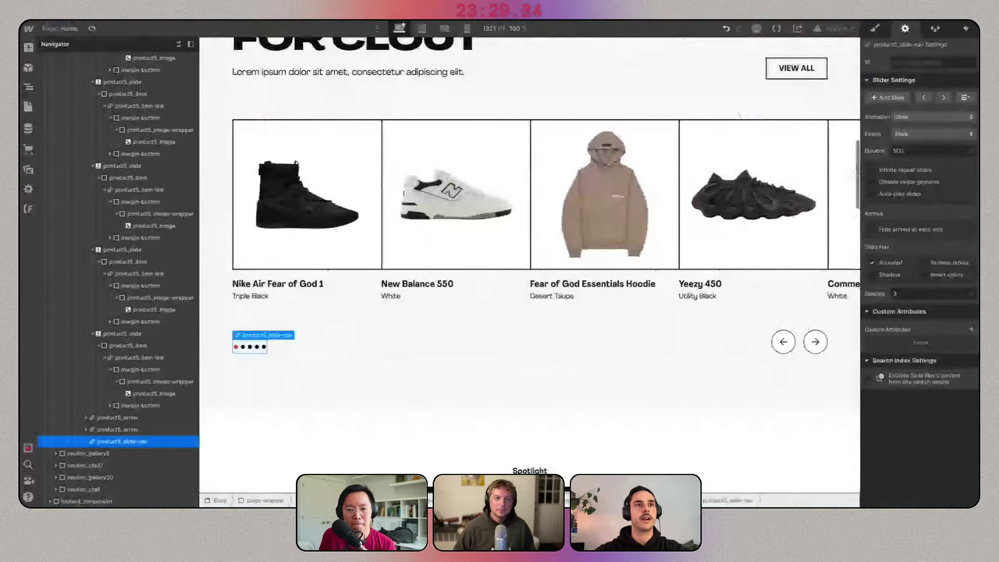
pyautogui.click(874, 28)
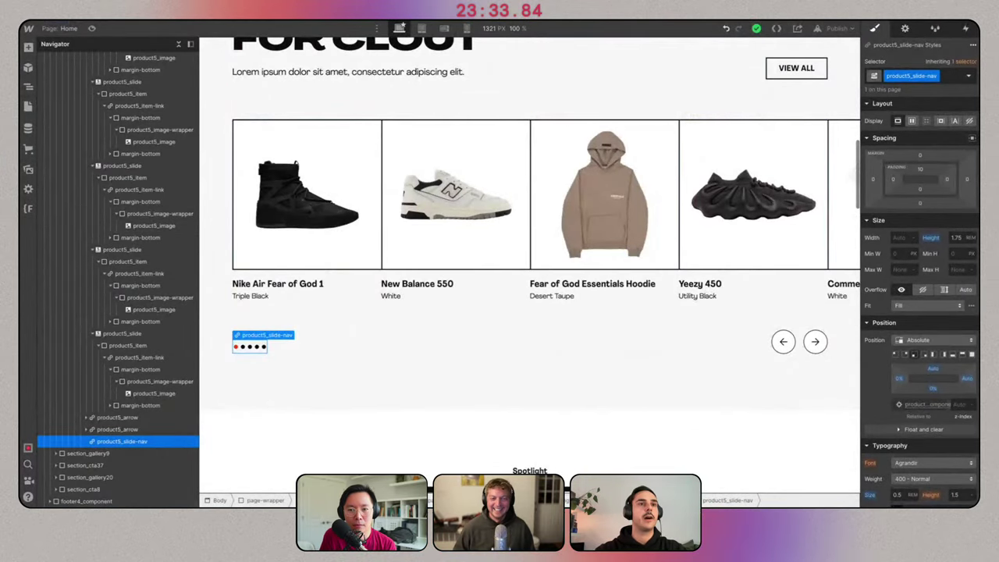
pyautogui.press('super+Tab')
pyautogui.keyDown('super'); pyautogui.click(313, 337); pyautogui.keyUp('super')
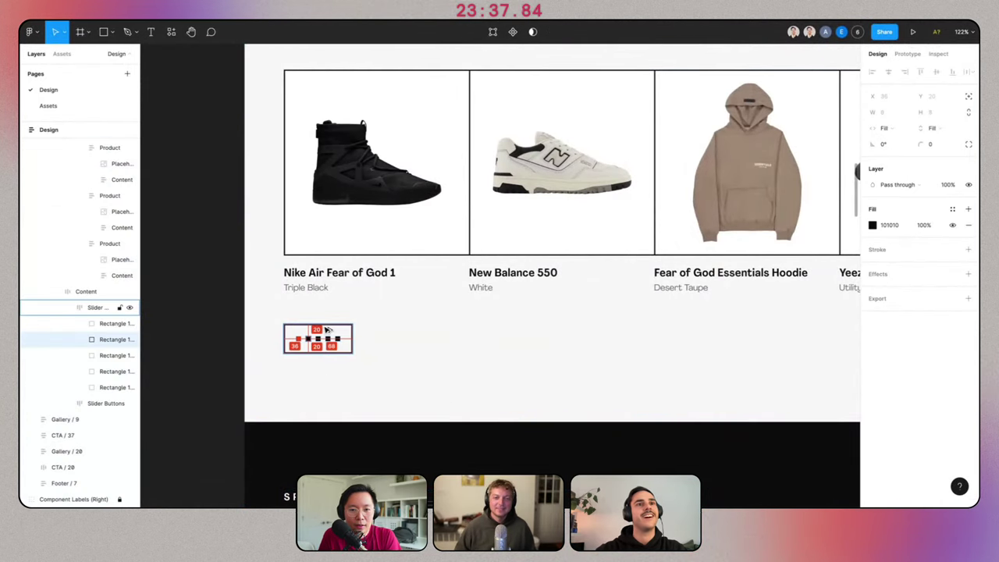
pyautogui.click(297, 339)
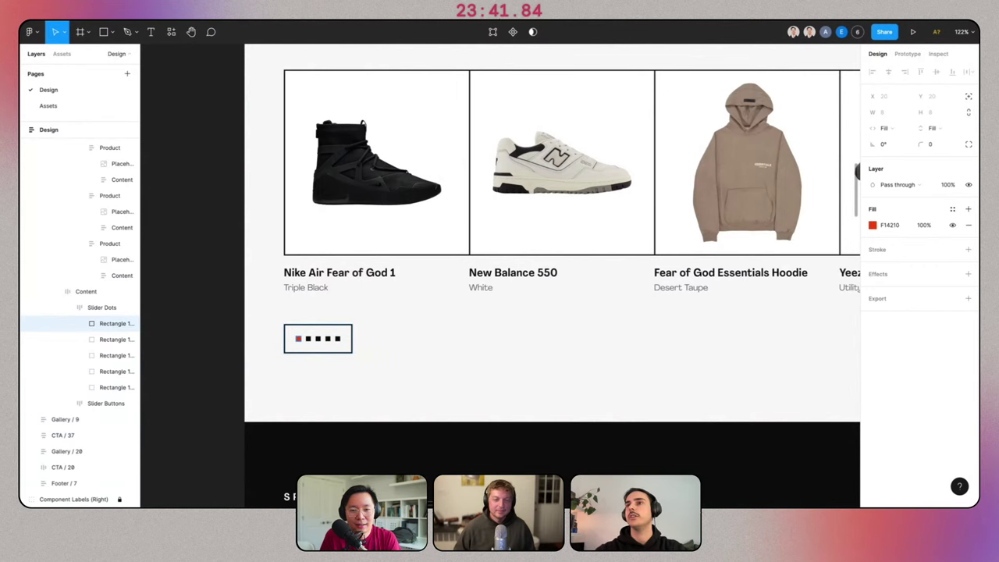
pyautogui.hotkey('alt', 'Tab')
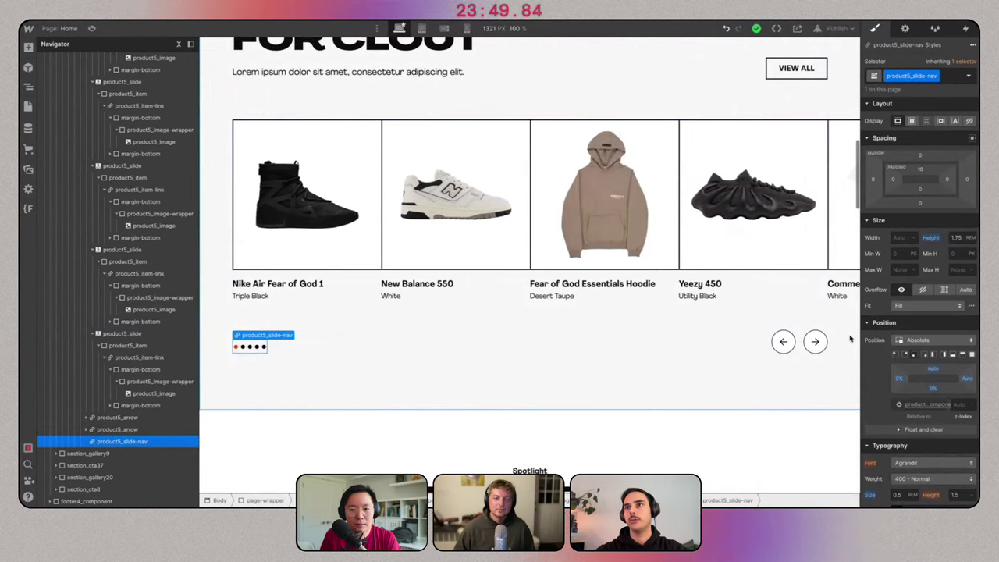
# Give the slide nav 0.85rem padding on all sides and a 2.25rem height.
pyautogui.click(920, 172)
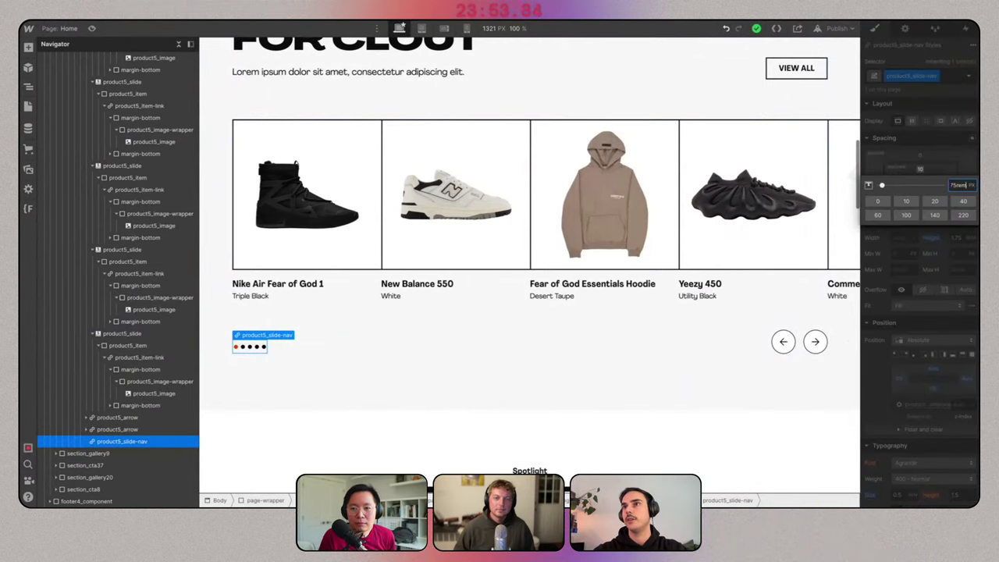
pyautogui.press('Return')
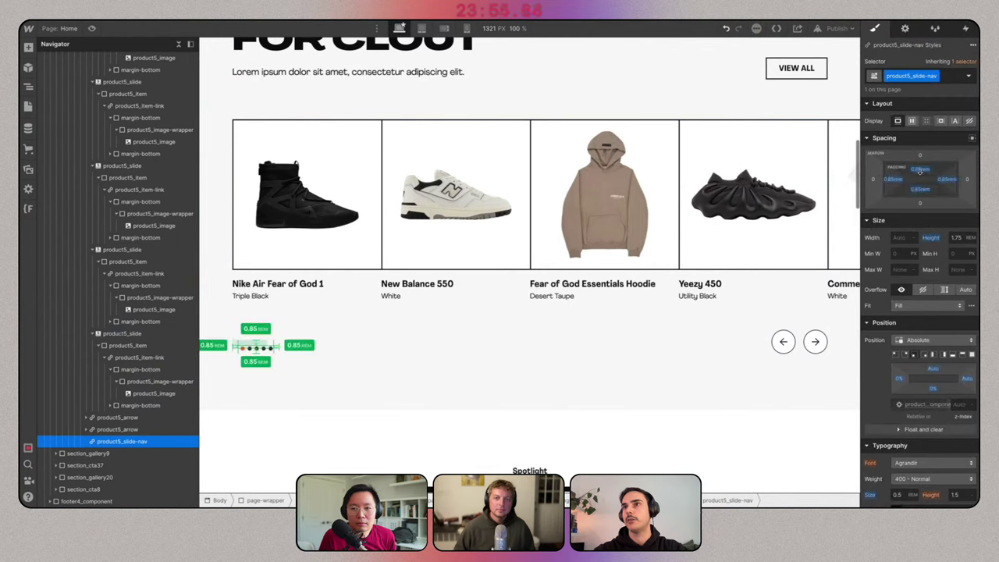
pyautogui.scroll(-5, 933, 375)
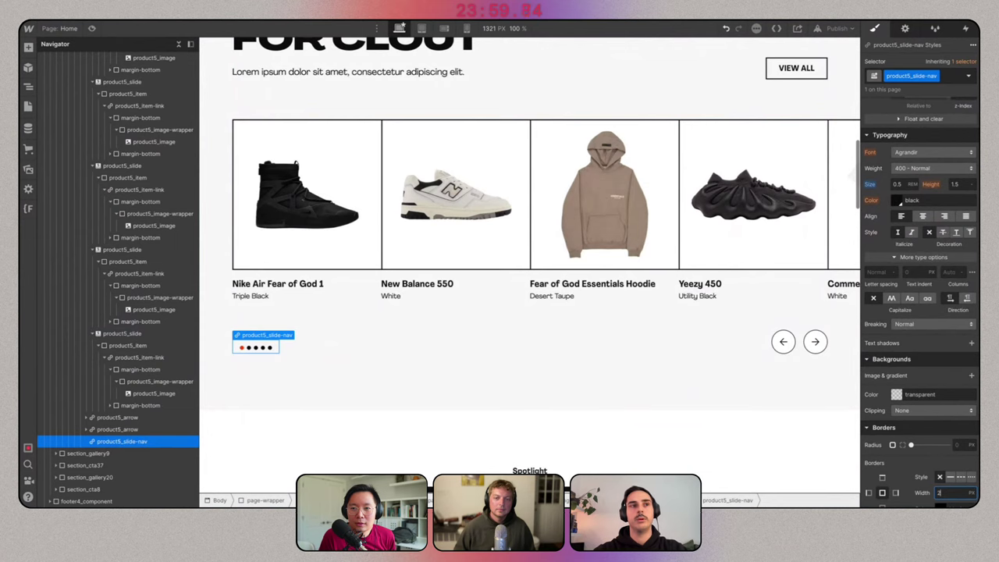
pyautogui.scroll(3, 934, 227)
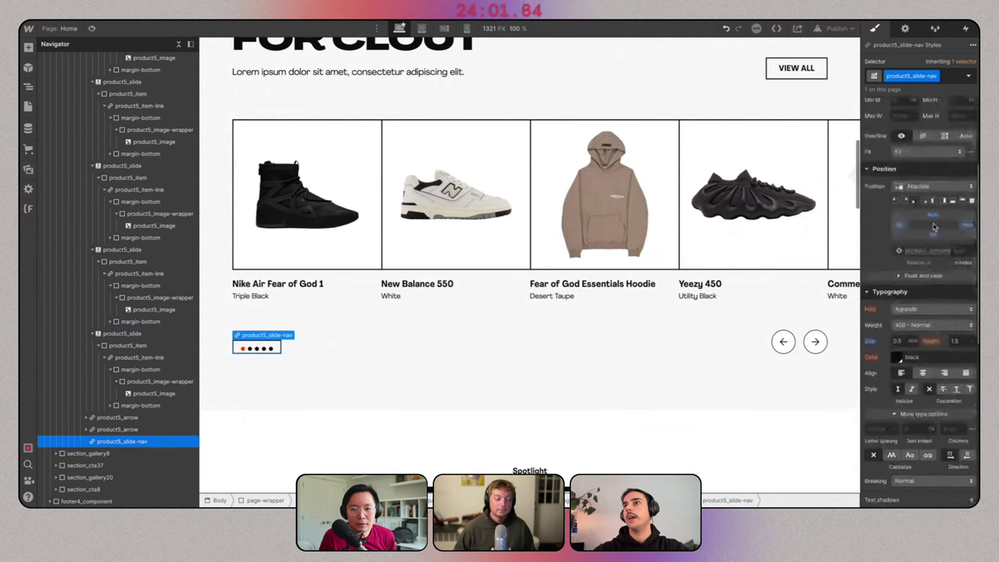
pyautogui.scroll(2, 934, 226)
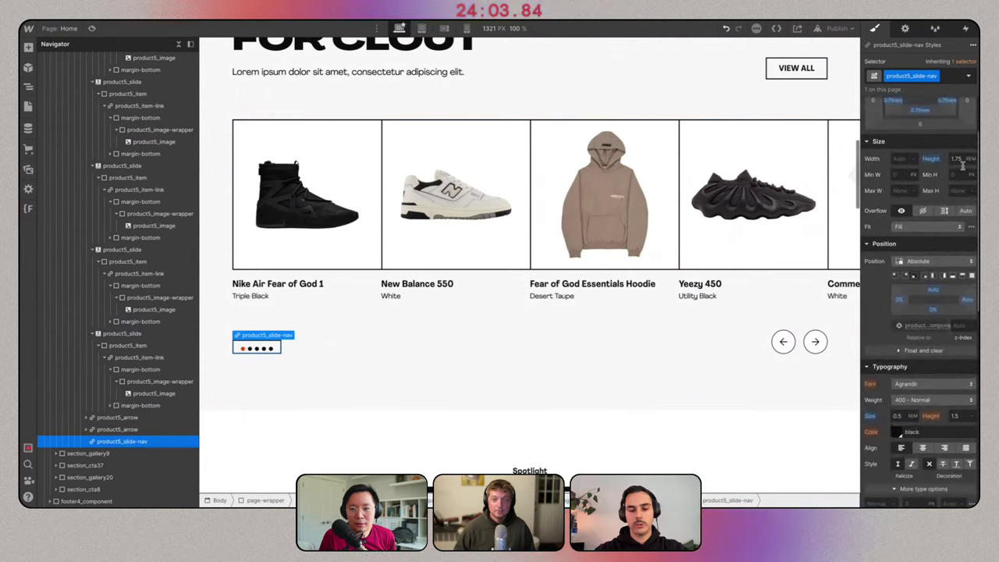
pyautogui.moveTo(963, 164); pyautogui.dragTo(962, 152)
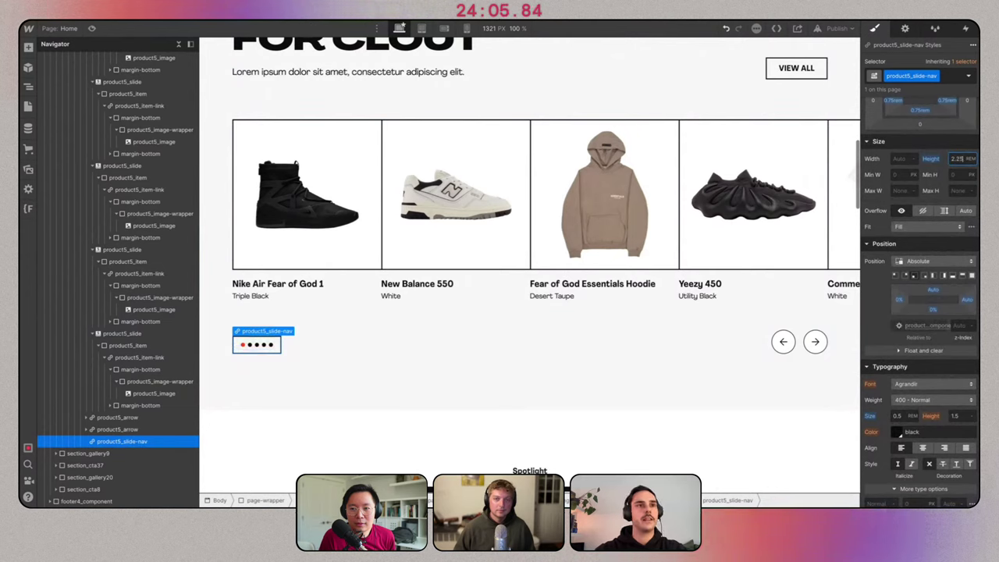
pyautogui.click(344, 339)
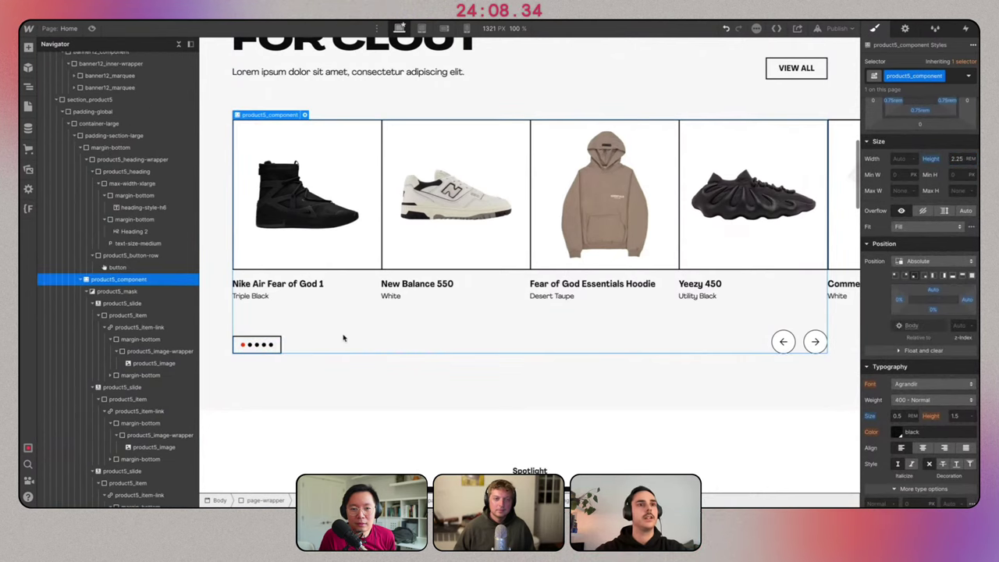
pyautogui.click(266, 344)
pyautogui.click(242, 46)
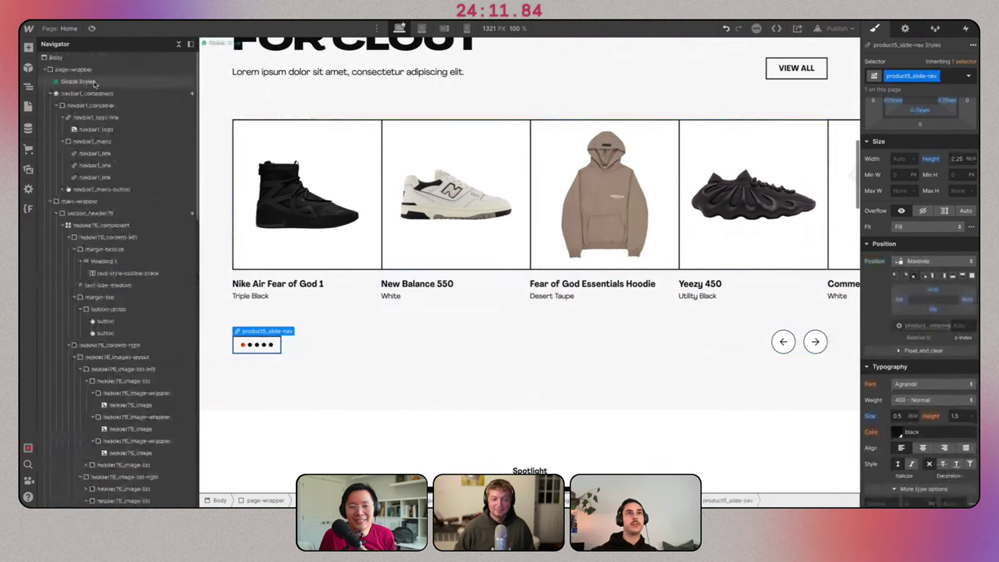
# Review the .w-slider-dot CSS on lines 221–233 of the Global Styles embed and save it.
pyautogui.click(247, 44)
pyautogui.click(249, 44)
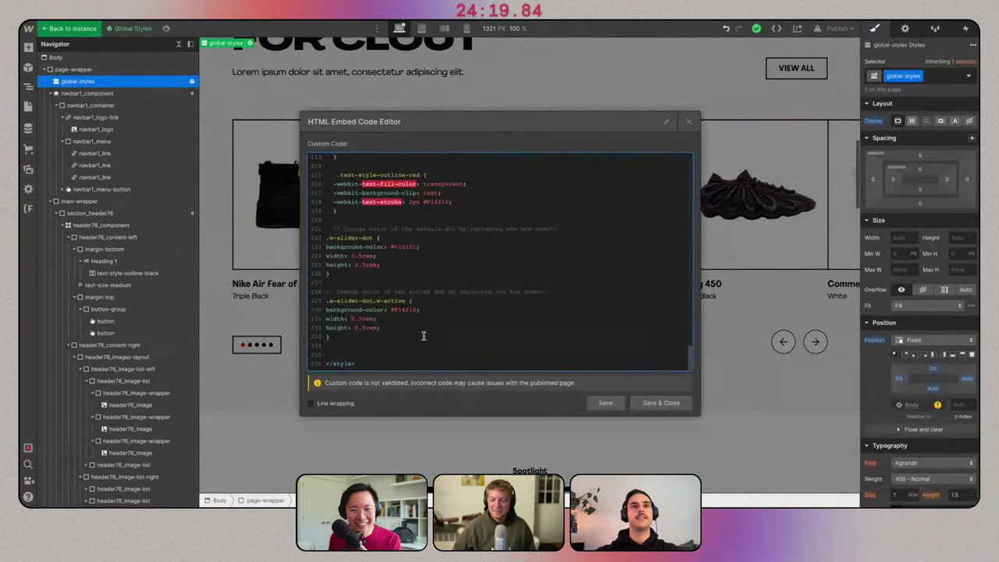
pyautogui.click(345, 338)
pyautogui.moveTo(345, 339); pyautogui.dragTo(320, 232)
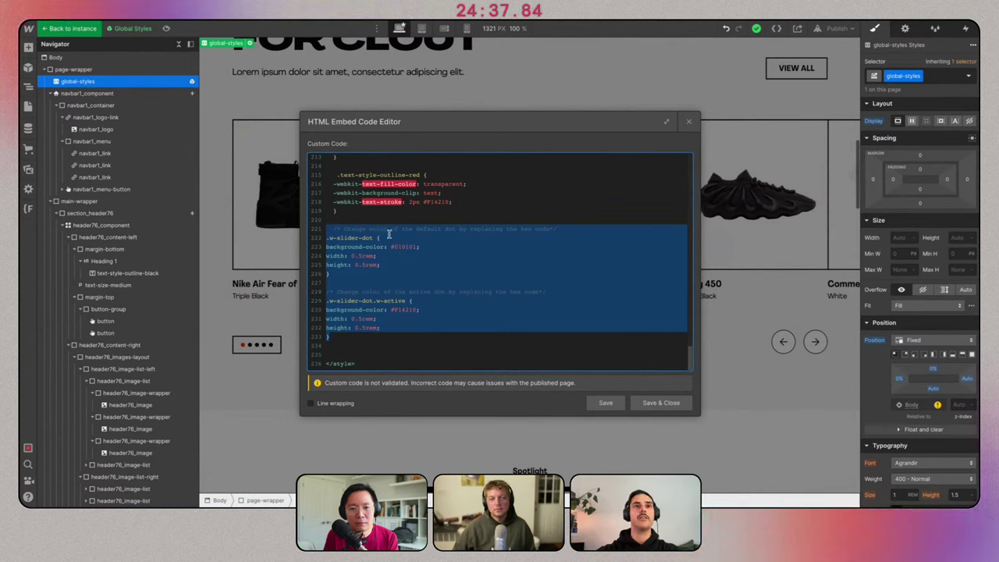
pyautogui.doubleClick(349, 237)
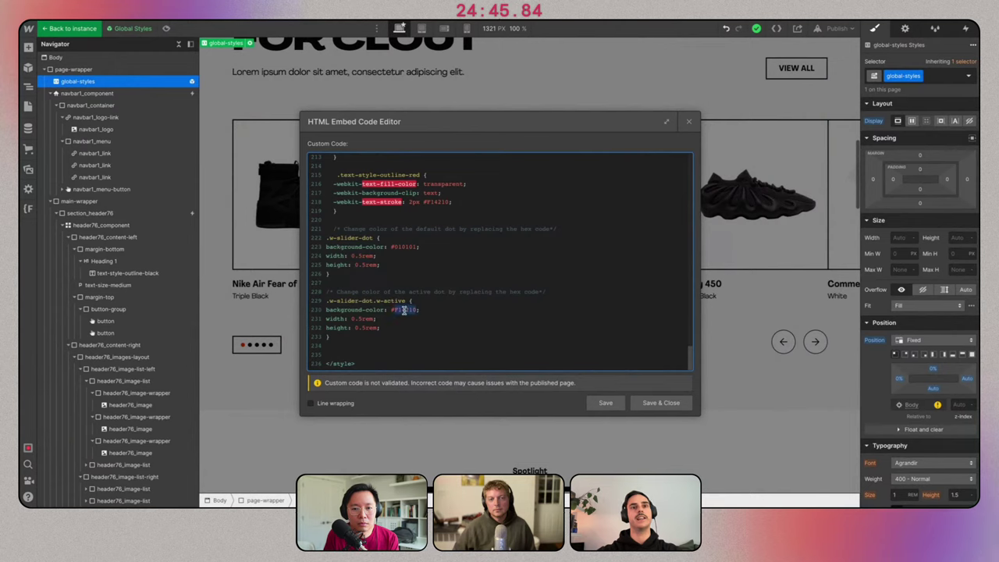
pyautogui.click(671, 404)
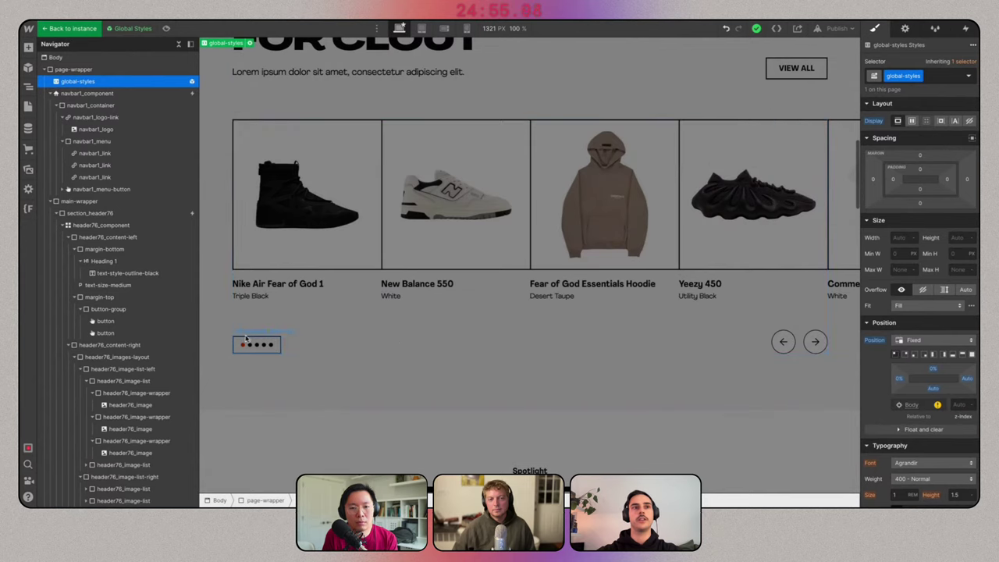
pyautogui.click(250, 344)
# Turn off rounded slider dots and give the right arrow 0 radius and a 2px black border.
pyautogui.click(905, 29)
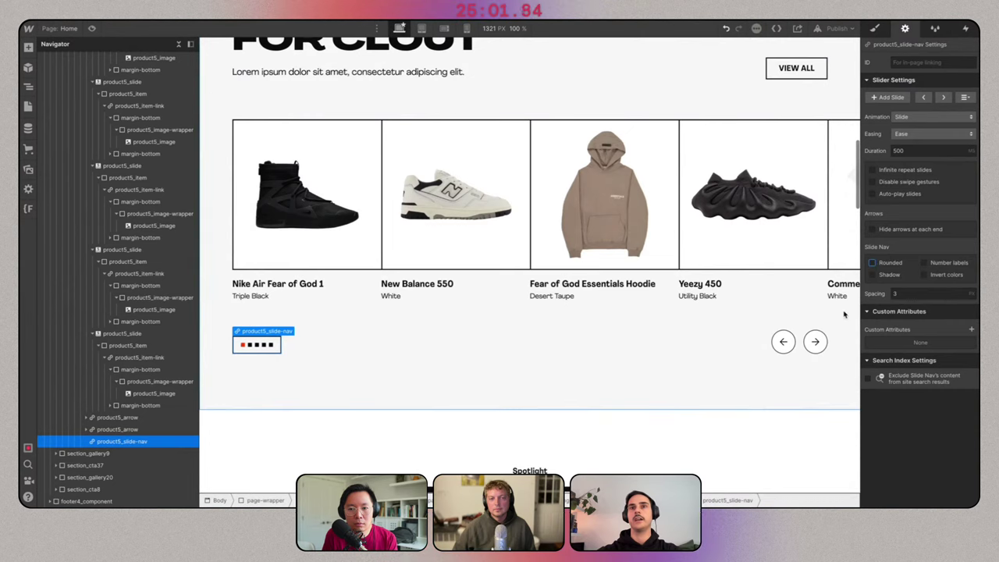
pyautogui.click(429, 285)
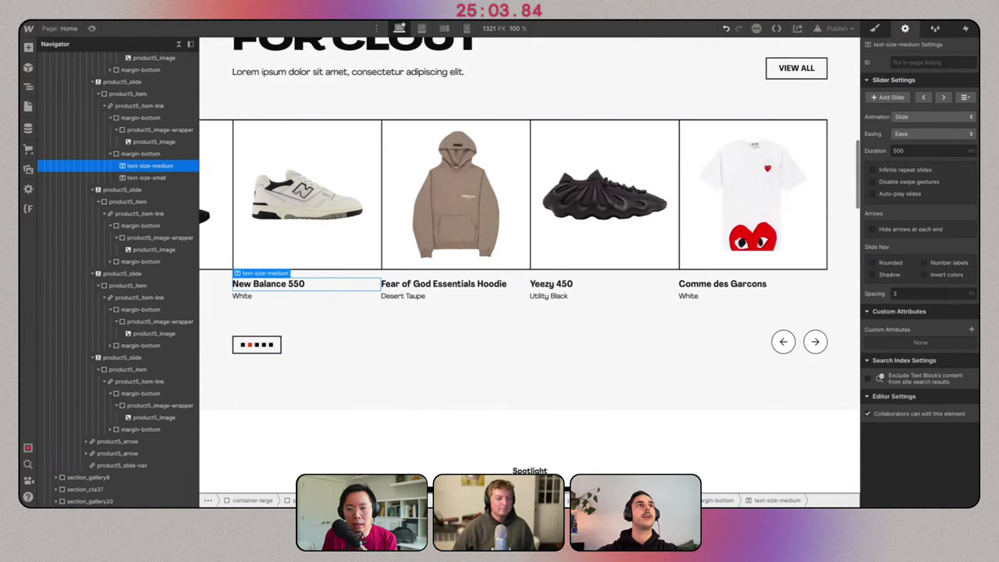
pyautogui.click(815, 341)
pyautogui.click(874, 29)
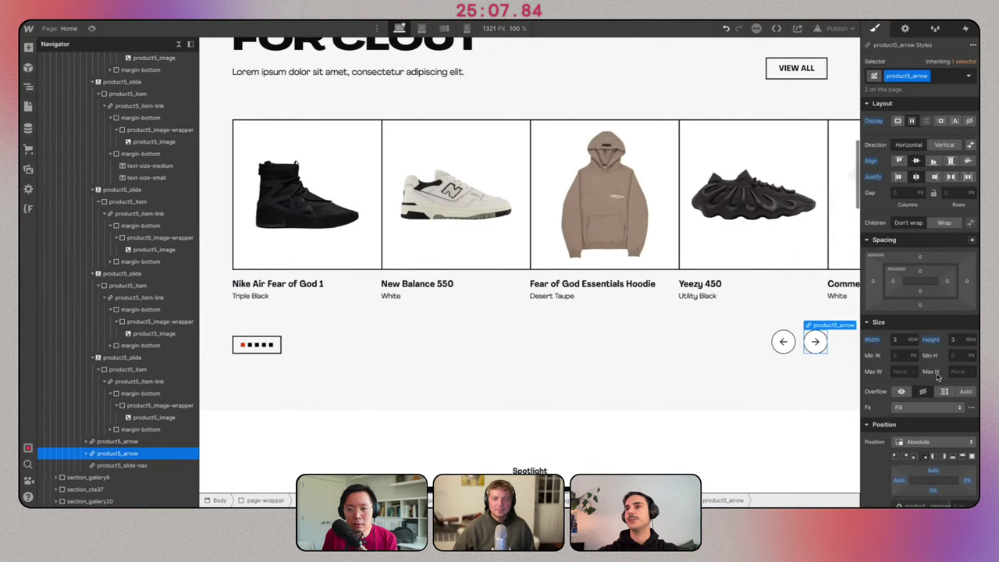
pyautogui.scroll(-10, 937, 377)
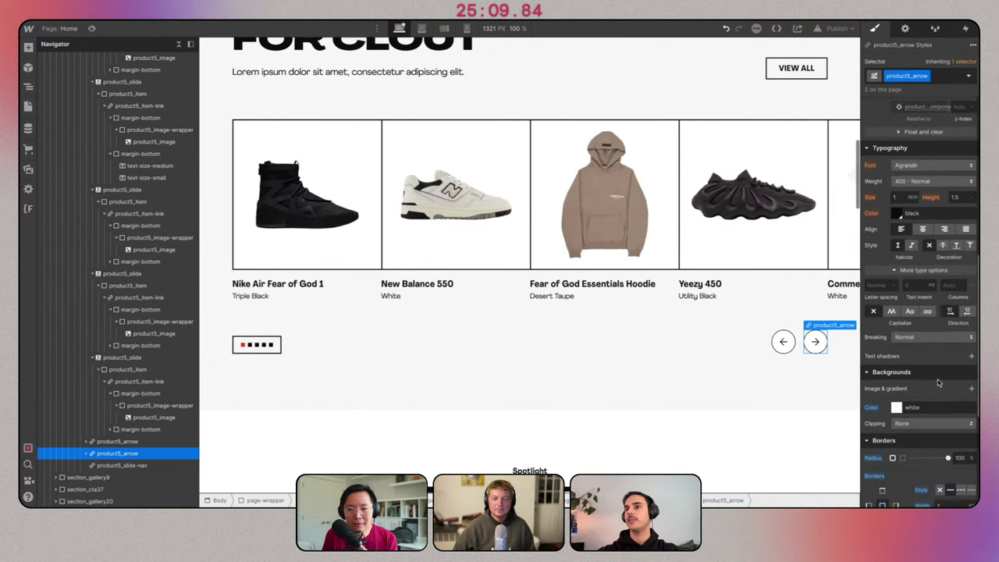
pyautogui.click(960, 459)
pyautogui.write('0')
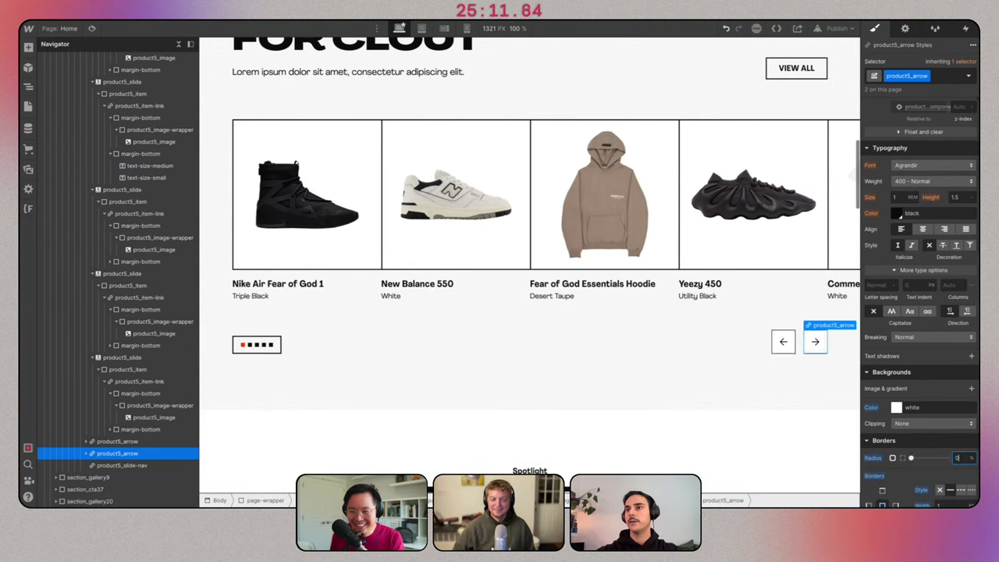
pyautogui.scroll(-2, 941, 504)
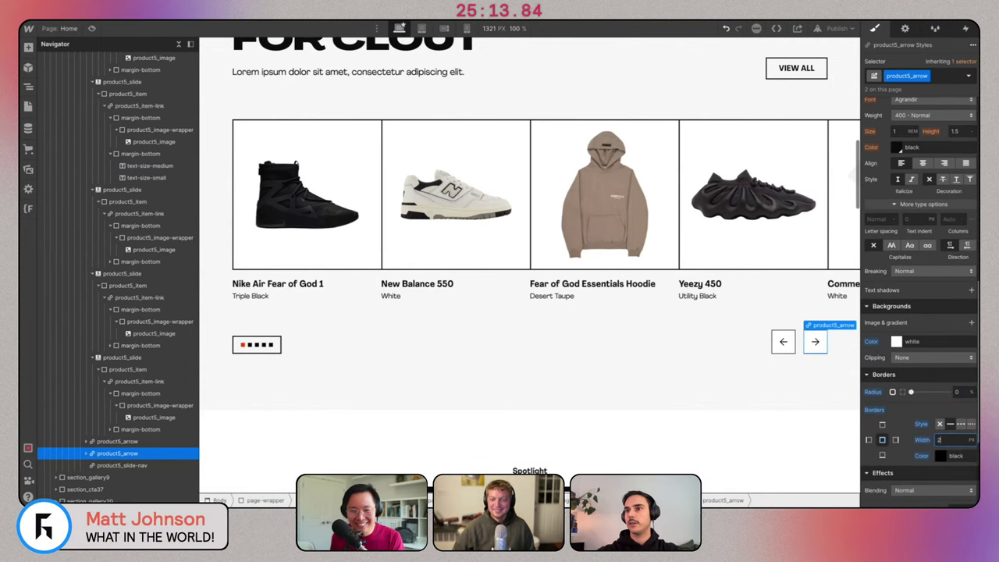
pyautogui.write('2')
pyautogui.click(942, 456)
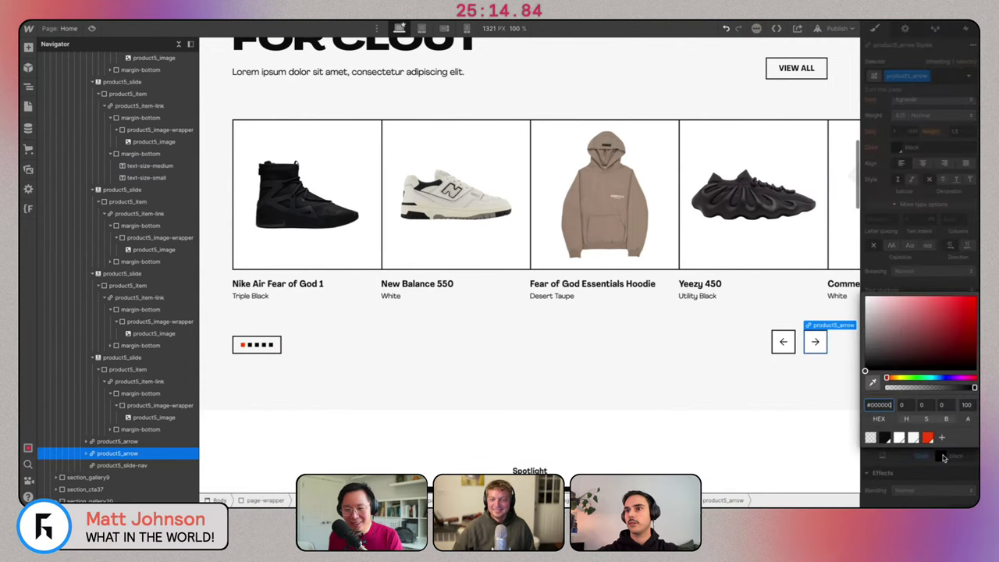
pyautogui.click(886, 439)
# Set the left arrow's right offset to 3rem so it sits beside the right arrow.
pyautogui.click(783, 343)
pyautogui.scroll(3, 937, 273)
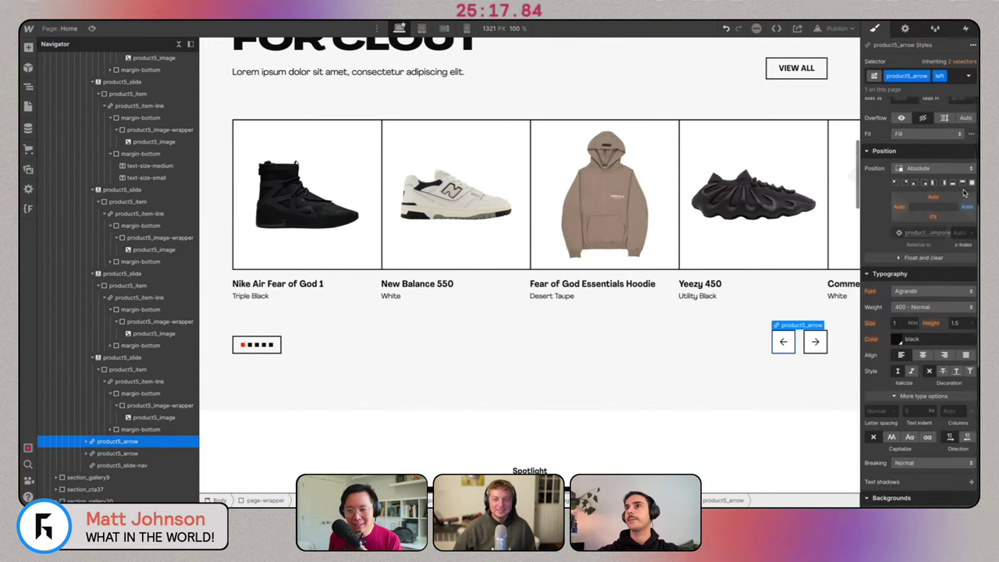
pyautogui.click(966, 285)
pyautogui.write('3')
pyautogui.press('Return')
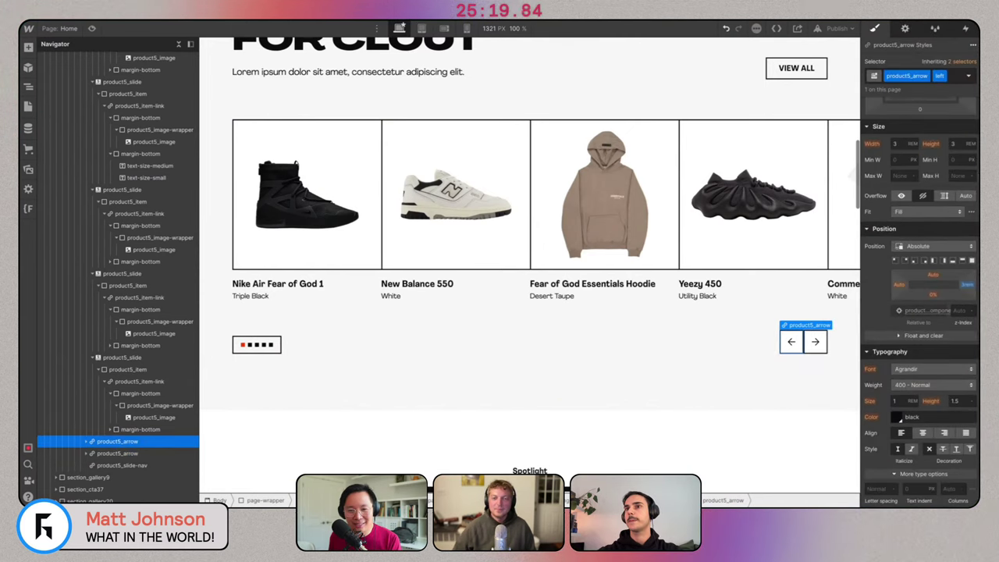
pyautogui.scroll(-5, 940, 343)
pyautogui.scroll(-2, 940, 352)
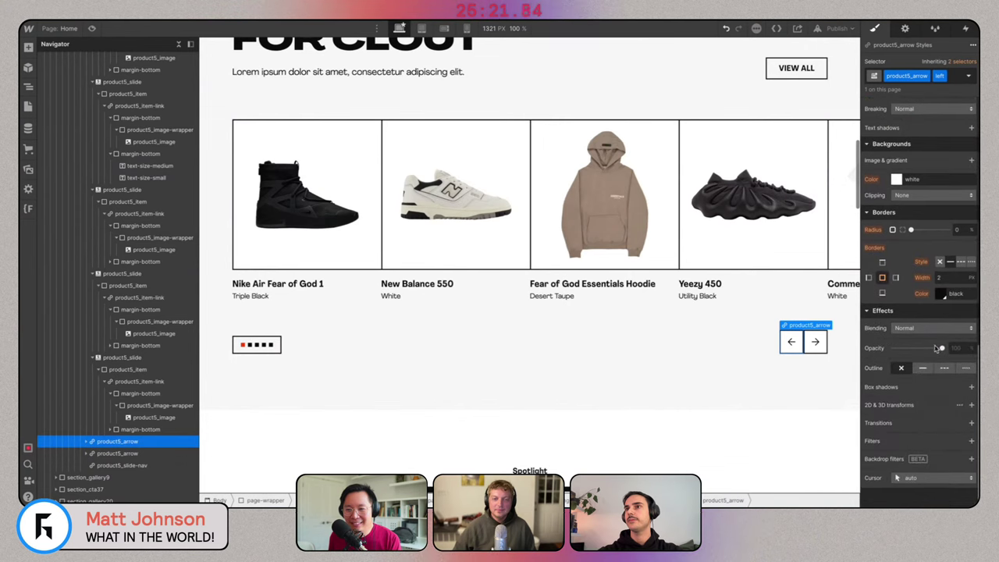
pyautogui.click(660, 312)
pyautogui.click(685, 201)
# Replace the Spotlight label's text-weight-semibold class with heading-style-h6, matching the Figma design.
pyautogui.scroll(2, 685, 201)
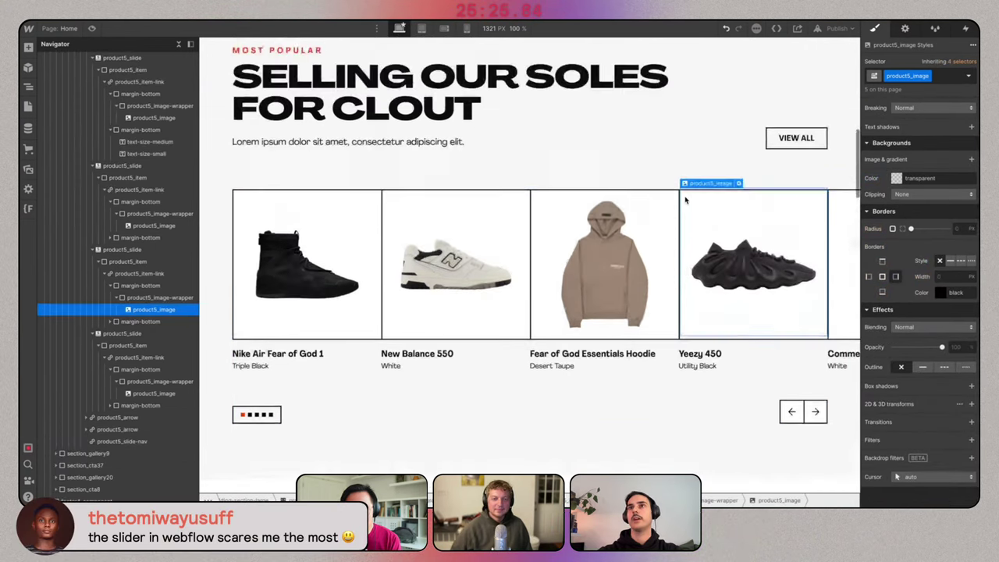
pyautogui.scroll(-2, 685, 201)
pyautogui.scroll(-6, 685, 202)
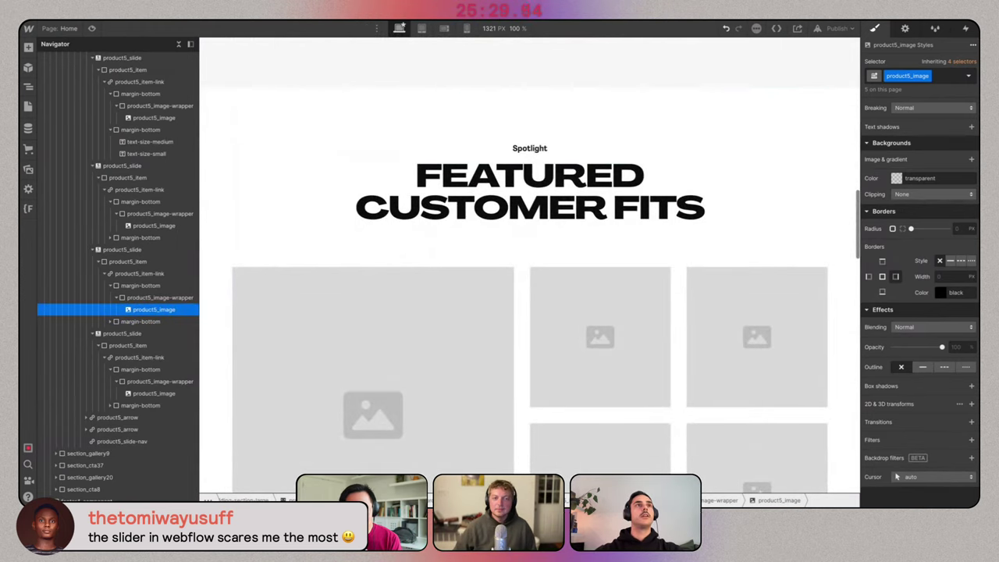
pyautogui.hotkey('alt', 'Tab')
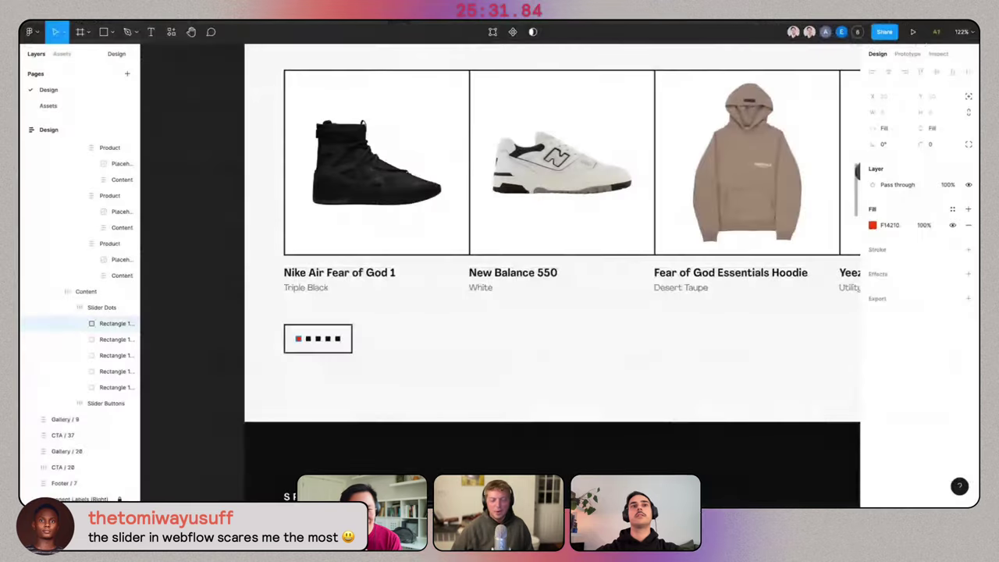
pyautogui.scroll(-5, 566, 296)
pyautogui.scroll(-3, 568, 299)
pyautogui.scroll(-5, 567, 299)
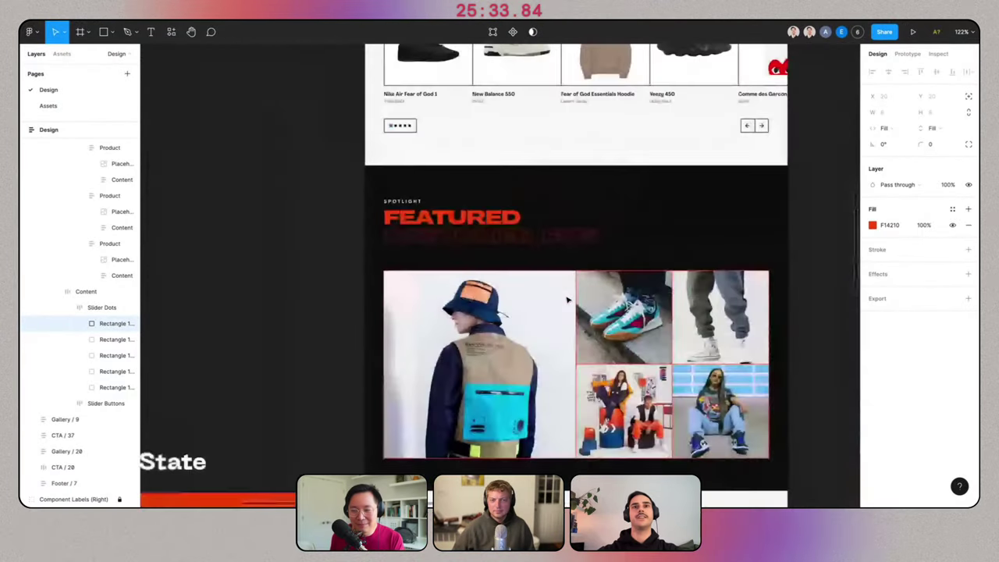
pyautogui.scroll(3, 567, 299)
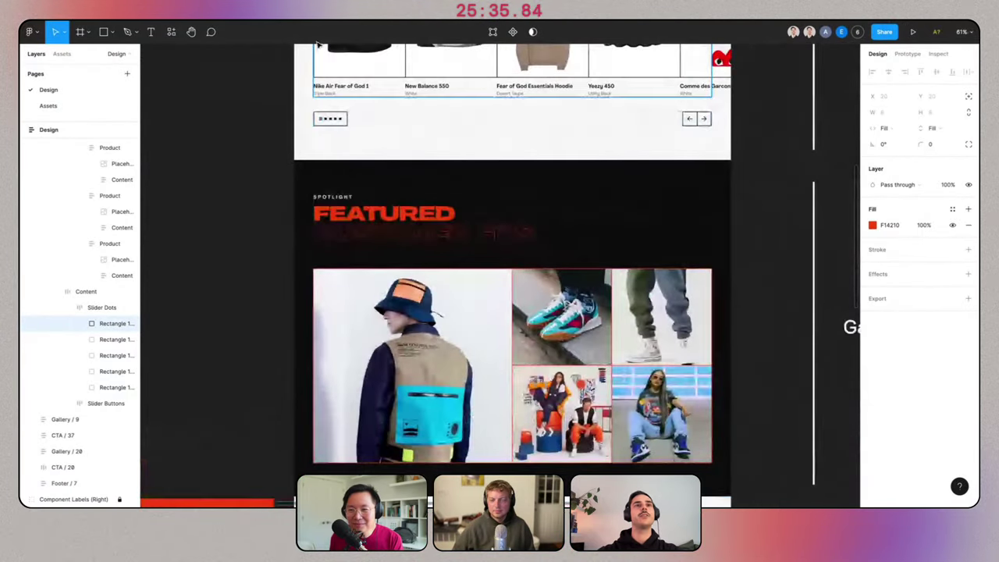
pyautogui.hotkey('alt', 'Tab')
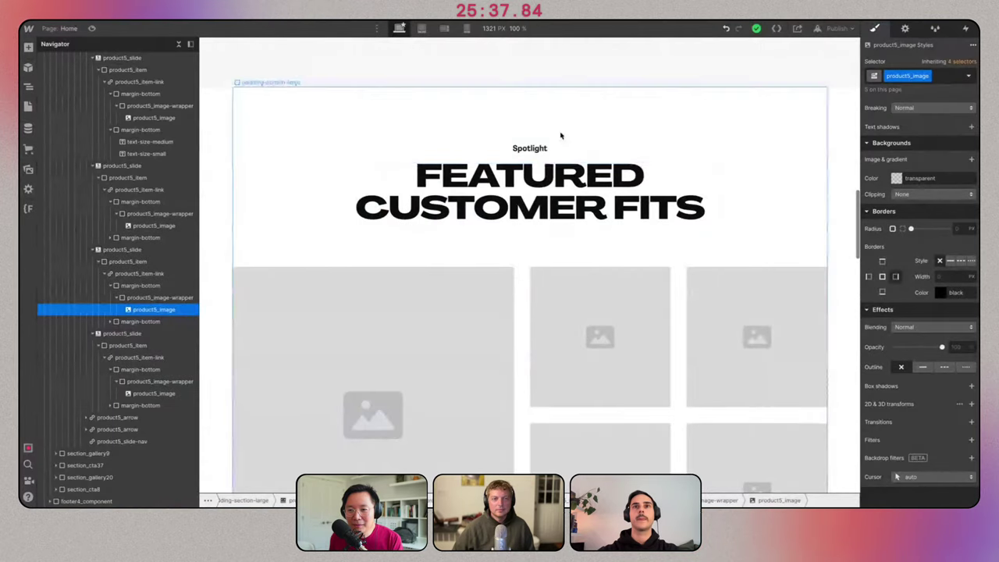
pyautogui.click(536, 150)
pyautogui.click(952, 78)
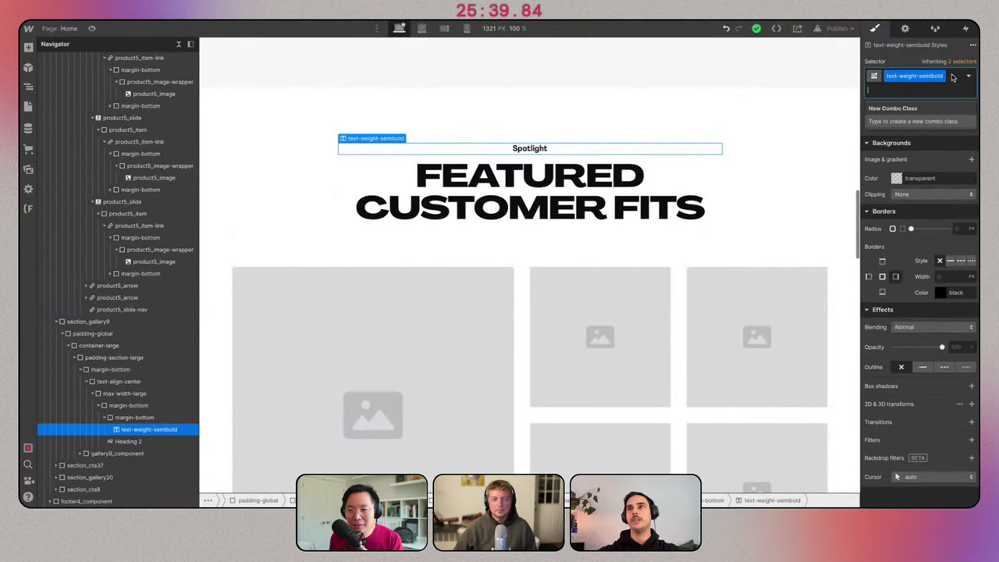
pyautogui.press('BackSpace')
pyautogui.write('heading-sty')
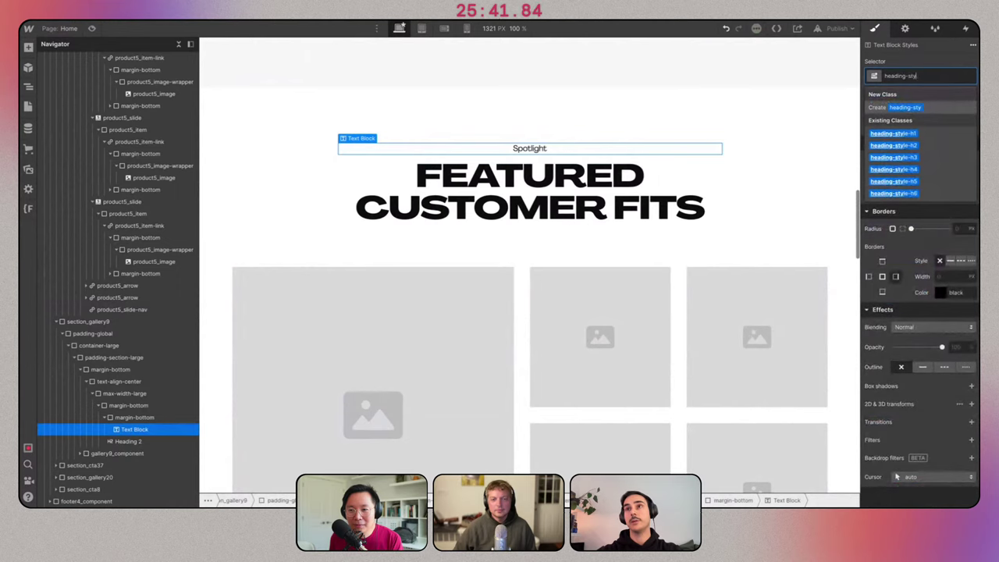
pyautogui.write('le')
pyautogui.click(946, 193)
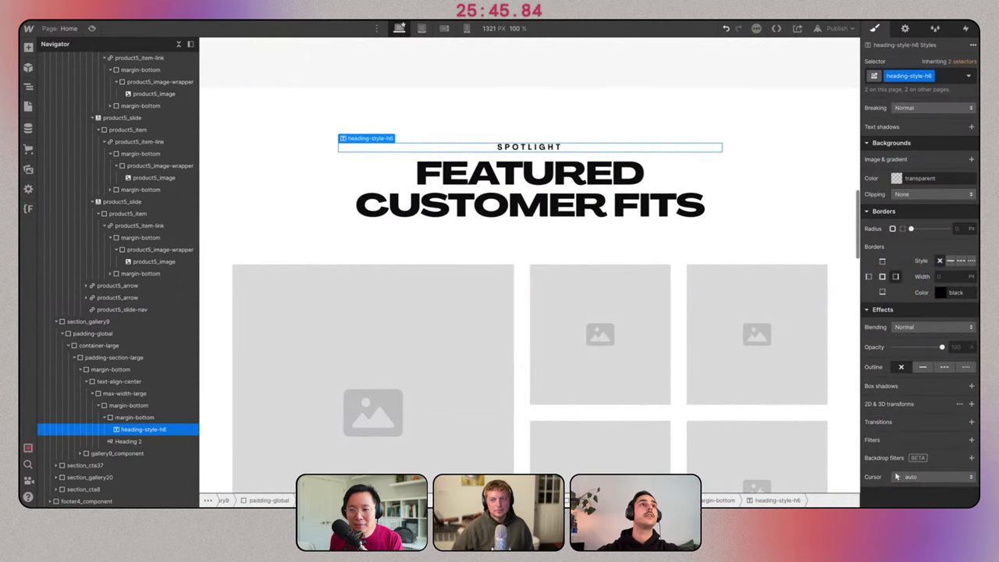
# Set section_gallery9's background colour to Black and its text colour to White.
pyautogui.click(234, 182)
pyautogui.click(228, 183)
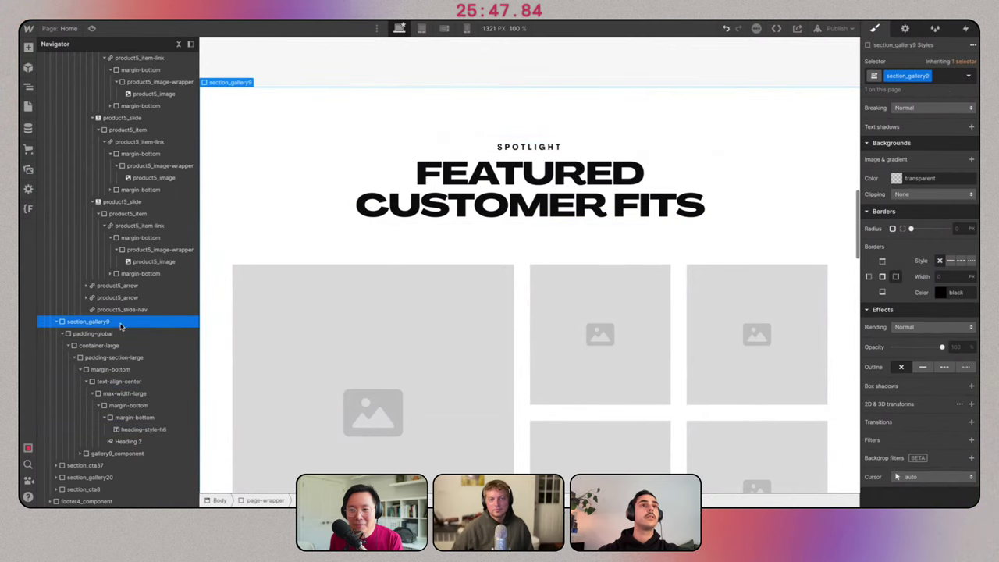
pyautogui.click(897, 178)
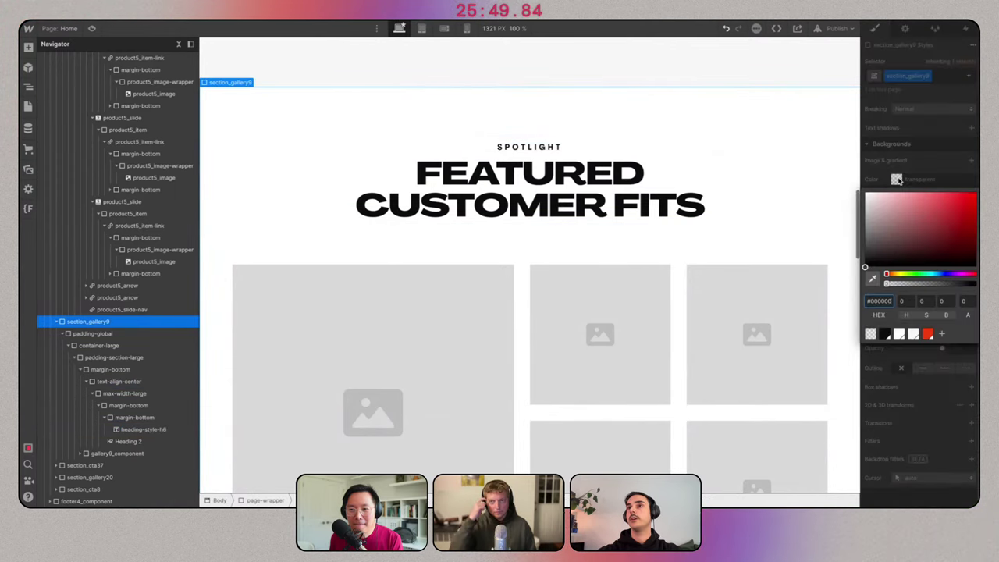
pyautogui.click(885, 333)
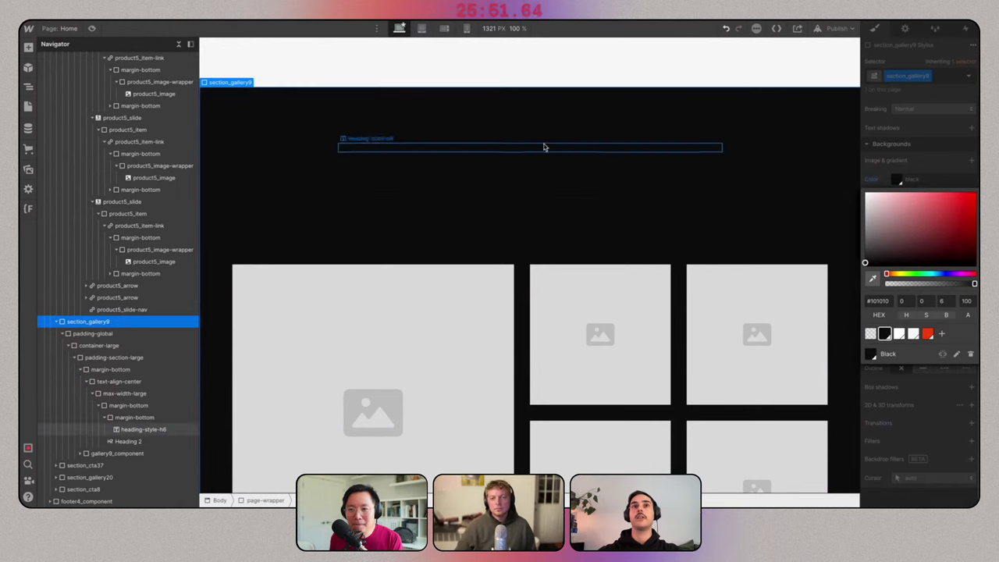
pyautogui.click(952, 430)
pyautogui.scroll(4, 929, 366)
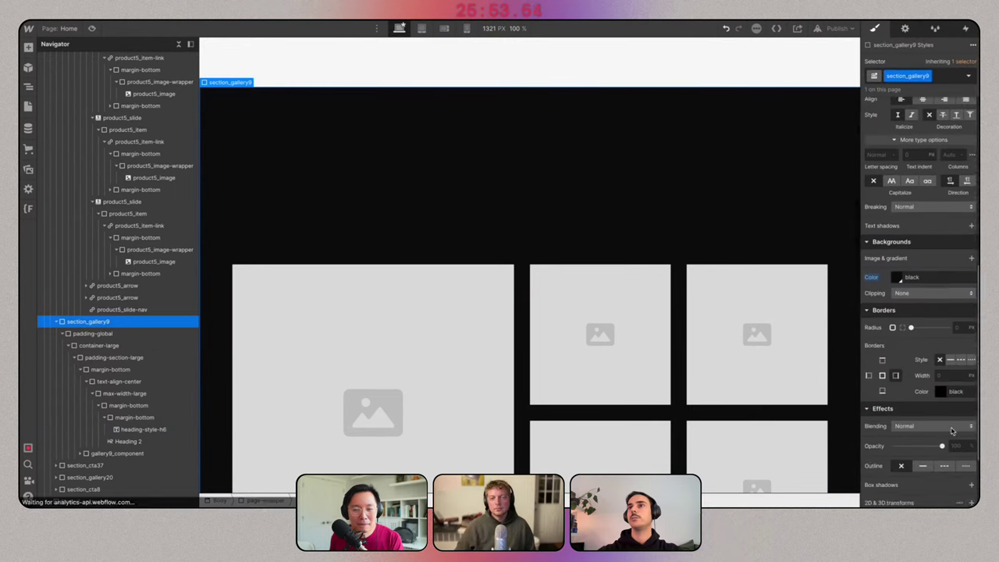
pyautogui.click(897, 207)
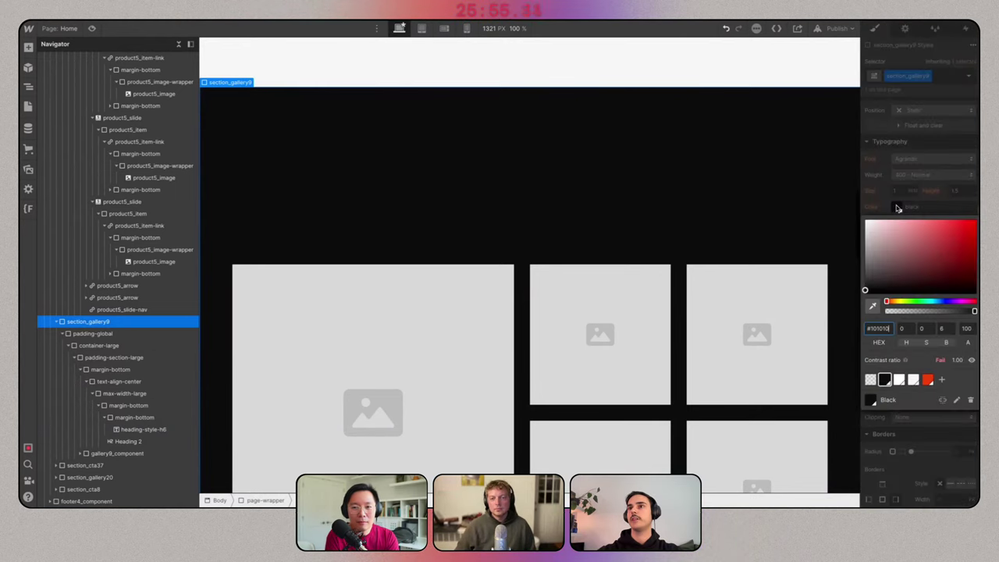
pyautogui.click(899, 380)
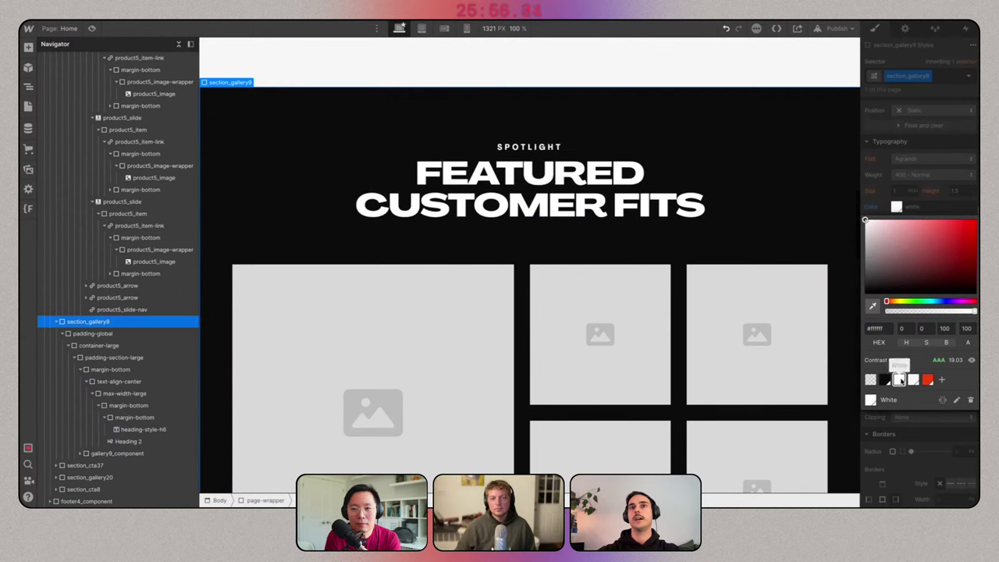
pyautogui.click(929, 189)
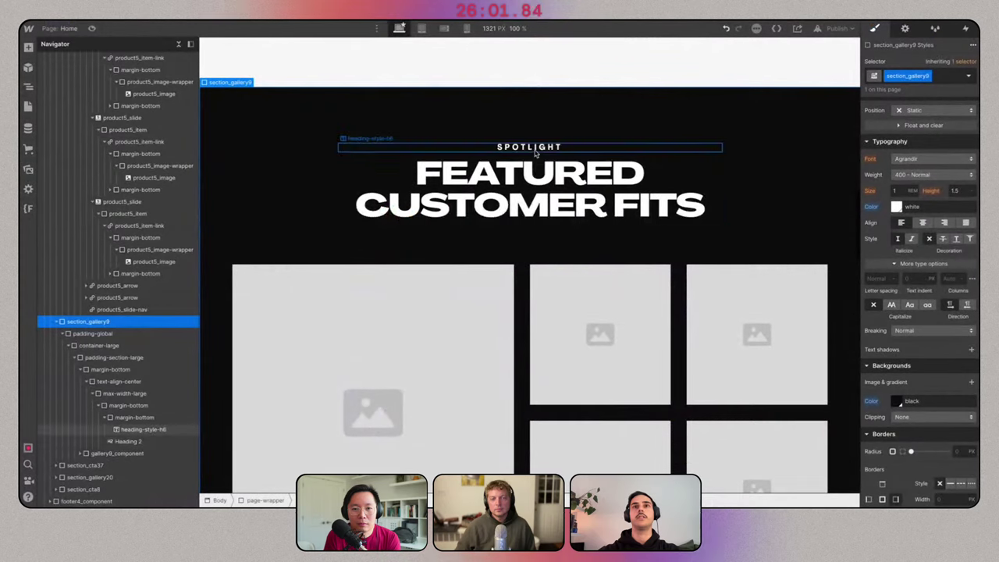
# Move max-width-large out of the text-align-center wrapper and delete the empty wrapper.
pyautogui.click(527, 178)
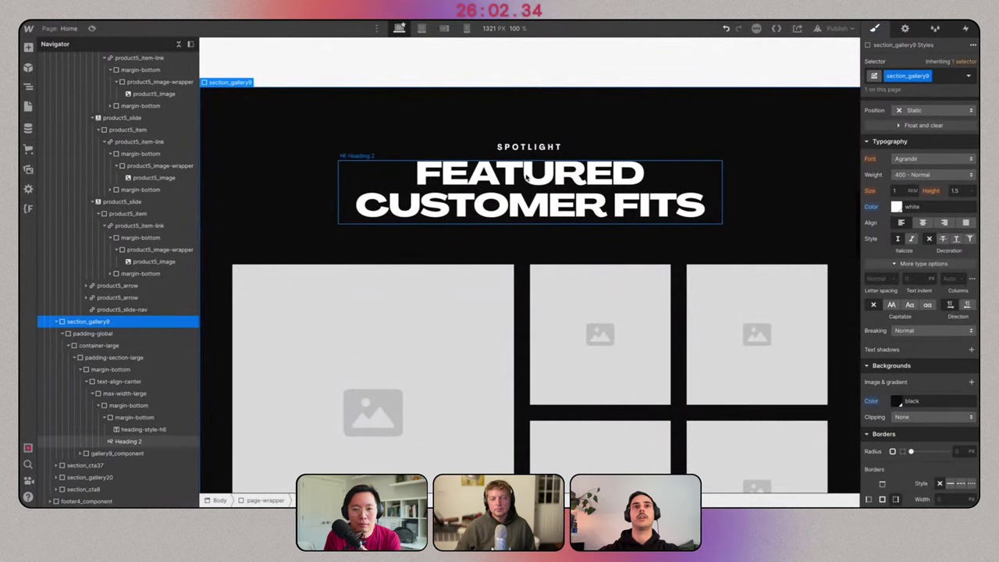
pyautogui.click(96, 396)
pyautogui.click(94, 395)
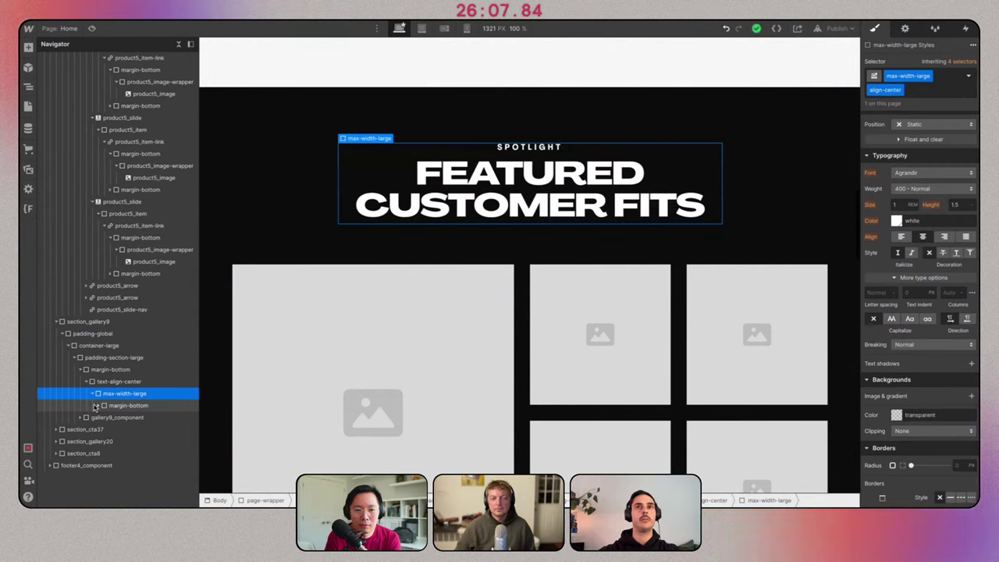
pyautogui.click(93, 395)
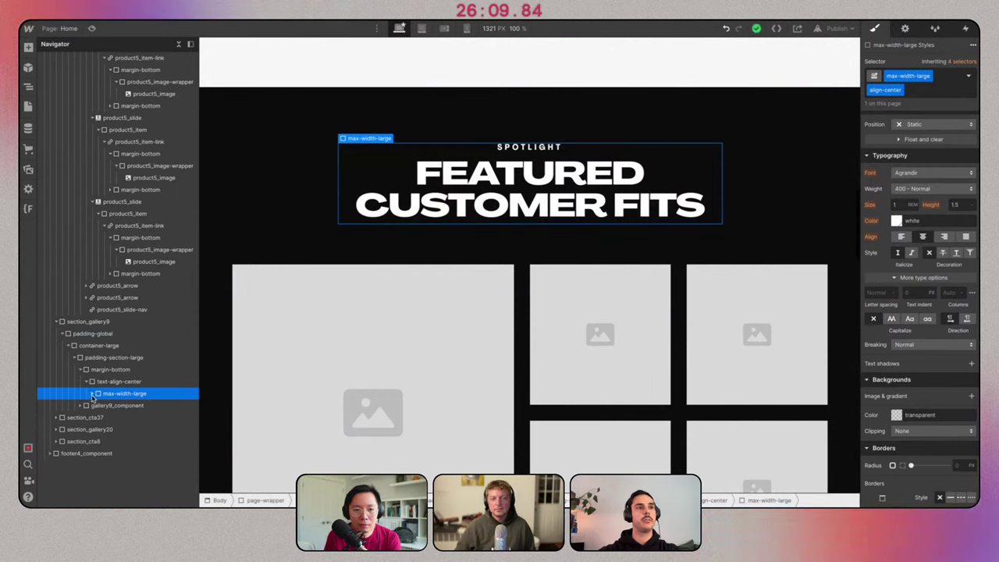
pyautogui.moveTo(94, 397); pyautogui.dragTo(107, 380)
pyautogui.click(113, 394)
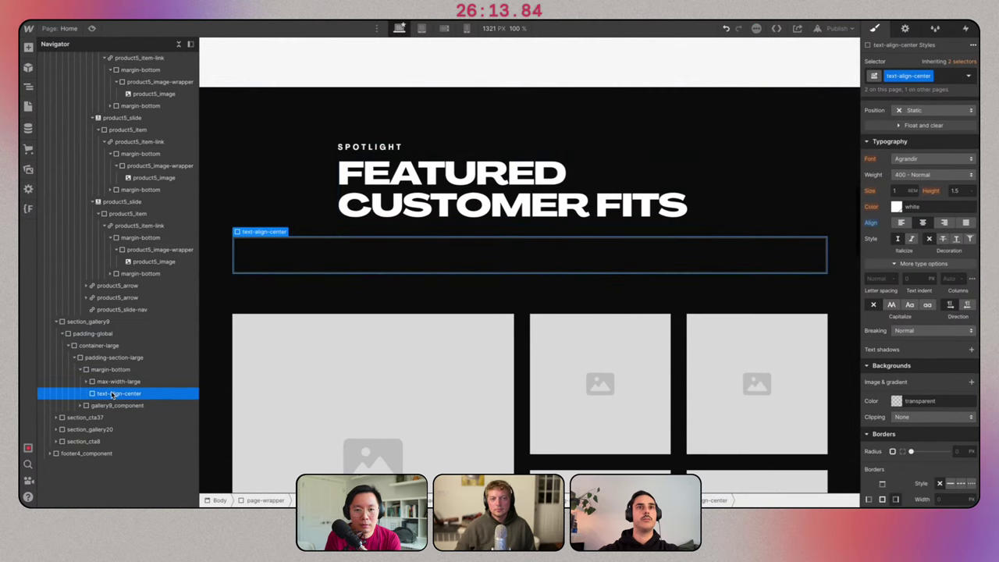
pyautogui.press('Delete')
# Remove align-center from max-width-large and apply text-color-red to the main heading.
pyautogui.click(937, 75)
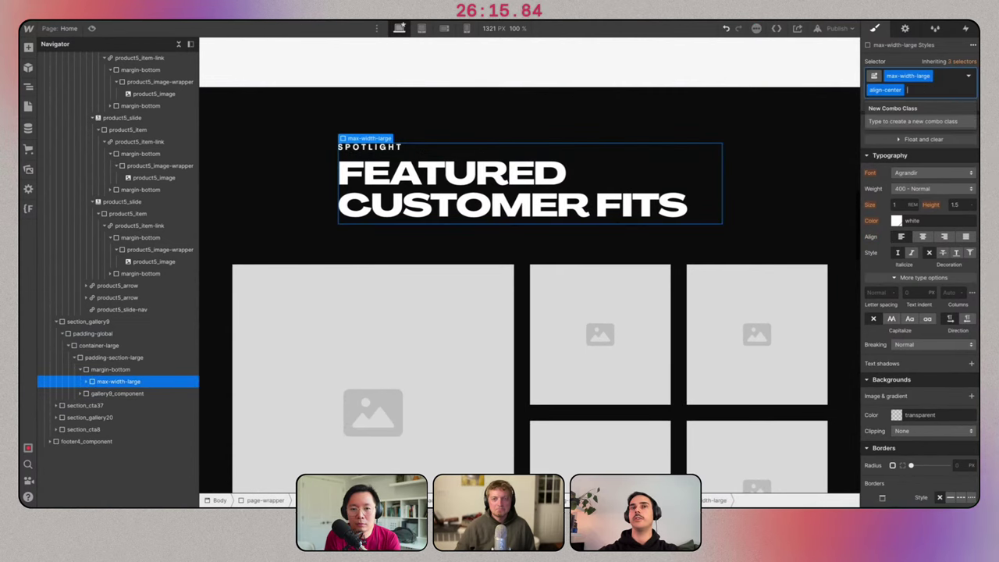
pyautogui.press('BackSpace')
pyautogui.click(412, 211)
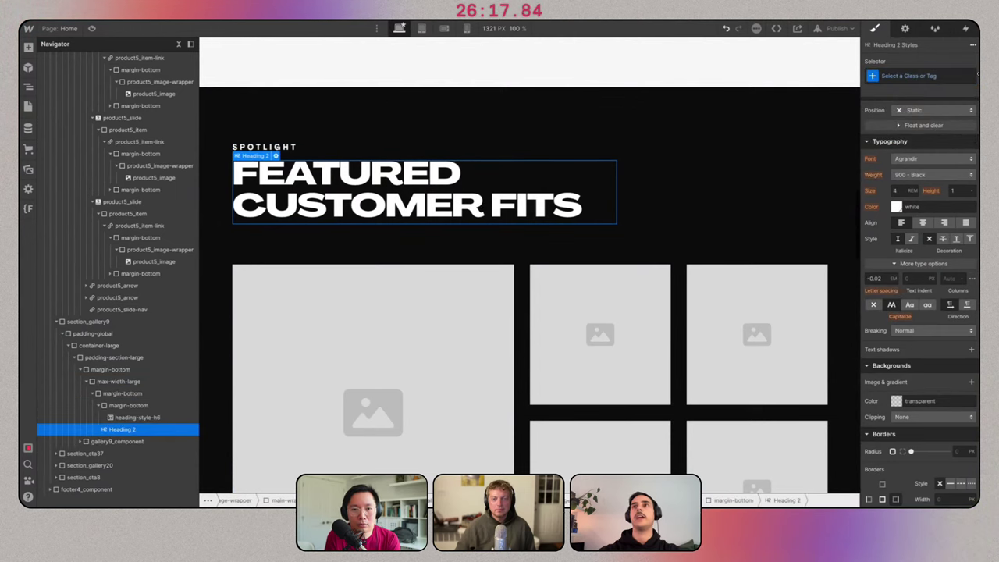
pyautogui.click(921, 76)
pyautogui.write('text-color')
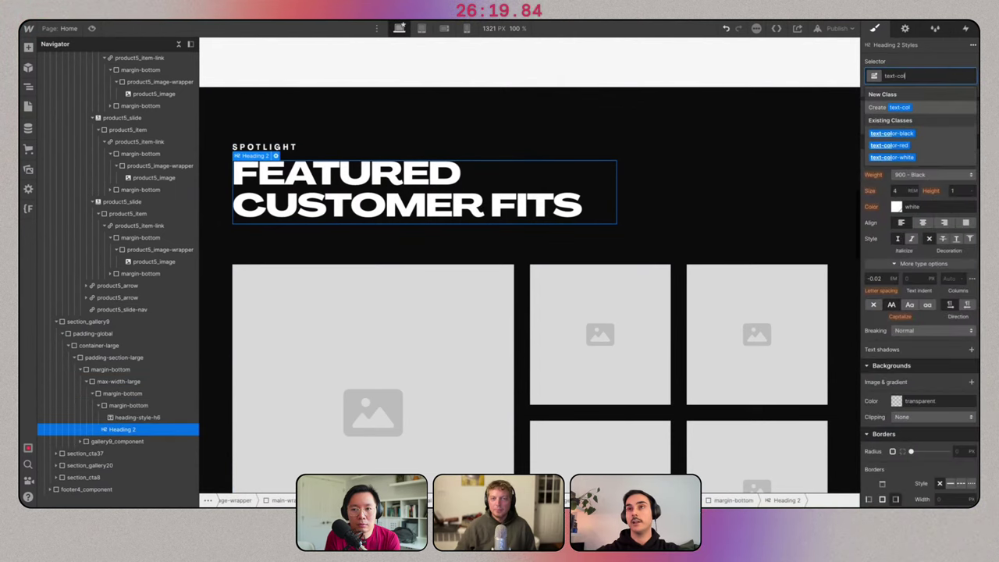
pyautogui.click(906, 145)
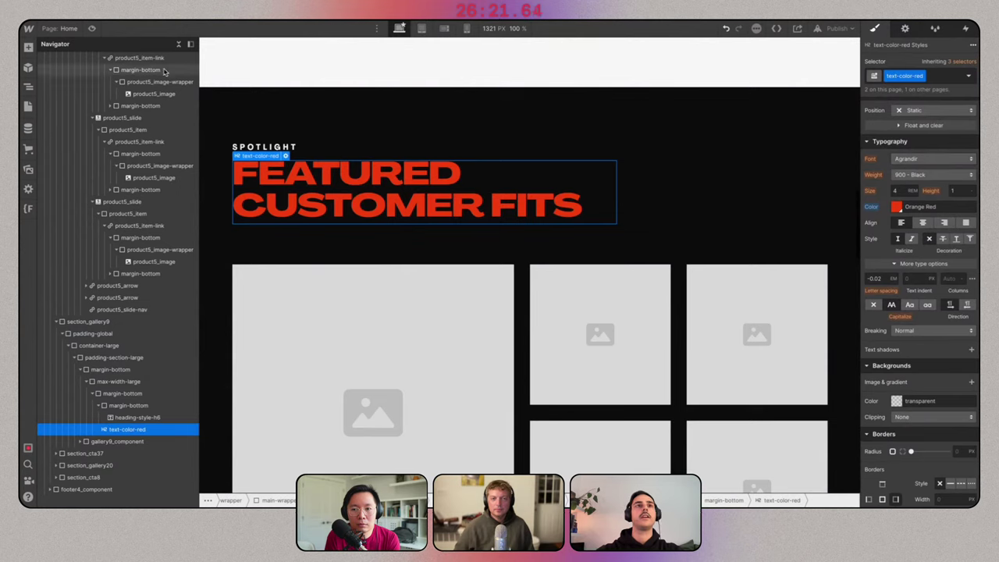
# Wrap 'CUSTOMER FITS' in a text span with a new text-style-outline-red class.
pyautogui.press('super+Tab')
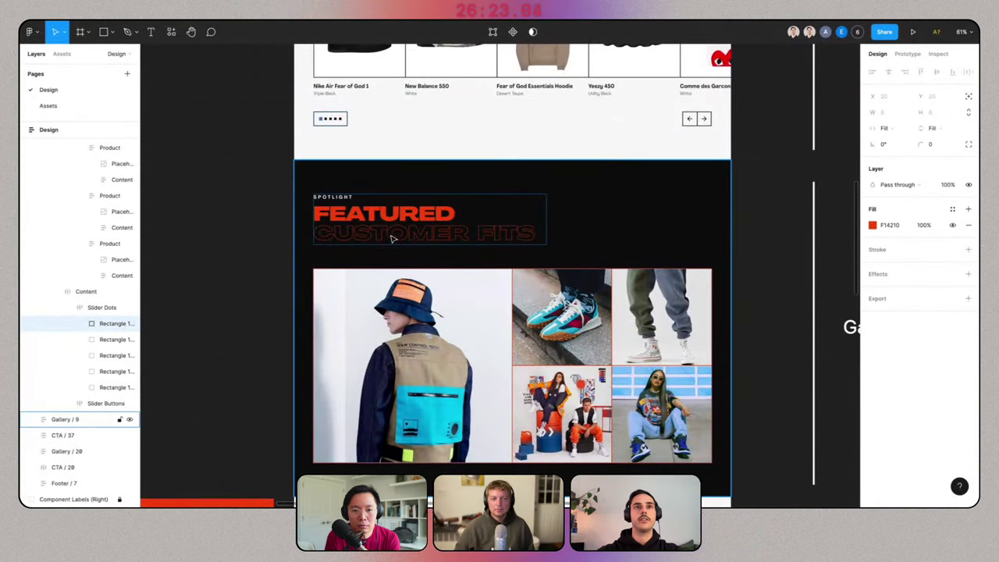
pyautogui.press('super+Tab')
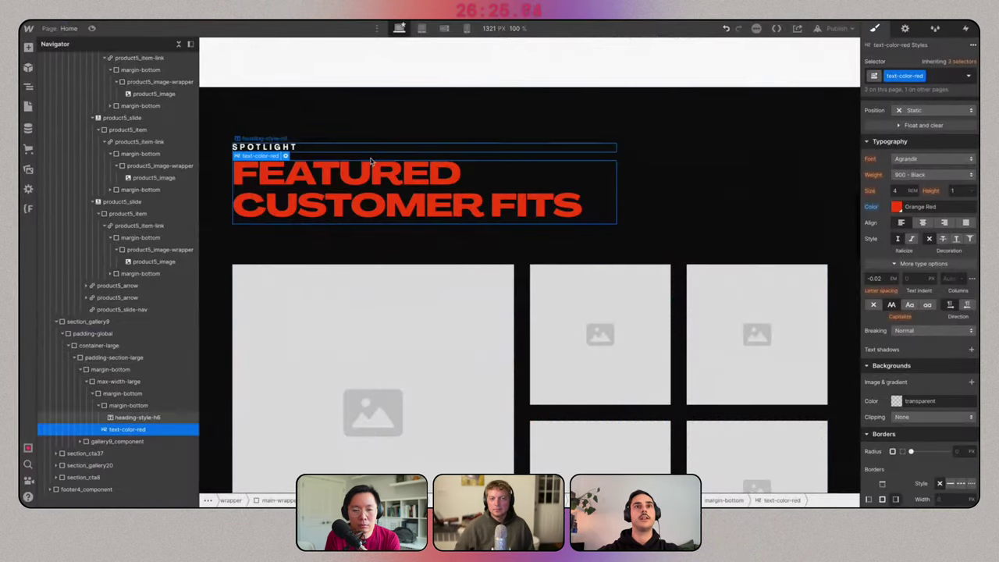
pyautogui.doubleClick(375, 202)
pyautogui.doubleClick(340, 204)
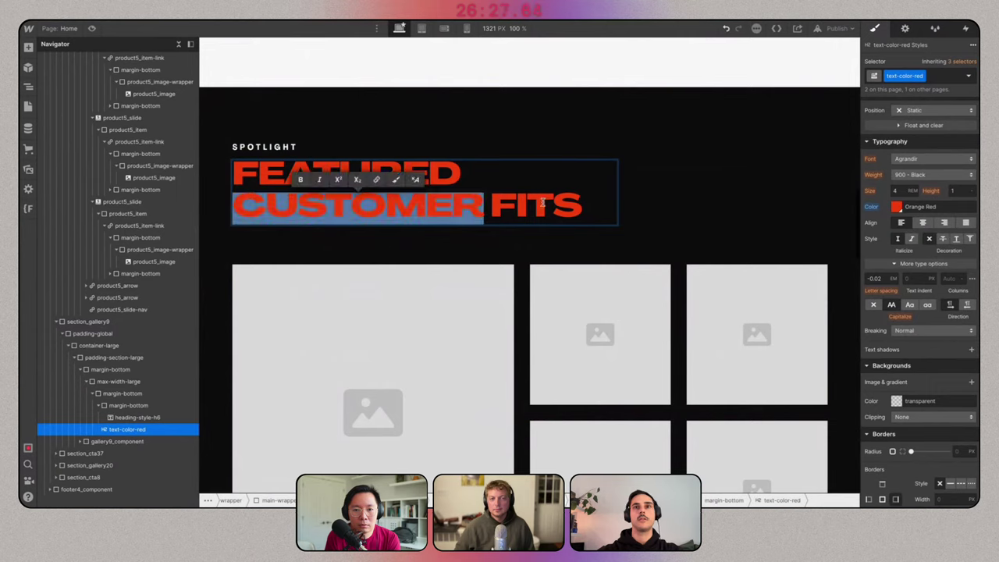
pyautogui.moveTo(570, 203); pyautogui.dragTo(244, 195)
pyautogui.click(443, 179)
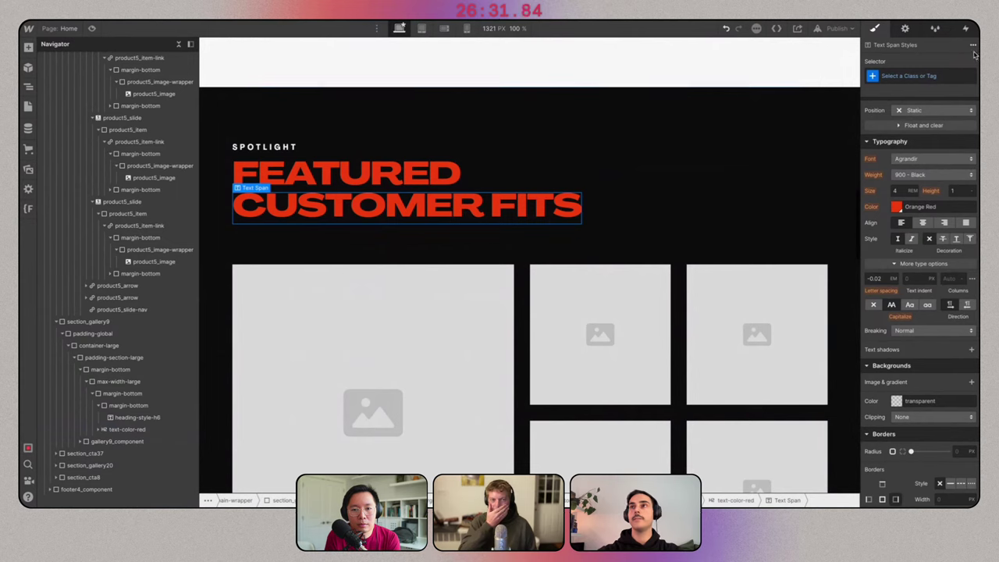
pyautogui.click(927, 74)
pyautogui.write('text-')
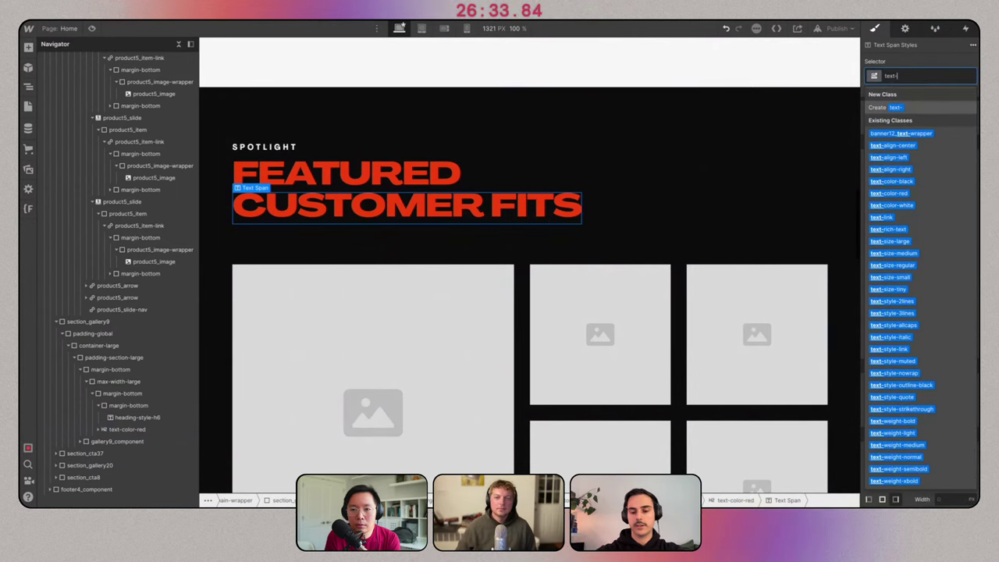
pyautogui.write('outline-red')
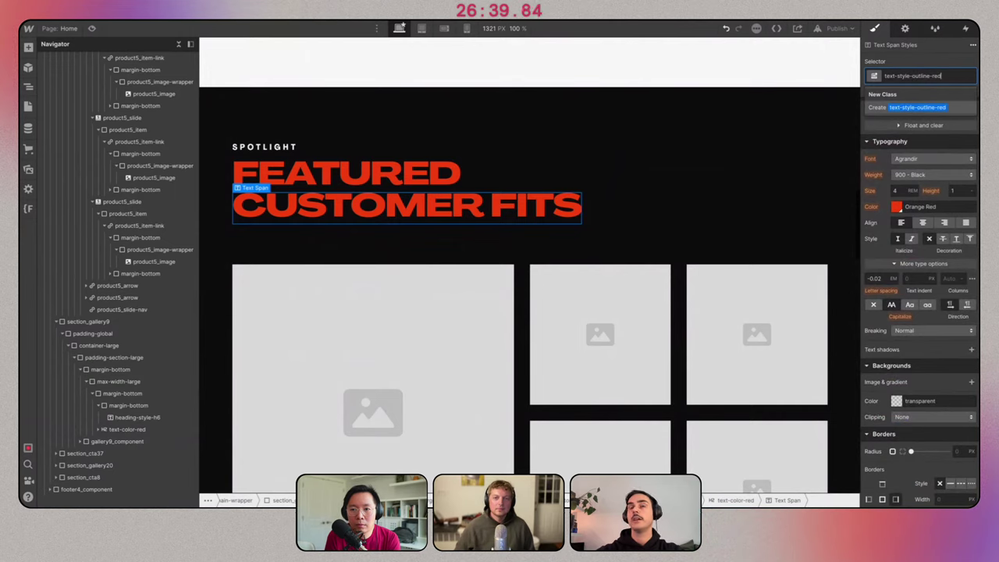
pyautogui.press('Return')
pyautogui.click(558, 104)
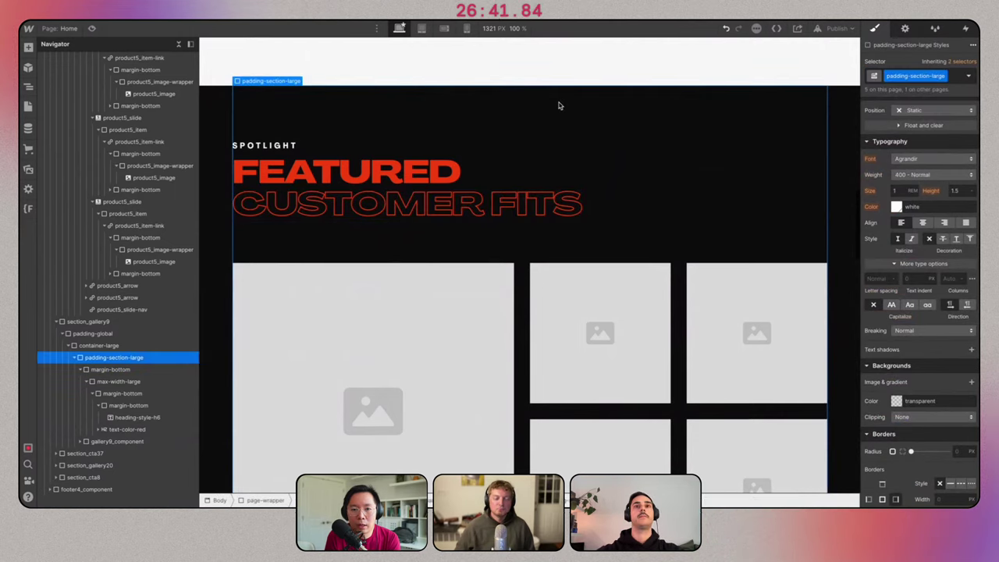
# Set the gallery grid's column and row gaps to 2px.
pyautogui.scroll(-2, 558, 104)
pyautogui.click(519, 177)
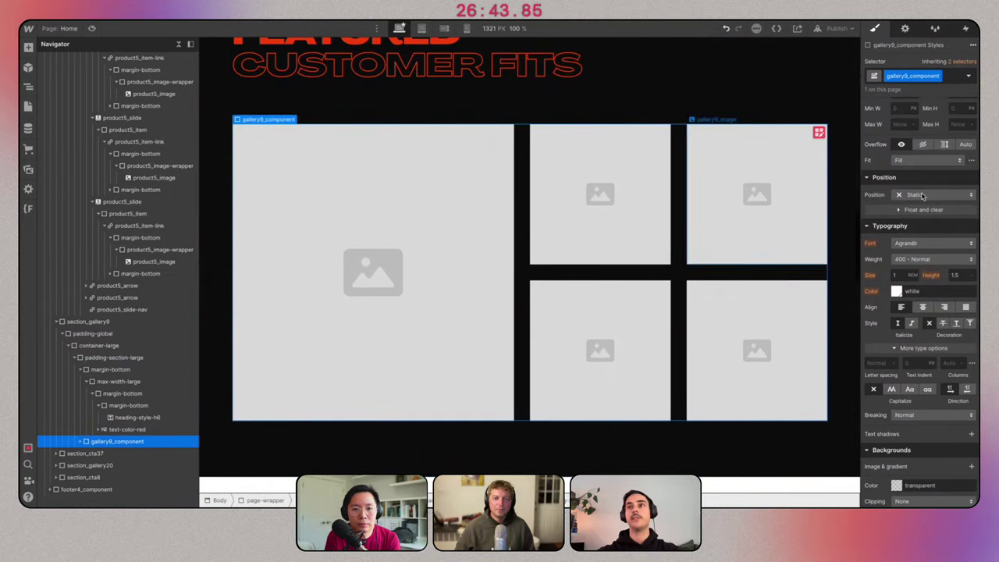
pyautogui.scroll(4, 923, 196)
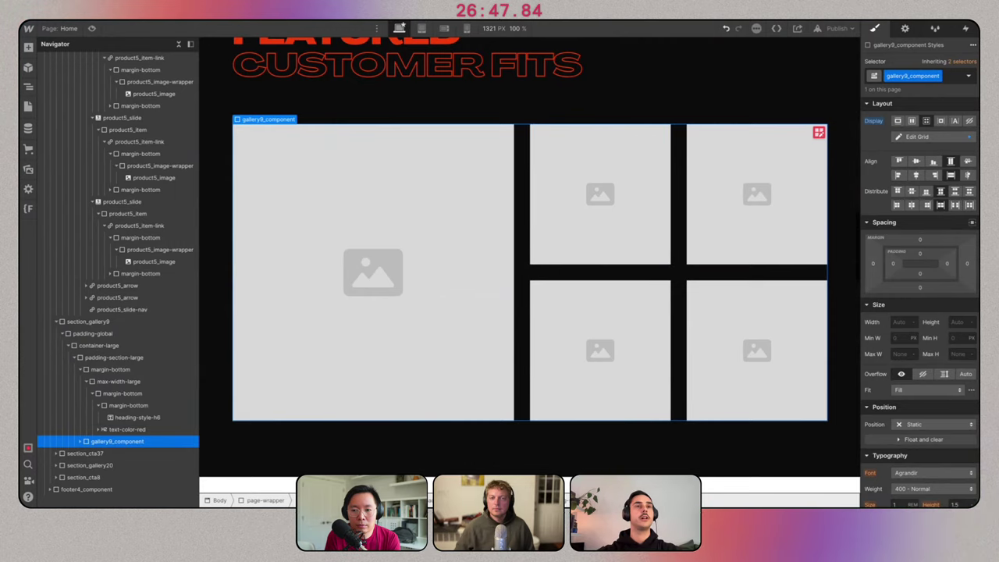
pyautogui.hotkey('alt', 'Tab')
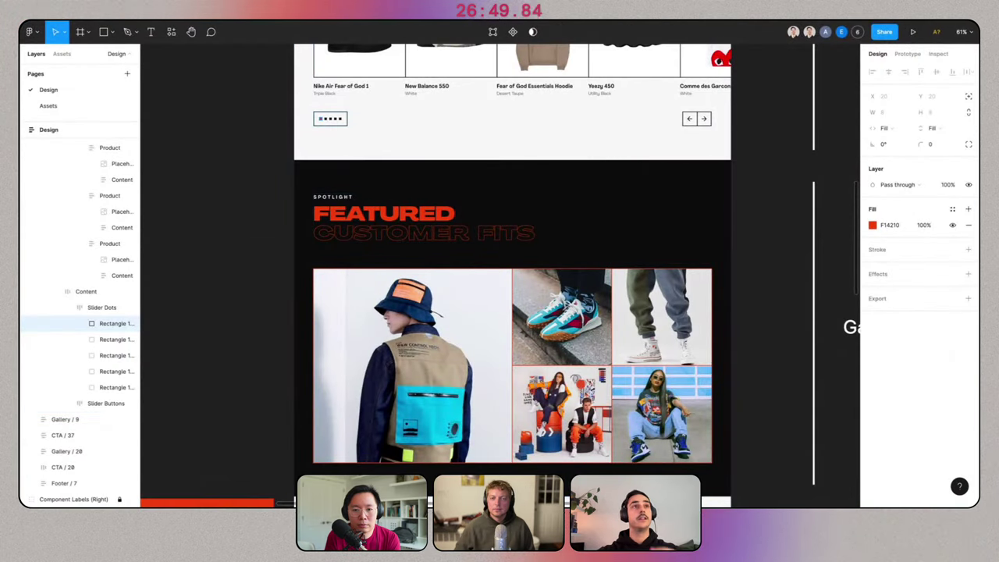
pyautogui.hotkey('alt', 'Tab')
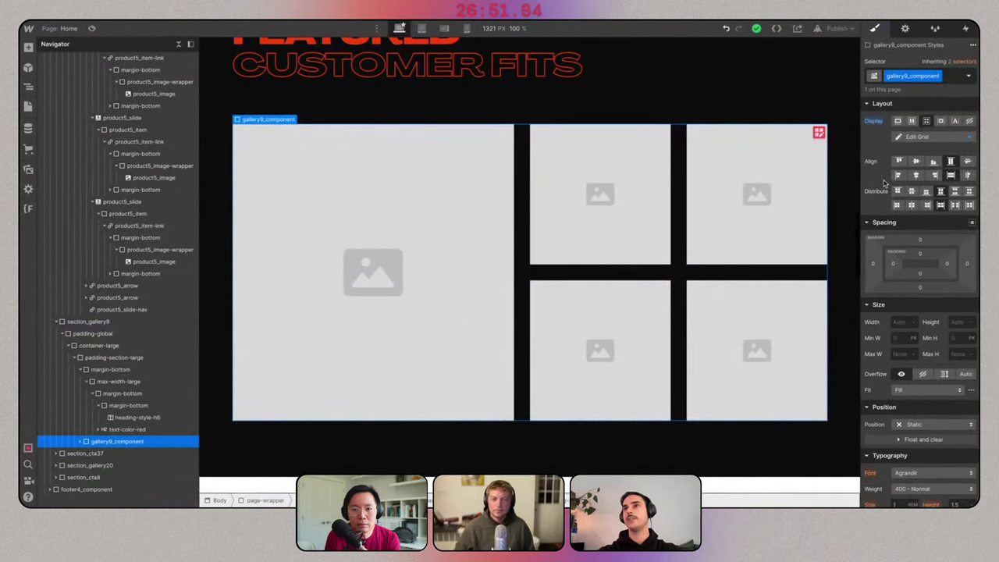
pyautogui.click(914, 136)
pyautogui.click(908, 155)
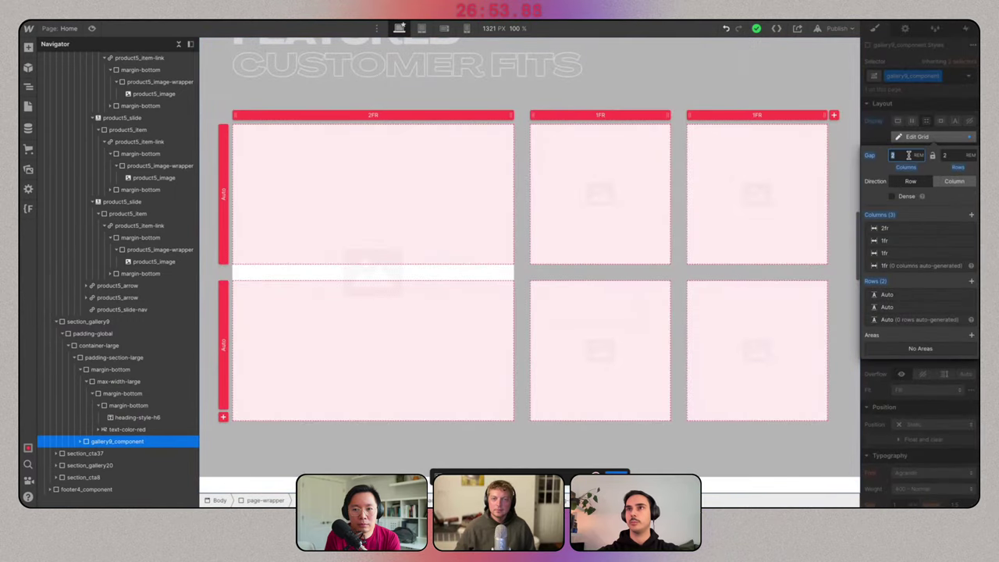
pyautogui.press('Return')
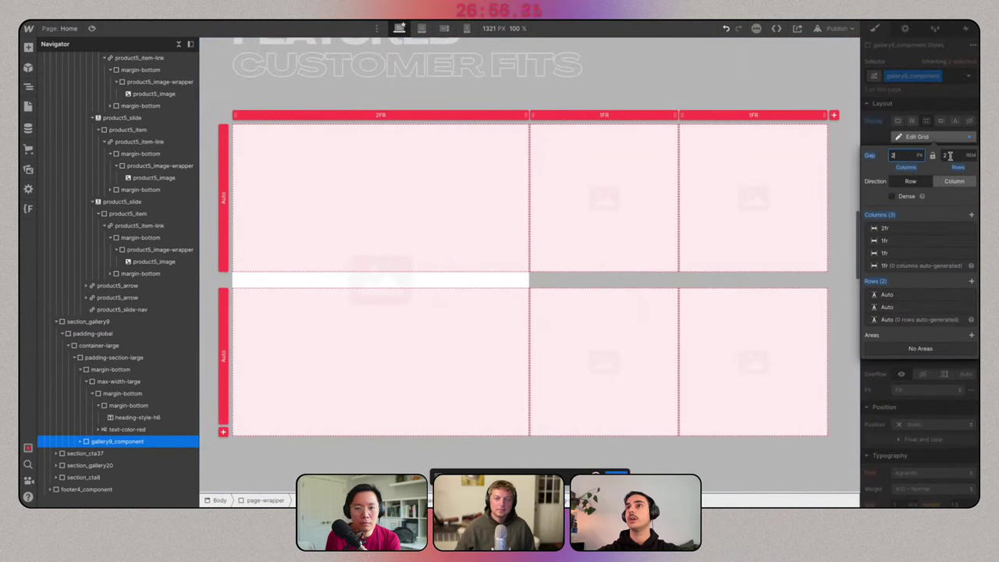
pyautogui.press('Return')
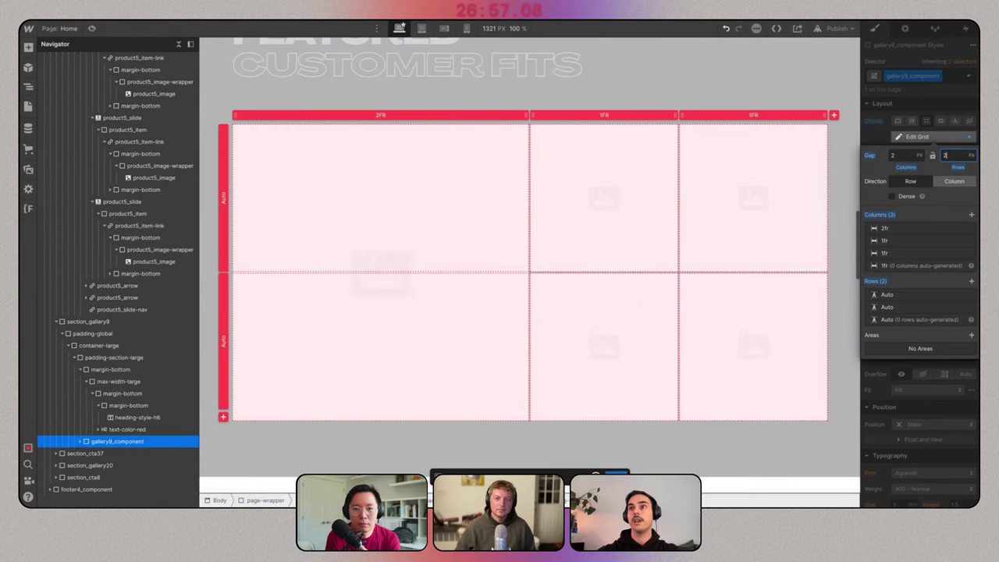
pyautogui.click(949, 110)
# Give the gallery grid an Orange Red background colour.
pyautogui.scroll(-5, 921, 312)
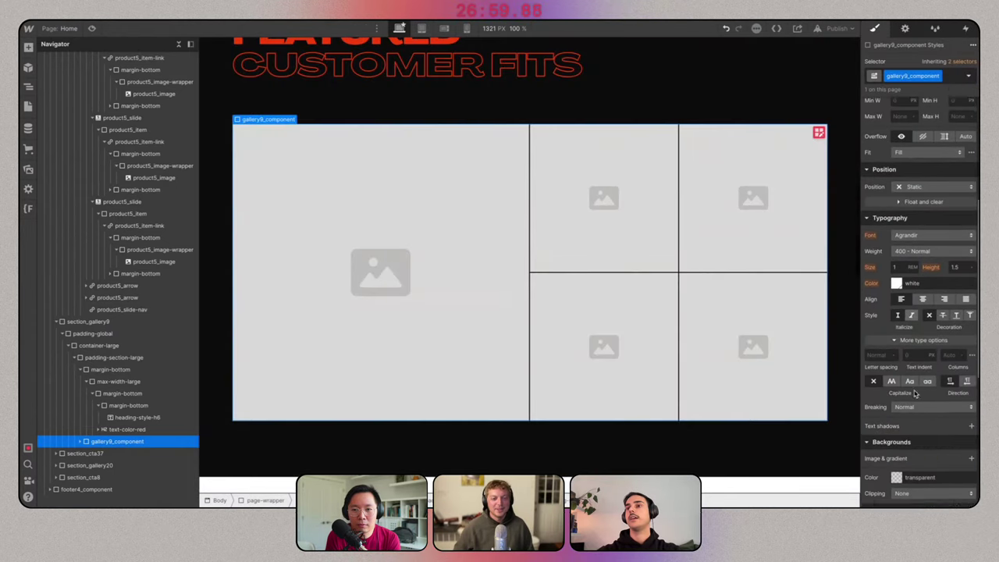
pyautogui.scroll(-3, 915, 394)
pyautogui.click(896, 329)
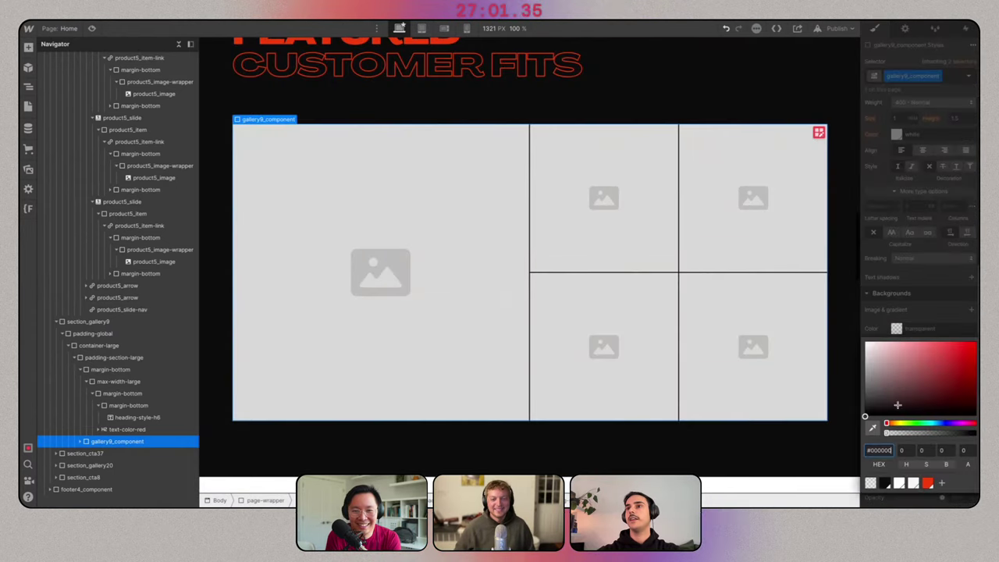
pyautogui.click(928, 477)
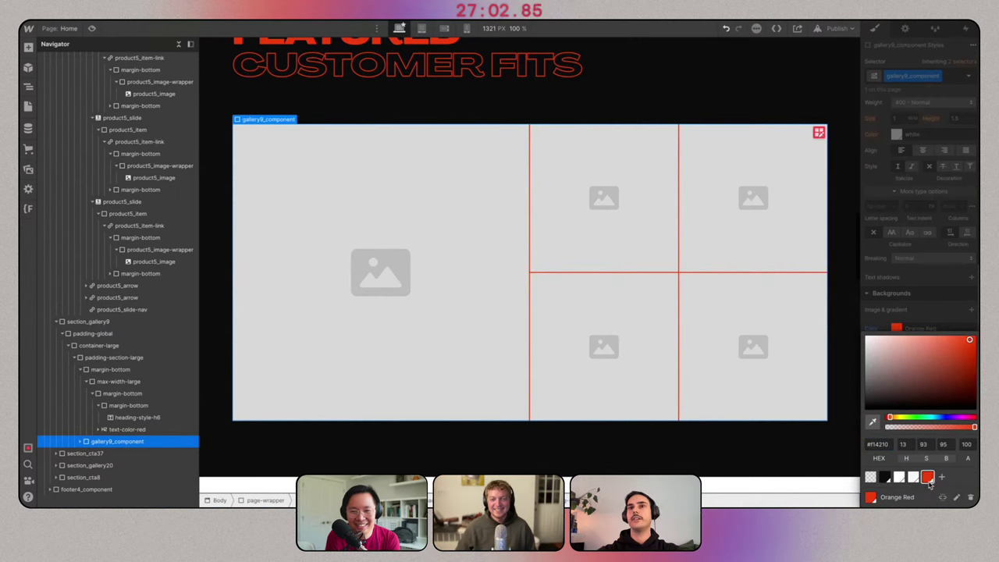
pyautogui.click(917, 307)
# Give the gallery grid a 2 px Orange Red border.
pyautogui.scroll(-3, 921, 304)
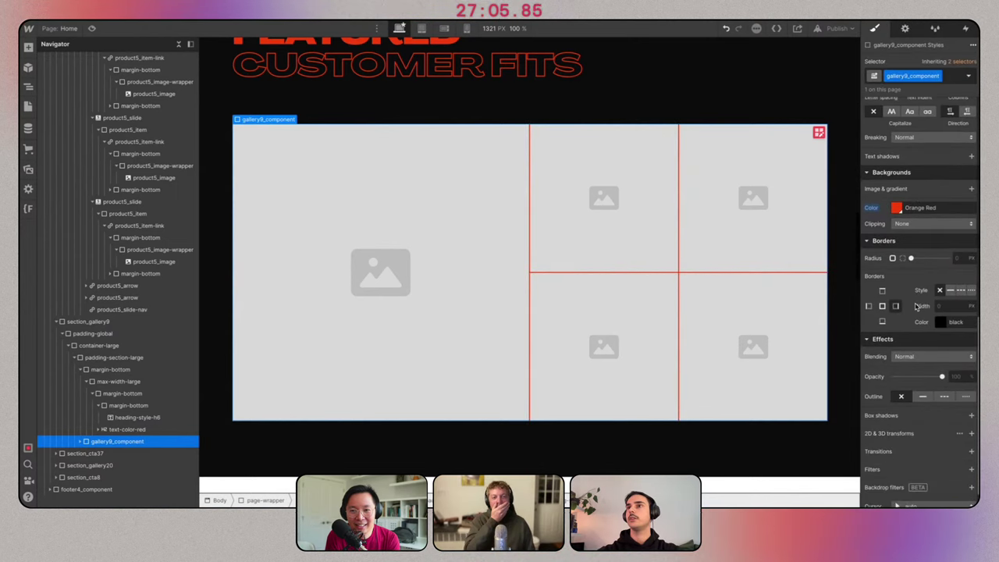
pyautogui.click(945, 277)
pyautogui.write('2')
pyautogui.click(944, 293)
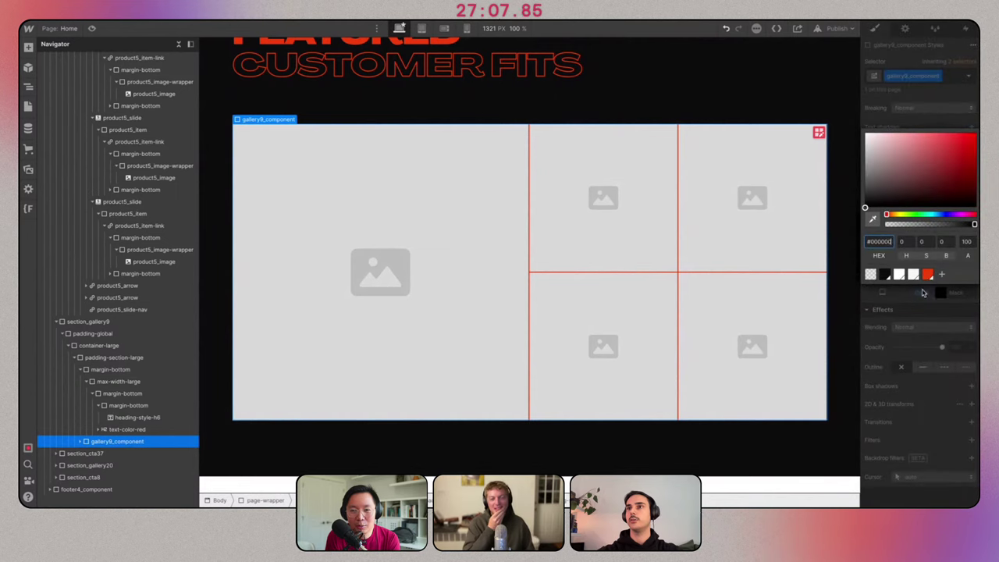
pyautogui.click(828, 96)
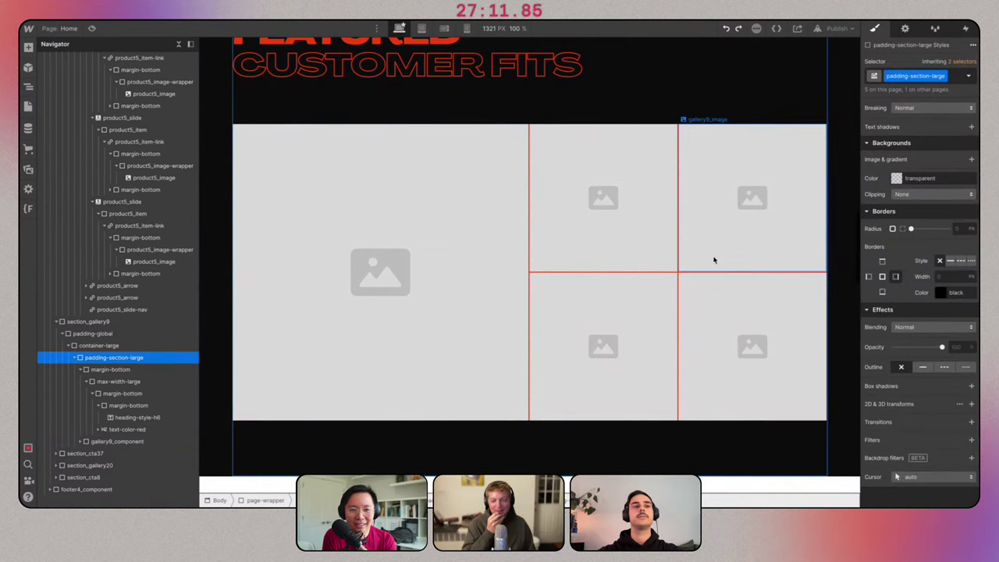
pyautogui.click(321, 333)
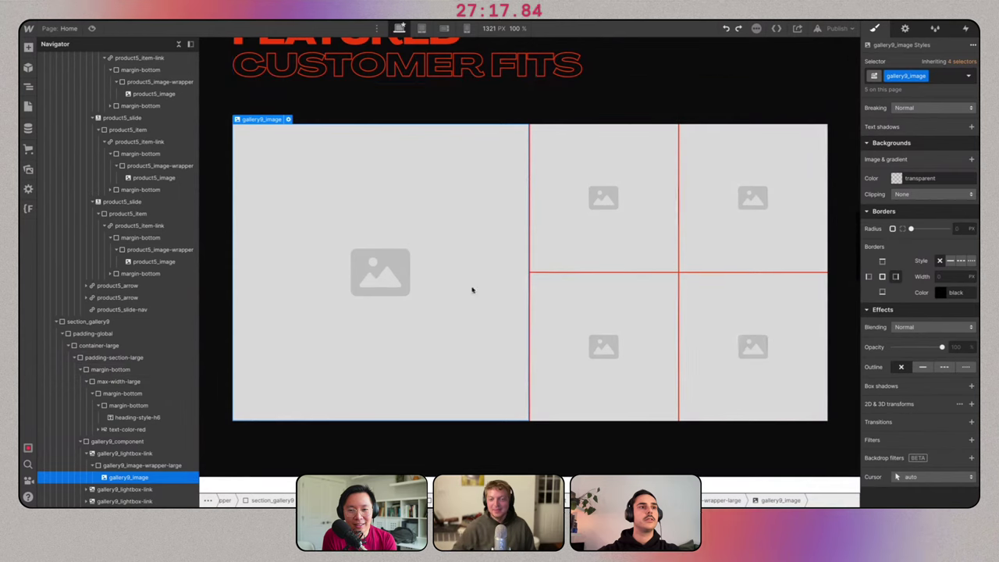
pyautogui.click(117, 441)
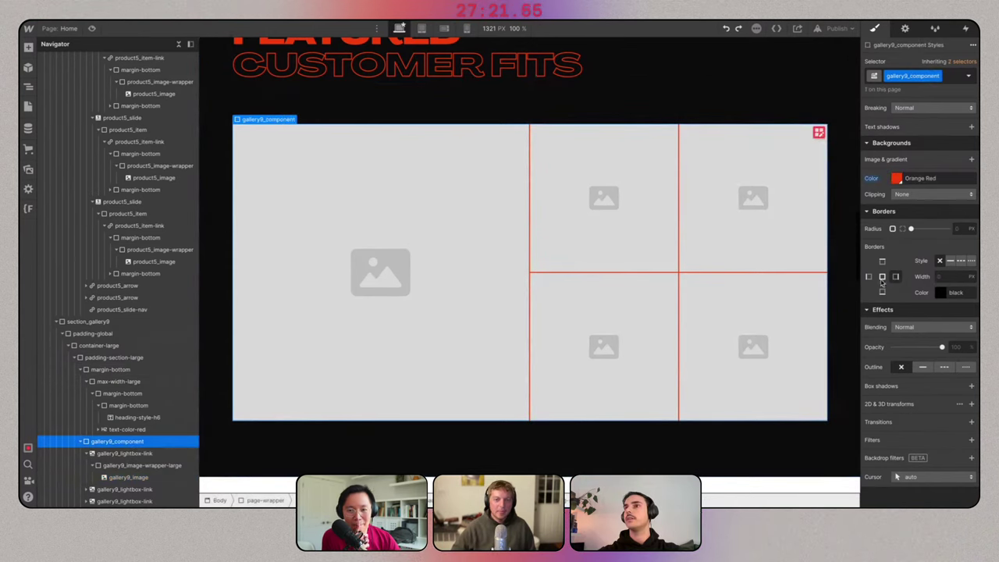
pyautogui.click(940, 293)
pyautogui.click(929, 275)
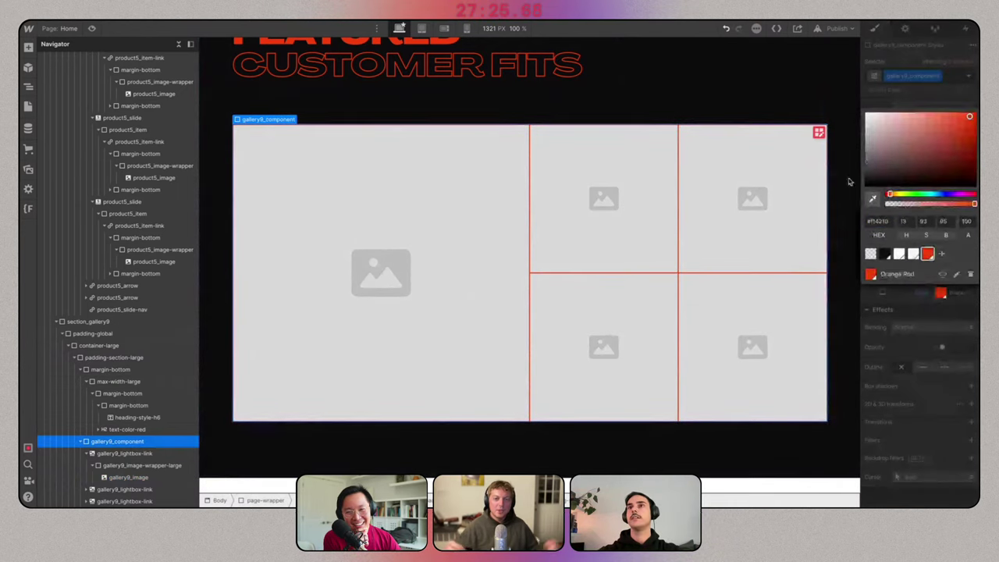
# Replace the large left gallery image with the backpack photo.
pyautogui.click(788, 82)
pyautogui.scroll(1, 398, 252)
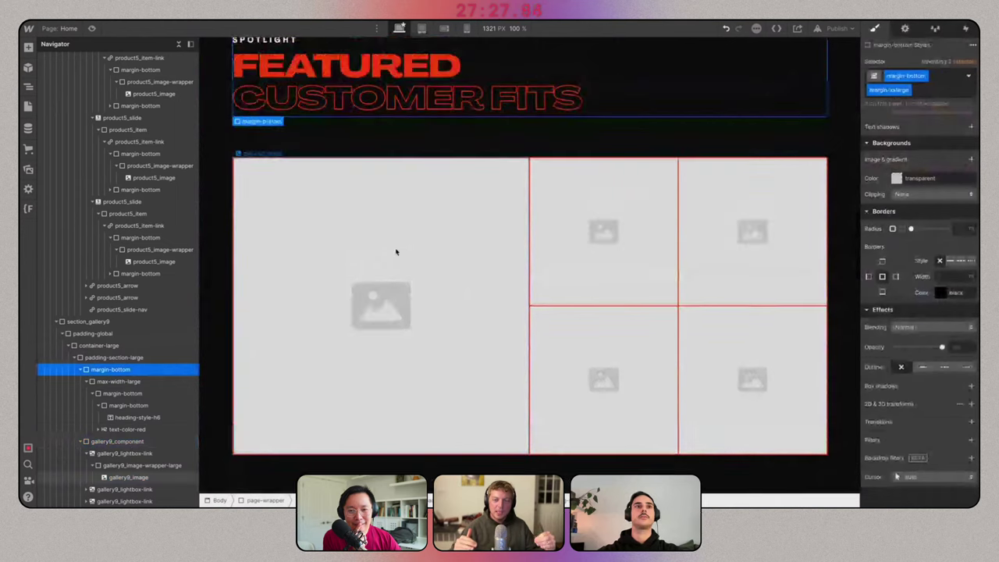
pyautogui.click(397, 252)
pyautogui.click(289, 154)
pyautogui.click(308, 207)
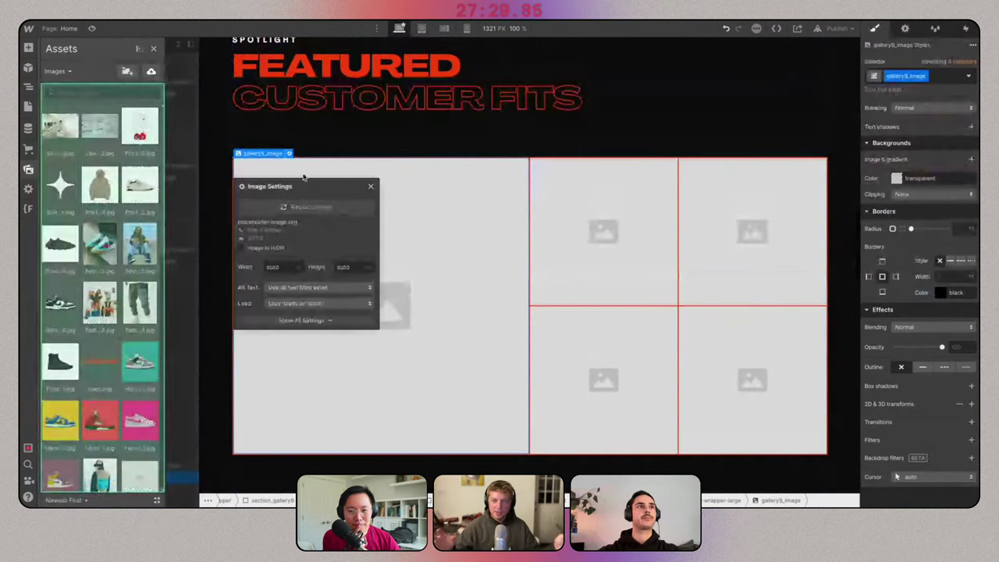
pyautogui.click(113, 359)
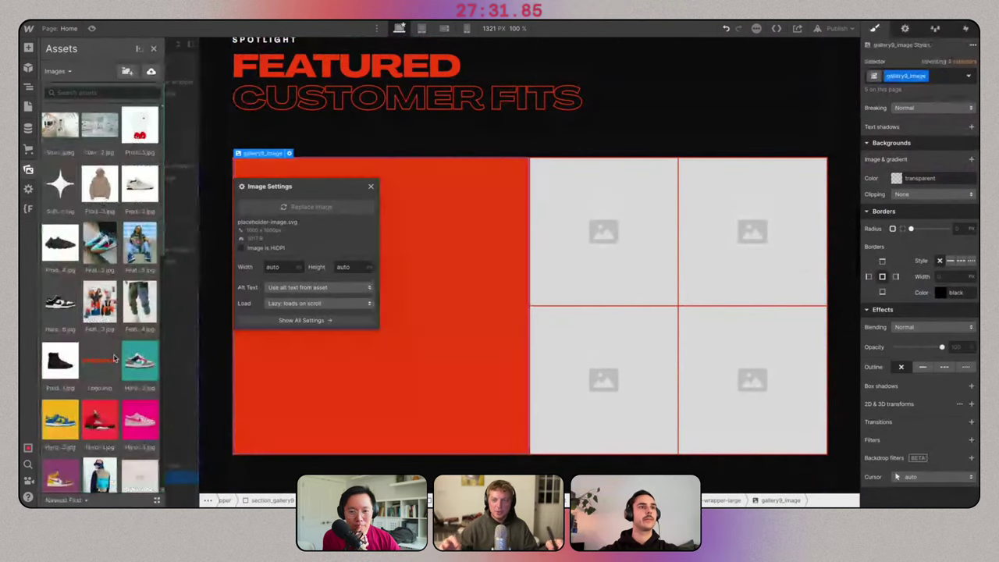
pyautogui.scroll(-2, 113, 359)
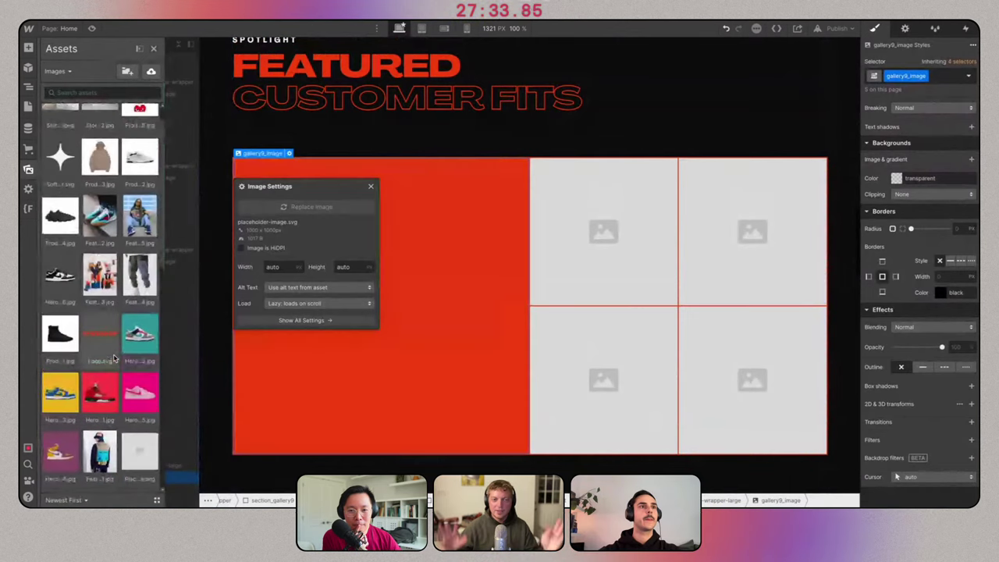
pyautogui.scroll(-1, 113, 358)
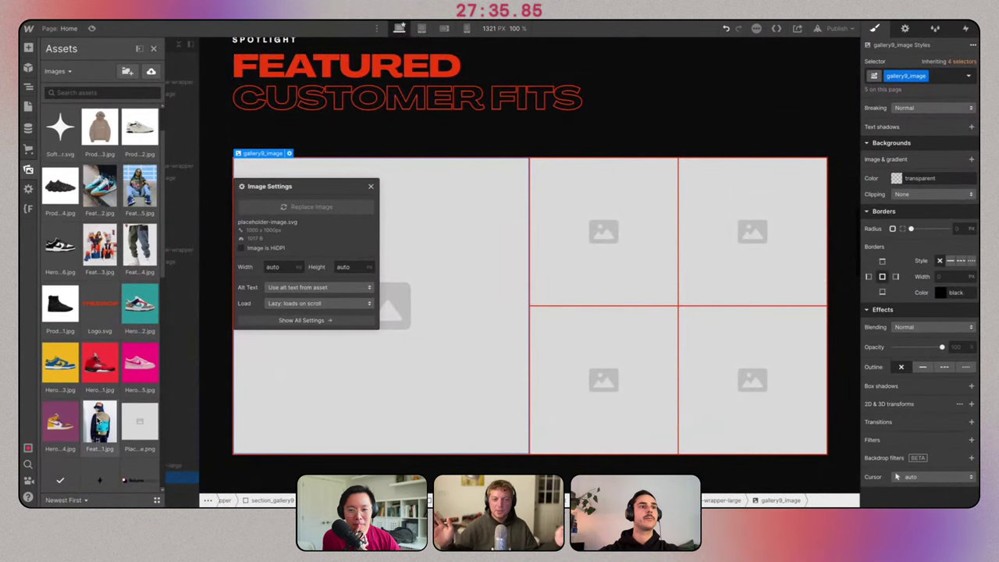
pyautogui.click(100, 427)
# Add an is-align-top combo class to the backpack image and anchor it to the top.
pyautogui.click(572, 166)
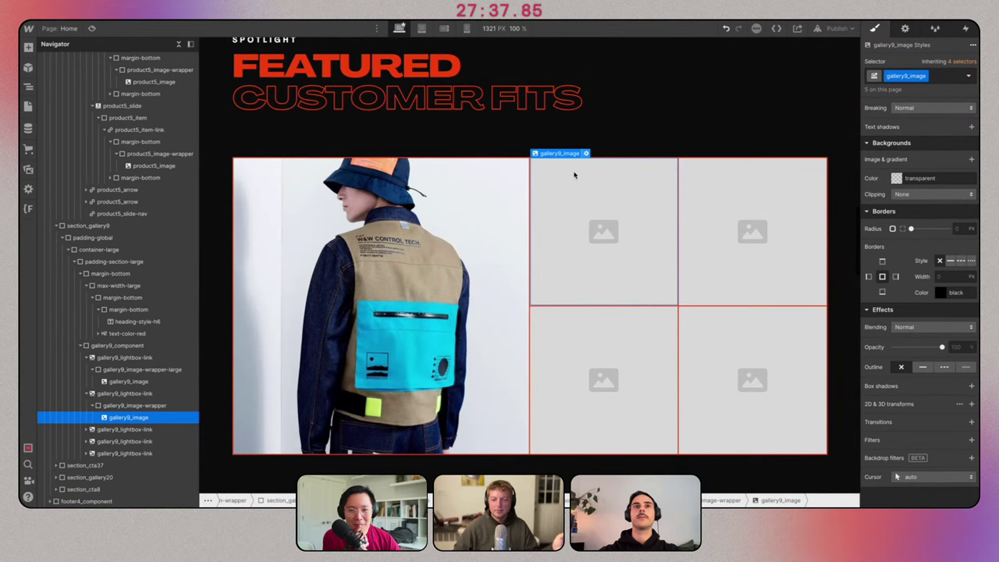
pyautogui.click(455, 173)
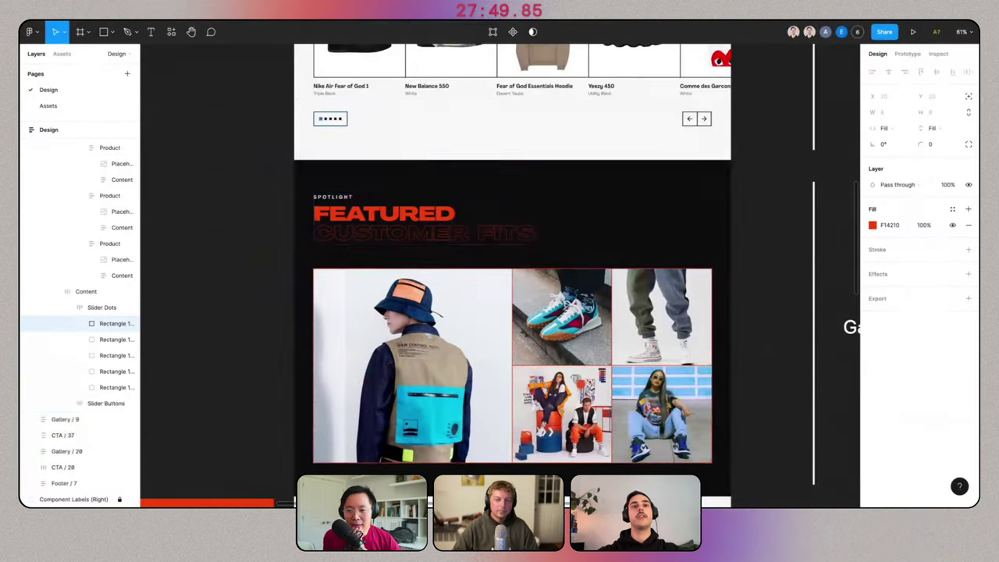
pyautogui.click(472, 375)
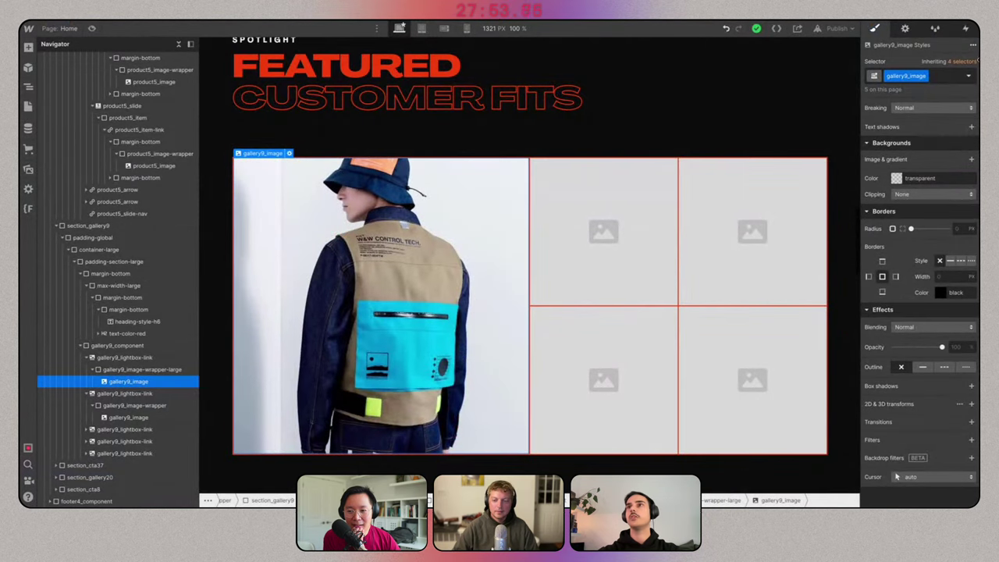
pyautogui.write('is-align-top')
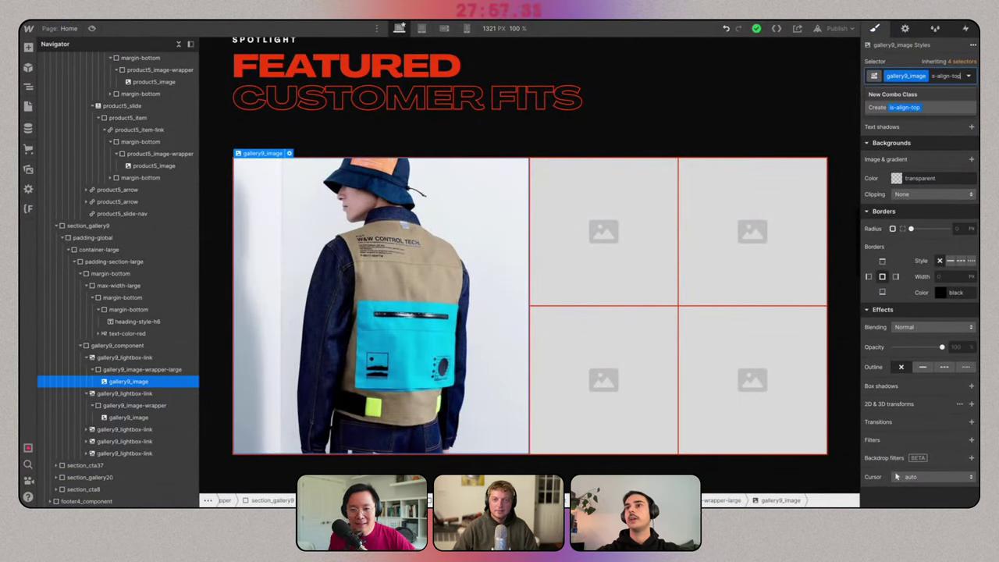
pyautogui.press('Return')
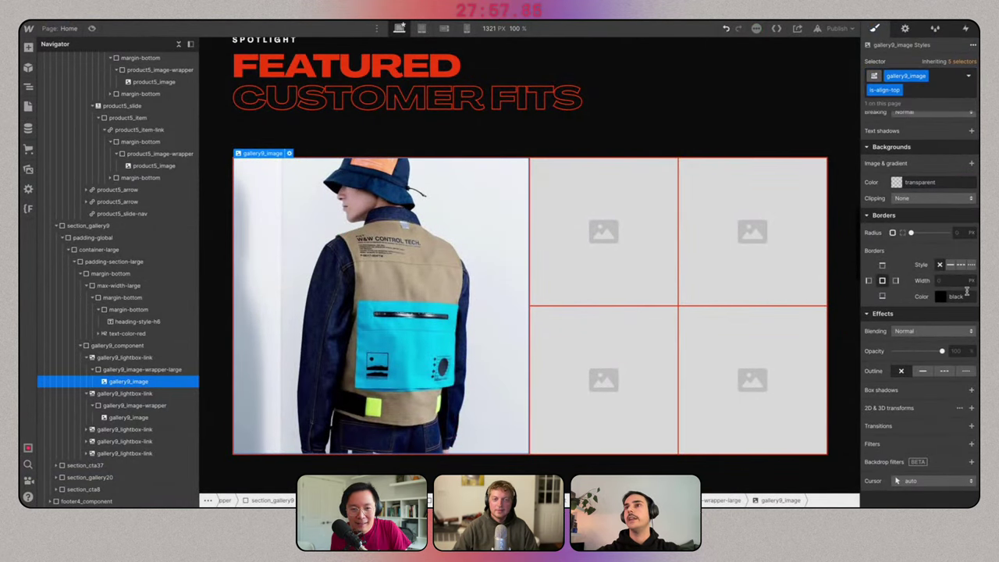
pyautogui.scroll(5, 963, 294)
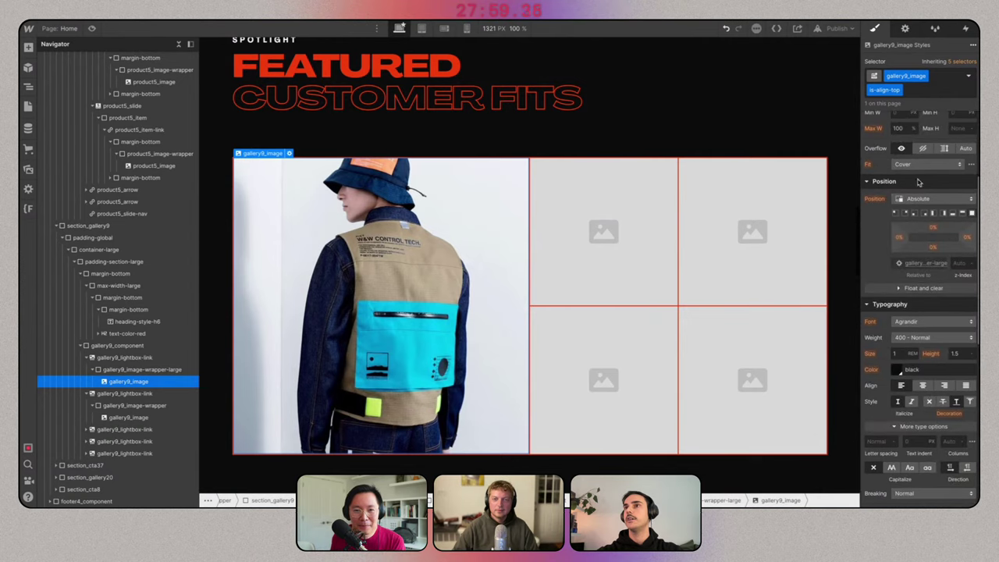
pyautogui.click(970, 165)
pyautogui.click(903, 183)
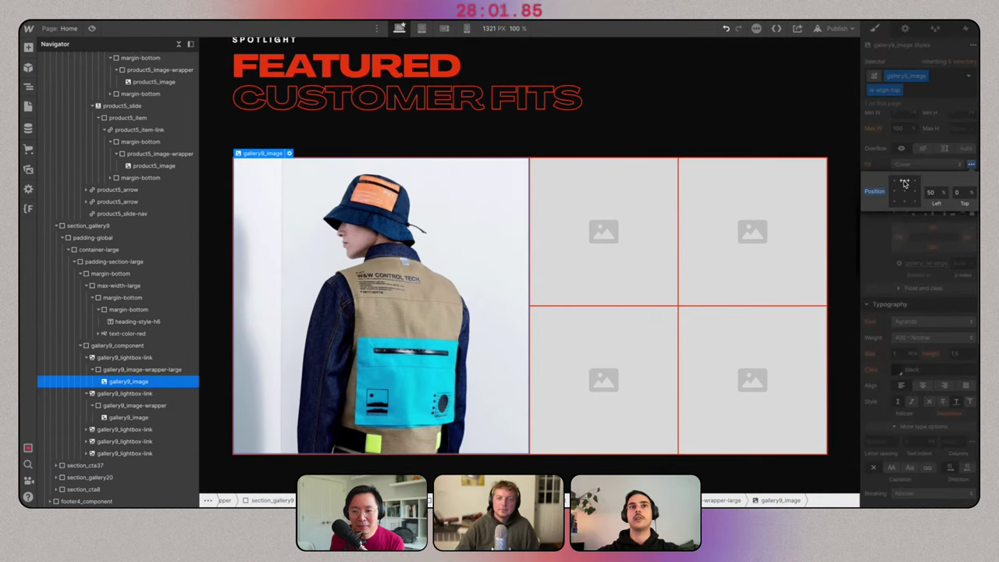
# Put the sneakers photo into the top-middle gallery cell.
pyautogui.click(599, 222)
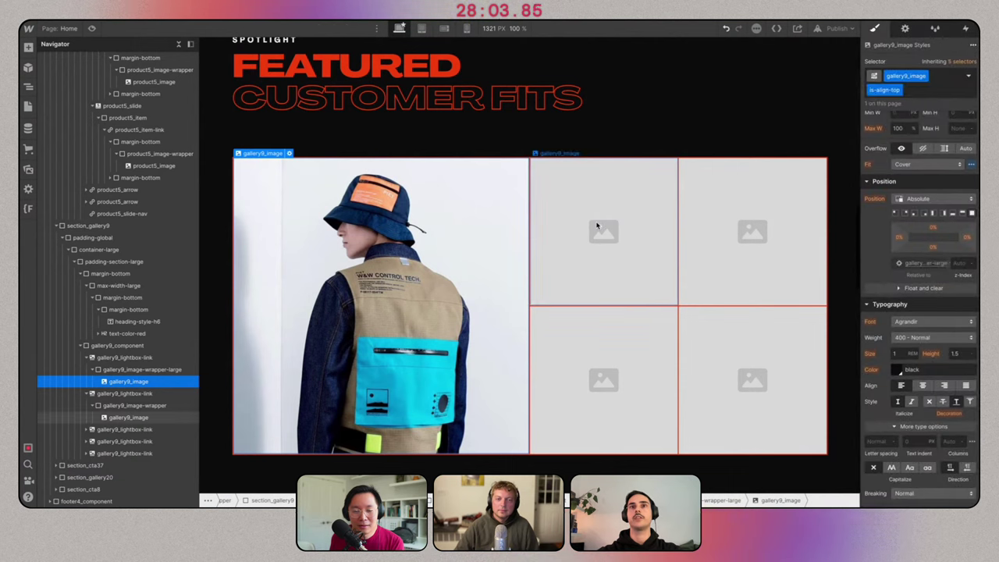
pyautogui.doubleClick(584, 162)
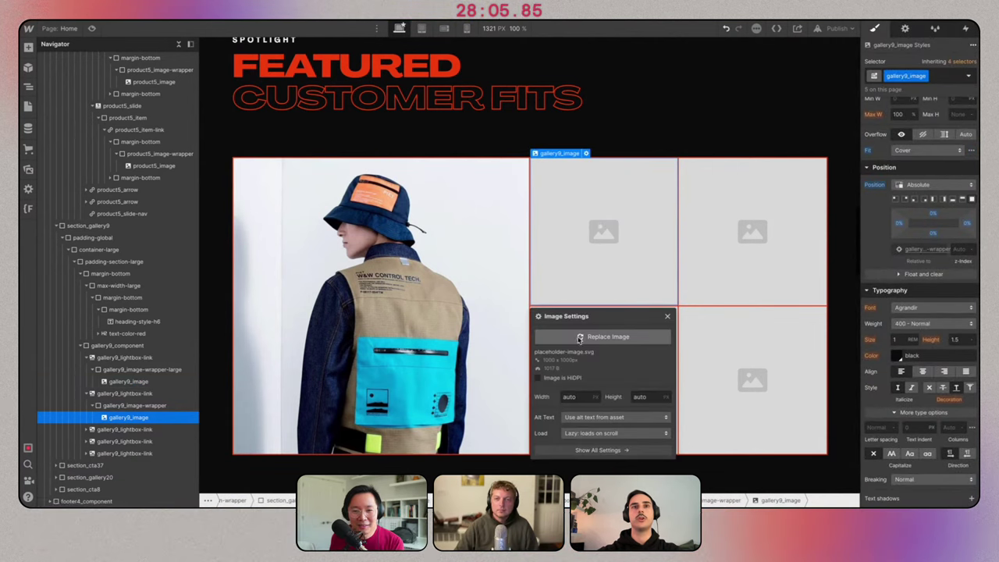
pyautogui.click(140, 108)
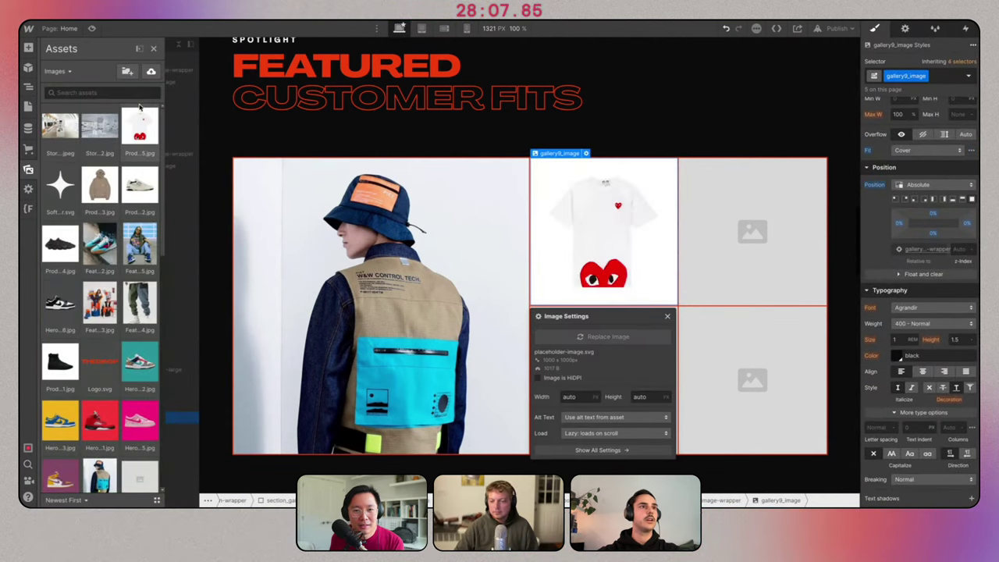
pyautogui.click(102, 250)
# Put the pants photo in the top-right cell with an is-align-bottom class positioned bottom.
pyautogui.click(767, 248)
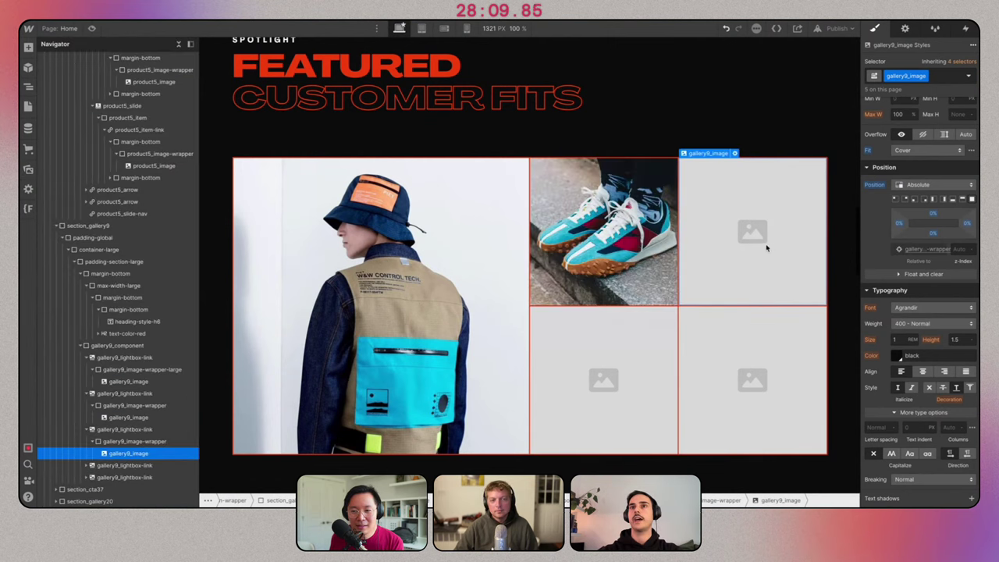
pyautogui.click(735, 155)
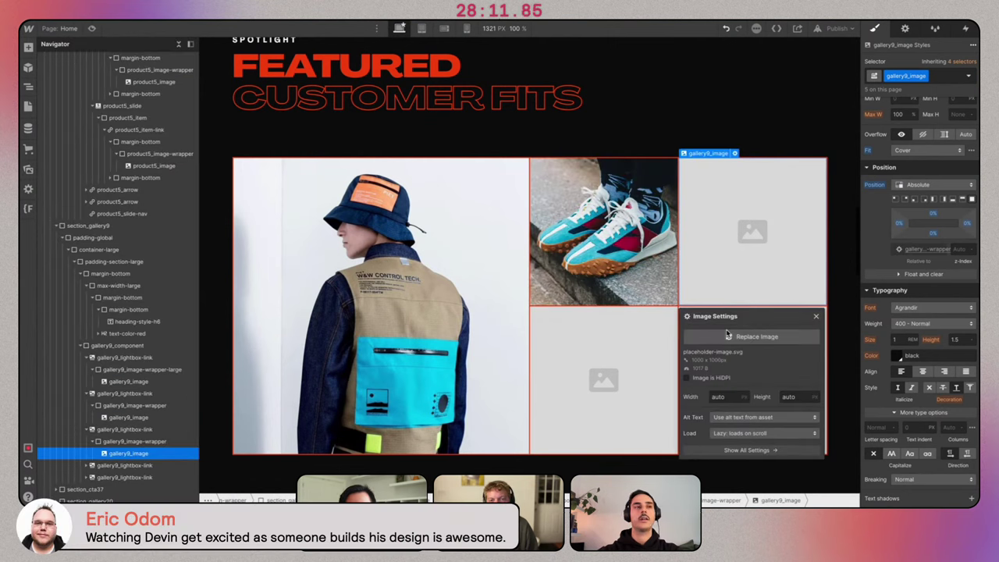
pyautogui.click(753, 336)
pyautogui.click(137, 299)
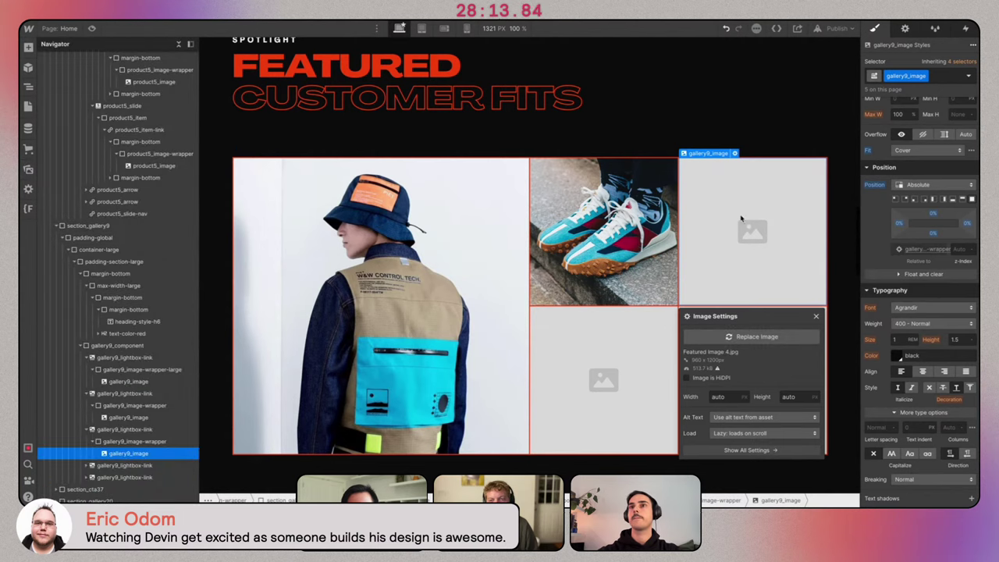
pyautogui.click(947, 75)
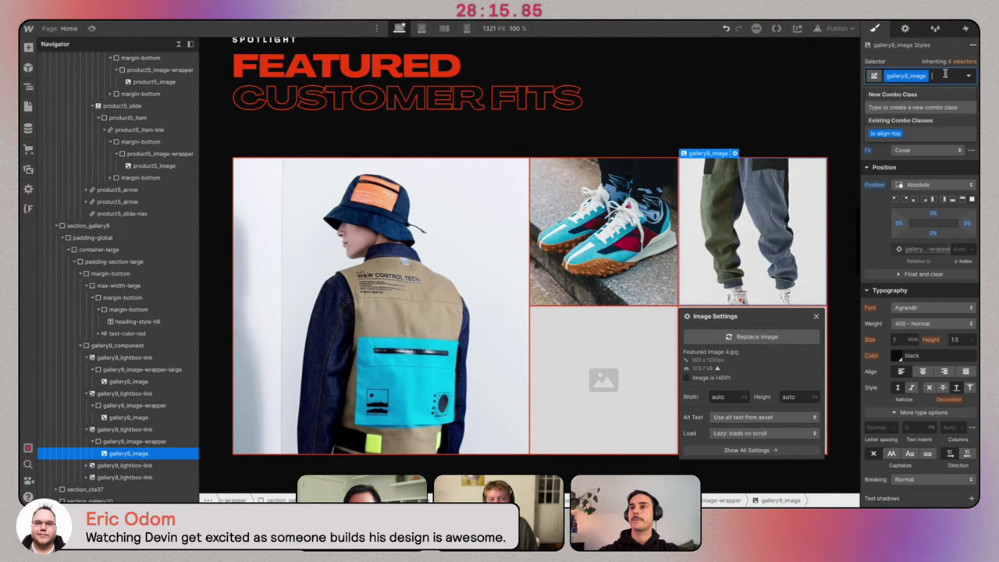
pyautogui.write('is-align-botto')
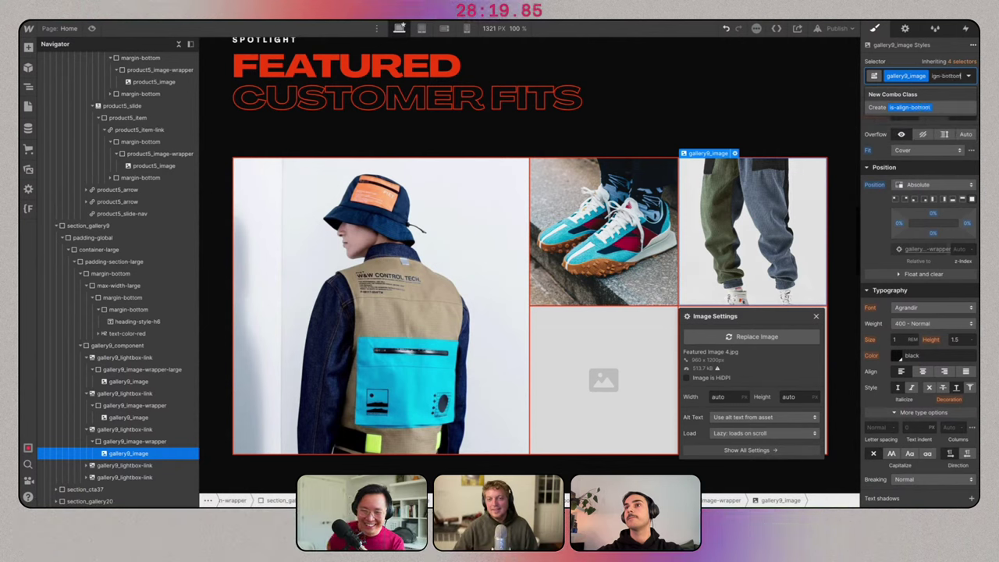
pyautogui.write('m')
pyautogui.press('Return')
pyautogui.click(971, 165)
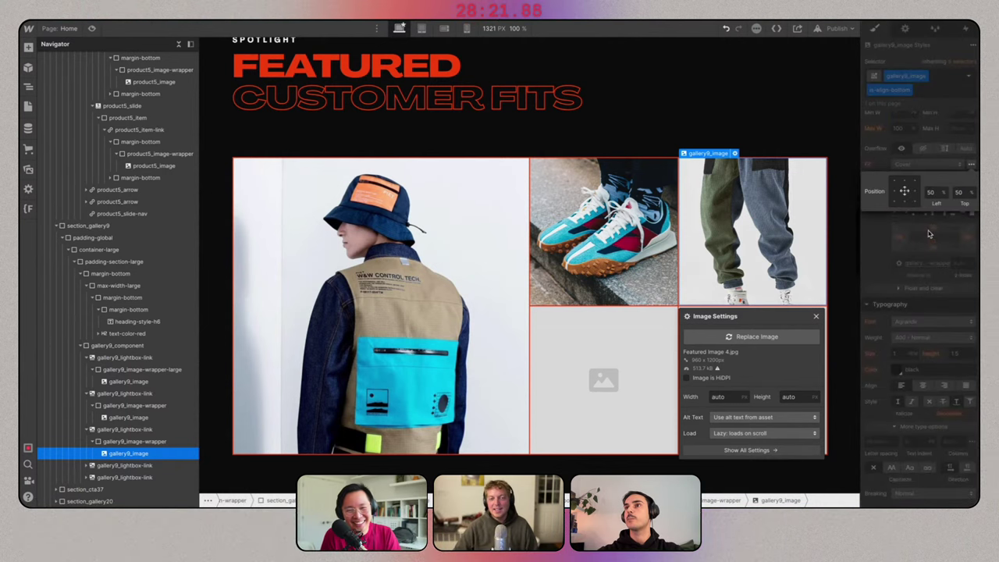
pyautogui.click(904, 205)
# Fill the bottom-middle slot with the group photo and bottom-right with Featured Image 5.
pyautogui.click(576, 390)
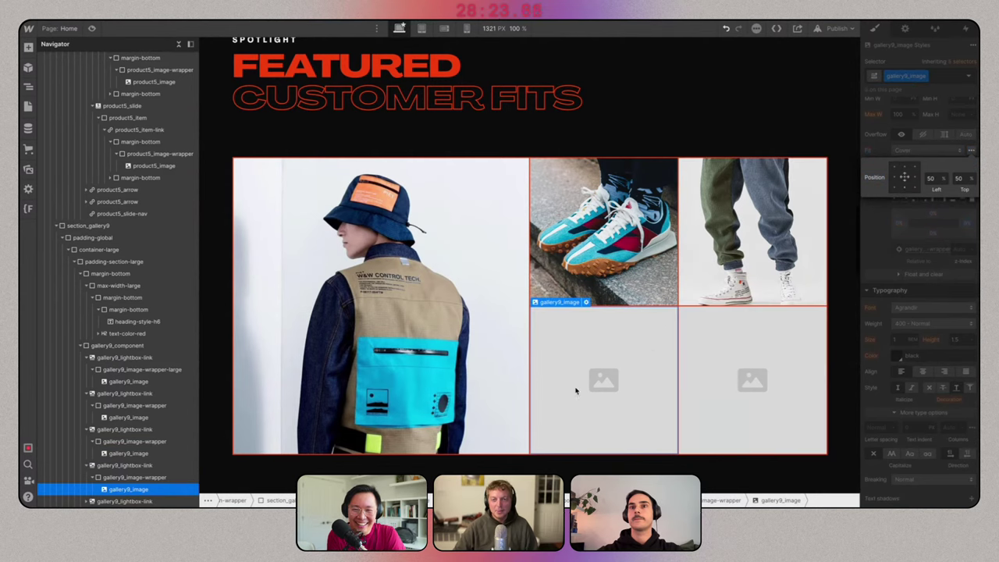
pyautogui.click(921, 50)
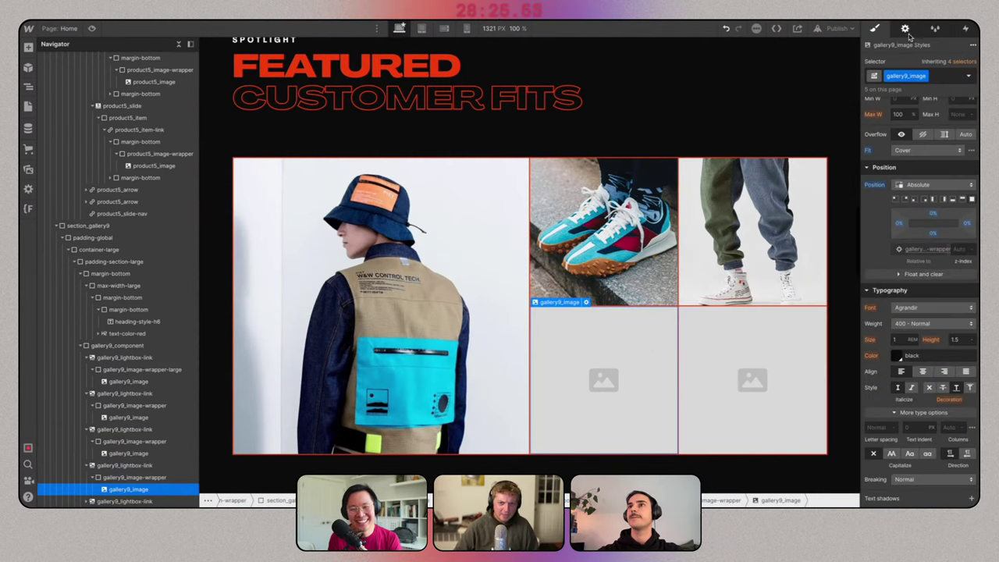
pyautogui.click(905, 29)
pyautogui.click(918, 101)
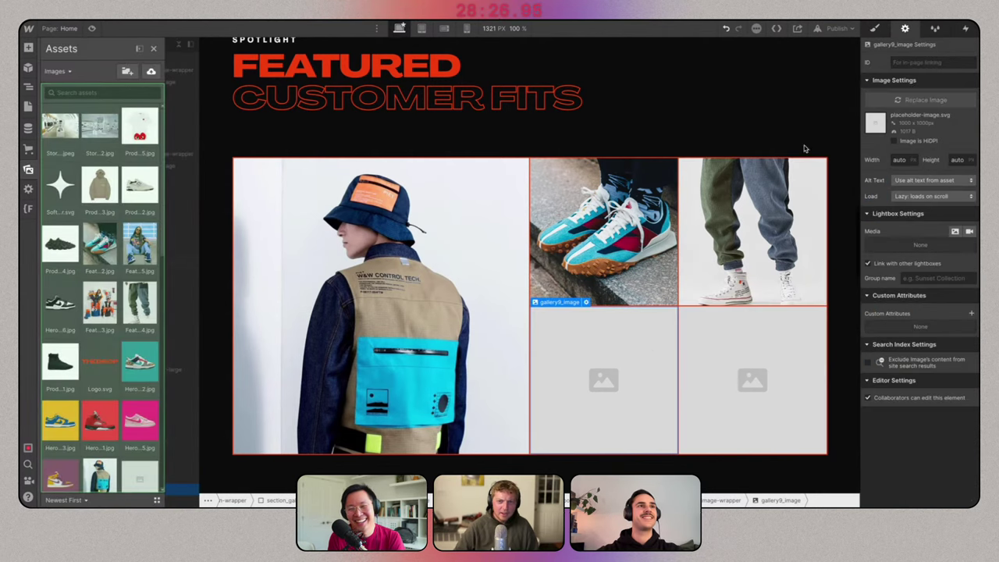
pyautogui.click(125, 293)
pyautogui.click(100, 296)
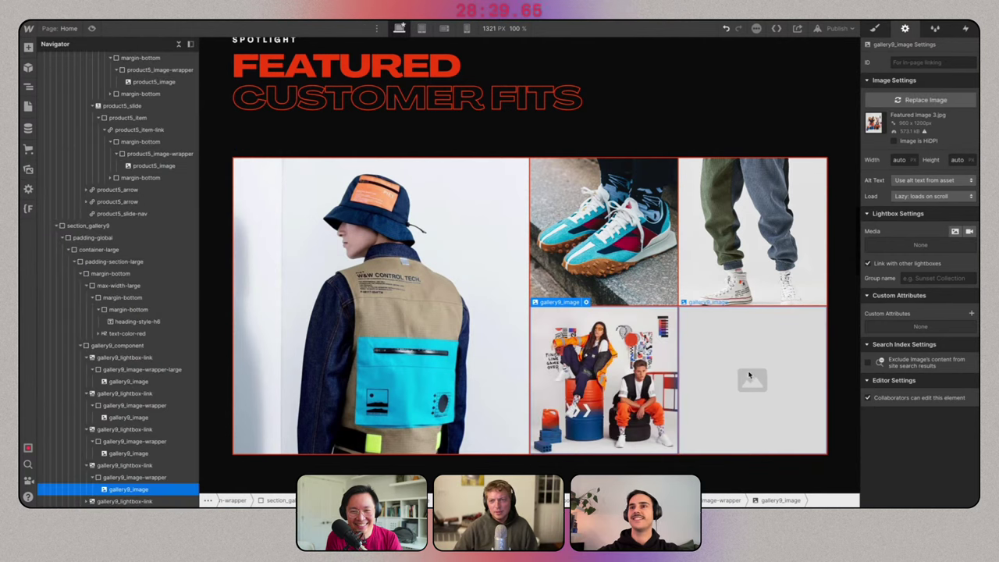
pyautogui.click(749, 376)
pyautogui.click(913, 100)
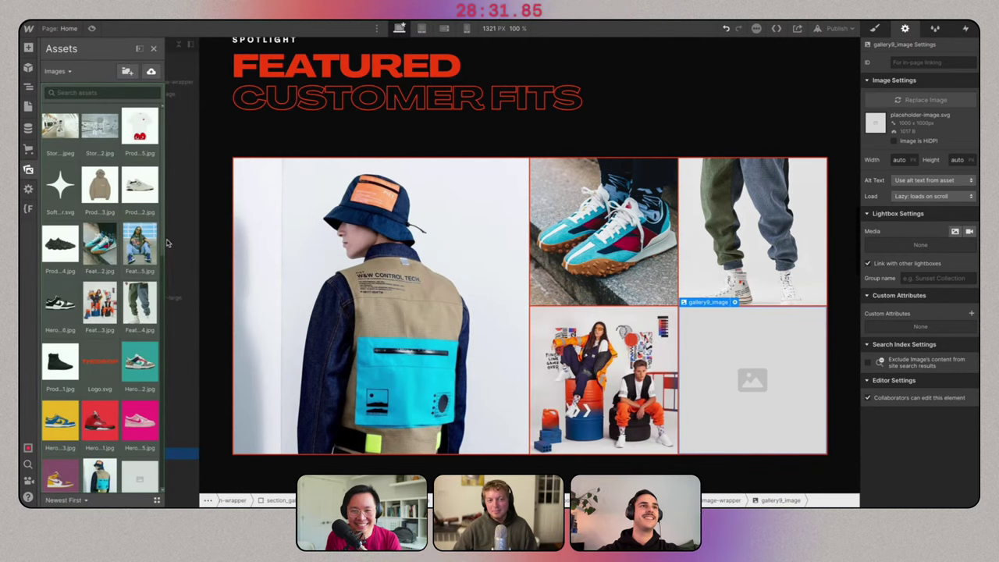
pyautogui.click(125, 297)
# Set the CTA 37 Instructions block's Display to Block so its setup steps show.
pyautogui.scroll(-1, 617, 217)
pyautogui.scroll(-6, 616, 216)
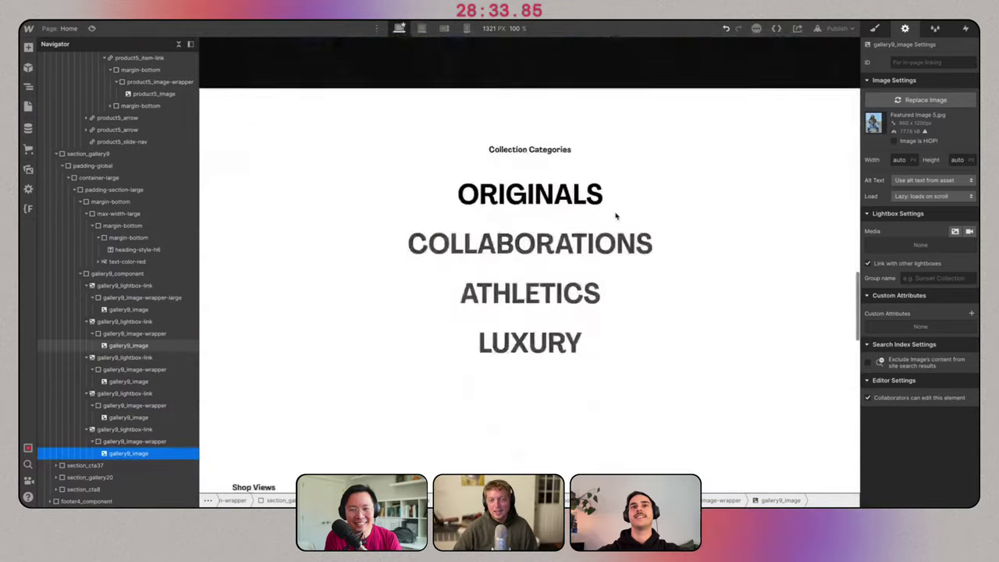
pyautogui.scroll(2, 578, 225)
pyautogui.click(245, 189)
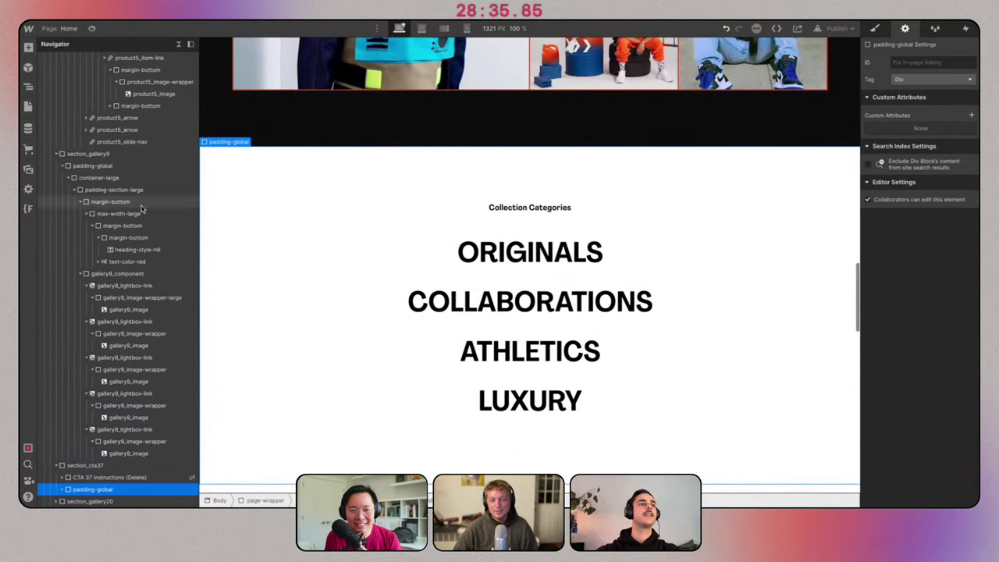
pyautogui.click(117, 477)
pyautogui.click(875, 28)
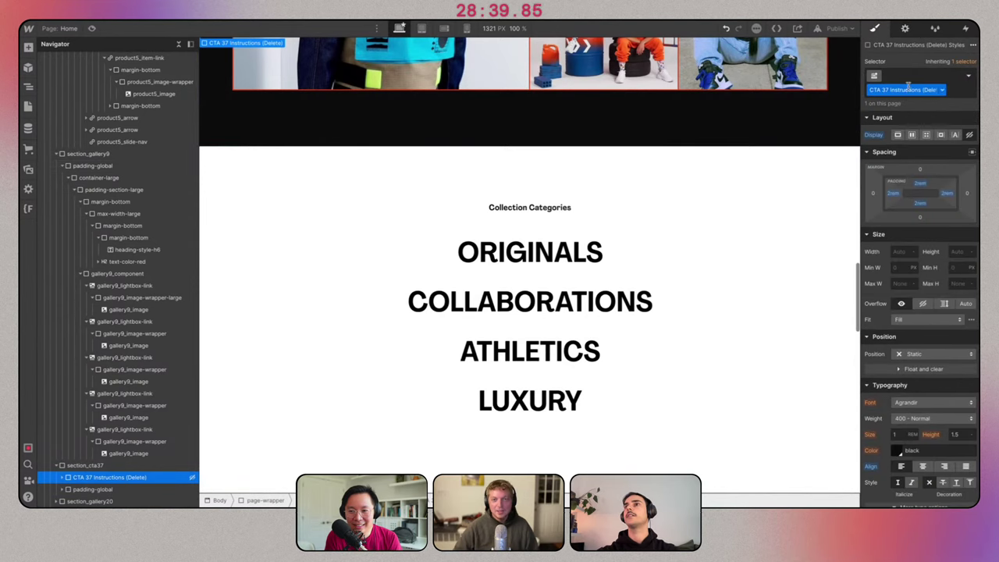
pyautogui.click(898, 134)
pyautogui.scroll(-5, 738, 214)
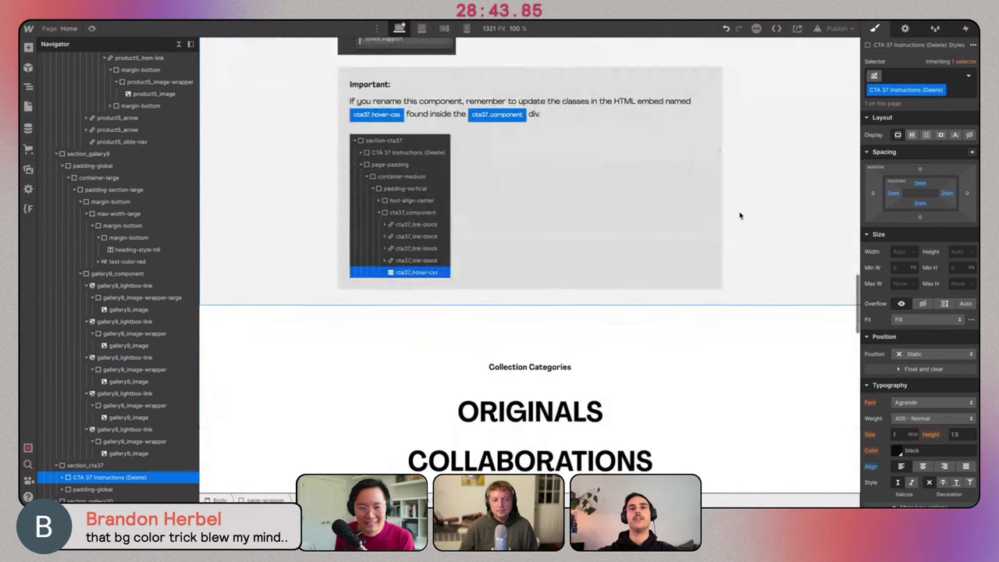
pyautogui.scroll(-3, 739, 215)
pyautogui.scroll(6, 739, 215)
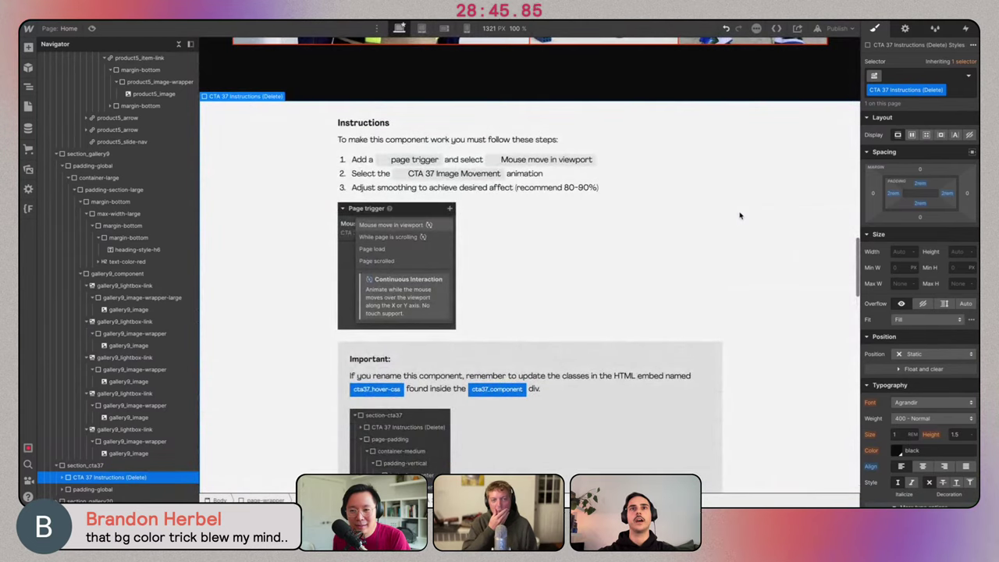
pyautogui.scroll(-1, 739, 216)
pyautogui.scroll(-4, 618, 259)
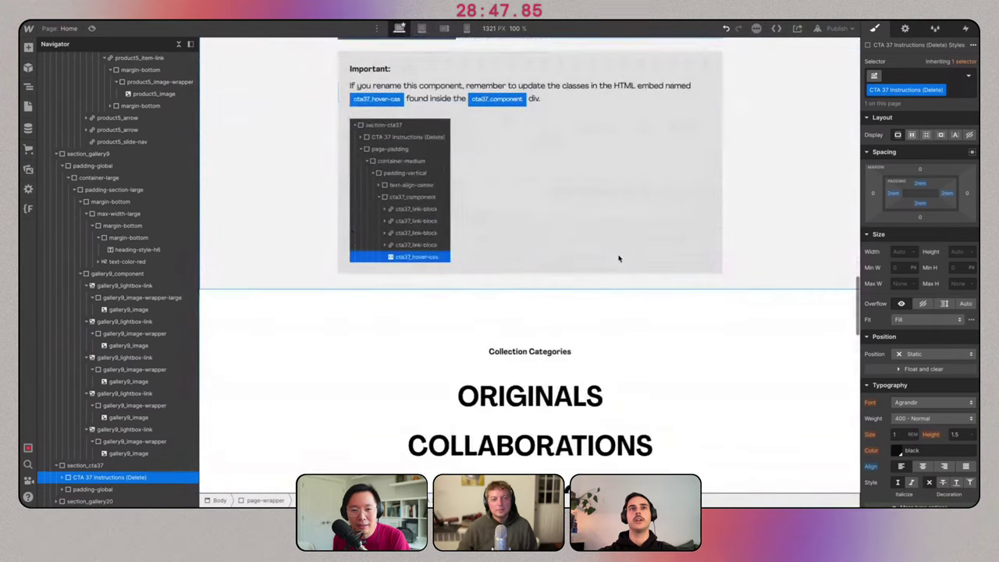
pyautogui.scroll(5, 618, 259)
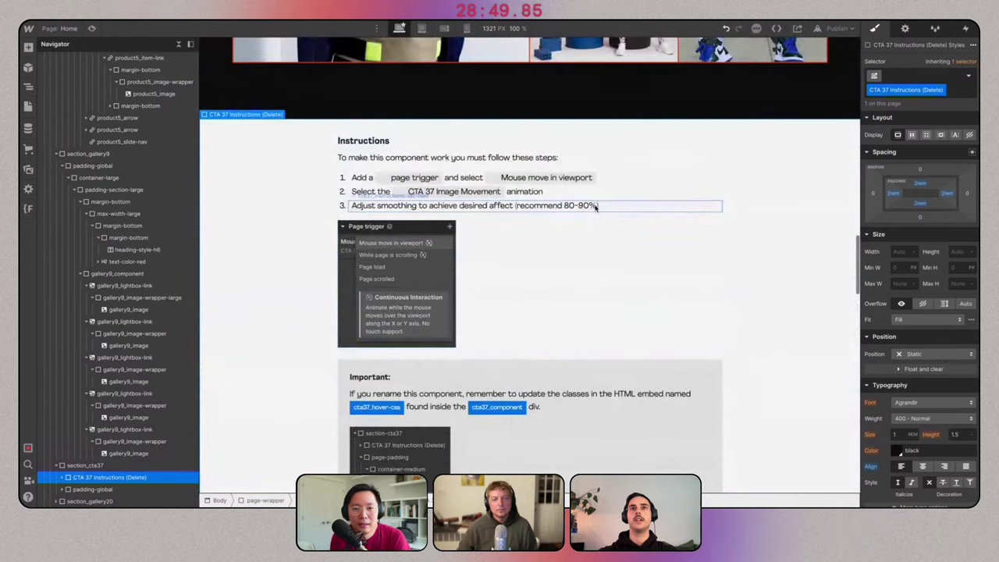
# Add a 'Mouse move in viewport' page trigger playing CTA 37 Image Movement with 90% smoothing.
pyautogui.click(967, 28)
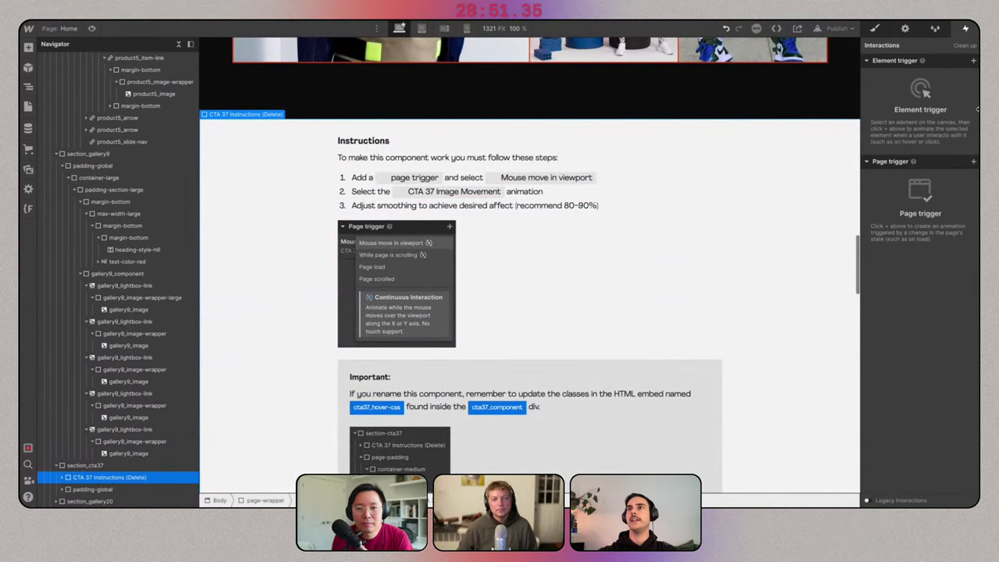
pyautogui.click(973, 162)
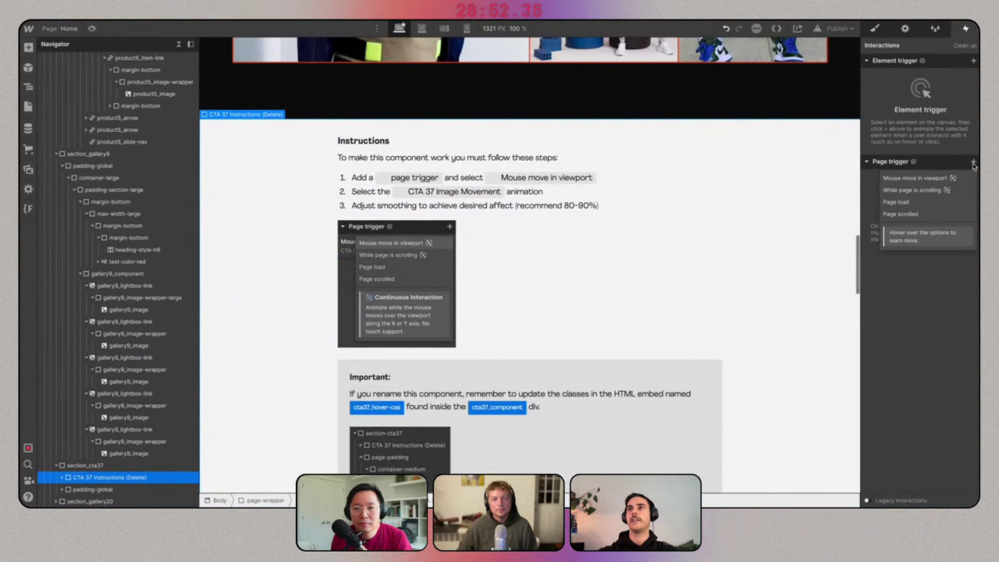
pyautogui.click(934, 179)
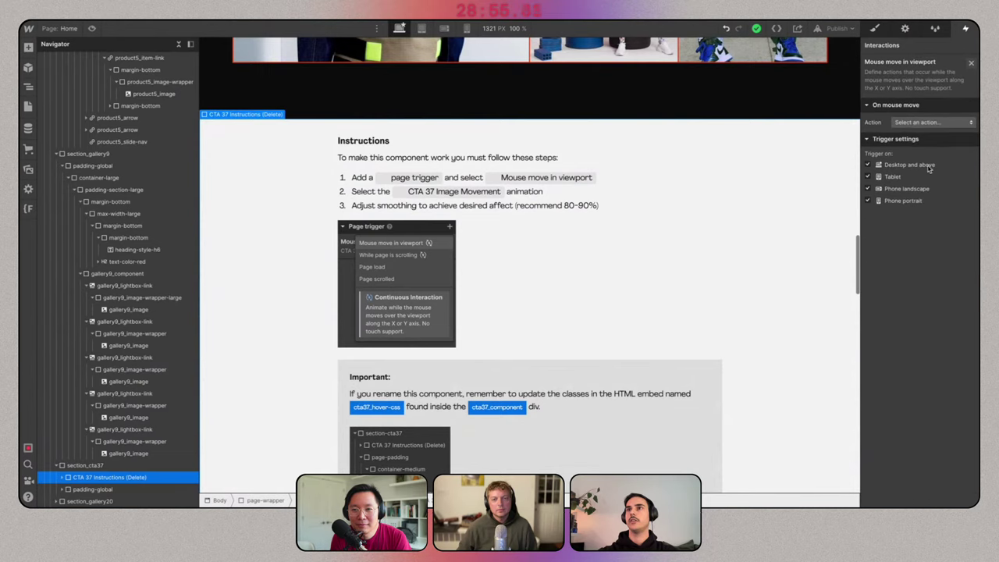
pyautogui.click(924, 124)
pyautogui.click(918, 149)
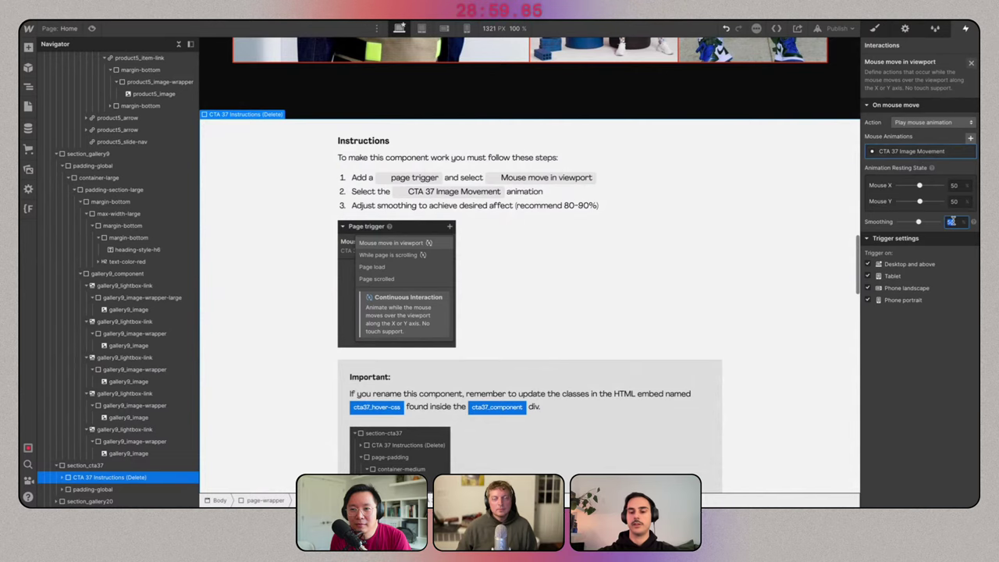
pyautogui.click(971, 63)
# Delete the CTA 37 instructions block and compare Collection Categories against the Figma design.
pyautogui.scroll(-2, 451, 305)
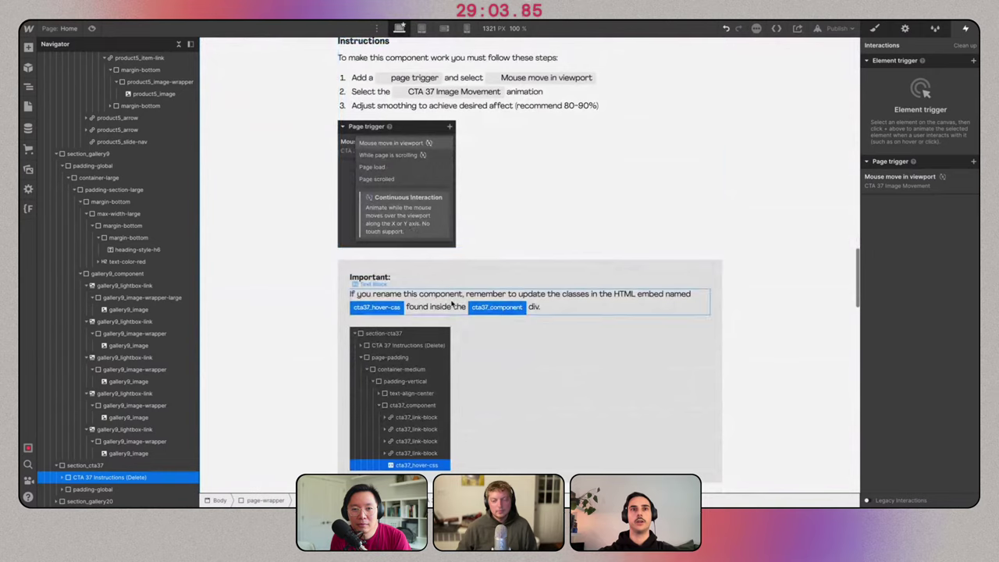
pyautogui.scroll(-1, 451, 304)
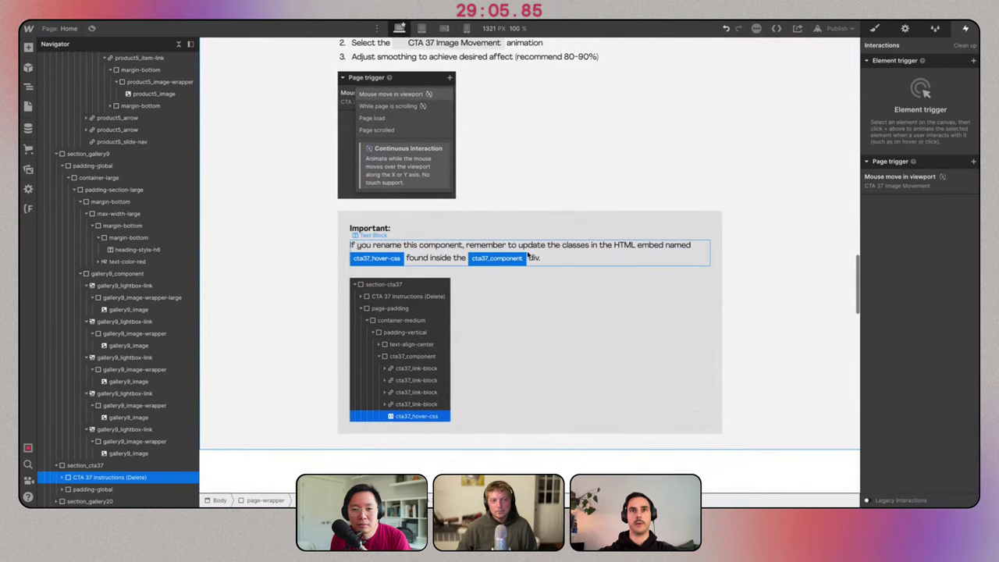
pyautogui.scroll(-1, 625, 264)
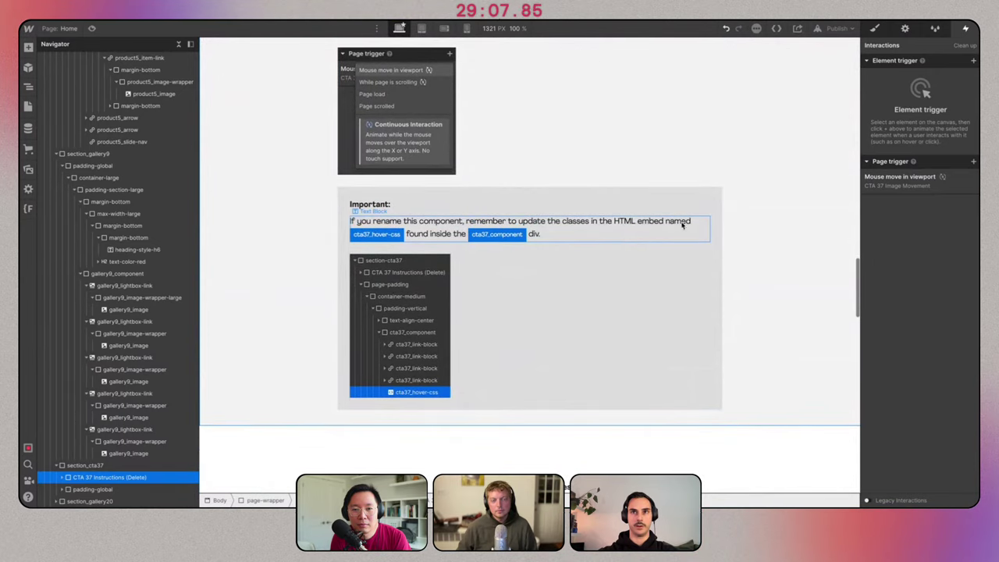
pyautogui.scroll(1, 691, 245)
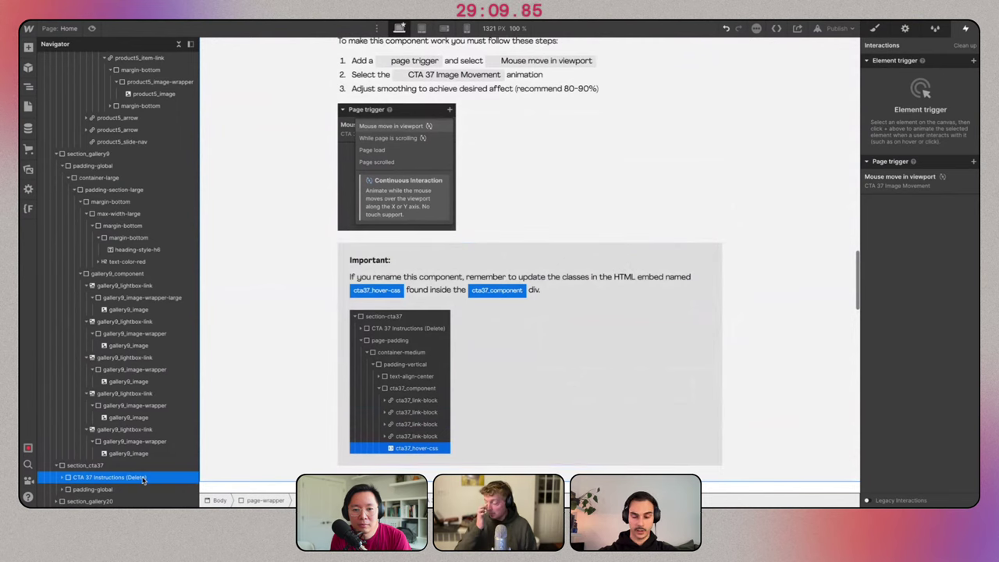
pyautogui.press('Delete')
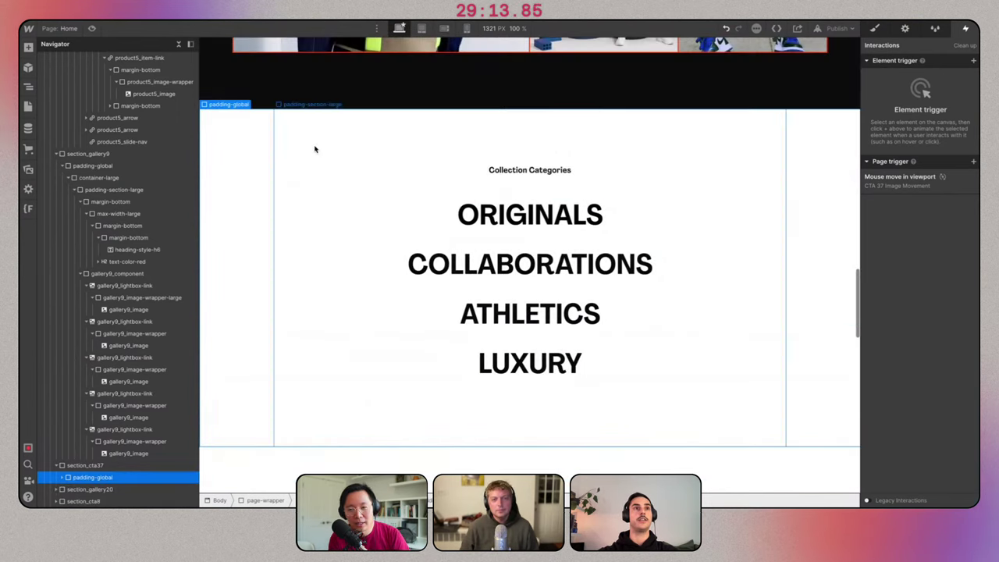
pyautogui.click(560, 174)
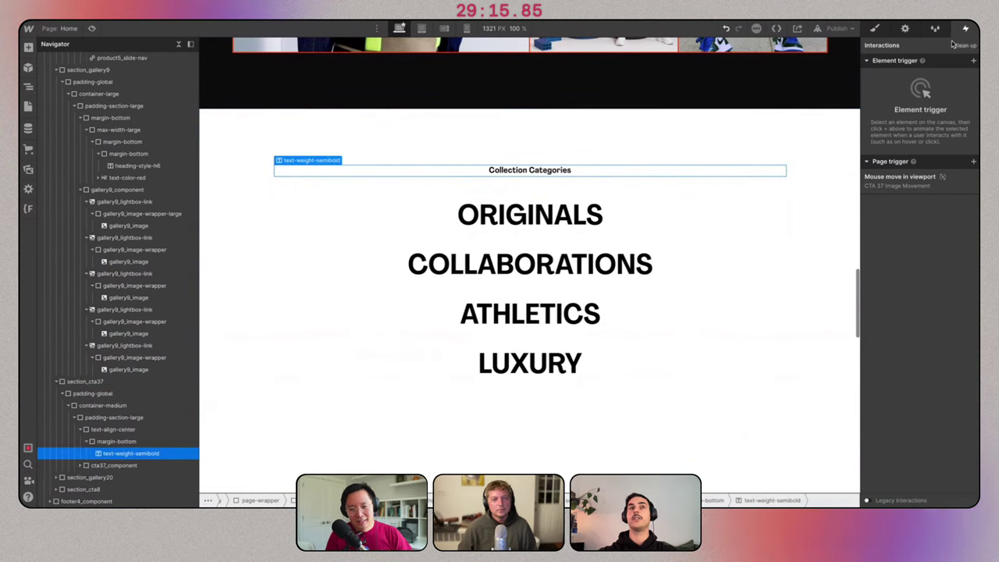
pyautogui.press('super+Tab')
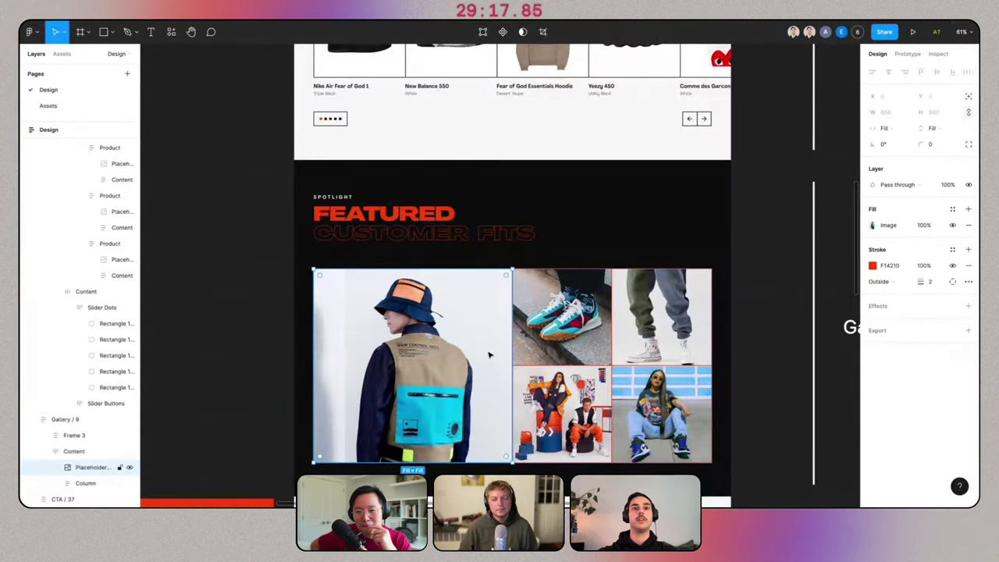
pyautogui.scroll(-5, 488, 352)
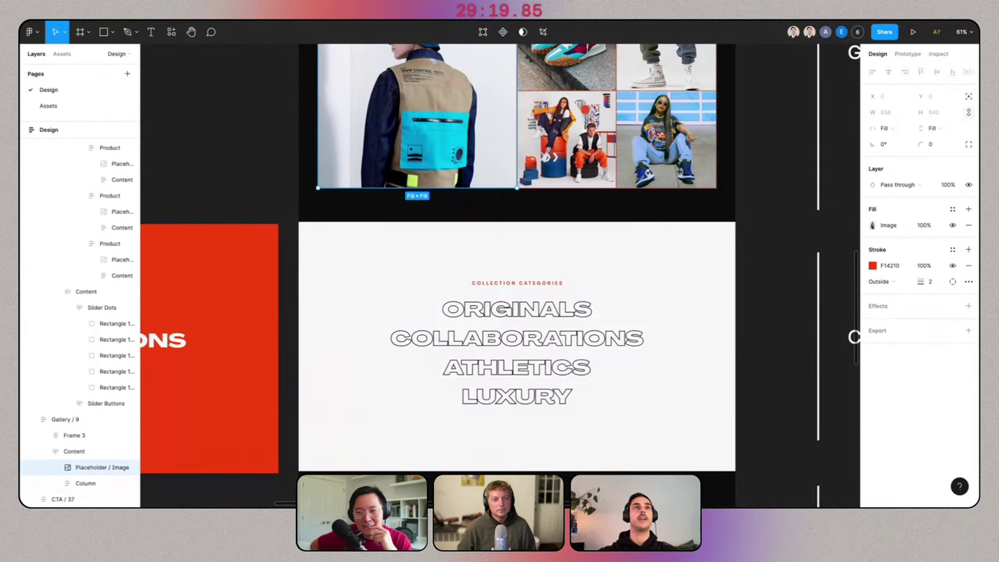
pyautogui.press('super+Tab')
pyautogui.click(874, 28)
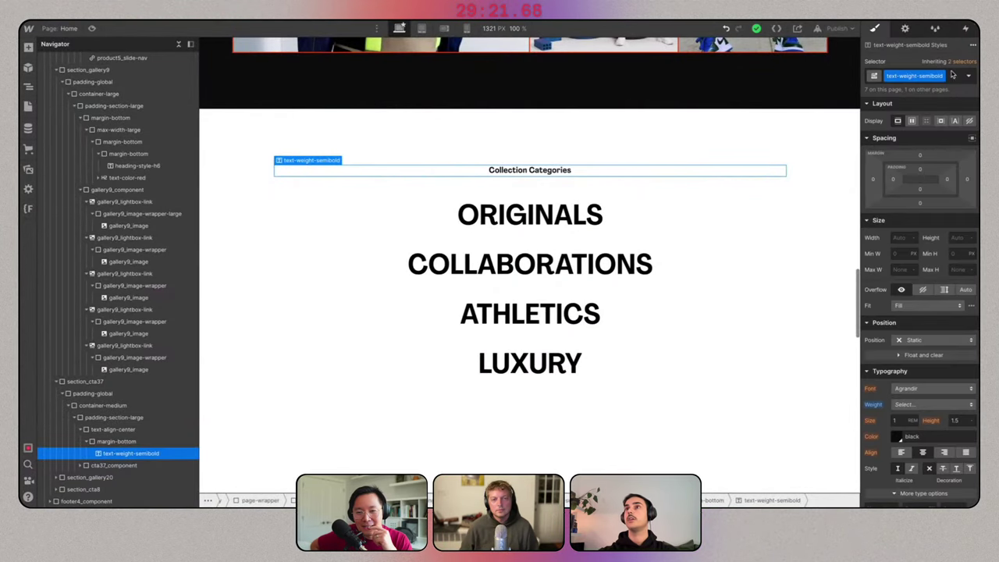
pyautogui.click(954, 78)
pyautogui.press('BackSpace')
pyautogui.write('heading-style')
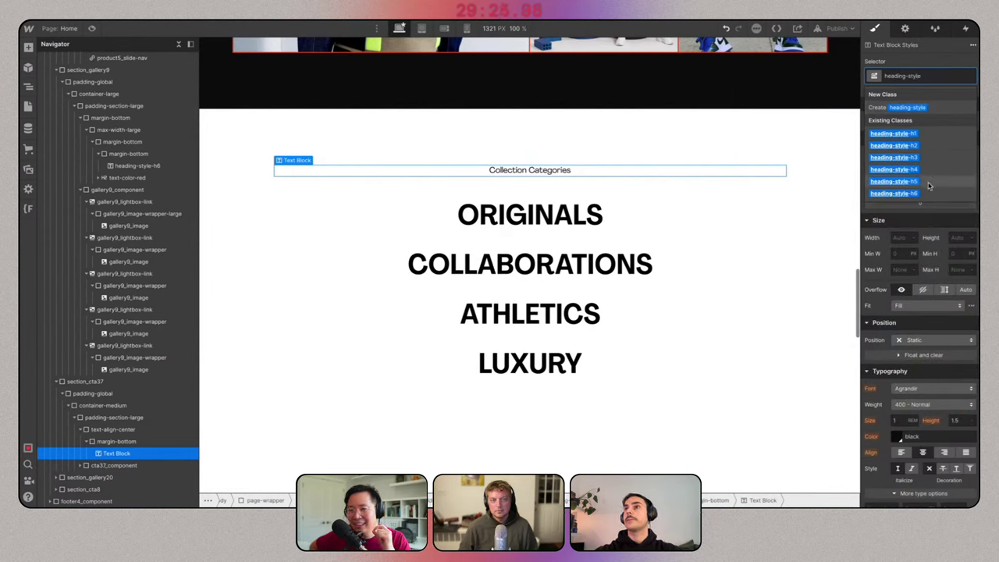
pyautogui.click(922, 193)
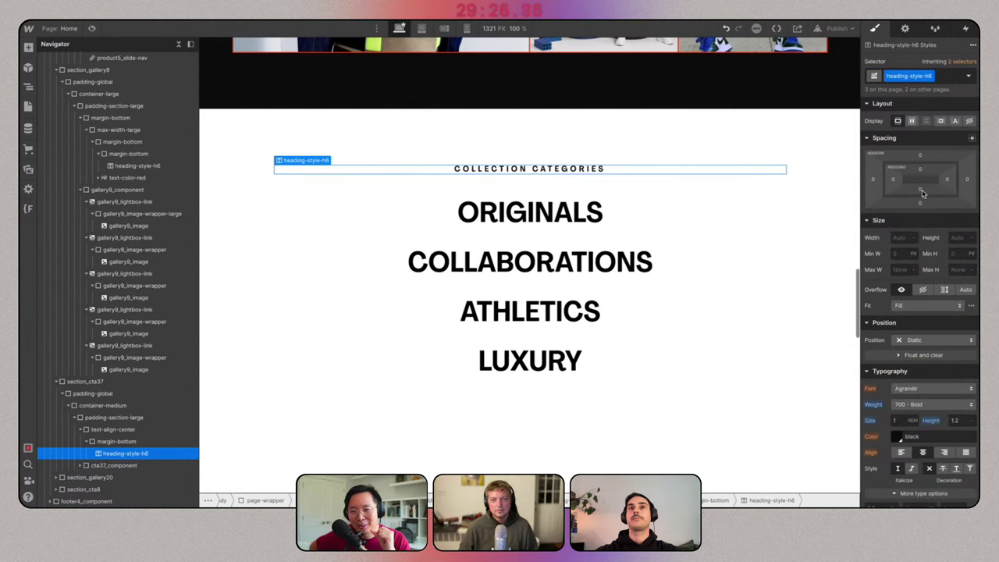
pyautogui.click(942, 78)
pyautogui.write('text-color')
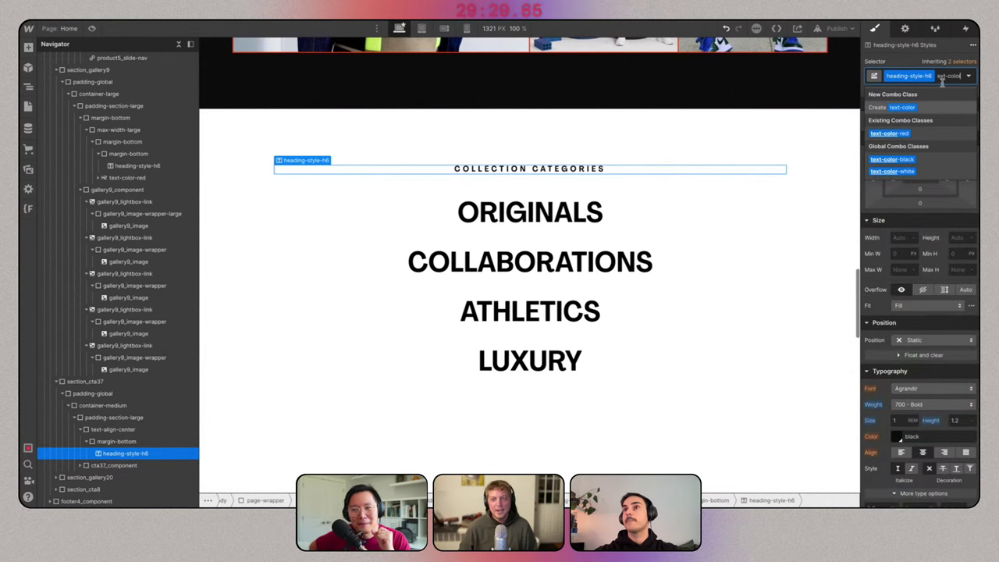
pyautogui.click(890, 134)
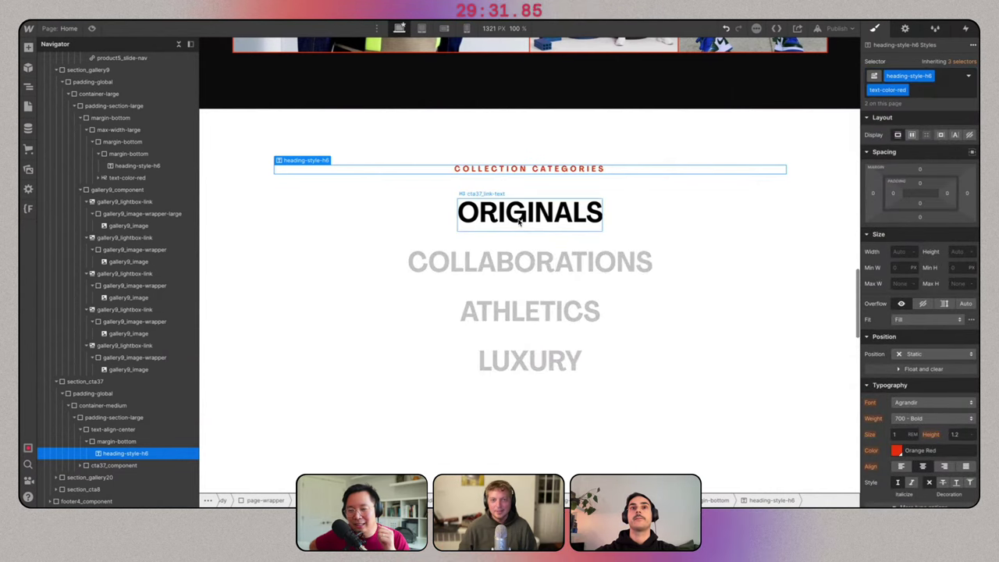
pyautogui.click(530, 212)
pyautogui.click(950, 453)
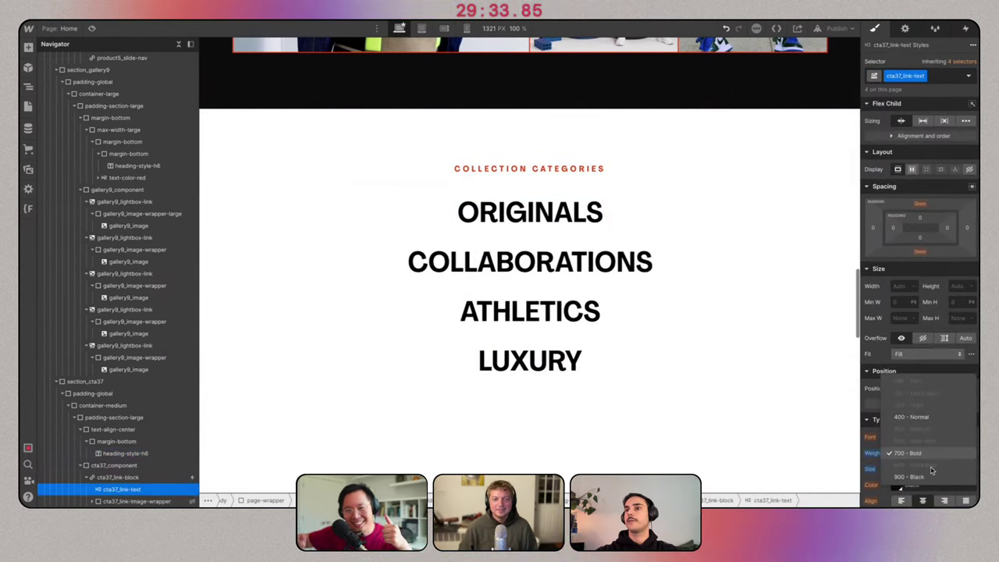
pyautogui.click(937, 474)
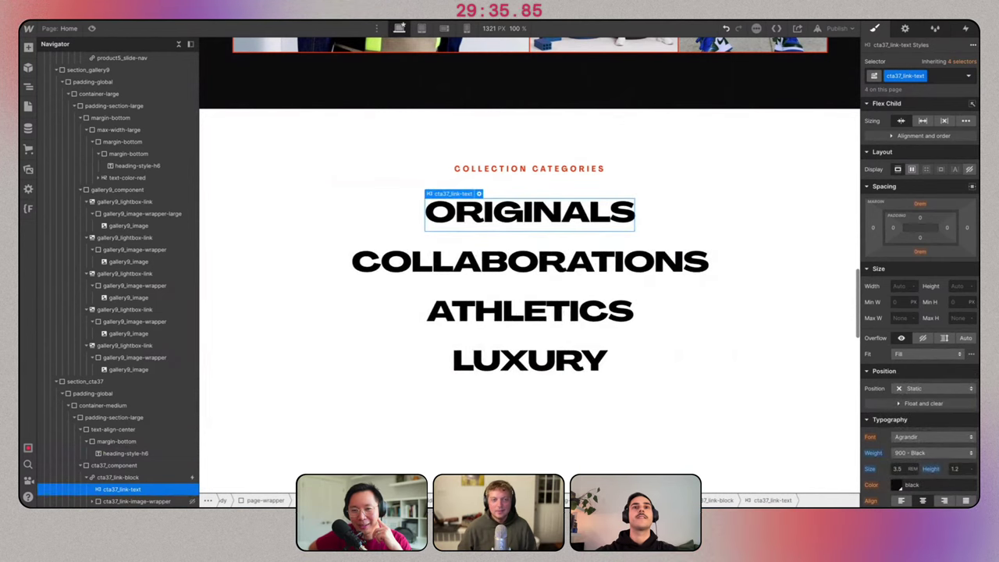
pyautogui.press('super+Tab')
pyautogui.click(485, 310)
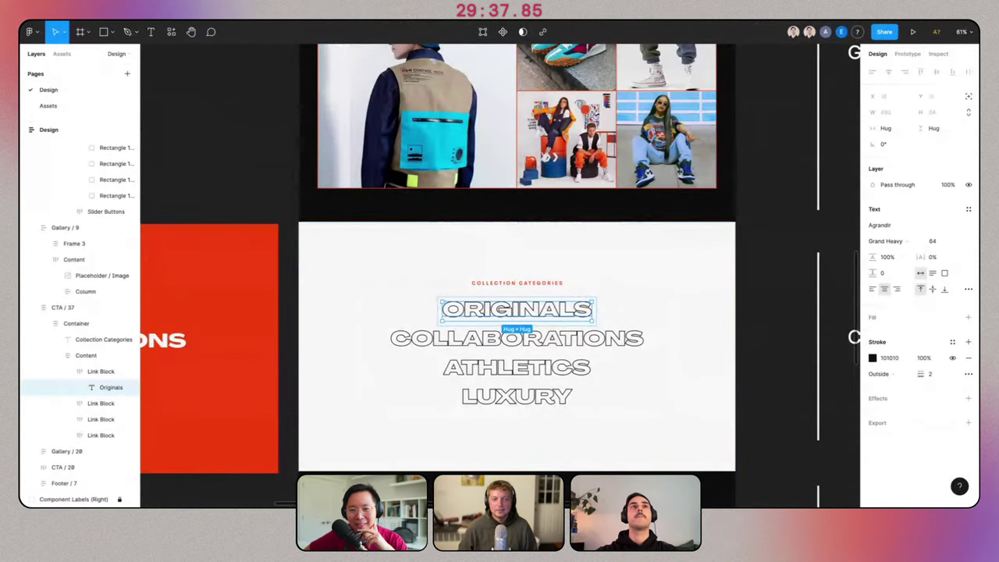
pyautogui.press('super+Tab')
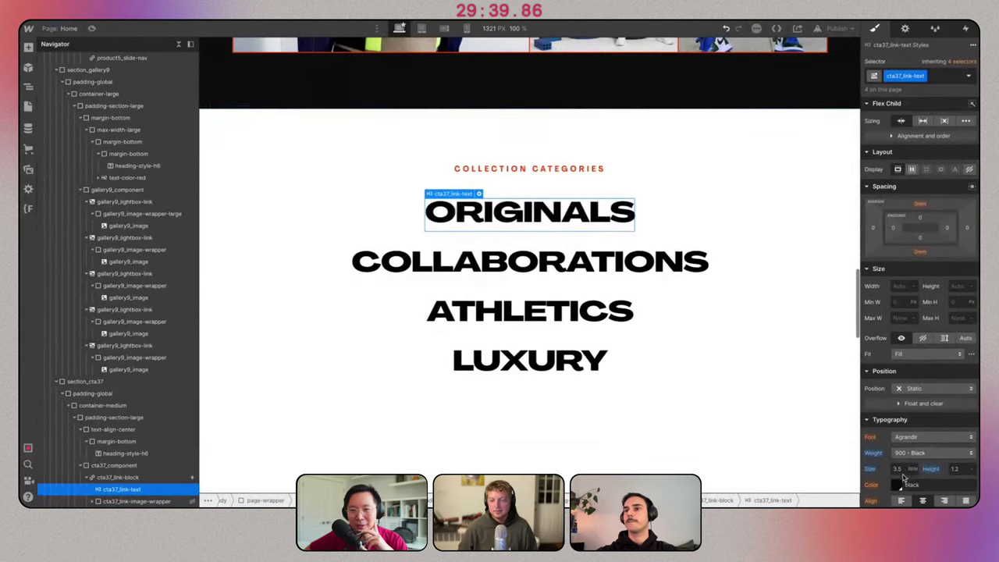
# Set the cta37_link-text typography size to 4 rem.
pyautogui.write('4')
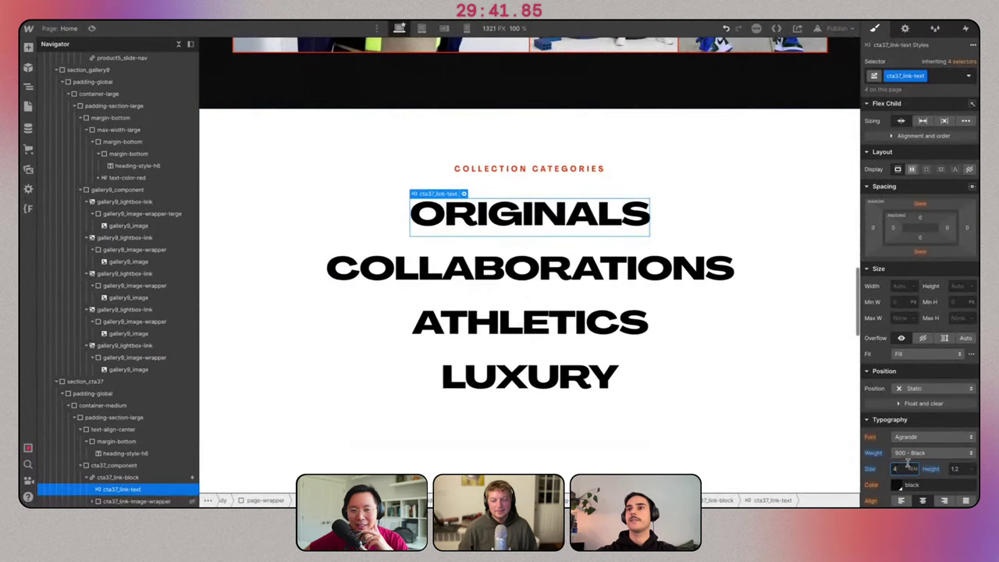
pyautogui.click(696, 262)
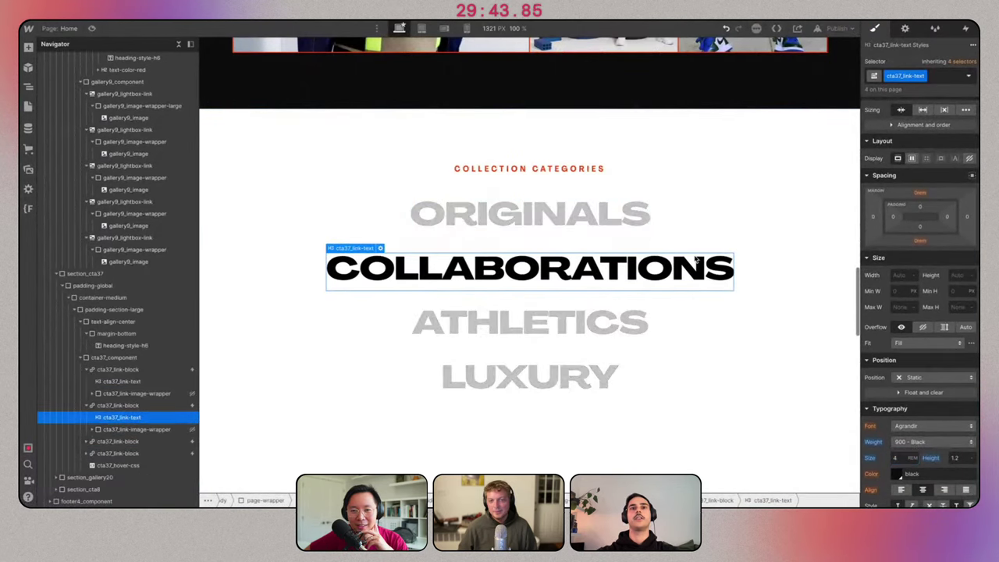
pyautogui.scroll(-1, 696, 261)
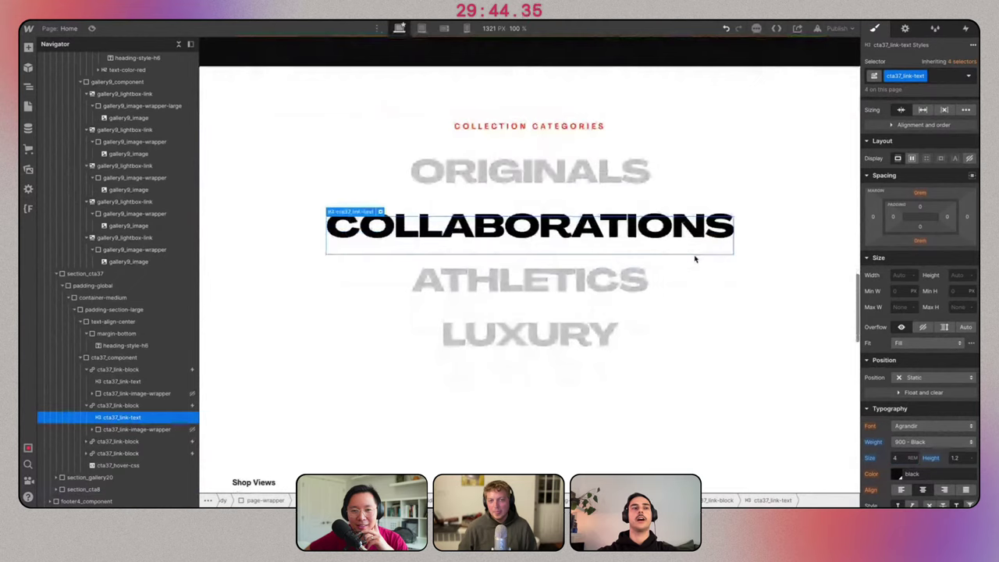
# Open the cta37_hover-css embed code and save it unchanged.
pyautogui.click(119, 466)
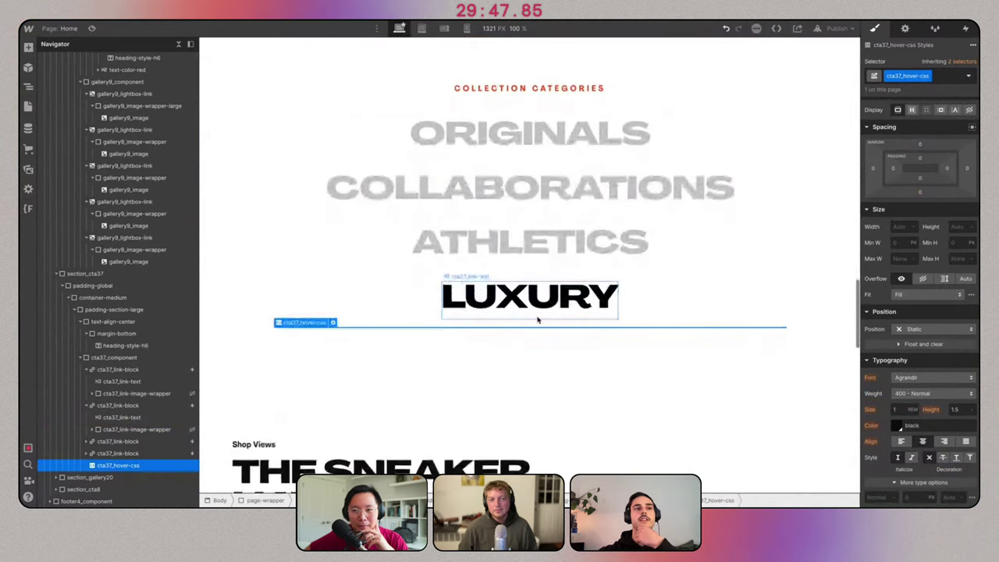
pyautogui.click(334, 323)
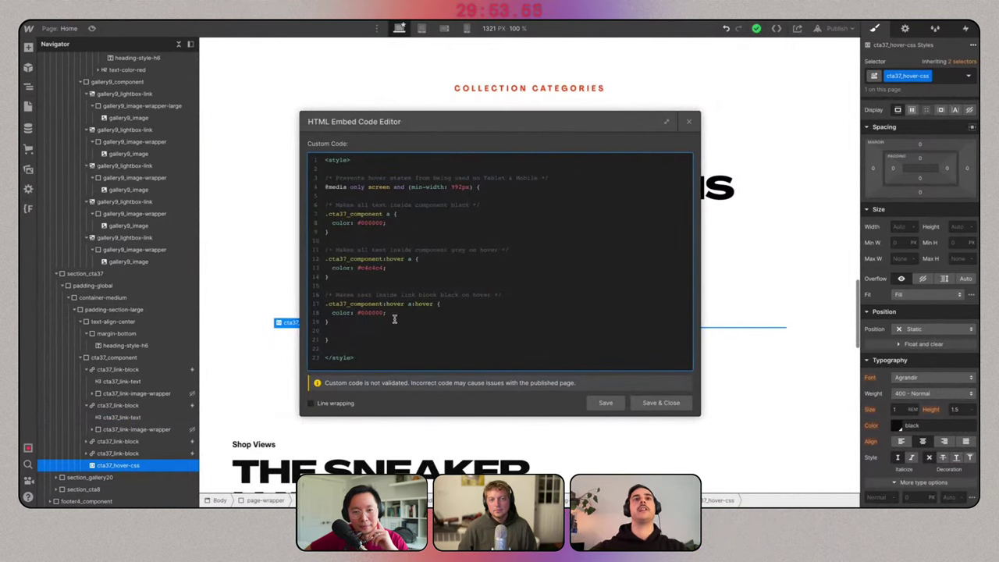
pyautogui.click(665, 405)
pyautogui.hotkey('alt', 'Tab')
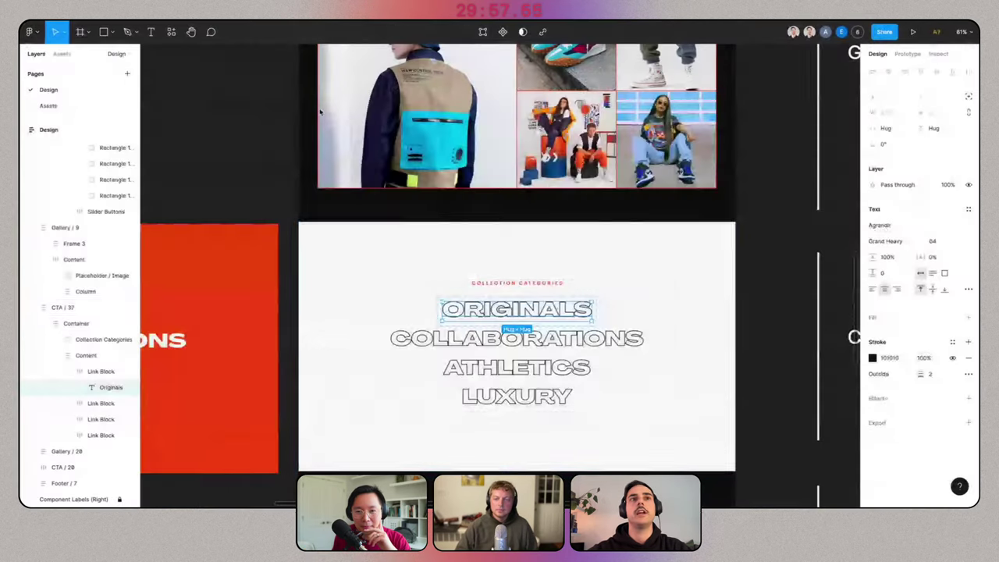
pyautogui.scroll(5, 579, 331)
pyautogui.hscroll(5, 579, 332)
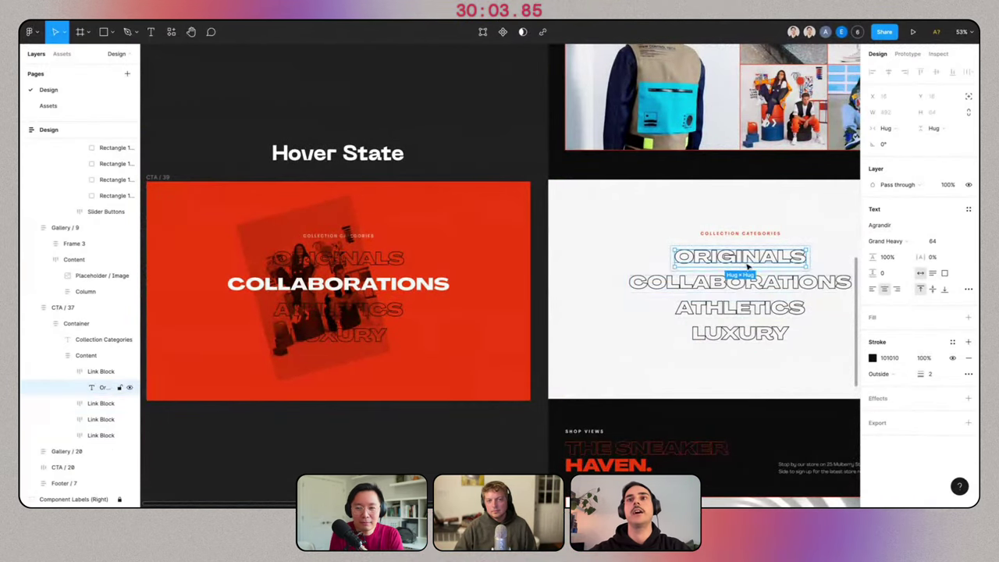
pyautogui.hscroll(2, 480, 312)
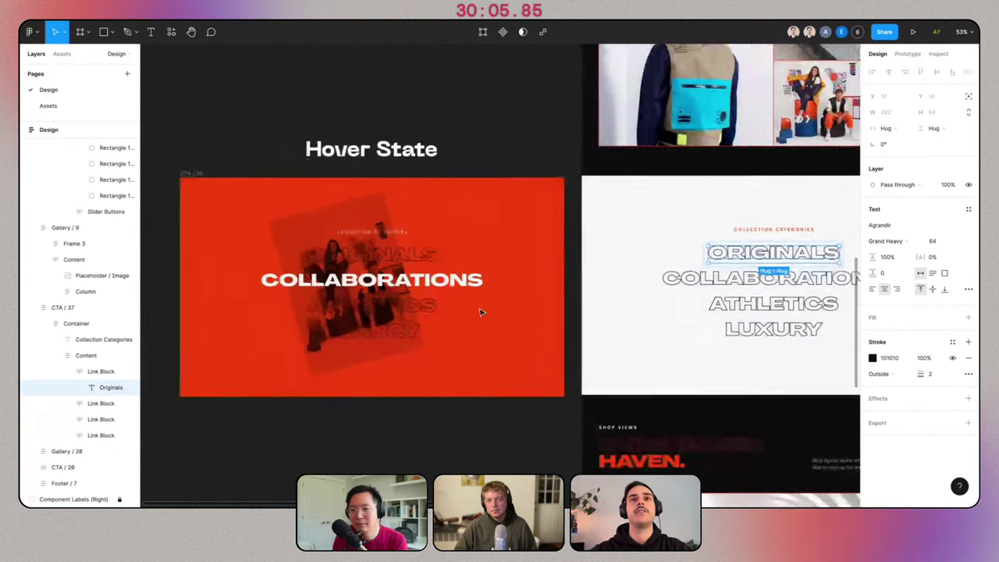
pyautogui.scroll(4, 480, 312)
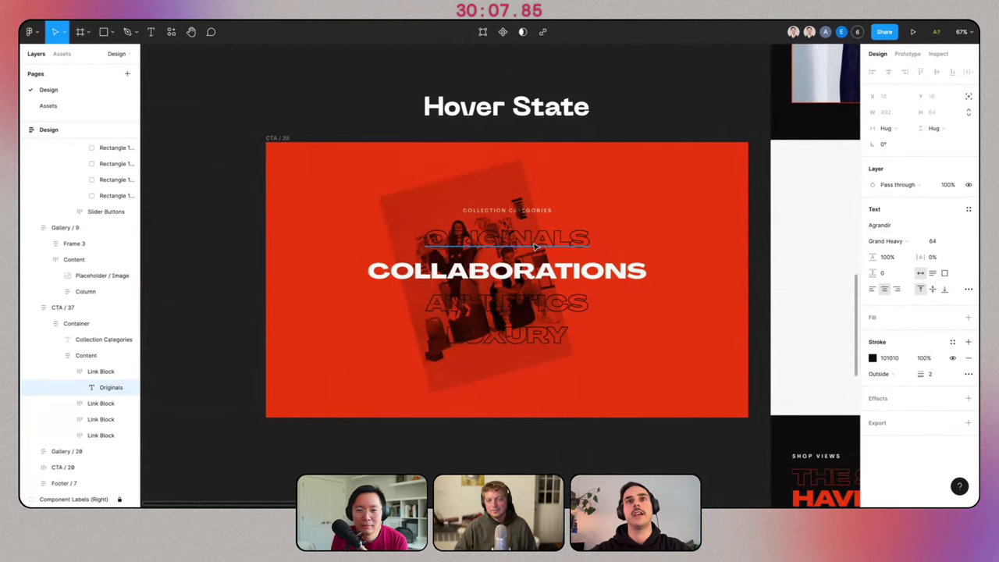
pyautogui.click(536, 247)
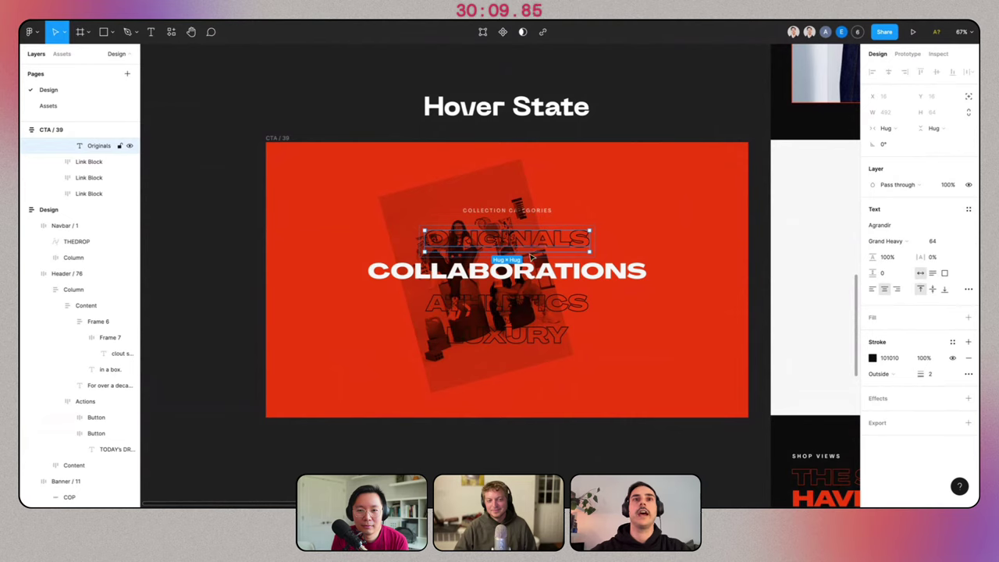
pyautogui.click(519, 271)
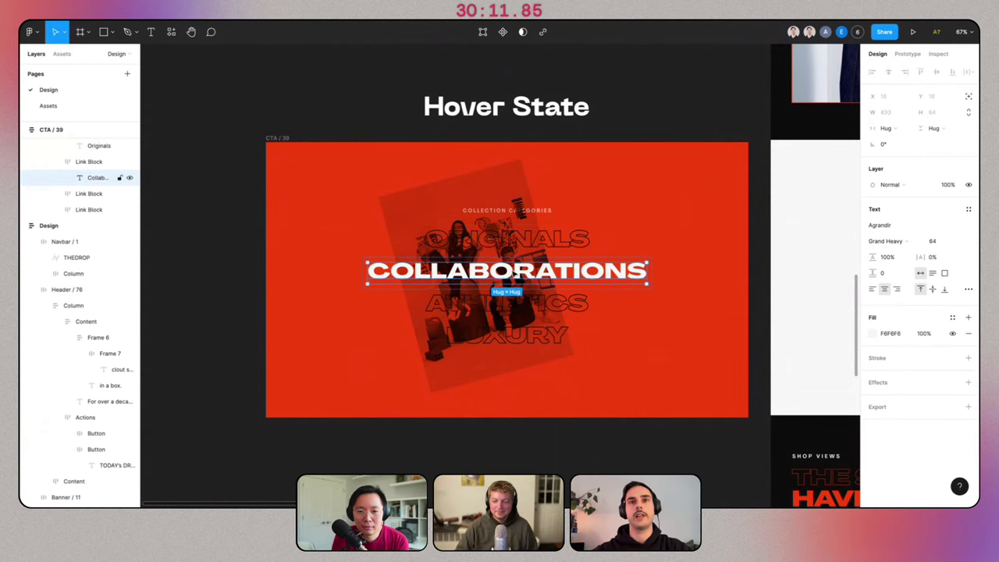
pyautogui.hscroll(3, 430, 245)
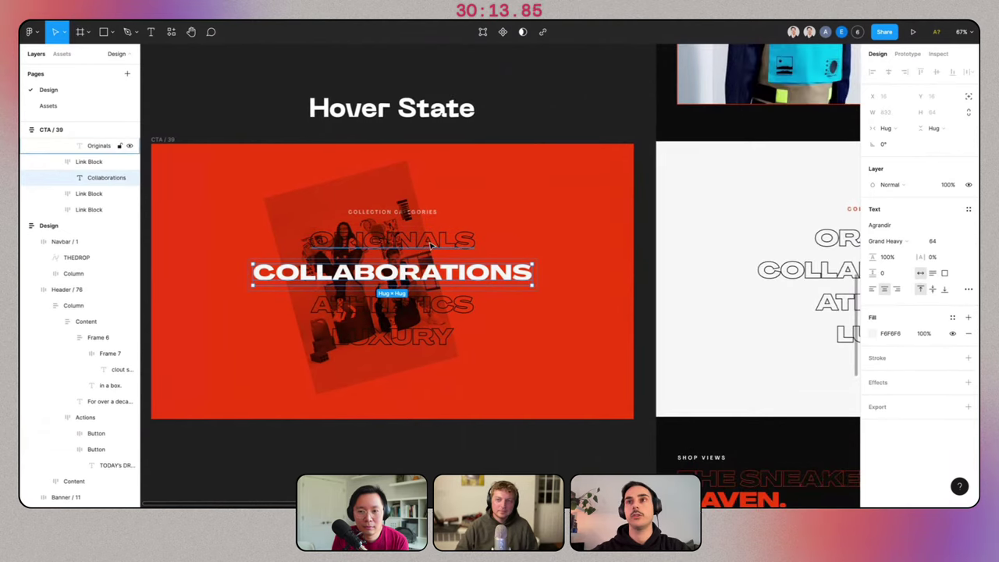
pyautogui.scroll(-2, 433, 246)
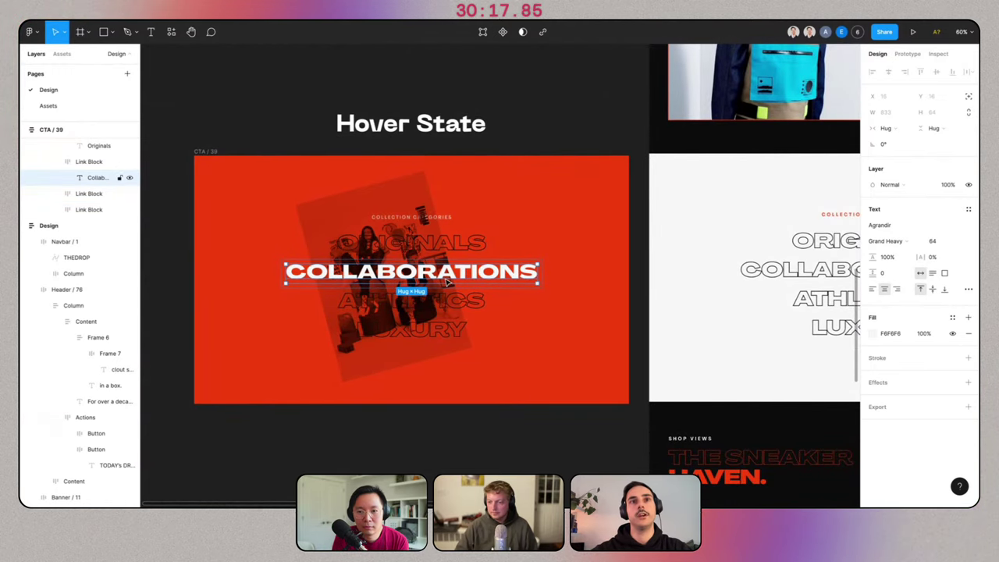
pyautogui.click(610, 175)
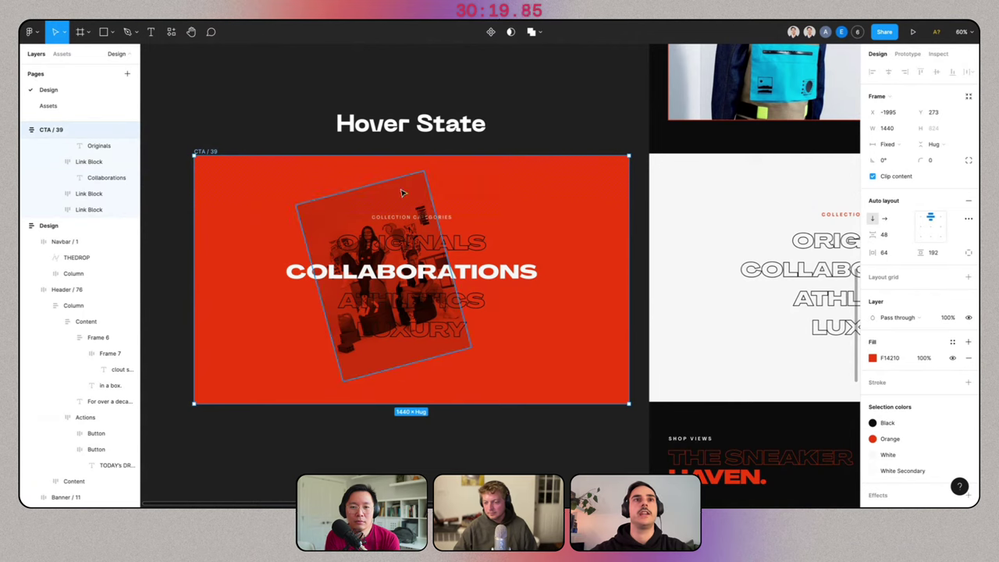
pyautogui.click(393, 203)
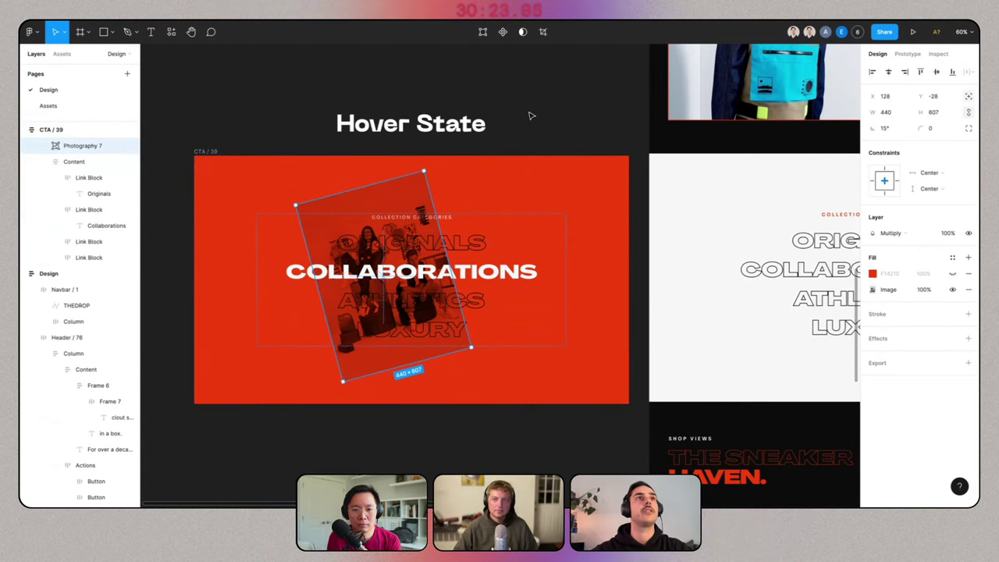
pyautogui.hotkey('alt', 'Tab')
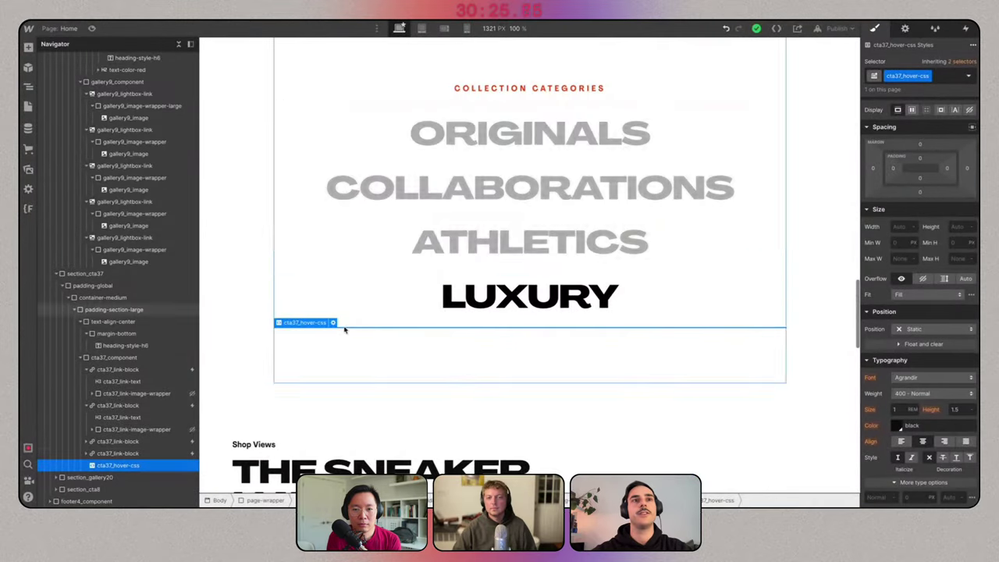
# Copy the three text-style-outline-red outline lines from the Global Styles embed code.
pyautogui.scroll(15, 125, 135)
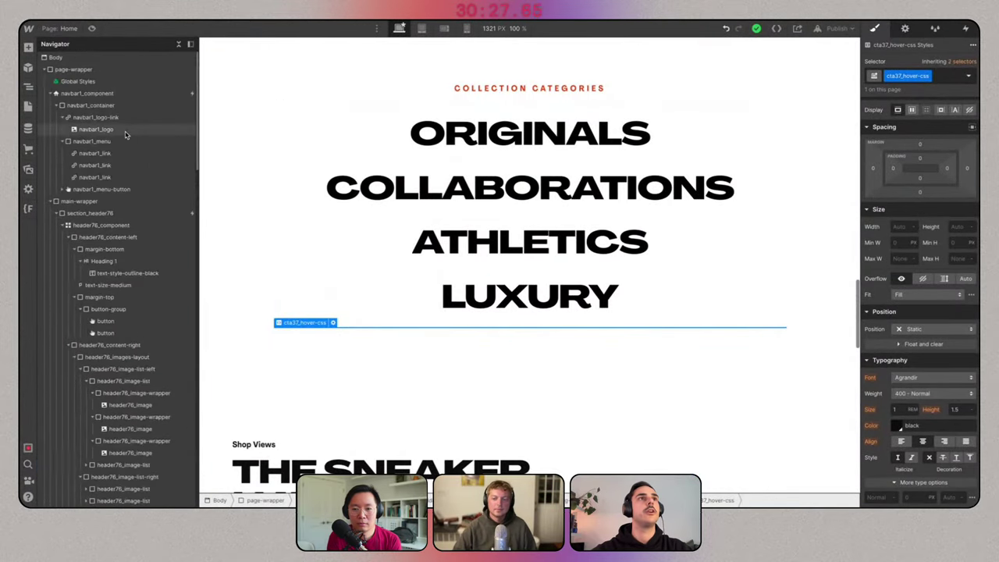
pyautogui.click(117, 81)
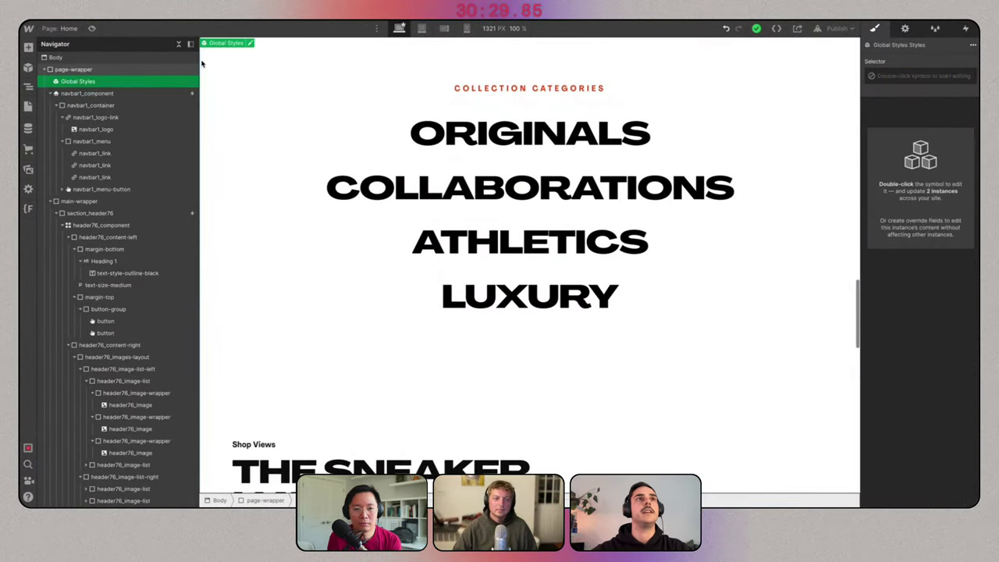
pyautogui.click(250, 44)
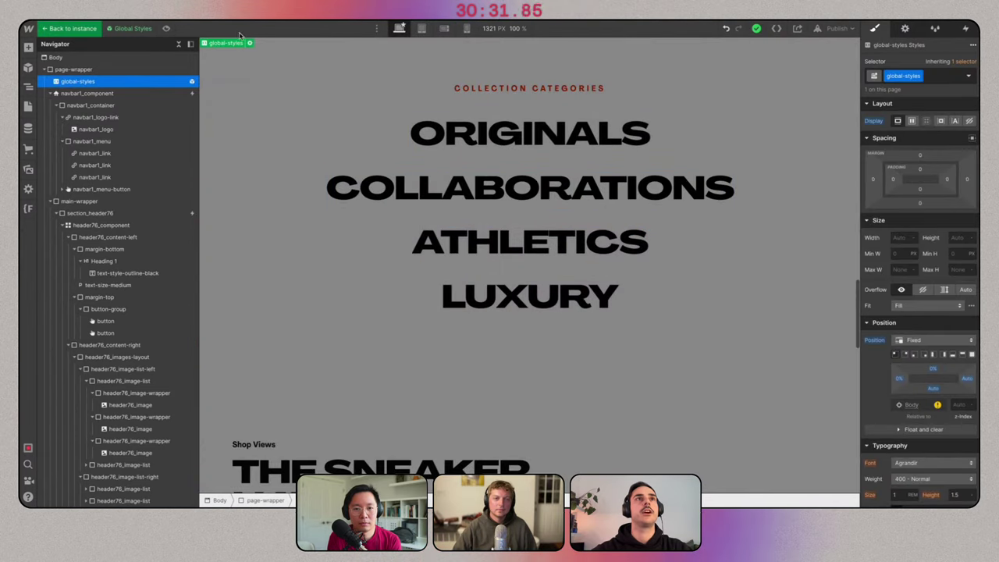
pyautogui.click(250, 43)
pyautogui.scroll(-10, 473, 228)
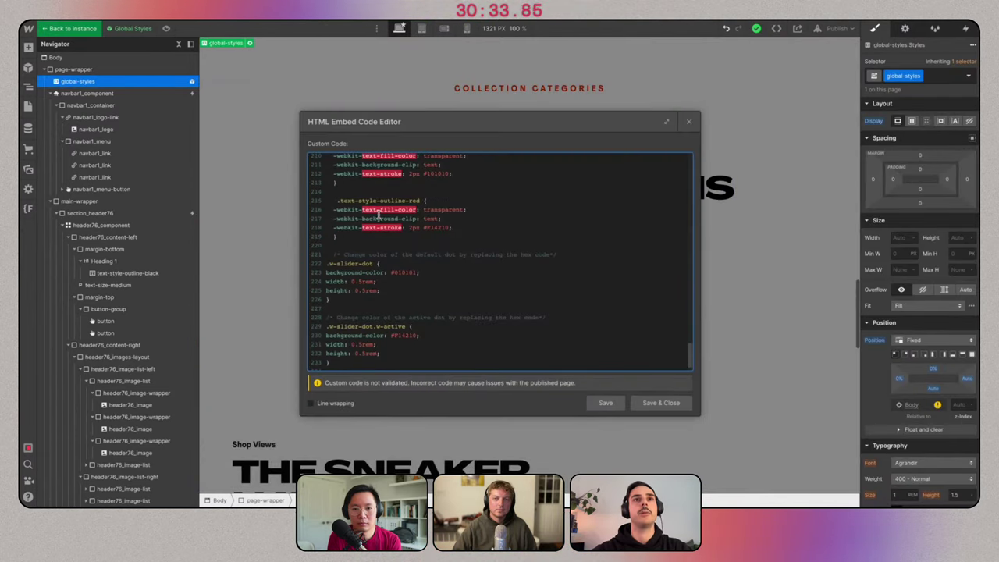
pyautogui.moveTo(473, 229); pyautogui.dragTo(334, 200)
pyautogui.moveTo(454, 228); pyautogui.dragTo(330, 209)
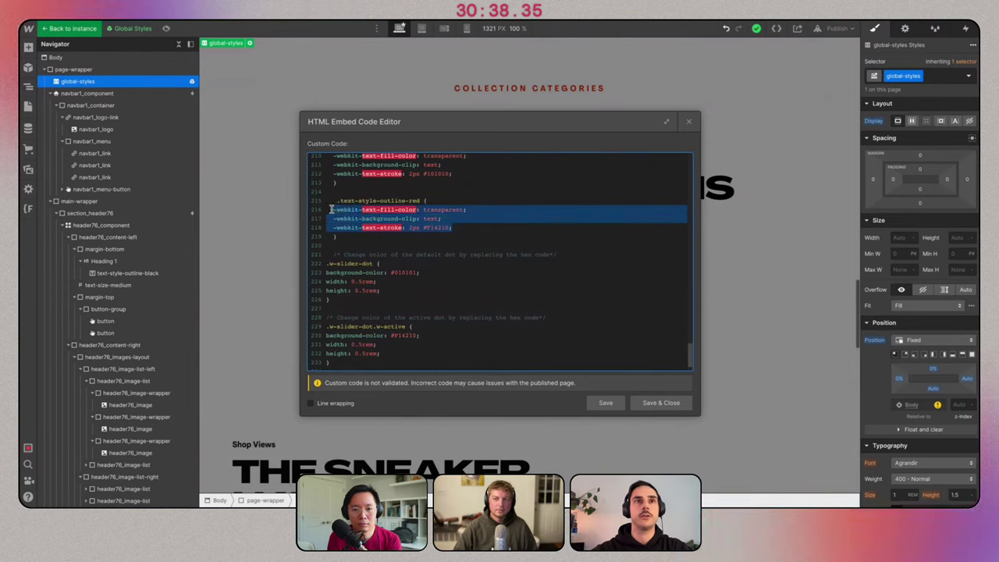
pyautogui.click(650, 400)
# Open the cta37_hover-css embed code for editing.
pyautogui.click(546, 295)
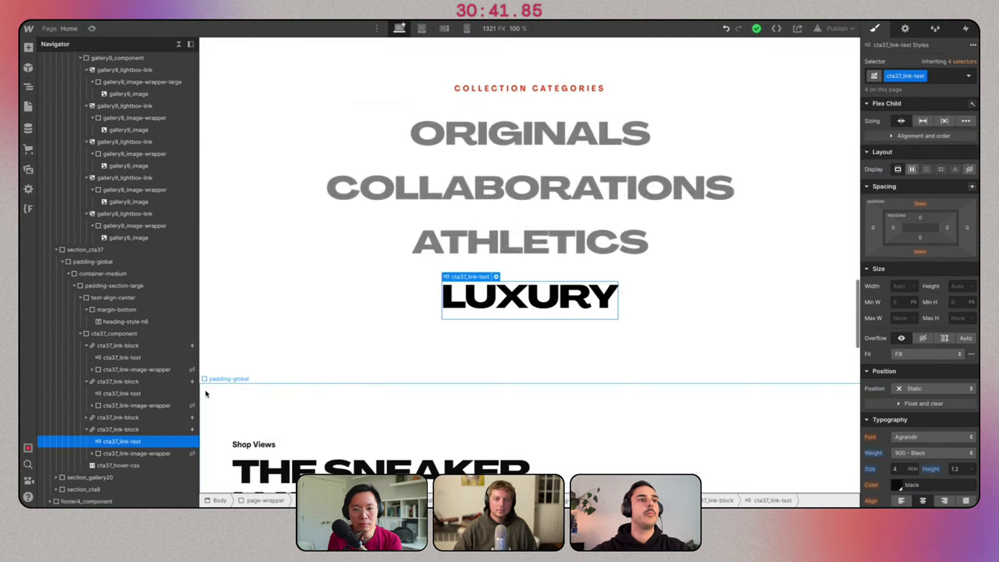
pyautogui.click(334, 325)
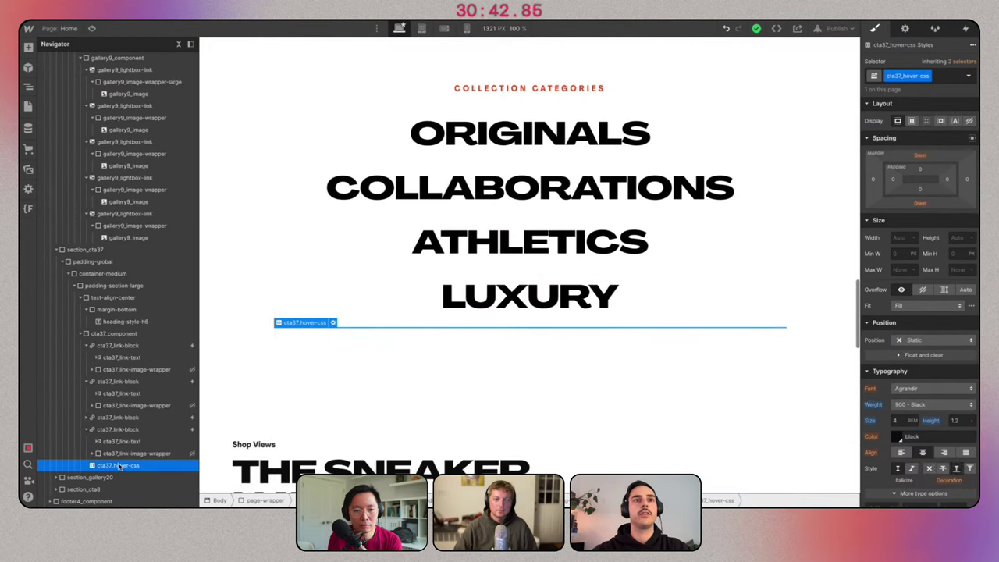
pyautogui.click(333, 323)
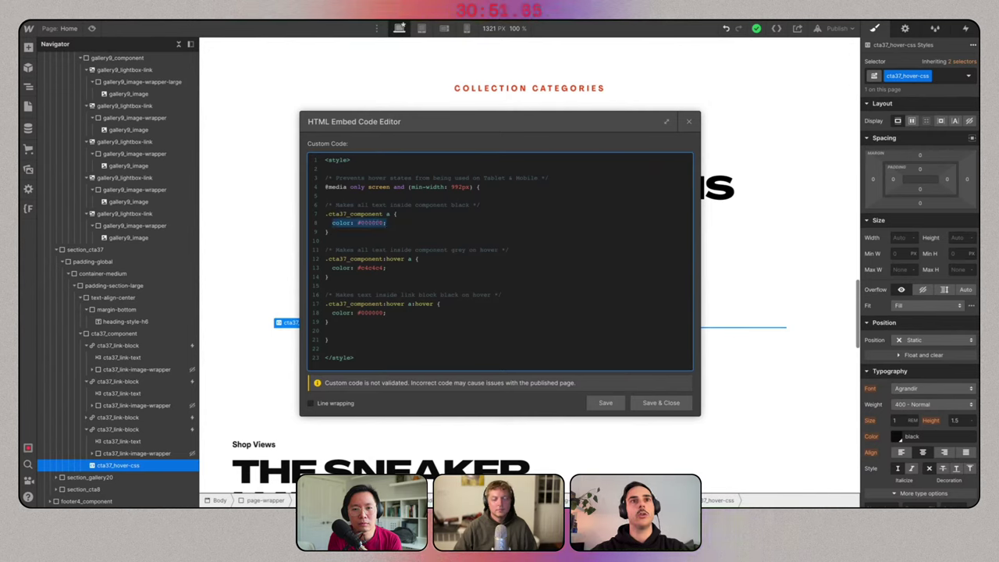
# Replace the black link colour rule with the pasted outline declarations and save.
pyautogui.write('-webkit-text-fill-color: transparent; -webkit-background-clip: text; -webkit-text-stroke: 2px #f3421b;')
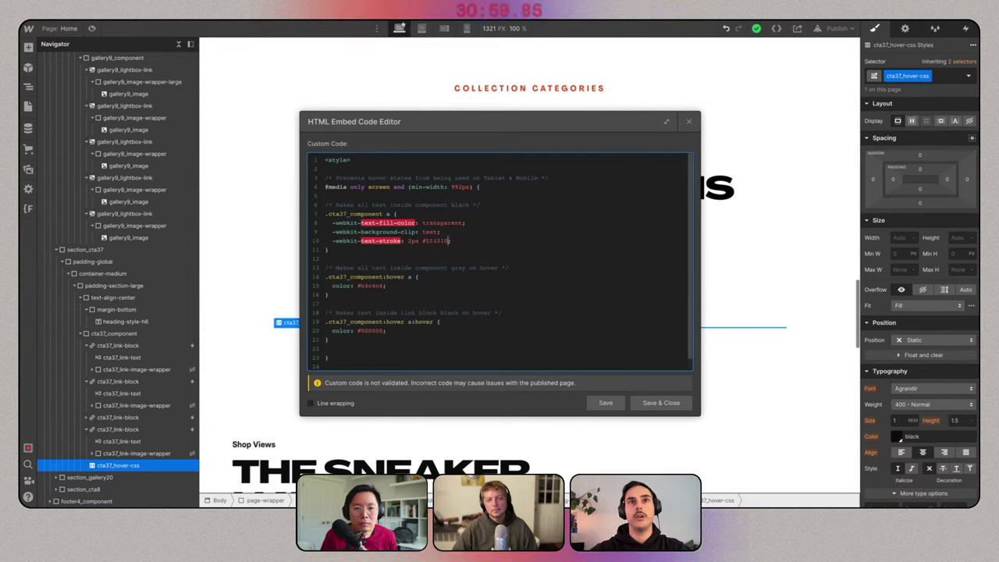
pyautogui.moveTo(447, 241); pyautogui.dragTo(333, 224)
pyautogui.click(675, 403)
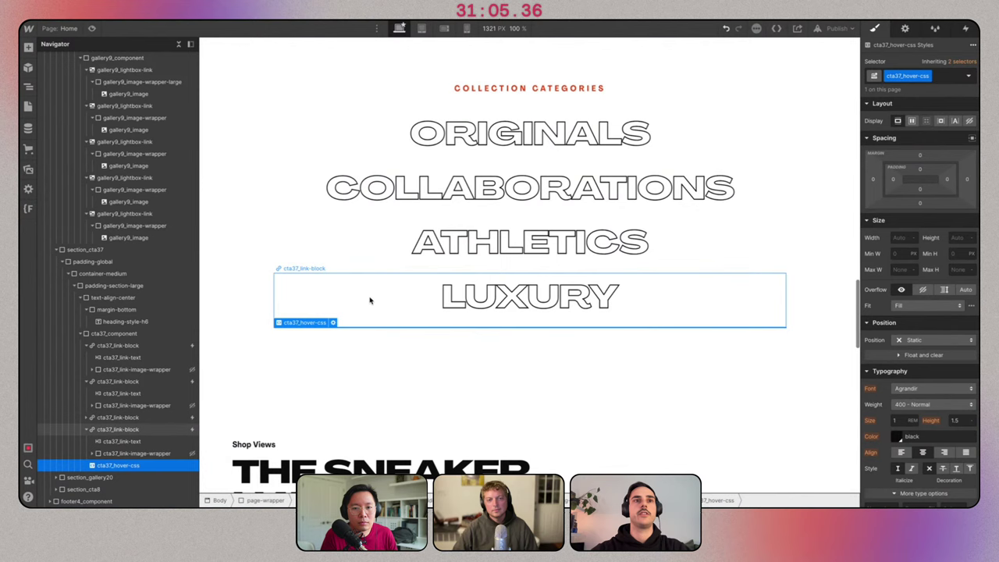
# Paste the outline lines into both hover rules, with #FFFFFF fill and 0px stroke on link hover.
pyautogui.doubleClick(334, 326)
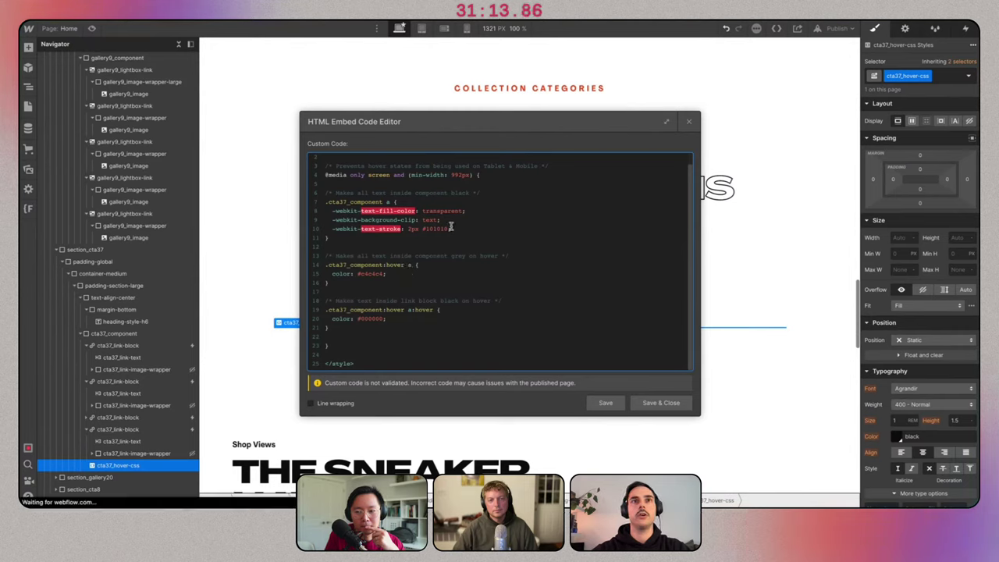
pyautogui.moveTo(452, 228); pyautogui.dragTo(322, 212)
pyautogui.hotkey('ctrl', 'c')
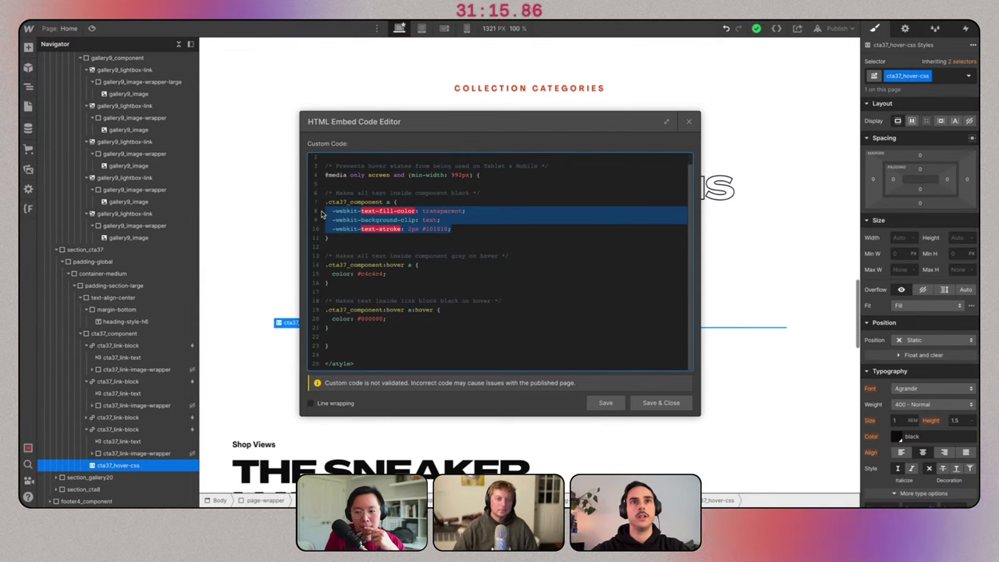
pyautogui.moveTo(386, 275); pyautogui.dragTo(320, 277)
pyautogui.hotkey('ctrl', 'v')
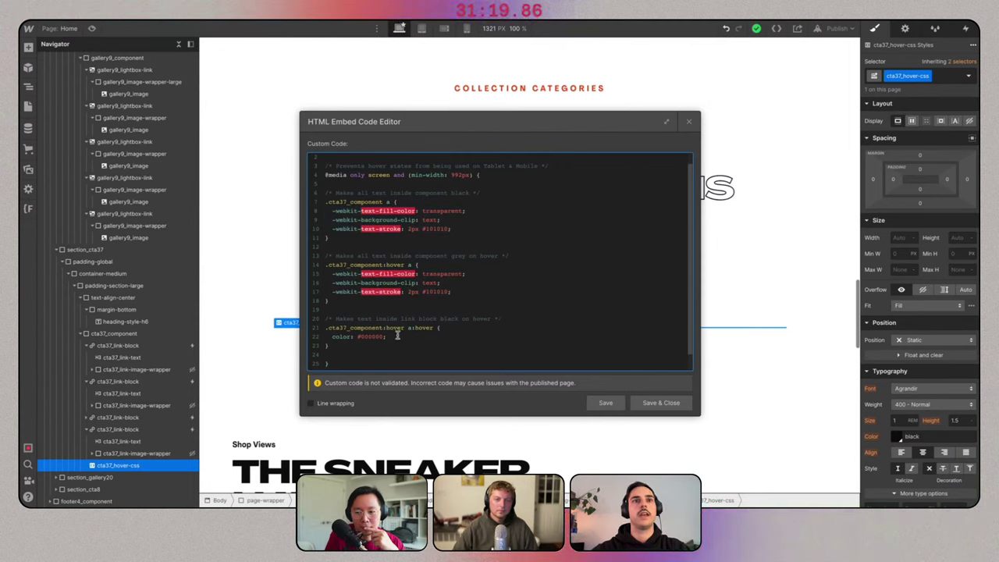
pyautogui.scroll(-2, 397, 334)
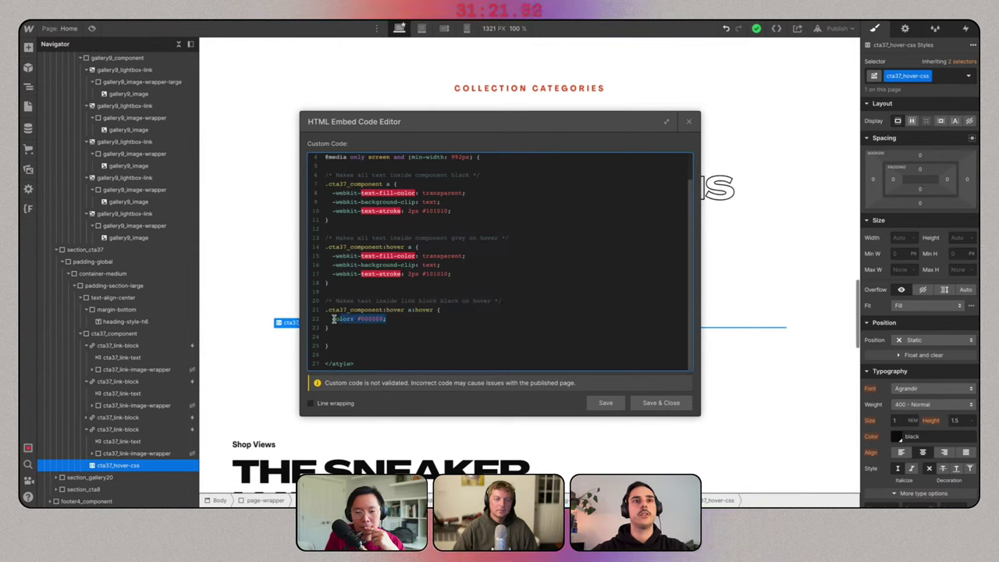
pyautogui.hotkey('ctrl', 'v')
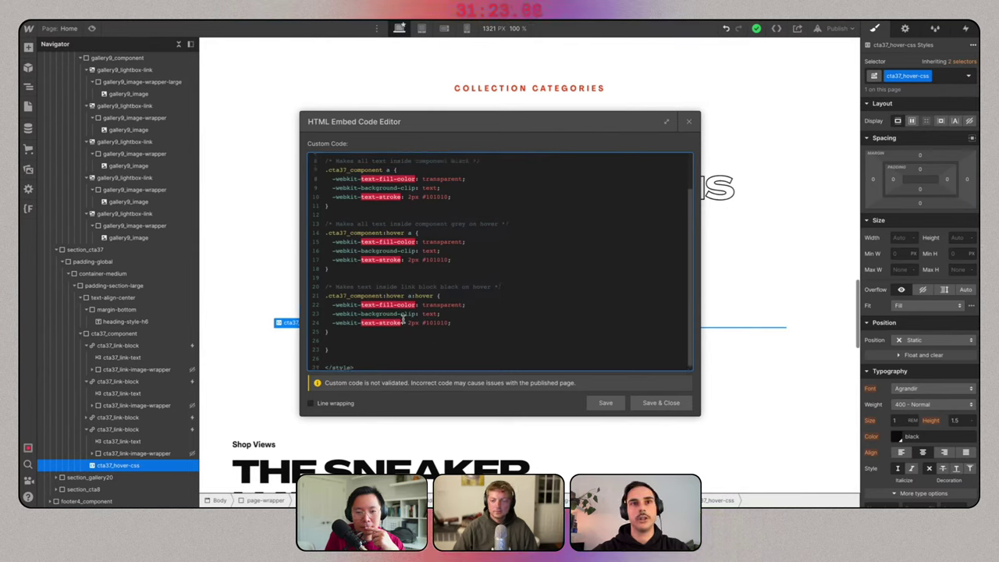
pyautogui.scroll(-2, 390, 321)
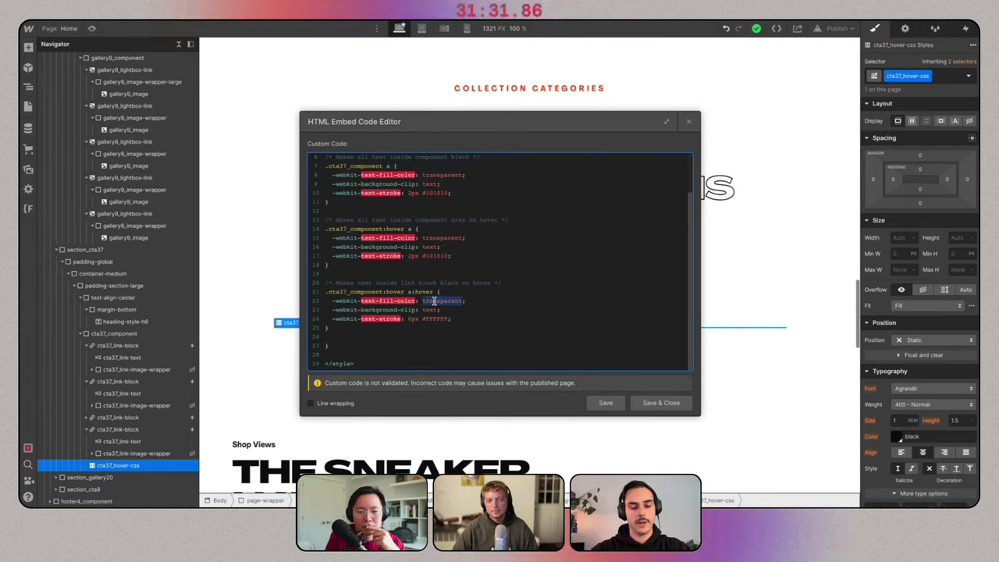
pyautogui.write('#')
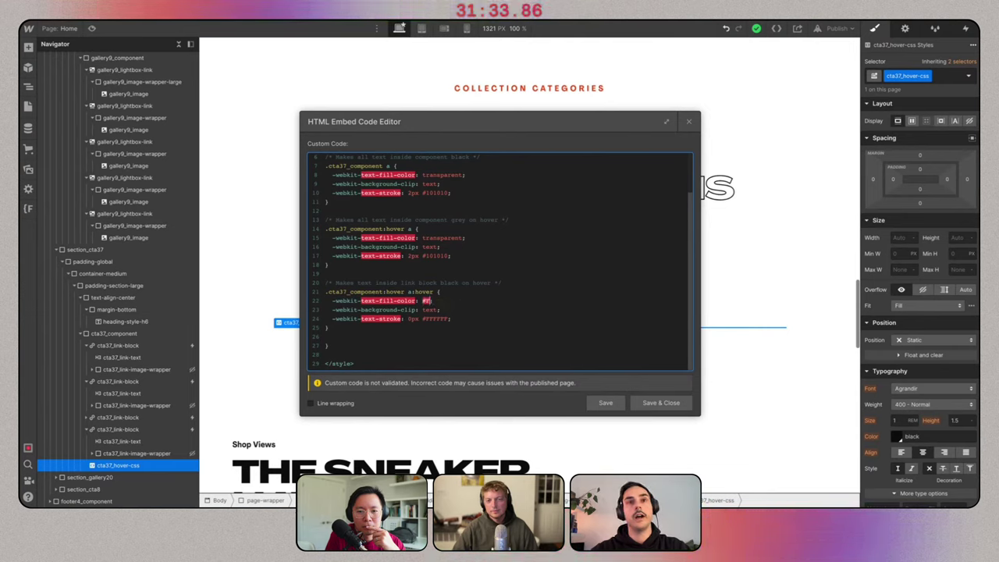
pyautogui.write('FFFFFF;')
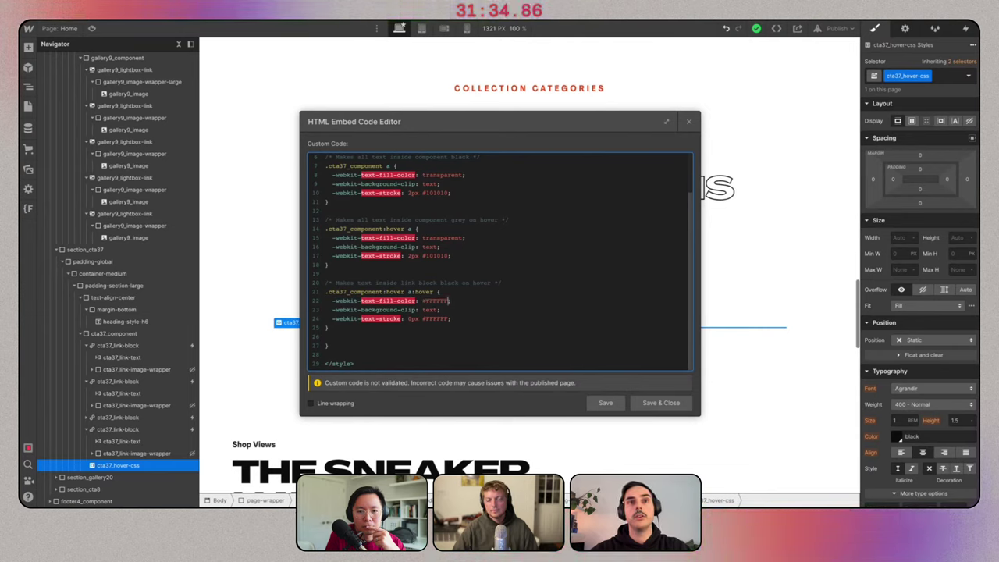
pyautogui.click(684, 403)
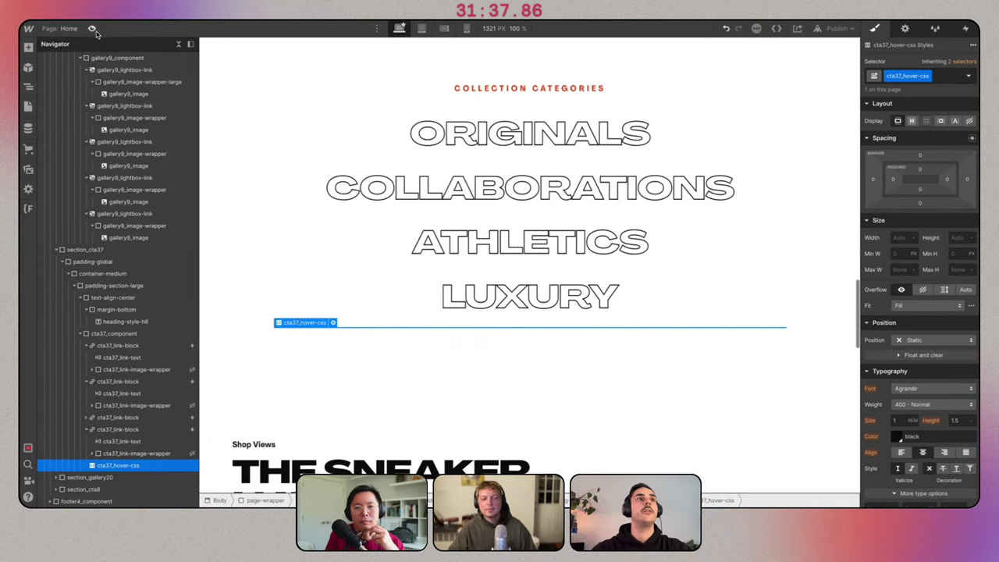
# Preview the page to test the white hover fill, then reselect section_cta37.
pyautogui.click(92, 28)
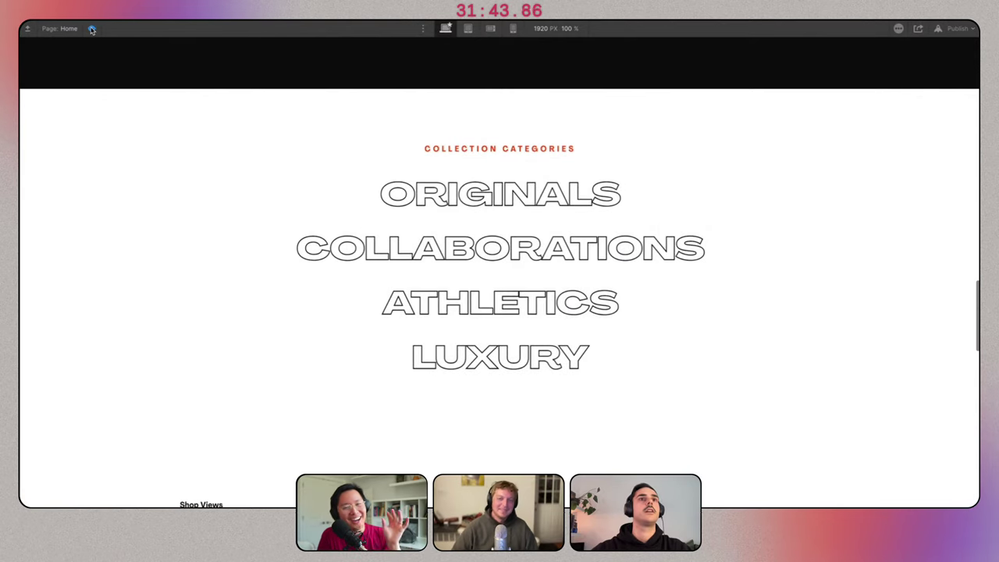
pyautogui.press('super+shift+p')
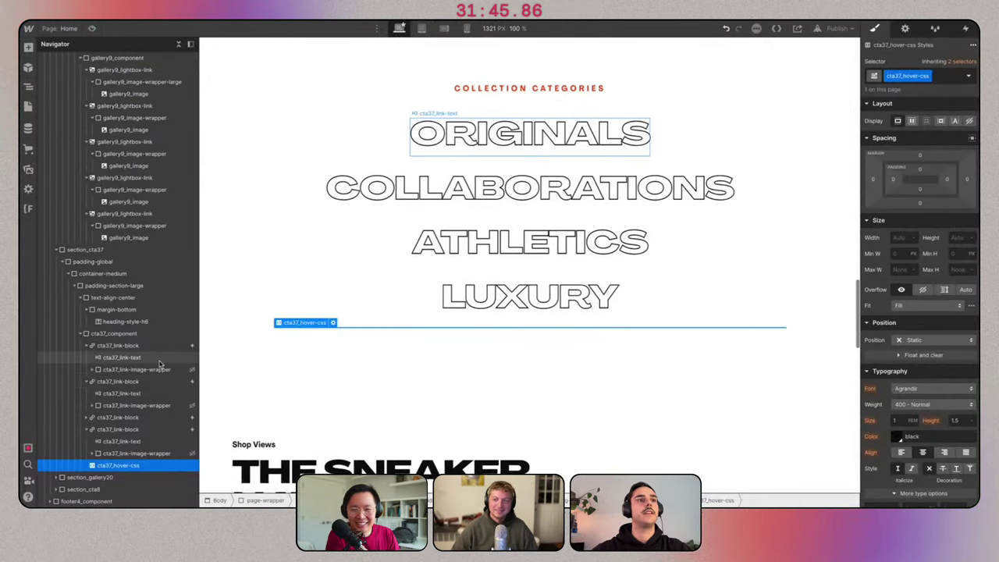
pyautogui.click(68, 261)
pyautogui.click(95, 252)
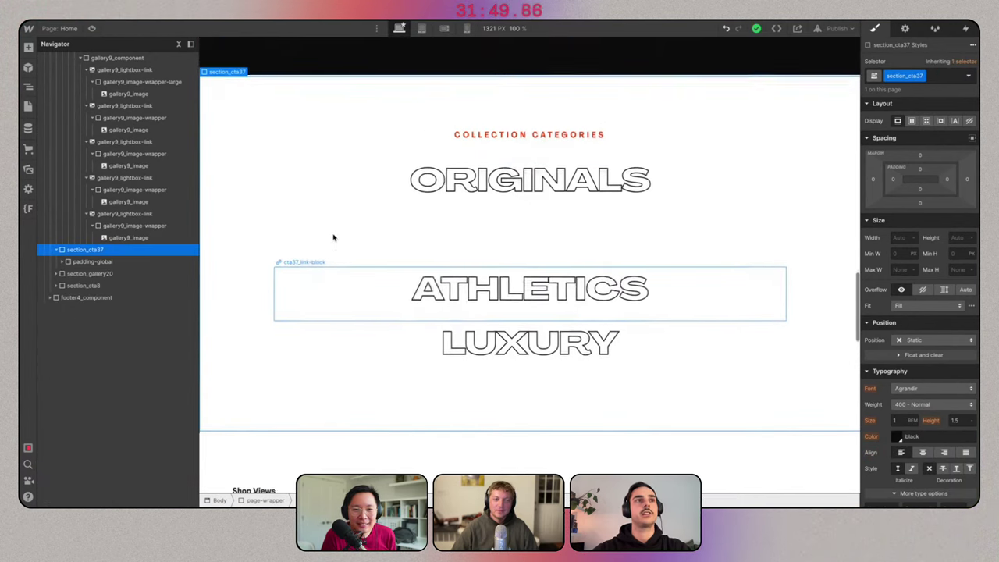
# Add a Div Block to the section with the class cta37_background.
pyautogui.press('super+k')
pyautogui.write('div')
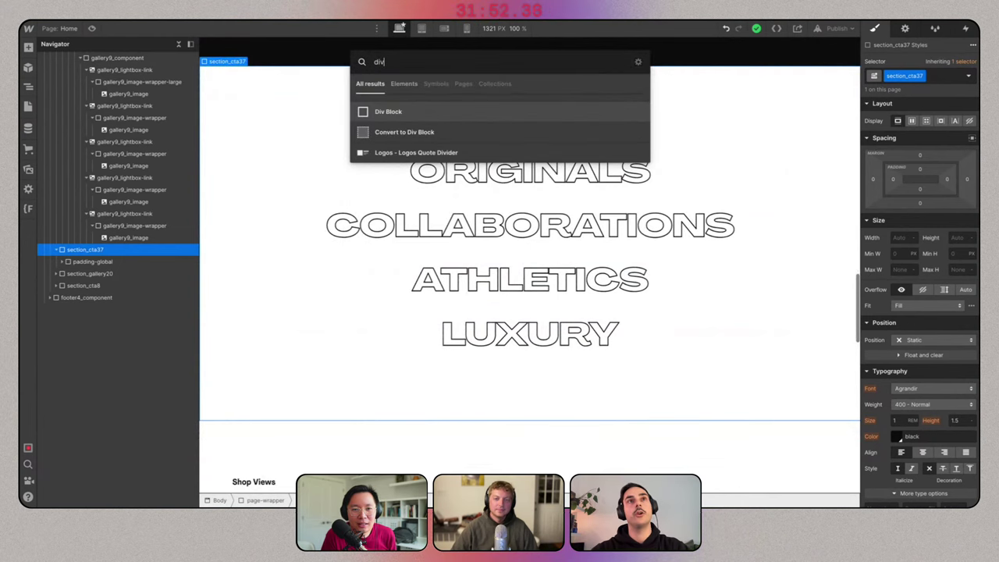
pyautogui.press('Return')
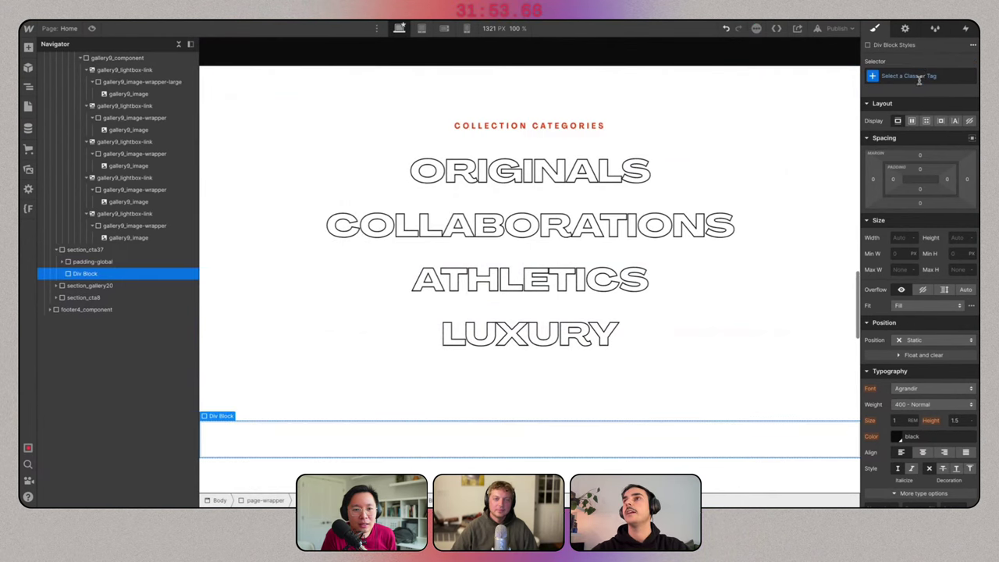
pyautogui.click(914, 76)
pyautogui.write('cta37_ba')
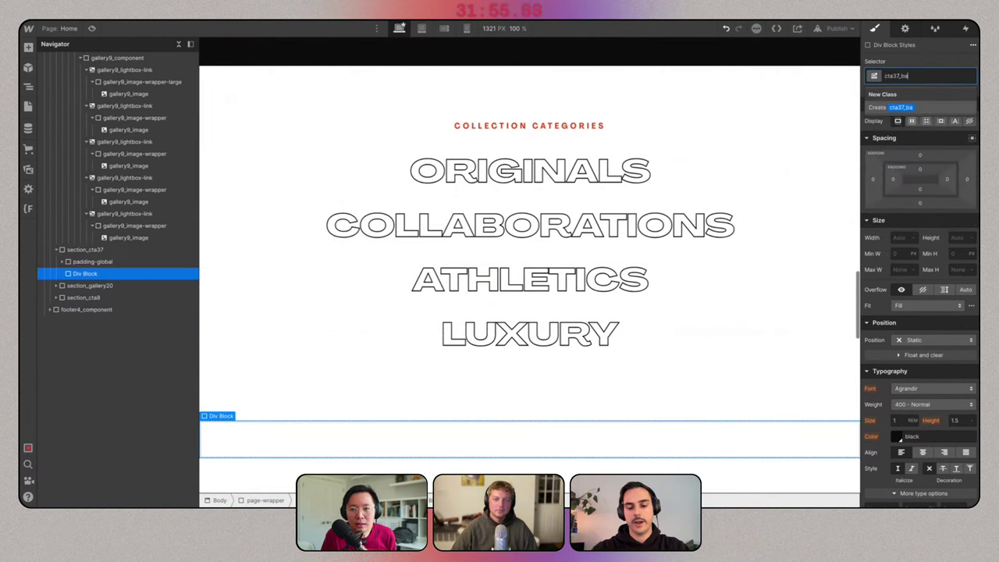
pyautogui.write('ckground')
pyautogui.press('Return')
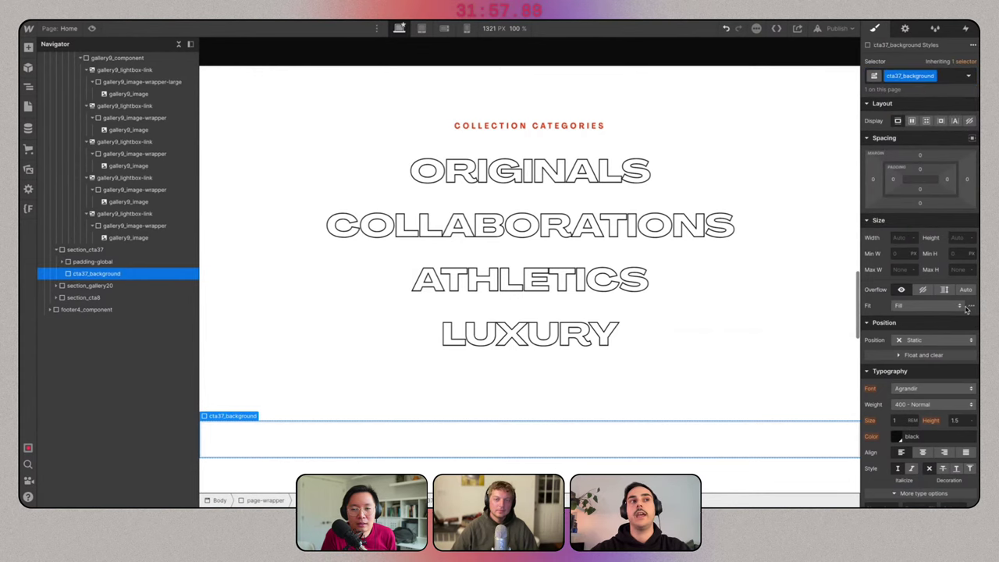
# Make section_cta37 Relative and cta37_background Absolute, stretched to fill the section.
pyautogui.click(118, 249)
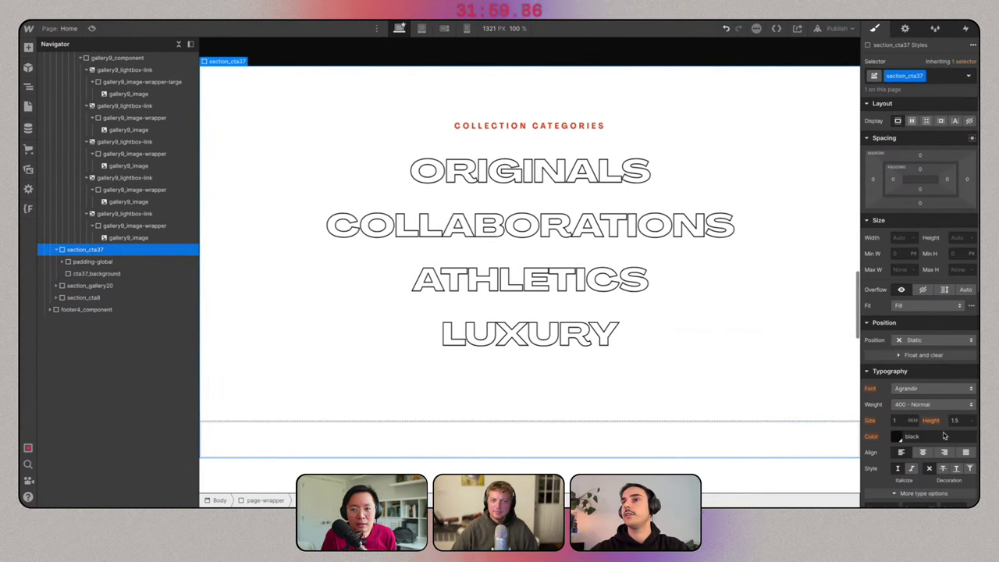
pyautogui.click(932, 345)
pyautogui.click(929, 355)
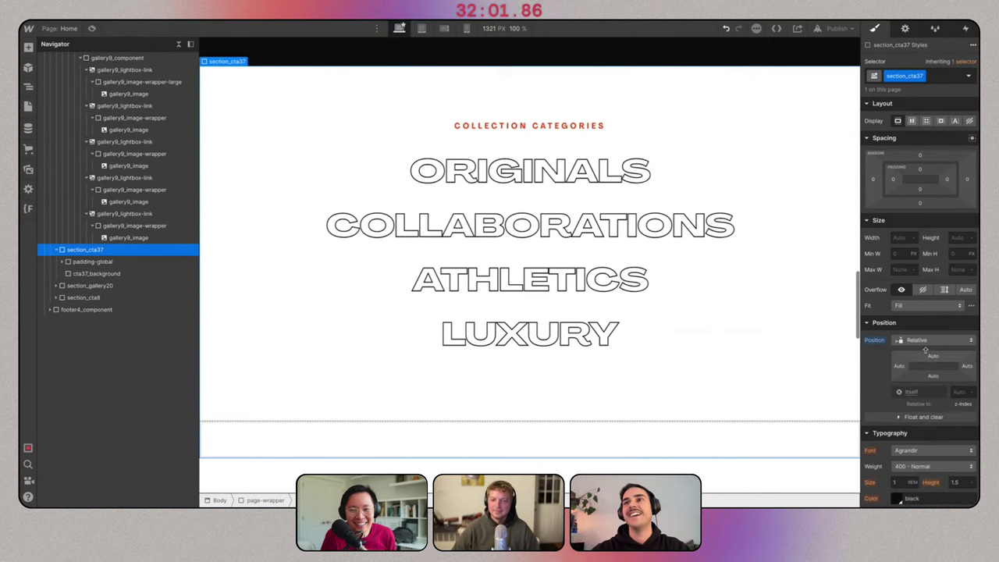
pyautogui.click(126, 273)
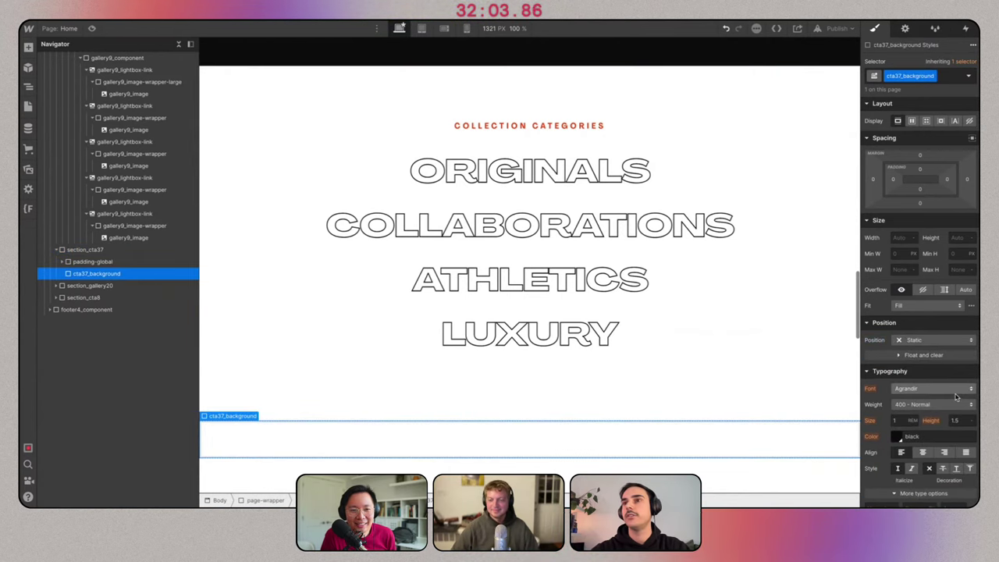
pyautogui.click(932, 344)
pyautogui.click(932, 369)
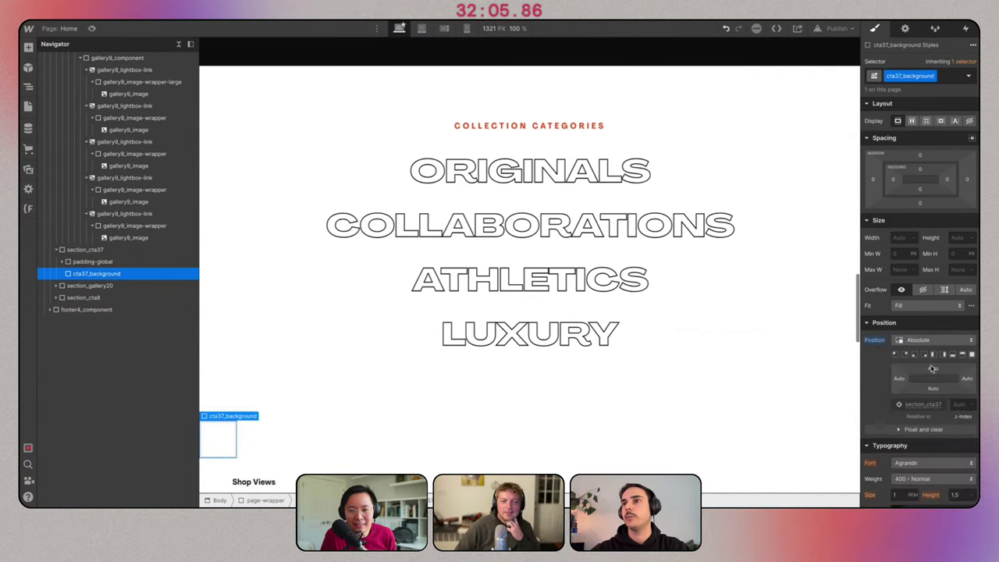
pyautogui.click(972, 355)
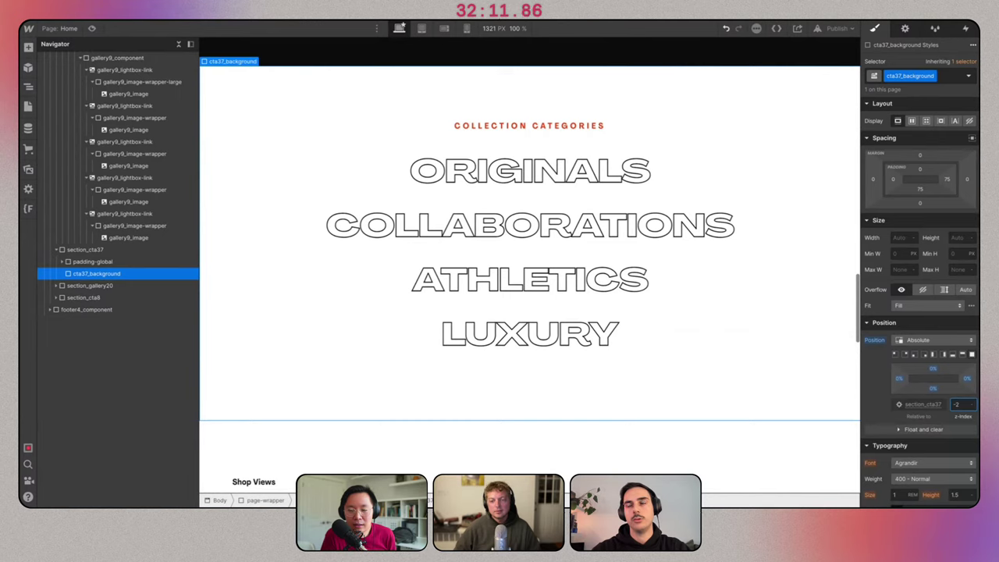
# Give cta37_background z-index -2 and preview the result.
pyautogui.write('-2')
pyautogui.press('Return')
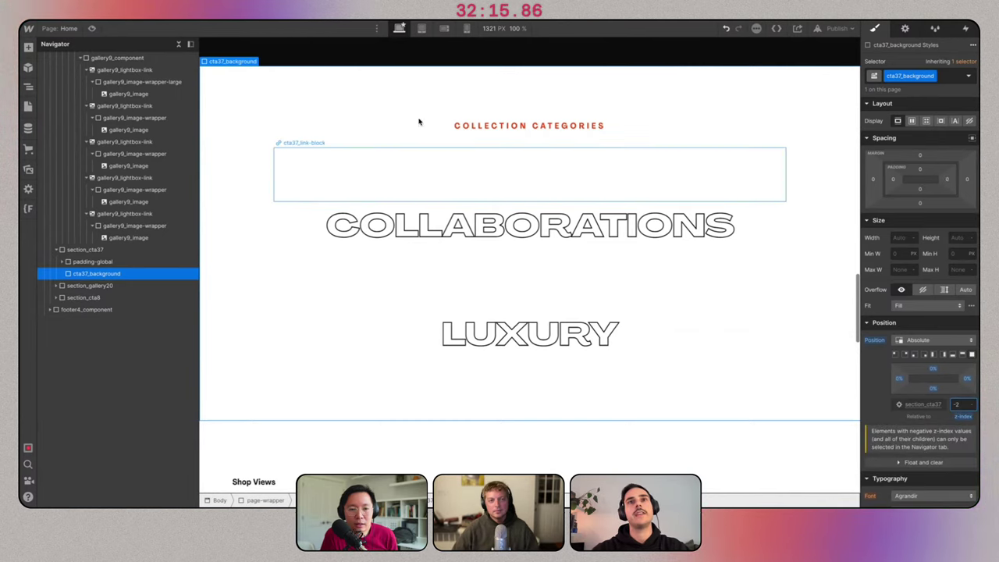
pyautogui.press('super+shift+p')
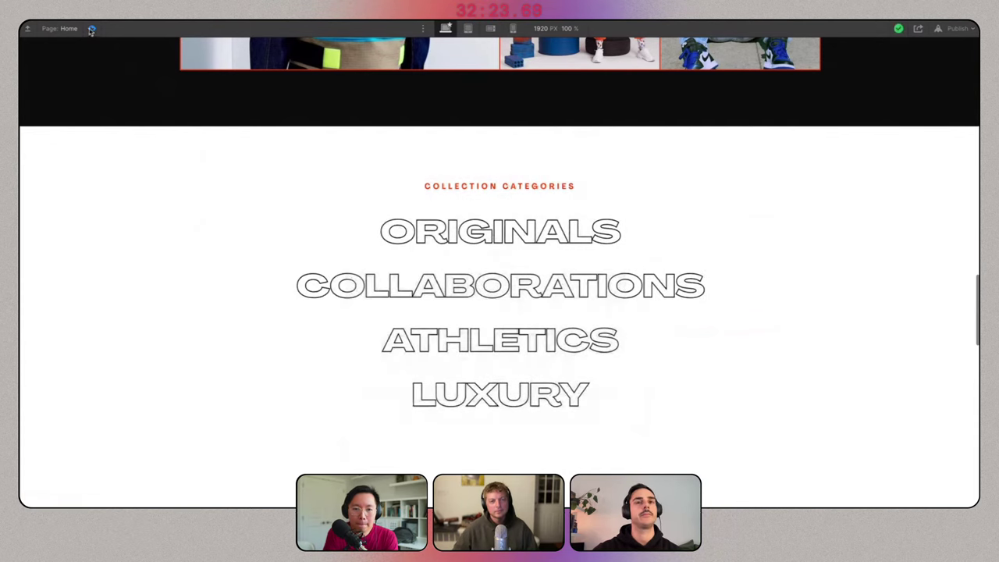
pyautogui.press('Escape')
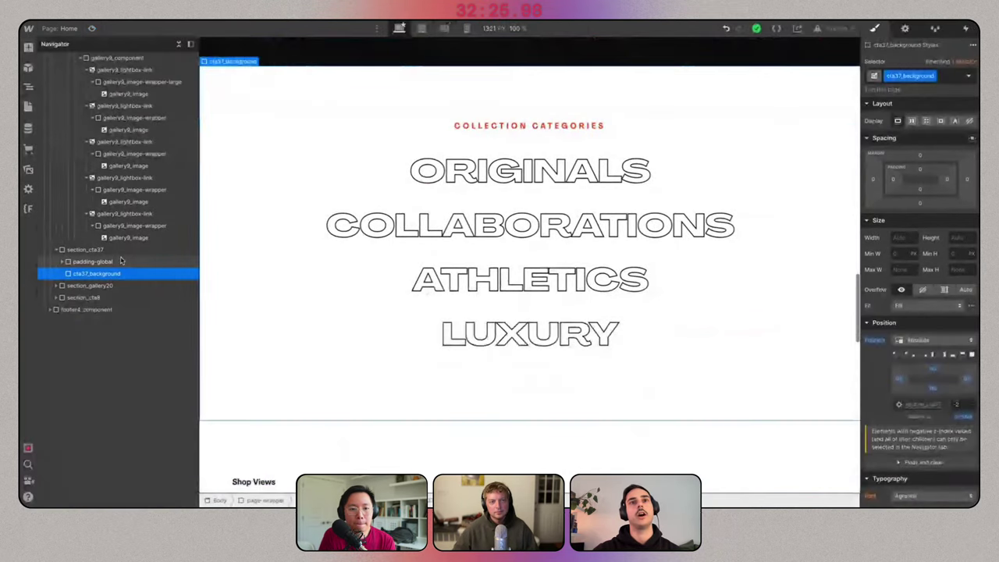
# Give cta37_component a Mouse hover trigger that starts a new animation, naming it 'Backg…'.
pyautogui.click(379, 305)
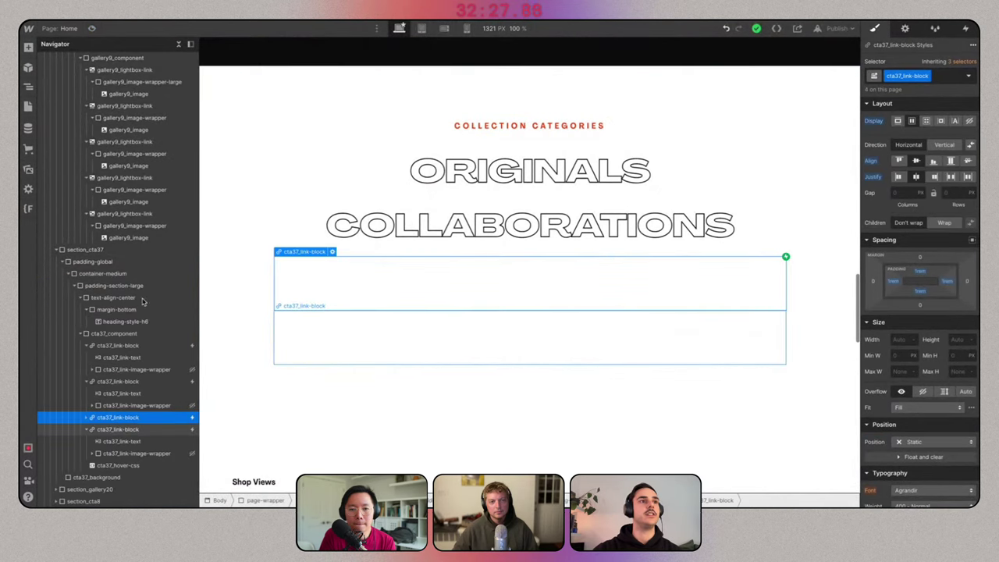
pyautogui.click(141, 335)
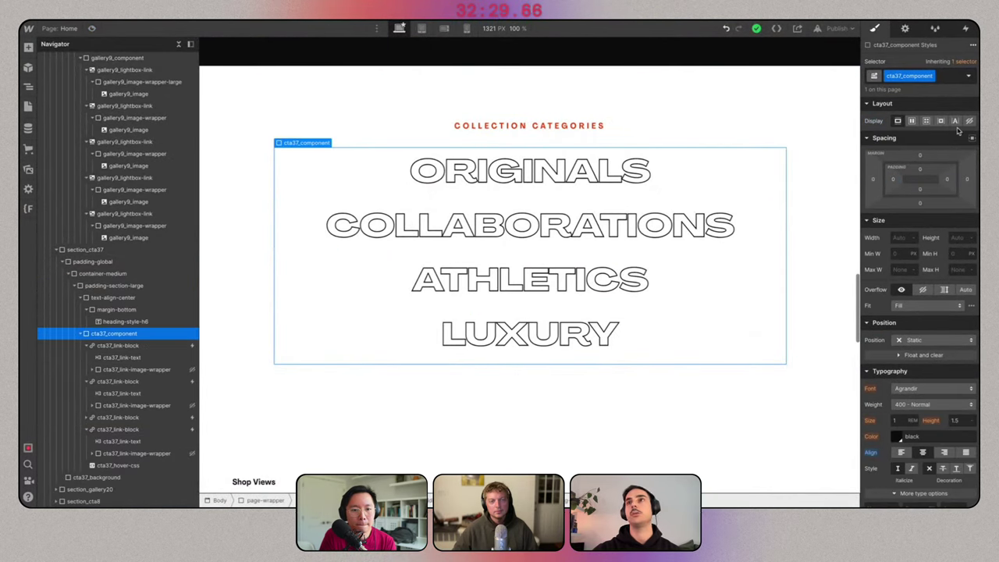
pyautogui.click(965, 28)
pyautogui.click(973, 60)
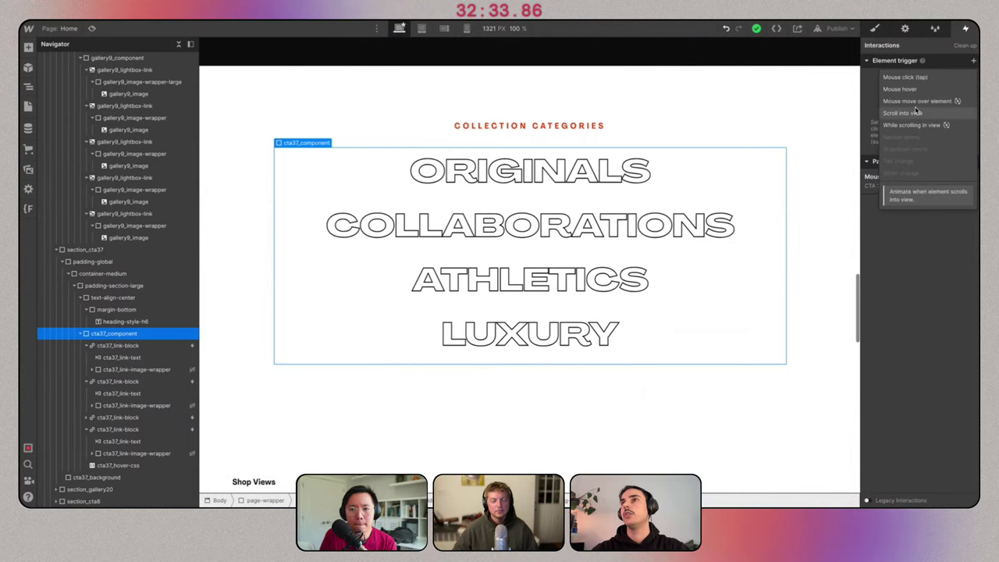
pyautogui.click(914, 93)
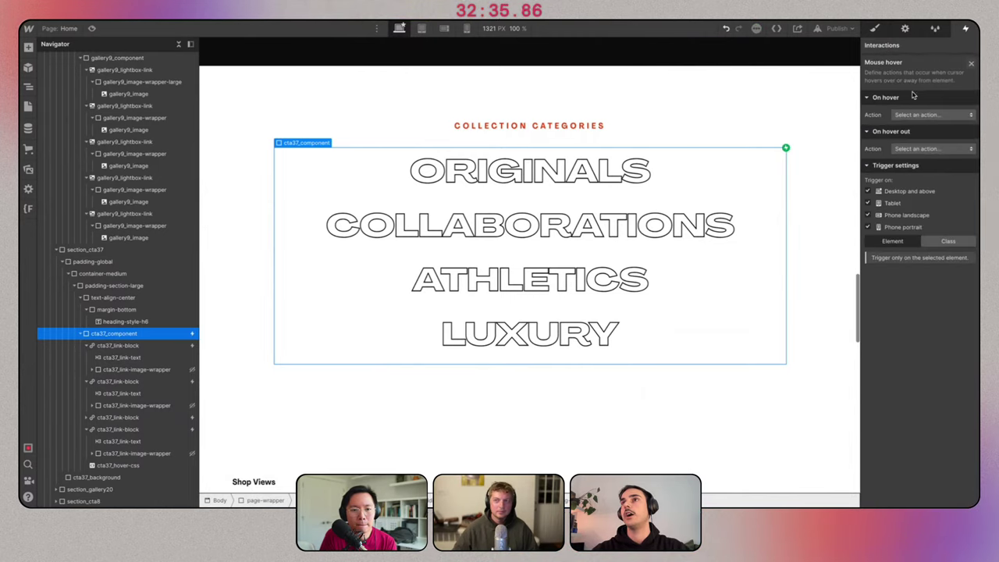
pyautogui.click(917, 115)
pyautogui.click(917, 139)
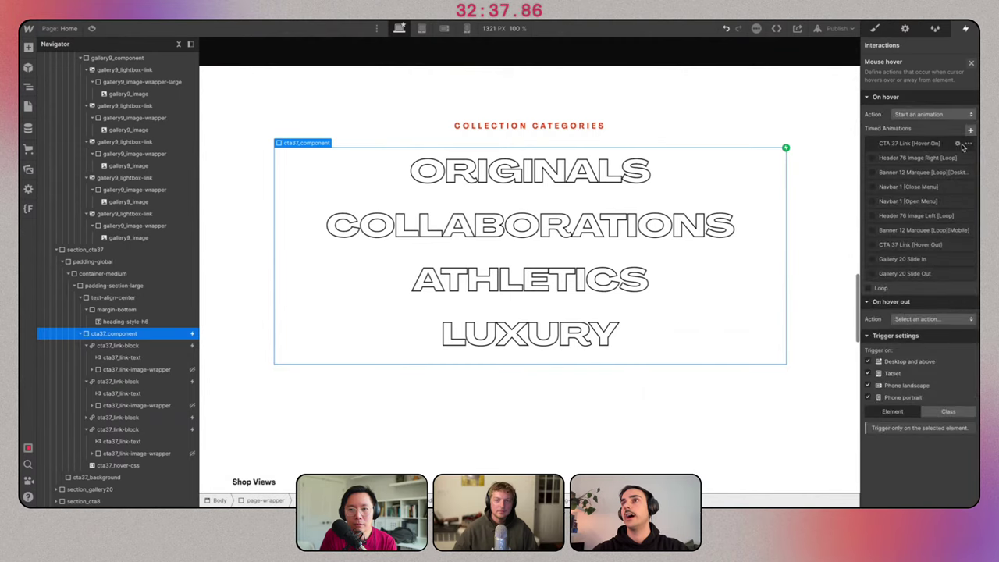
pyautogui.click(970, 130)
pyautogui.write('Background Cha')
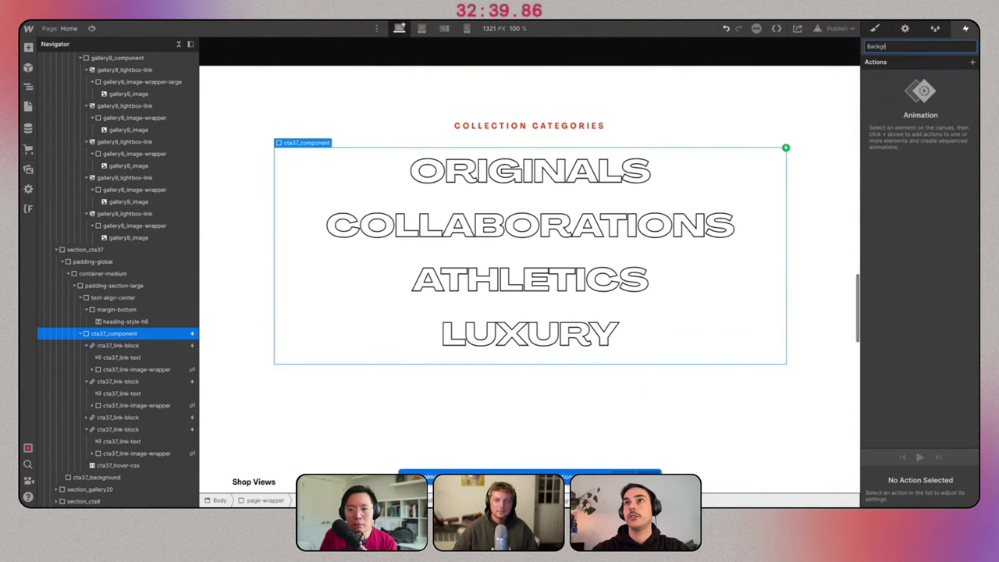
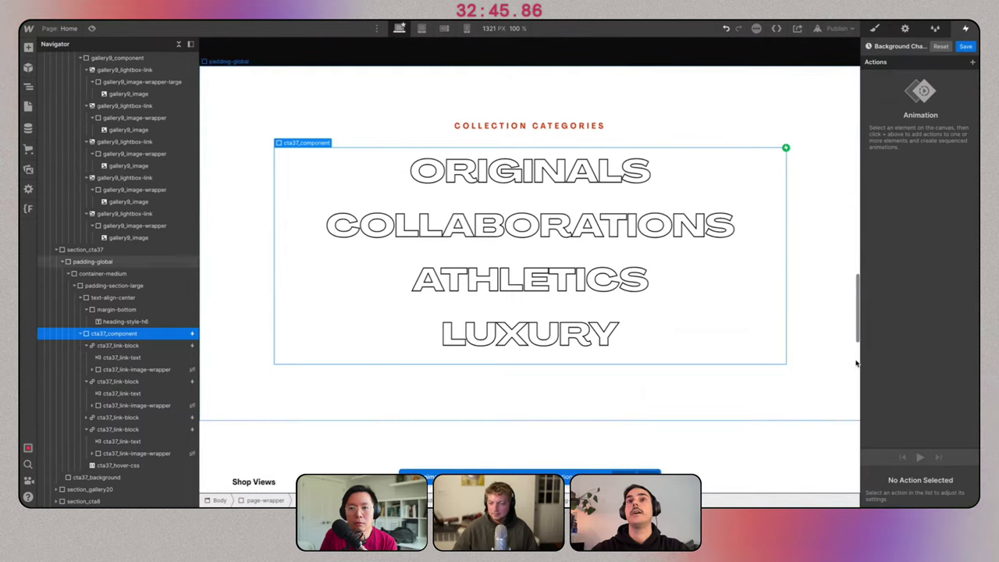
# Add an Opacity action on cta37_background as the initial state at 0.
pyautogui.click(85, 477)
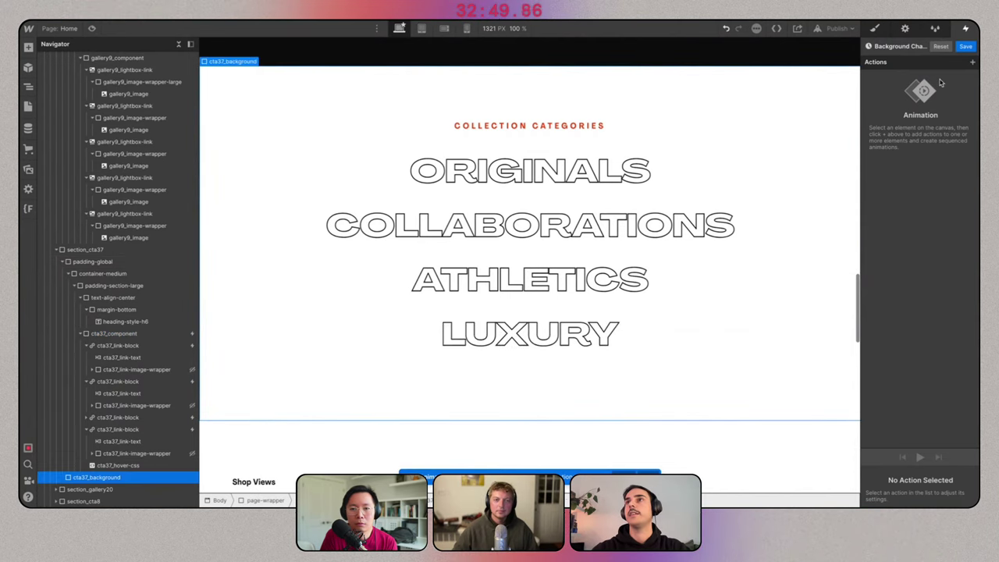
pyautogui.click(972, 62)
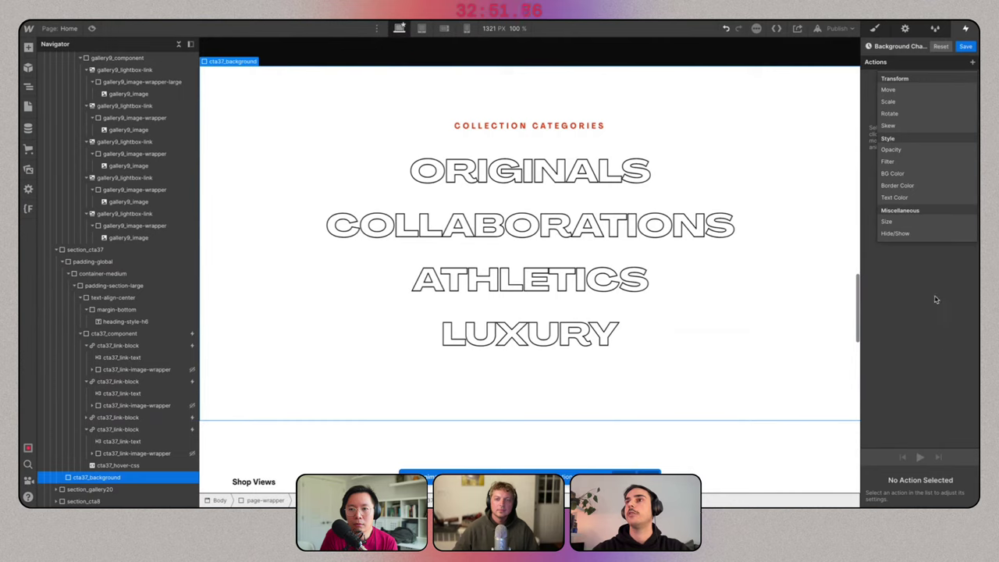
pyautogui.click(907, 149)
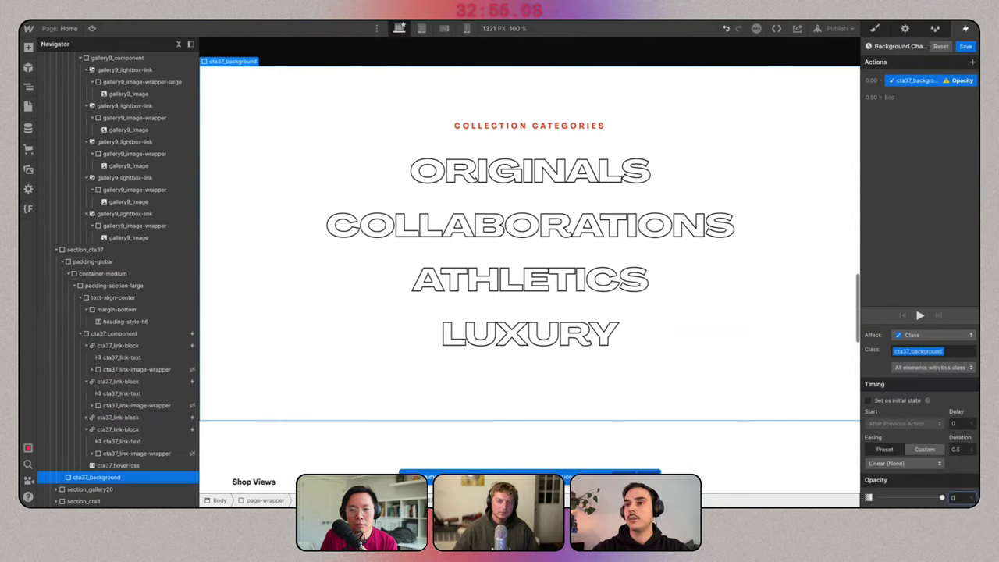
pyautogui.click(897, 401)
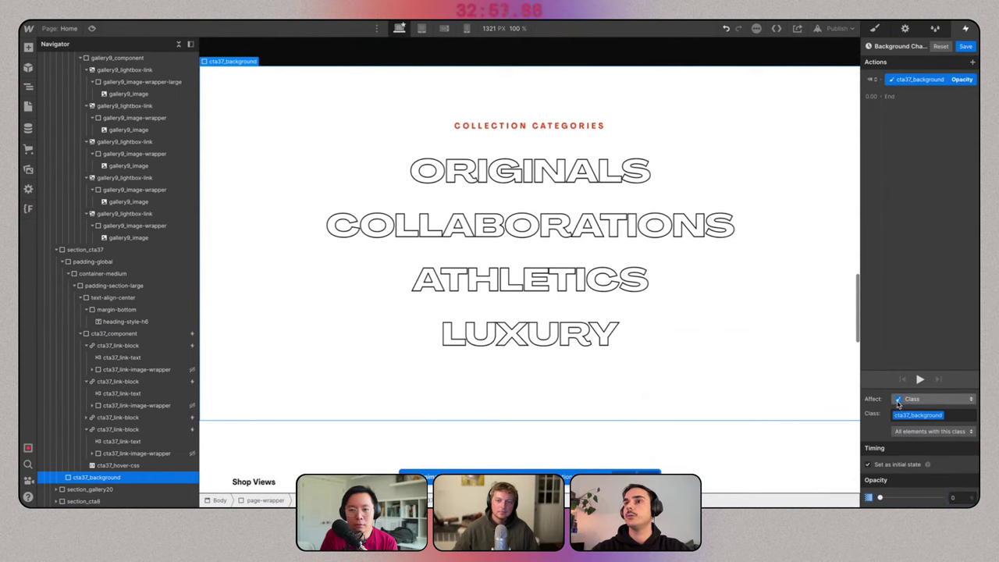
# Duplicate the opacity action, set the copy to 100, and start editing its duration.
pyautogui.rightClick(936, 84)
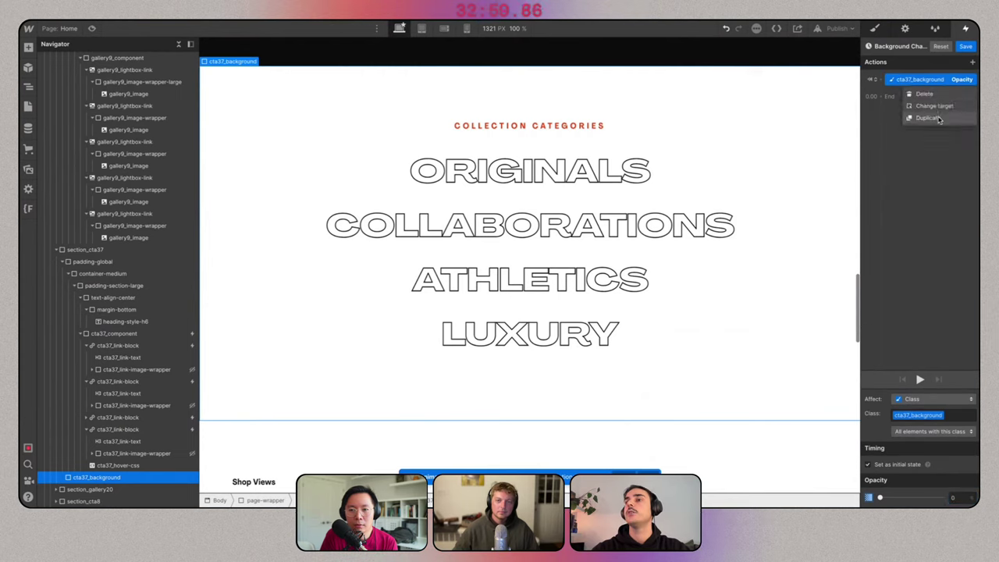
pyautogui.click(929, 117)
pyautogui.click(943, 497)
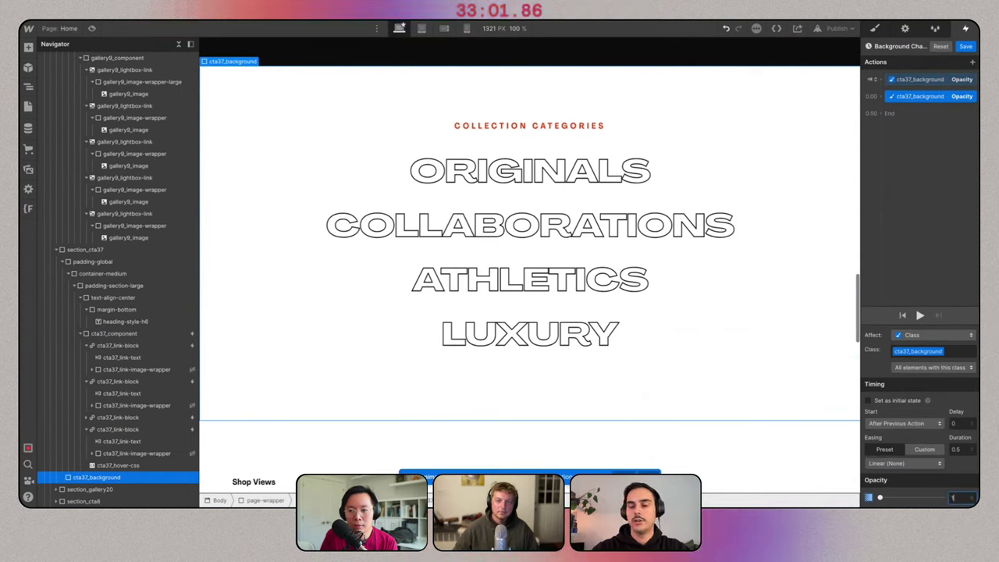
pyautogui.click(960, 450)
# Finish the hover-in with a 0.3 s duration, save, and make hover out start an animation.
pyautogui.write('0.3')
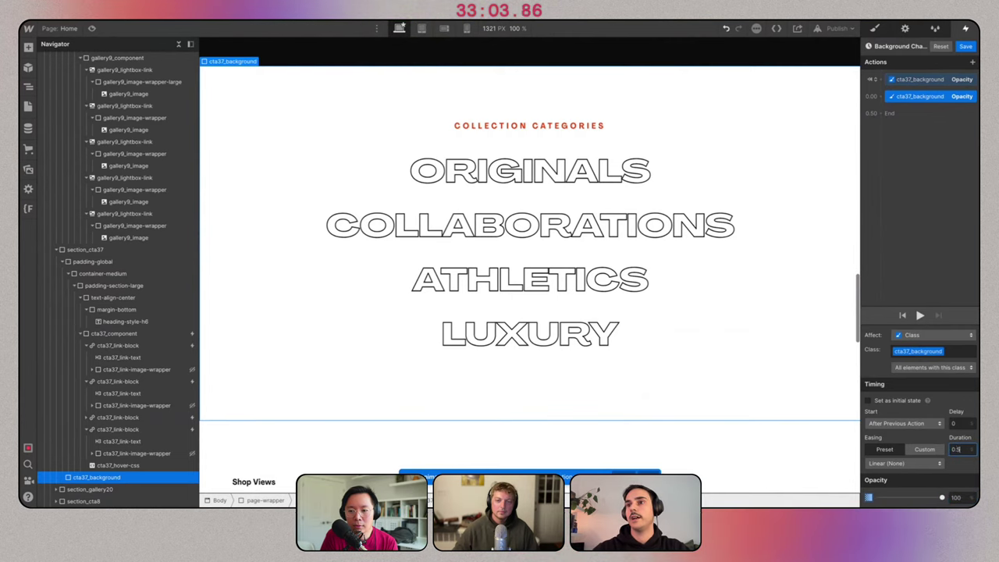
pyautogui.click(965, 47)
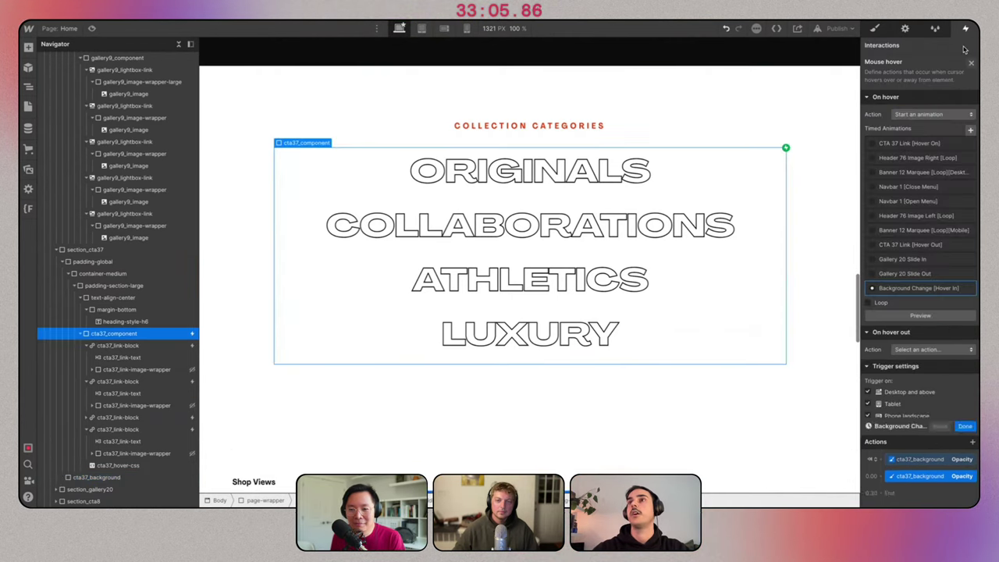
pyautogui.click(935, 349)
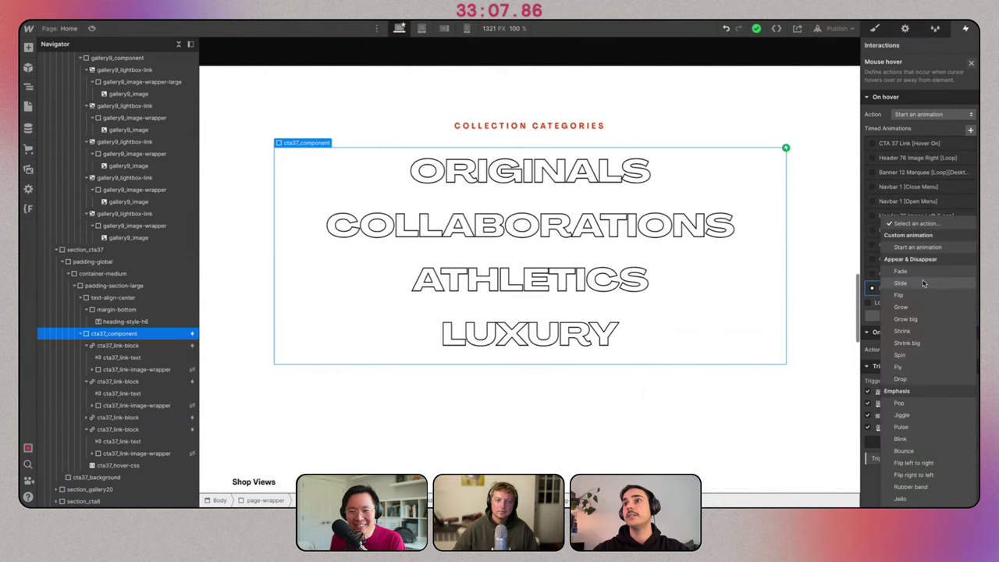
pyautogui.click(925, 247)
pyautogui.scroll(-2, 943, 367)
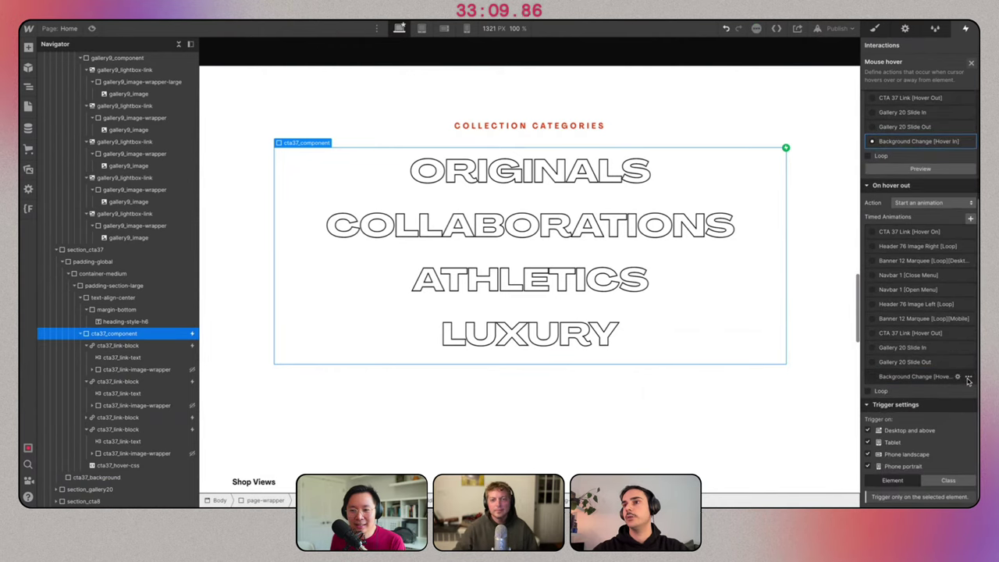
# Duplicate Background Change [Hover In] and rename the copy Background Change [Hover Out].
pyautogui.click(967, 377)
pyautogui.click(949, 416)
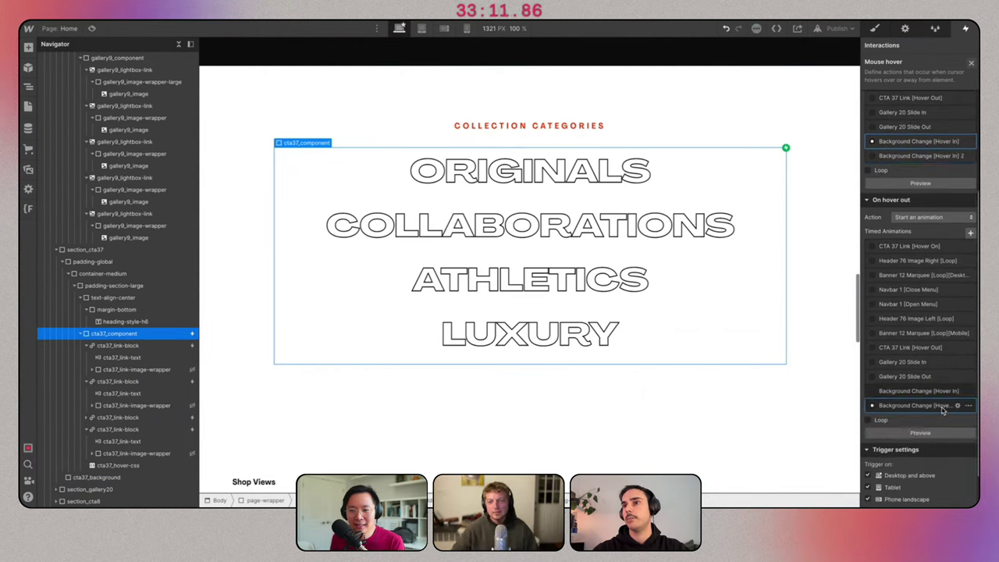
pyautogui.click(957, 406)
pyautogui.click(914, 45)
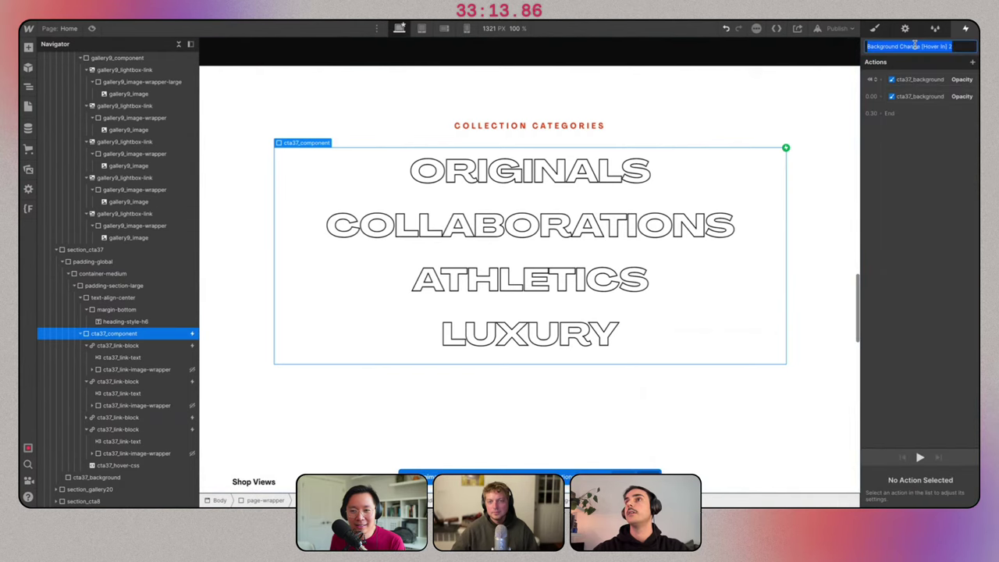
pyautogui.press('BackSpace')
pyautogui.press('BackSpace')
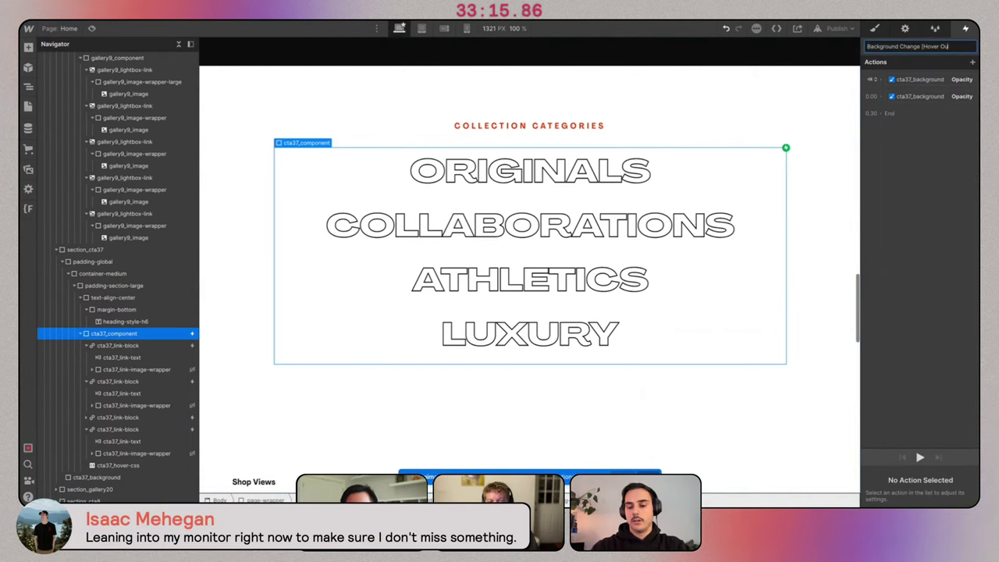
pyautogui.press('Return')
# Delete the copy's initial-state opacity action, adjust the remaining opacity value, and save.
pyautogui.click(945, 81)
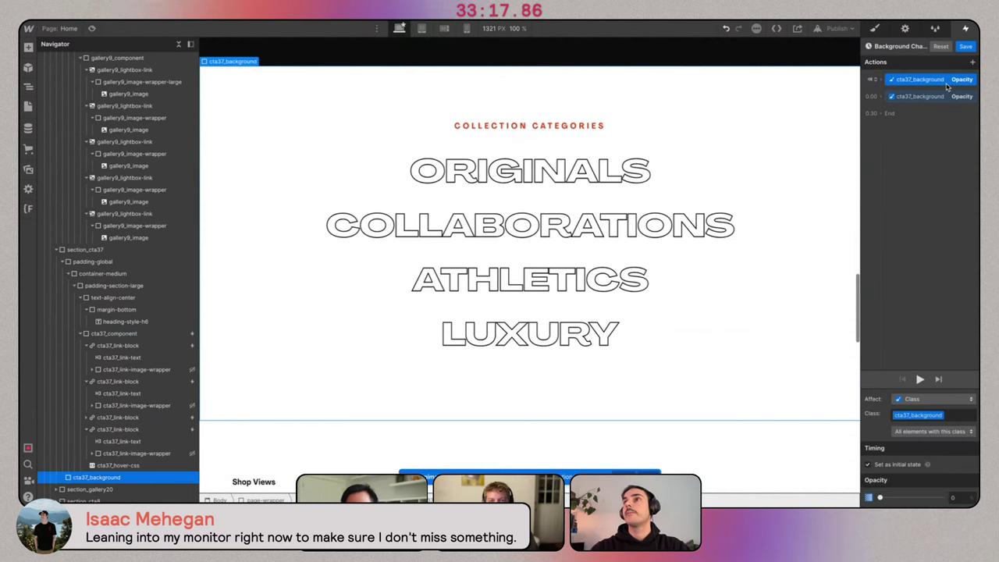
pyautogui.press('Delete')
pyautogui.click(957, 498)
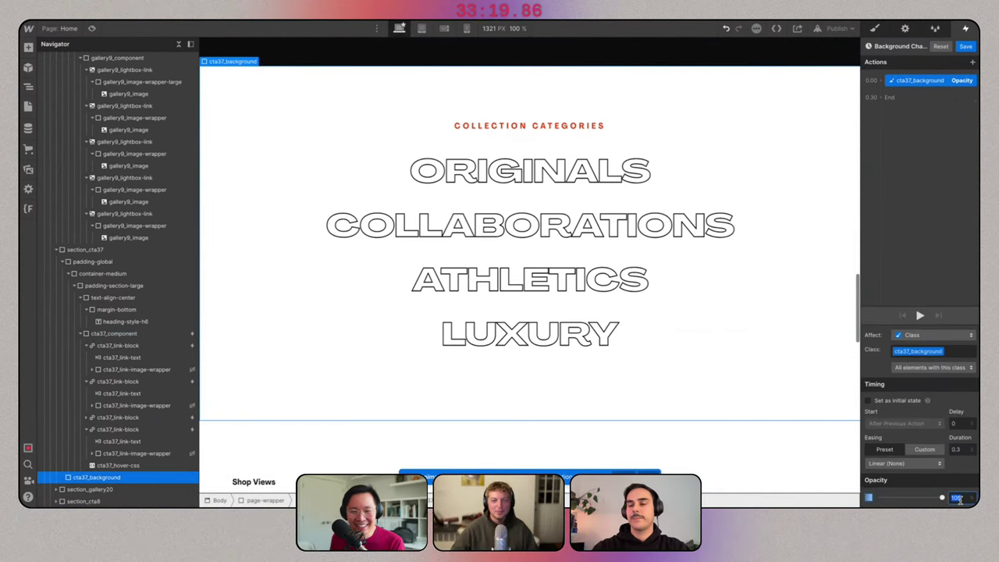
pyautogui.click(966, 47)
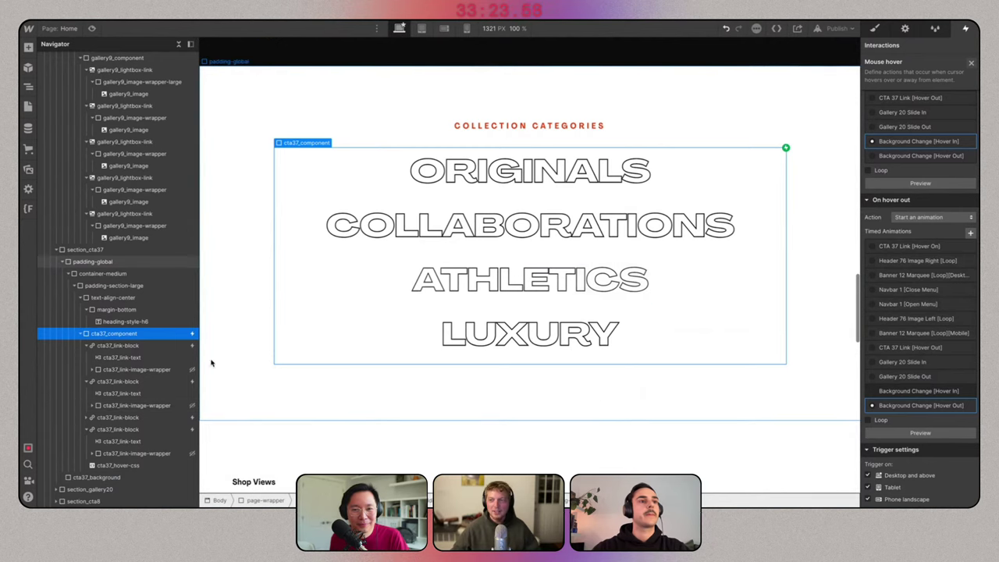
# Give cta37_background the Orange Red background colour swatch.
pyautogui.click(96, 476)
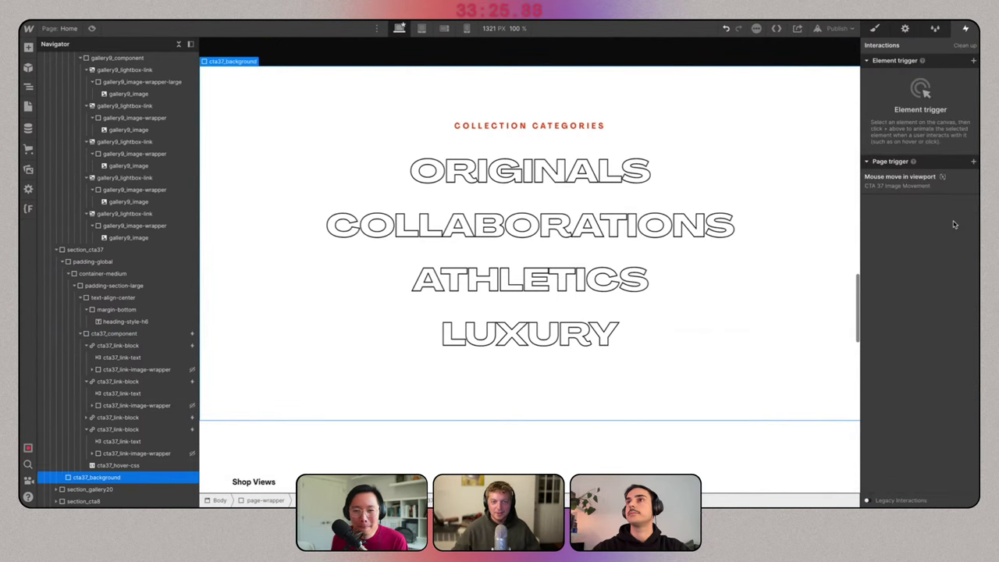
pyautogui.click(875, 28)
pyautogui.scroll(-10, 924, 368)
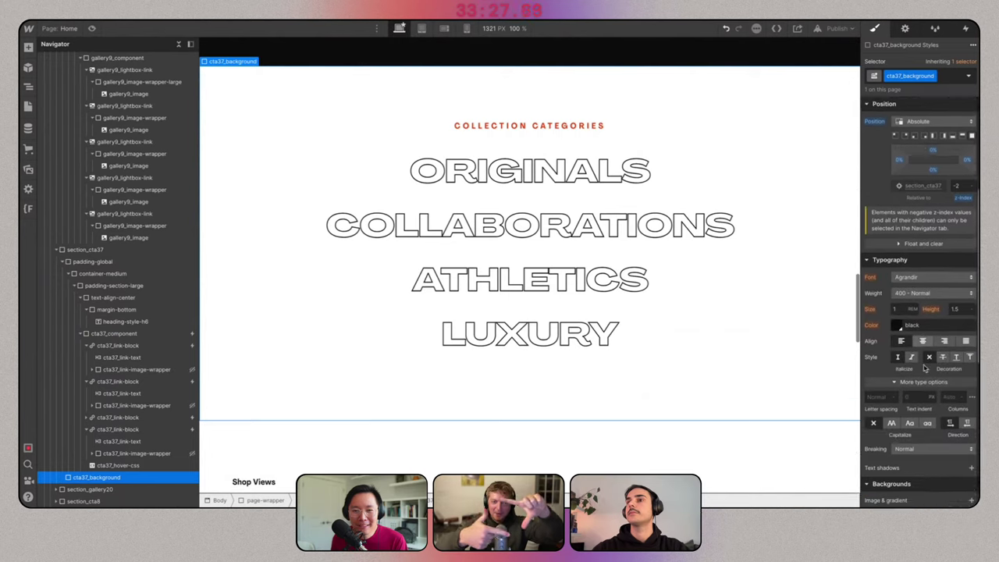
pyautogui.scroll(-2, 925, 369)
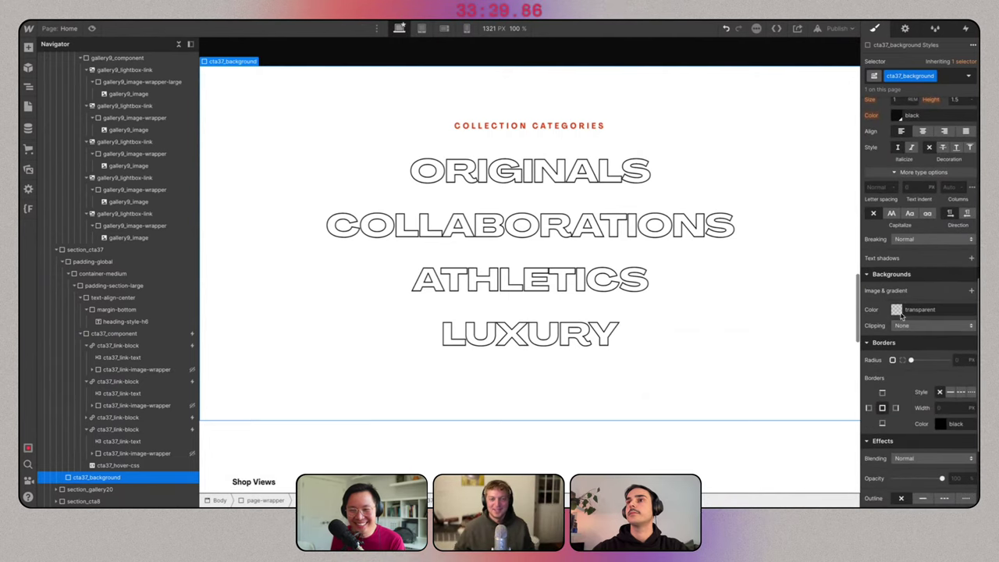
pyautogui.click(896, 310)
pyautogui.click(927, 464)
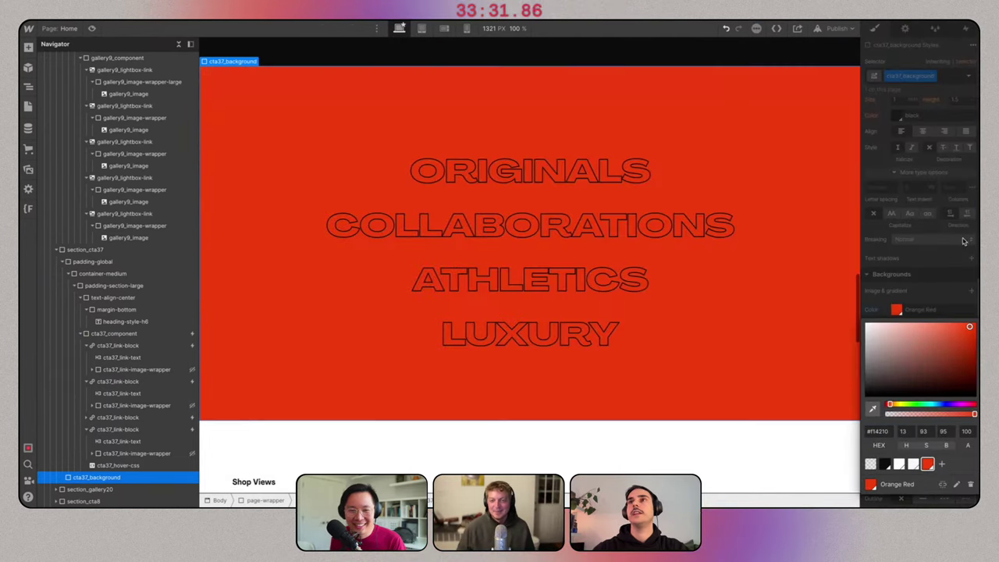
pyautogui.click(964, 241)
# Set cta37_background's Effects opacity to 0.
pyautogui.scroll(-6, 961, 352)
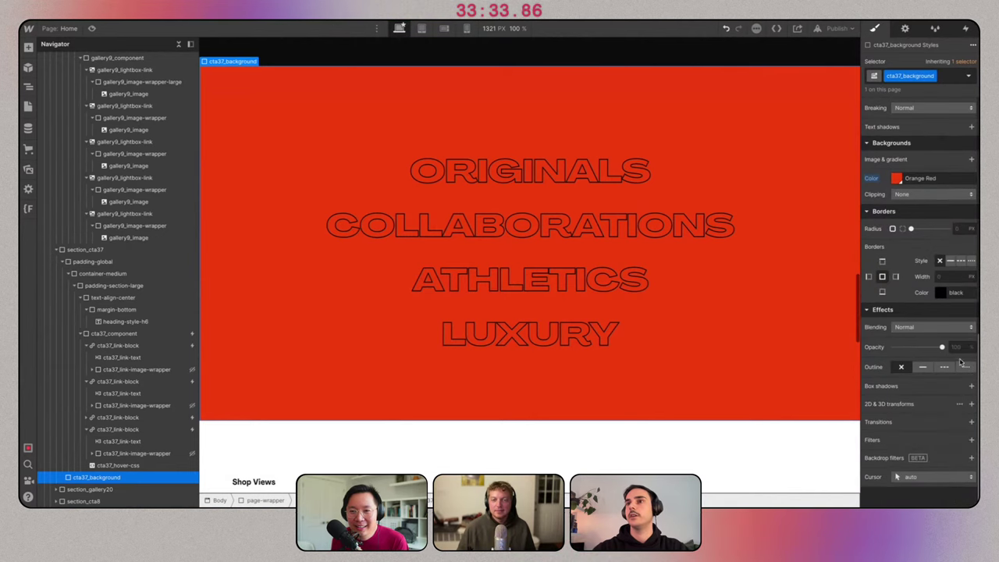
pyautogui.write('0')
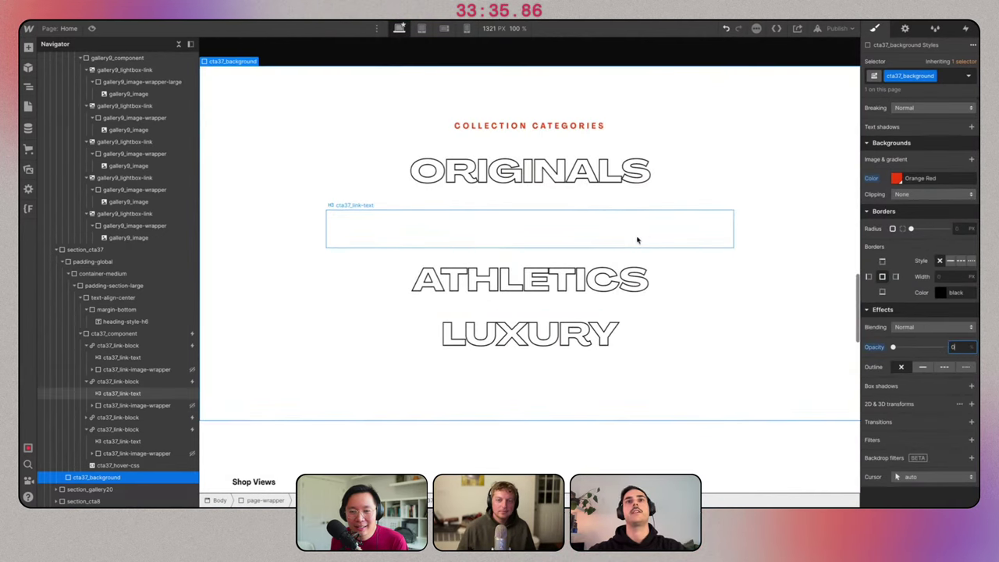
pyautogui.click(561, 187)
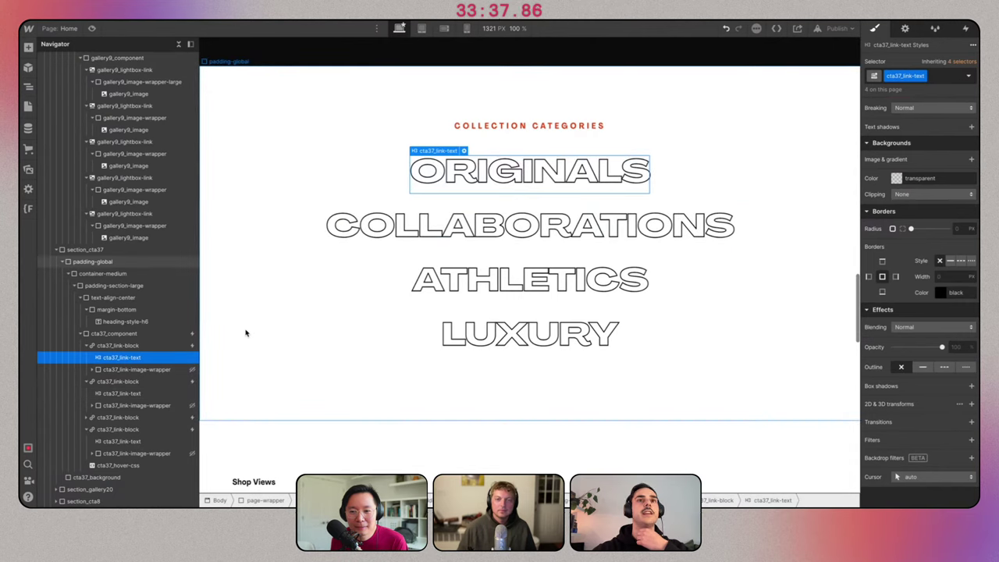
# Make the first cta37_link-image-wrapper a flex container.
pyautogui.click(152, 370)
pyautogui.click(904, 29)
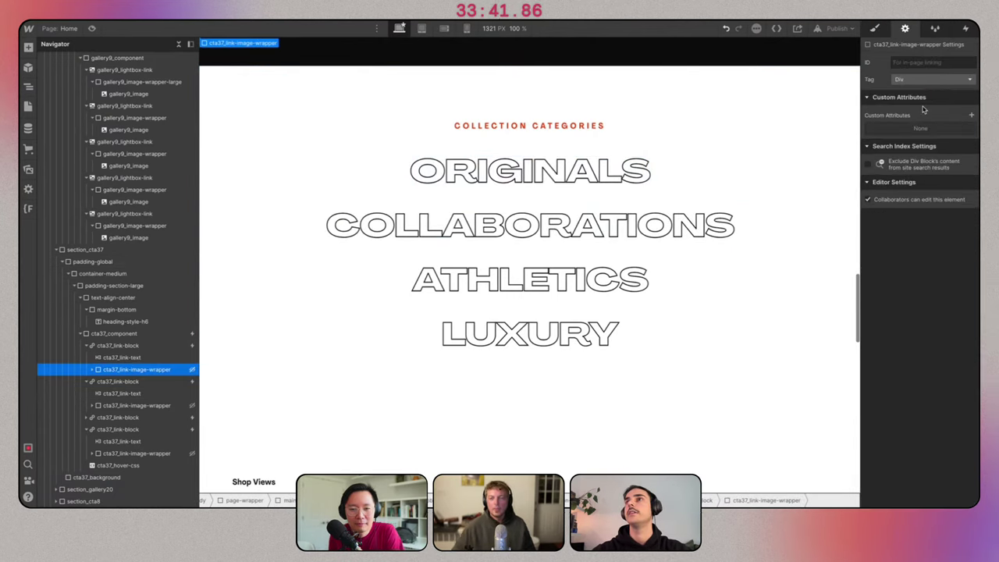
pyautogui.click(876, 28)
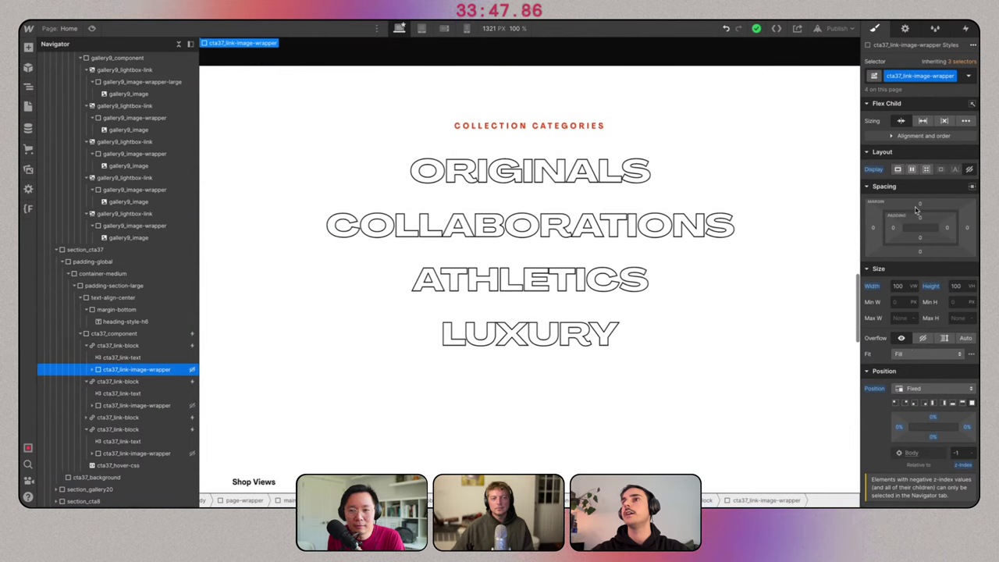
pyautogui.click(911, 168)
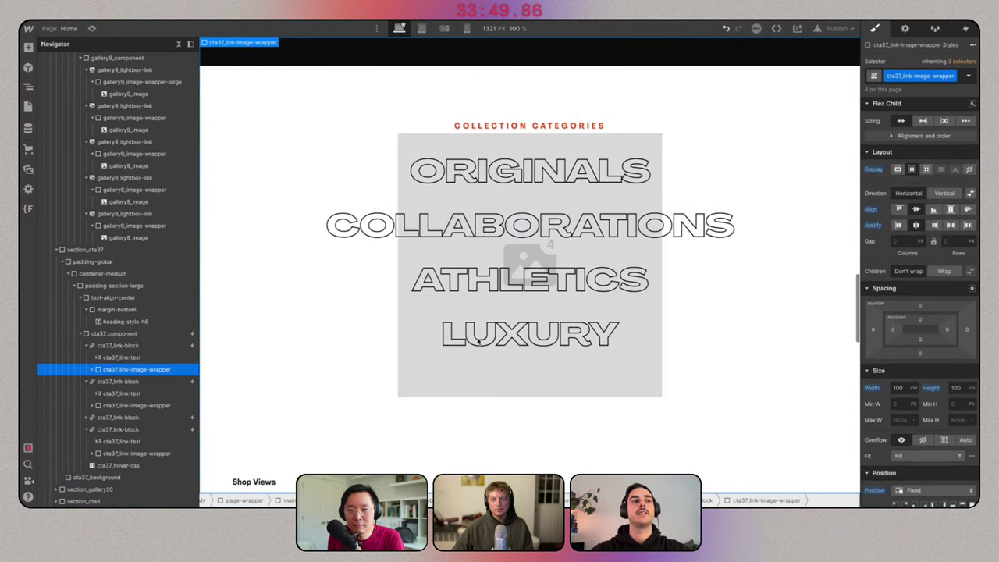
# Set cta37_link-image to 40% width with a 30 rem maximum width.
pyautogui.click(94, 369)
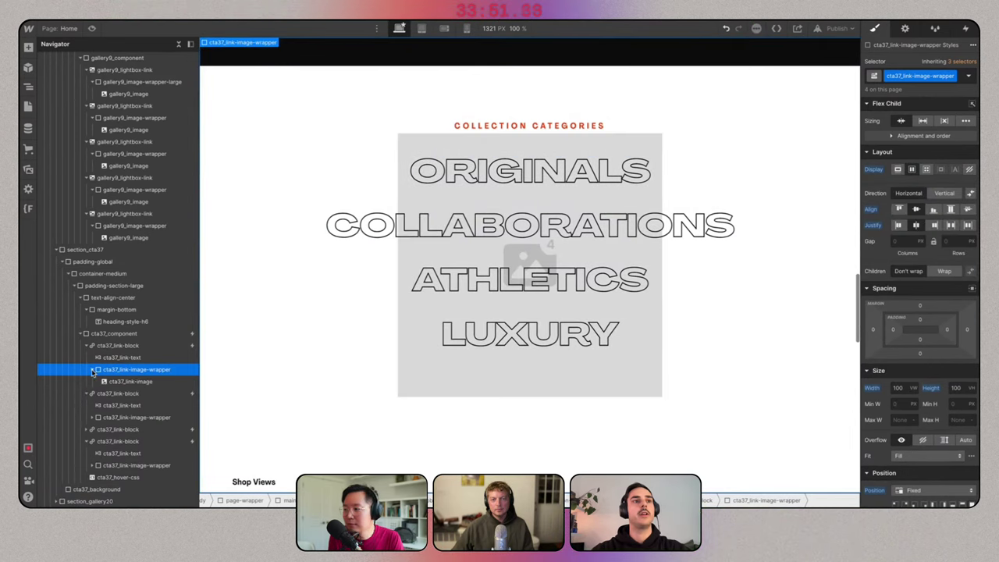
pyautogui.click(136, 381)
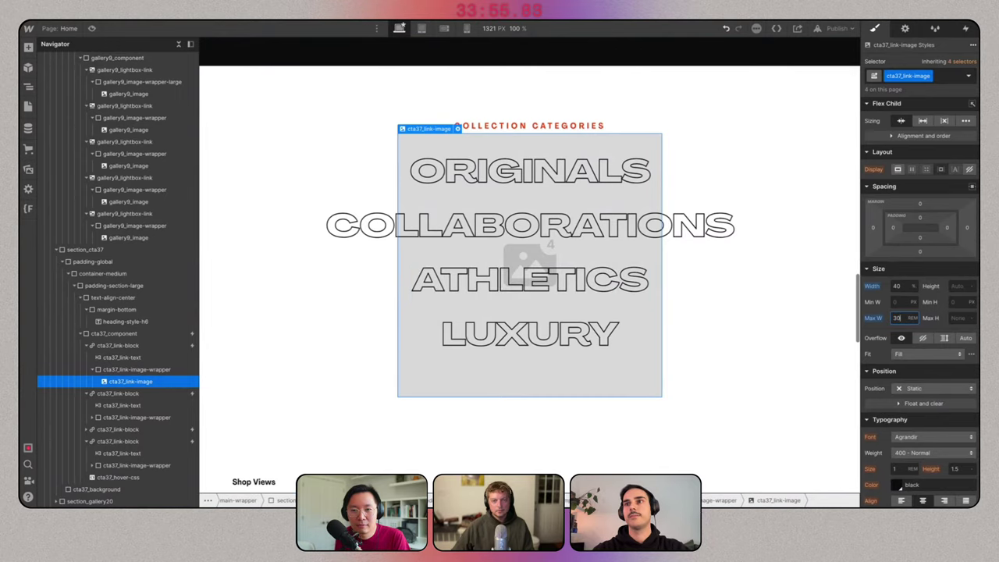
pyautogui.press('Return')
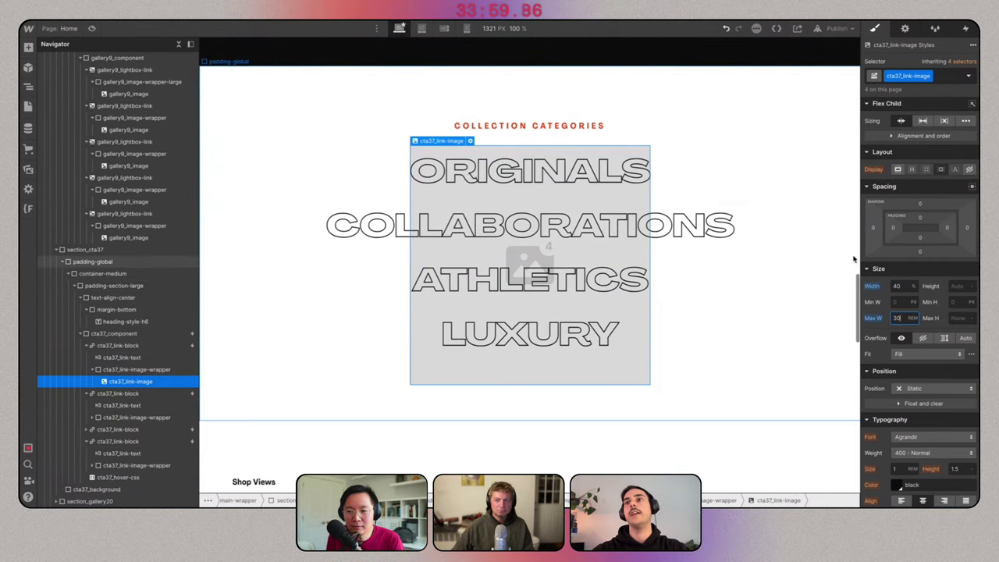
pyautogui.click(905, 28)
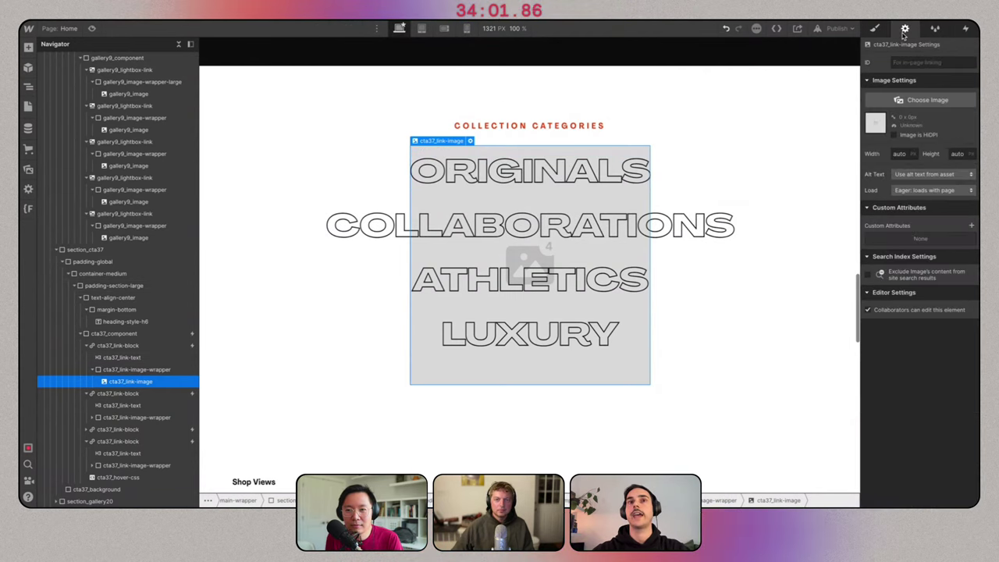
# Assign Featured Image 1 and Featured Image 2 to the first two category hover images.
pyautogui.click(927, 100)
pyautogui.click(140, 245)
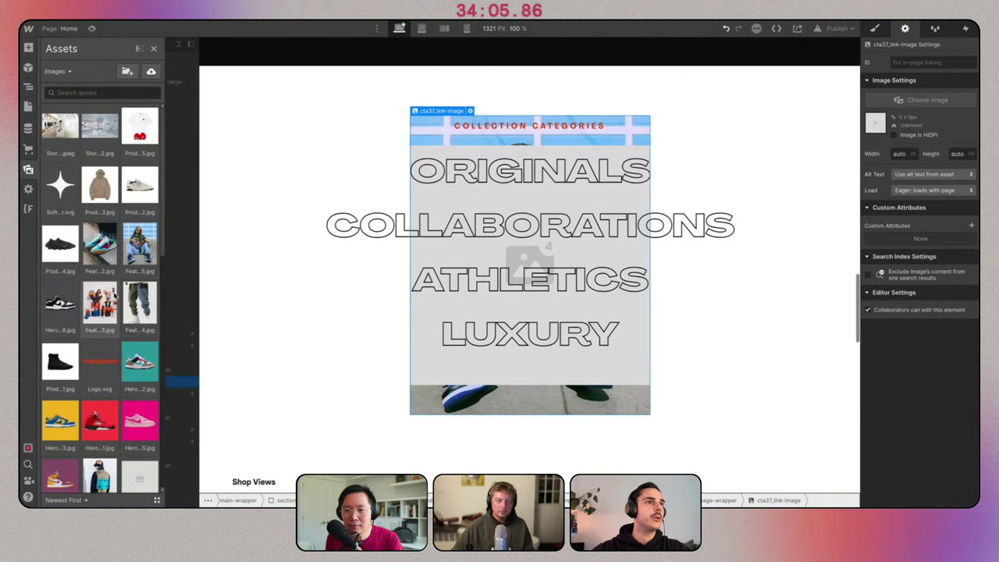
pyautogui.click(97, 421)
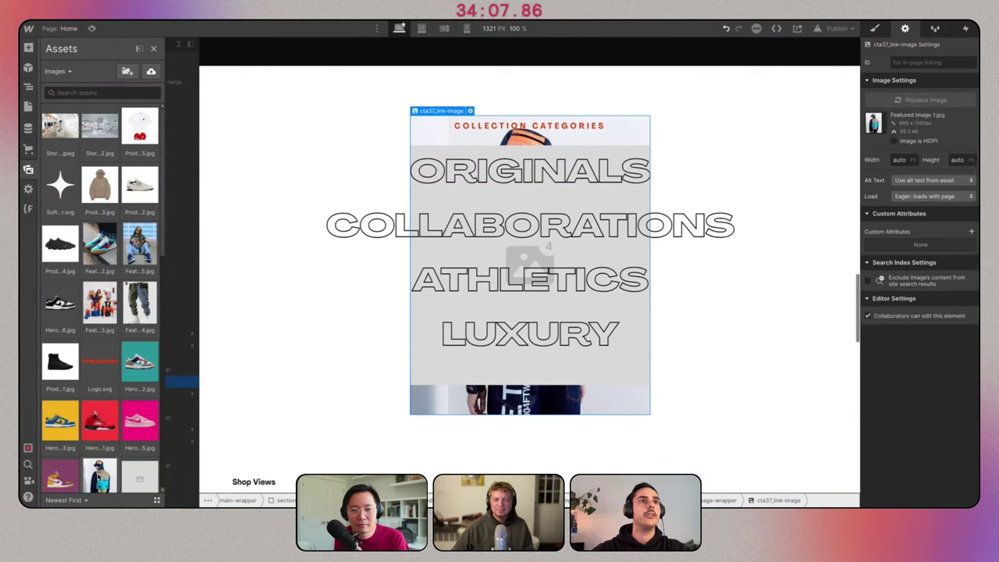
pyautogui.click(92, 417)
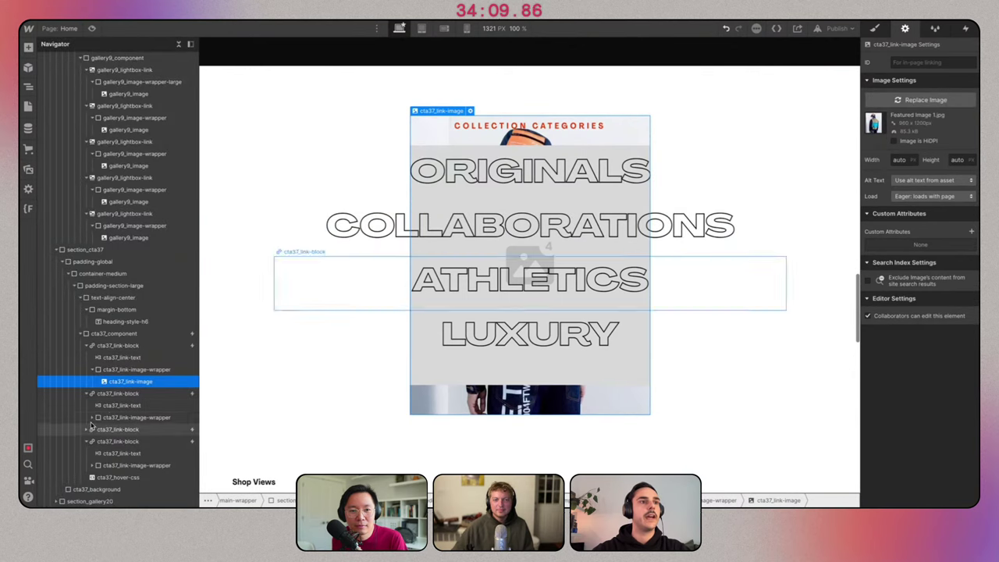
pyautogui.click(125, 431)
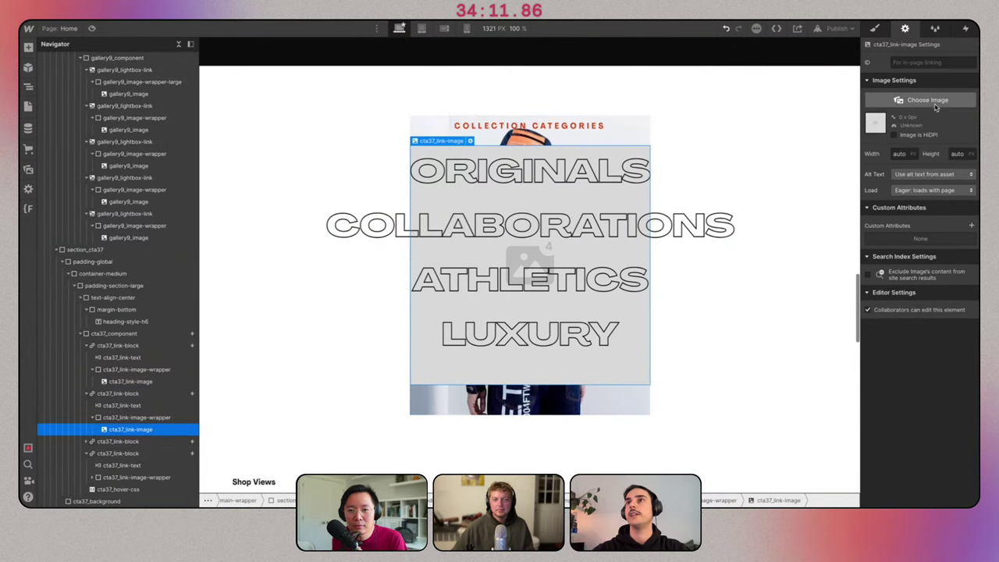
pyautogui.click(936, 107)
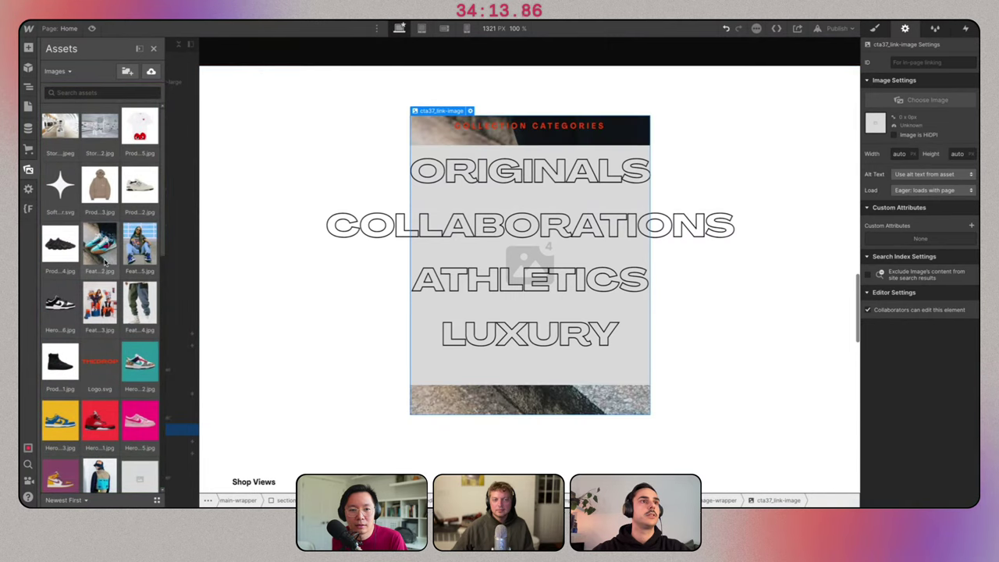
pyautogui.click(104, 263)
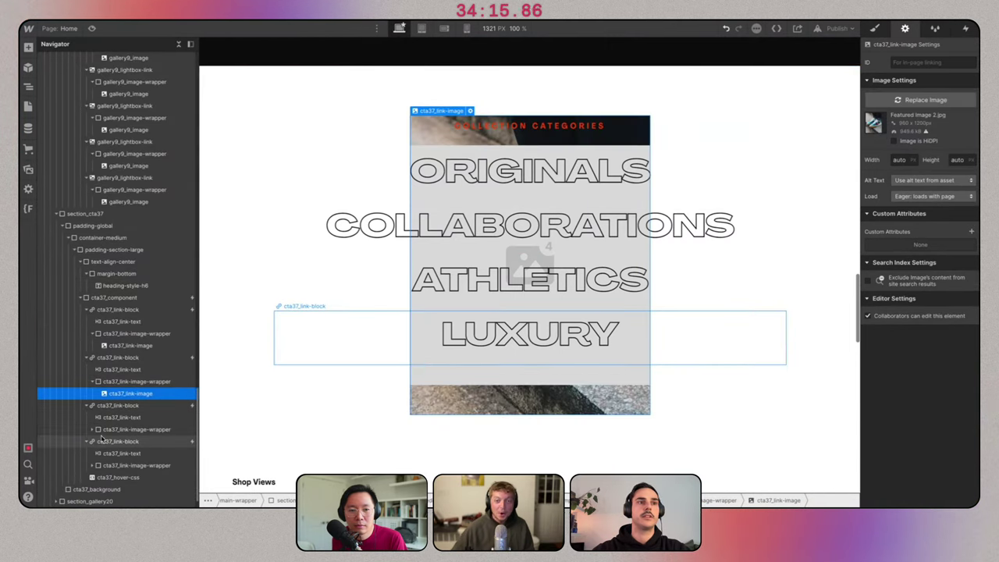
# Assign Featured Image 3 and Featured Image 4 to the third and fourth hover images.
pyautogui.click(93, 429)
pyautogui.click(130, 441)
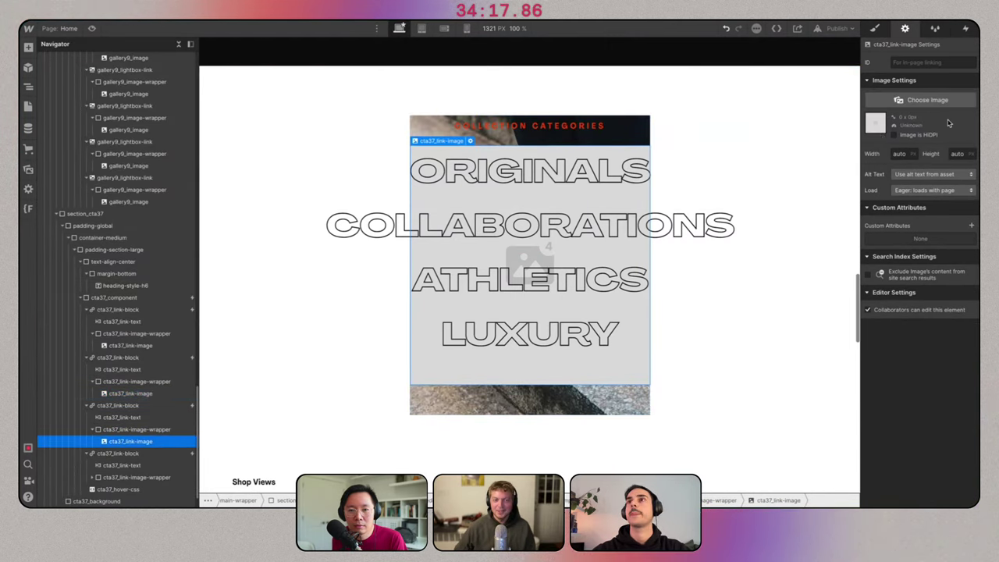
pyautogui.click(927, 100)
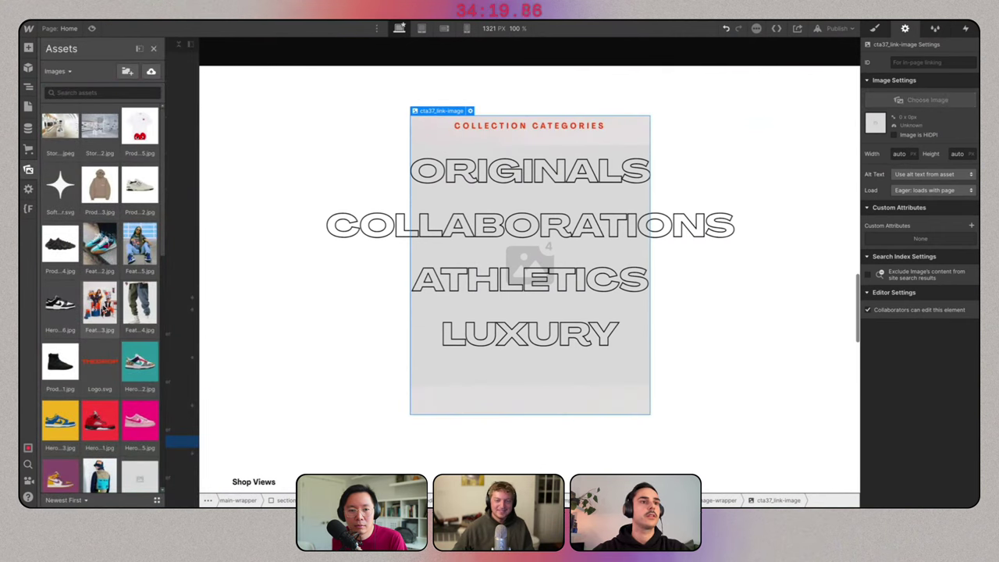
pyautogui.click(100, 302)
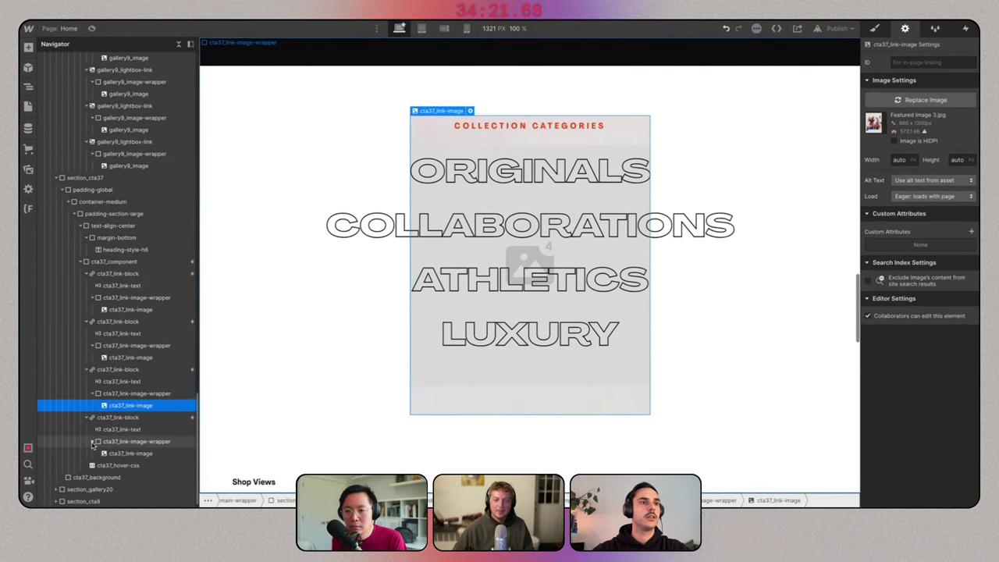
pyautogui.click(127, 453)
pyautogui.click(929, 100)
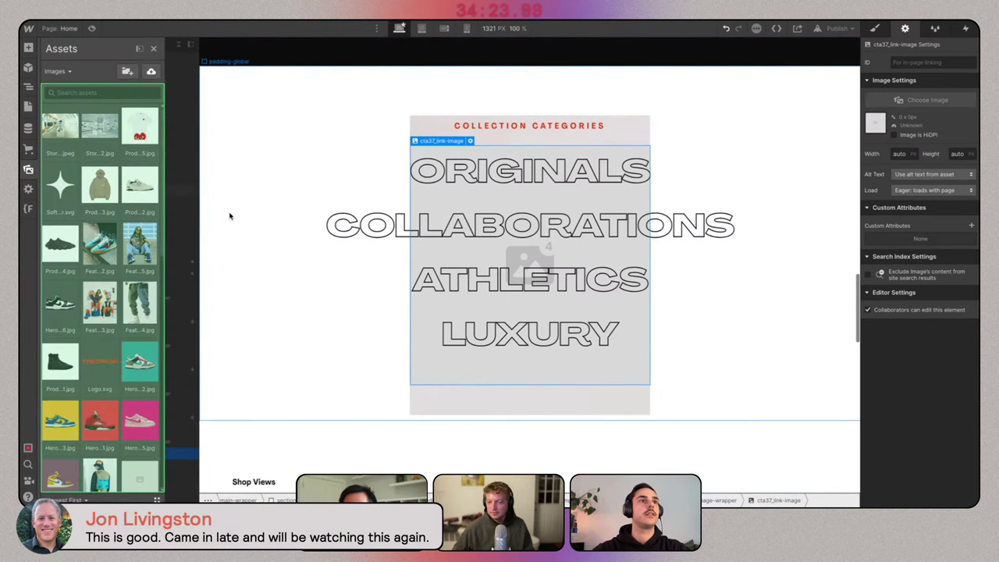
pyautogui.click(133, 300)
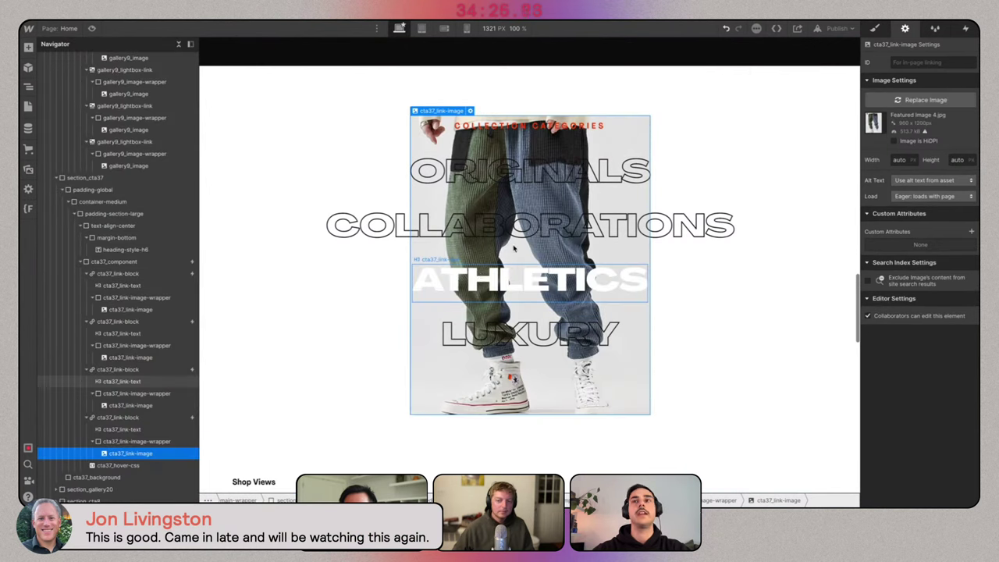
pyautogui.click(880, 29)
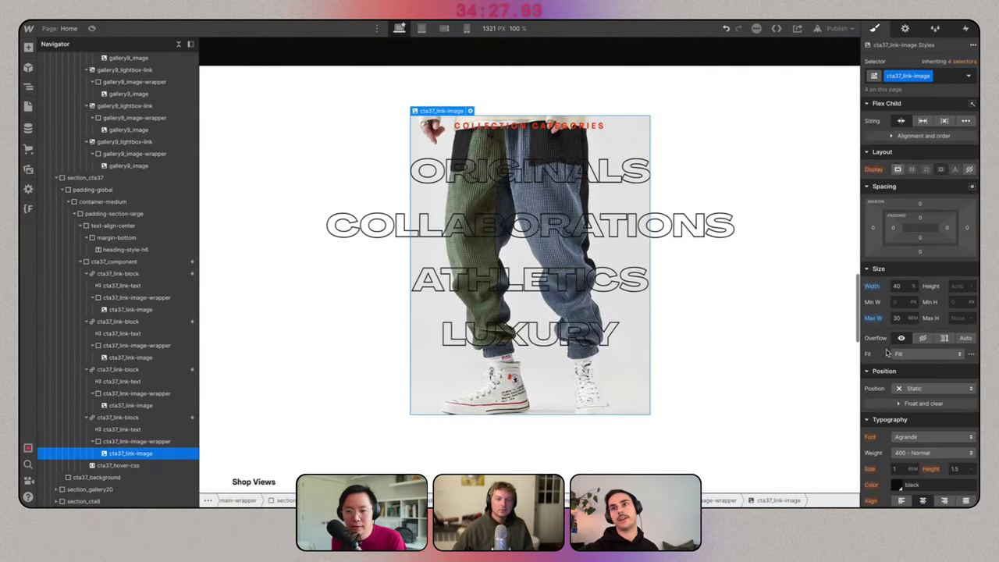
pyautogui.scroll(-6, 887, 352)
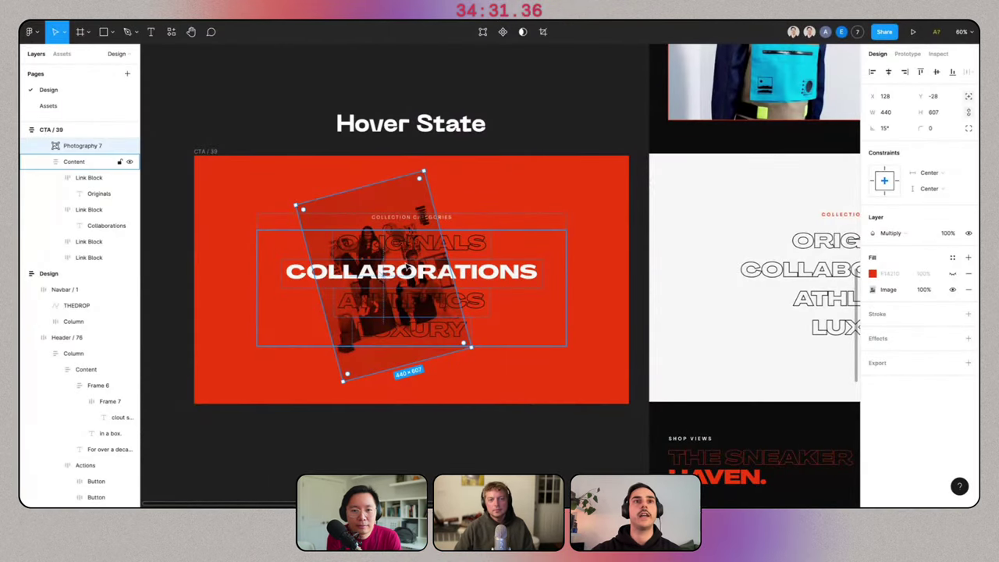
pyautogui.scroll(4, 407, 268)
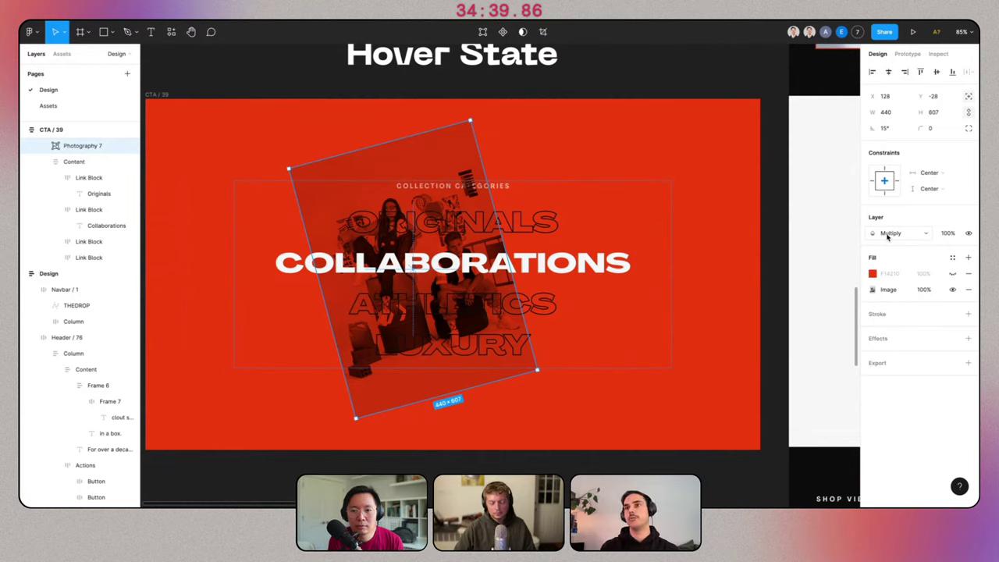
# Open Photography 7's image fill adjustments and drag Saturation to its minimum.
pyautogui.click(872, 291)
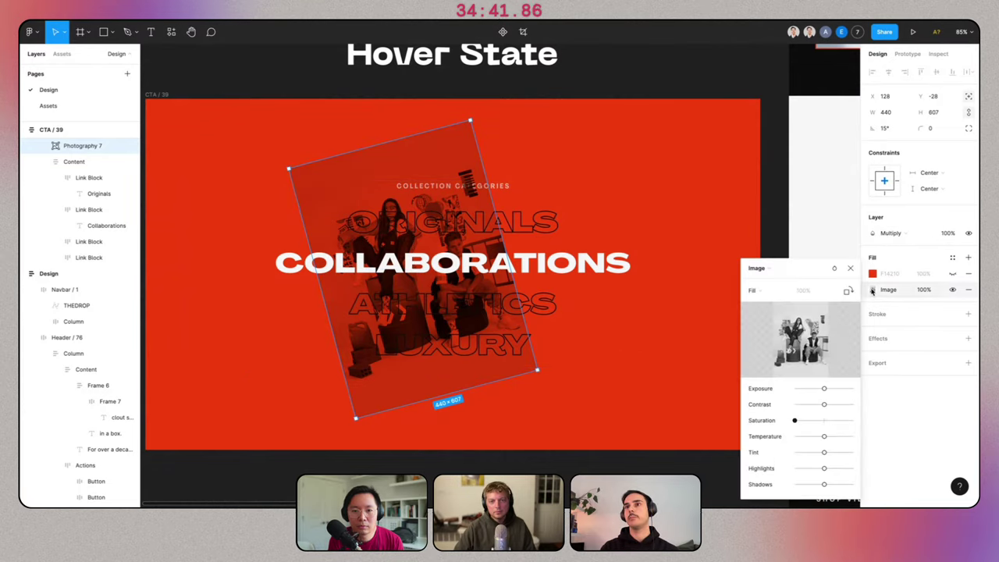
pyautogui.moveTo(825, 420); pyautogui.dragTo(794, 420)
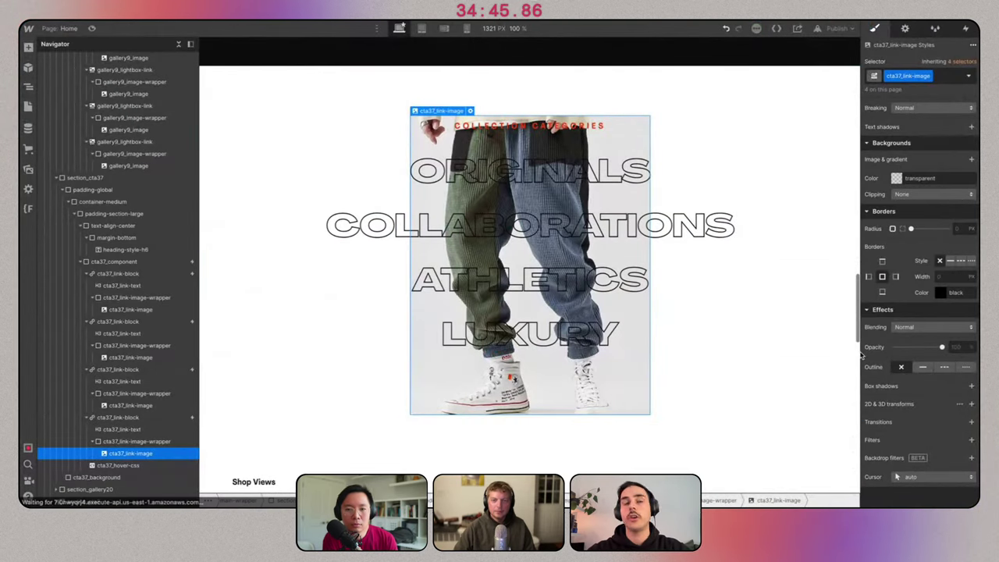
# Add a Grayscale 100 filter to cta37_link-image and set its blending to Multiply.
pyautogui.scroll(1, 949, 490)
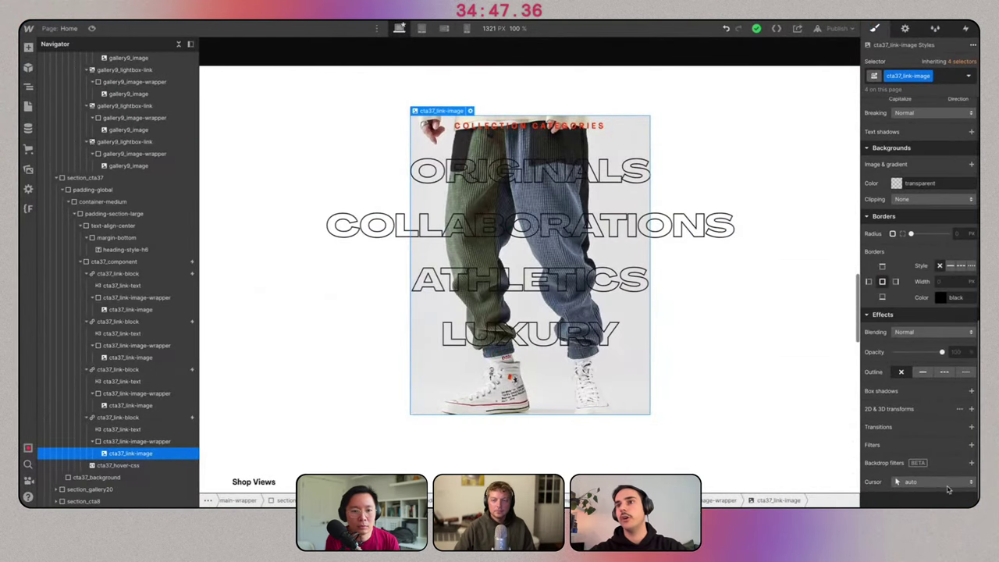
pyautogui.click(972, 445)
pyautogui.click(935, 478)
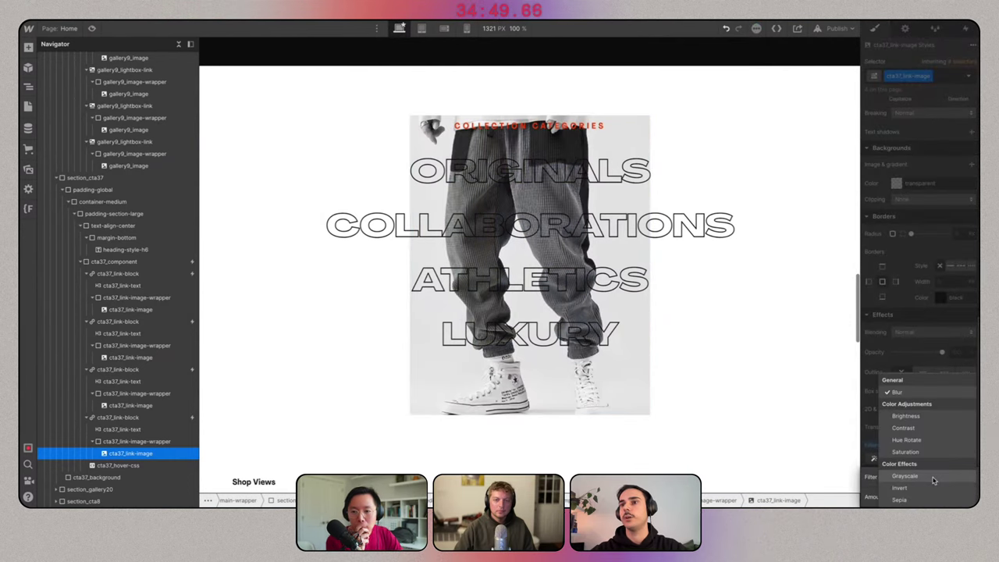
pyautogui.click(933, 478)
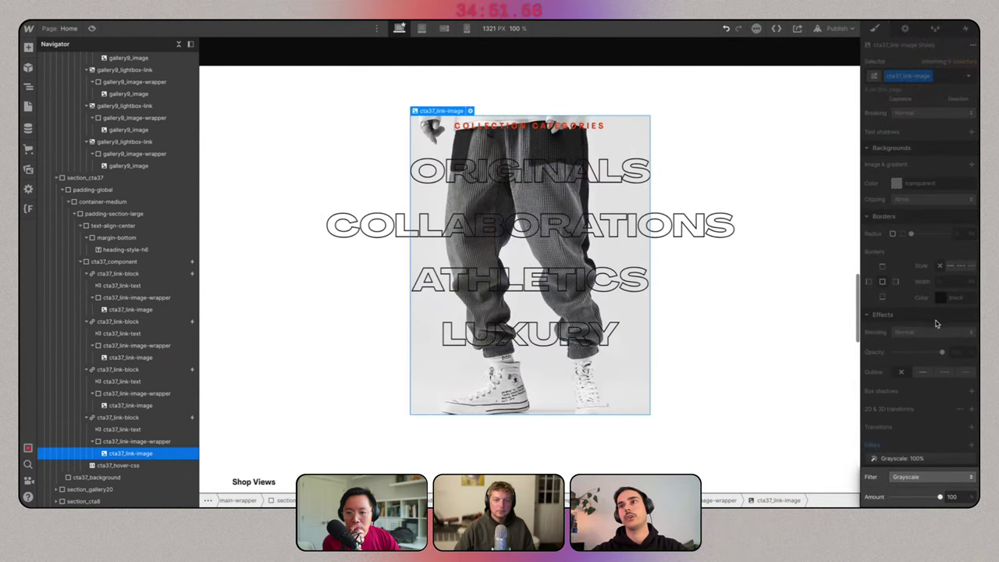
pyautogui.click(936, 324)
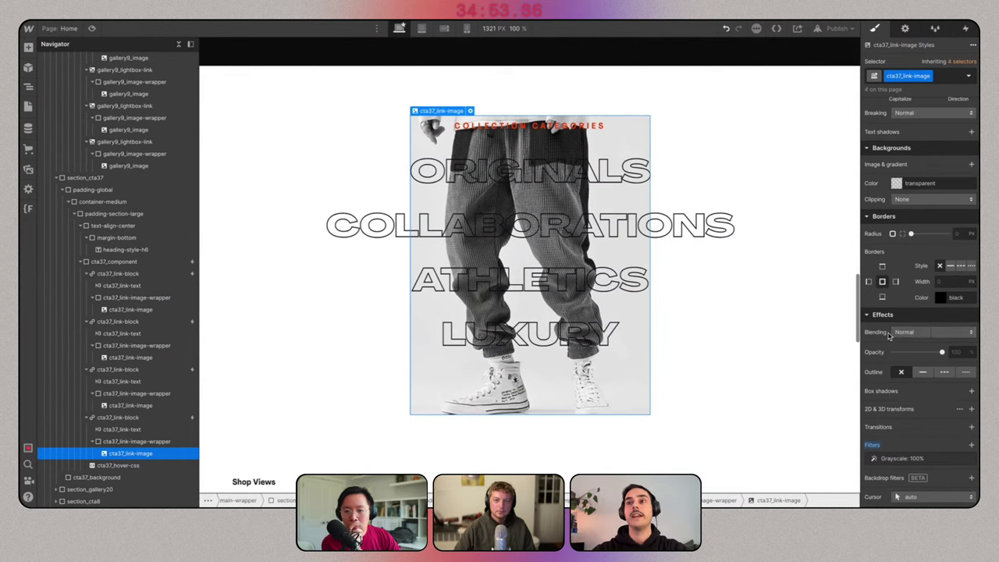
pyautogui.click(902, 334)
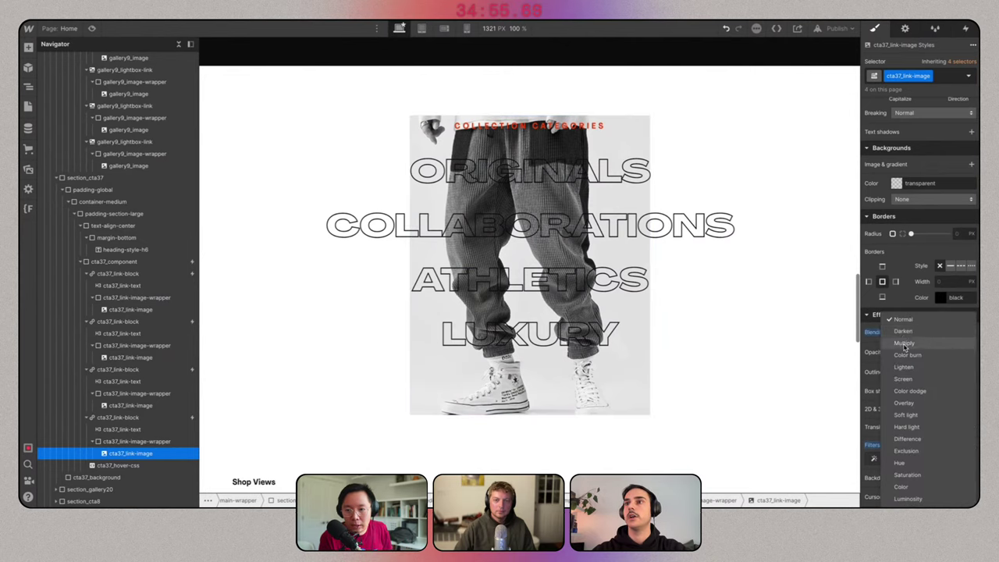
pyautogui.click(903, 344)
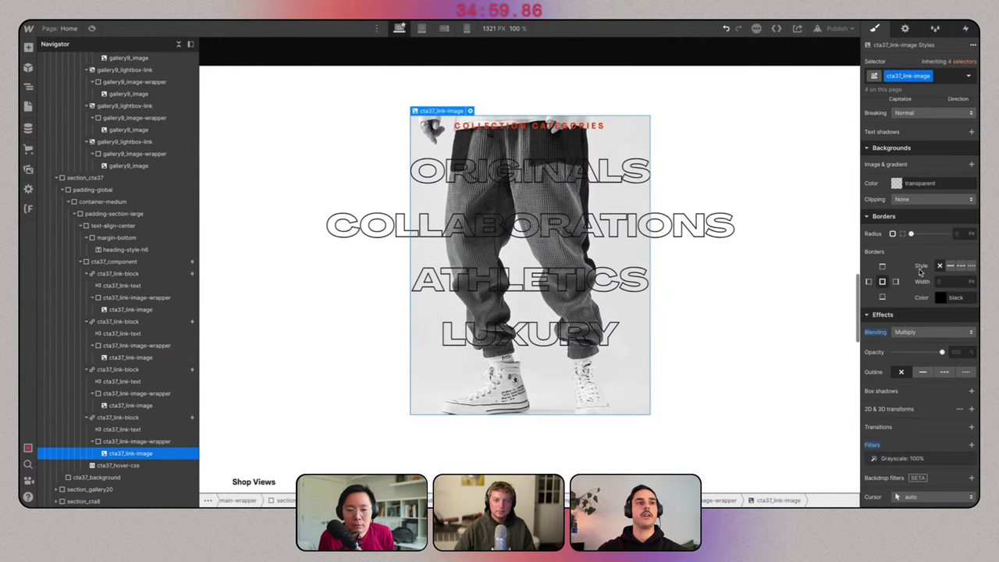
# Give the parent cta37_link-image-wrapper the Orange Red background colour.
pyautogui.press('Up')
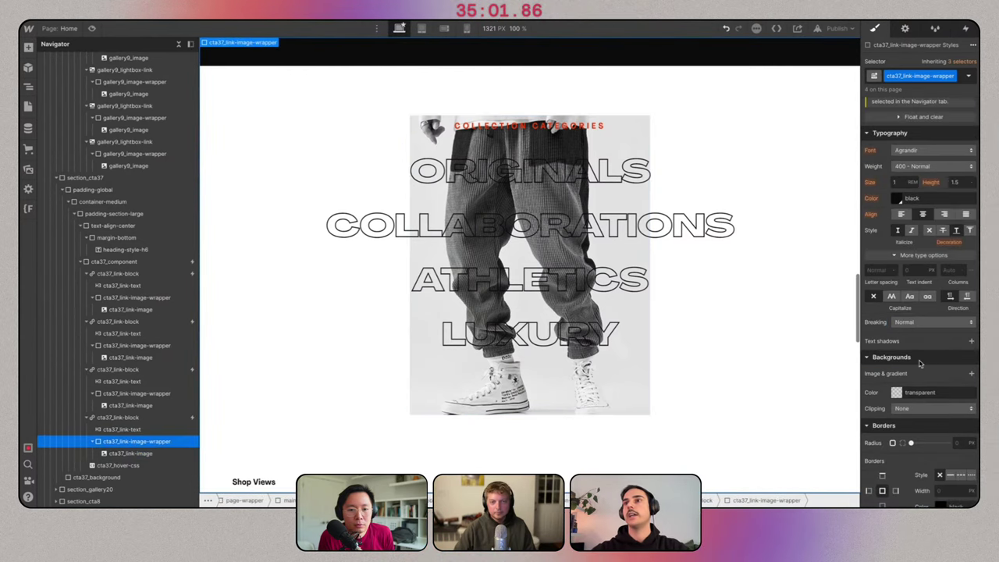
pyautogui.click(896, 393)
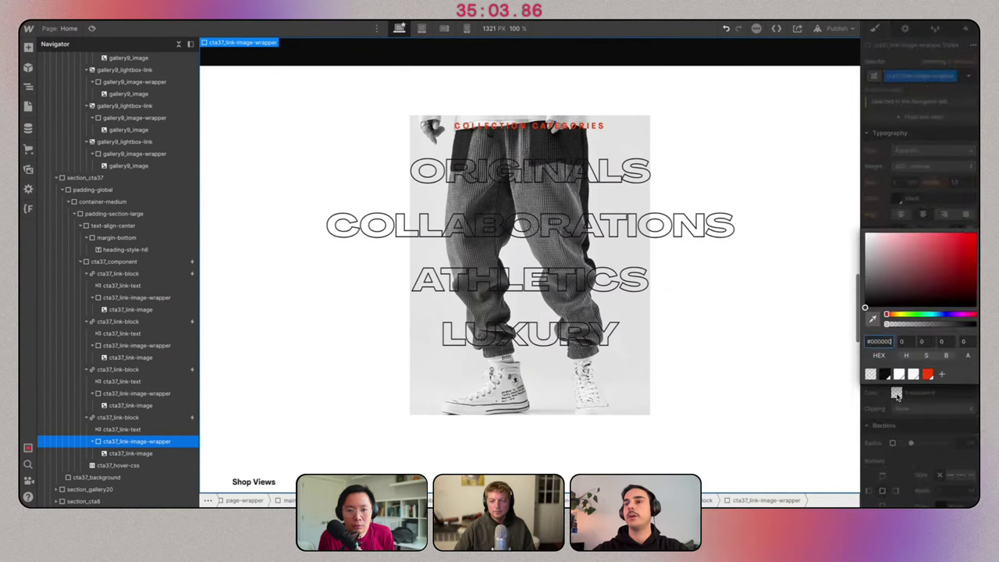
pyautogui.click(929, 375)
pyautogui.press('Escape')
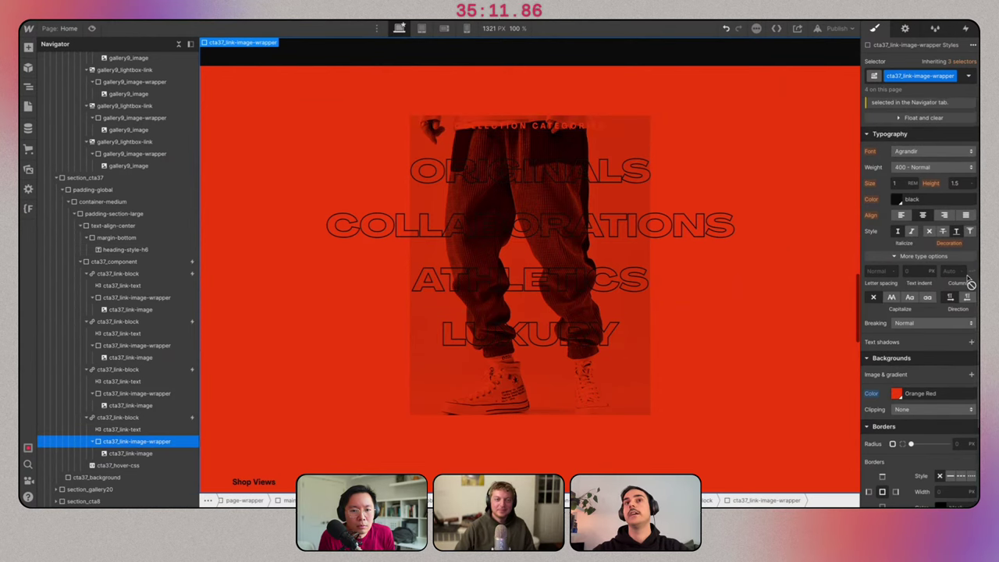
# Set the image wrapper's Layout Display to None.
pyautogui.scroll(5, 958, 380)
pyautogui.scroll(3, 958, 380)
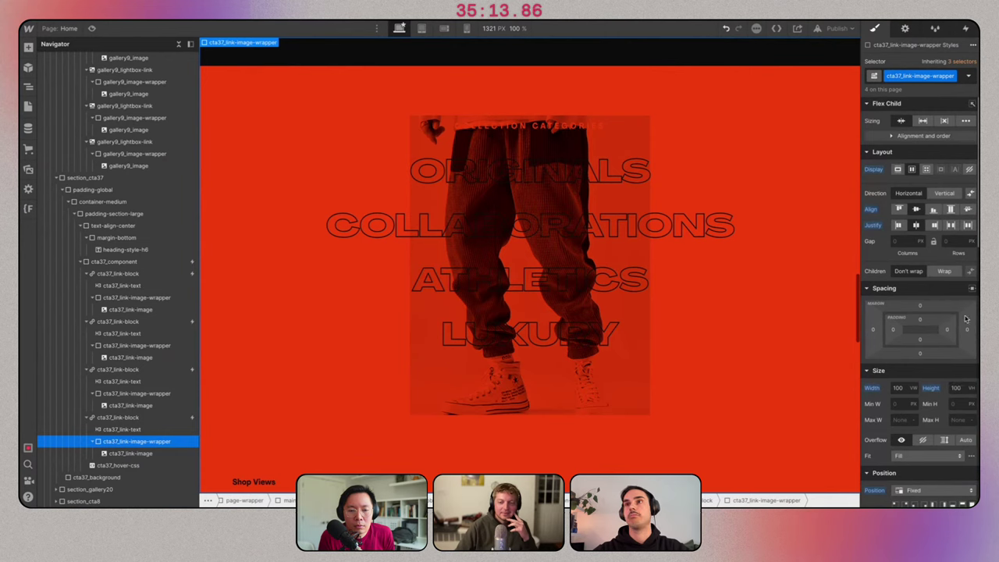
pyautogui.click(970, 170)
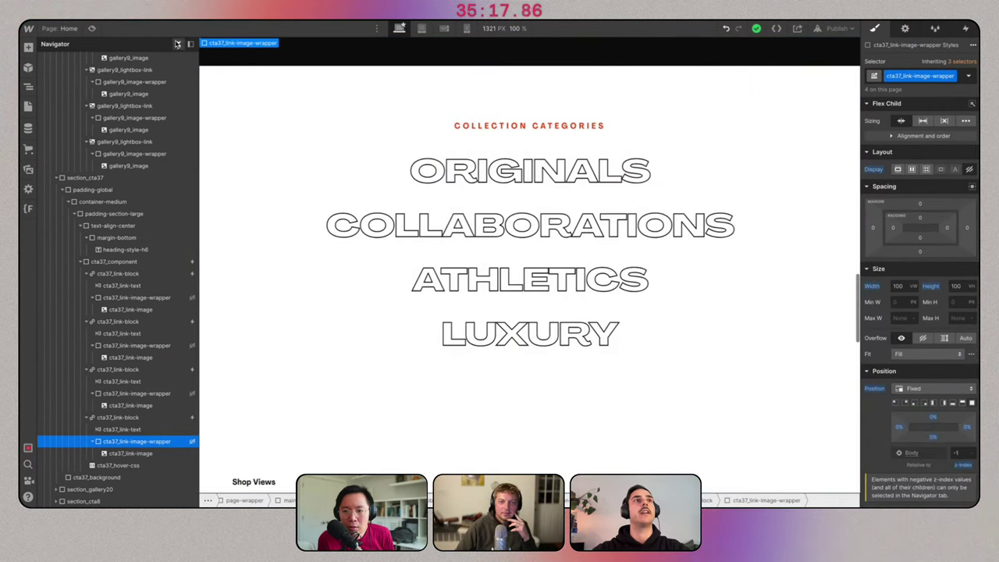
# Preview the category hover effect, compare it with the Figma hover-state design, then exit preview.
pyautogui.click(92, 28)
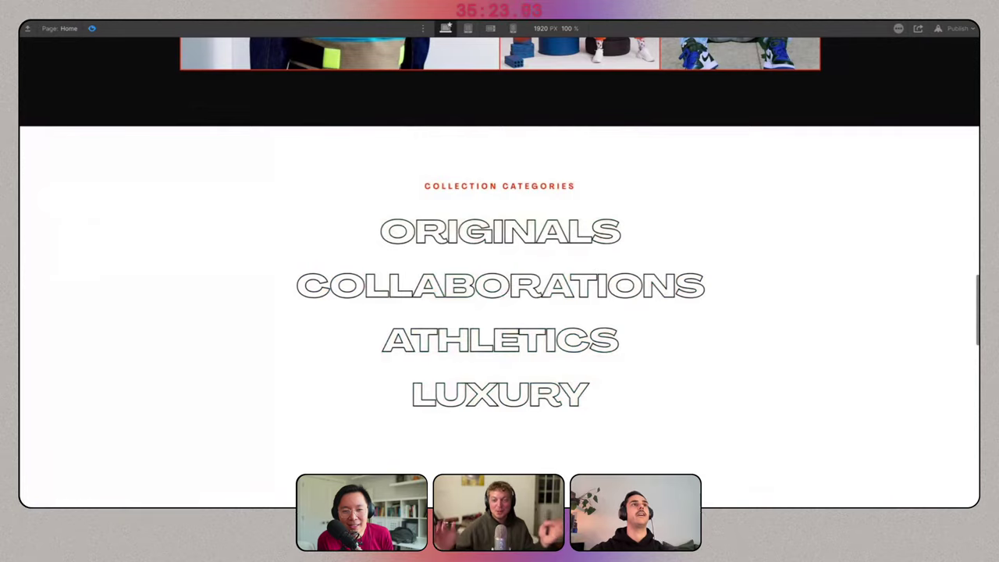
pyautogui.hotkey('ctrl', 'Tab')
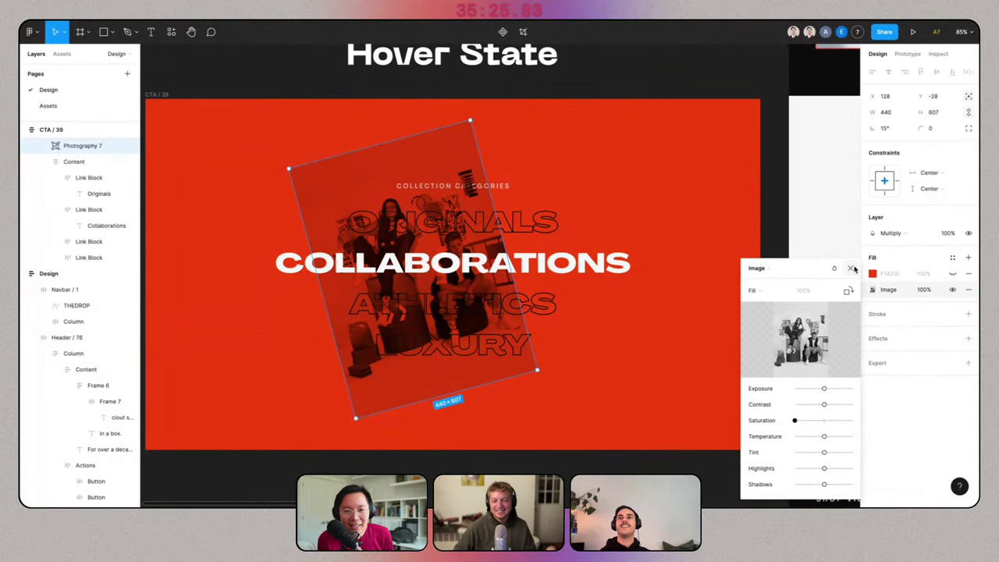
pyautogui.click(852, 268)
pyautogui.hscroll(-3, 576, 342)
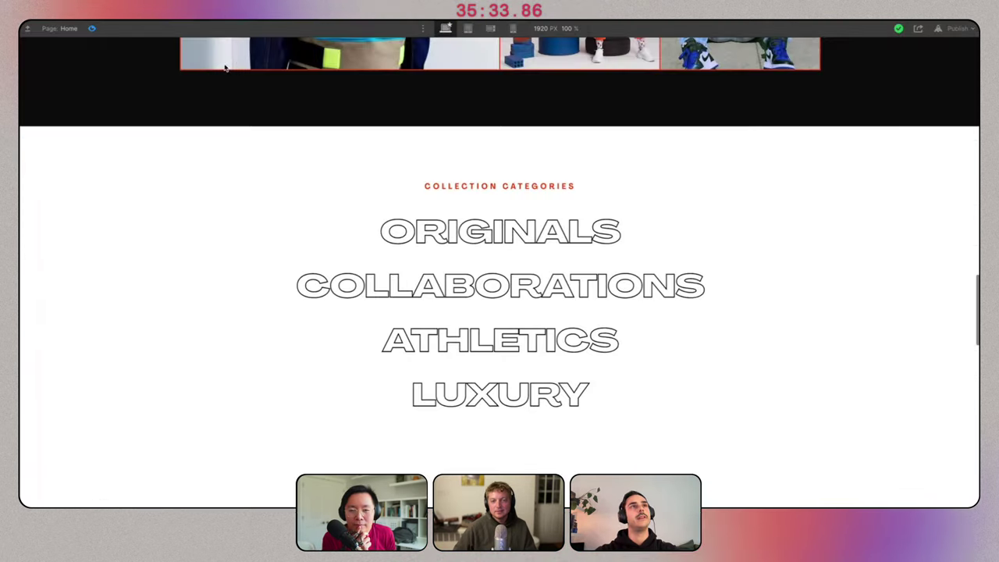
pyautogui.click(91, 29)
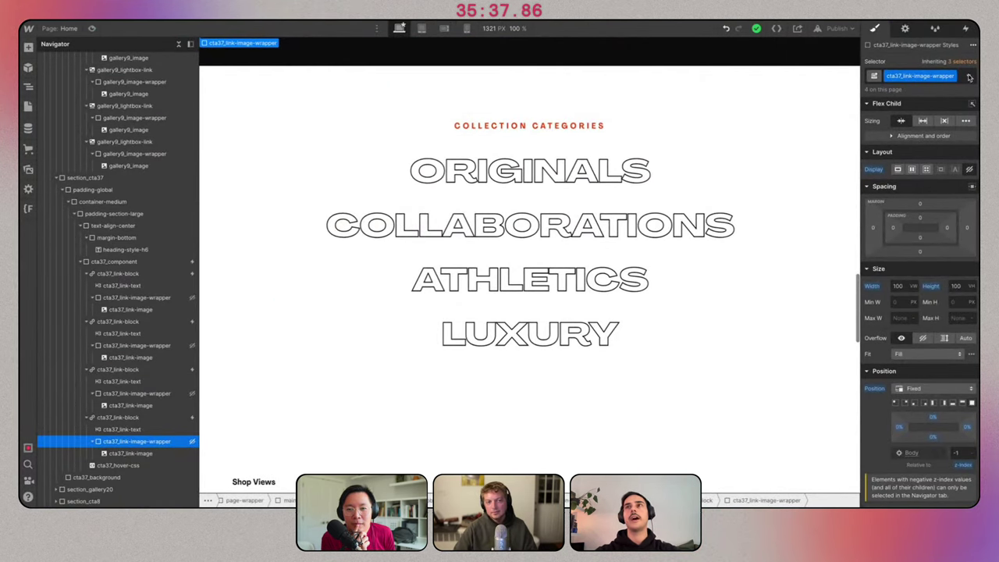
# Open the CTA 37 Image Movement animation under the Mouse move in viewport trigger.
pyautogui.click(967, 28)
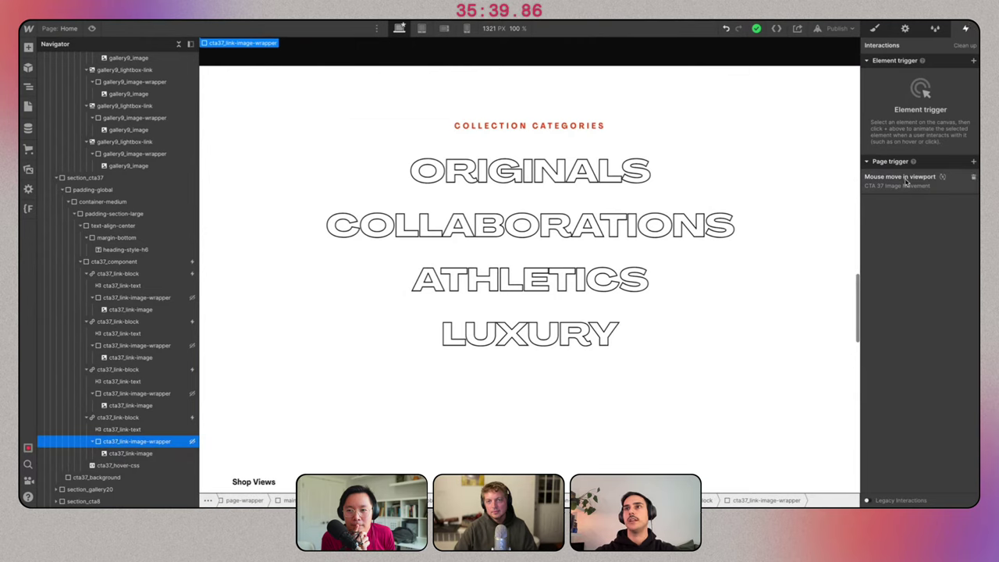
pyautogui.click(906, 178)
pyautogui.click(959, 151)
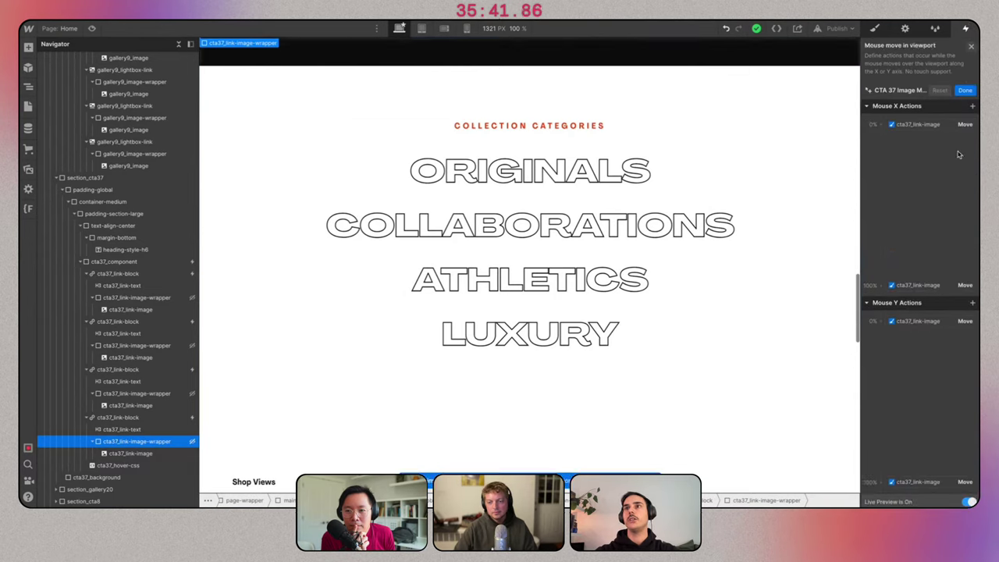
pyautogui.click(921, 80)
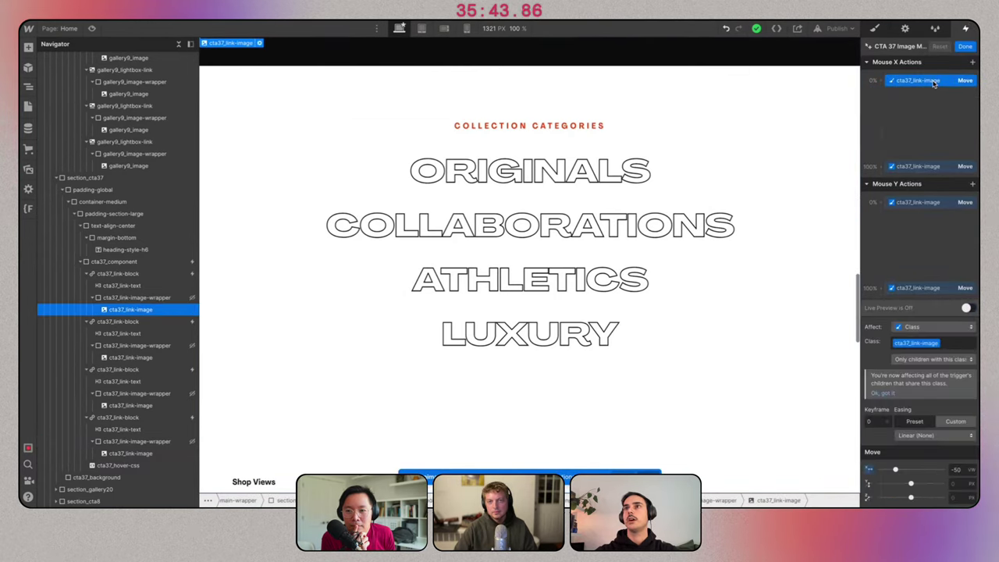
pyautogui.click(928, 119)
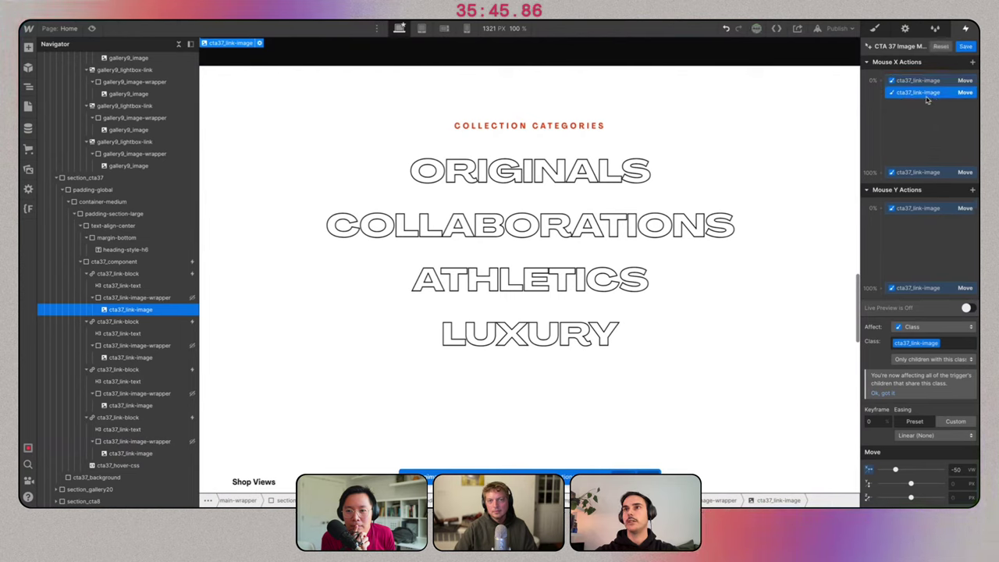
pyautogui.click(966, 167)
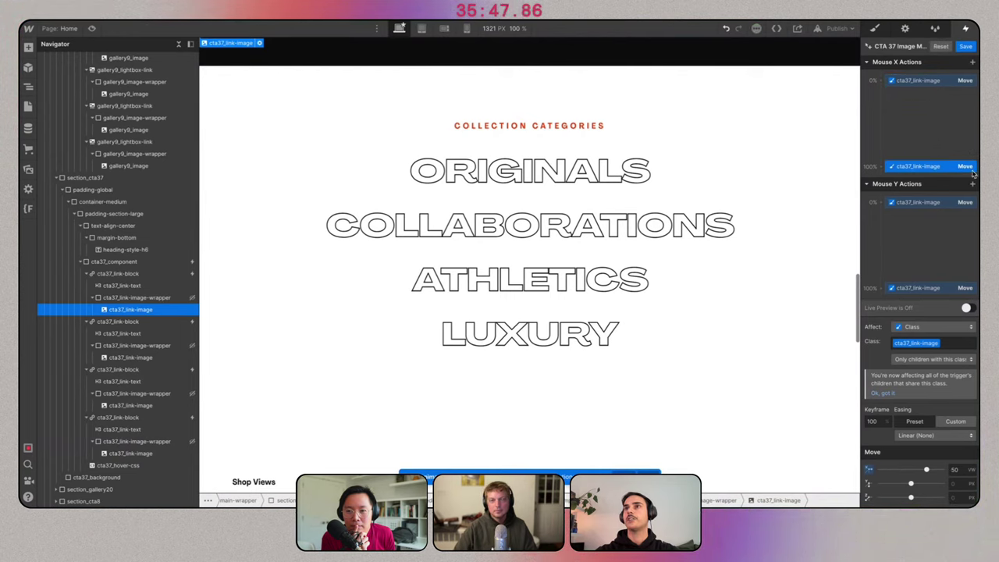
# Add a Rotate action to Mouse X from -45 at 0% to 45 at 100%, and save.
pyautogui.click(973, 62)
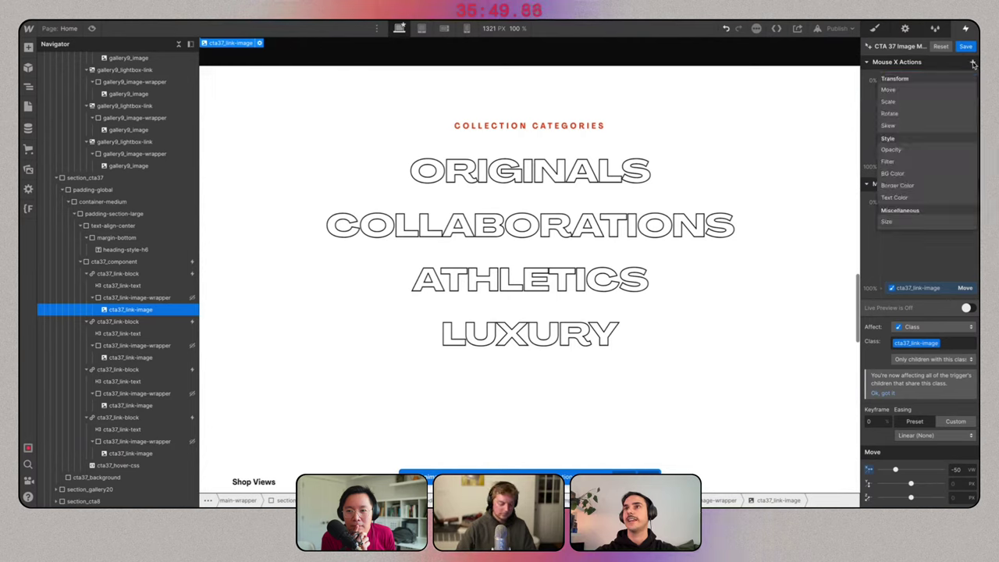
pyautogui.click(917, 116)
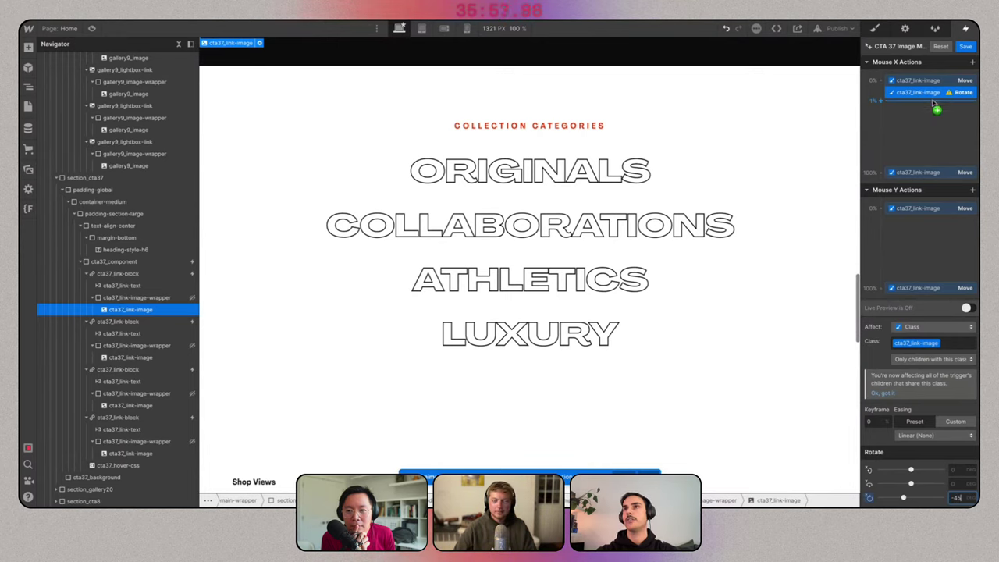
pyautogui.click(928, 134)
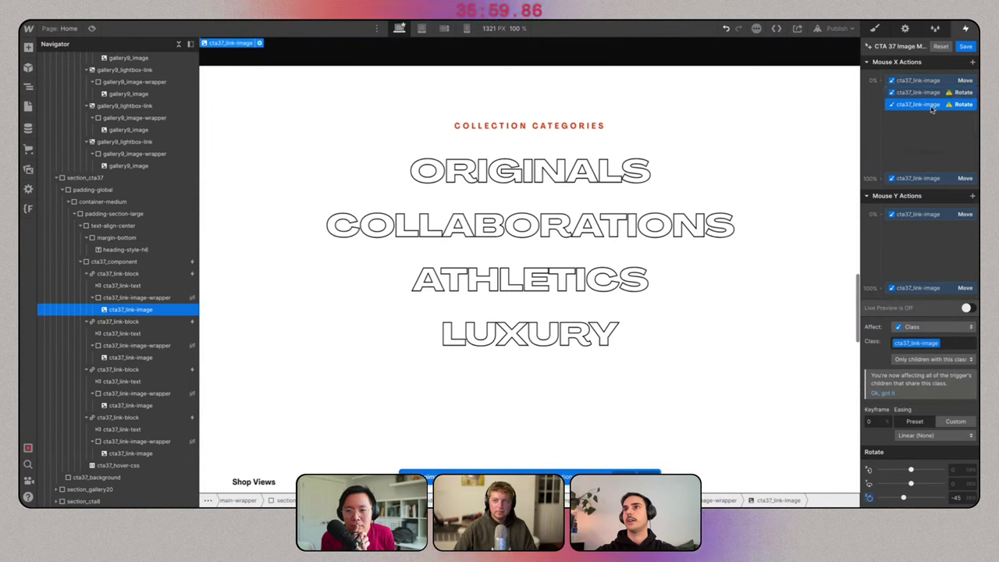
pyautogui.moveTo(929, 104); pyautogui.dragTo(929, 178)
pyautogui.doubleClick(958, 497)
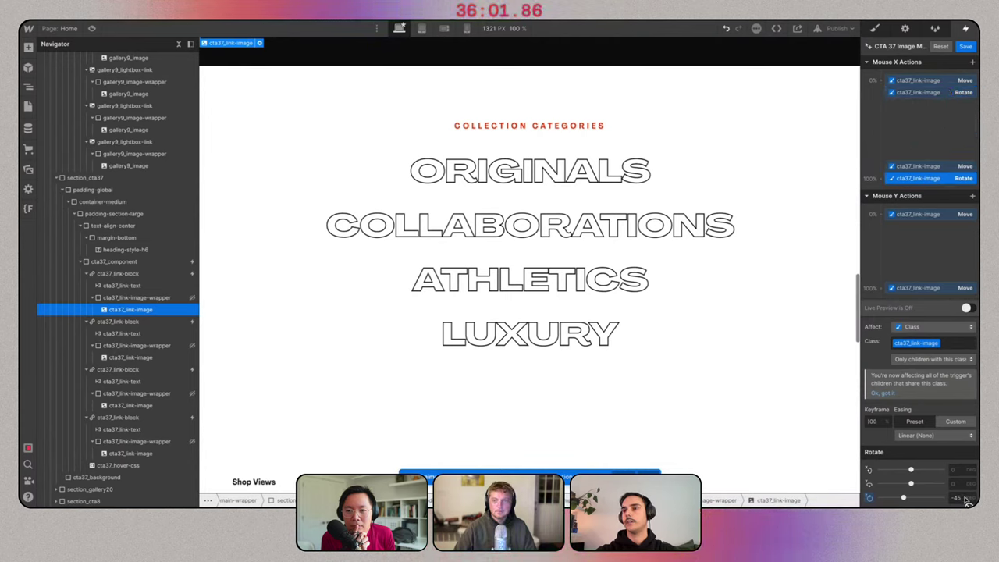
pyautogui.write('45')
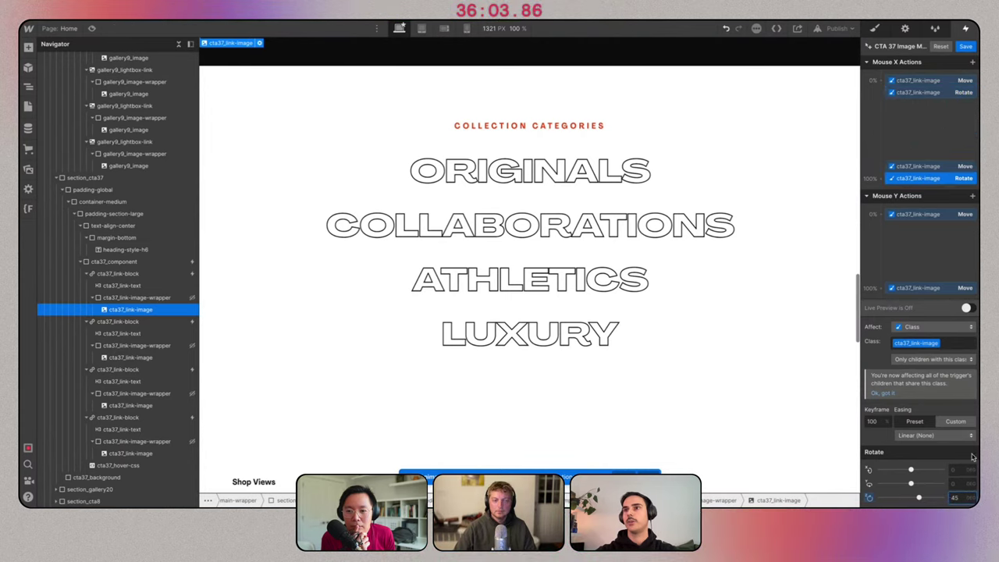
pyautogui.click(968, 49)
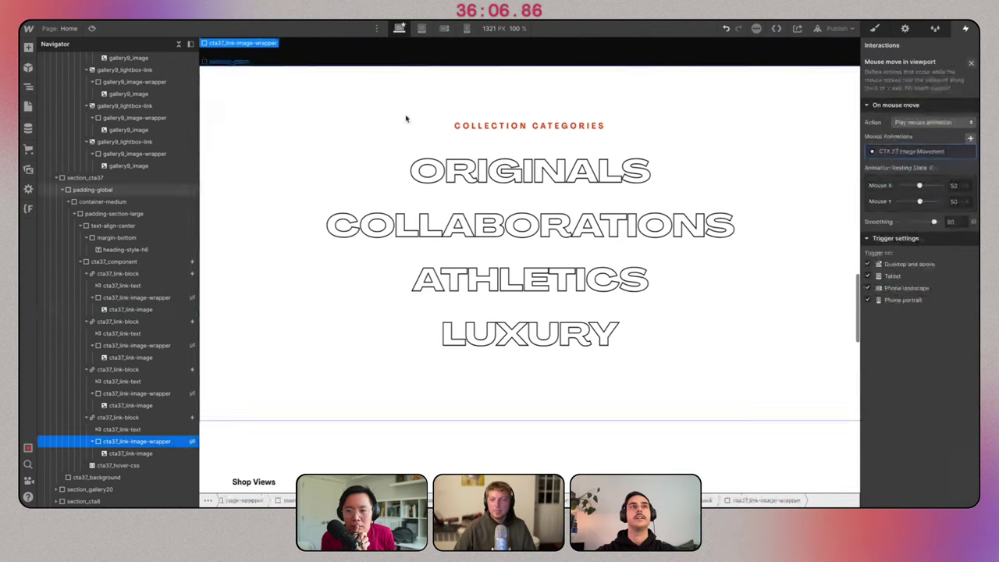
# Preview the page and hover Originals, Collaborations and Athletics to check the tilted photo reveal.
pyautogui.click(92, 28)
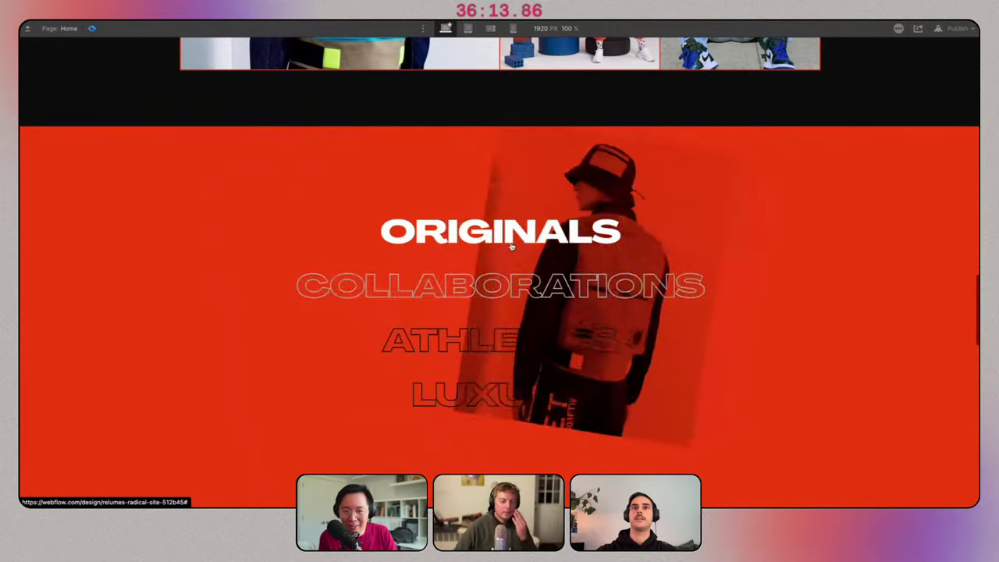
pyautogui.scroll(-2, 565, 286)
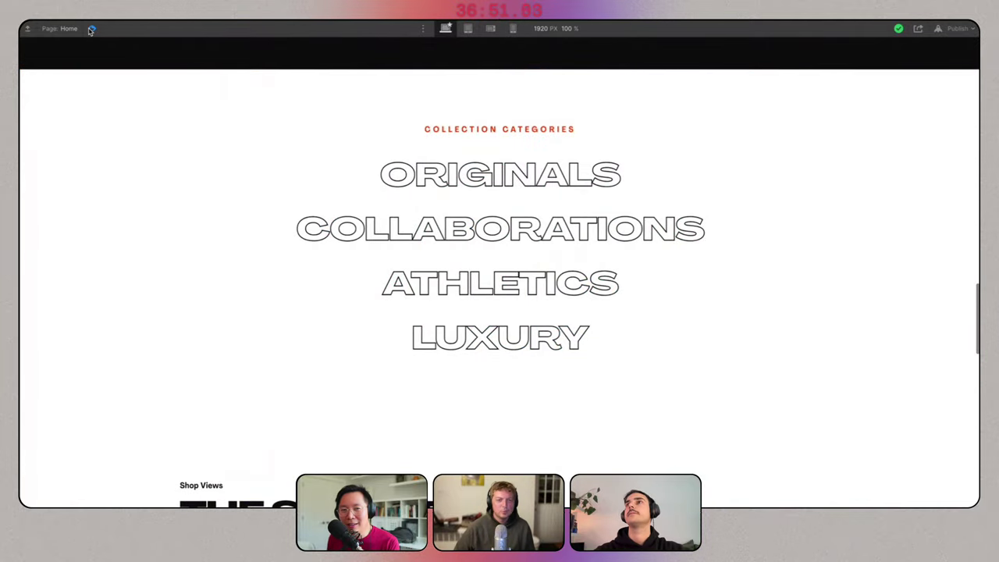
# Exit preview, select section_gallery20 and set its background colour to black.
pyautogui.click(91, 29)
pyautogui.scroll(-3, 448, 237)
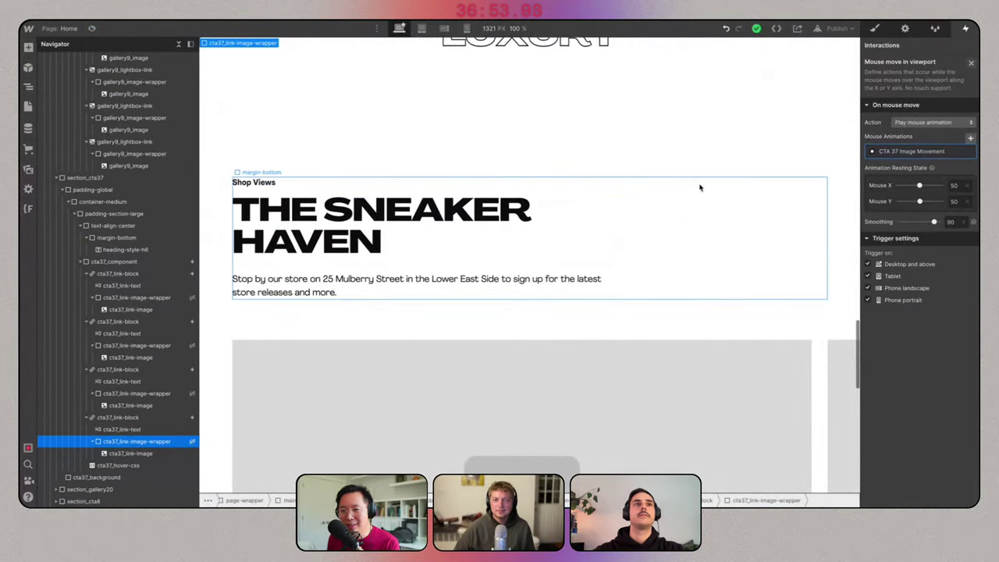
pyautogui.click(700, 187)
pyautogui.click(505, 178)
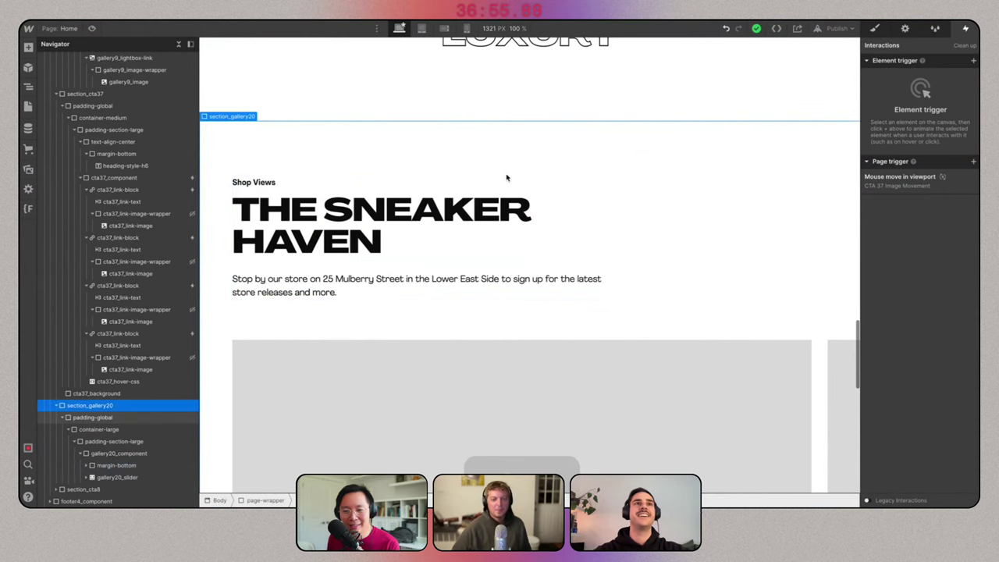
pyautogui.click(876, 29)
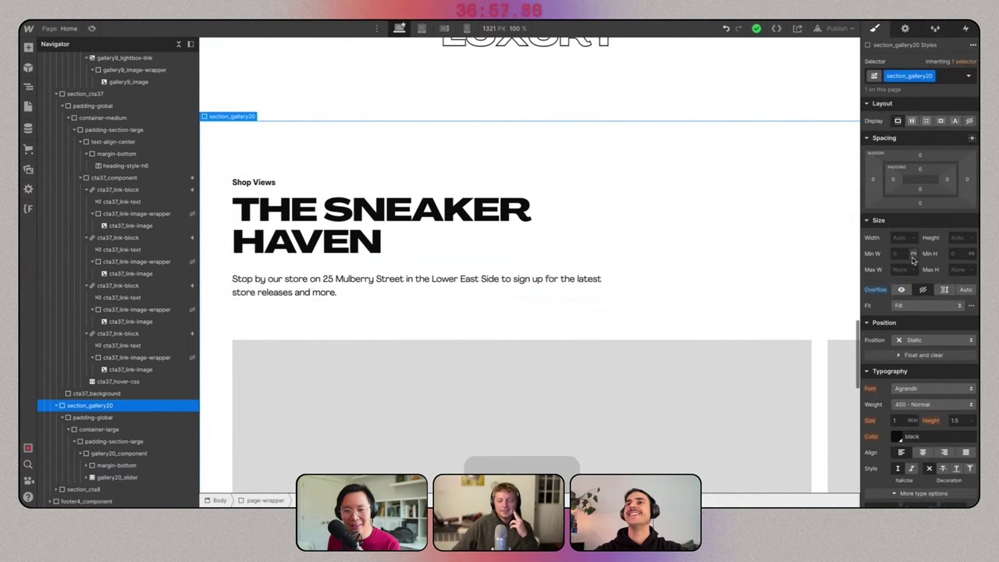
pyautogui.scroll(-5, 917, 305)
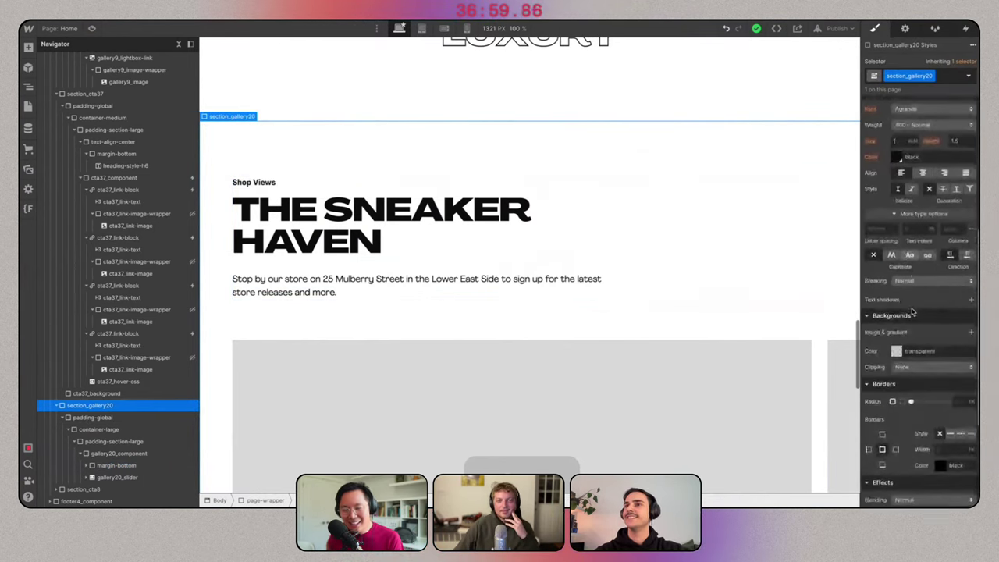
pyautogui.click(897, 330)
pyautogui.click(885, 482)
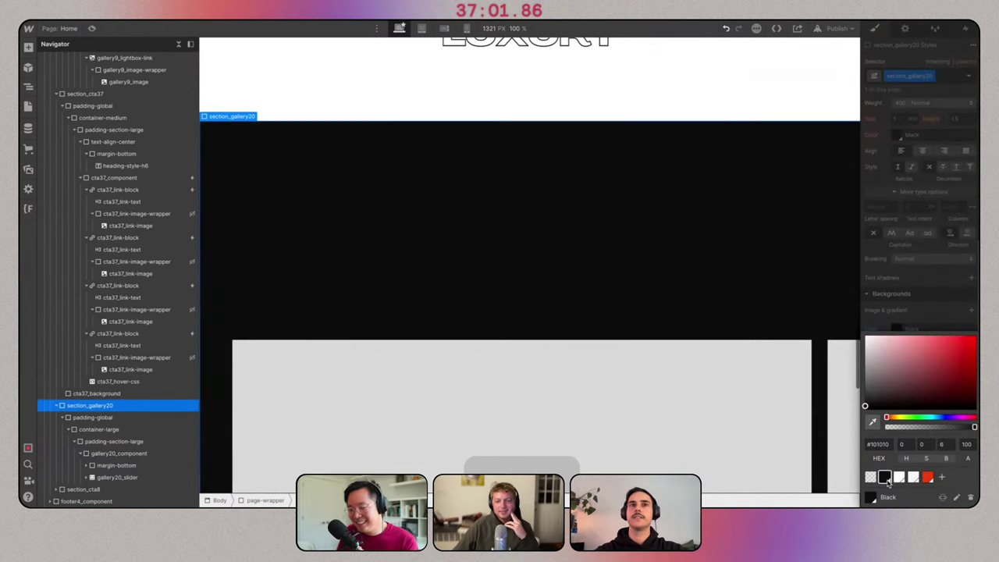
pyautogui.click(912, 288)
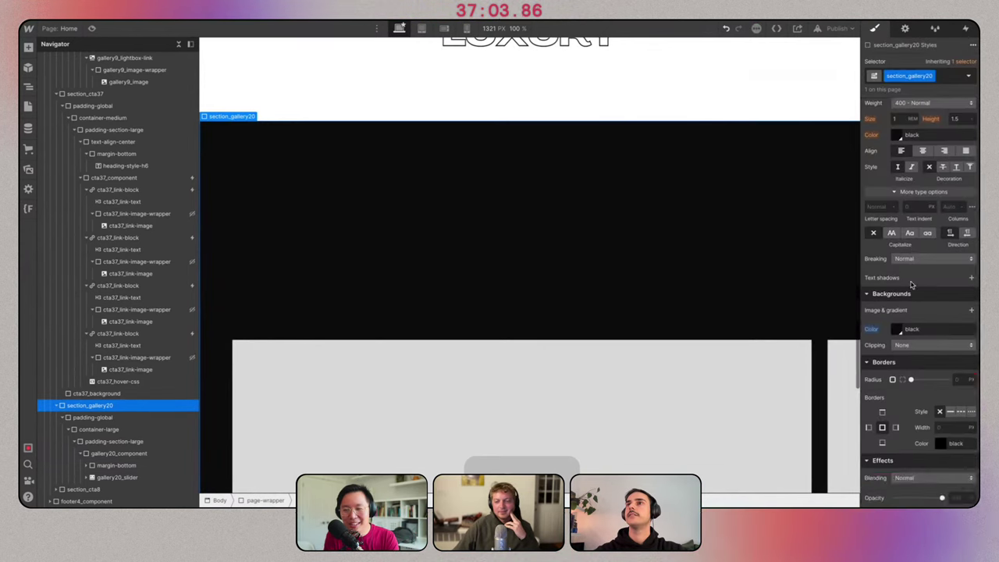
# Set the gallery section's typography colour to white.
pyautogui.scroll(3, 911, 289)
pyautogui.click(899, 217)
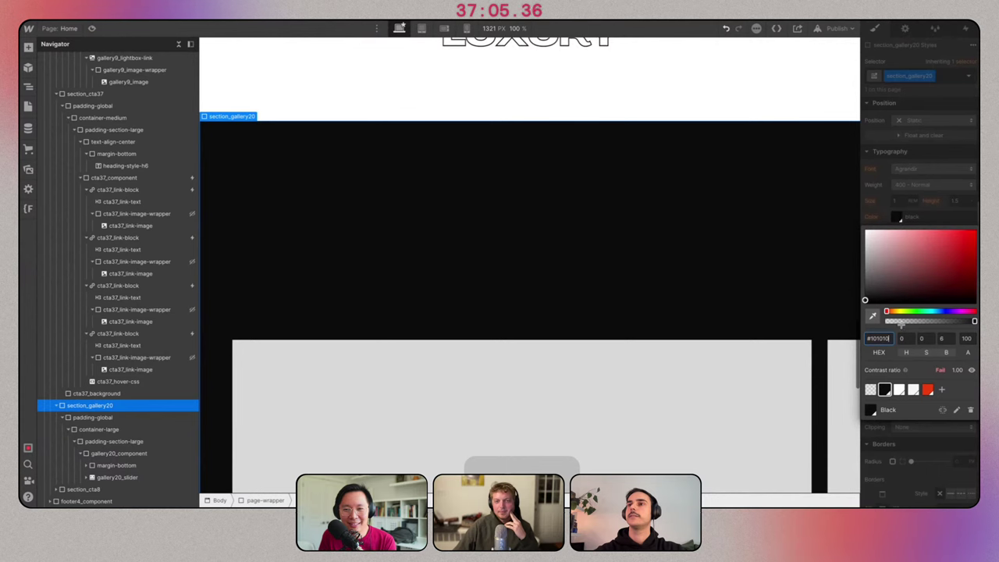
pyautogui.click(902, 392)
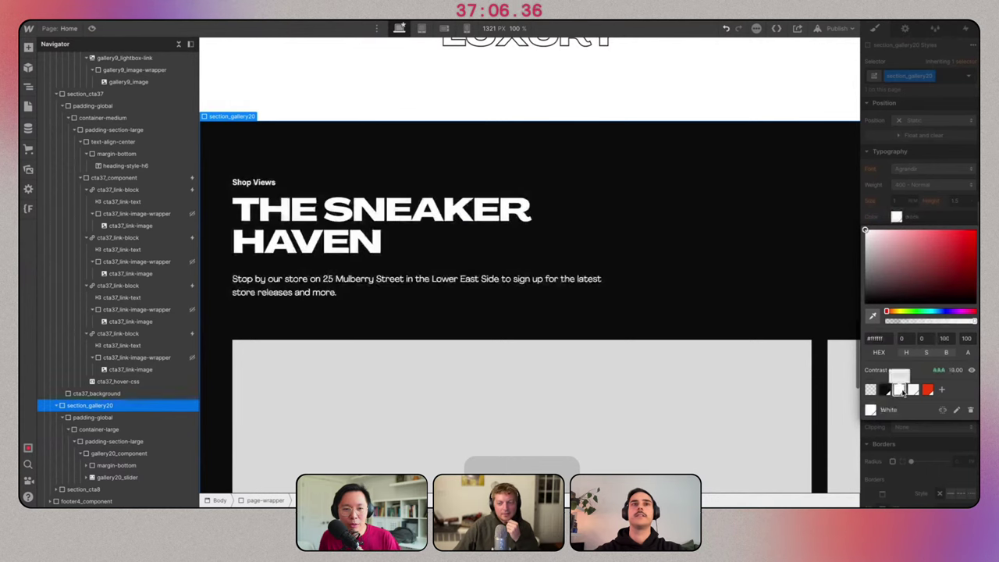
pyautogui.click(269, 181)
# Replace the Shop Views label's text-weight-semibold class with heading-style-h6, then preview the page.
pyautogui.click(955, 78)
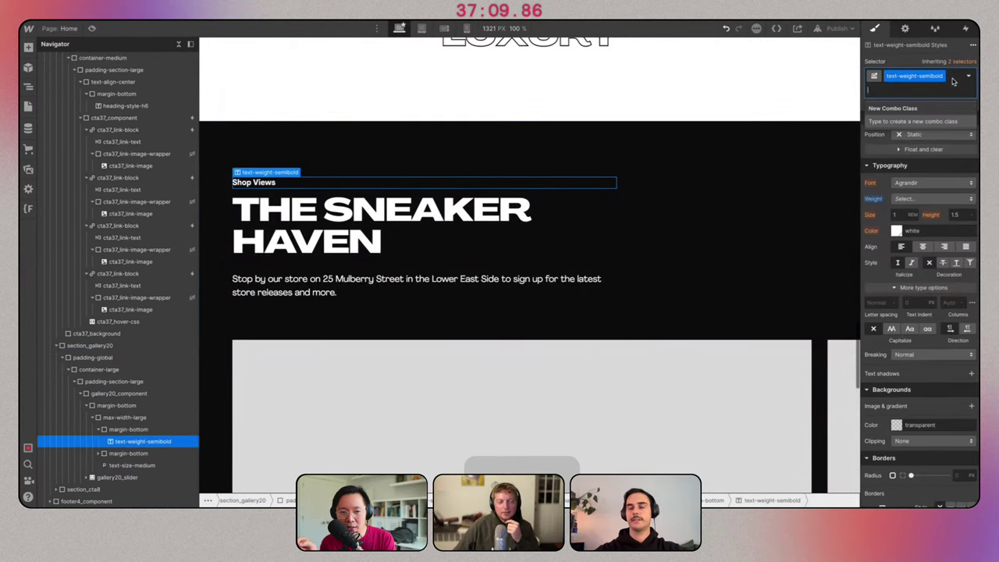
pyautogui.press('BackSpace')
pyautogui.write('heading-style')
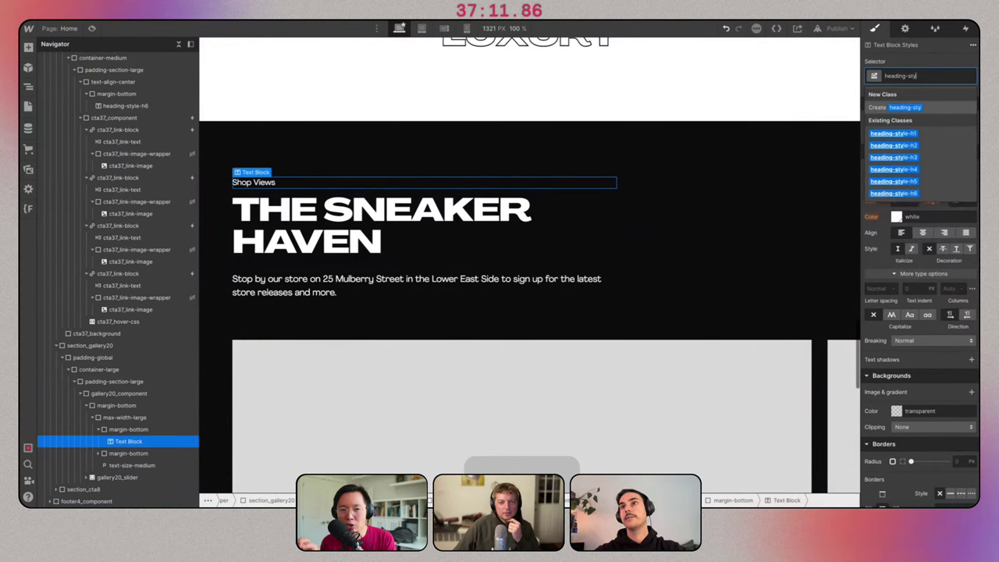
pyautogui.click(924, 193)
pyautogui.scroll(5, 660, 174)
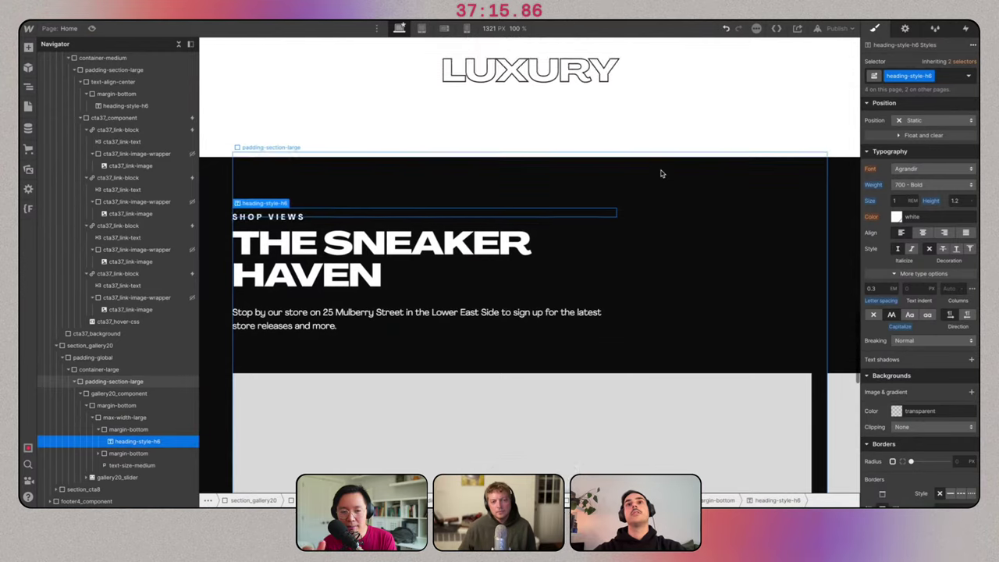
pyautogui.scroll(1, 661, 173)
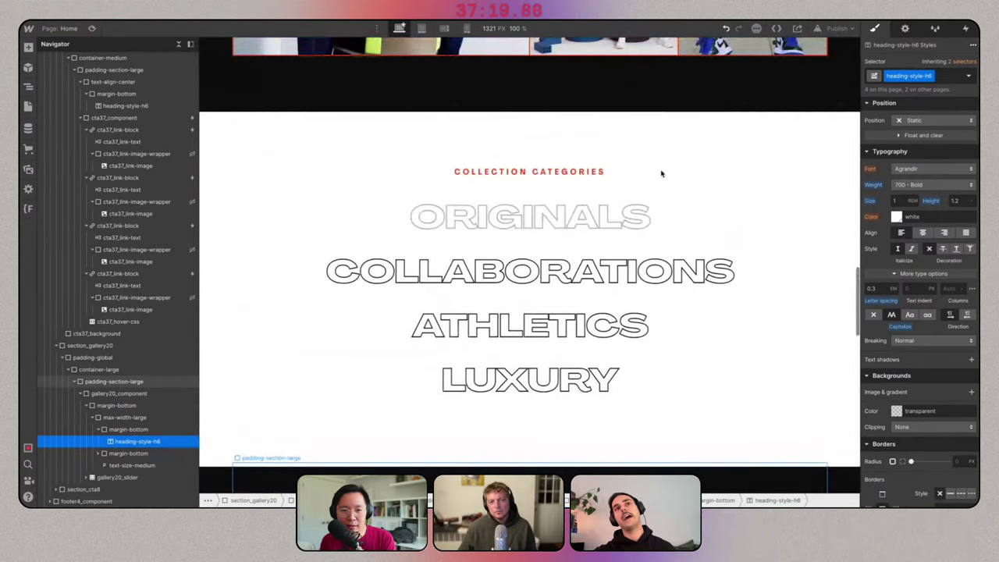
pyautogui.press('super+shift+p')
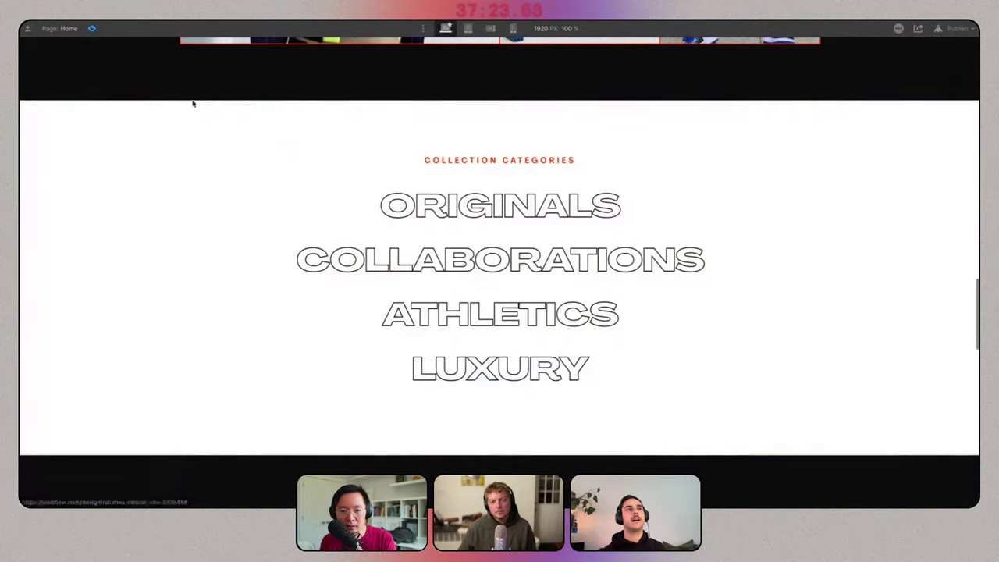
# Exit preview, compare against the Figma hover design, and select section_cta37.
pyautogui.click(90, 28)
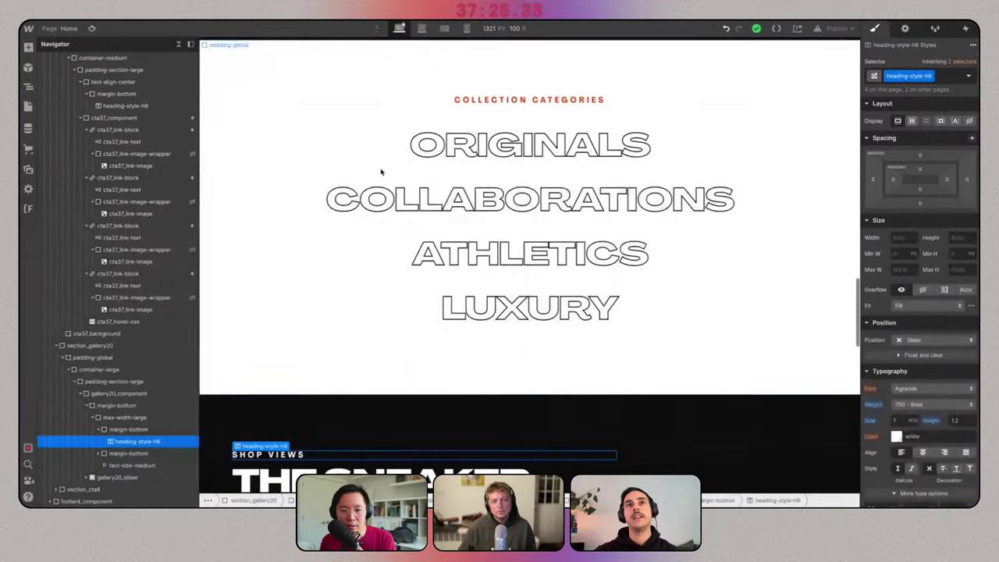
pyautogui.press('super+Tab')
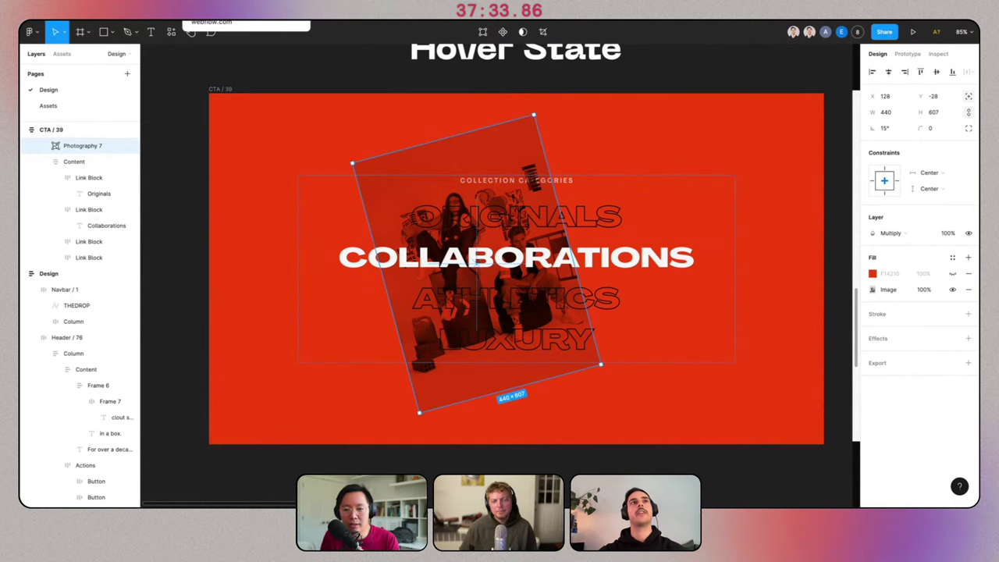
pyautogui.press('super+Tab')
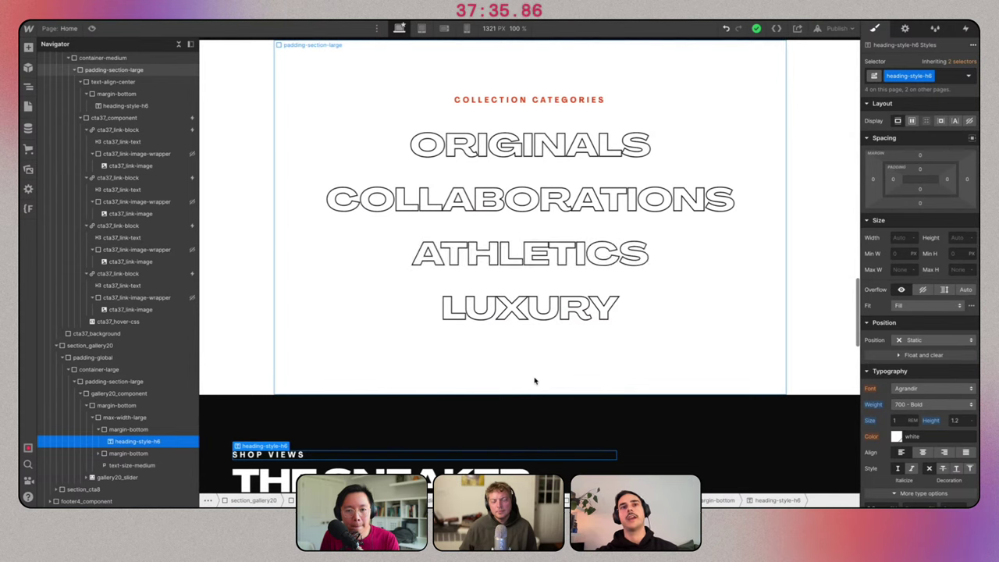
pyautogui.click(481, 383)
pyautogui.scroll(5, 117, 234)
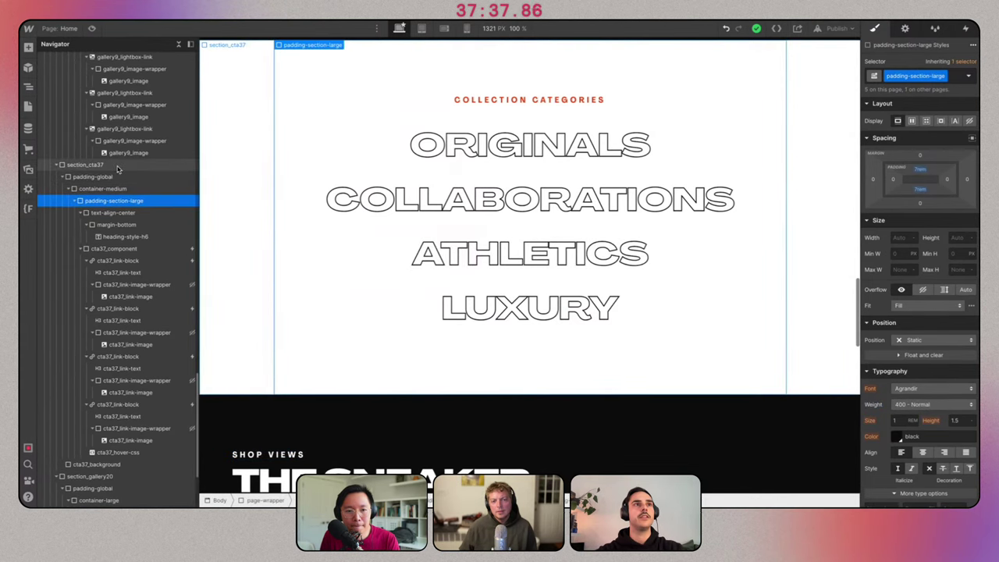
pyautogui.click(121, 166)
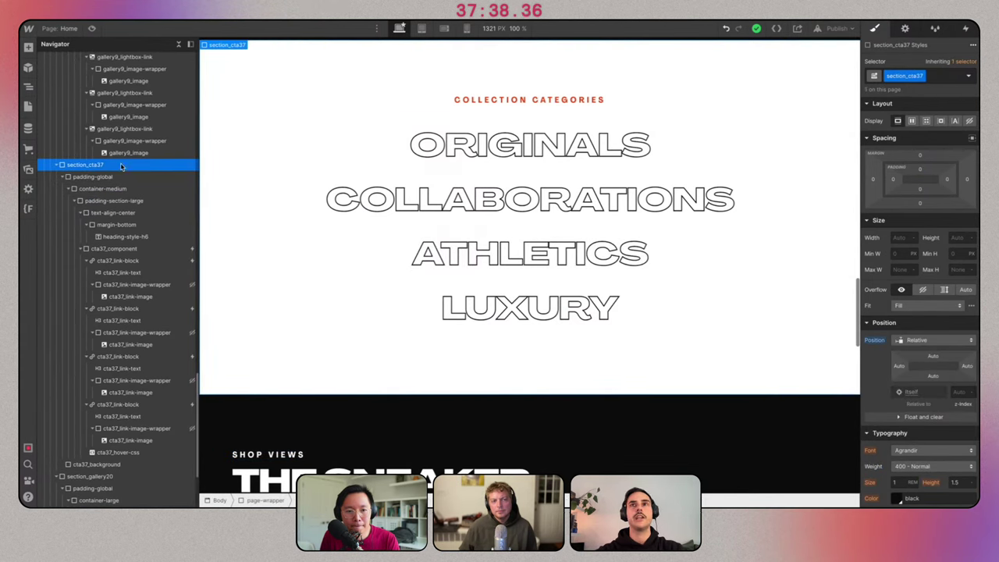
# Set section_cta37 to vertical flex with 100vh height, then preview its hover effect.
pyautogui.click(913, 121)
pyautogui.click(940, 146)
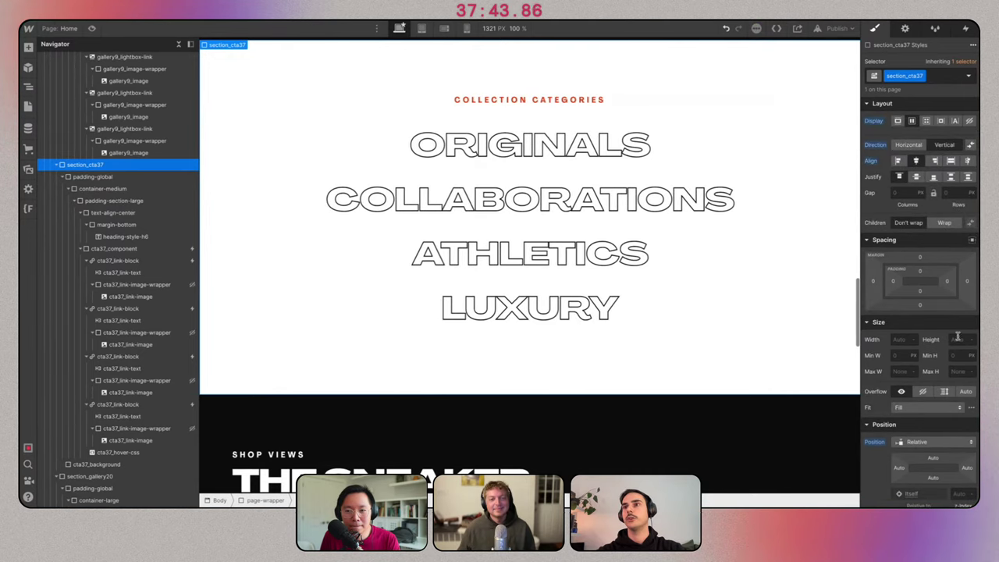
pyautogui.write('100vh')
pyautogui.press('Return')
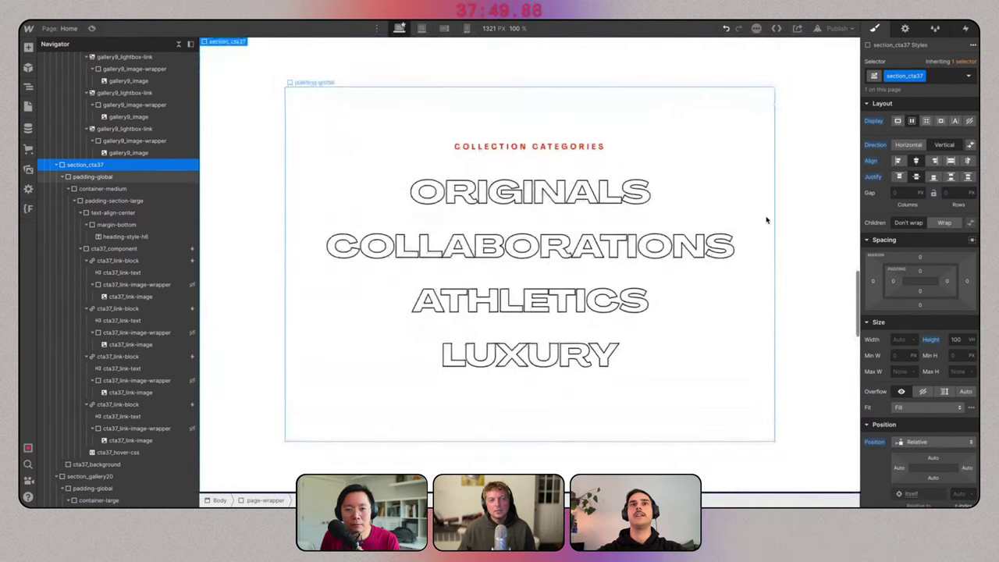
pyautogui.click(91, 28)
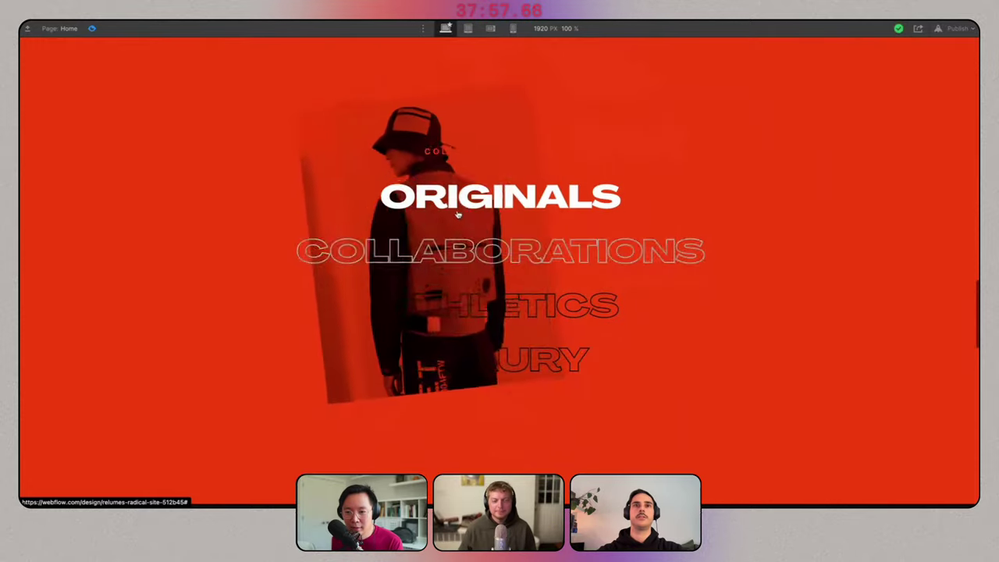
# Exit preview and give THE SNEAKER HAVEN heading the text-color-red class.
pyautogui.scroll(-5, 466, 210)
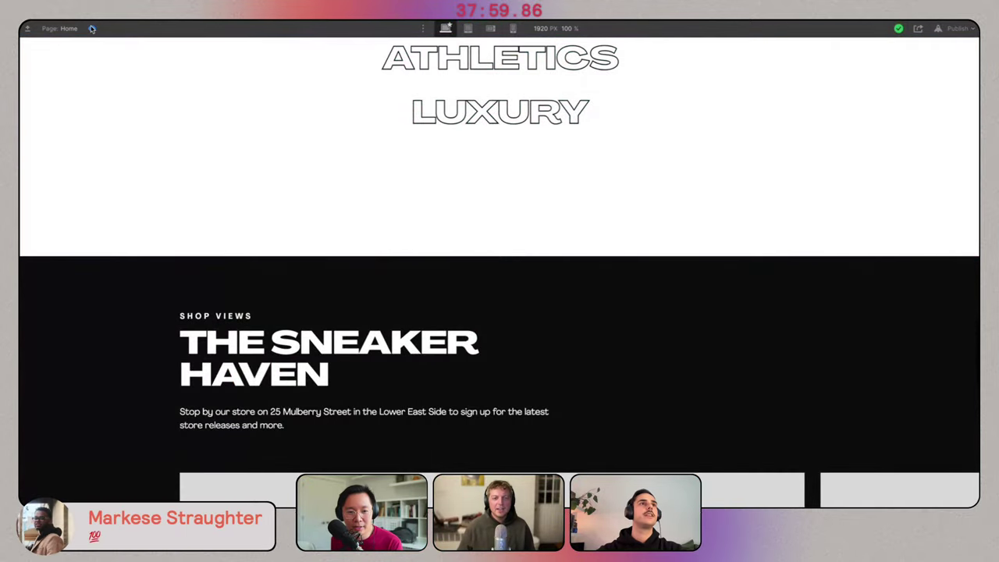
pyautogui.press('Escape')
pyautogui.click(335, 300)
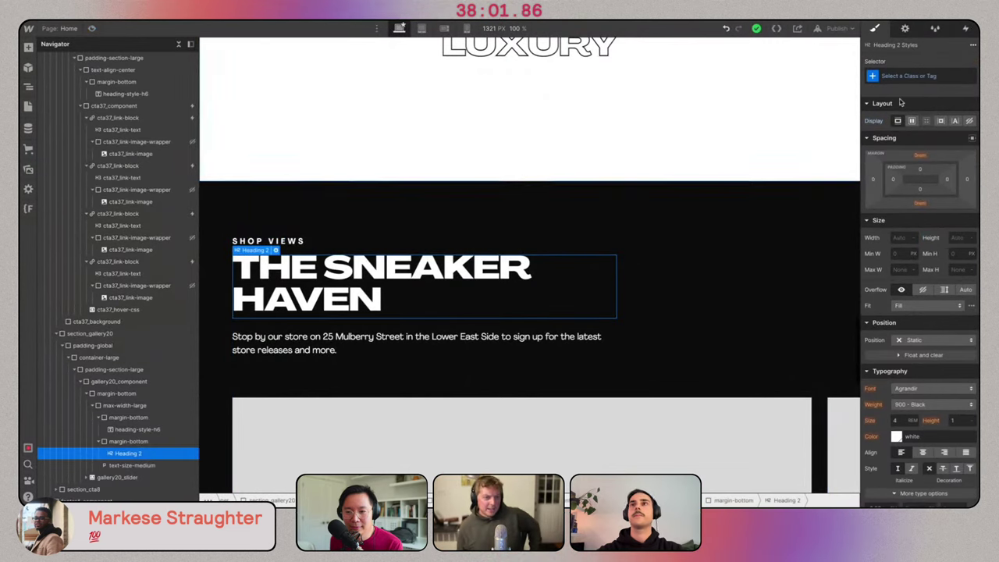
pyautogui.click(918, 74)
pyautogui.write('text-color-')
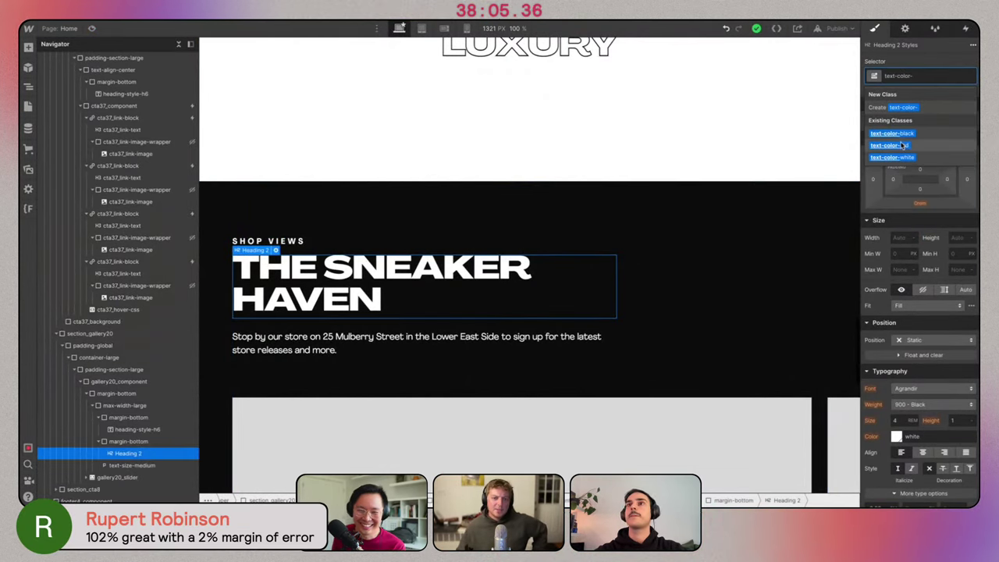
pyautogui.click(902, 146)
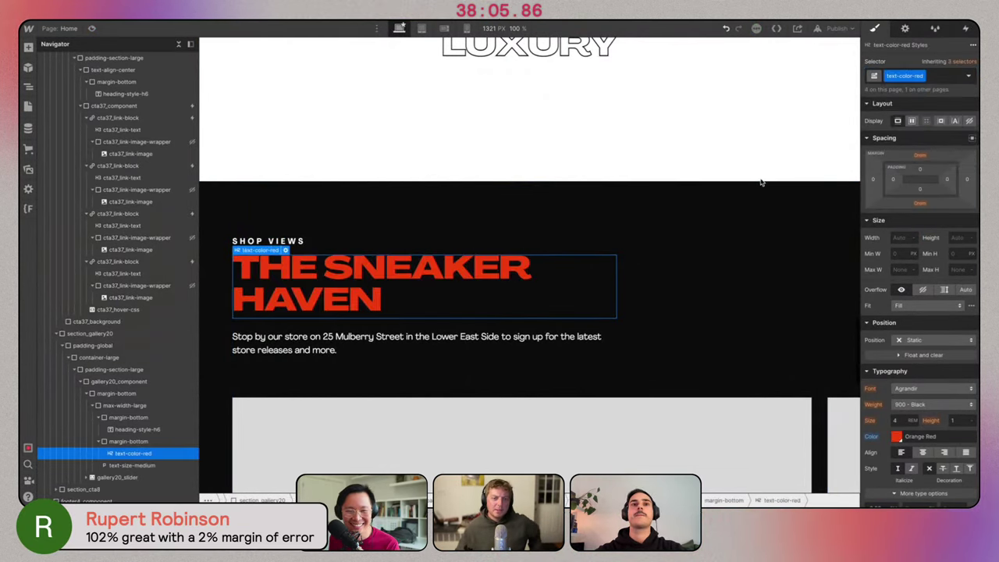
# Compare the orange-red heading against the Figma design.
pyautogui.press('super+Tab')
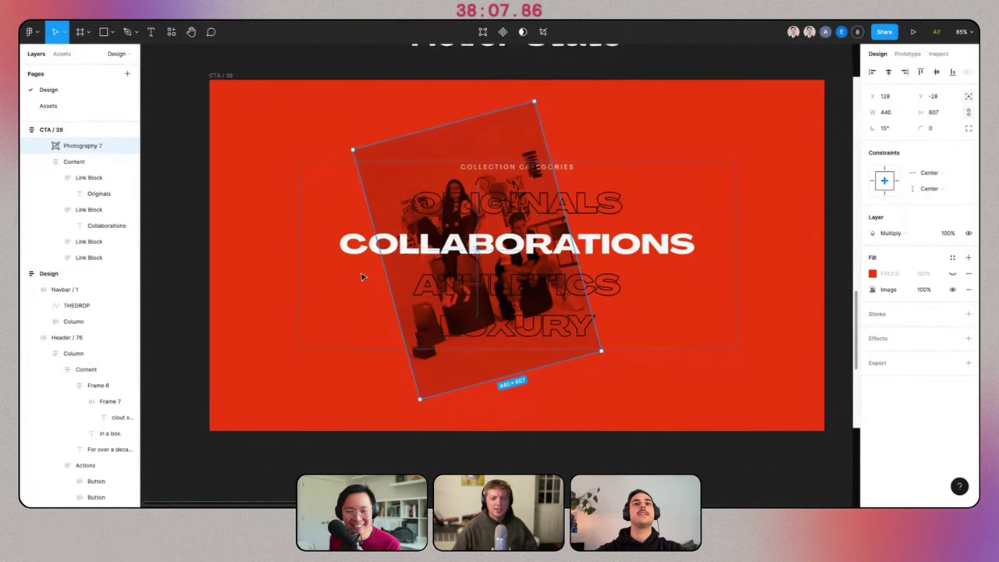
pyautogui.scroll(-4, 364, 276)
pyautogui.scroll(-3, 361, 276)
pyautogui.scroll(-2, 362, 277)
pyautogui.scroll(-3, 364, 278)
pyautogui.hscroll(2, 363, 279)
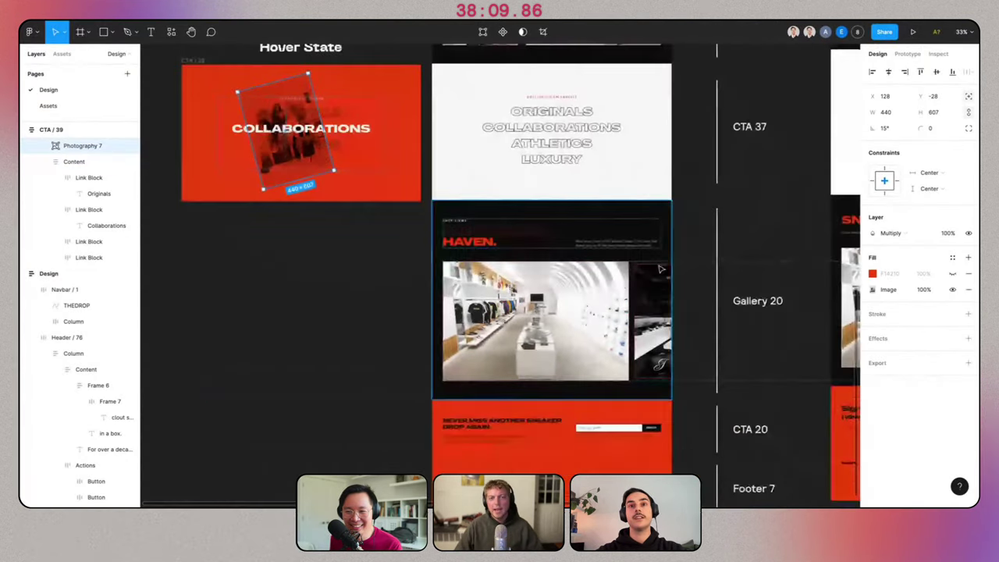
pyautogui.scroll(2, 659, 318)
pyautogui.scroll(3, 660, 318)
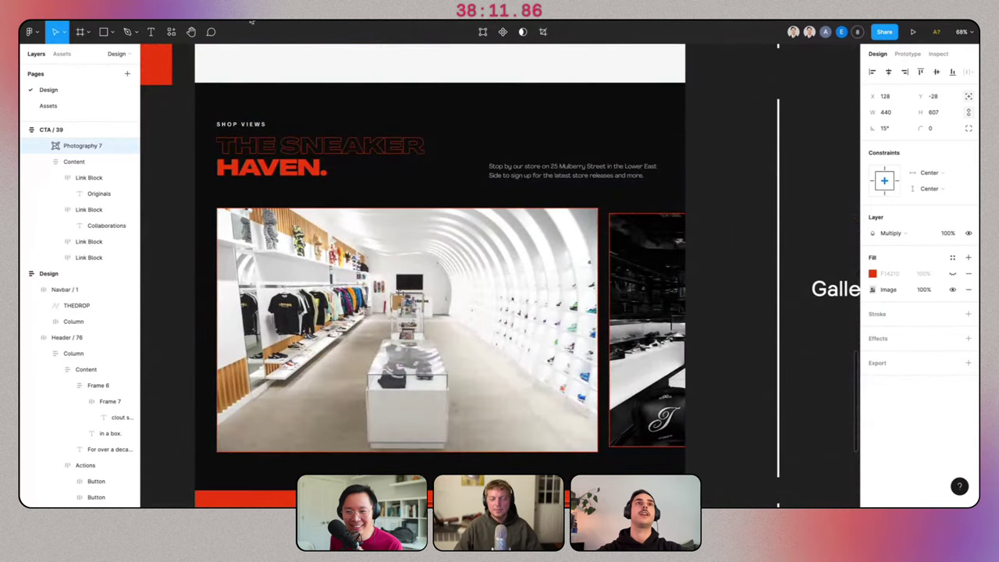
pyautogui.press('super+Tab')
# Wrap 'THE SNEAKER' in a text span and apply text-style-outline-red to it.
pyautogui.doubleClick(370, 268)
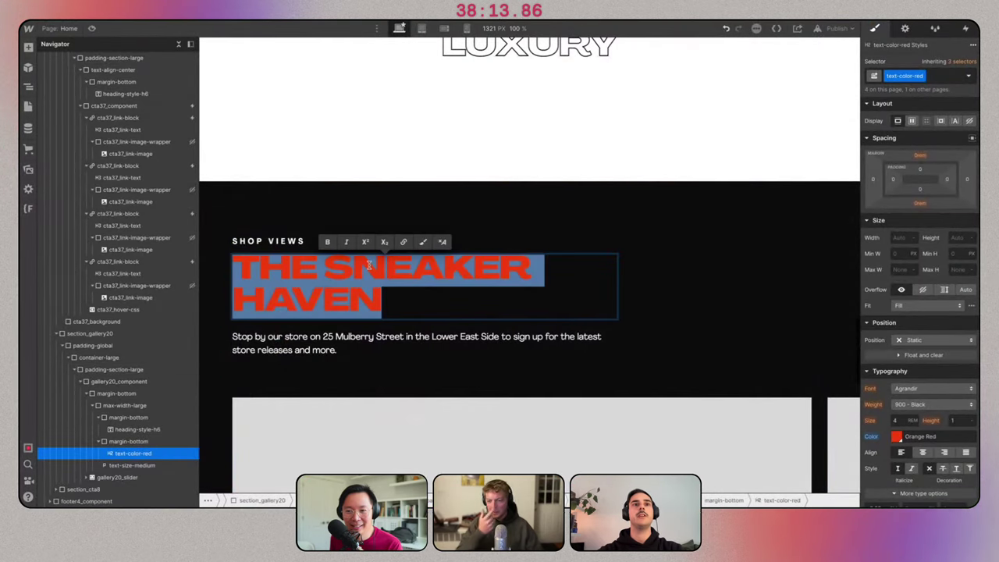
pyautogui.click(369, 266)
pyautogui.doubleClick(369, 266)
pyautogui.click(580, 272)
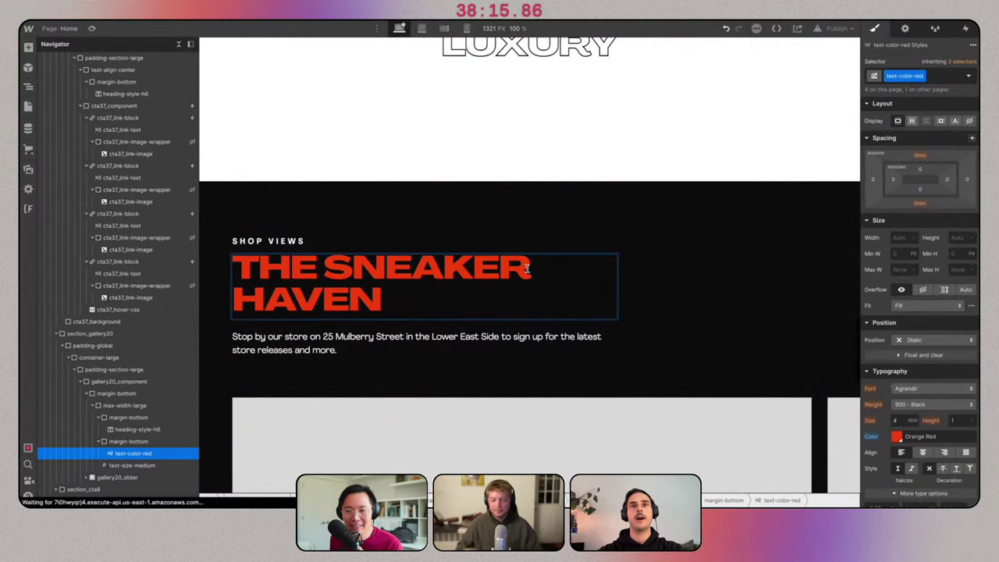
pyautogui.moveTo(530, 268); pyautogui.dragTo(233, 267)
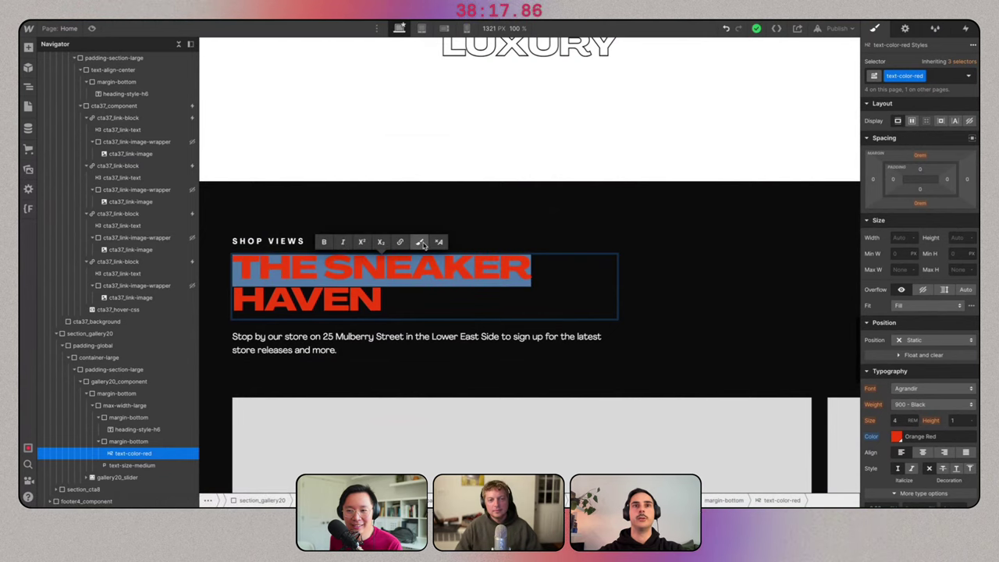
pyautogui.click(424, 243)
pyautogui.press('super+Return')
pyautogui.write('te')
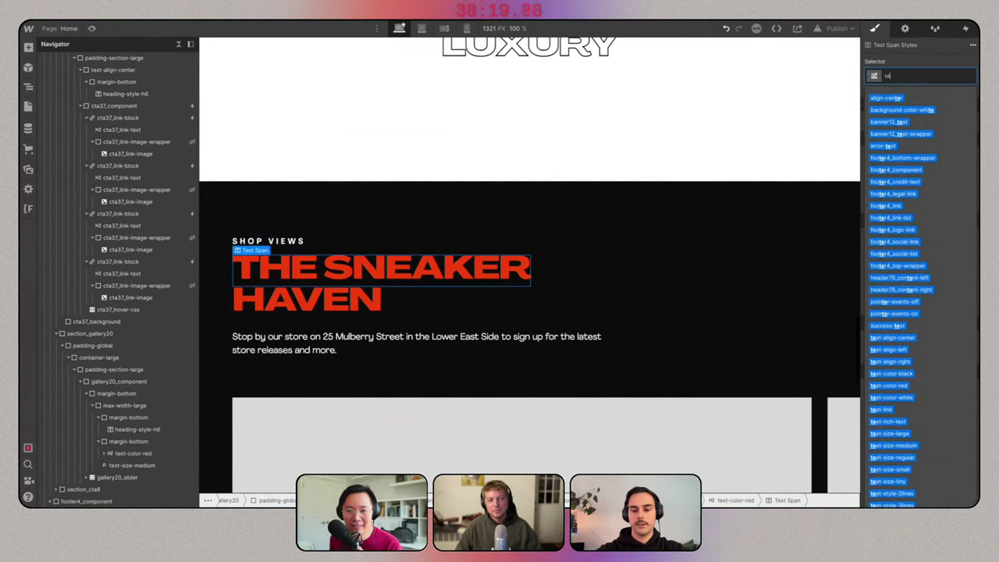
pyautogui.write('xt-style-out')
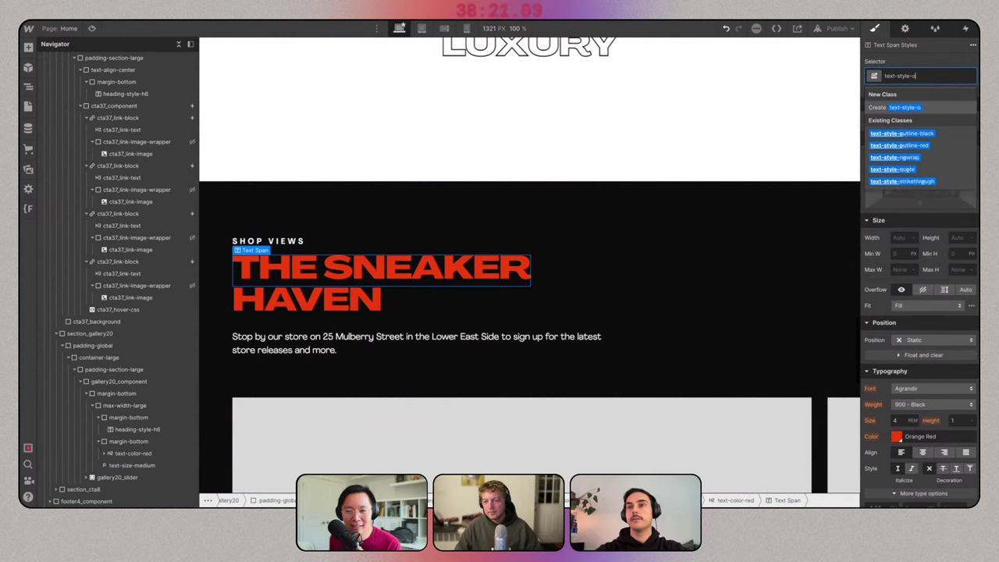
pyautogui.click(905, 145)
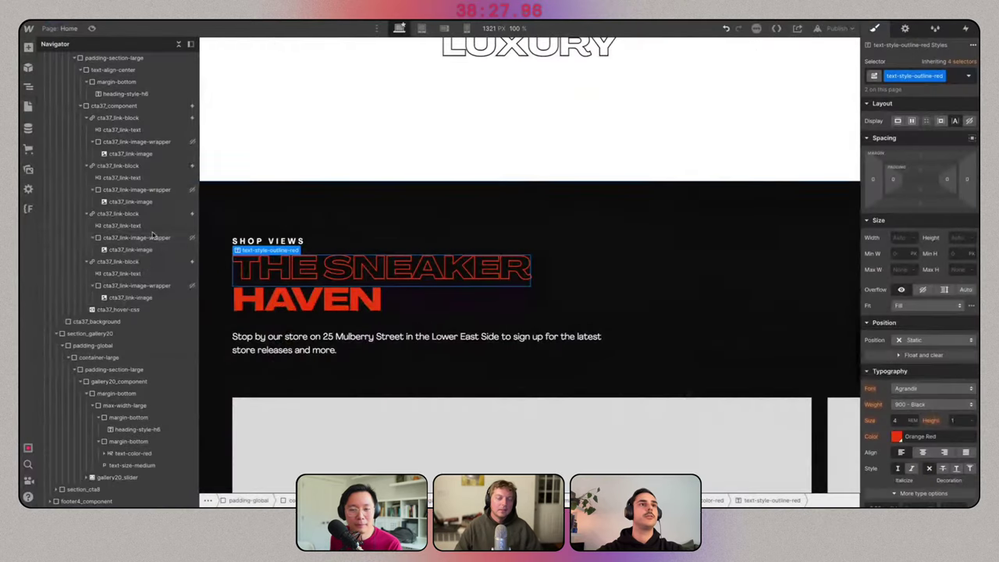
pyautogui.click(602, 328)
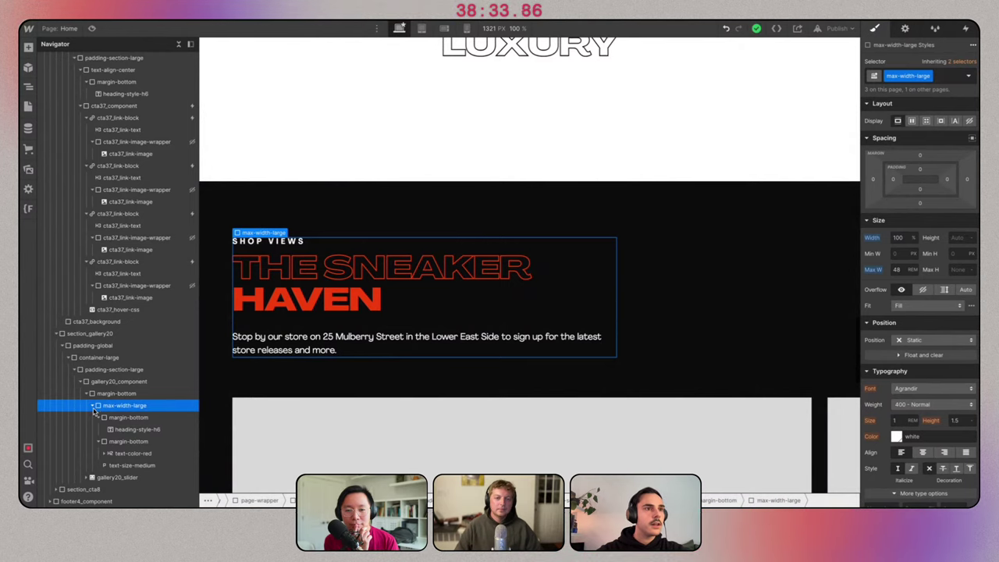
# Nest max-width-large inside a new Div Block set to flex display.
pyautogui.click(92, 406)
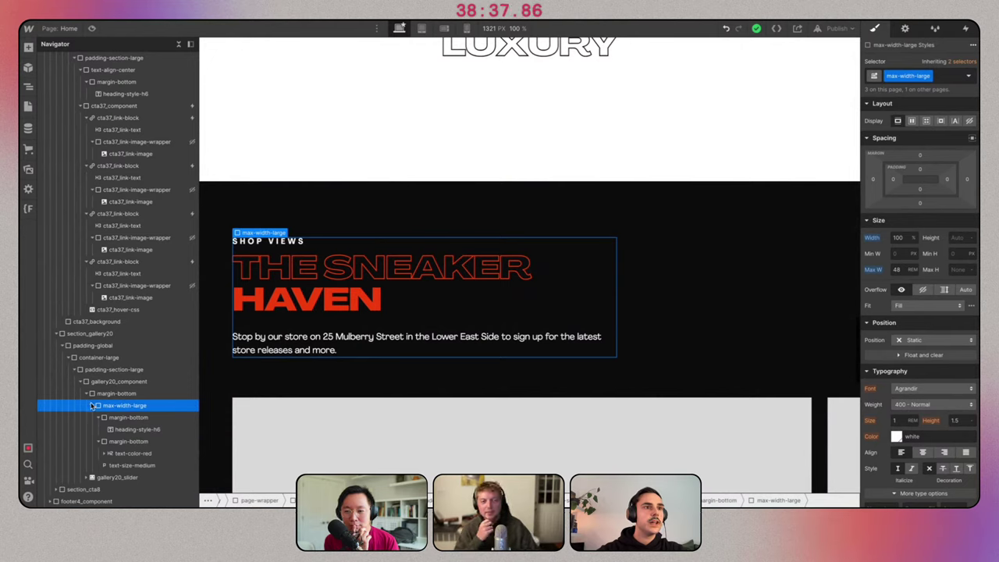
pyautogui.click(86, 393)
pyautogui.click(90, 394)
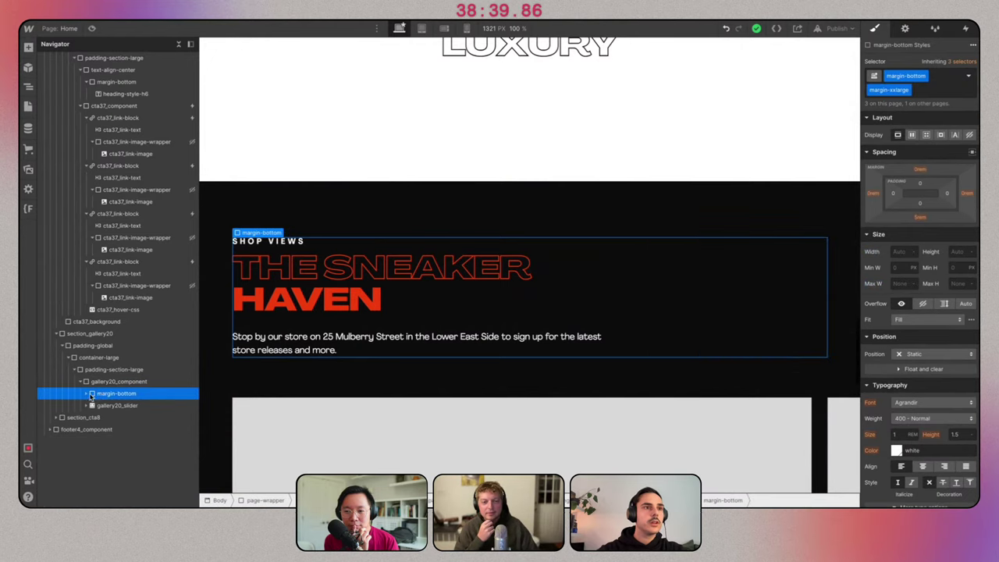
pyautogui.press('super+k')
pyautogui.write('div')
pyautogui.press('Return')
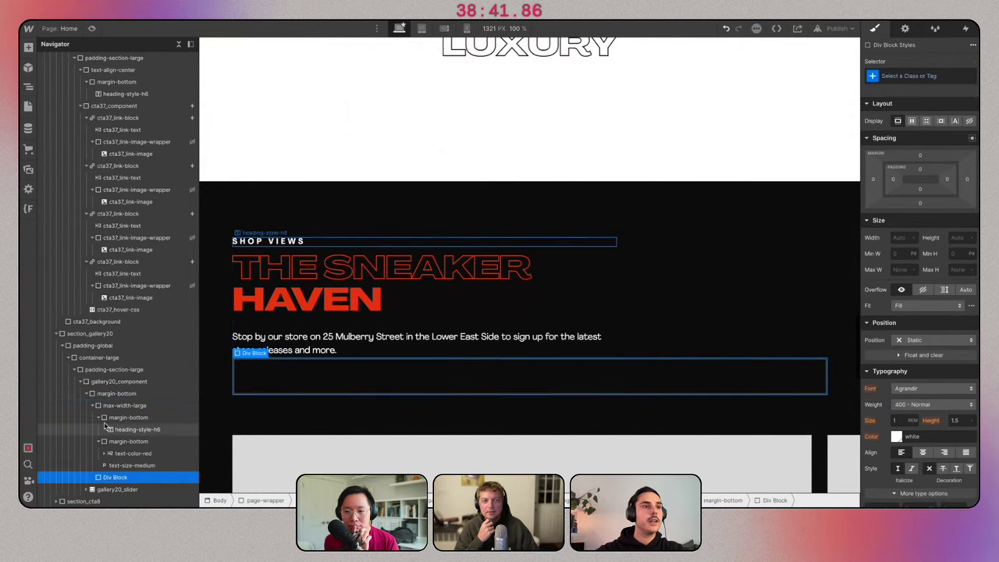
pyautogui.click(94, 406)
pyautogui.moveTo(121, 406); pyautogui.dragTo(117, 419)
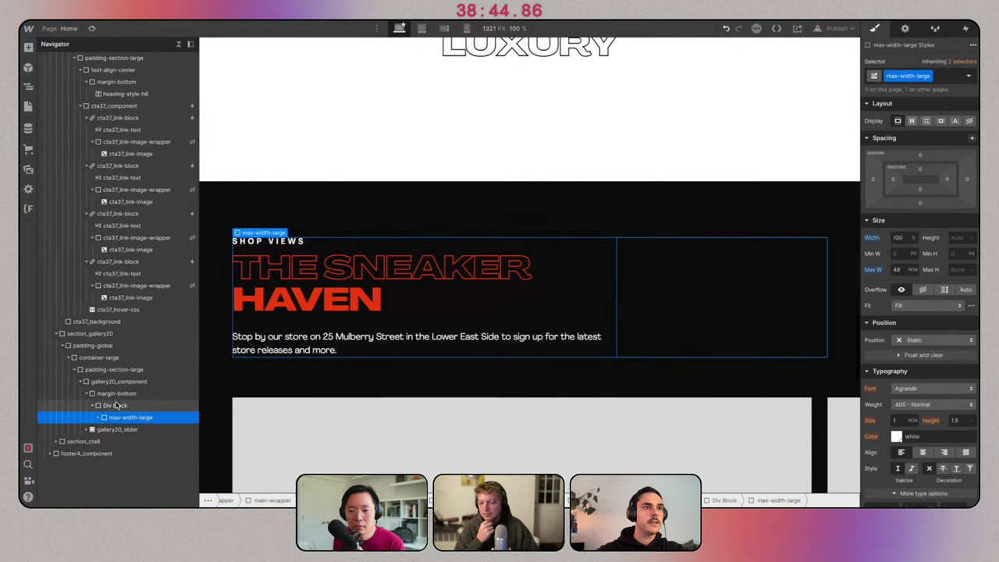
pyautogui.click(912, 120)
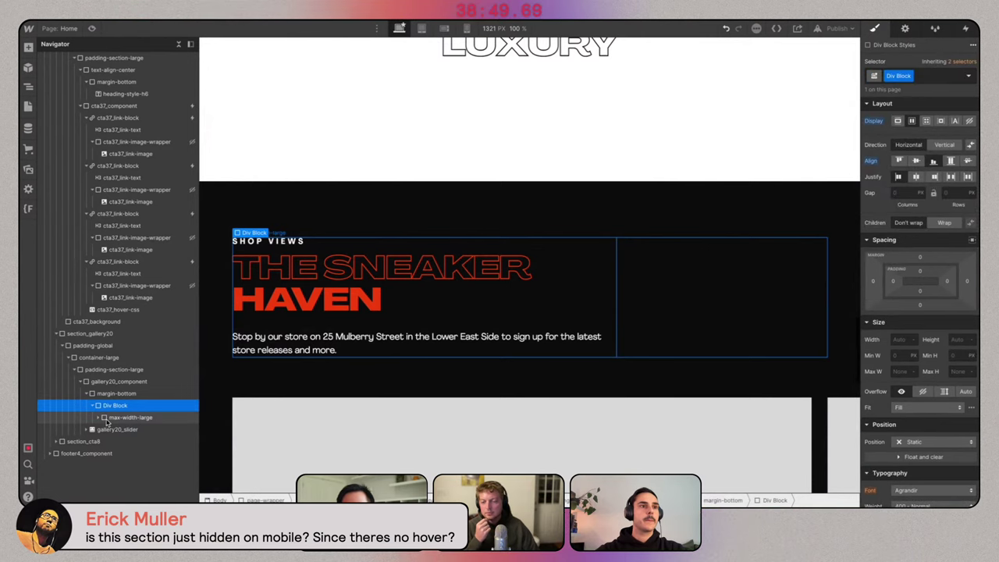
pyautogui.scroll(-1, 100, 421)
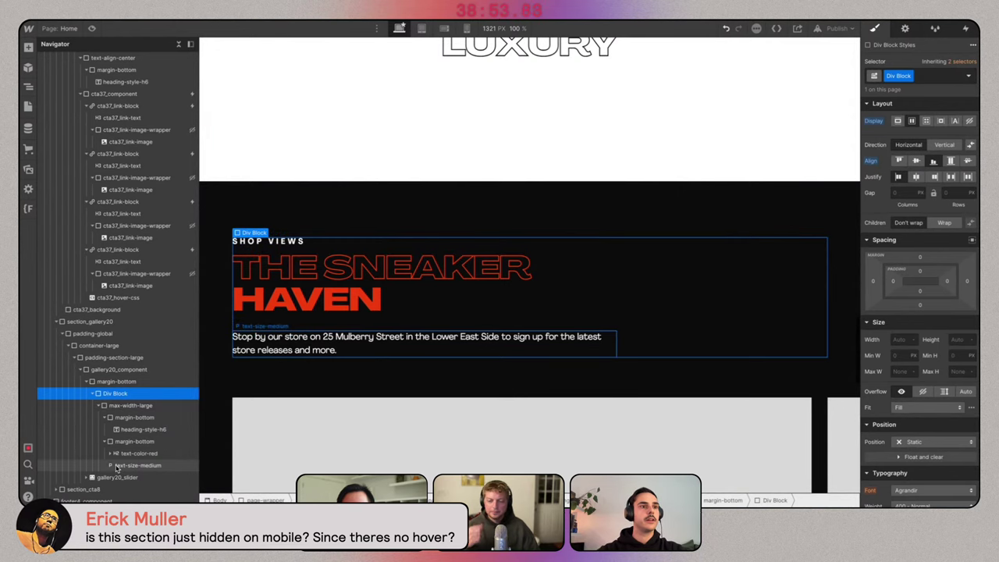
# Move the heading out of its margin-bottom wrapper and delete the empty wrapper.
pyautogui.click(101, 465)
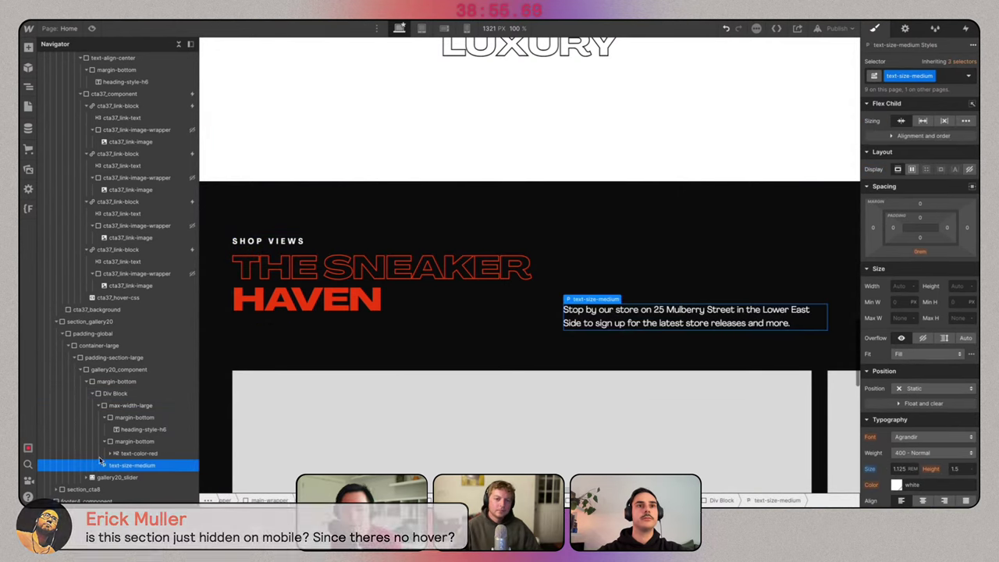
pyautogui.click(129, 452)
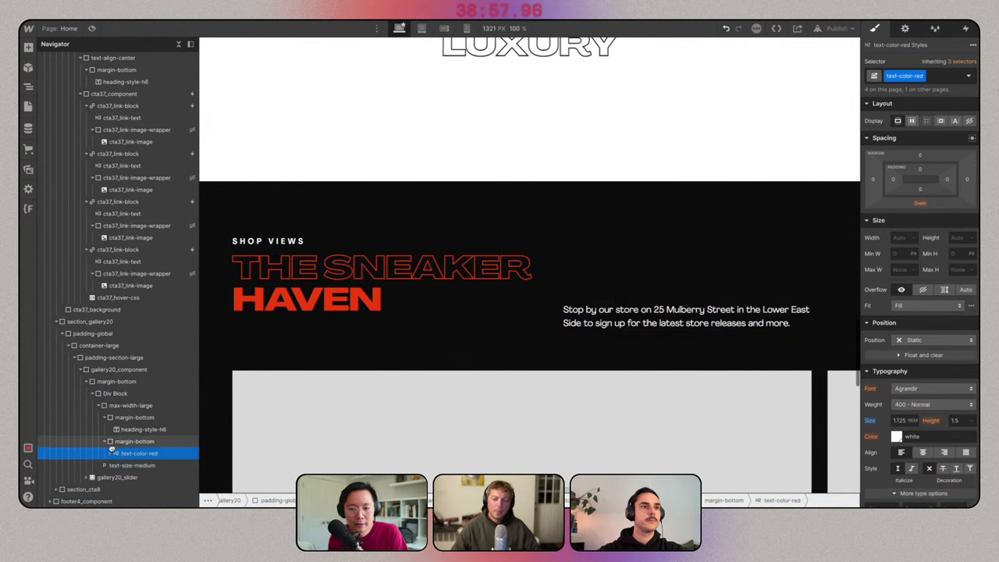
pyautogui.moveTo(129, 453); pyautogui.dragTo(124, 453)
pyautogui.click(125, 453)
pyautogui.press('Delete')
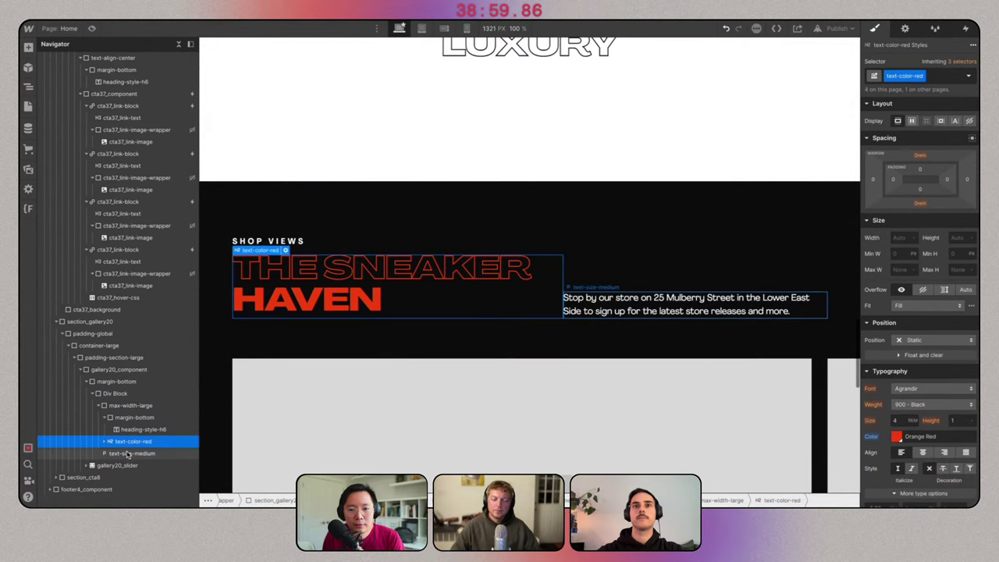
# Make the Div Block a two-column, one-row grid with 5rem gap and 1.5fr first column.
pyautogui.click(647, 247)
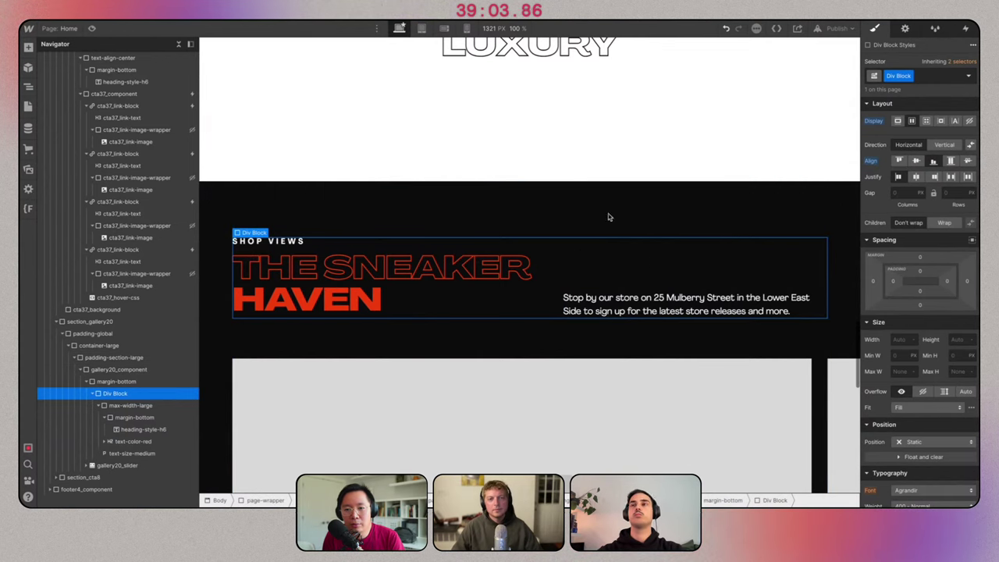
pyautogui.click(927, 121)
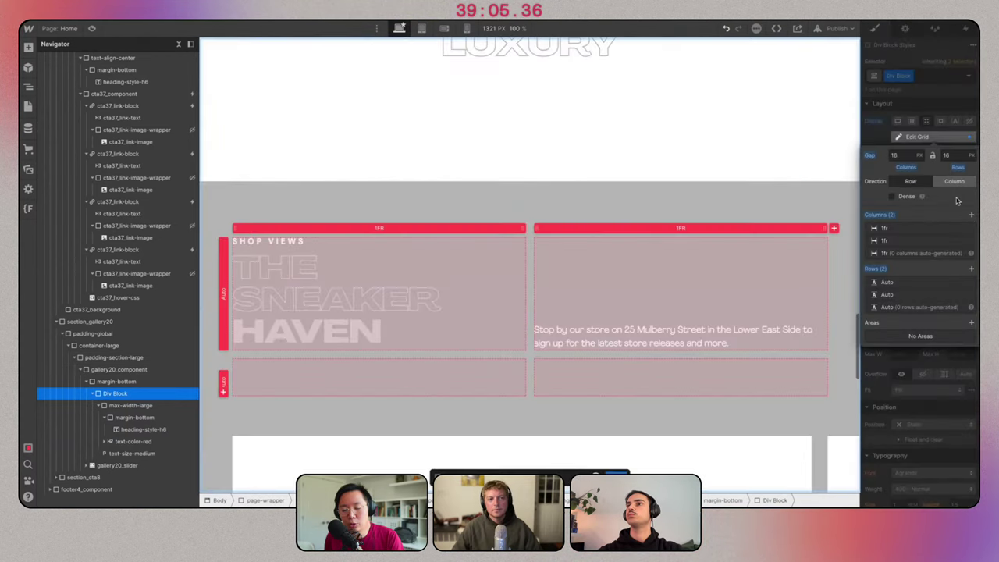
pyautogui.click(970, 240)
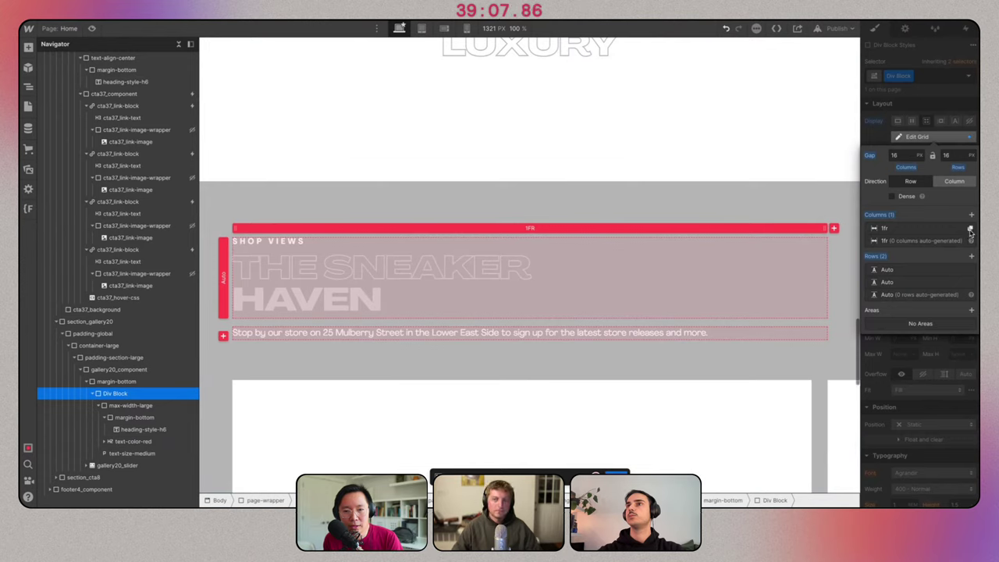
pyautogui.click(972, 216)
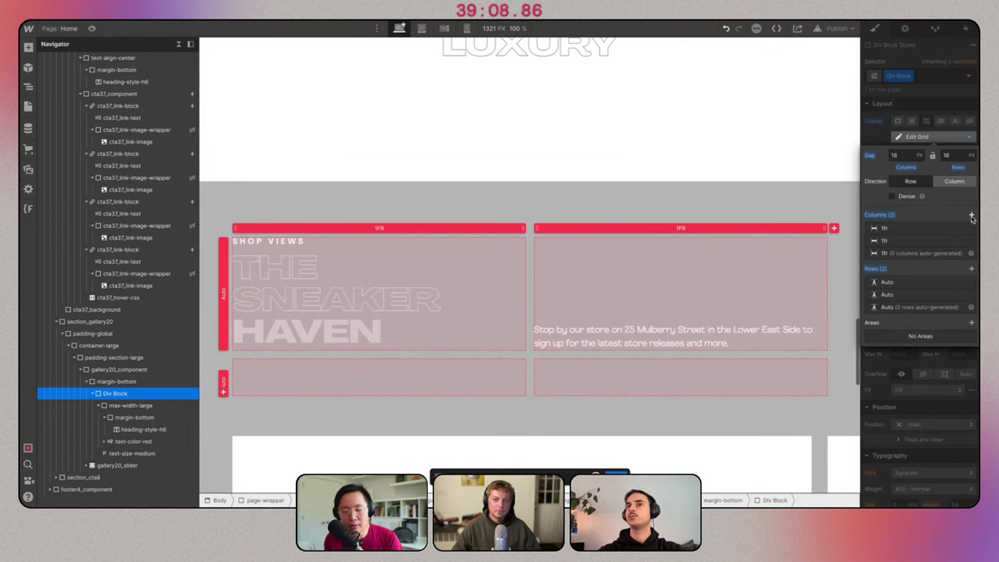
pyautogui.click(971, 294)
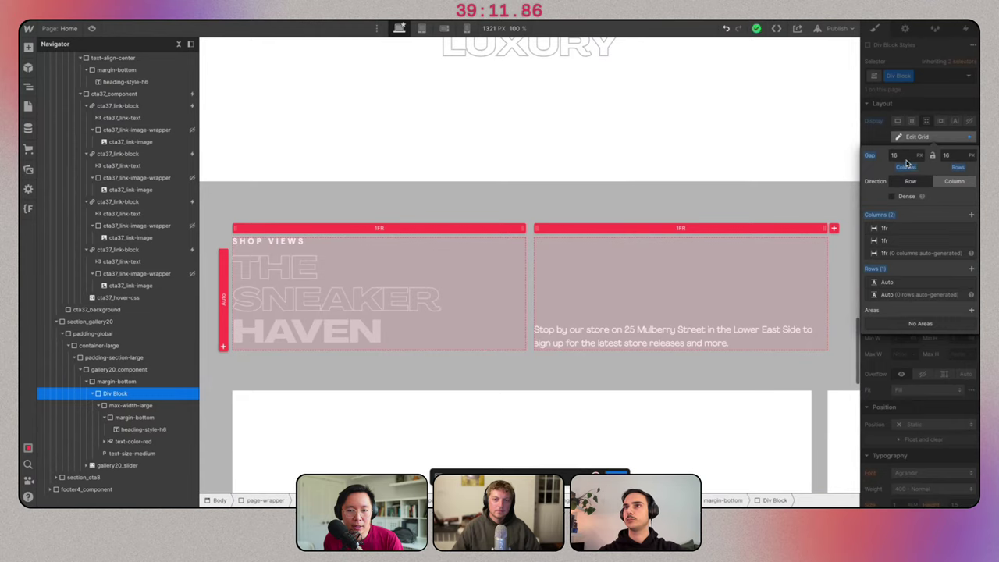
pyautogui.press('Return')
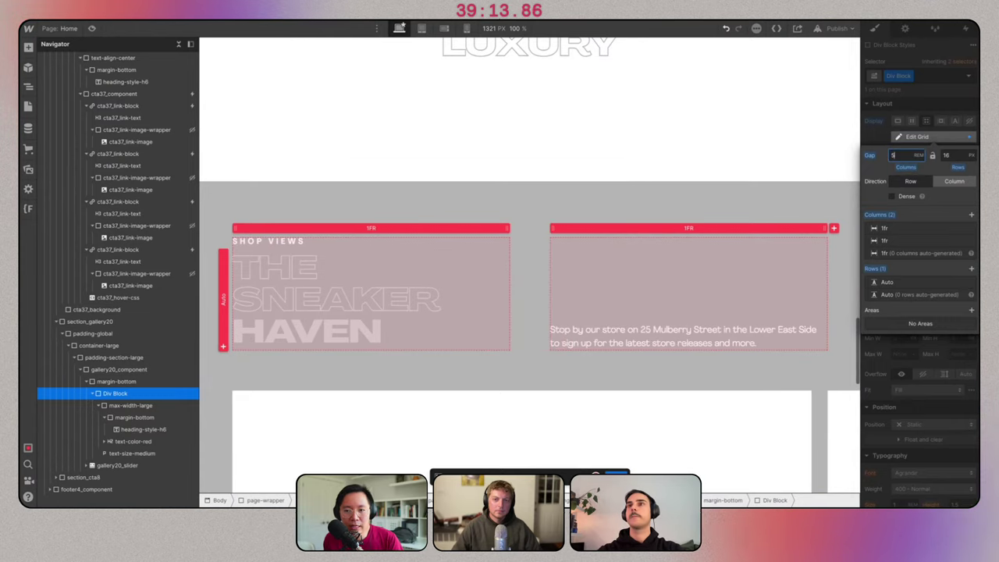
pyautogui.moveTo(511, 228)
pyautogui.mouseDown()
pyautogui.moveTo(554, 229)
pyautogui.moveTo(517, 229)
pyautogui.mouseUp()
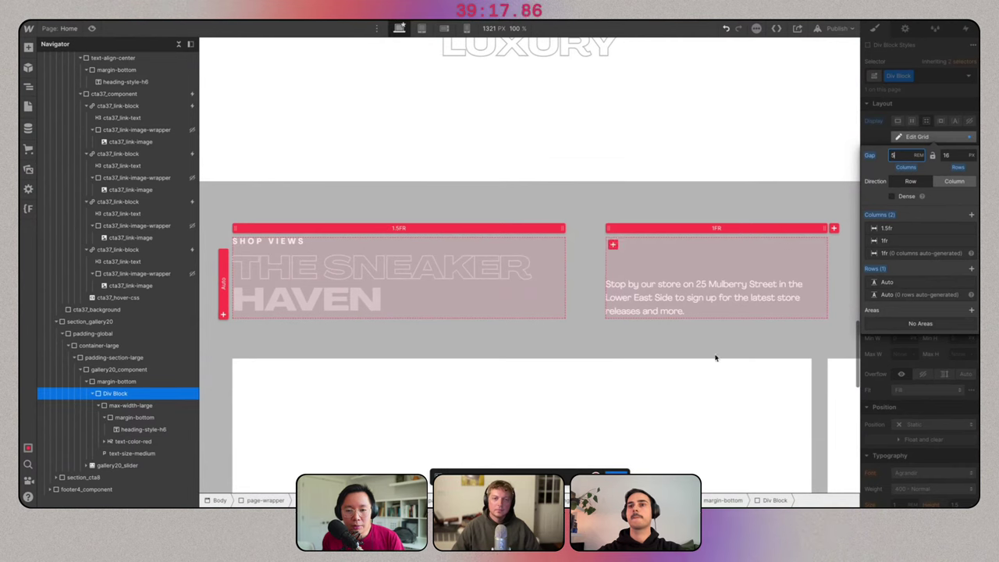
# Finish grid editing and select the gallery slide image.
pyautogui.press('Escape')
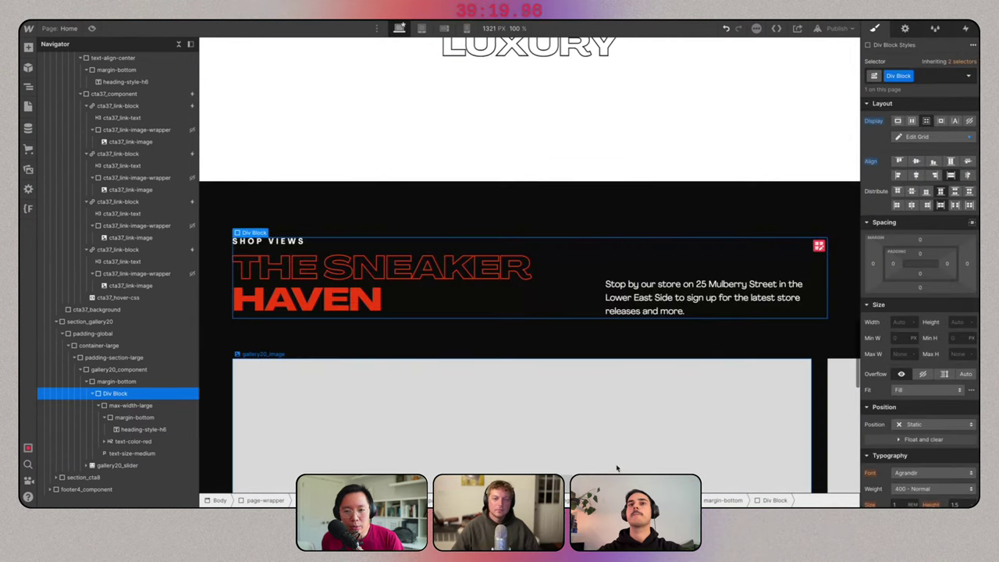
pyautogui.click(598, 204)
pyautogui.scroll(-3, 599, 206)
pyautogui.scroll(-1, 600, 206)
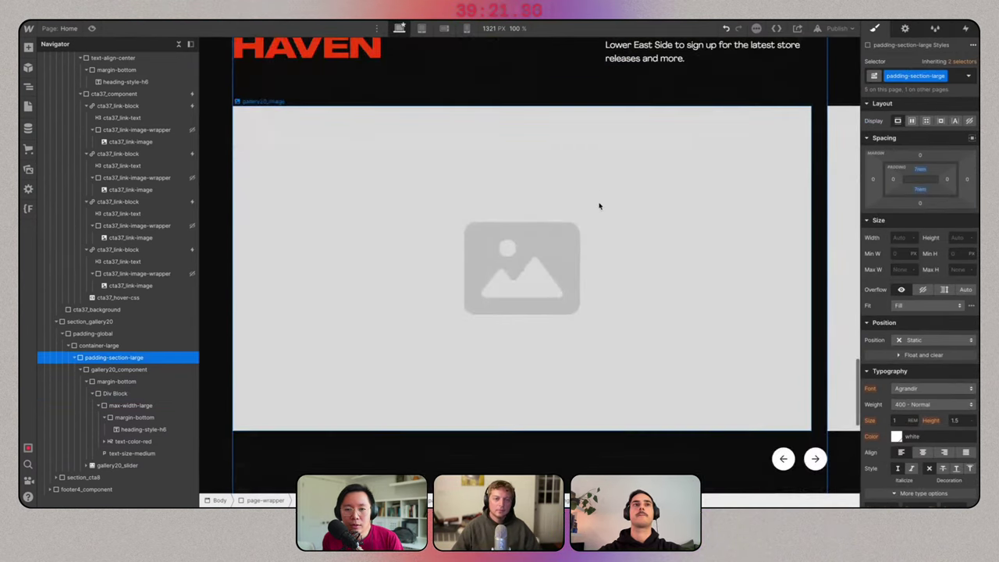
pyautogui.click(600, 206)
pyautogui.scroll(1, 600, 206)
pyautogui.scroll(-5, 600, 206)
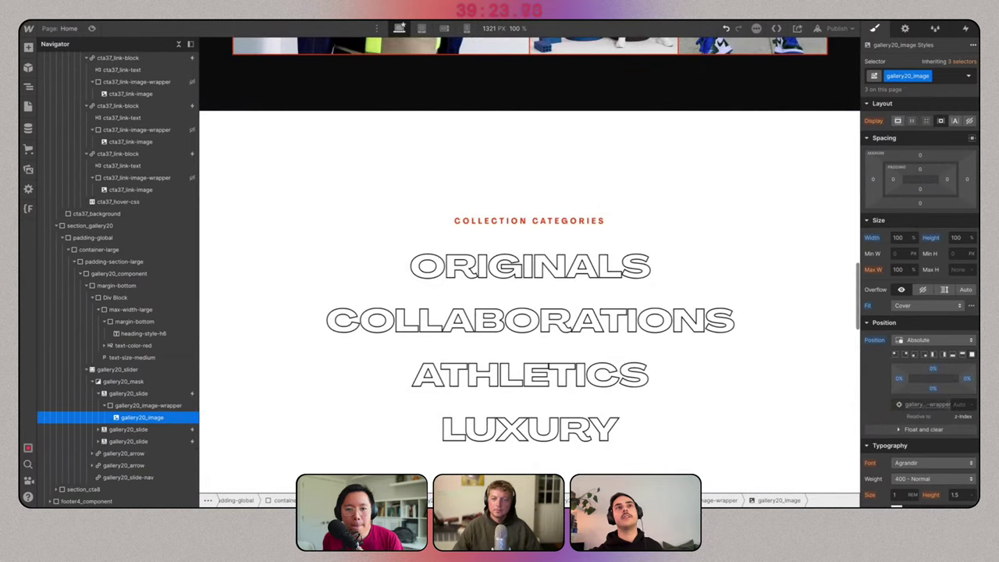
# Switch to the tablet breakpoint and select the cta37_hover-css embed in section_cta37.
pyautogui.click(420, 29)
pyautogui.scroll(1, 558, 260)
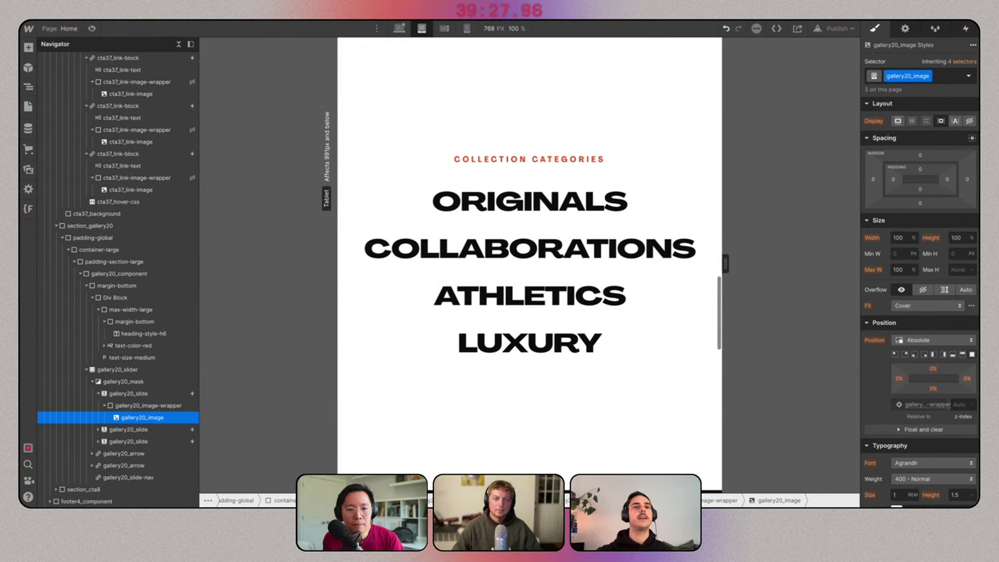
pyautogui.click(472, 393)
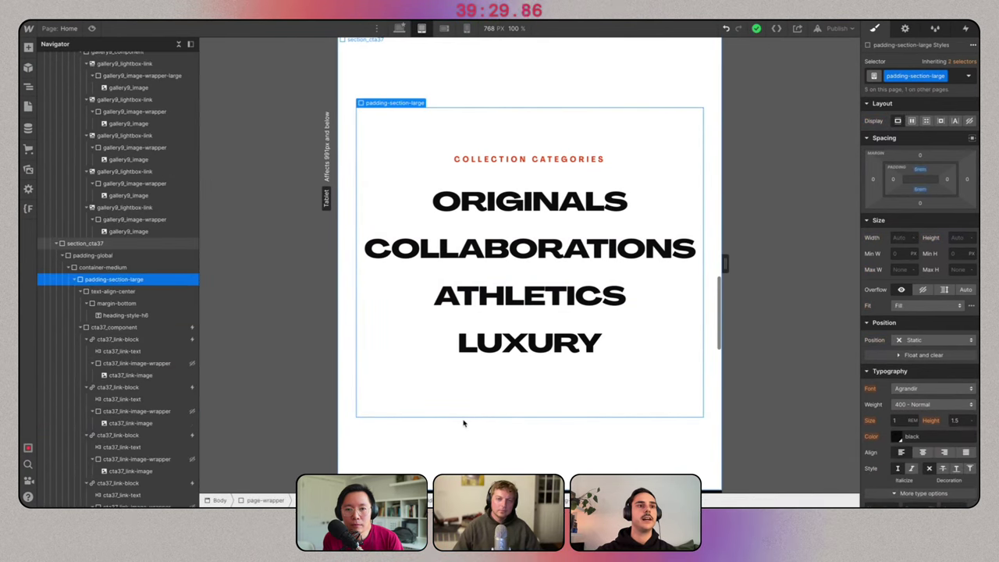
pyautogui.click(464, 422)
pyautogui.scroll(-2, 158, 281)
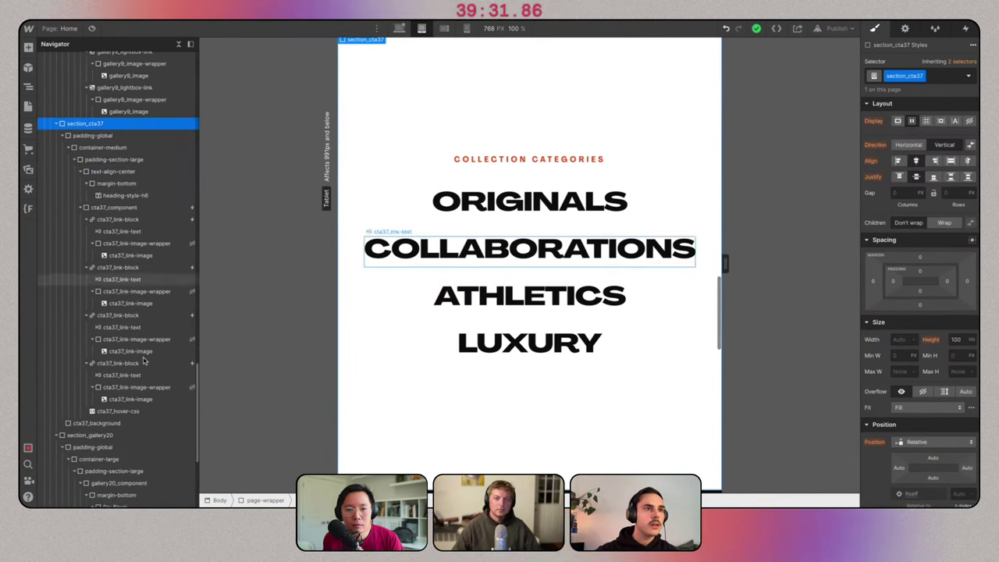
pyautogui.click(414, 367)
# Delete the media query wrapper lines from the hover-css embed code and save.
pyautogui.click(414, 365)
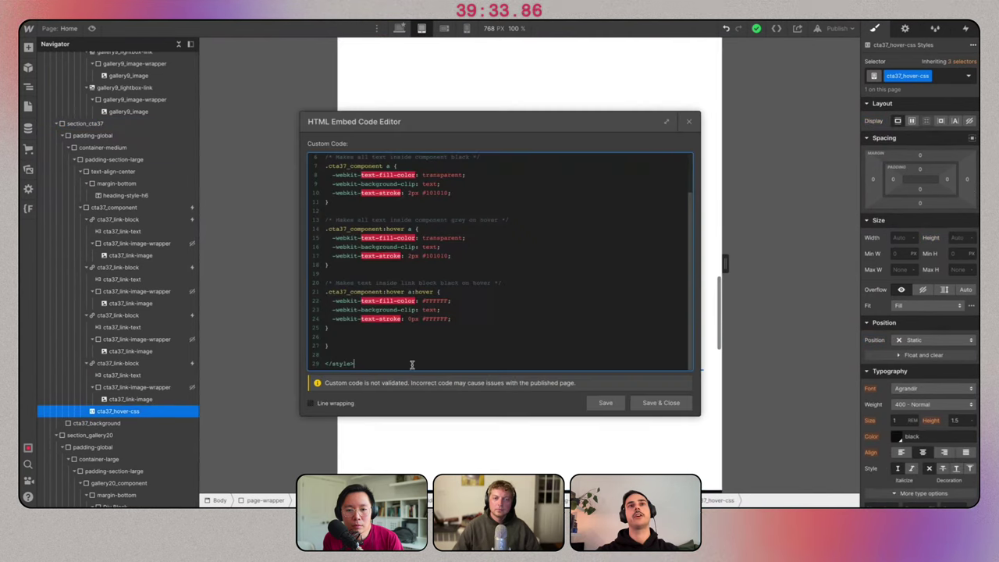
pyautogui.scroll(2, 432, 211)
pyautogui.moveTo(515, 185); pyautogui.dragTo(316, 170)
pyautogui.press('BackSpace')
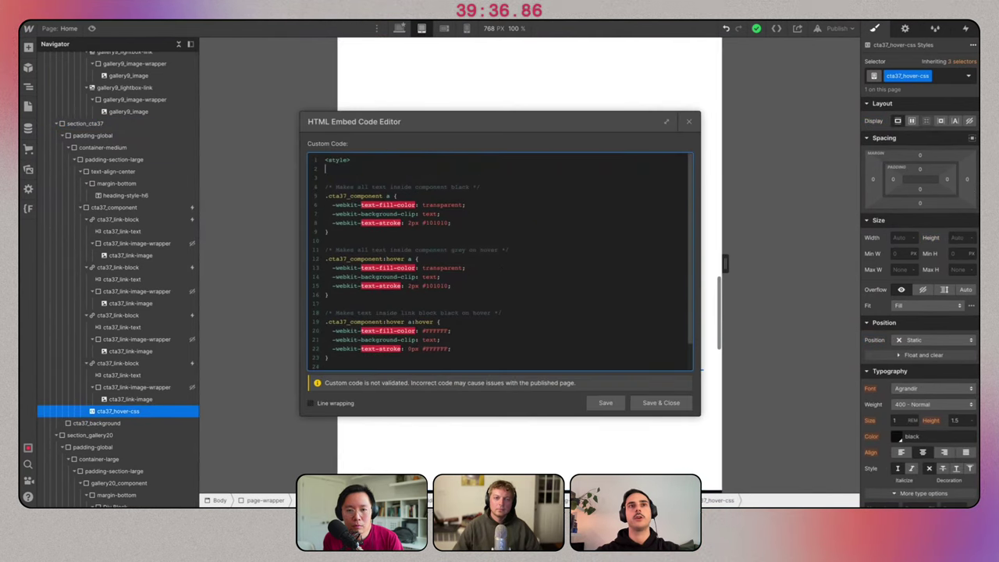
pyautogui.click(661, 403)
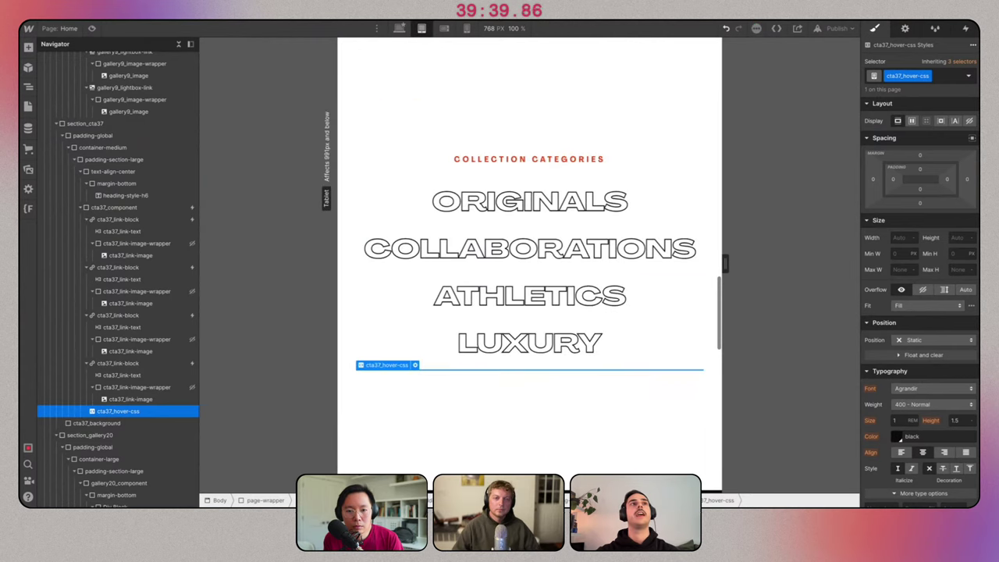
# Test the tablet hover in preview, temporarily showing then hiding the COLLABORATIONS image wrapper.
pyautogui.click(93, 28)
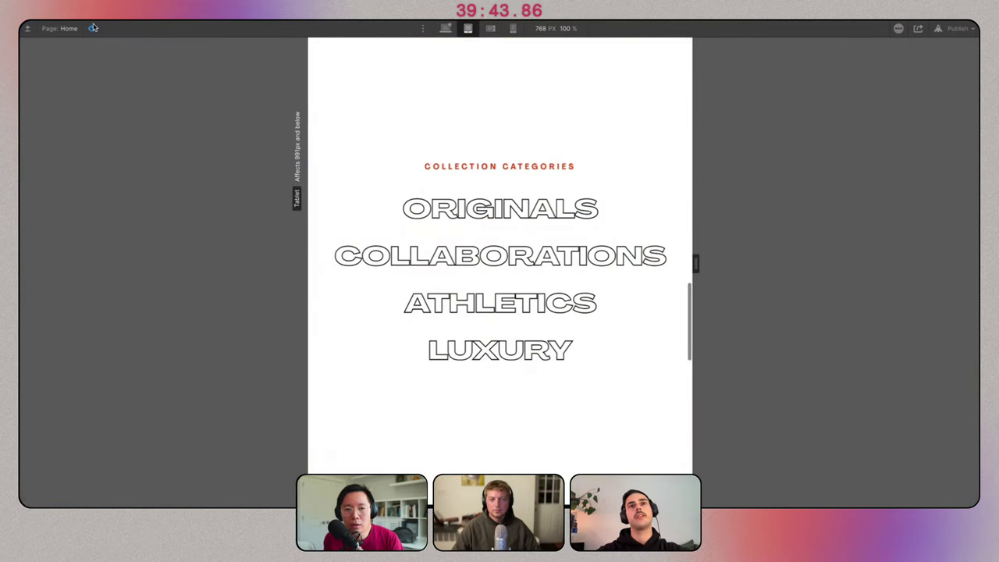
pyautogui.click(92, 29)
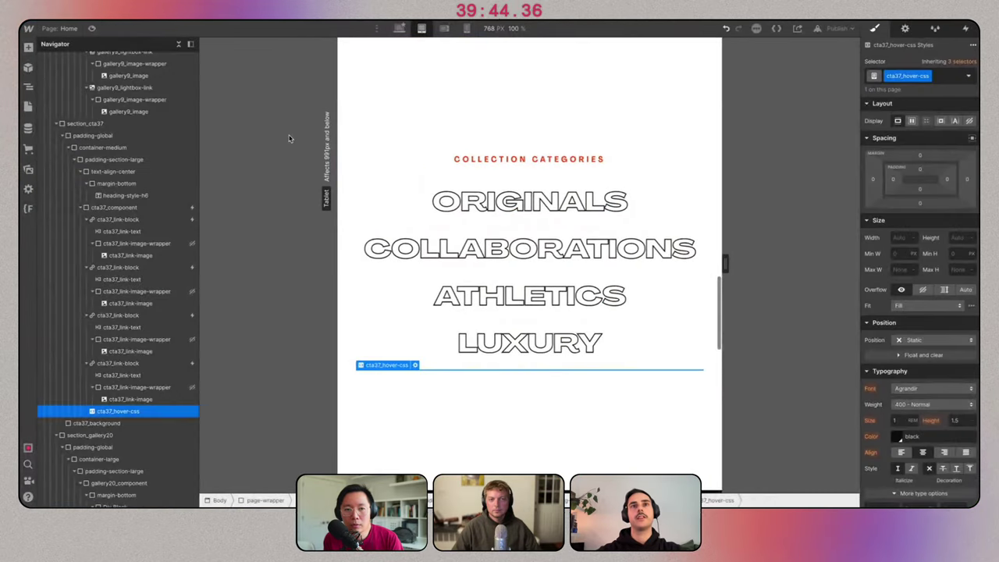
pyautogui.click(188, 293)
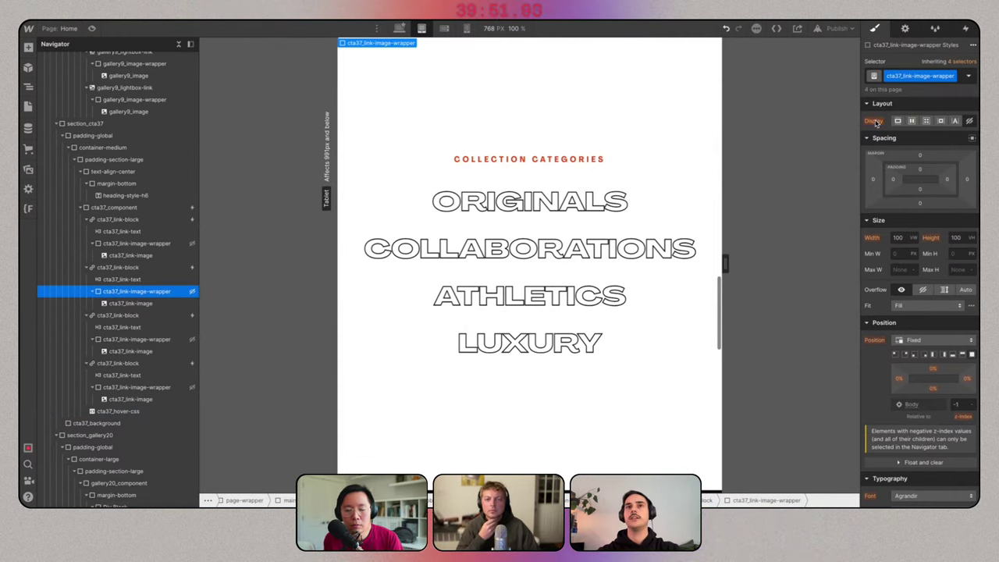
pyautogui.click(91, 28)
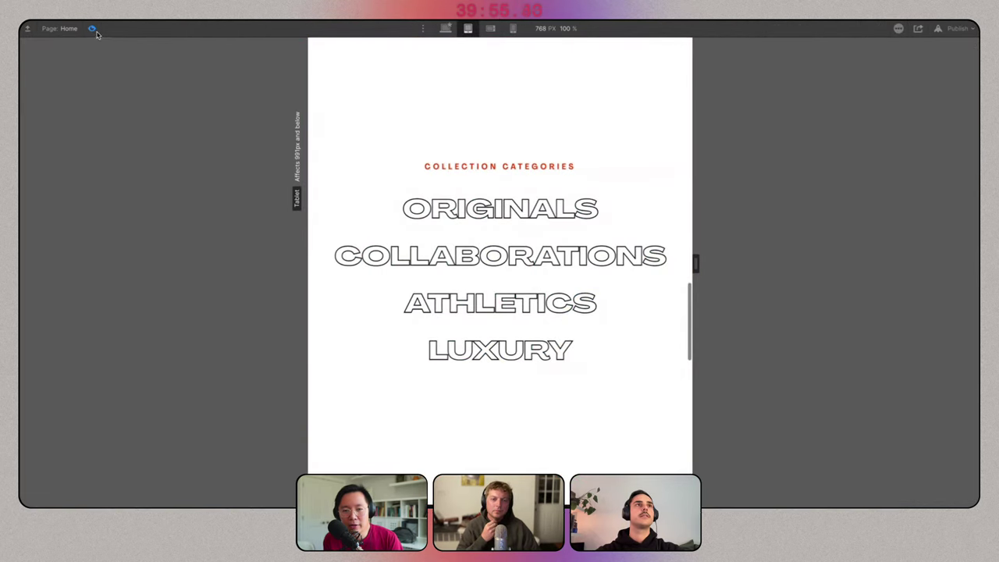
pyautogui.click(92, 29)
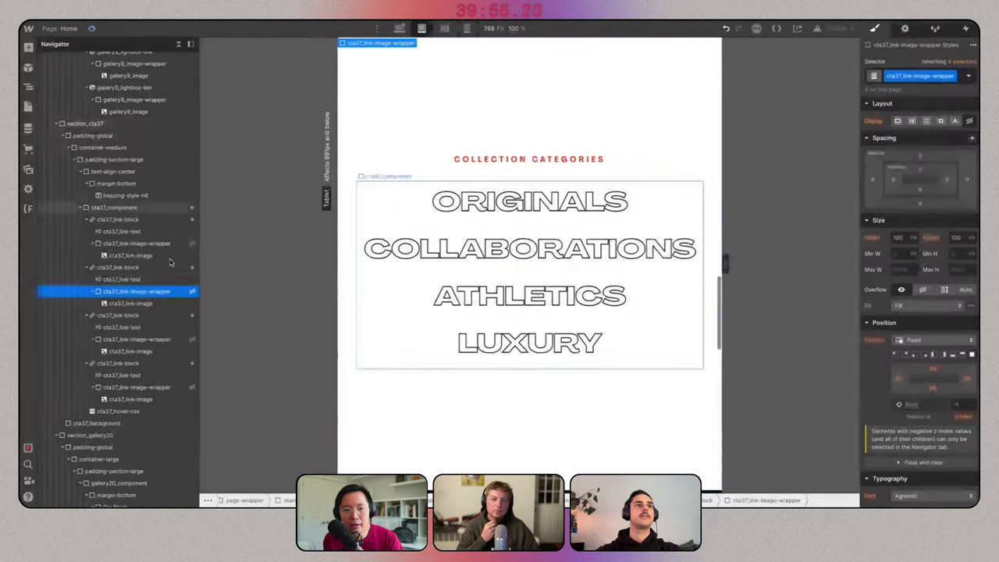
pyautogui.click(912, 121)
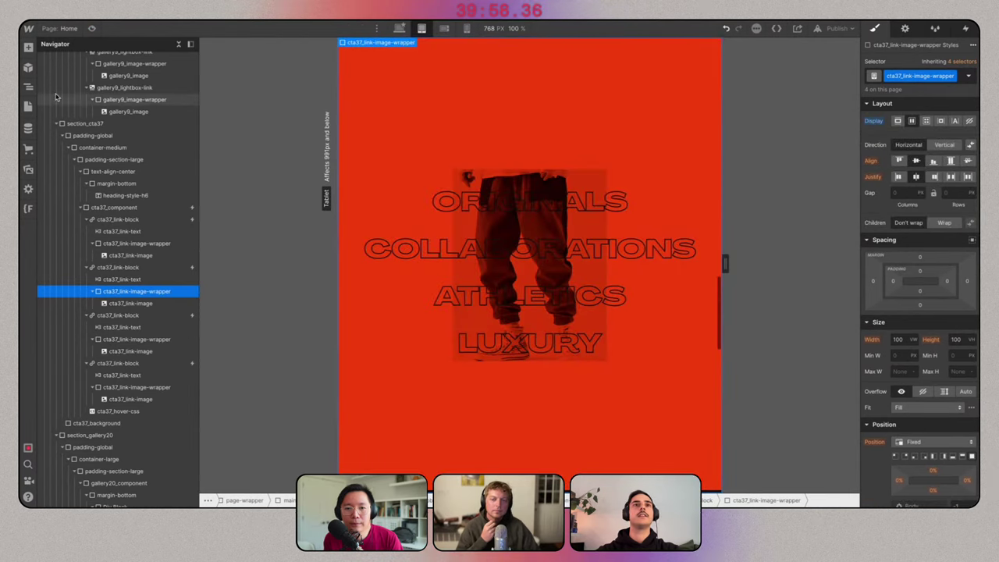
pyautogui.click(92, 28)
pyautogui.click(92, 28)
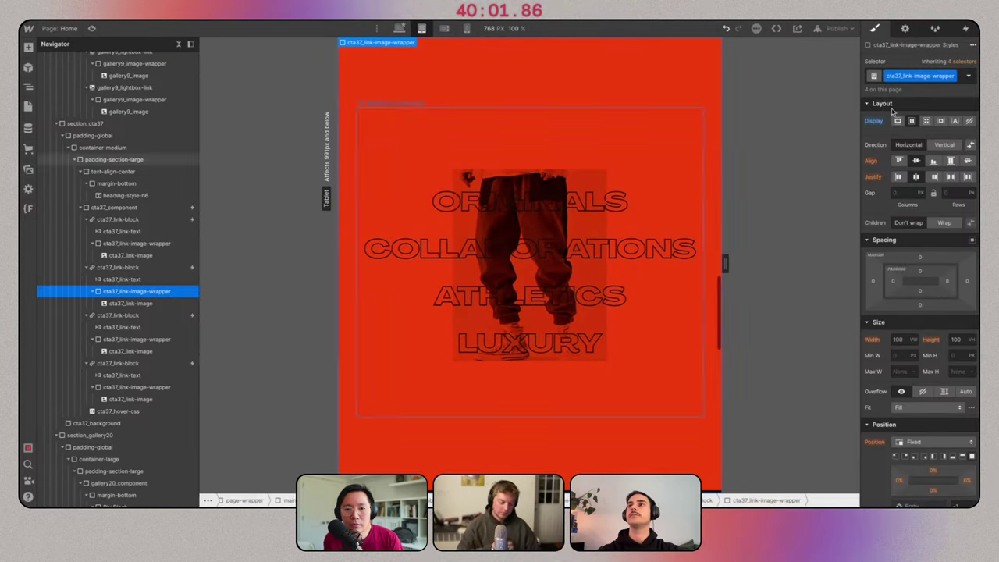
pyautogui.click(970, 121)
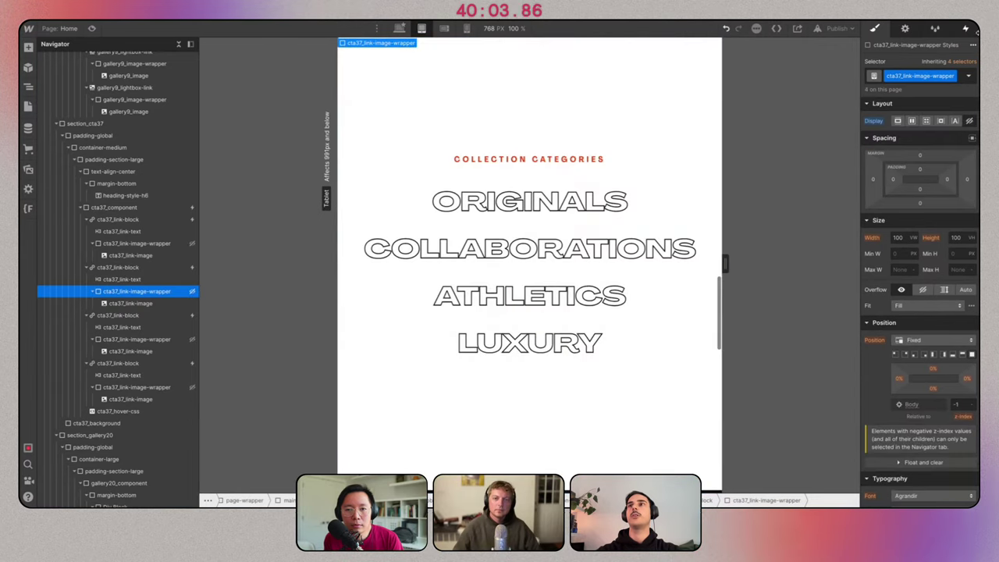
# Check the COLLABORATIONS mouse hover interaction in preview, then return to desktop editing.
pyautogui.click(179, 266)
pyautogui.click(965, 31)
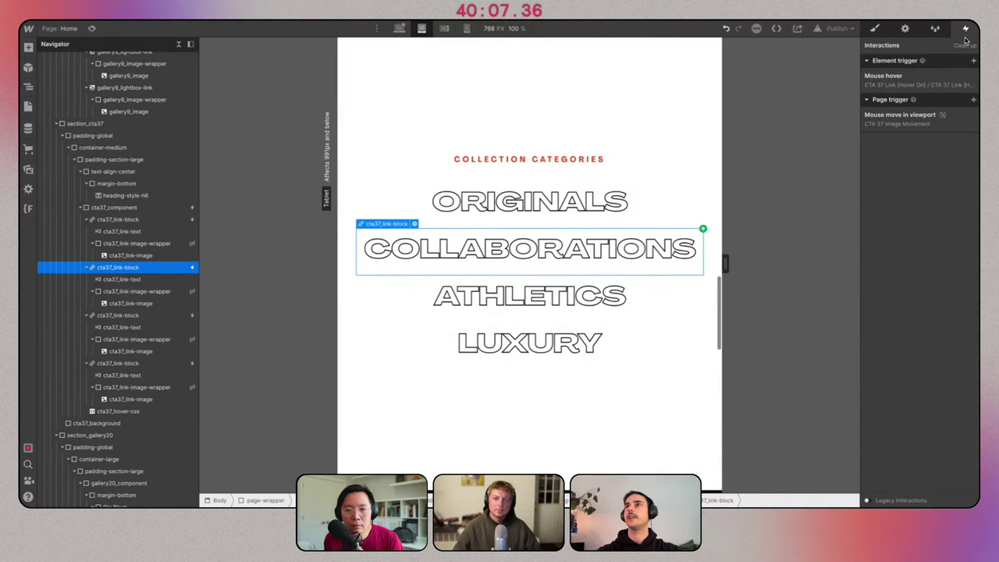
pyautogui.click(928, 81)
pyautogui.scroll(-5, 928, 315)
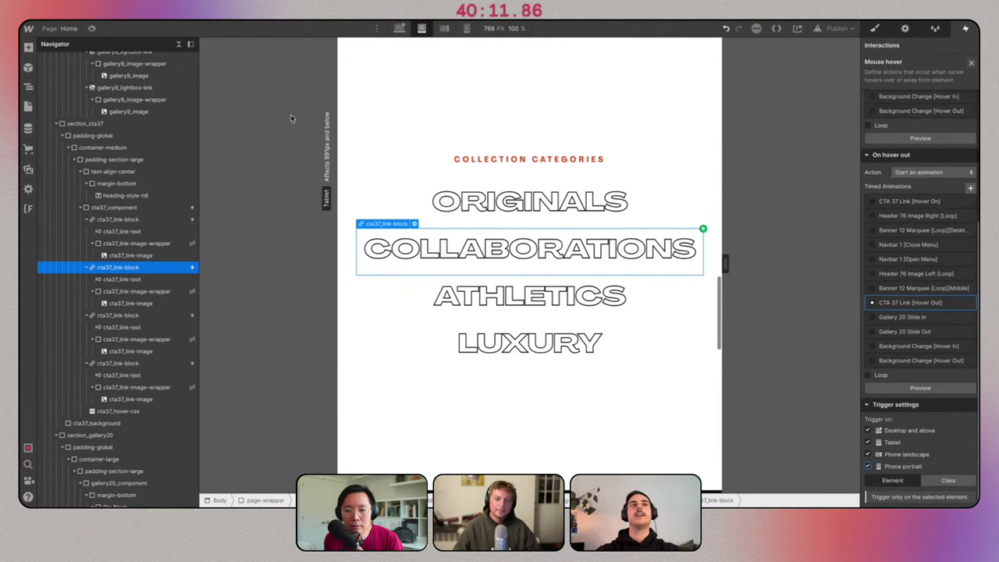
pyautogui.click(92, 29)
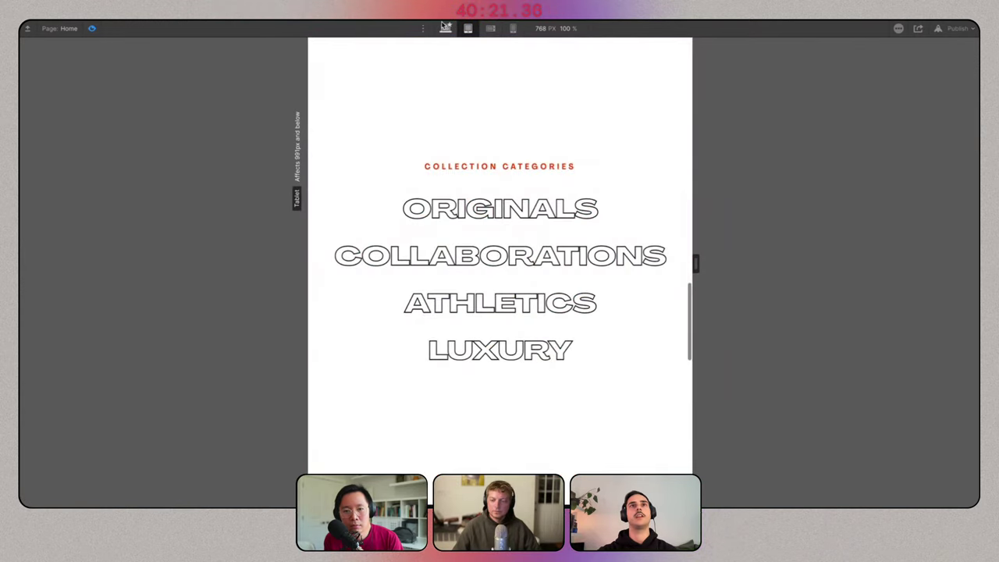
pyautogui.click(445, 28)
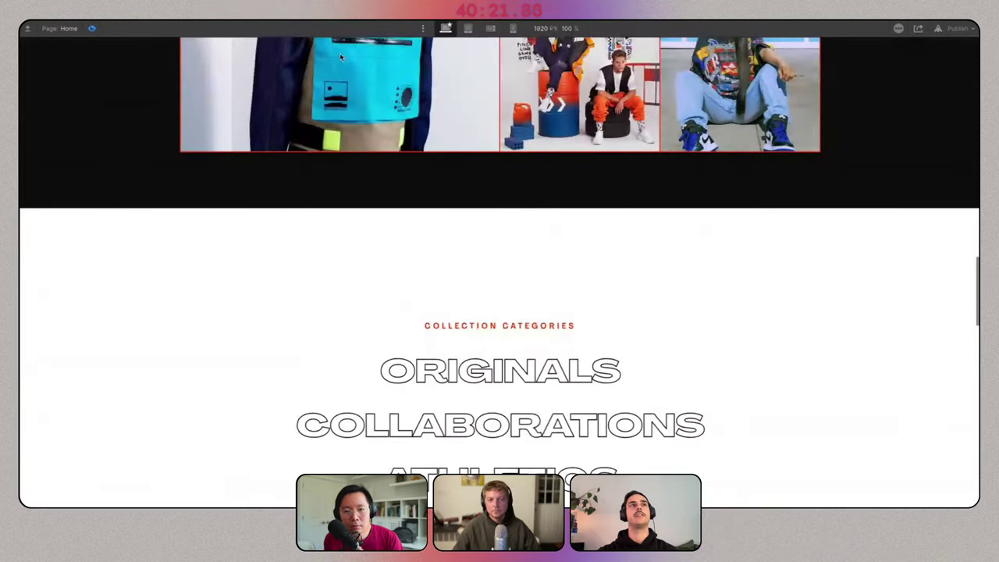
pyautogui.click(91, 28)
# Replace the first gallery slide's placeholder image with a store photo from Assets.
pyautogui.scroll(-9, 341, 215)
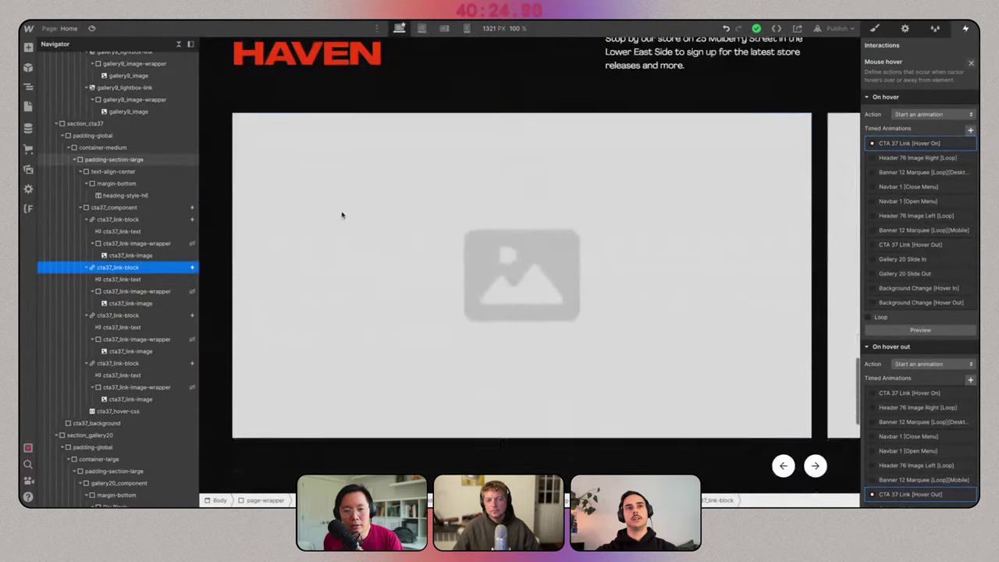
pyautogui.click(352, 252)
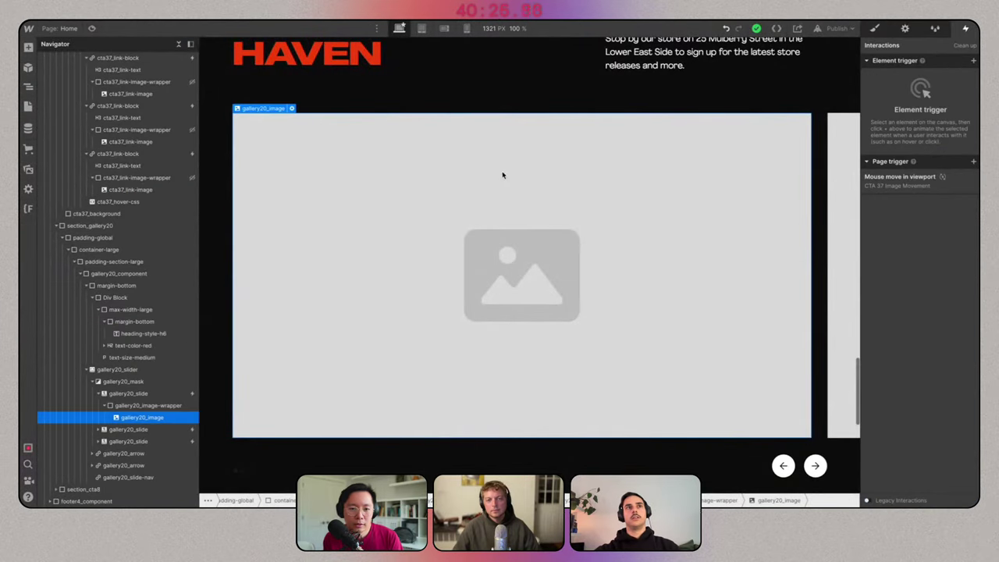
pyautogui.click(292, 109)
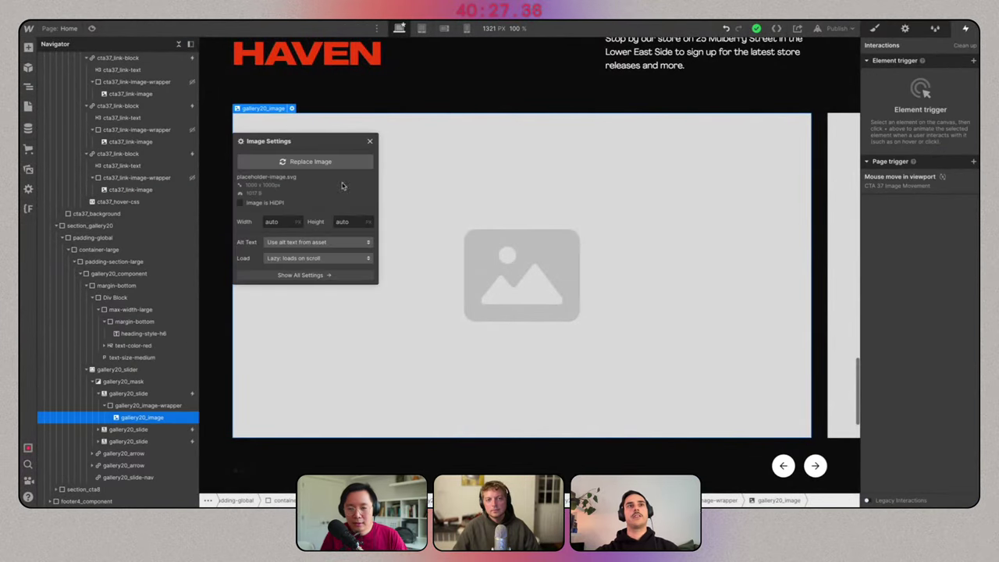
pyautogui.click(284, 167)
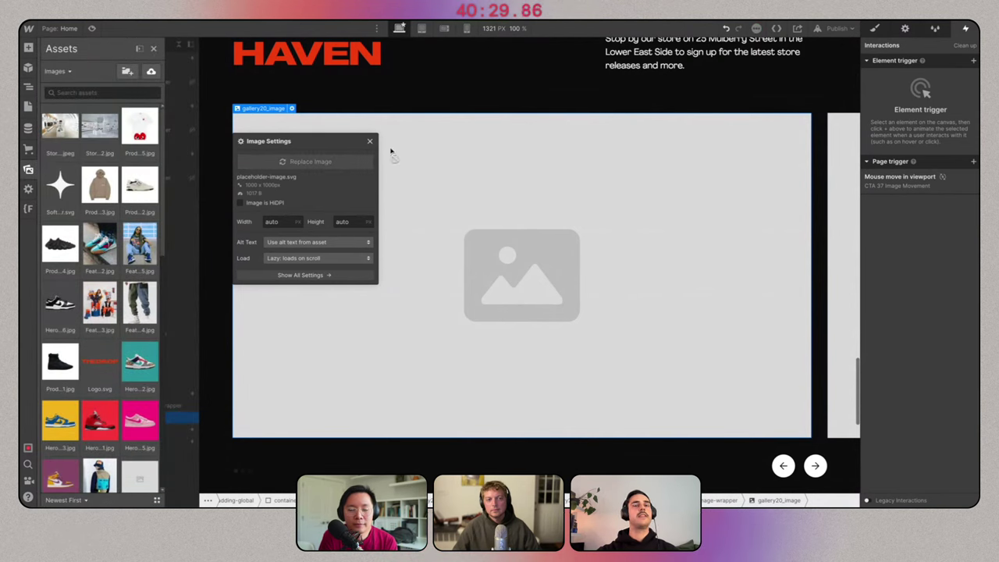
pyautogui.click(515, 180)
pyautogui.scroll(-3, 515, 181)
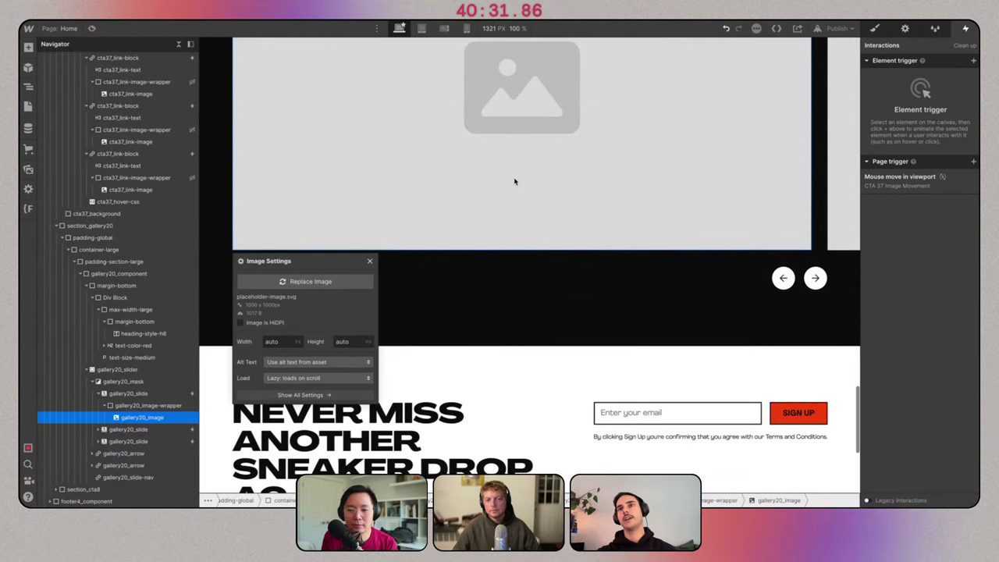
pyautogui.scroll(2, 589, 235)
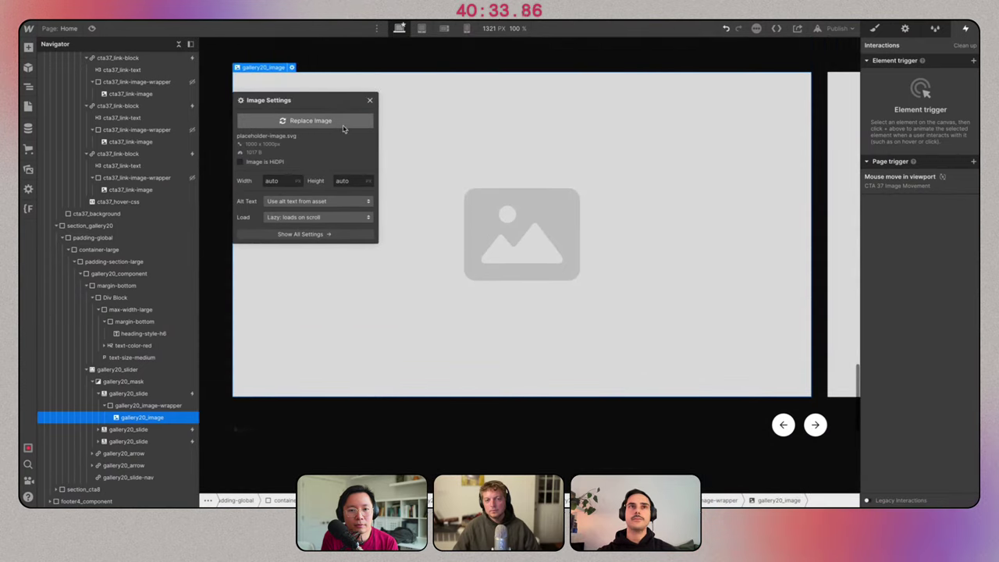
pyautogui.click(333, 121)
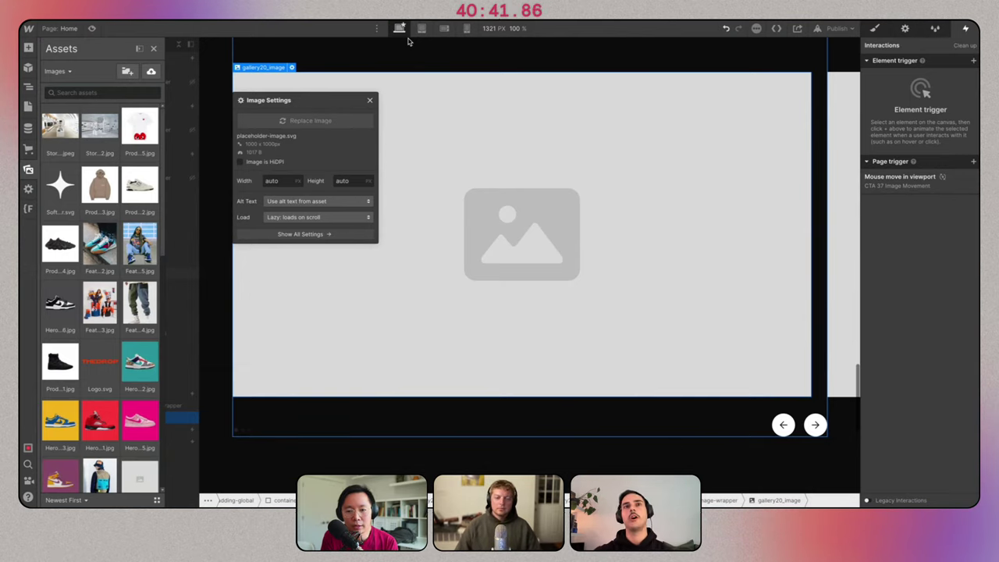
pyautogui.scroll(1, 447, 196)
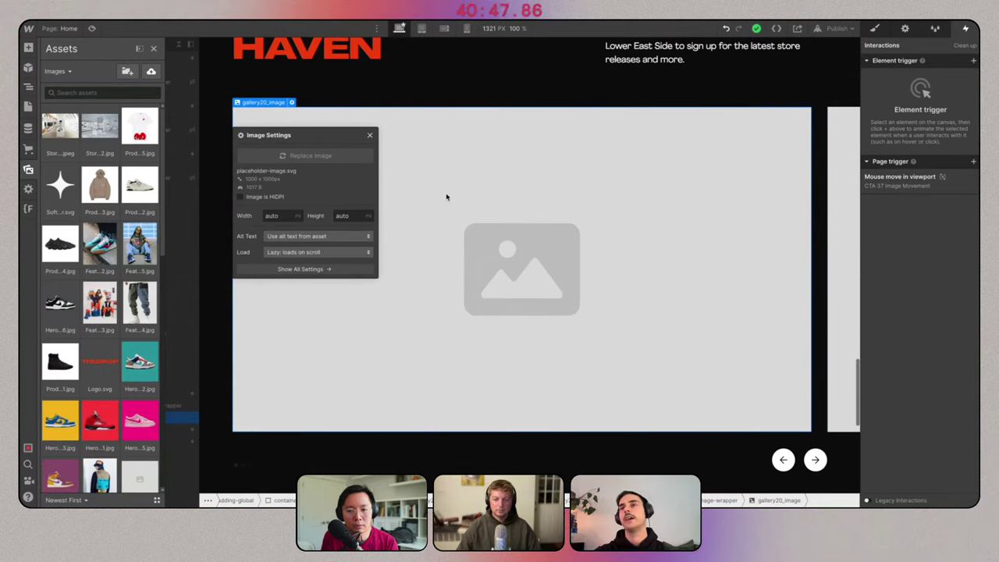
pyautogui.scroll(1, 538, 274)
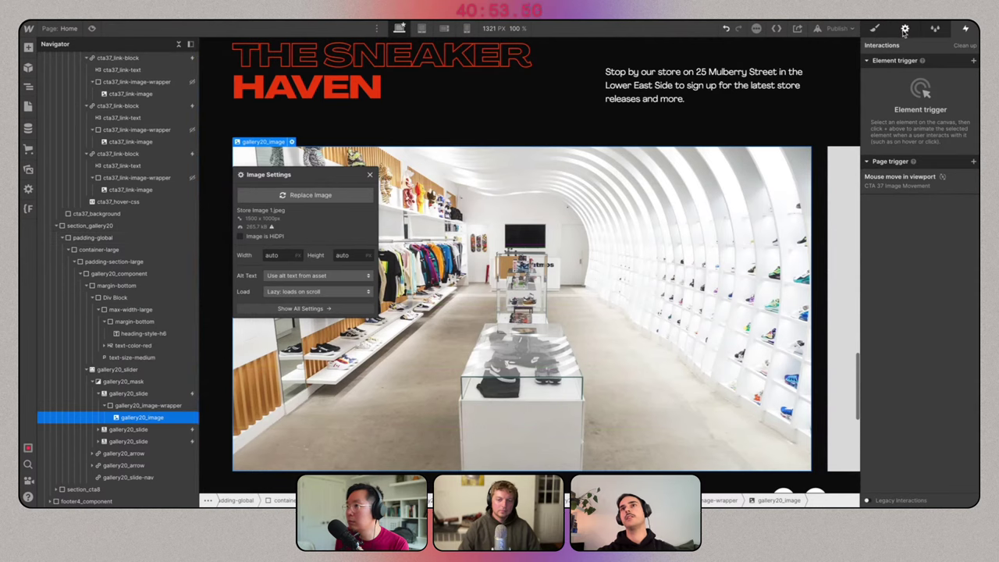
pyautogui.click(904, 28)
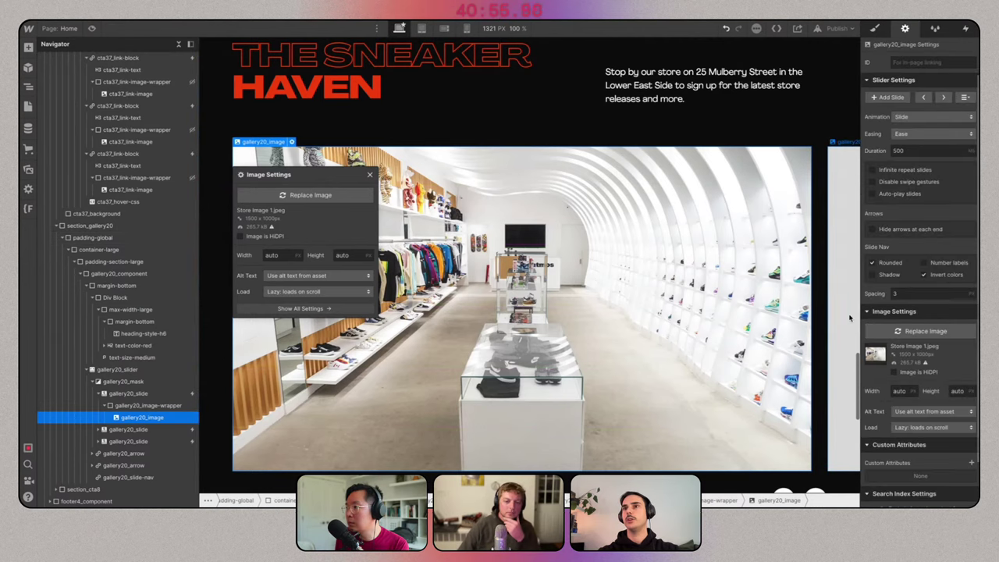
# Replace the second slide's image with Store Image 2.jpg and delete the empty third slide.
pyautogui.click(858, 286)
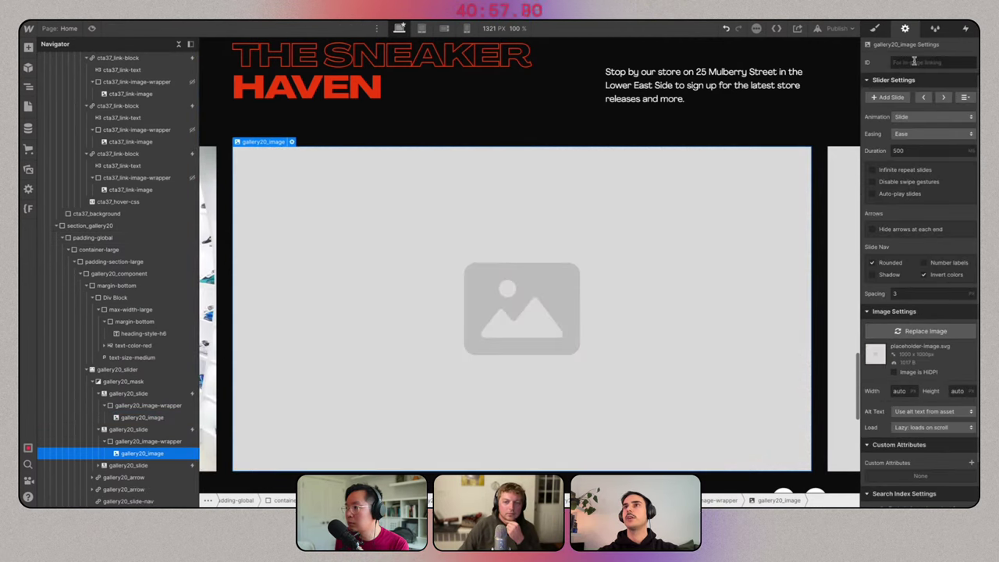
pyautogui.click(876, 31)
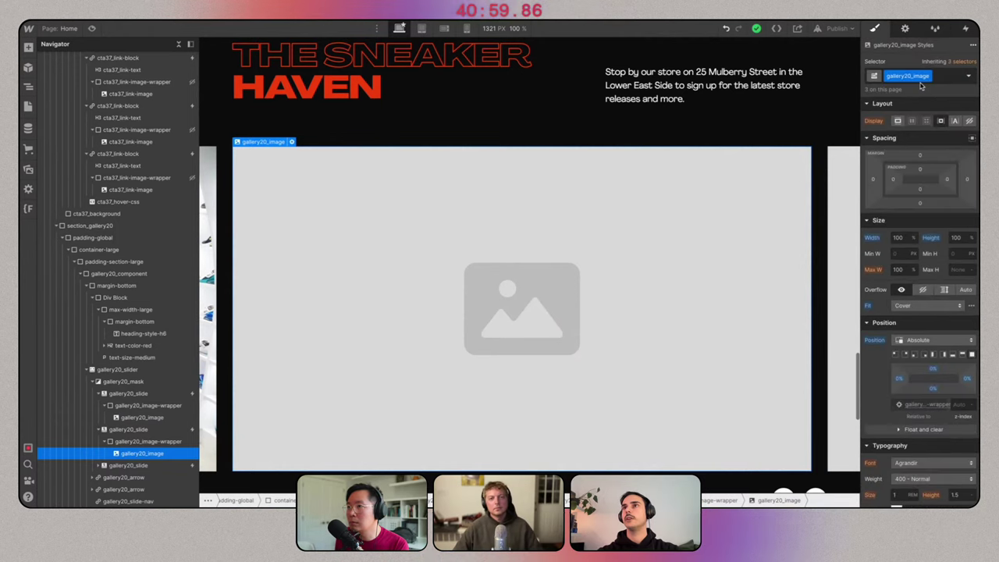
pyautogui.click(904, 29)
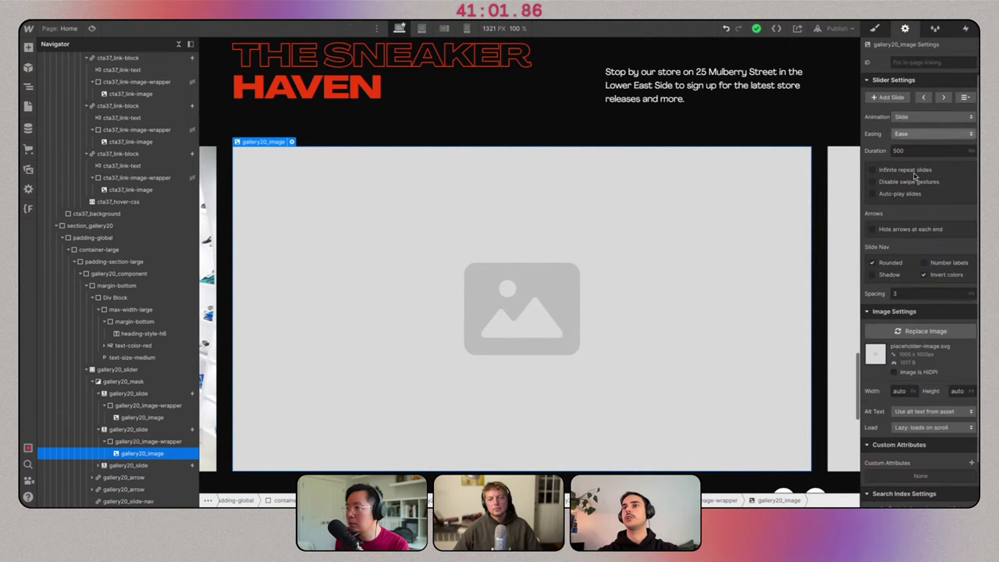
pyautogui.click(912, 334)
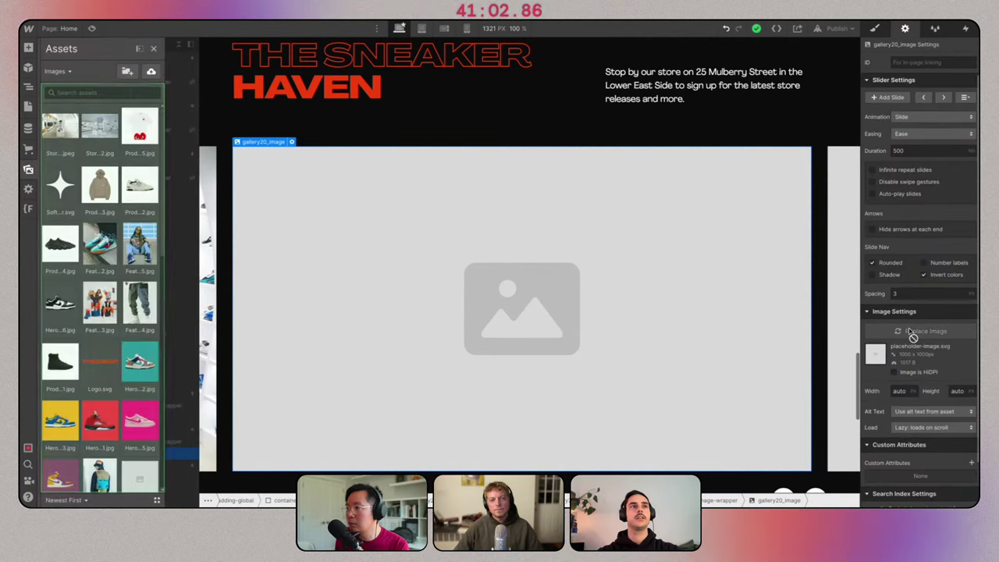
pyautogui.click(100, 125)
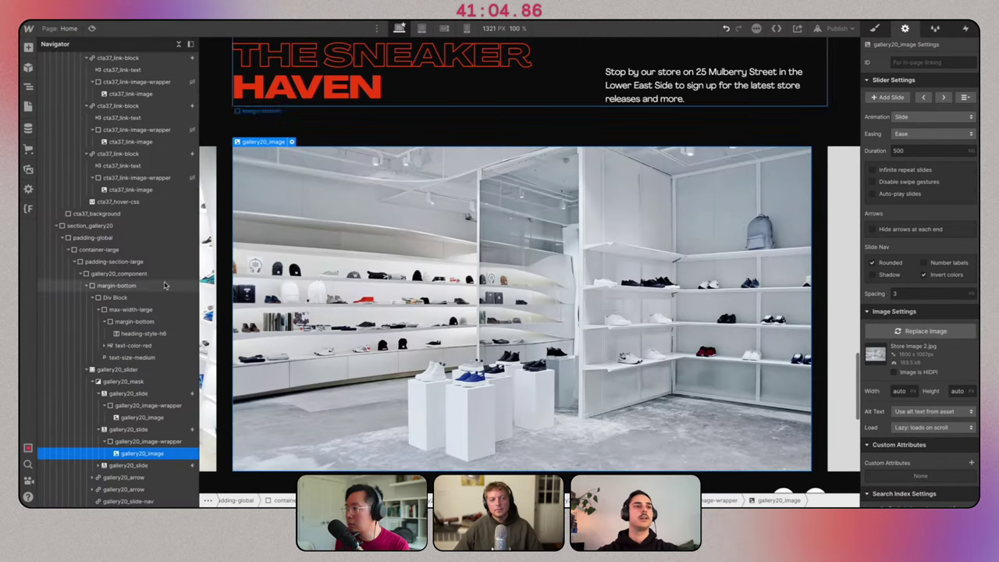
pyautogui.click(130, 465)
pyautogui.press('Delete')
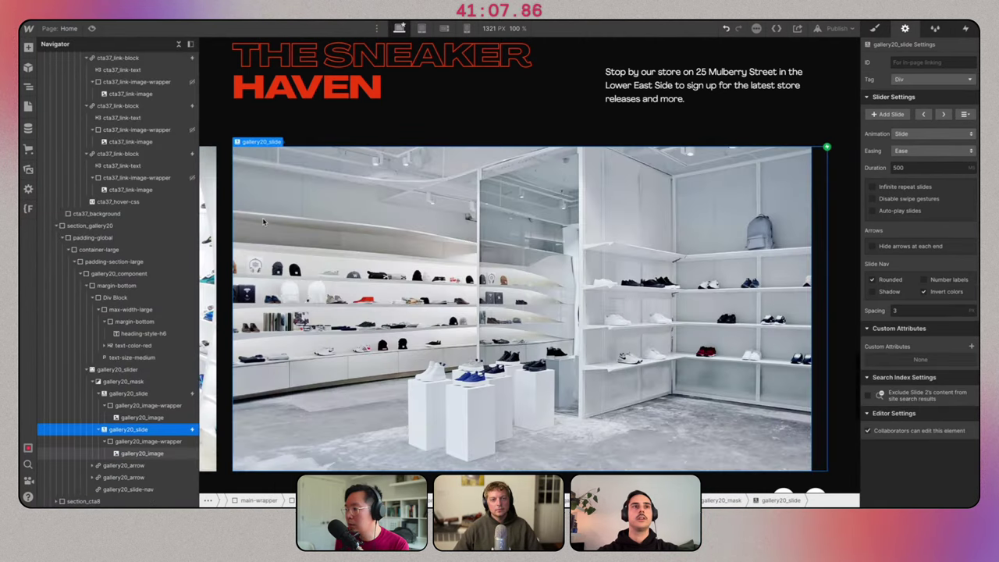
# Give gallery20_image-wrapper a 2 px Orange Red border and compare it with the Figma design.
pyautogui.press('Up')
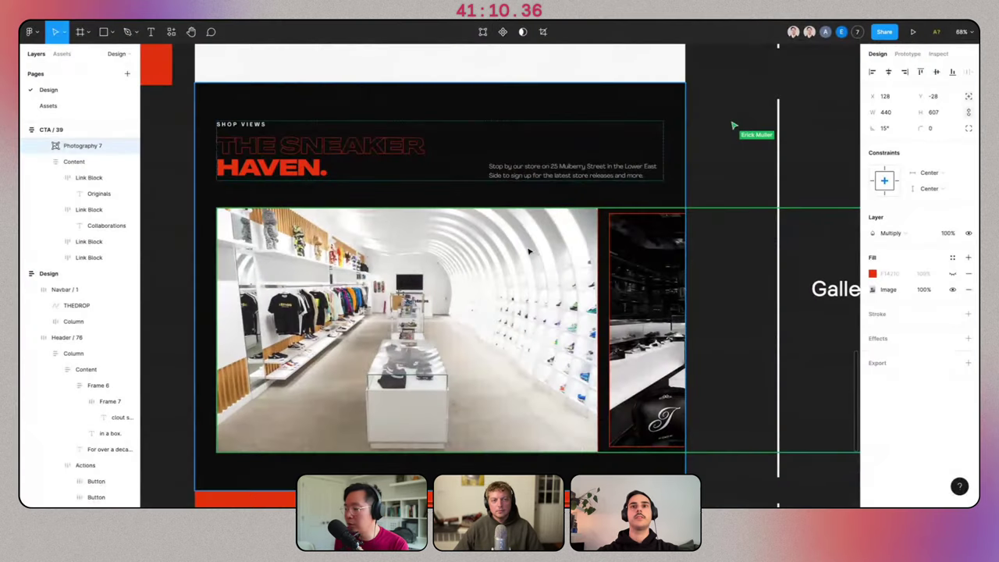
pyautogui.scroll(-2, 757, 149)
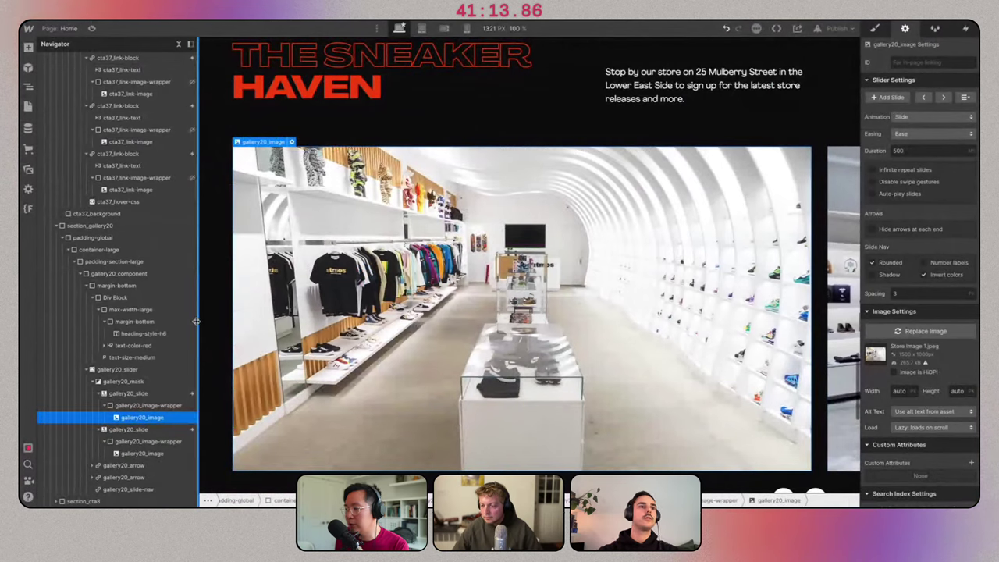
pyautogui.press('Up')
pyautogui.press('s')
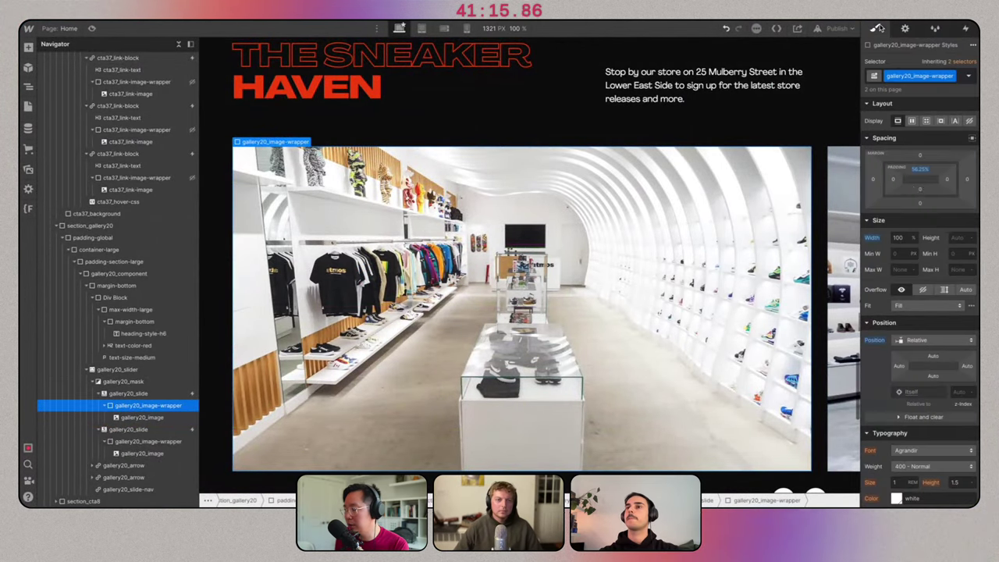
pyautogui.scroll(-5, 927, 377)
pyautogui.scroll(-5, 927, 377)
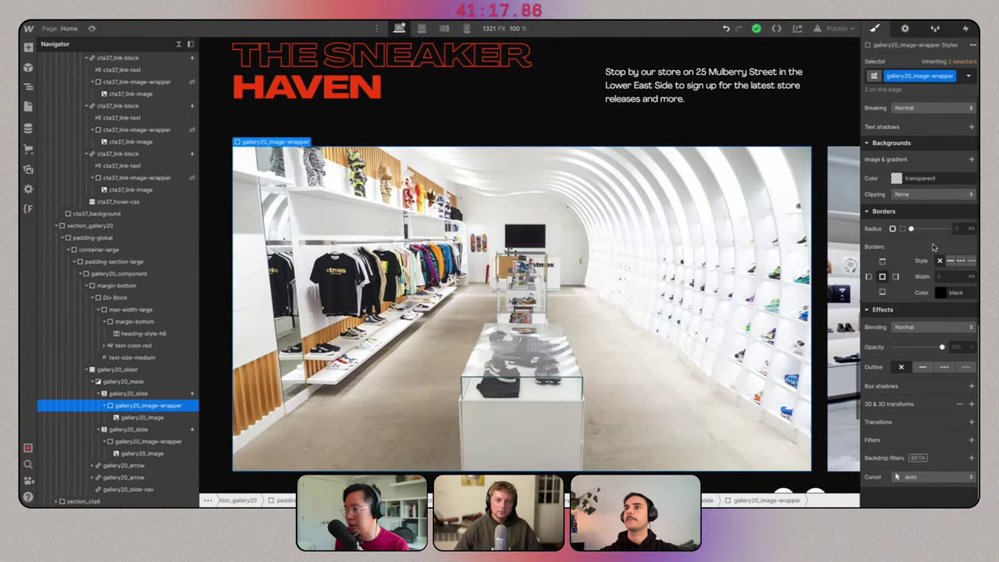
pyautogui.press('Return')
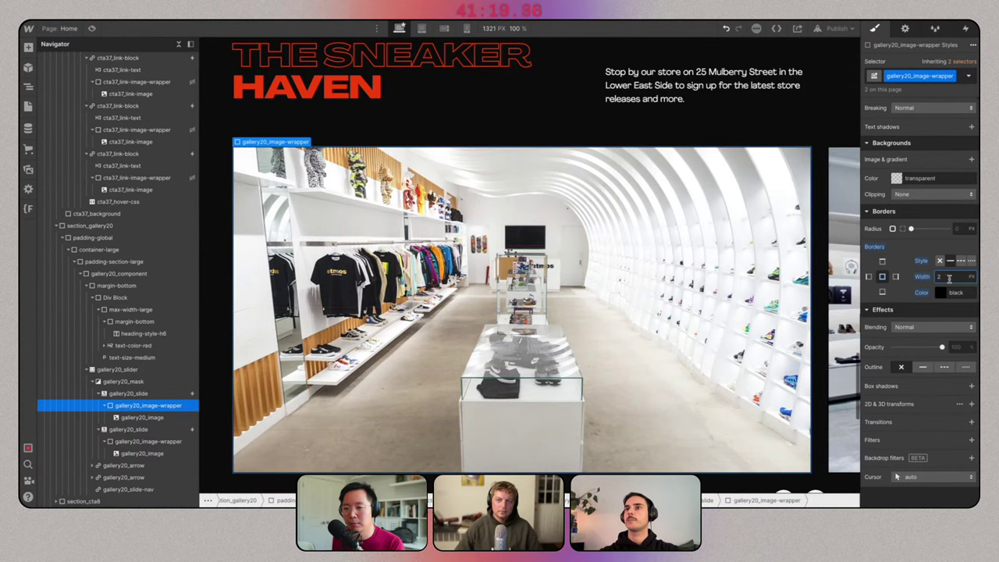
pyautogui.click(940, 293)
pyautogui.click(928, 447)
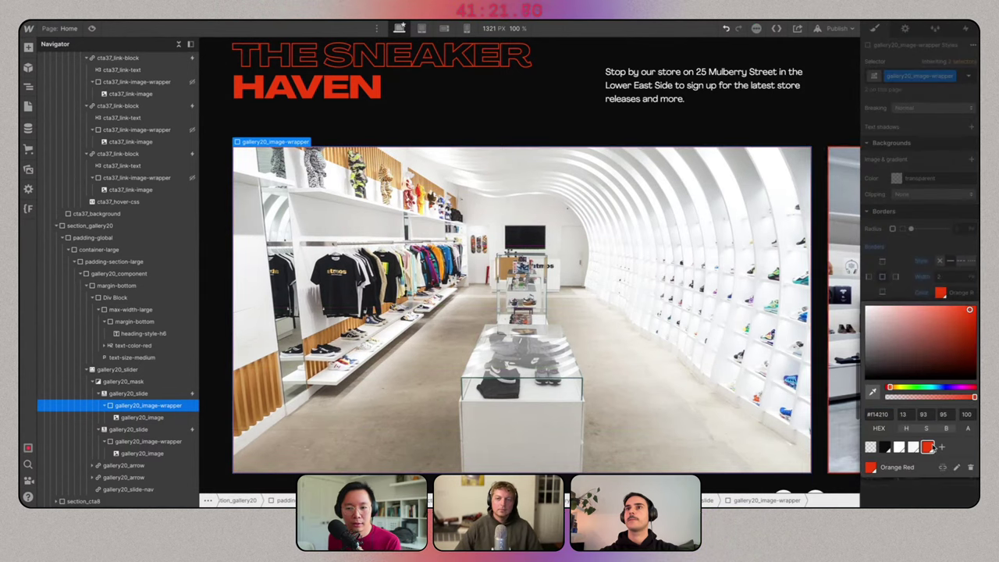
pyautogui.click(818, 114)
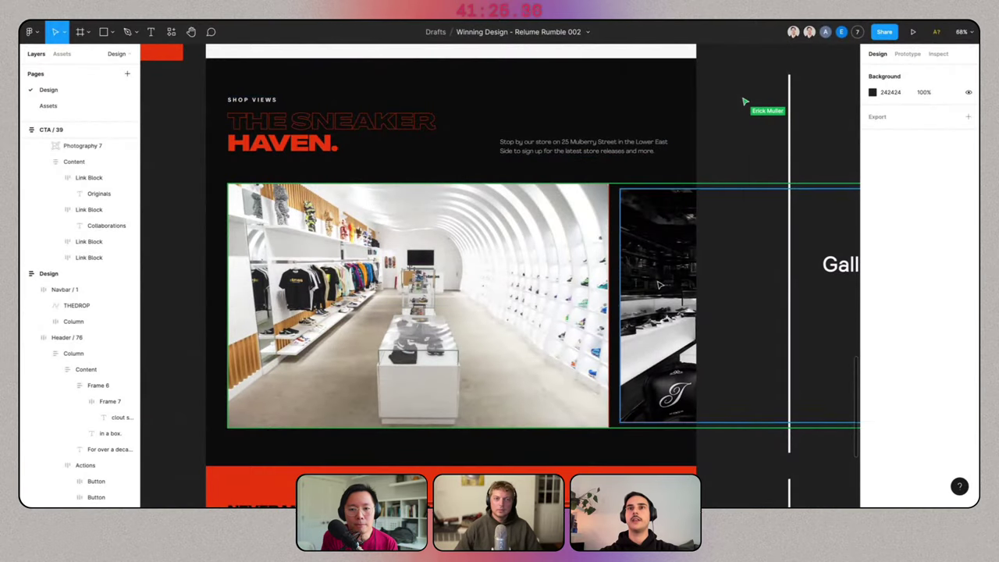
pyautogui.click(660, 286)
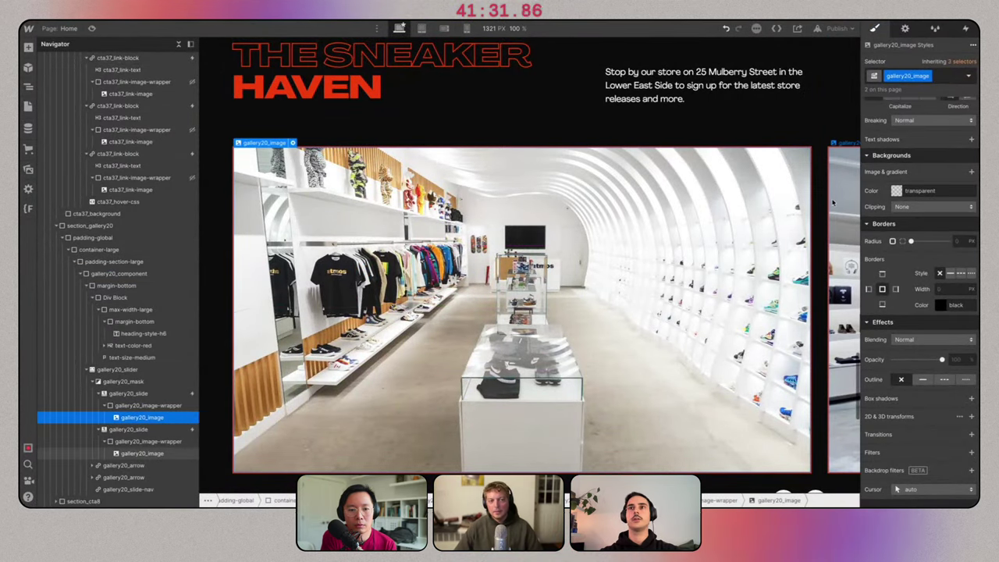
# Open the Gallery 20 Slide In animation from the slider's Slider change interaction.
pyautogui.click(168, 393)
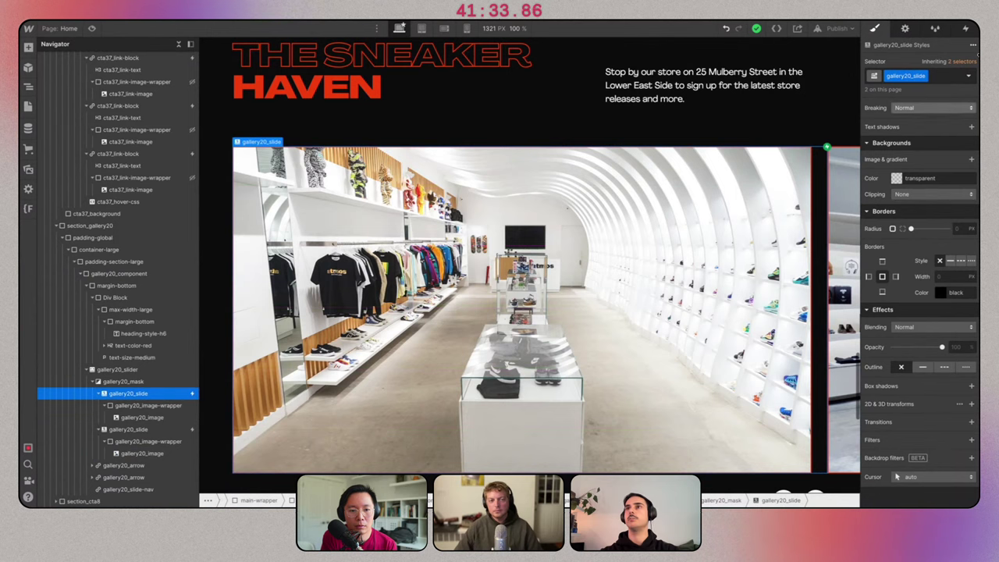
pyautogui.click(963, 29)
pyautogui.click(934, 86)
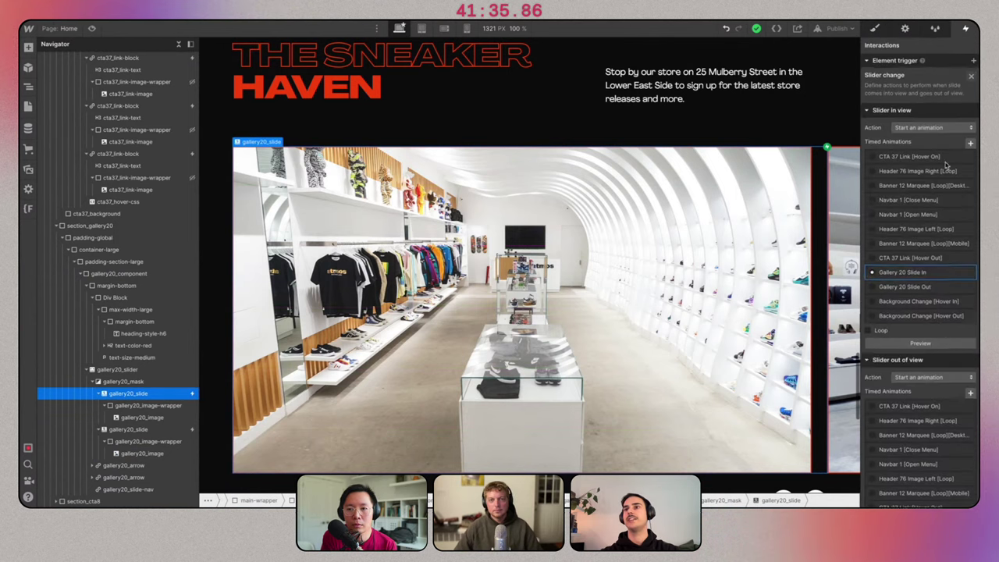
pyautogui.click(957, 261)
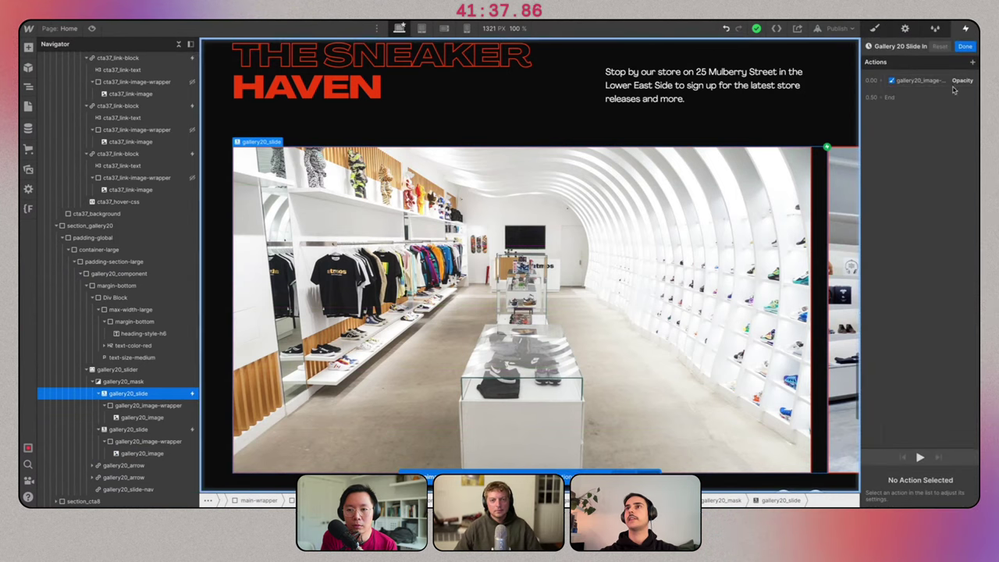
pyautogui.click(941, 84)
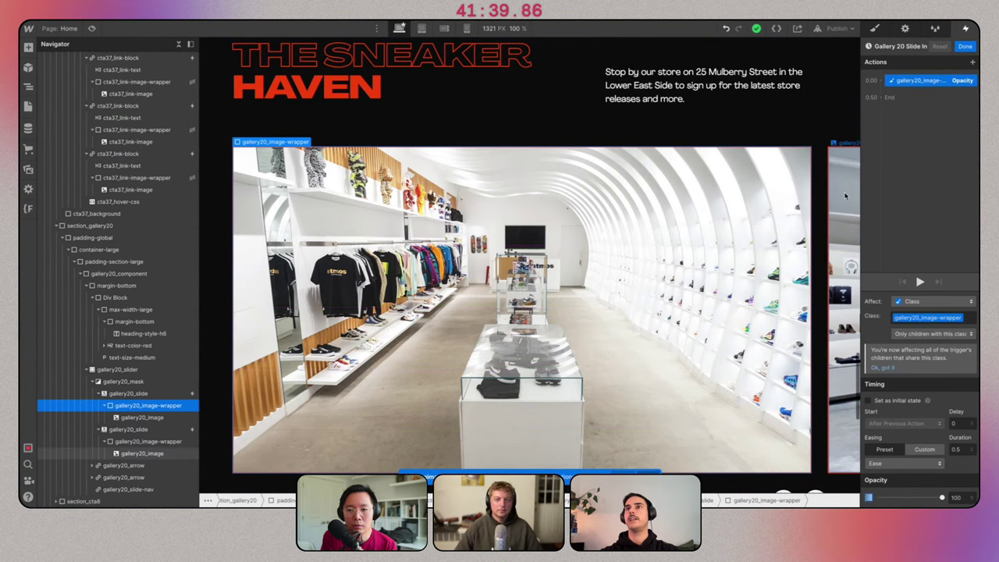
# Preview the page and step the gallery slider forward and back to test the transition.
pyautogui.click(91, 29)
pyautogui.scroll(-3, 608, 272)
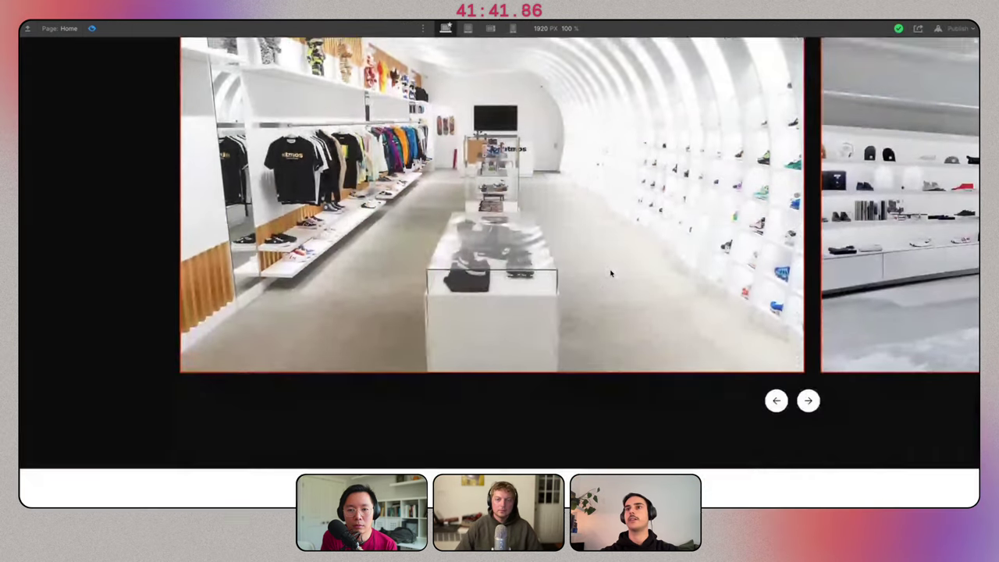
pyautogui.click(808, 334)
pyautogui.scroll(2, 808, 334)
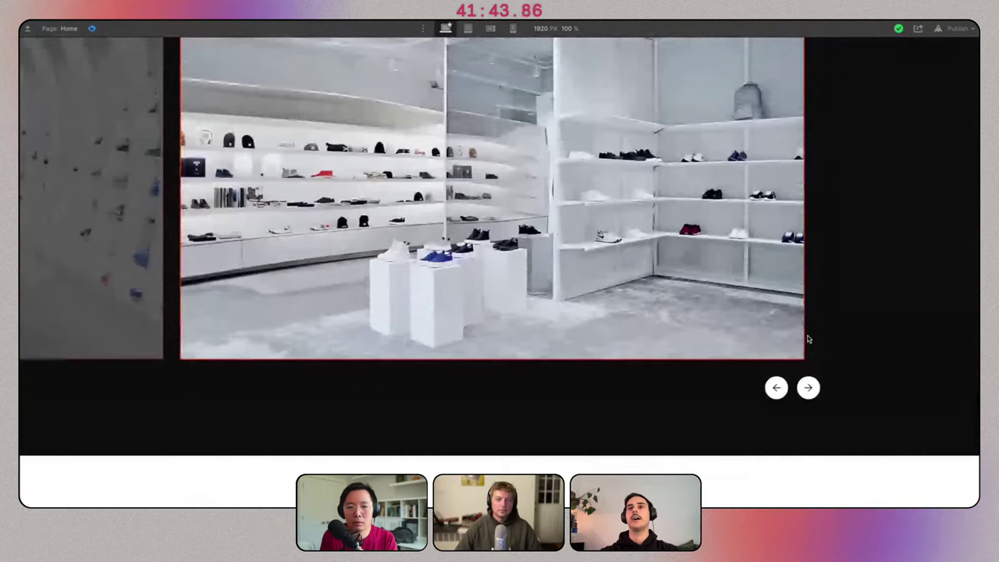
pyautogui.click(777, 388)
pyautogui.scroll(3, 851, 218)
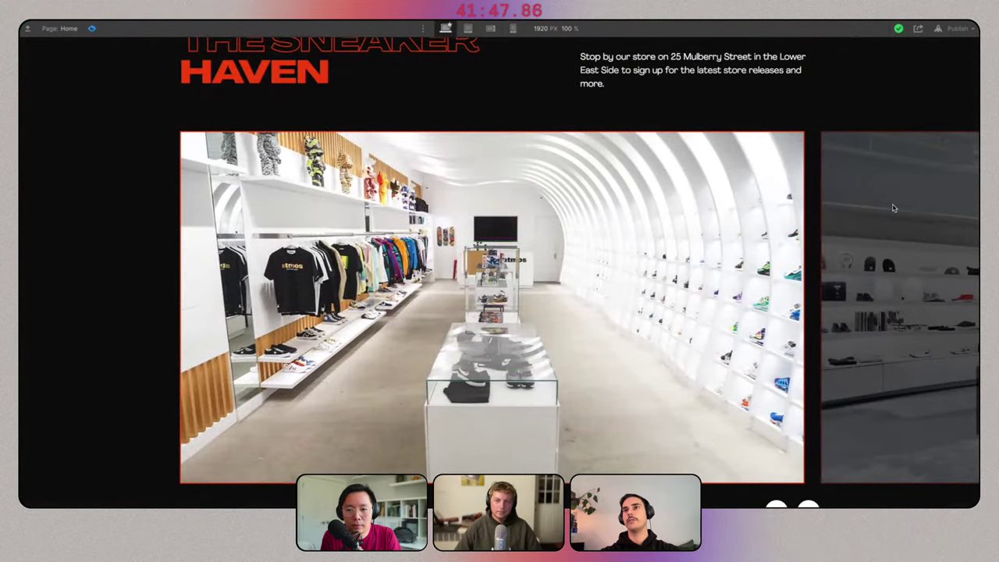
pyautogui.scroll(-2, 857, 355)
pyautogui.click(810, 432)
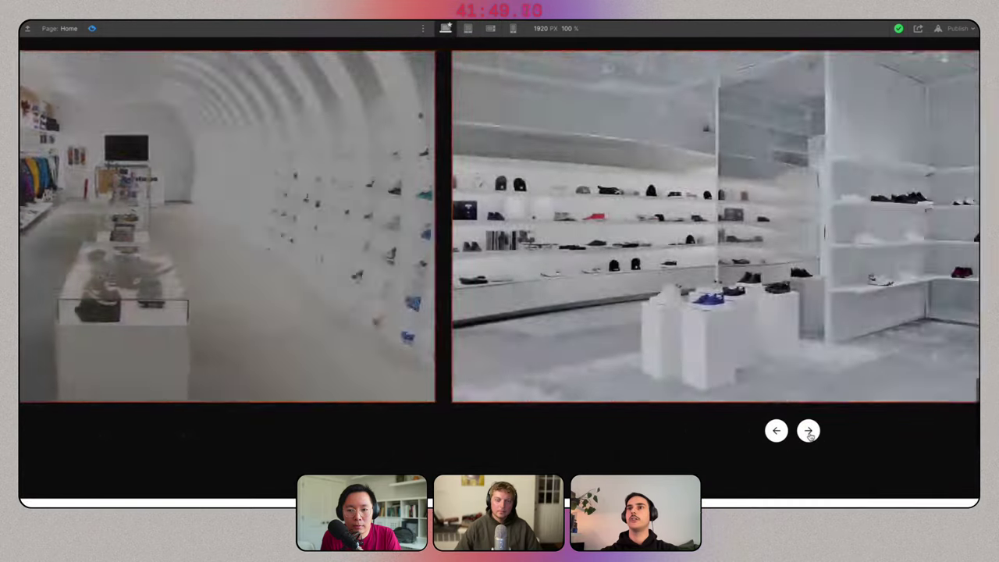
pyautogui.click(776, 430)
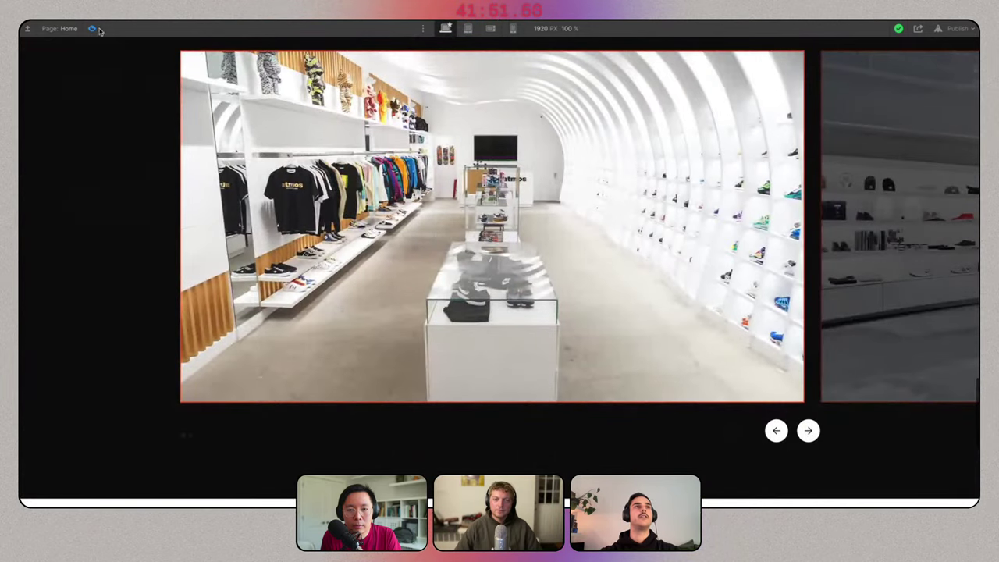
pyautogui.click(97, 28)
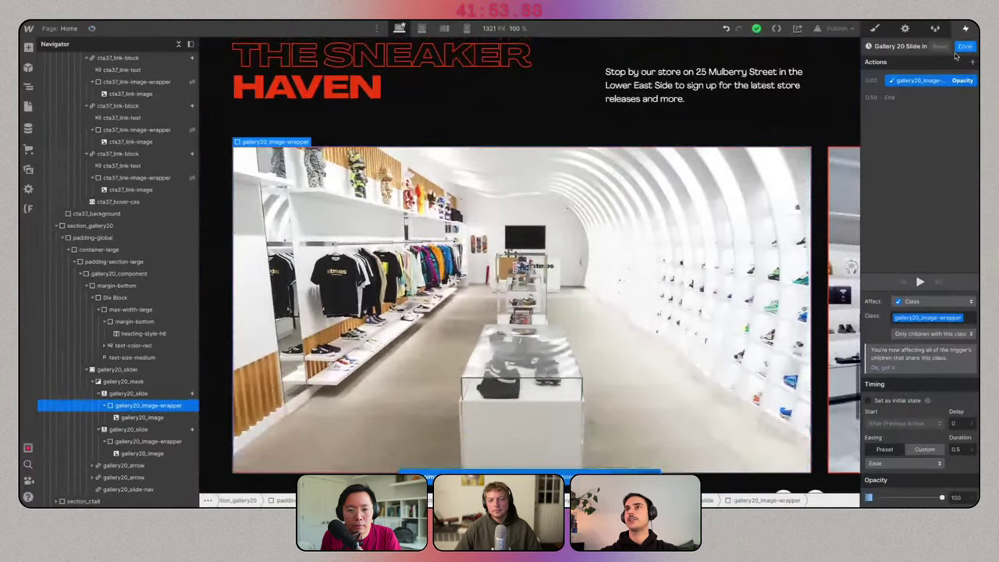
# Add a Scale action to Slide In, removing a mistakenly added Size action.
pyautogui.click(972, 62)
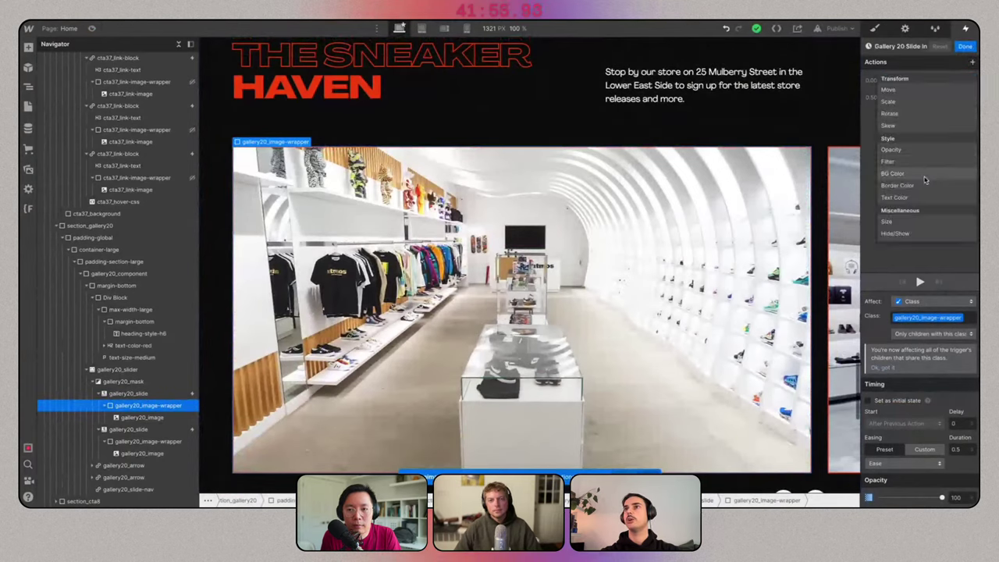
pyautogui.click(896, 224)
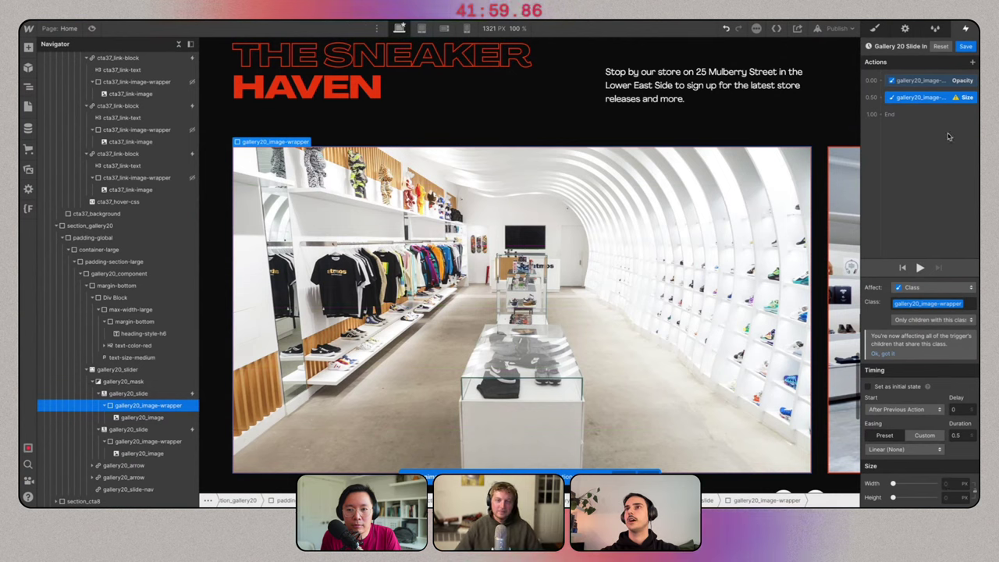
pyautogui.click(929, 80)
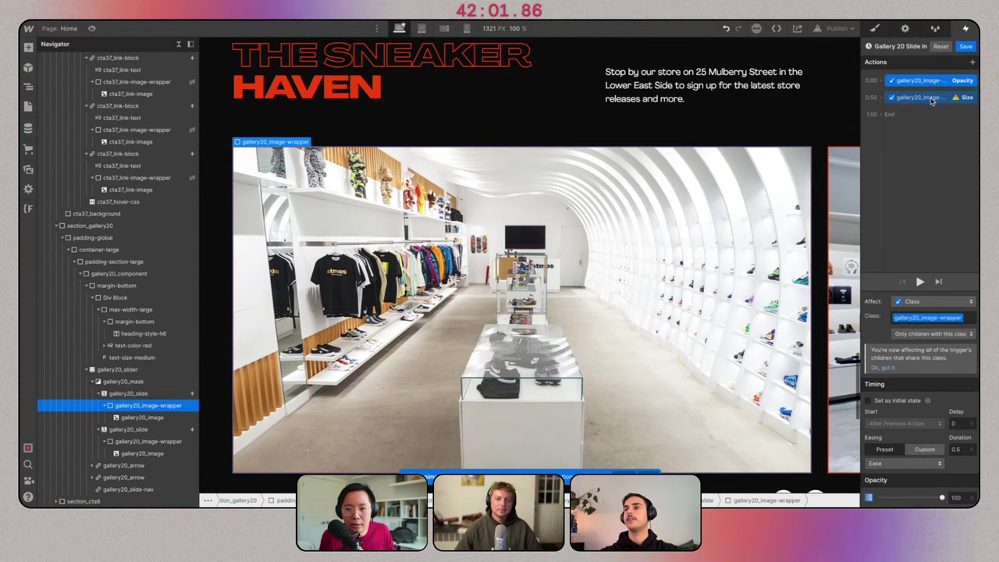
pyautogui.click(929, 96)
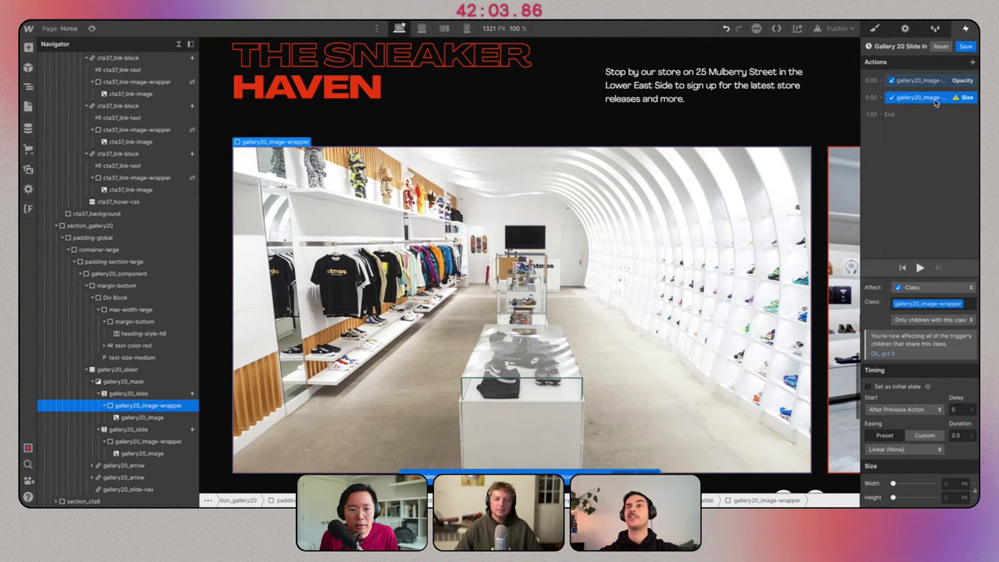
pyautogui.press('BackSpace')
pyautogui.click(972, 63)
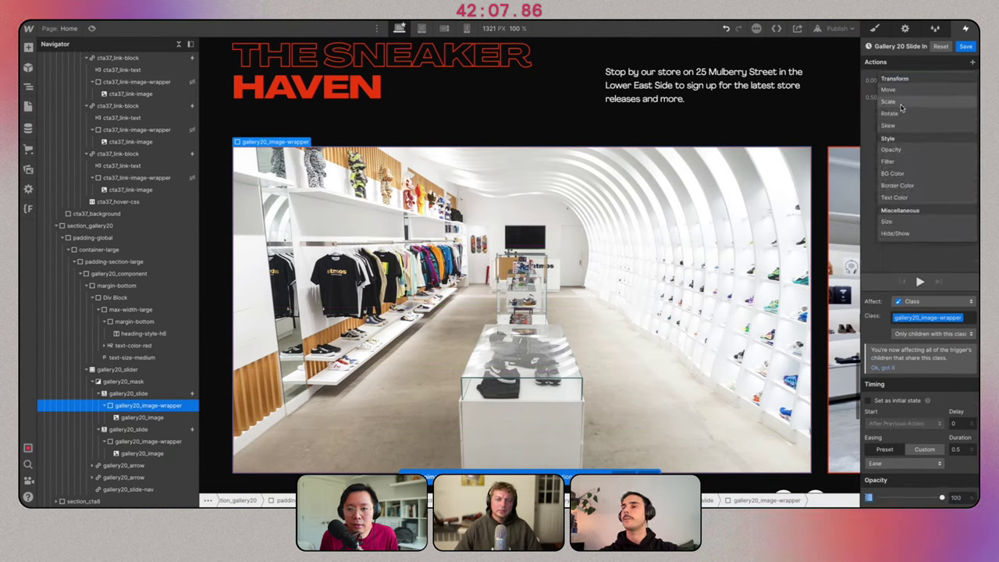
pyautogui.click(890, 102)
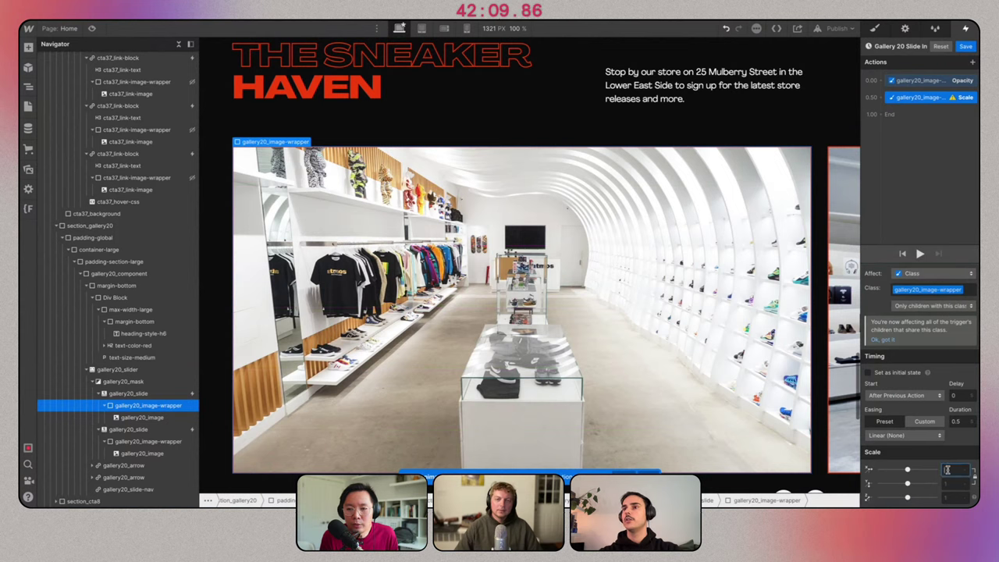
# Set the Scale action's easing to Ease, run it alongside Opacity, and save Slide In.
pyautogui.click(942, 81)
pyautogui.click(937, 98)
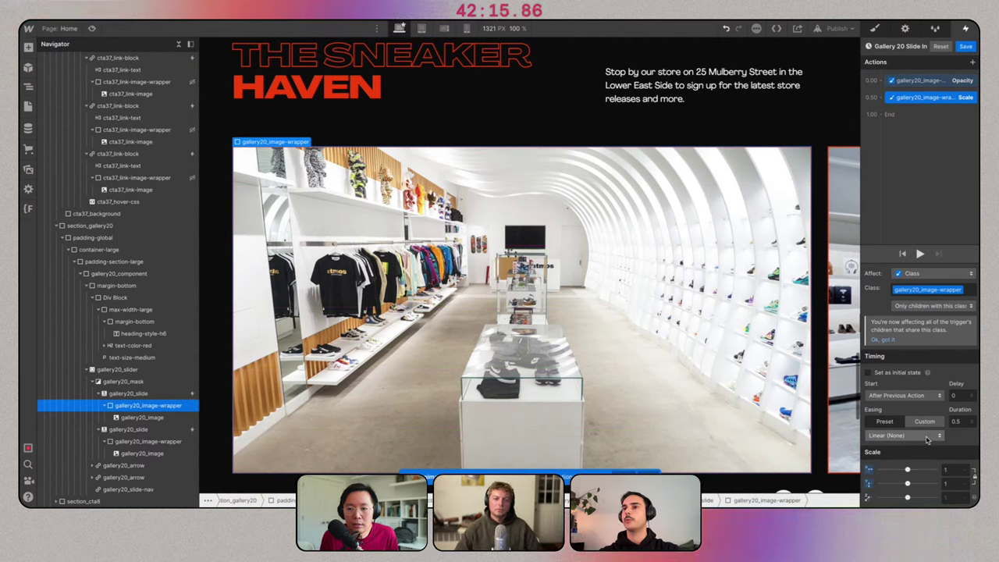
pyautogui.click(927, 436)
pyautogui.click(936, 51)
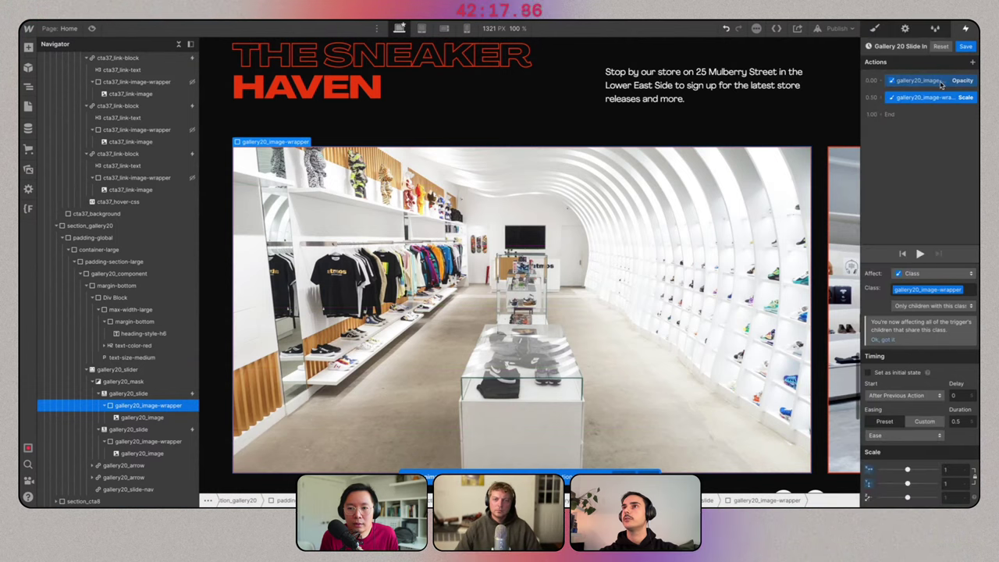
pyautogui.click(942, 83)
pyautogui.click(940, 99)
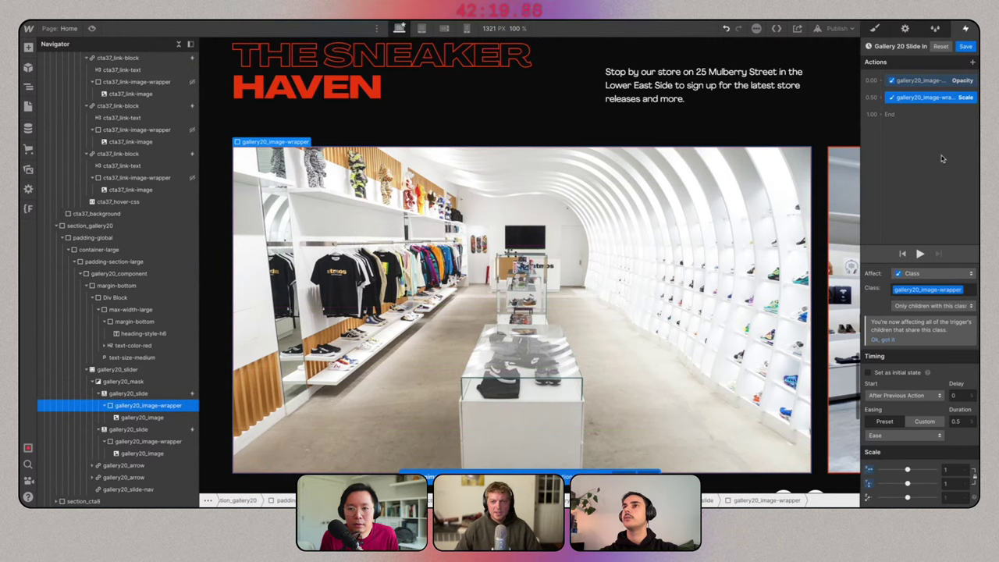
pyautogui.moveTo(941, 82); pyautogui.dragTo(941, 81)
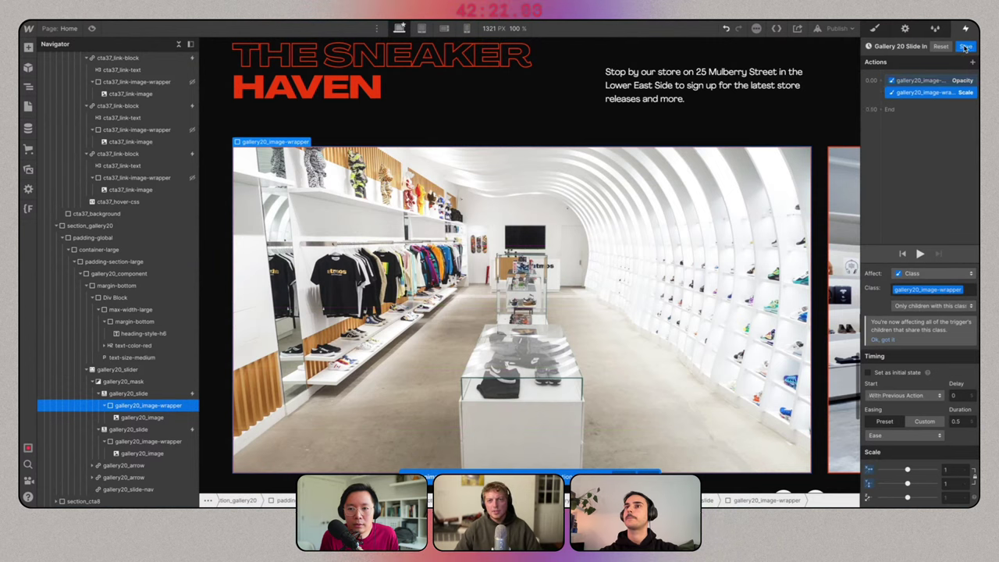
pyautogui.click(965, 47)
pyautogui.scroll(-3, 962, 331)
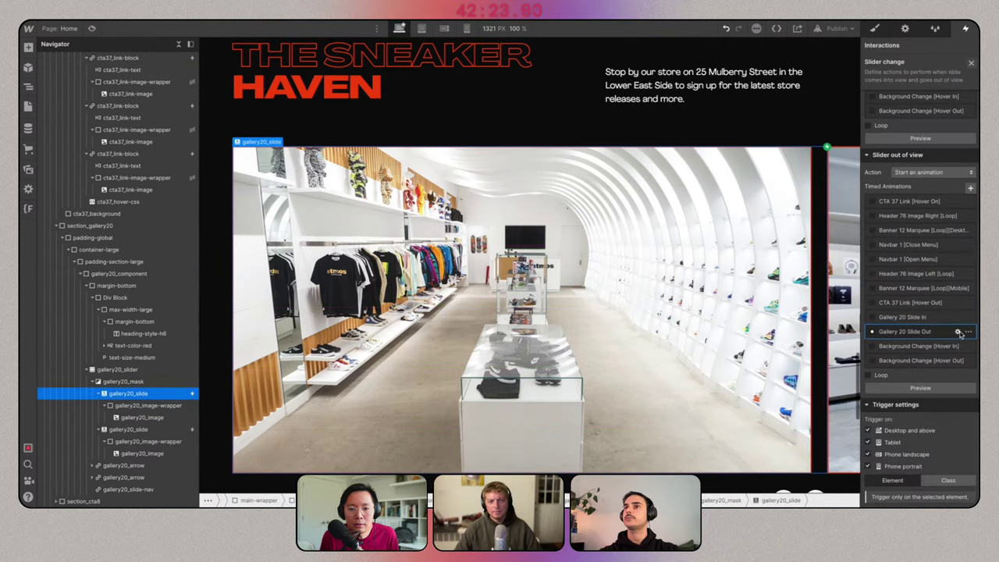
# Add a 0.9 Scale action with Ease easing to Gallery 20 Slide Out, starting with Opacity, and save.
pyautogui.click(958, 332)
pyautogui.click(953, 78)
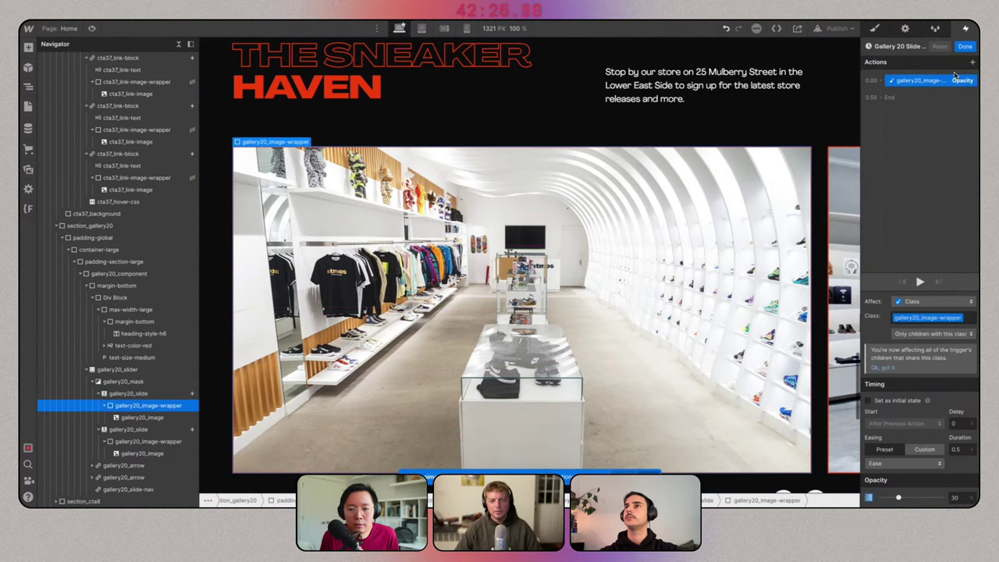
pyautogui.click(971, 64)
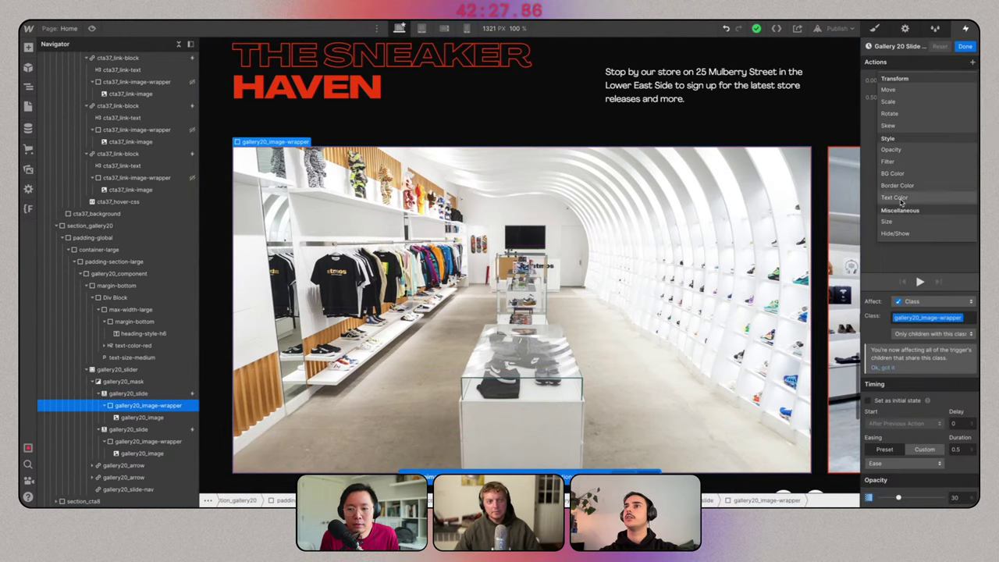
pyautogui.click(894, 101)
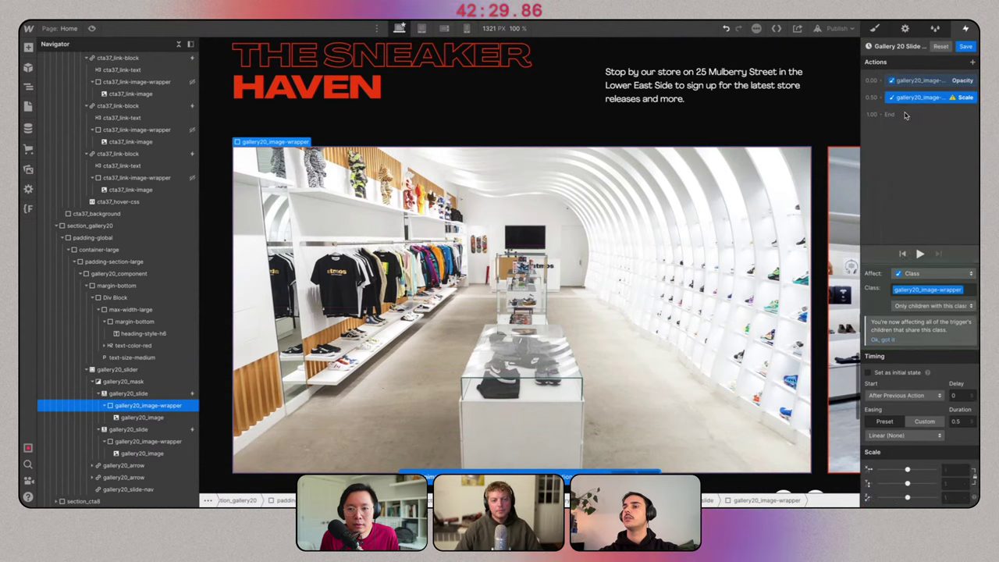
pyautogui.click(951, 469)
pyautogui.write('0.9')
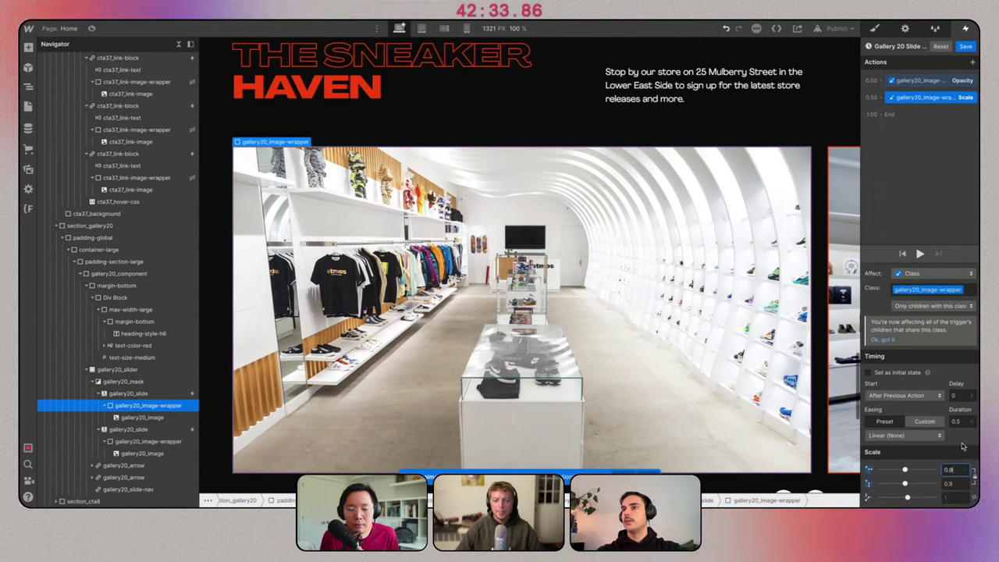
pyautogui.click(921, 436)
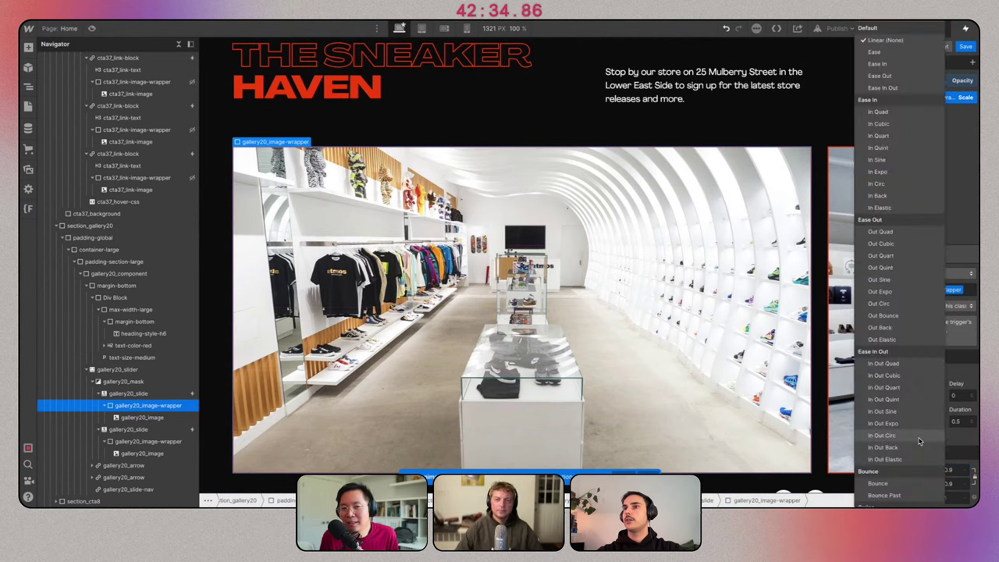
pyautogui.click(877, 62)
pyautogui.moveTo(929, 97); pyautogui.dragTo(931, 86)
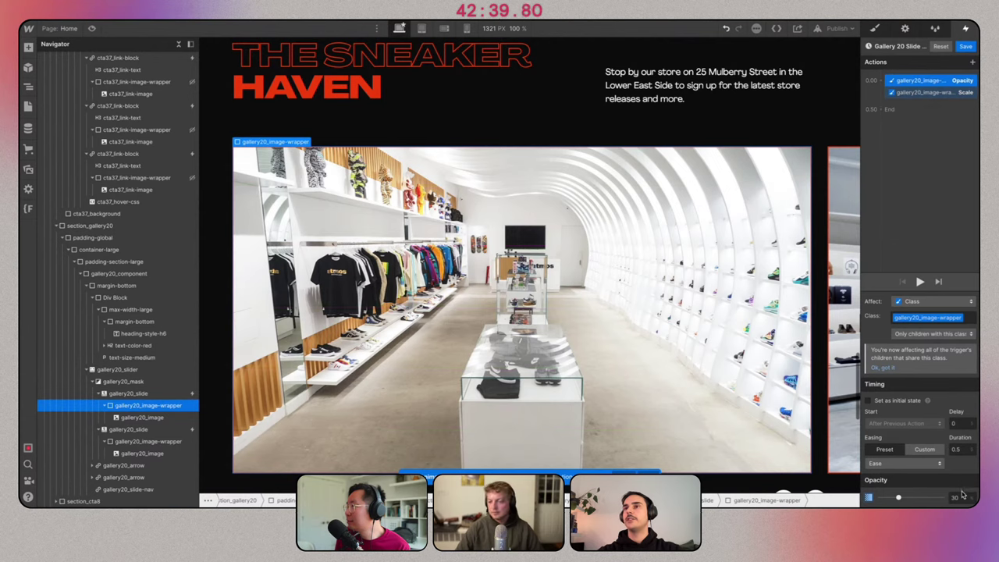
pyautogui.click(968, 46)
# Preview the page and flip the slider between the Atmos and shoe-store slides to check the transitions.
pyautogui.click(92, 28)
pyautogui.scroll(-3, 660, 304)
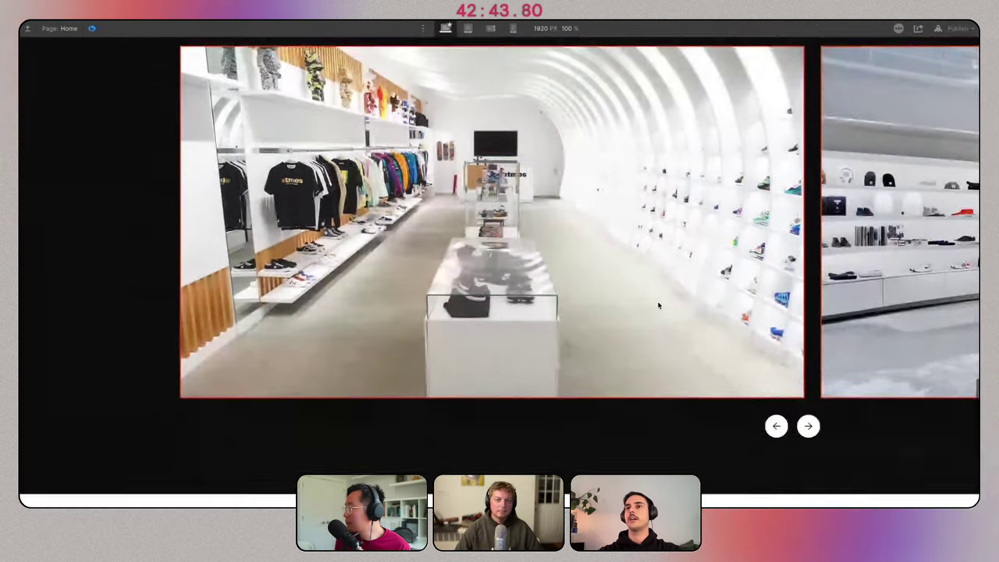
pyautogui.click(808, 394)
pyautogui.click(808, 393)
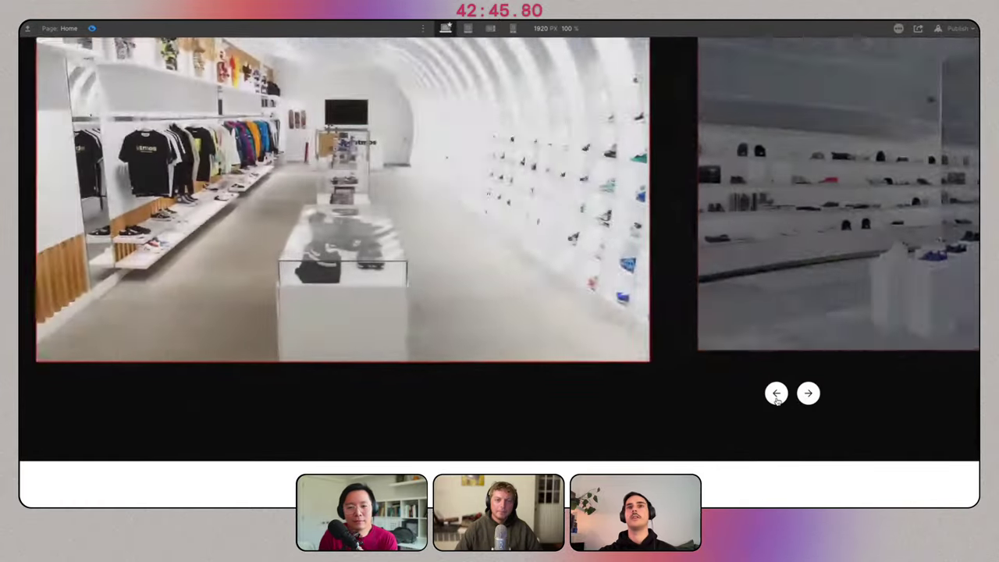
pyautogui.scroll(2, 788, 400)
pyautogui.scroll(-2, 804, 426)
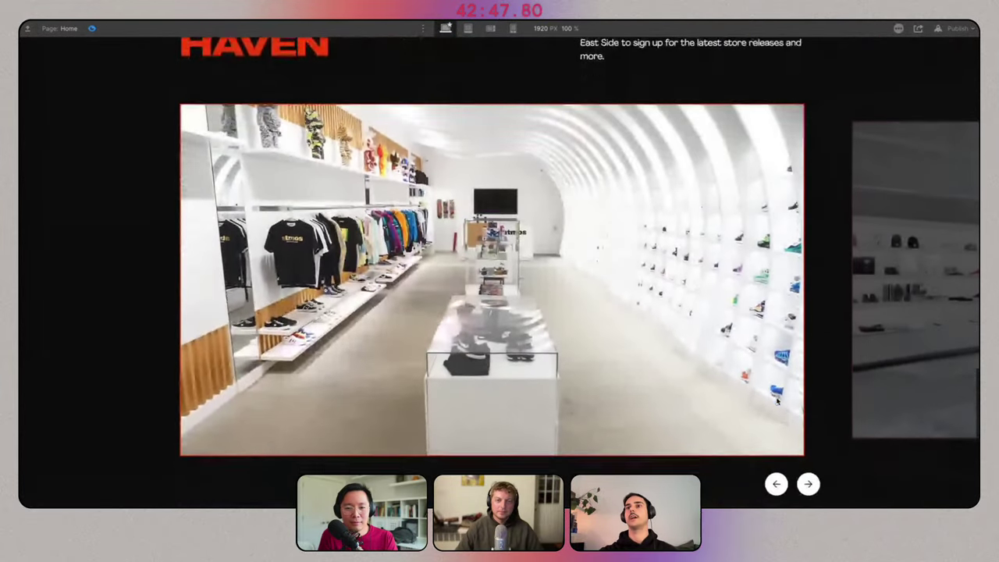
pyautogui.click(809, 450)
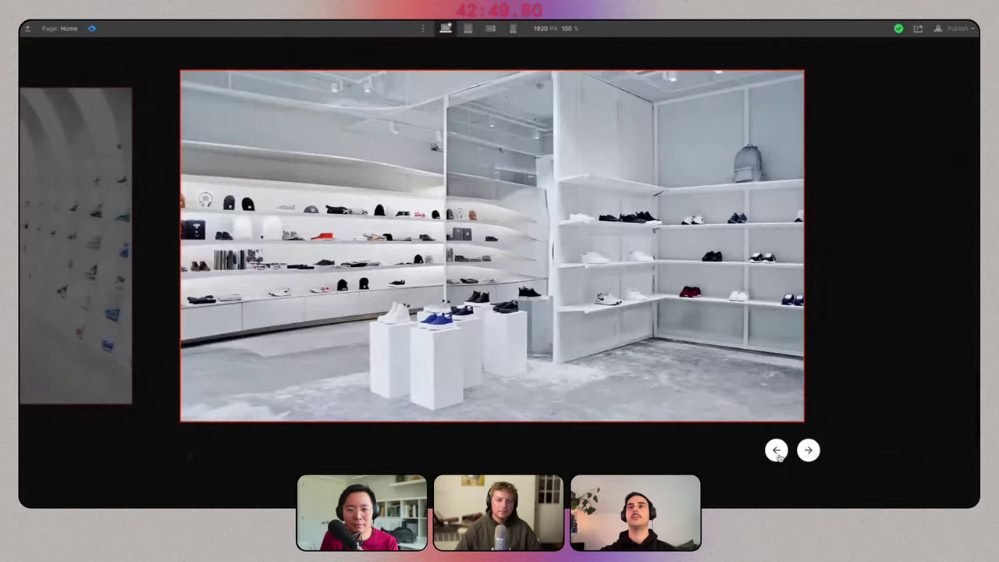
pyautogui.click(777, 451)
pyautogui.scroll(2, 780, 457)
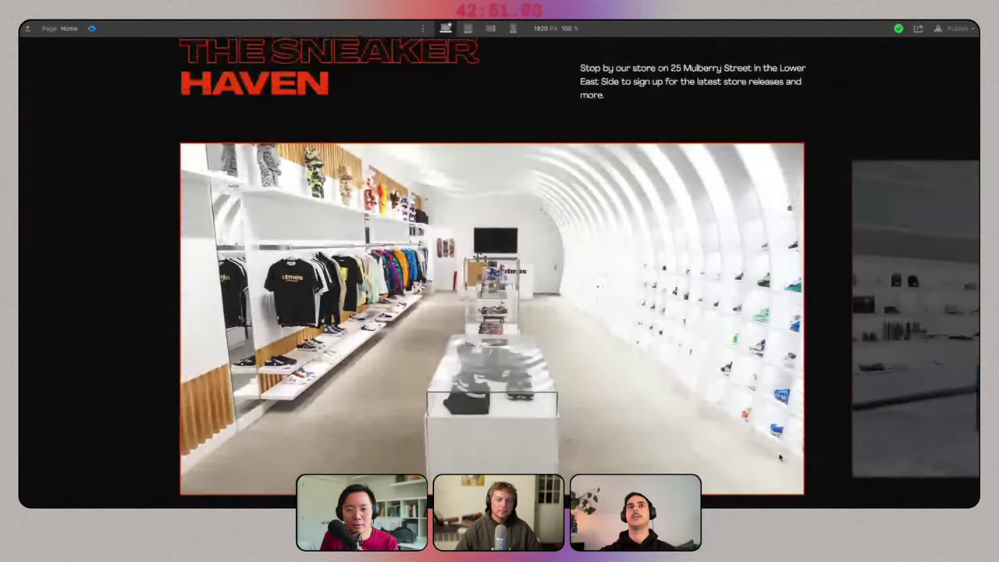
pyautogui.scroll(3, 780, 457)
# Hide both gallery slider arrows by setting their Display to None.
pyautogui.click(93, 28)
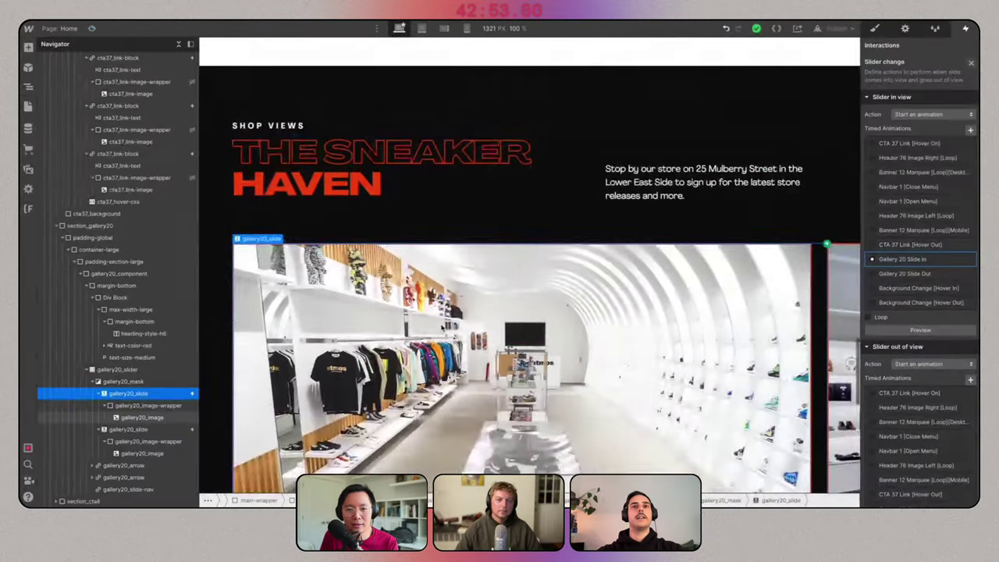
pyautogui.scroll(-5, 804, 198)
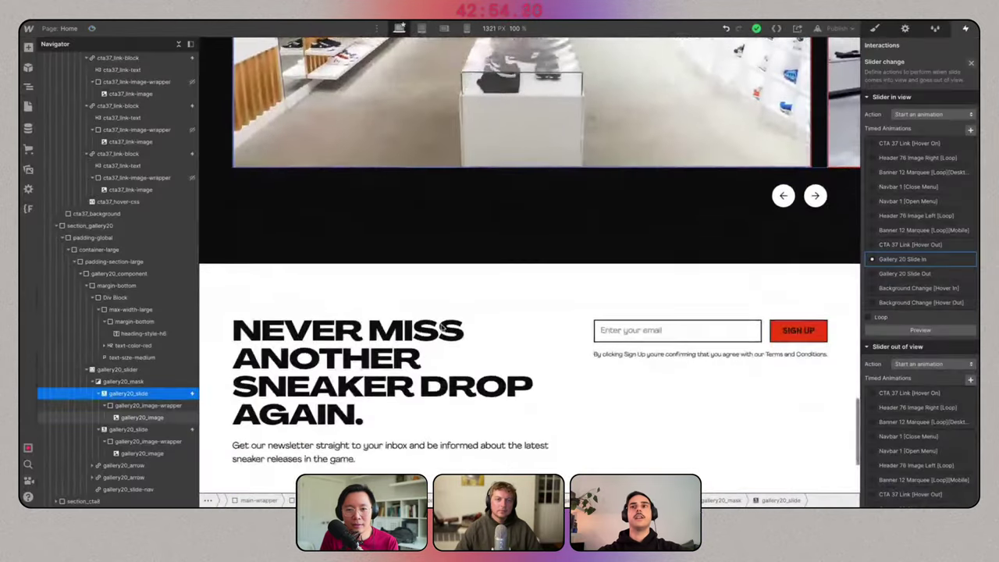
pyautogui.click(787, 196)
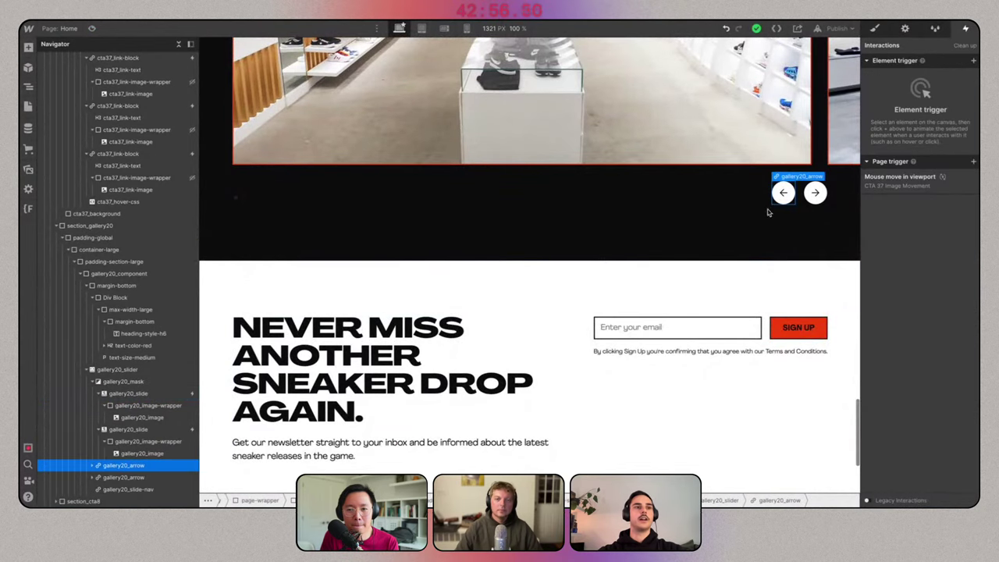
pyautogui.click(875, 28)
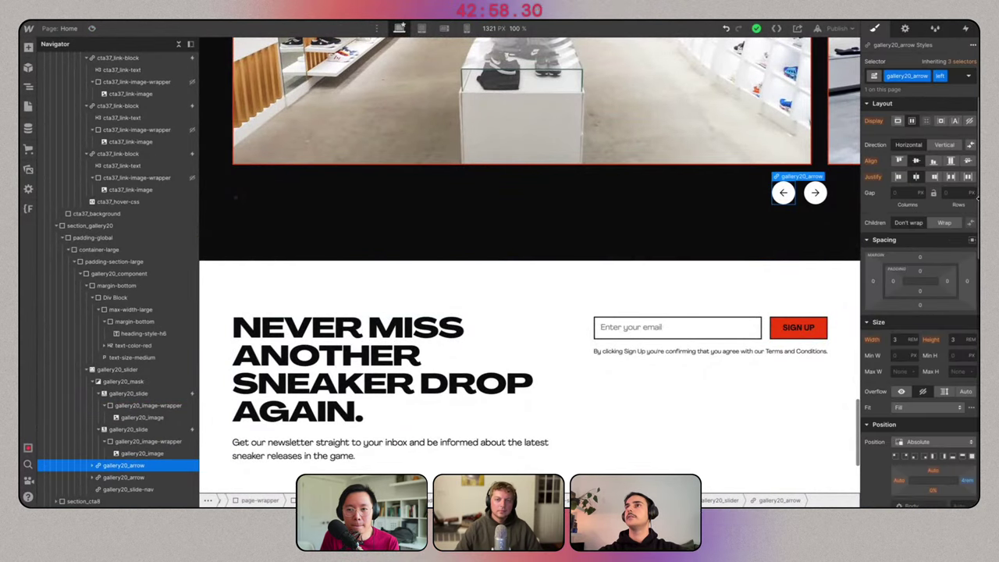
pyautogui.click(815, 193)
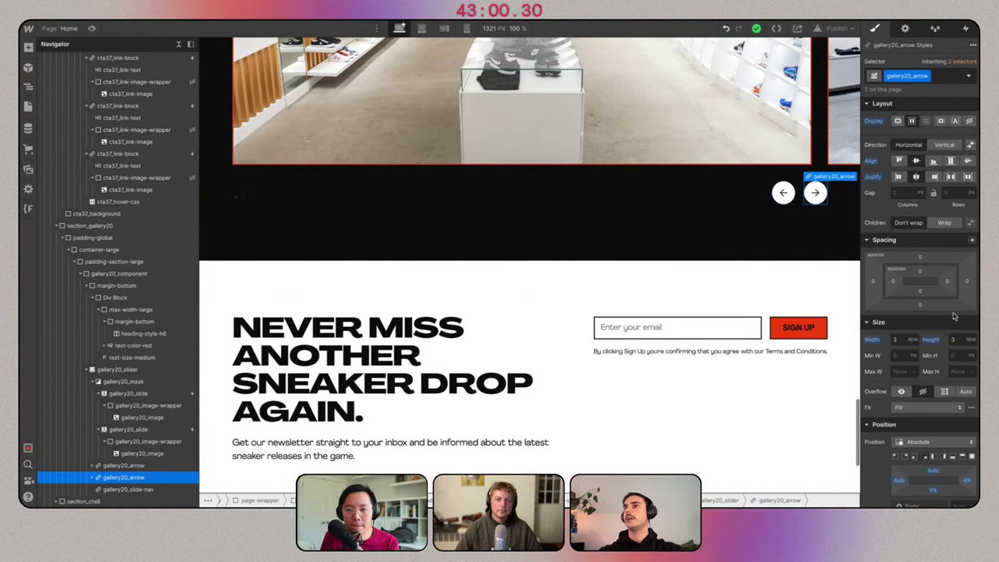
pyautogui.click(969, 120)
# Reduce the gallery slider container's bottom padding.
pyautogui.click(742, 191)
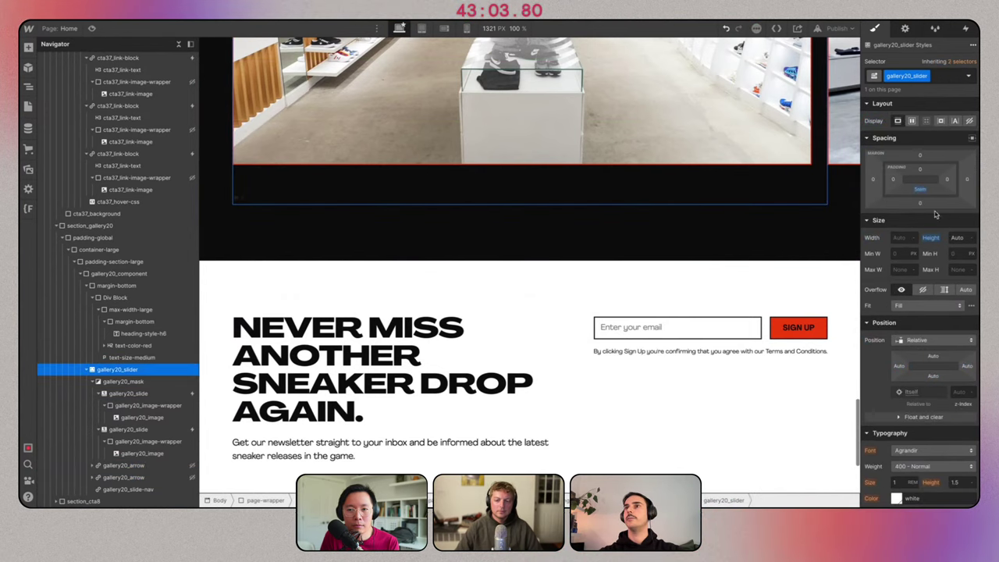
pyautogui.click(920, 190)
pyautogui.press('Return')
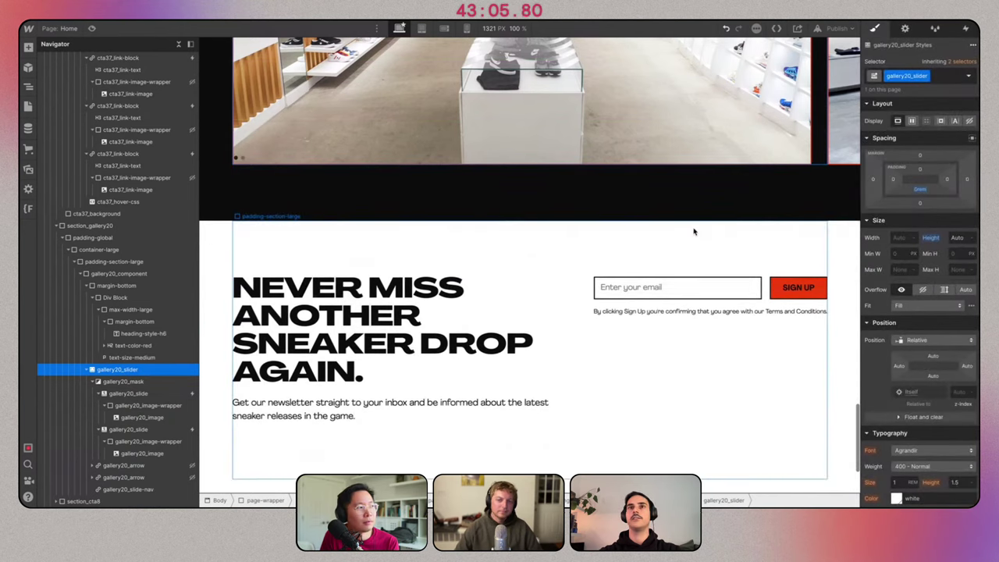
pyautogui.scroll(-3, 694, 229)
# Give the newsletter heading the heading-style-h4 class.
pyautogui.click(275, 195)
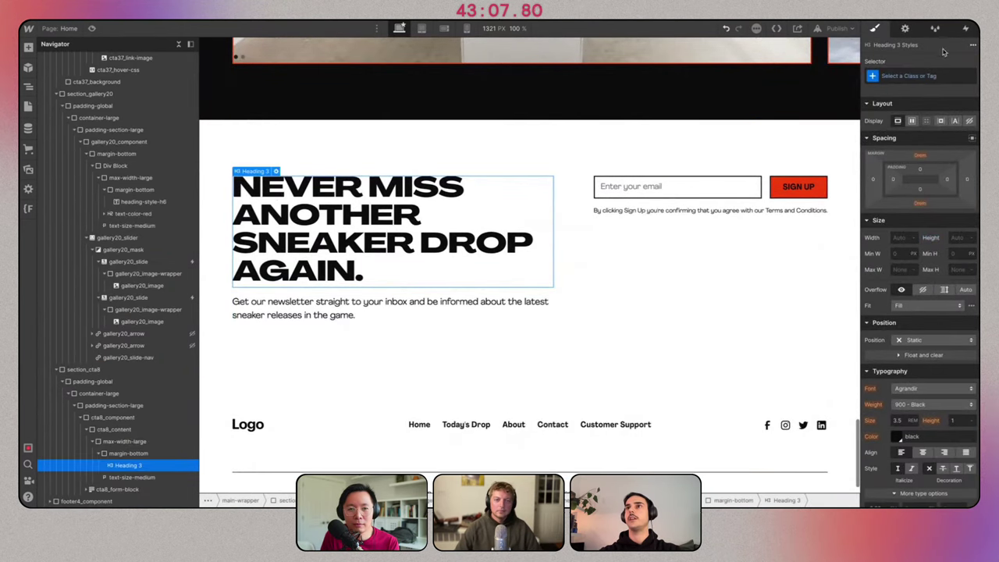
pyautogui.hotkey('ctrl', 'Return')
pyautogui.write('heading-s')
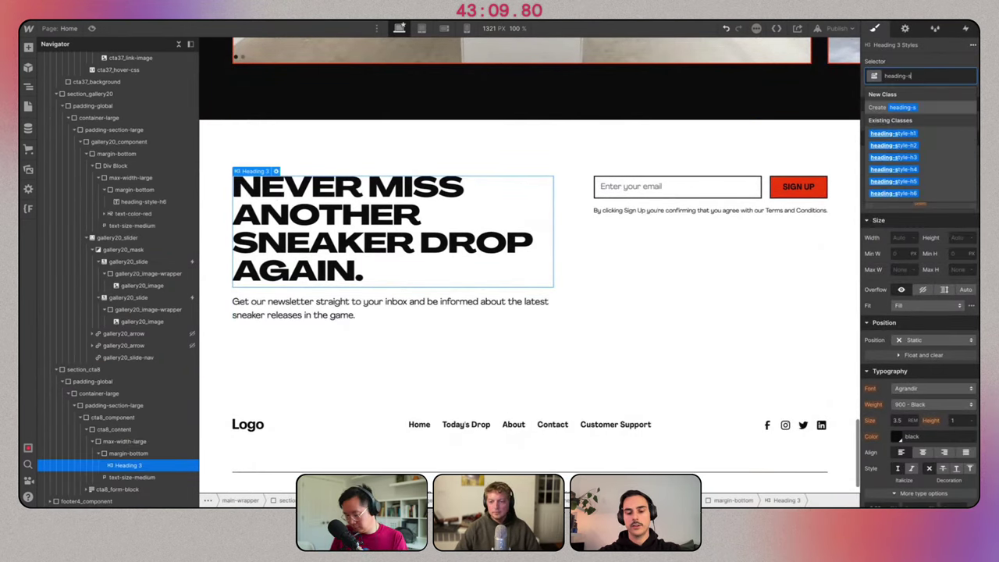
pyautogui.write('tyle')
pyautogui.click(911, 169)
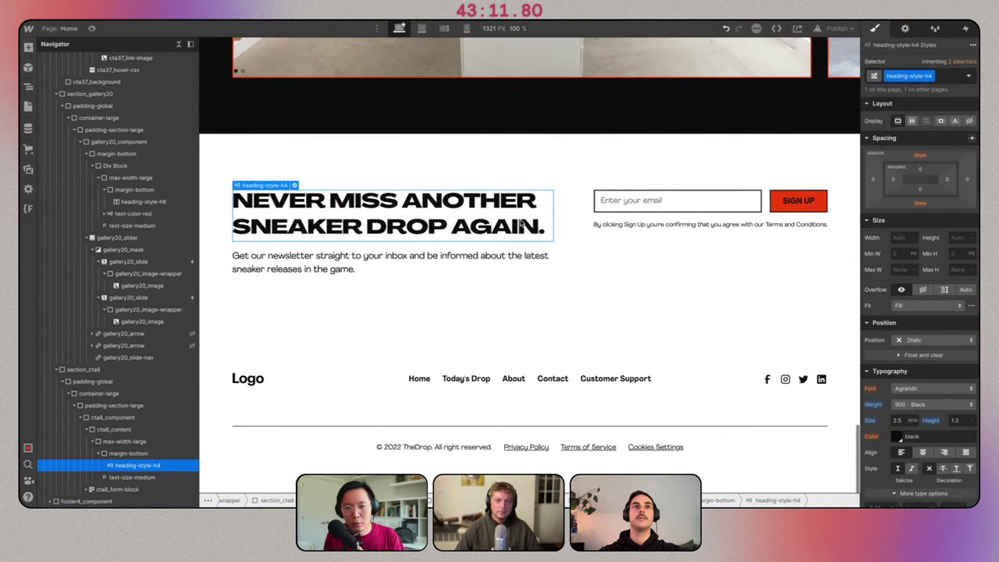
pyautogui.click(469, 154)
# Set the newsletter section's background colour to the Orange Red swatch.
pyautogui.click(86, 370)
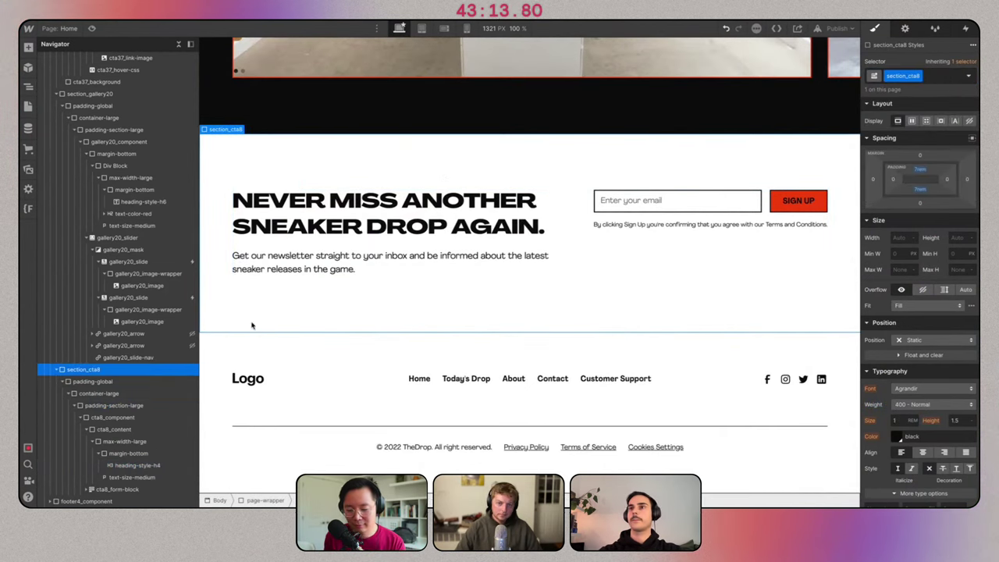
pyautogui.scroll(-3, 921, 344)
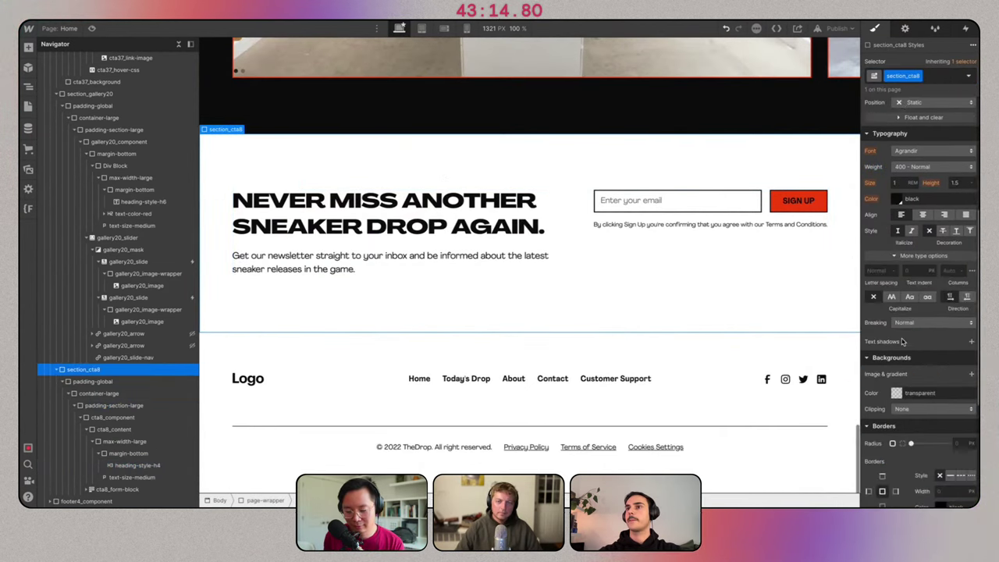
pyautogui.click(896, 392)
pyautogui.click(927, 353)
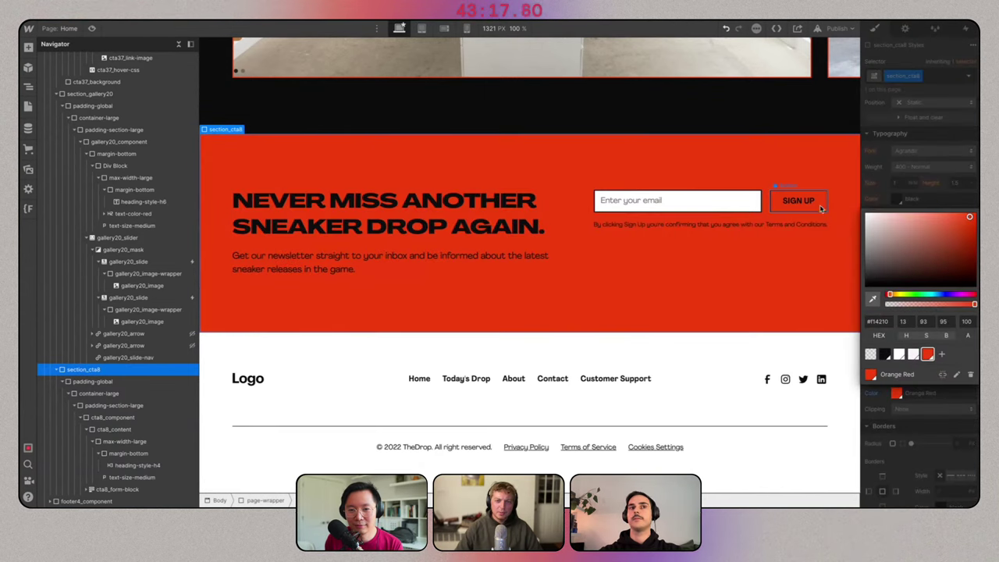
pyautogui.click(250, 381)
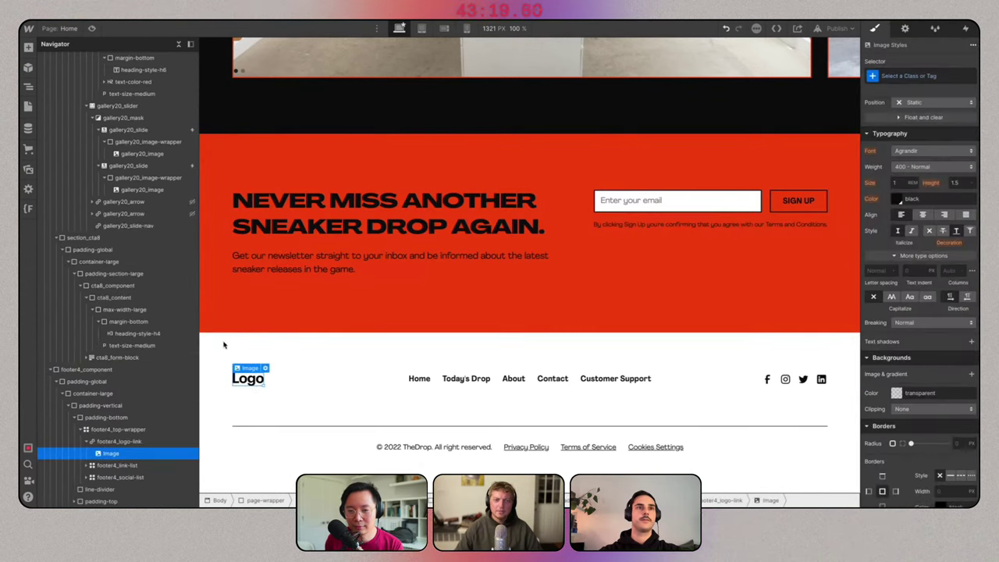
# Add a 2 px black bottom border to the newsletter section.
pyautogui.click(216, 313)
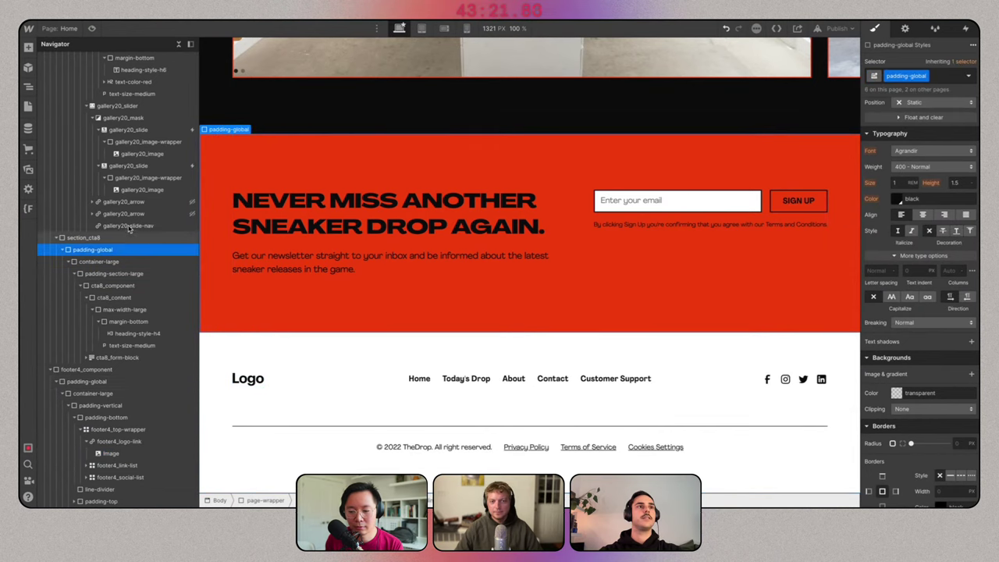
pyautogui.click(84, 237)
pyautogui.scroll(-3, 909, 458)
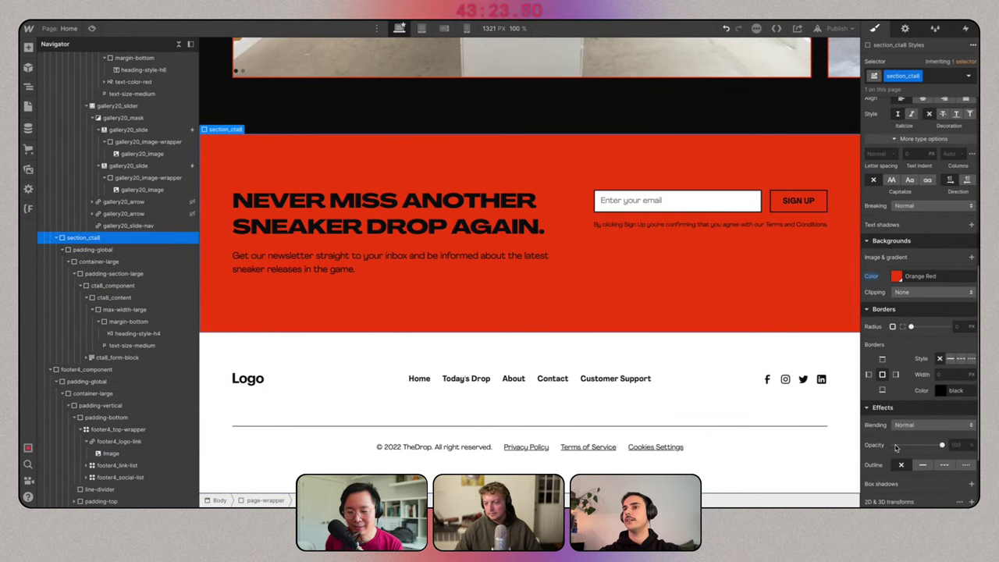
pyautogui.press('Return')
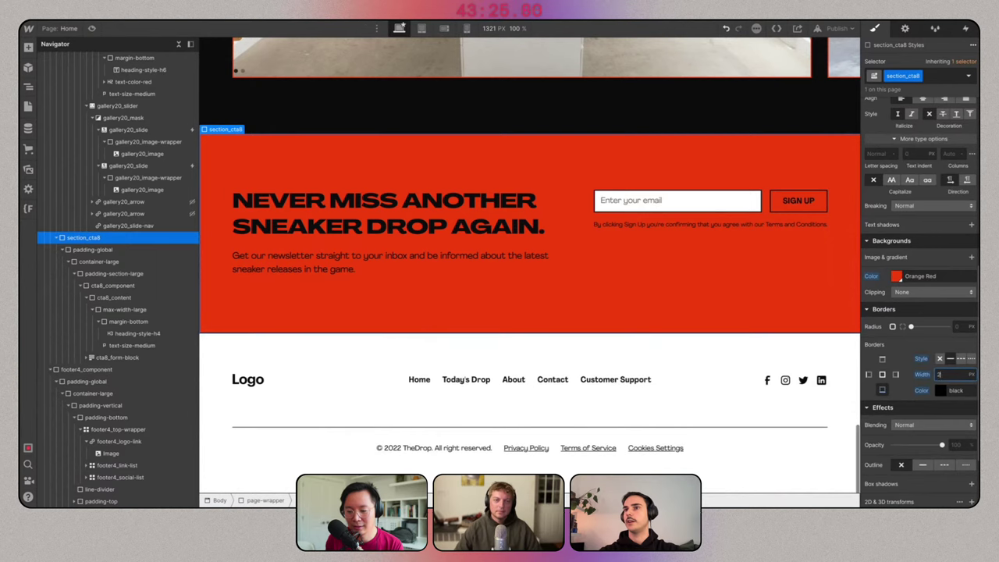
pyautogui.click(943, 391)
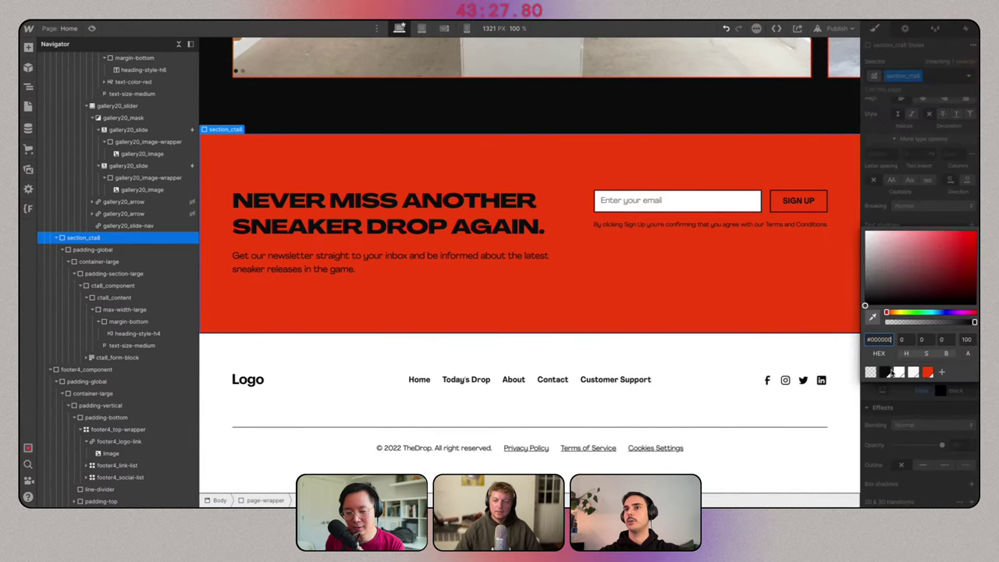
pyautogui.press('Escape')
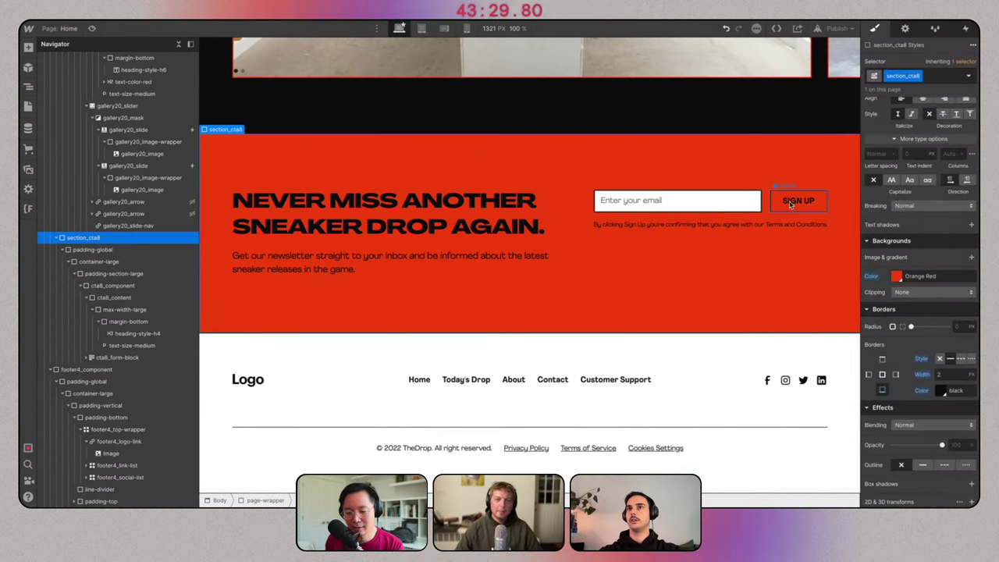
pyautogui.click(798, 201)
# Add the is-black combo class to SIGN UP with a black background and white text.
pyautogui.click(910, 78)
pyautogui.write('is')
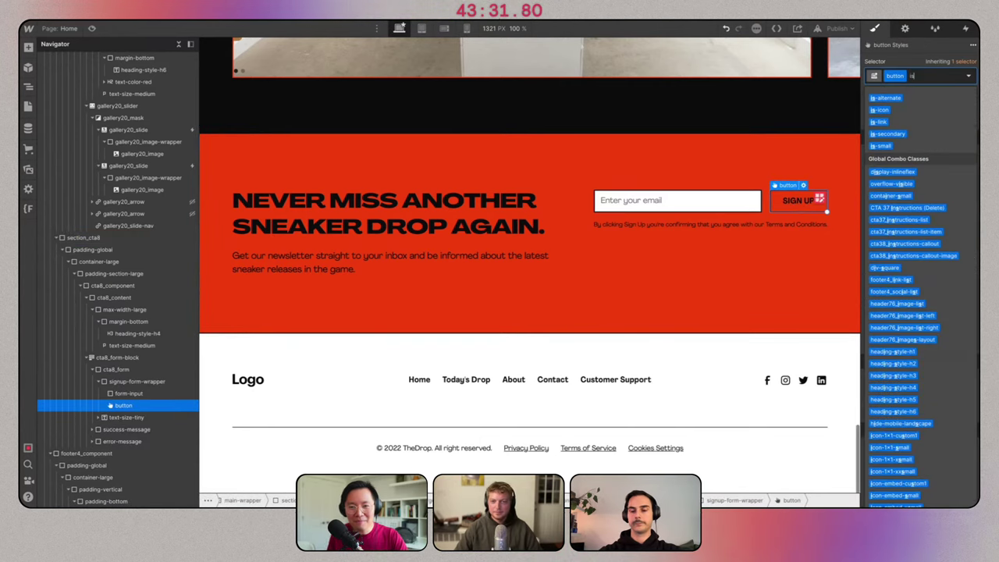
pyautogui.write('-black')
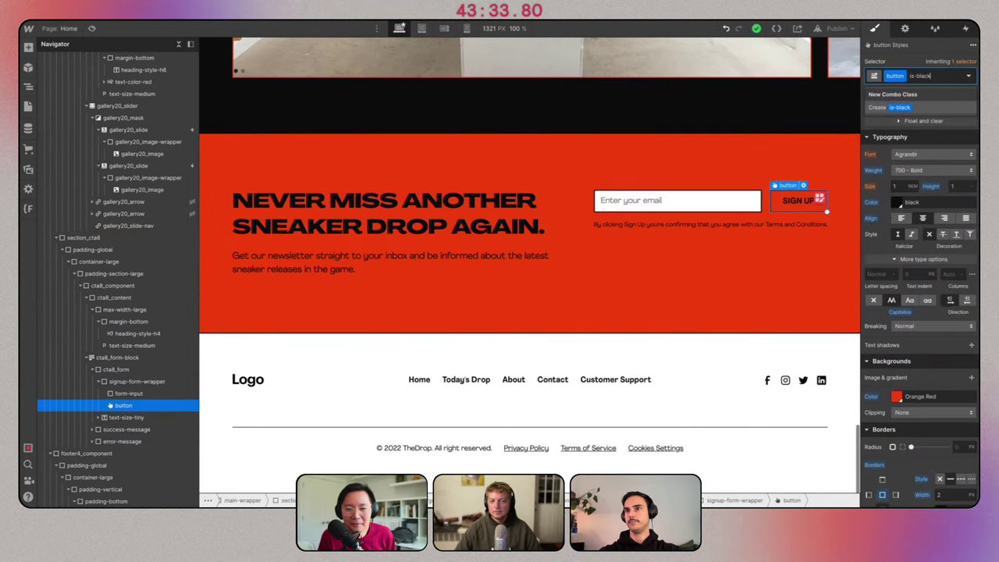
pyautogui.press('Return')
pyautogui.click(897, 397)
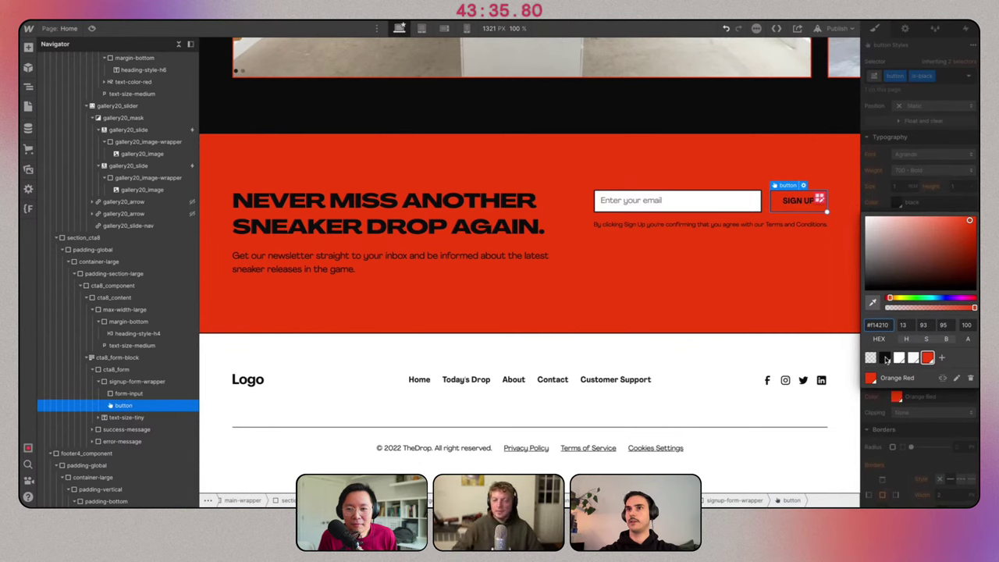
pyautogui.click(886, 358)
pyautogui.click(935, 173)
pyautogui.click(897, 203)
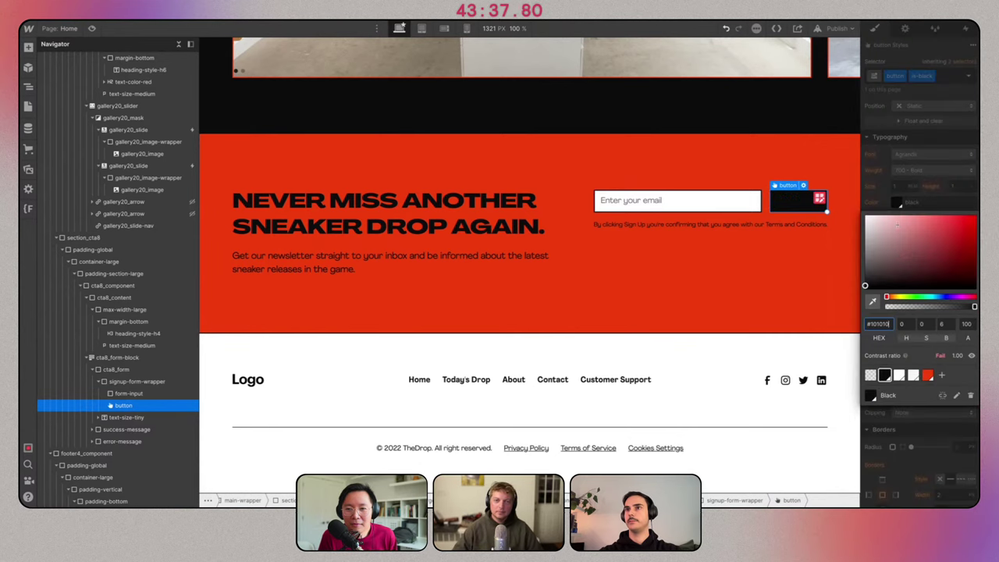
pyautogui.click(897, 255)
pyautogui.click(765, 201)
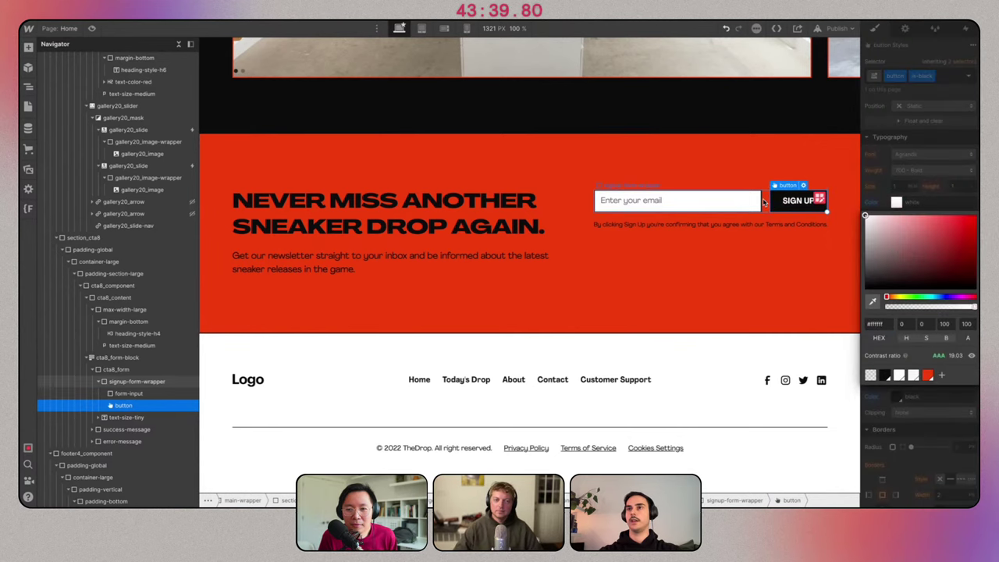
pyautogui.scroll(5, 925, 153)
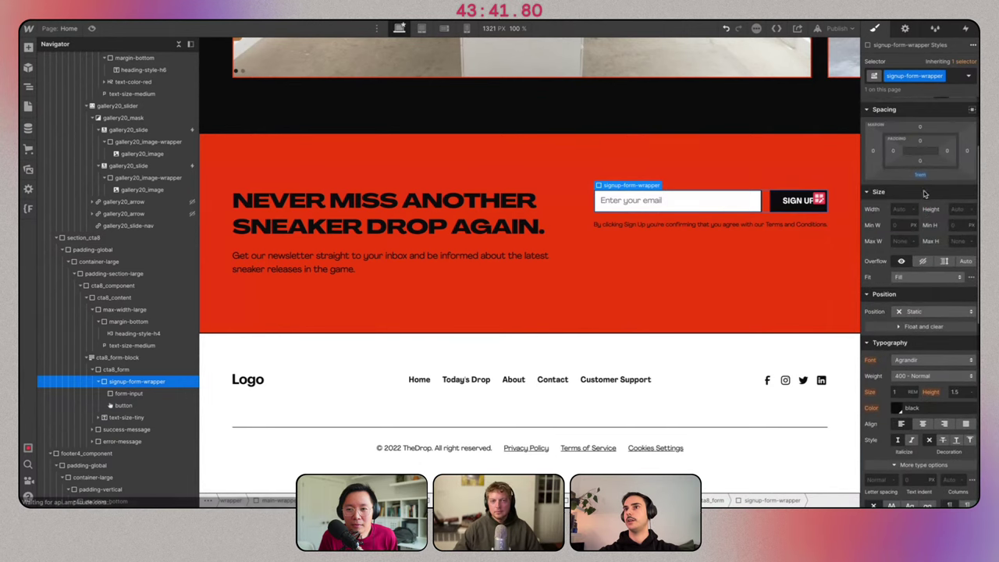
# Change the signup-form-wrapper grid's column gap to 0.
pyautogui.click(919, 137)
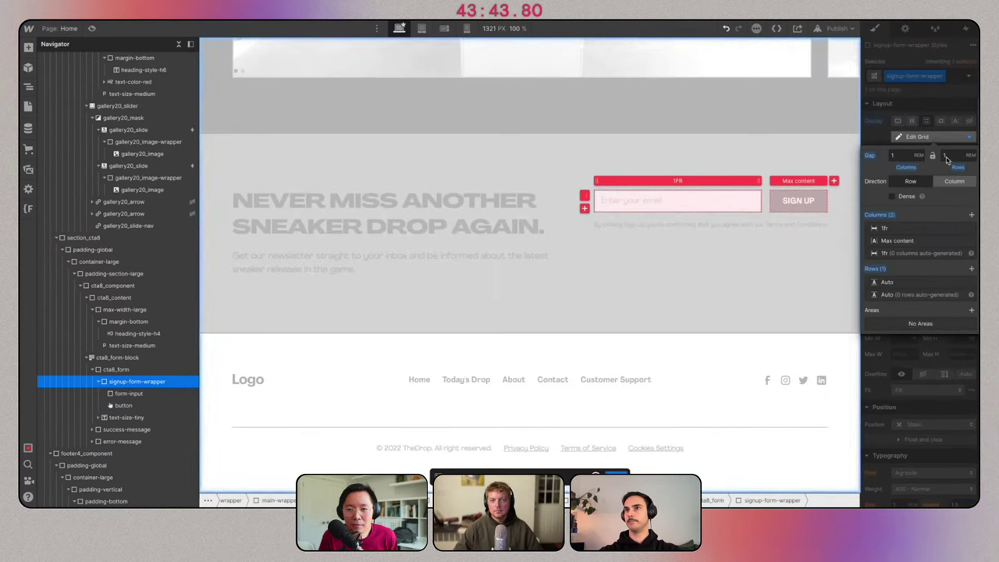
pyautogui.click(893, 154)
pyautogui.write('0')
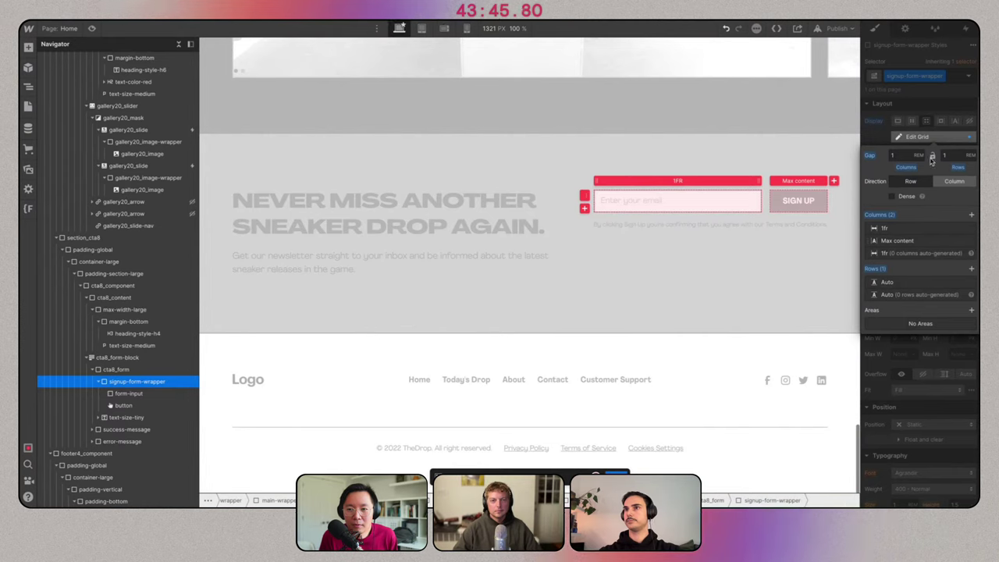
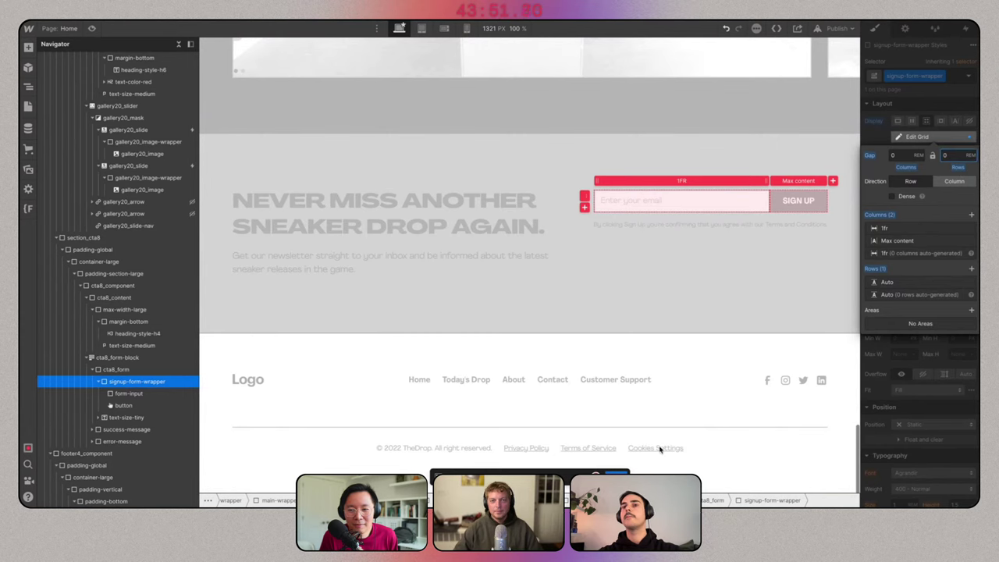
# Replace the footer's placeholder logo with the THEDROP Logo.svg asset.
pyautogui.press('Escape')
pyautogui.click(638, 154)
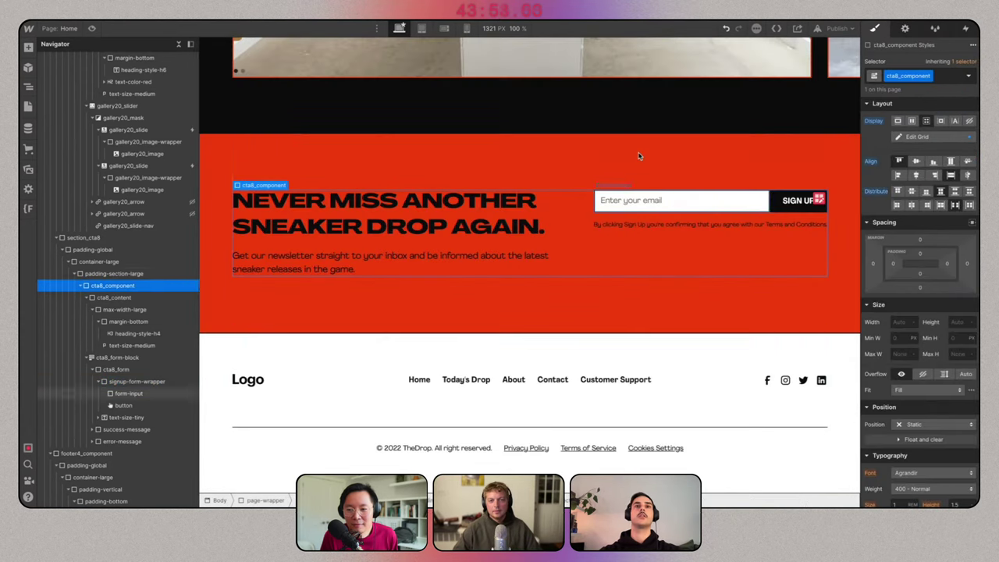
pyautogui.click(247, 379)
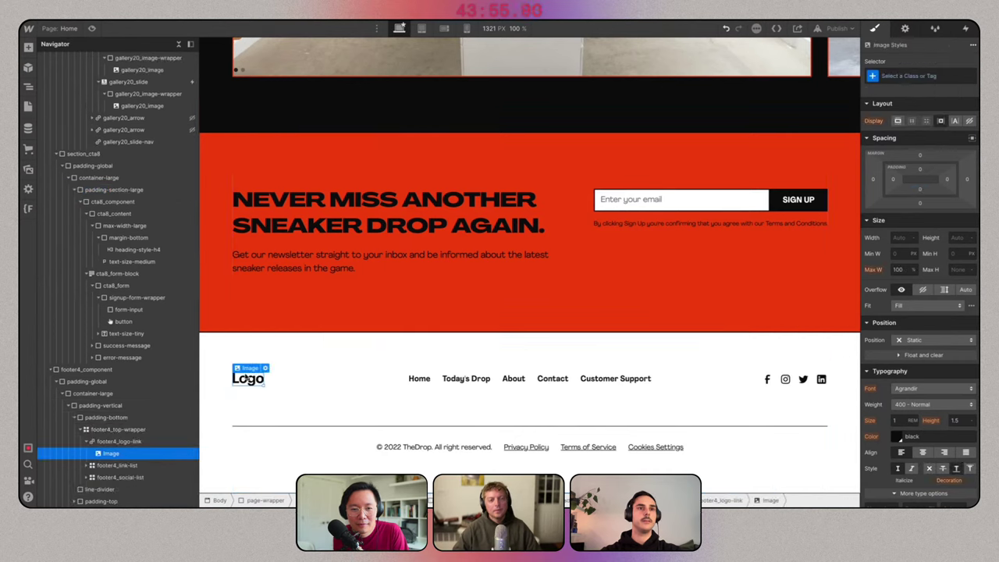
pyautogui.click(266, 368)
pyautogui.click(296, 254)
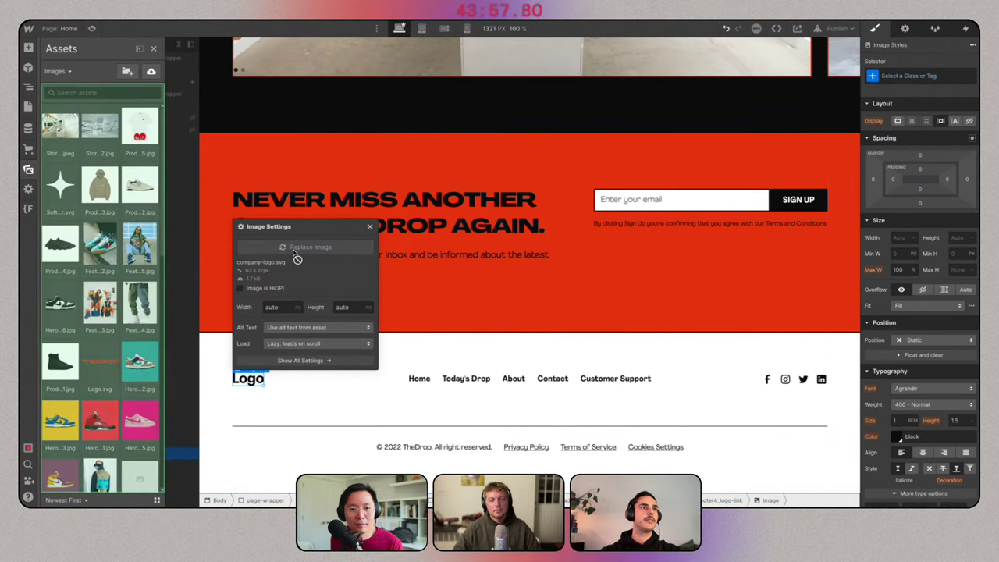
pyautogui.click(144, 366)
pyautogui.click(207, 363)
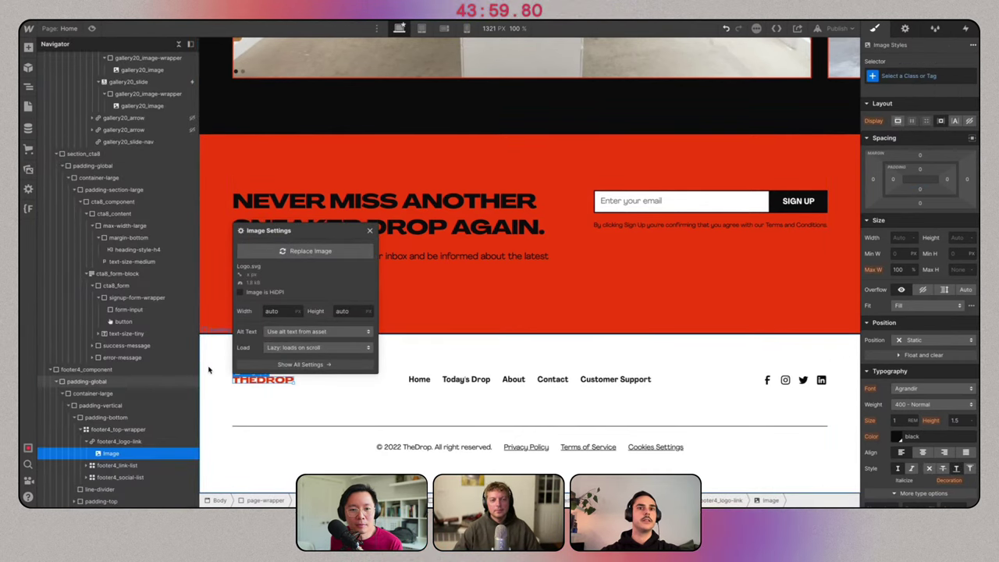
# Set the footer line divider's height so it shows as a solid black line.
pyautogui.click(241, 425)
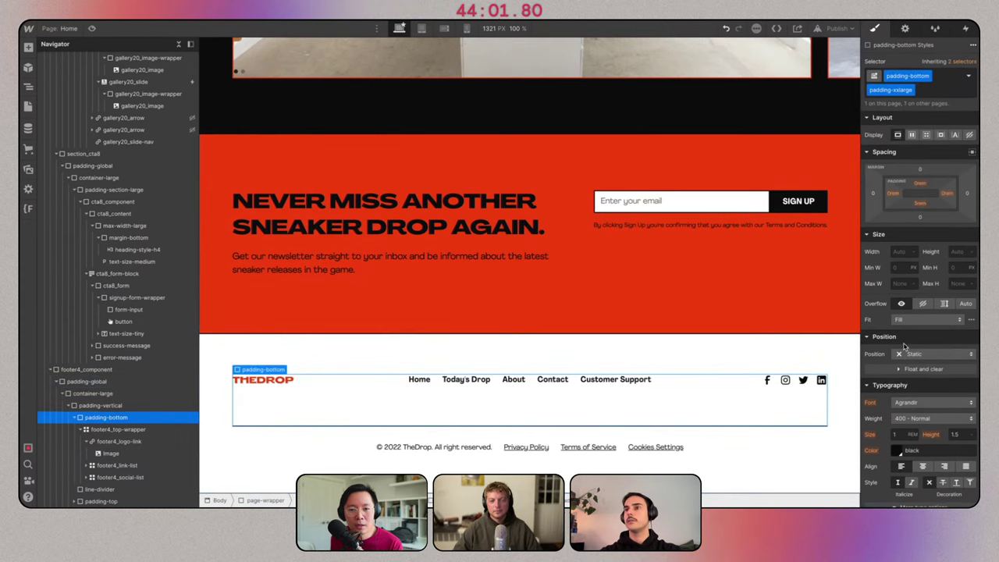
pyautogui.click(100, 489)
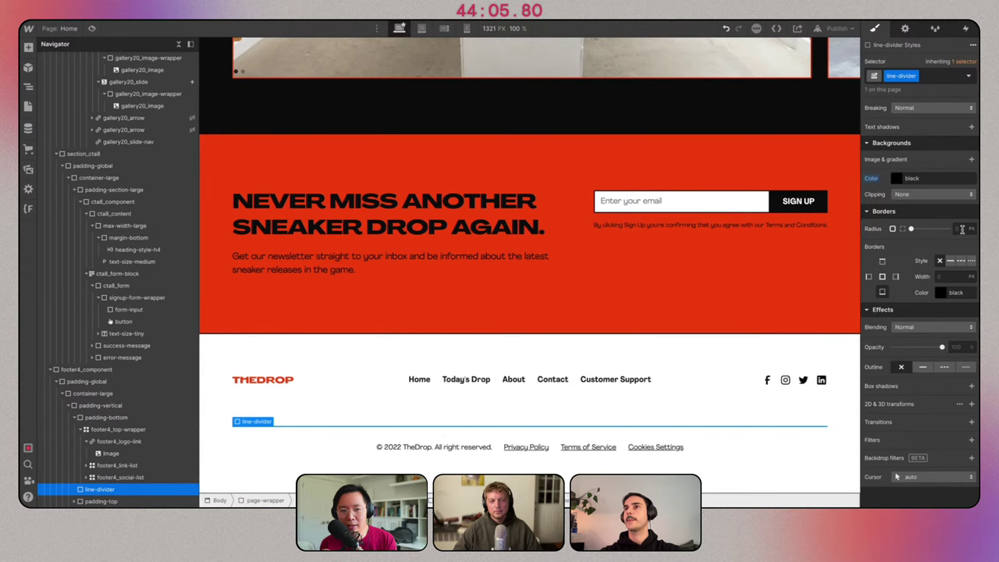
pyautogui.scroll(10, 962, 229)
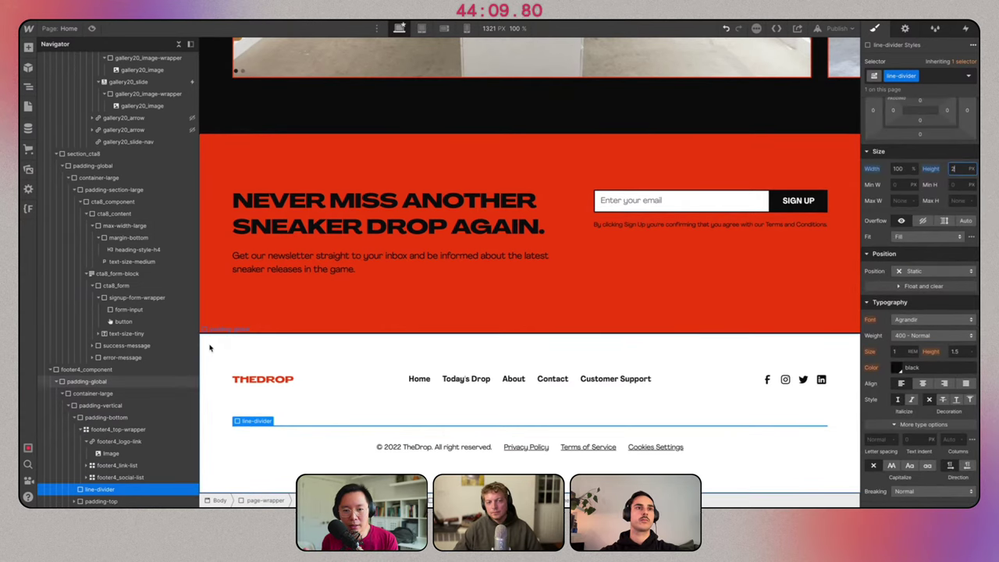
pyautogui.click(145, 378)
# Set the footer4_component background to the Orange Red swatch.
pyautogui.click(119, 374)
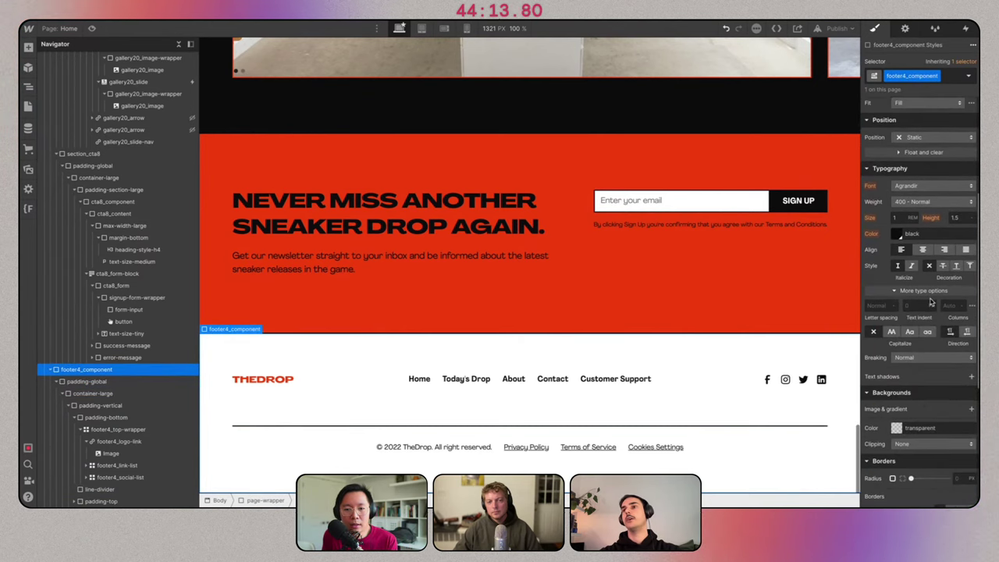
pyautogui.click(896, 429)
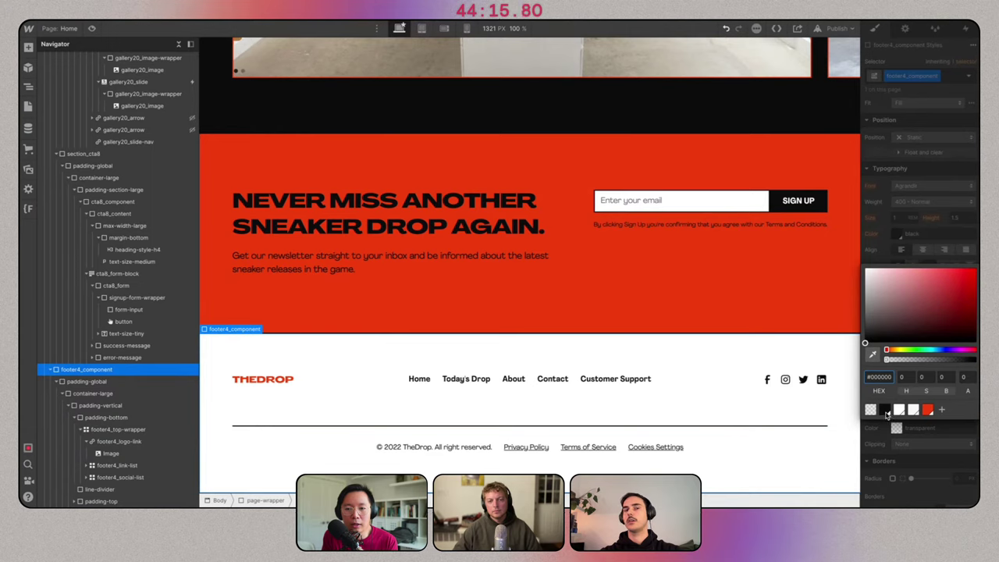
pyautogui.click(885, 410)
pyautogui.click(929, 201)
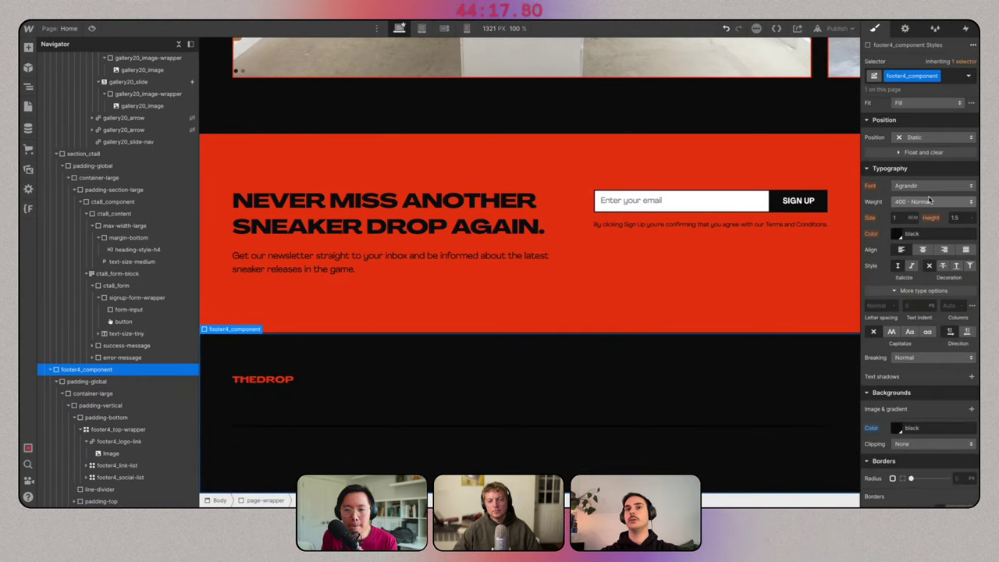
pyautogui.scroll(5, 930, 330)
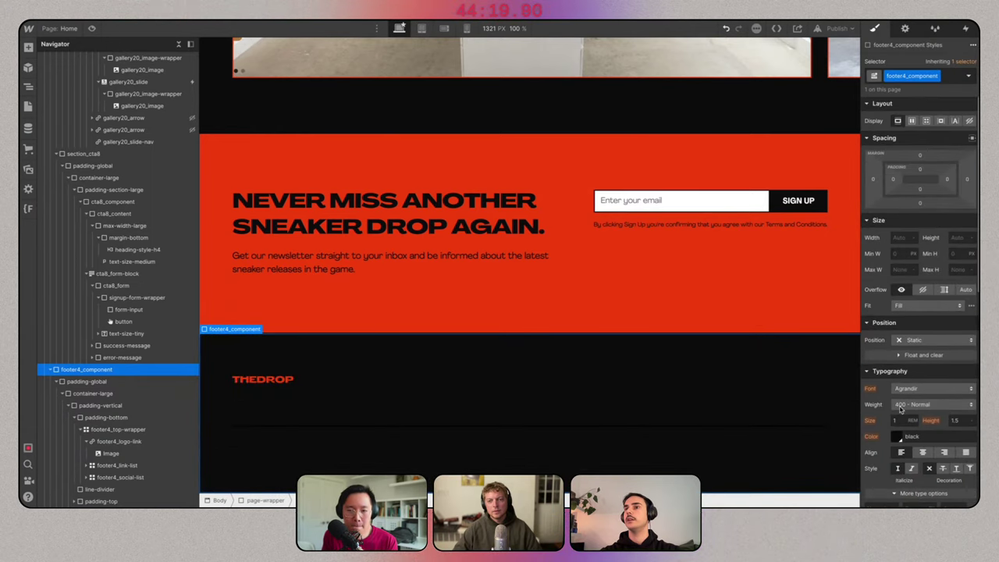
pyautogui.click(897, 437)
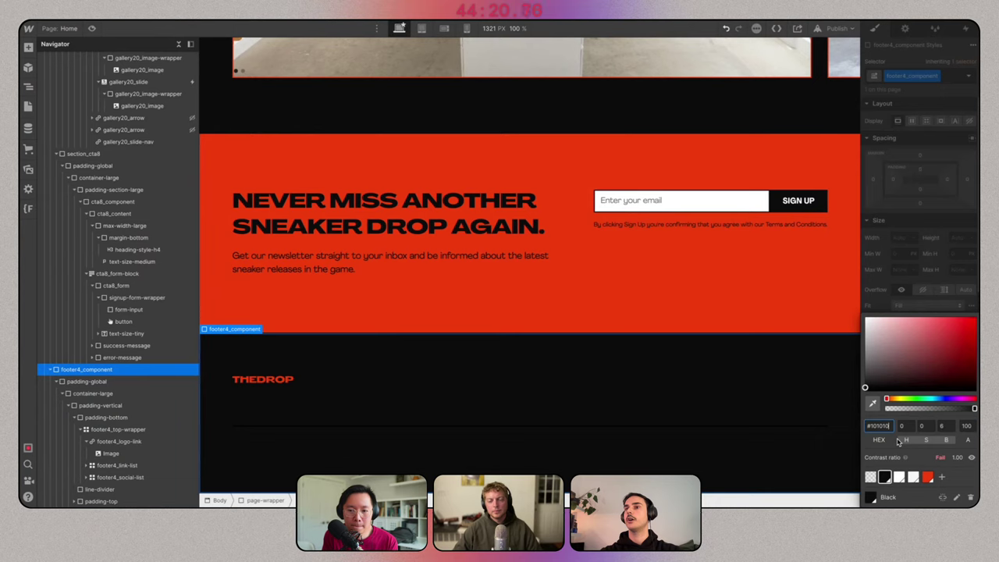
pyautogui.click(931, 237)
pyautogui.scroll(-5, 913, 336)
pyautogui.click(899, 230)
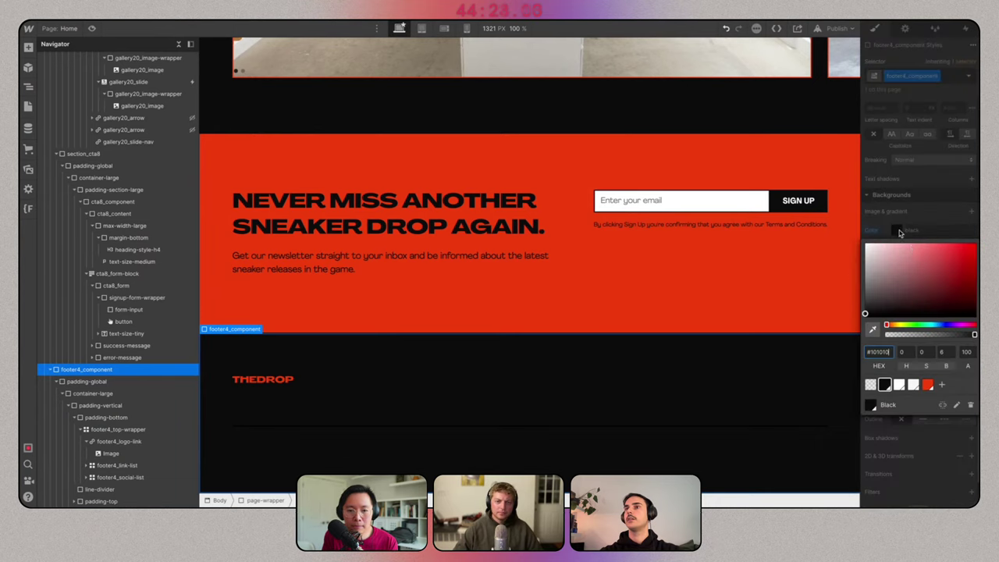
pyautogui.click(928, 384)
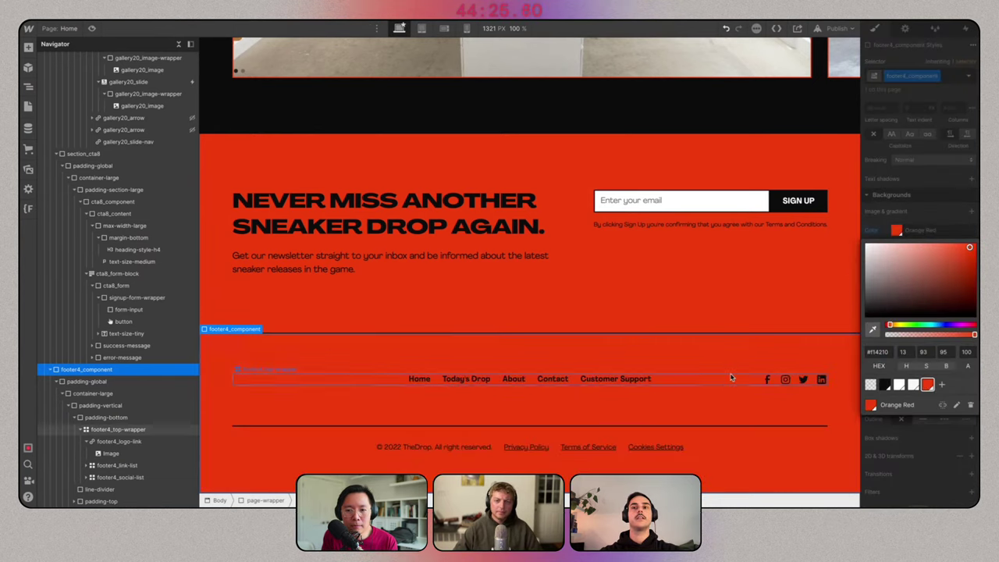
# Add an Invert filter to the footer logo's parent link.
pyautogui.click(263, 379)
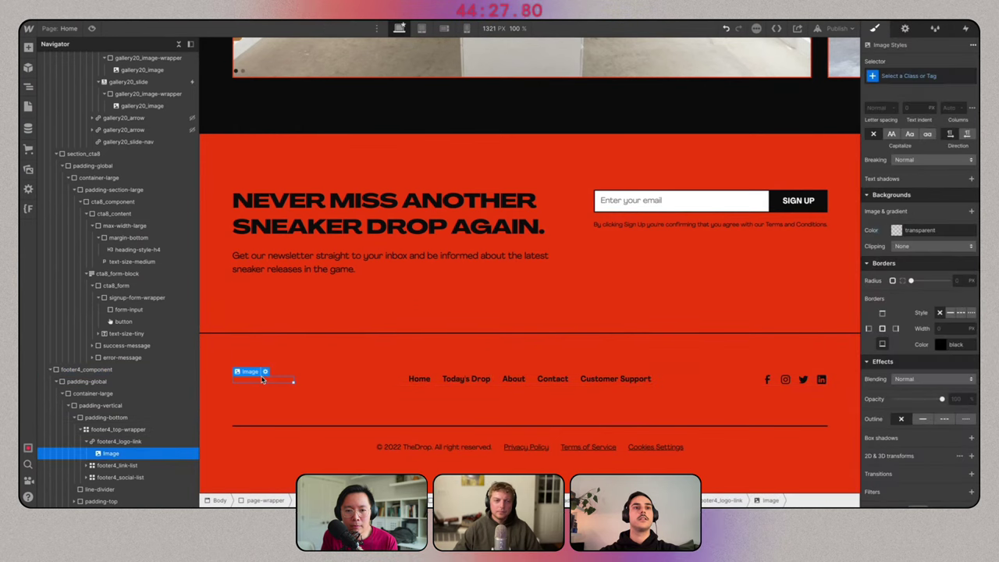
pyautogui.click(317, 383)
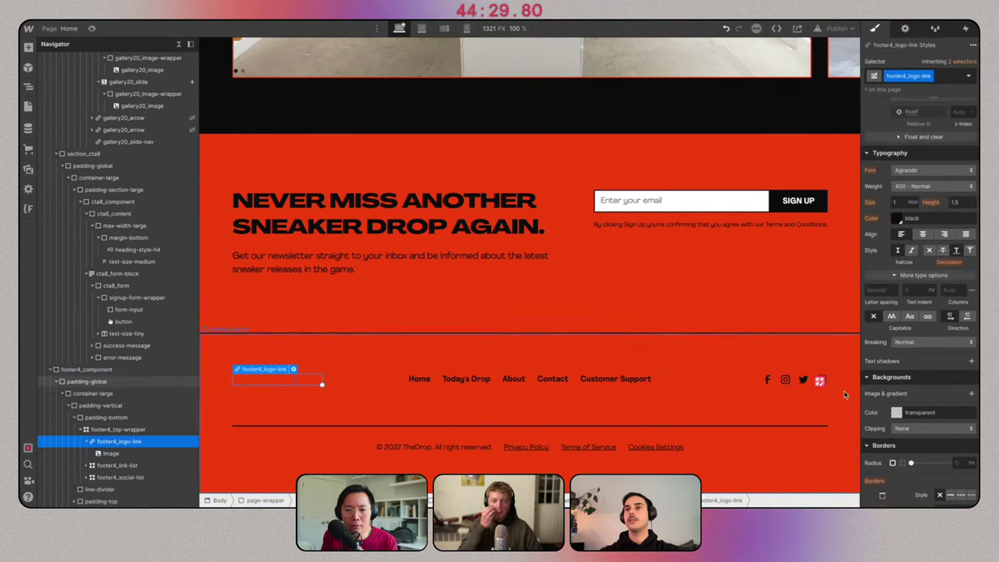
pyautogui.scroll(-5, 892, 416)
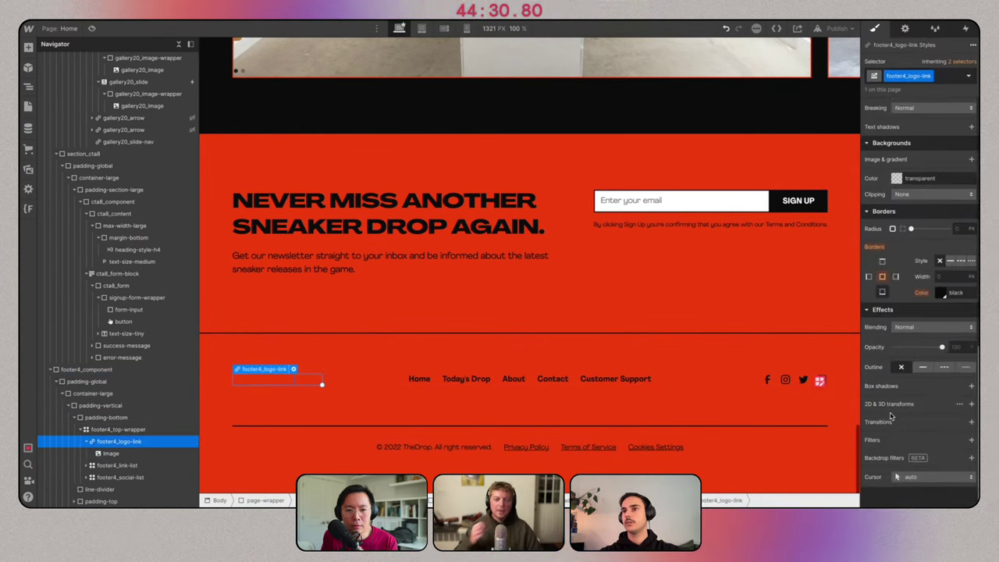
pyautogui.click(969, 441)
pyautogui.click(906, 472)
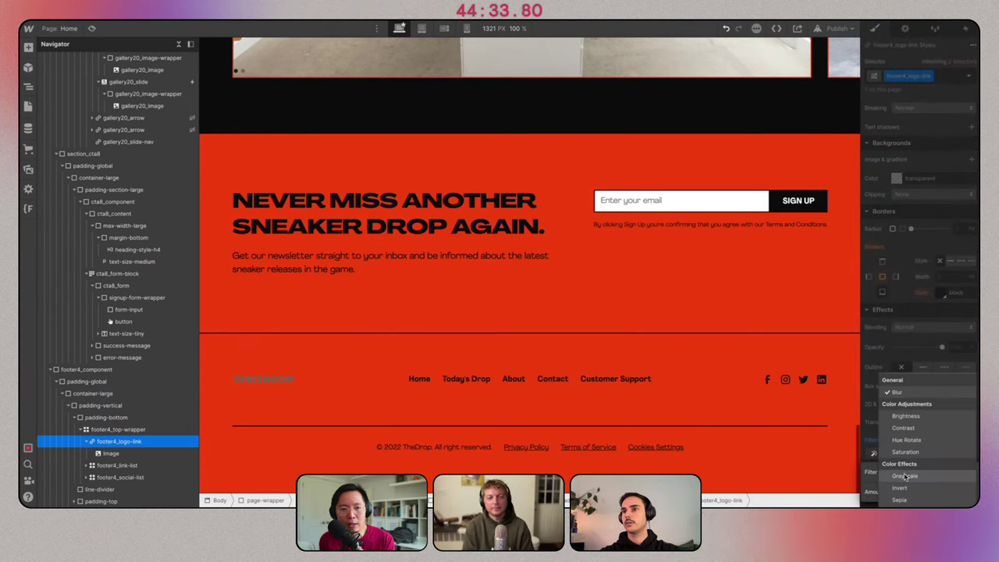
pyautogui.click(902, 488)
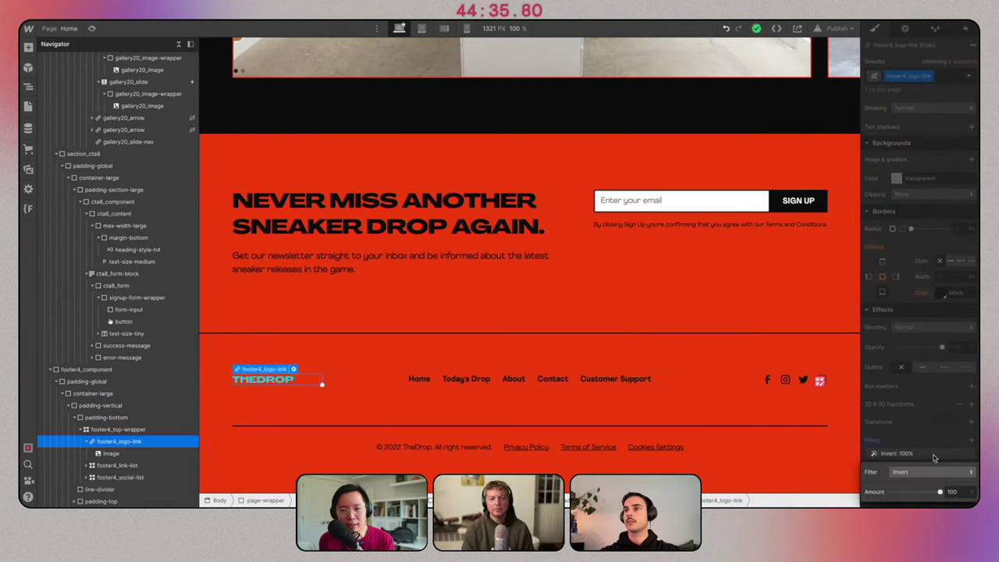
# Add a Brightness filter at 200% to the footer logo.
pyautogui.click(939, 445)
pyautogui.click(969, 441)
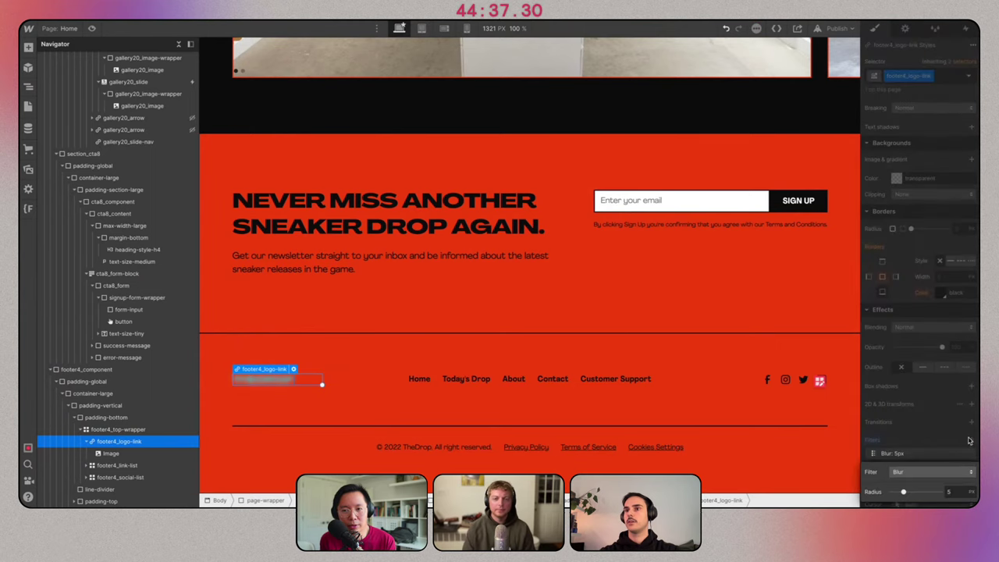
pyautogui.click(929, 471)
pyautogui.click(888, 357)
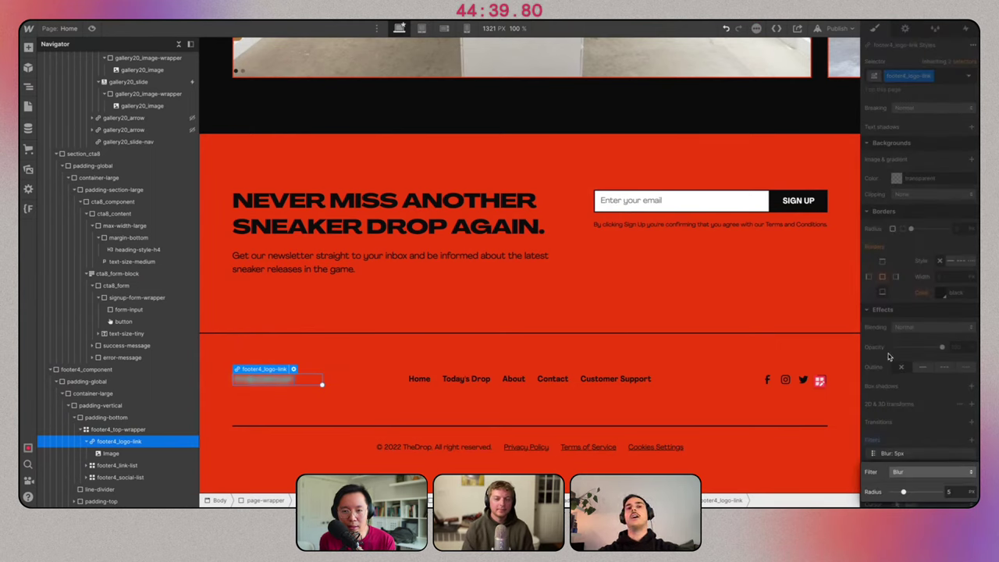
pyautogui.click(899, 473)
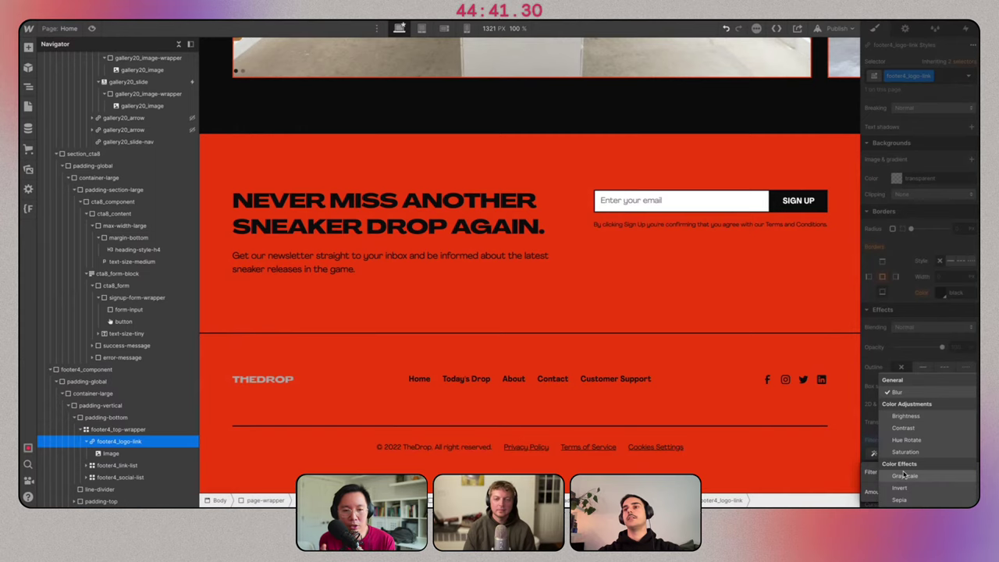
pyautogui.click(900, 417)
pyautogui.moveTo(940, 492); pyautogui.dragTo(792, 493)
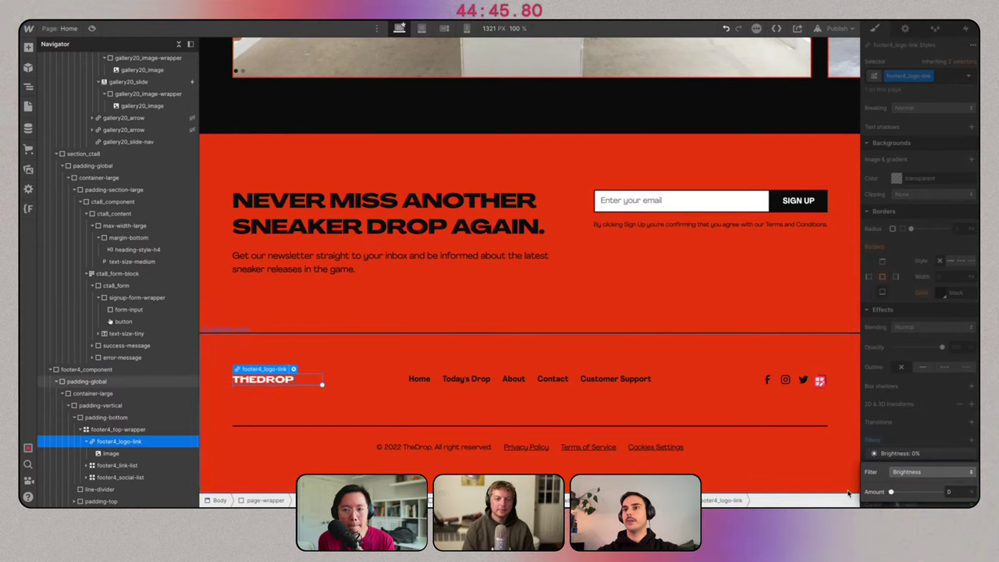
pyautogui.click(963, 446)
# Add a Grayscale filter as the logo's third filter.
pyautogui.click(934, 467)
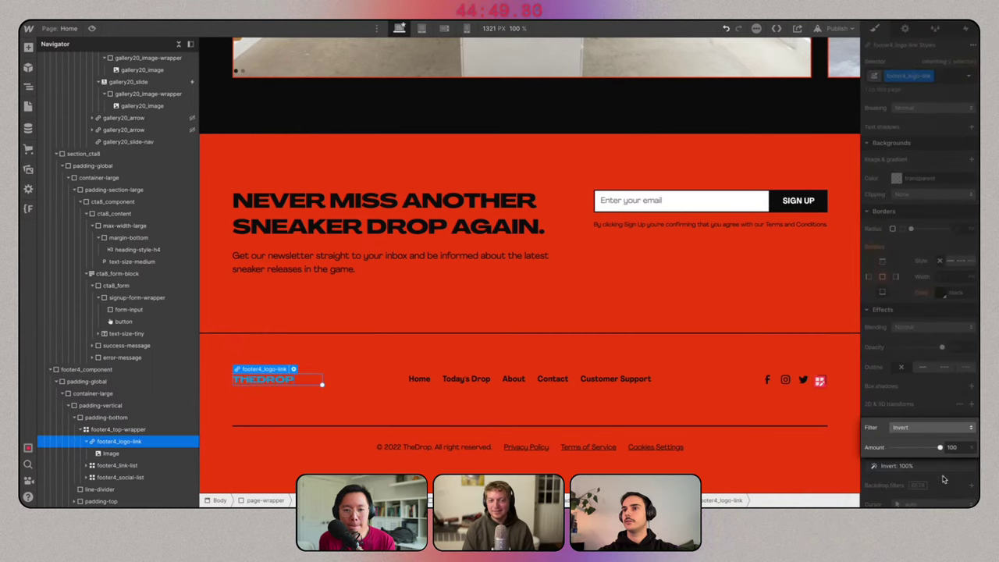
pyautogui.click(925, 377)
pyautogui.click(971, 441)
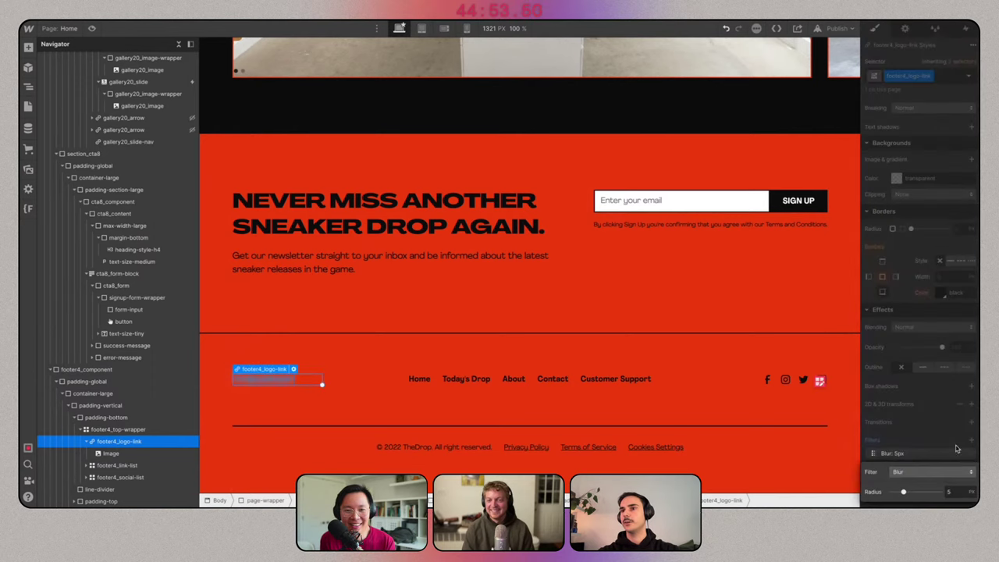
pyautogui.click(915, 474)
pyautogui.click(904, 476)
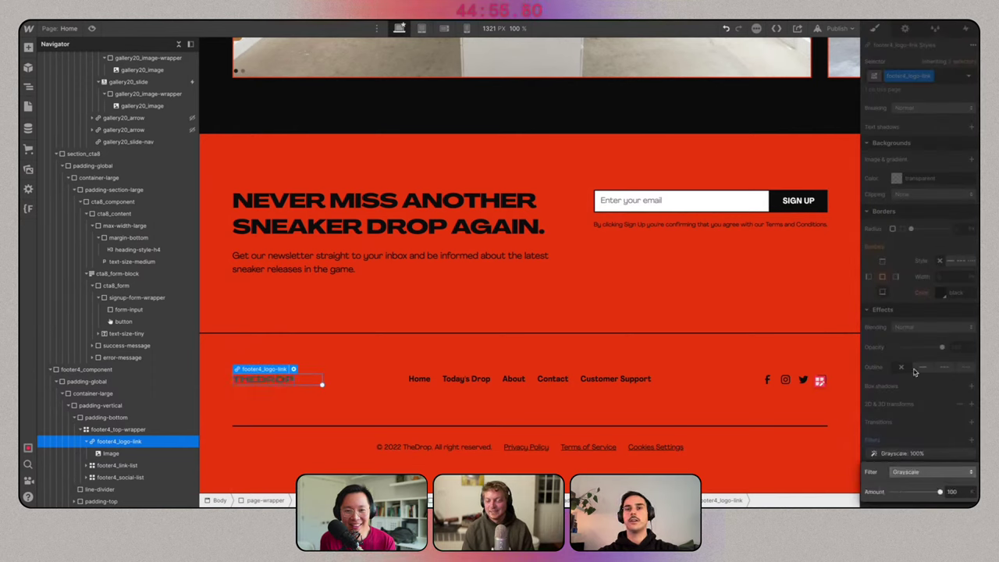
pyautogui.click(940, 407)
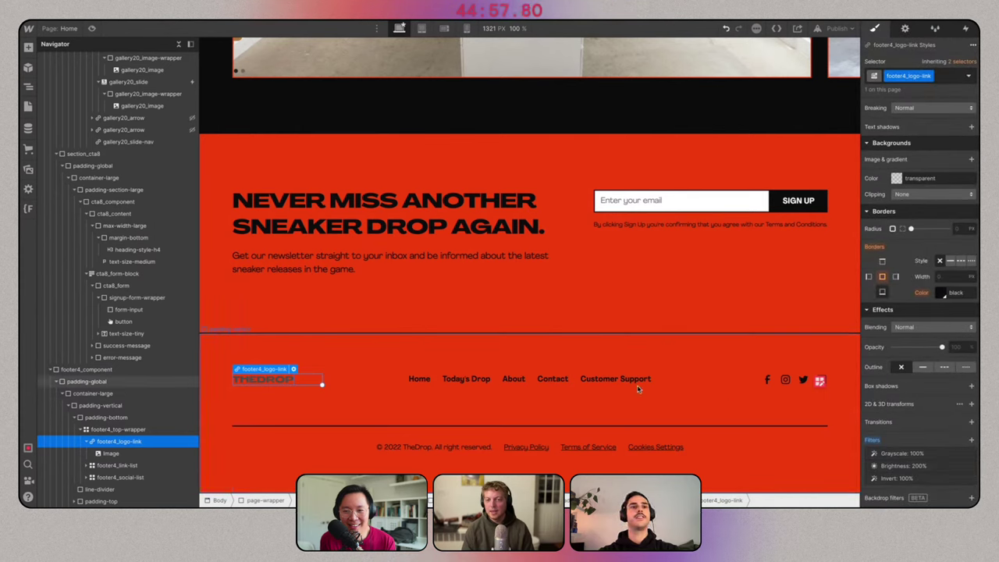
# Add a Brightness filter directly on the footer logo image.
pyautogui.click(268, 381)
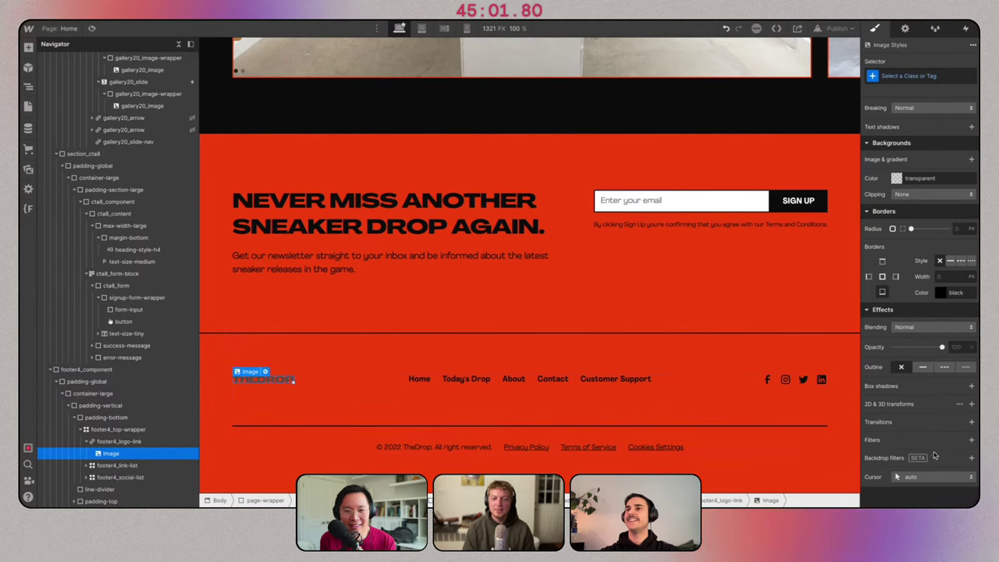
pyautogui.click(973, 442)
pyautogui.click(932, 457)
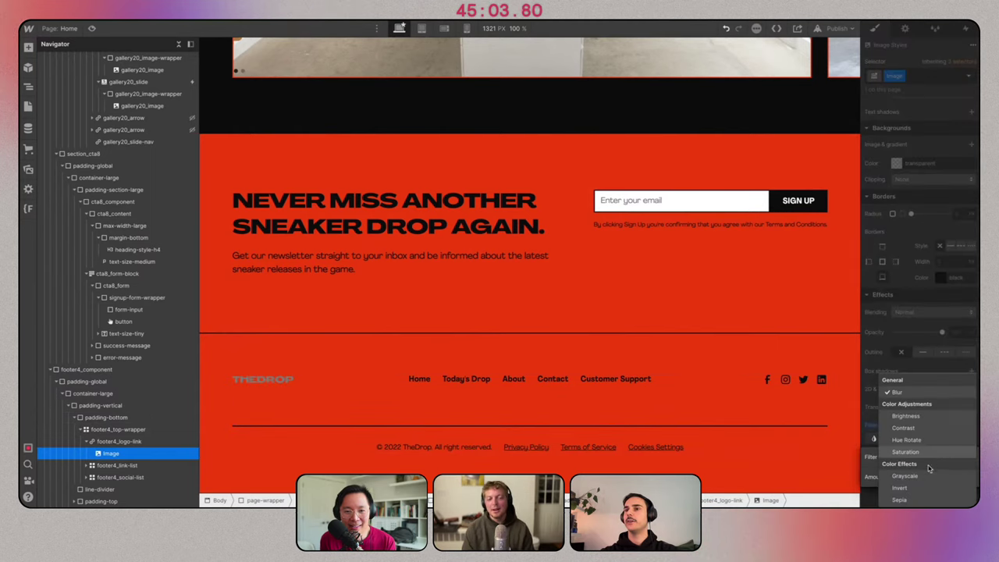
pyautogui.click(921, 416)
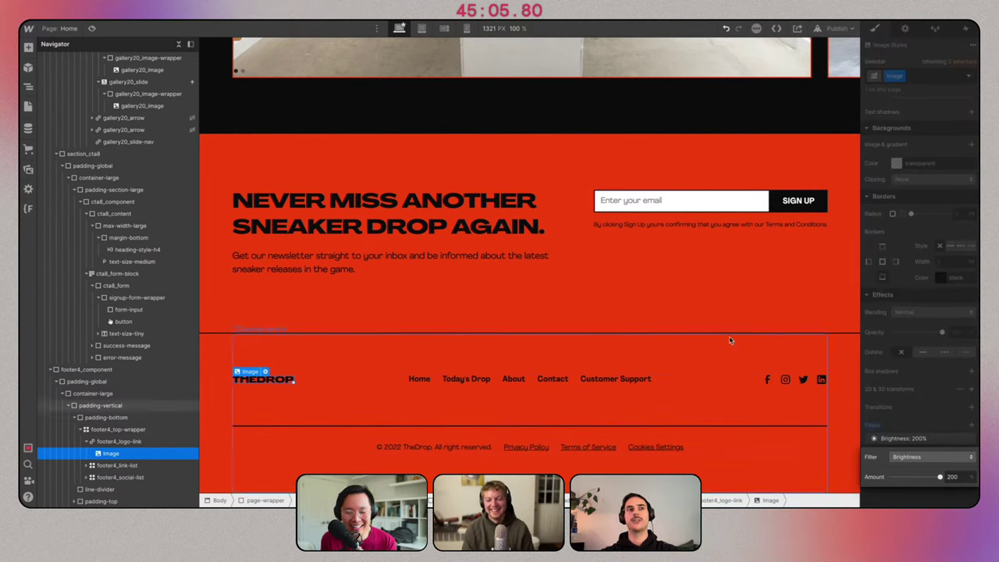
pyautogui.click(889, 76)
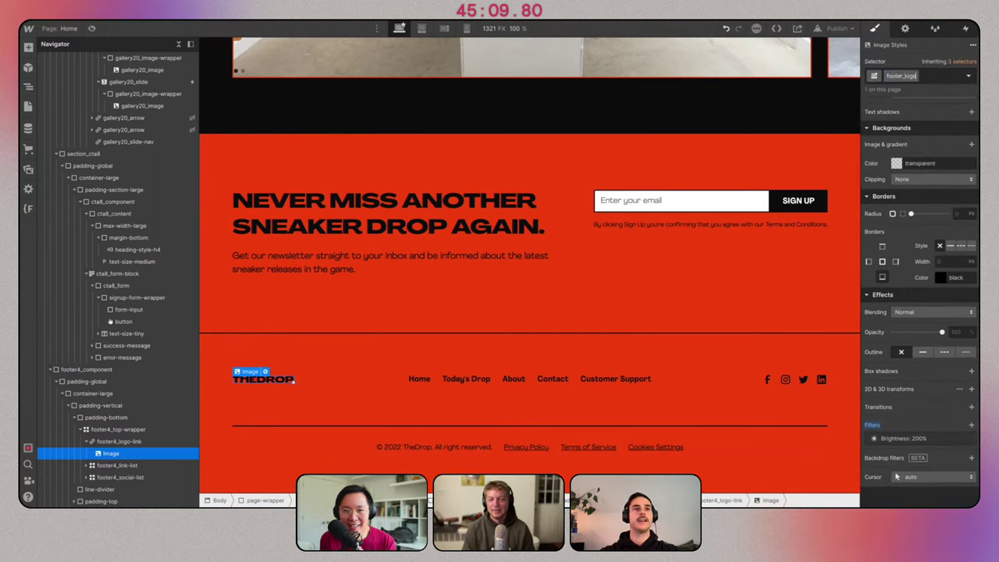
pyautogui.click(118, 441)
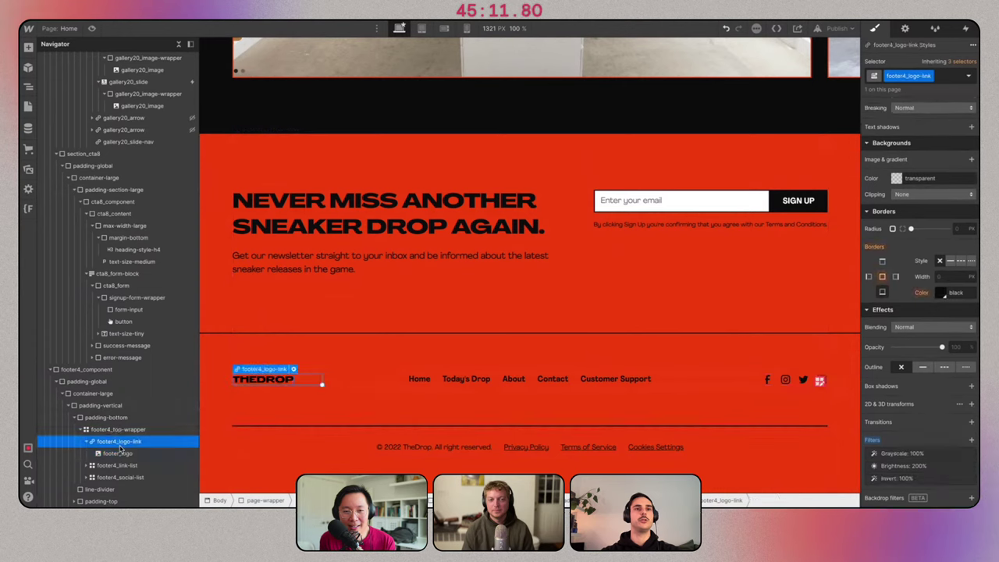
pyautogui.click(401, 346)
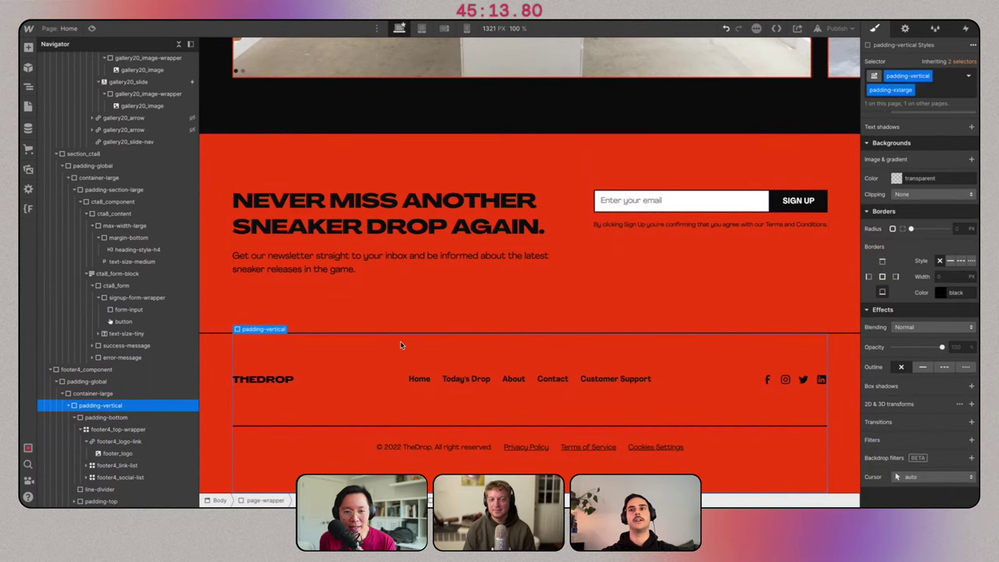
# Publish the site to its webflow.io domain.
pyautogui.click(725, 249)
pyautogui.scroll(15, 726, 249)
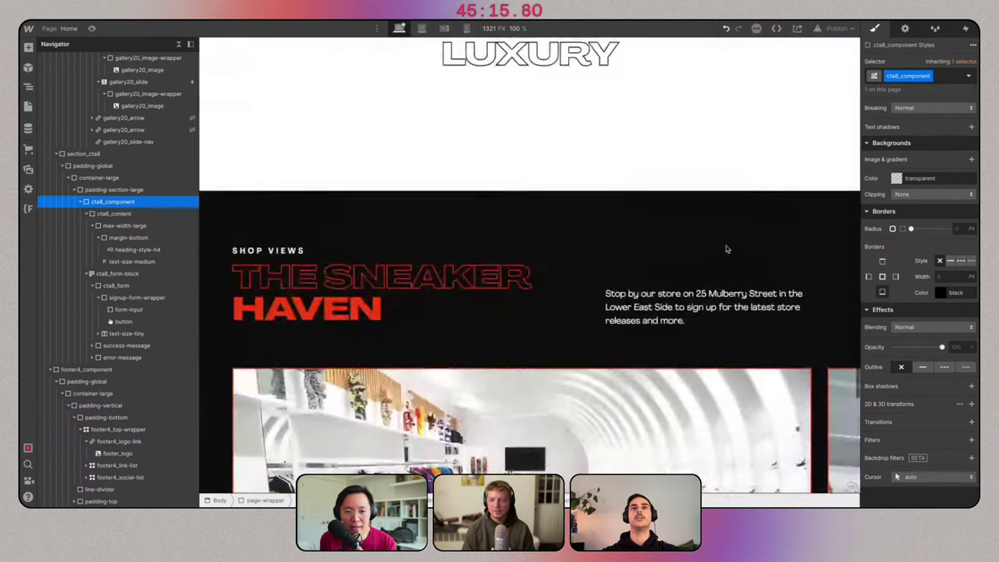
pyautogui.scroll(5, 726, 249)
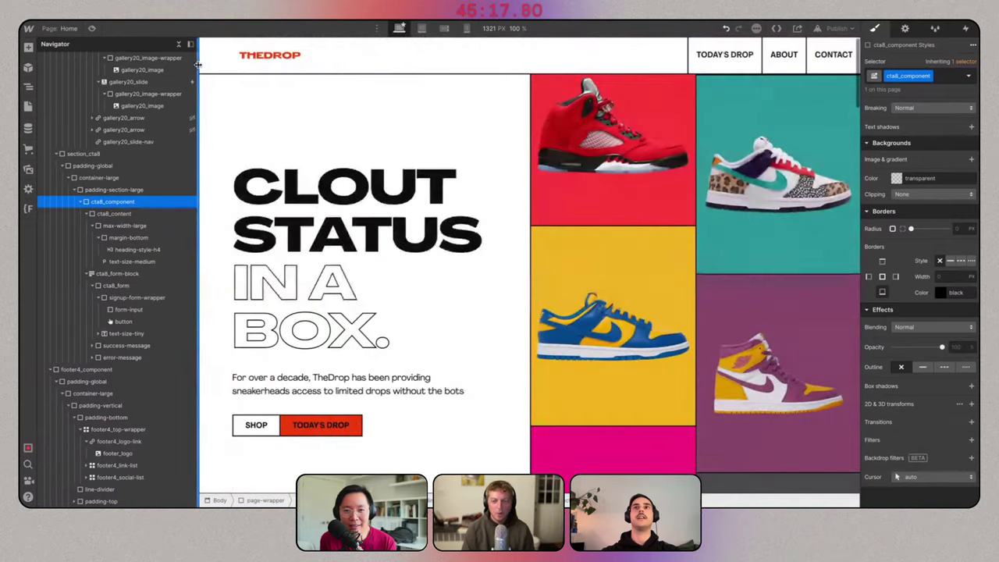
pyautogui.click(838, 28)
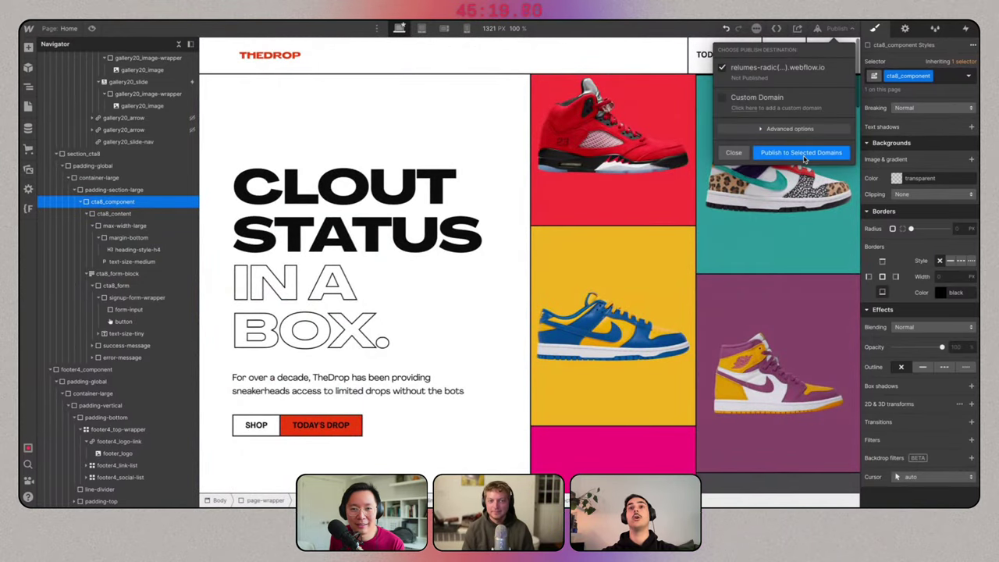
pyautogui.click(802, 153)
# Switch to the 768 px Tablet breakpoint and inspect the first product slide's settings.
pyautogui.click(421, 28)
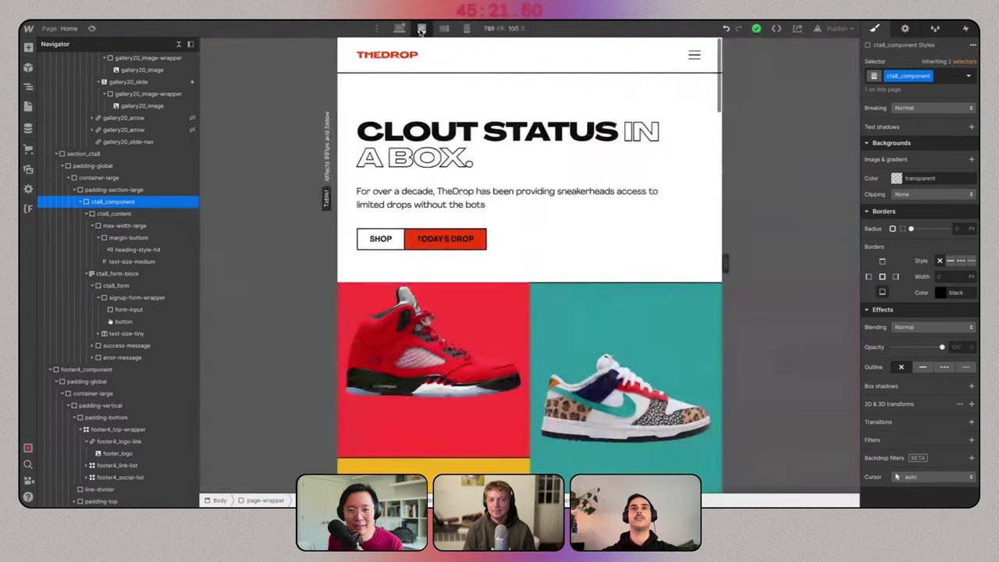
pyautogui.click(500, 320)
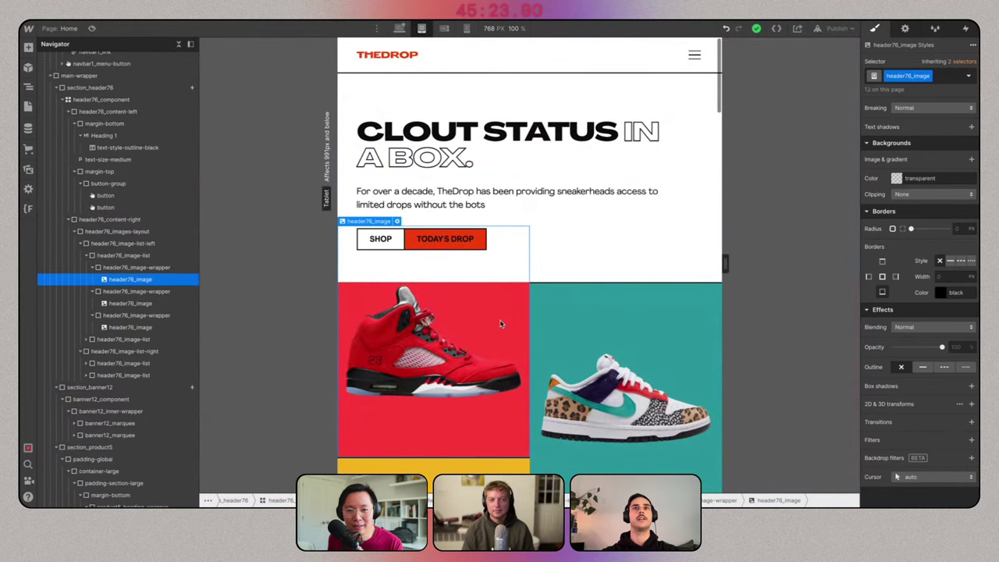
pyautogui.scroll(-10, 500, 319)
pyautogui.scroll(-3, 500, 323)
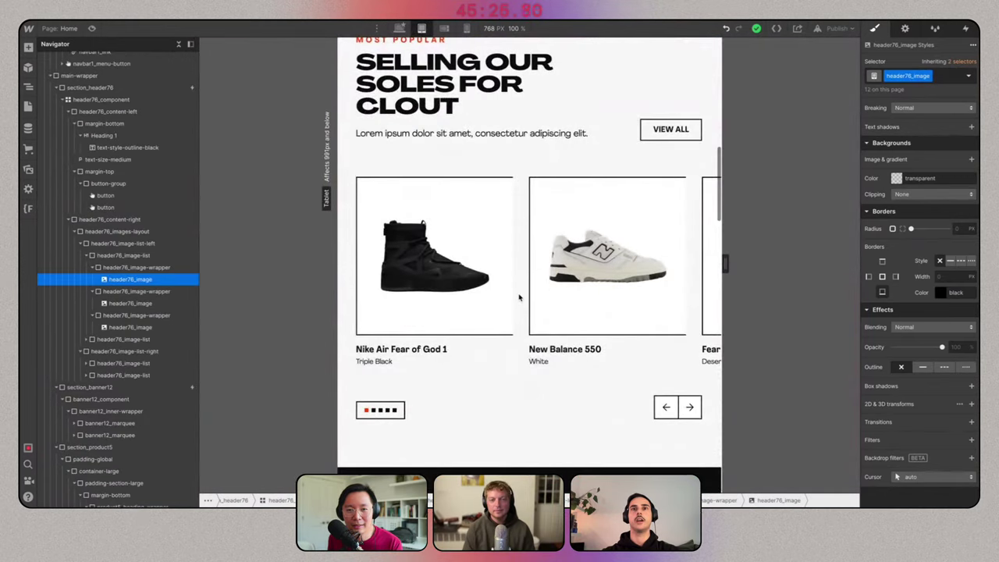
pyautogui.click(519, 297)
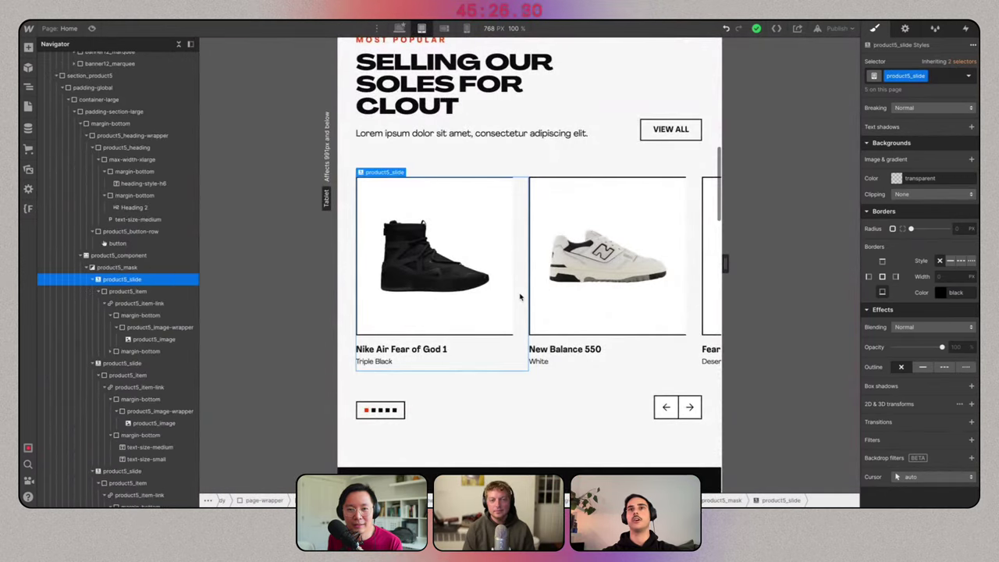
pyautogui.click(905, 31)
pyautogui.click(874, 29)
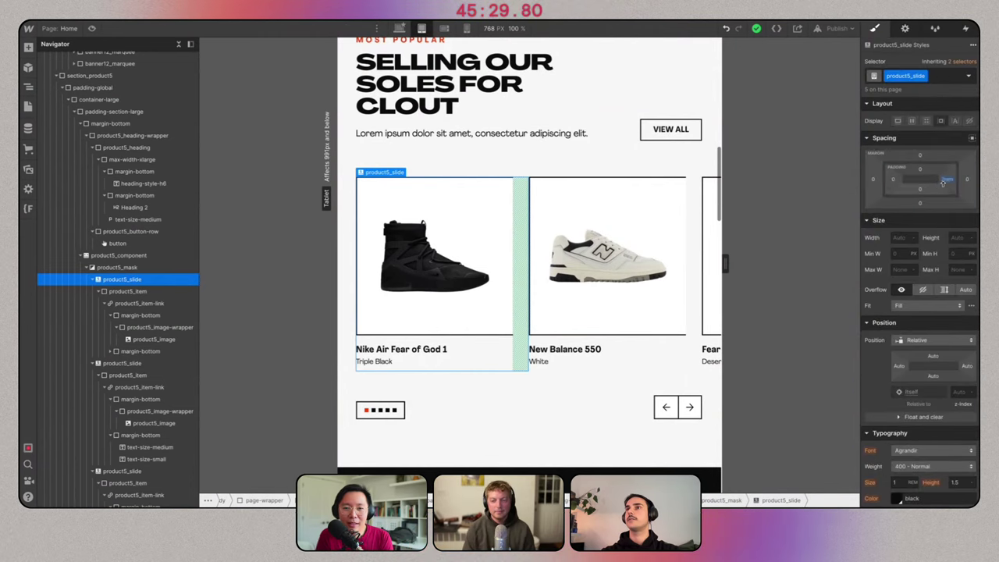
# Give page-wrapper the overflow-hidden combo class so the tablet slider no longer overflows.
pyautogui.scroll(-6, 558, 269)
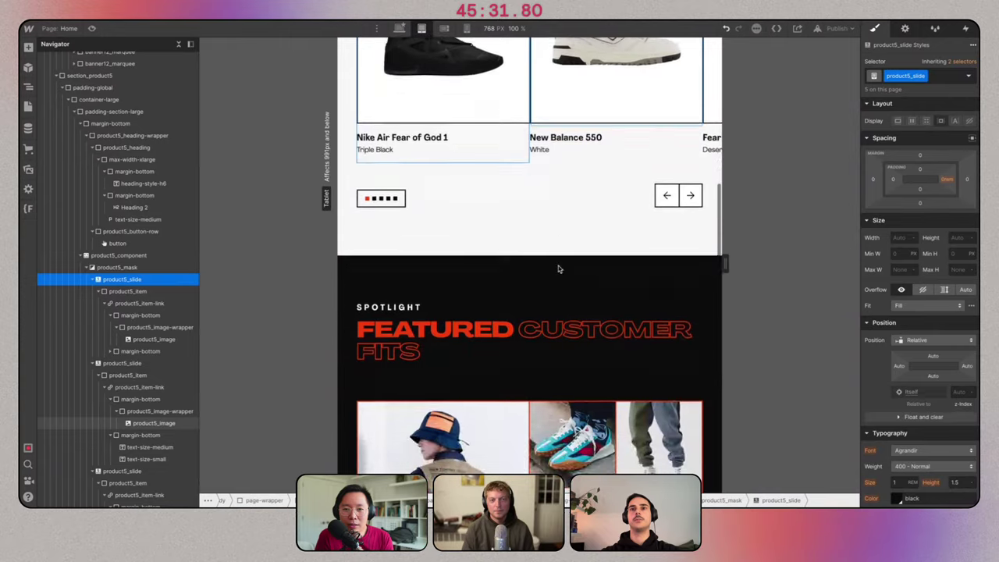
pyautogui.scroll(4, 558, 269)
pyautogui.scroll(8, 100, 111)
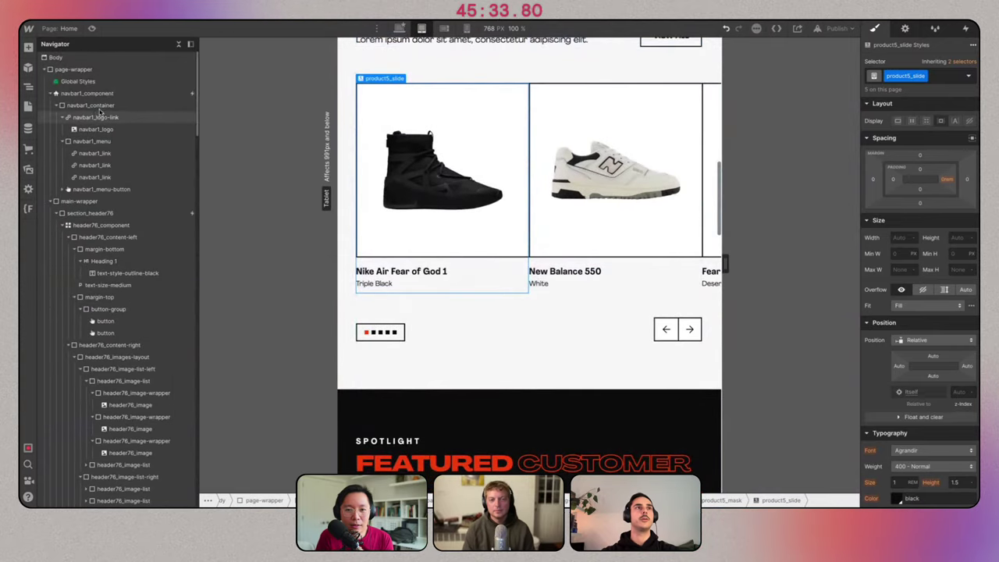
pyautogui.click(74, 70)
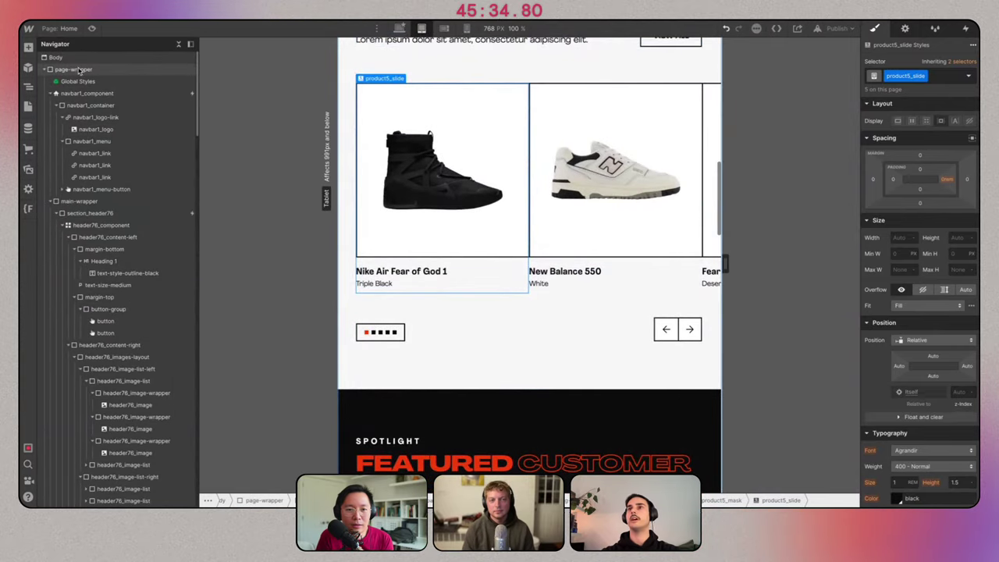
pyautogui.click(935, 81)
pyautogui.write('overflow')
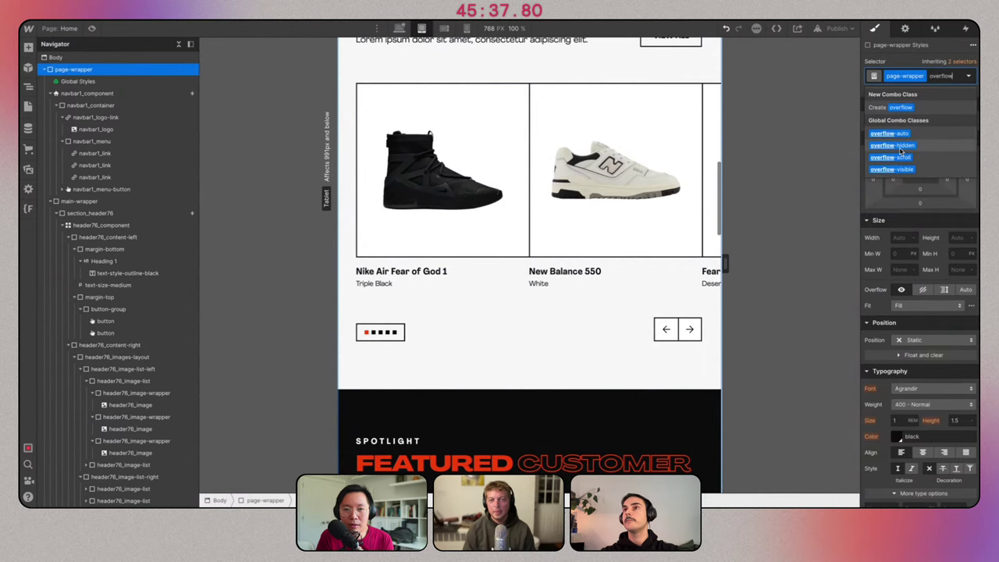
pyautogui.click(899, 145)
pyautogui.scroll(-4, 546, 257)
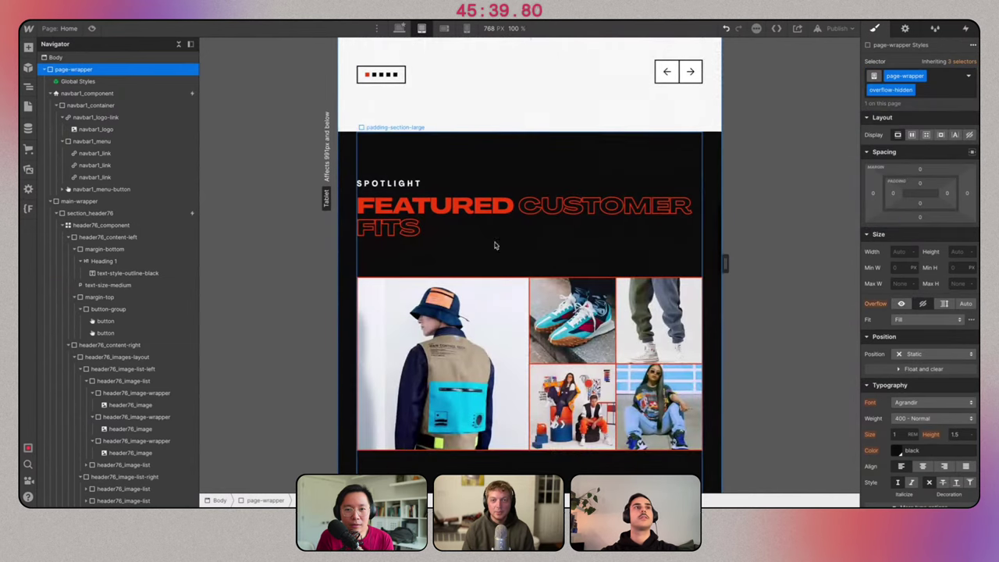
pyautogui.scroll(3, 393, 168)
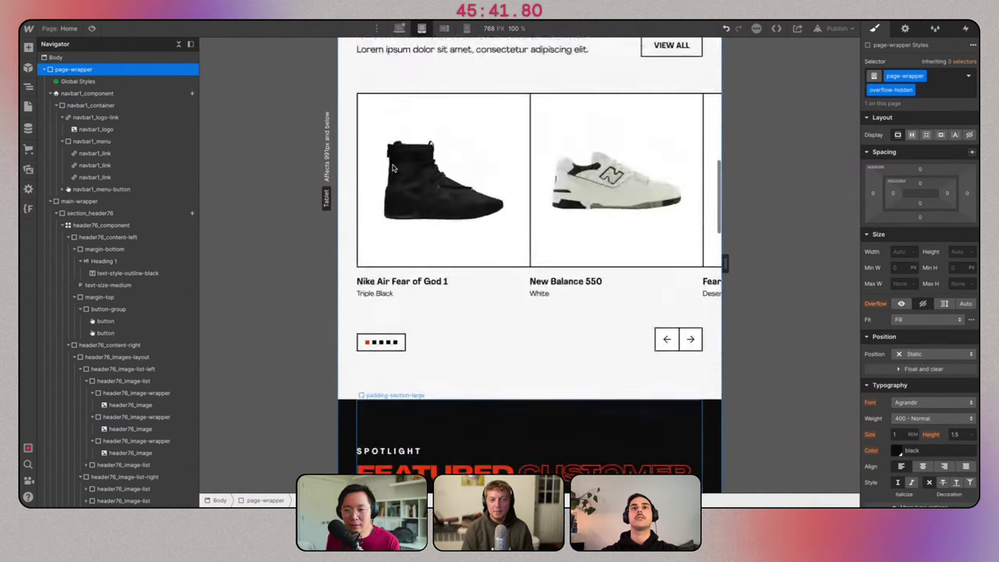
pyautogui.scroll(-8, 392, 168)
pyautogui.scroll(-8, 392, 167)
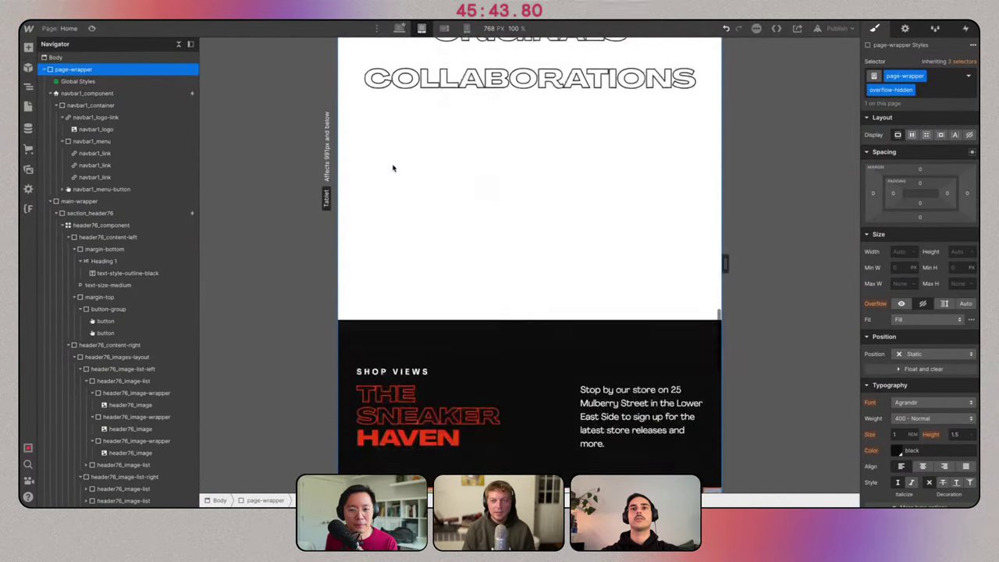
pyautogui.scroll(-3, 399, 171)
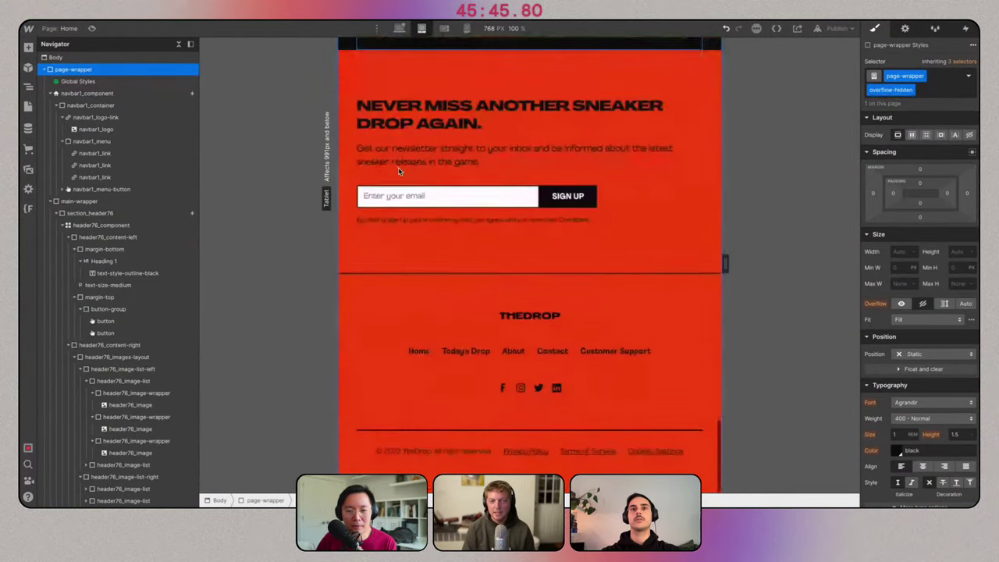
pyautogui.scroll(20, 399, 171)
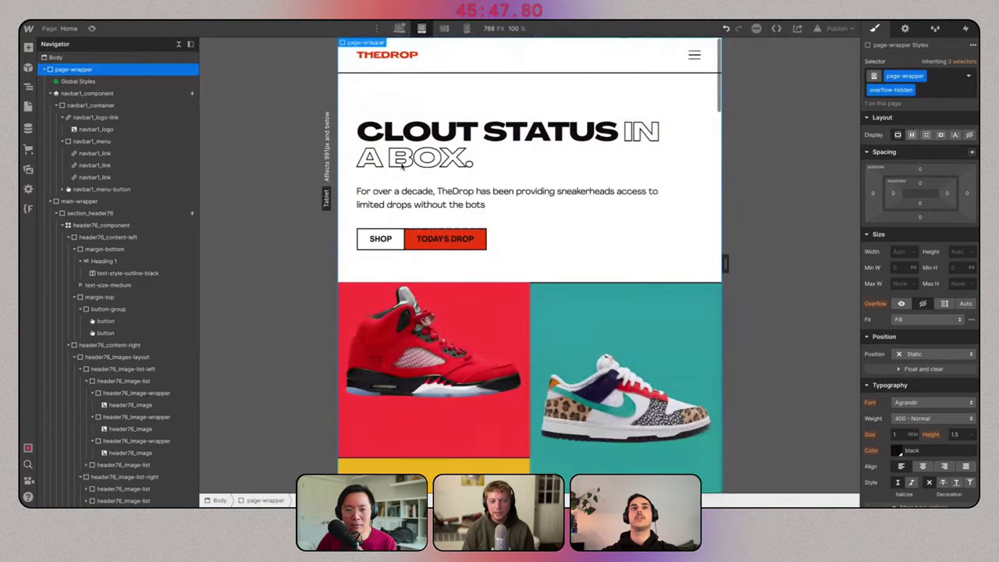
# Set the hero header76_component's top padding to 4.5 rem.
pyautogui.click(443, 103)
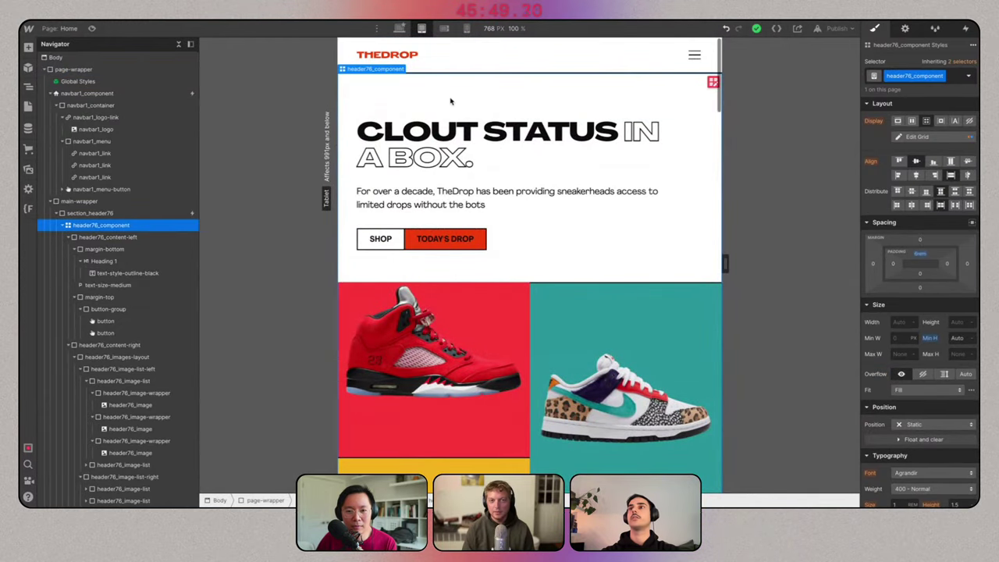
pyautogui.click(921, 256)
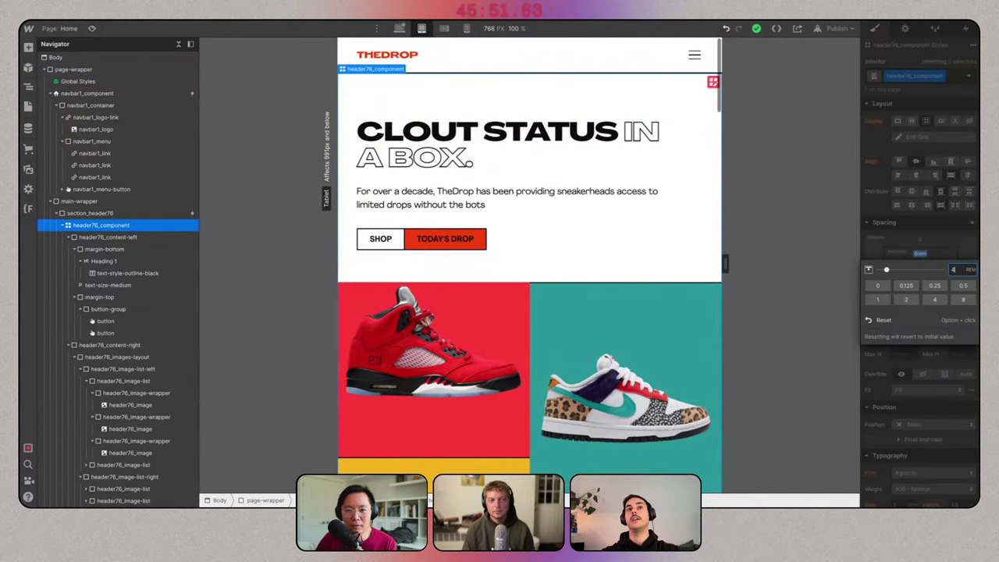
pyautogui.write('4')
pyautogui.press('Return')
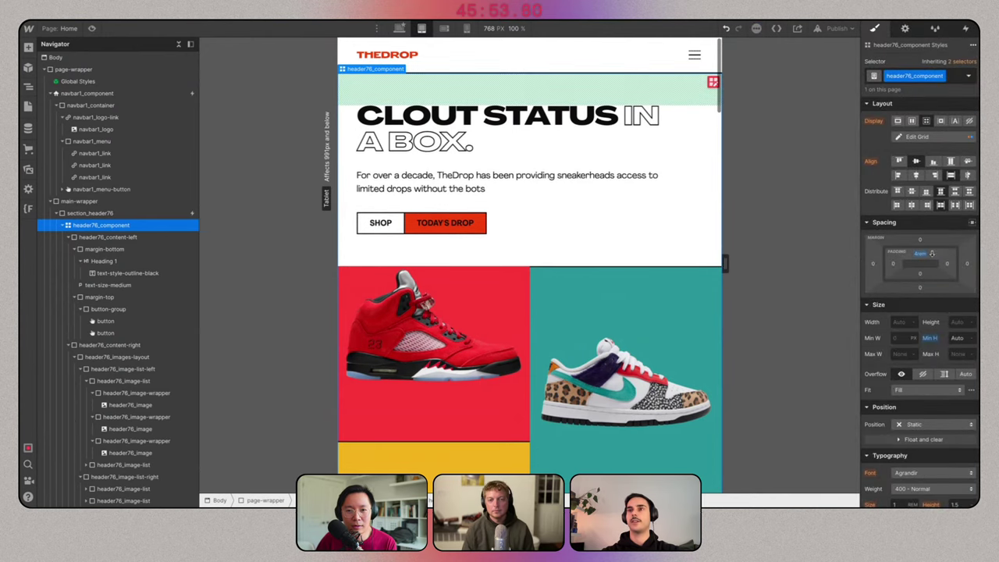
pyautogui.click(920, 254)
pyautogui.press('Return')
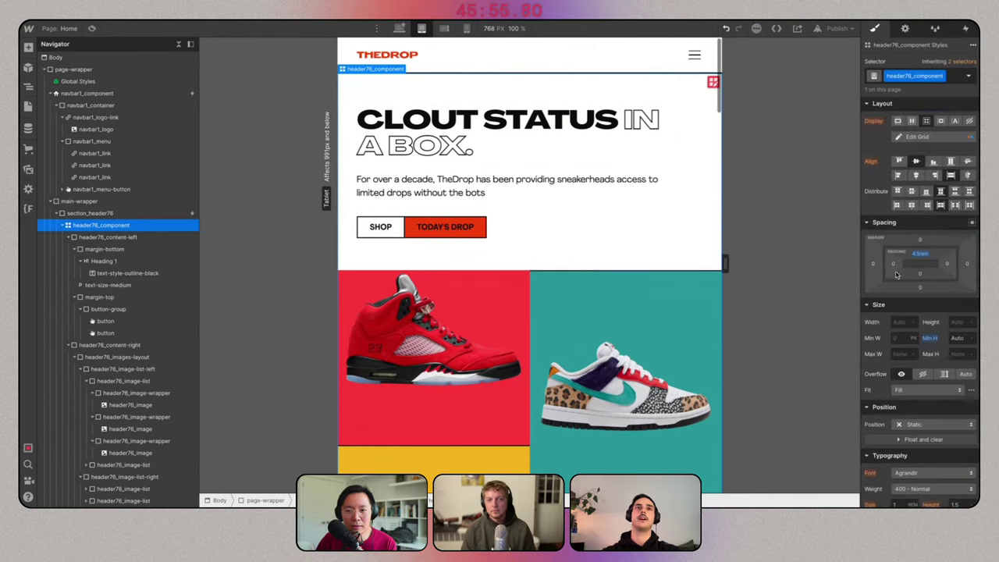
# Inspect the hero's sneaker images and the right-hand image list's border width.
pyautogui.click(612, 305)
pyautogui.click(129, 170)
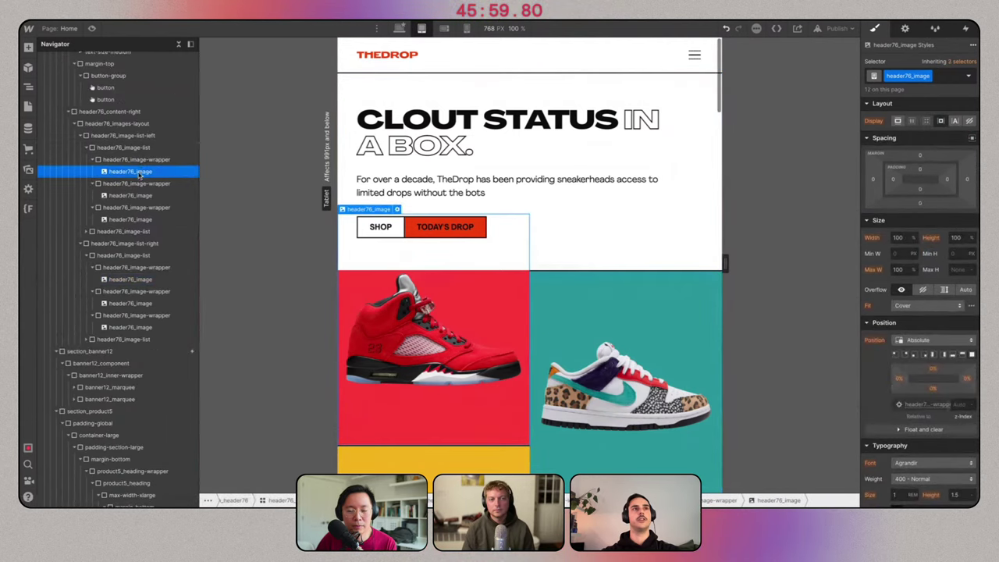
pyautogui.click(641, 329)
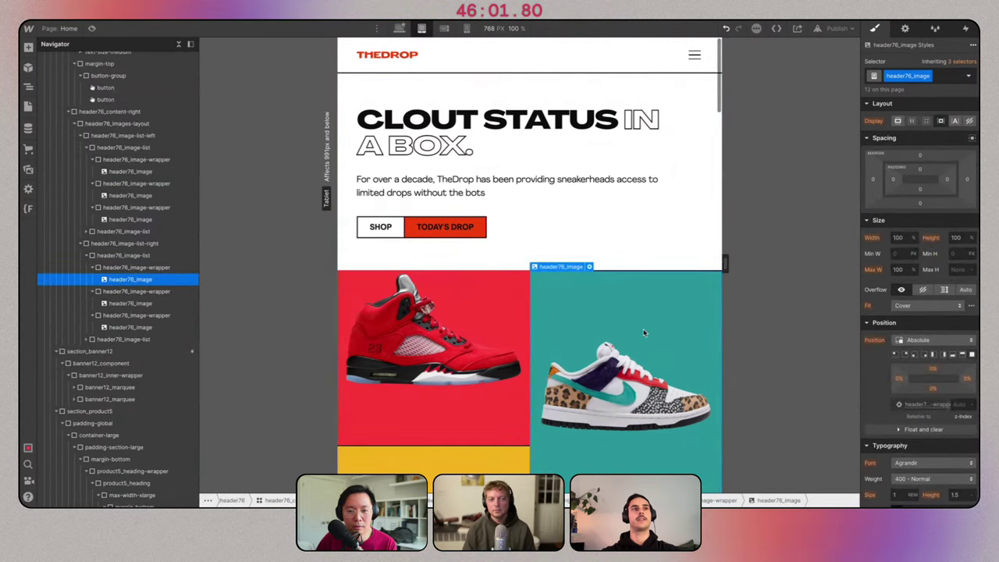
pyautogui.click(123, 243)
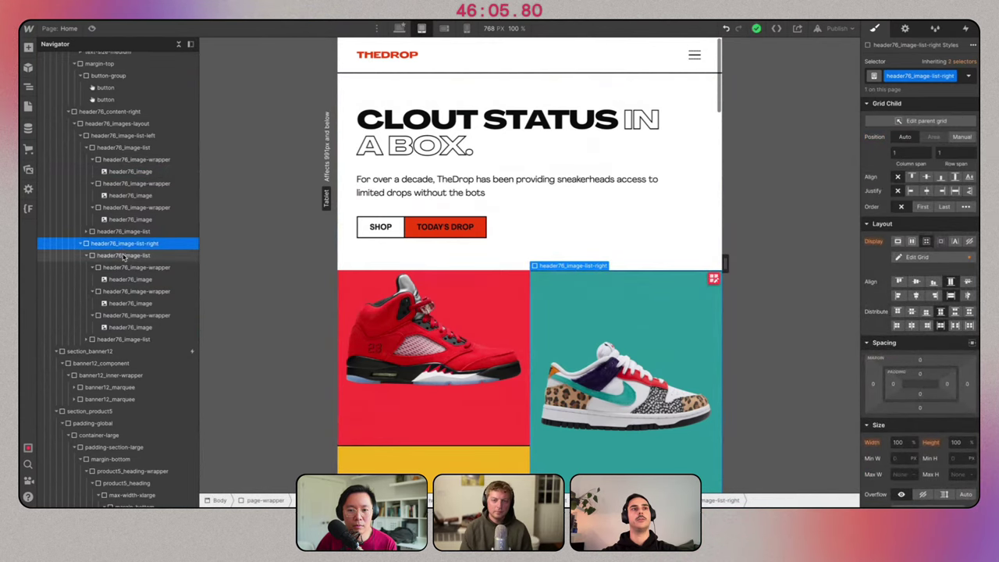
pyautogui.click(128, 267)
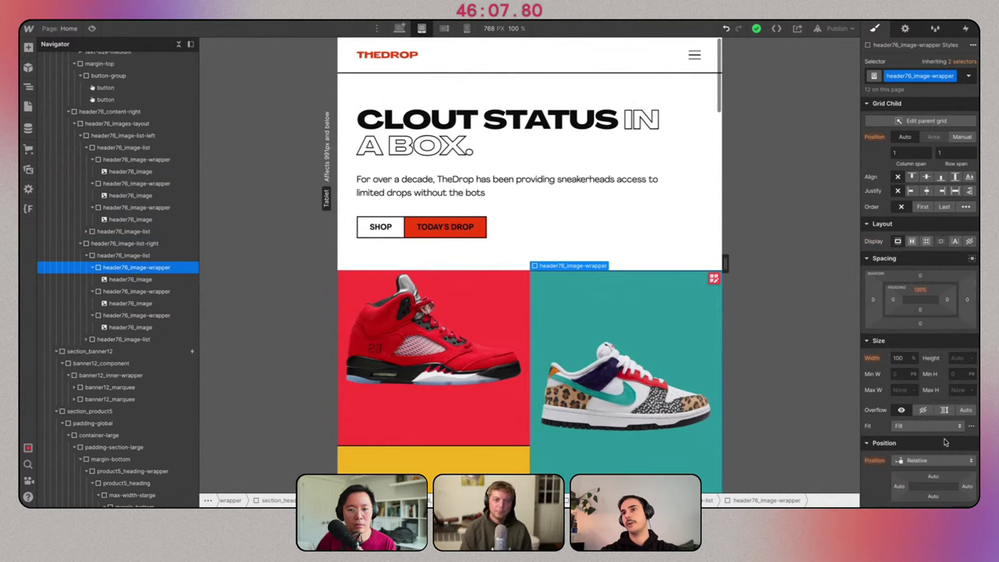
pyautogui.scroll(-10, 942, 445)
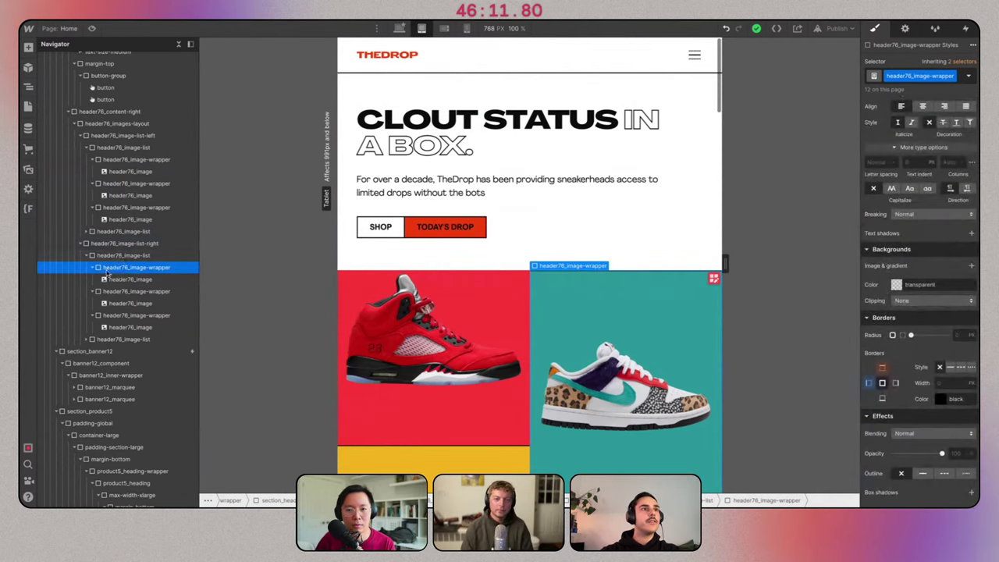
pyautogui.click(92, 267)
pyautogui.click(125, 243)
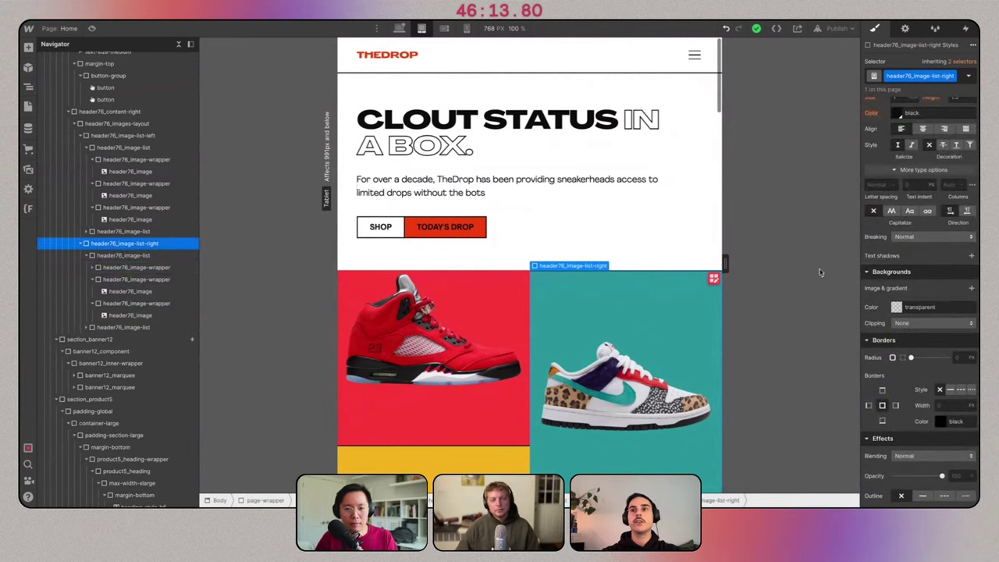
pyautogui.click(957, 405)
# Select the hero's right image column, header76_content-right.
pyautogui.click(651, 167)
pyautogui.scroll(-3, 652, 167)
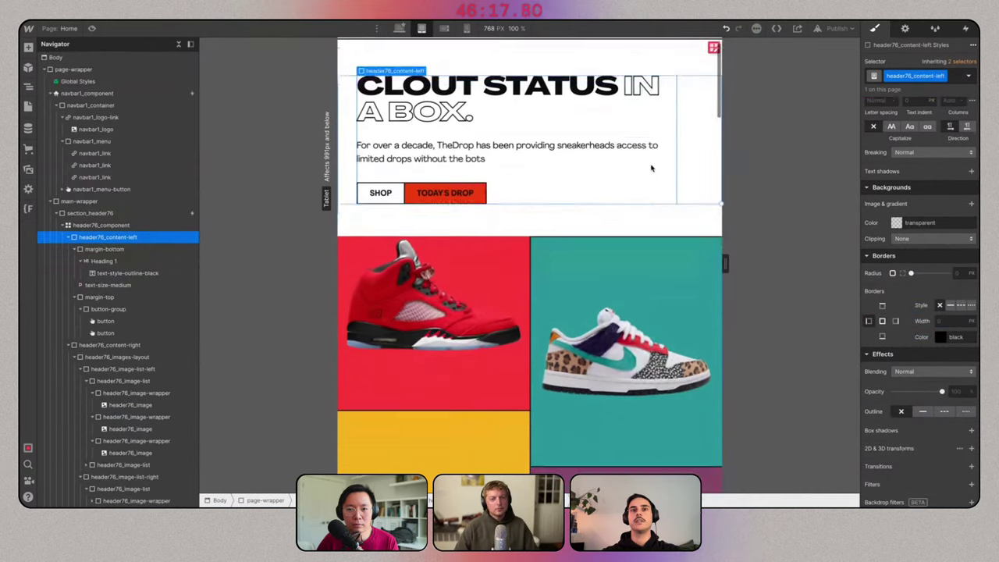
pyautogui.scroll(3, 558, 245)
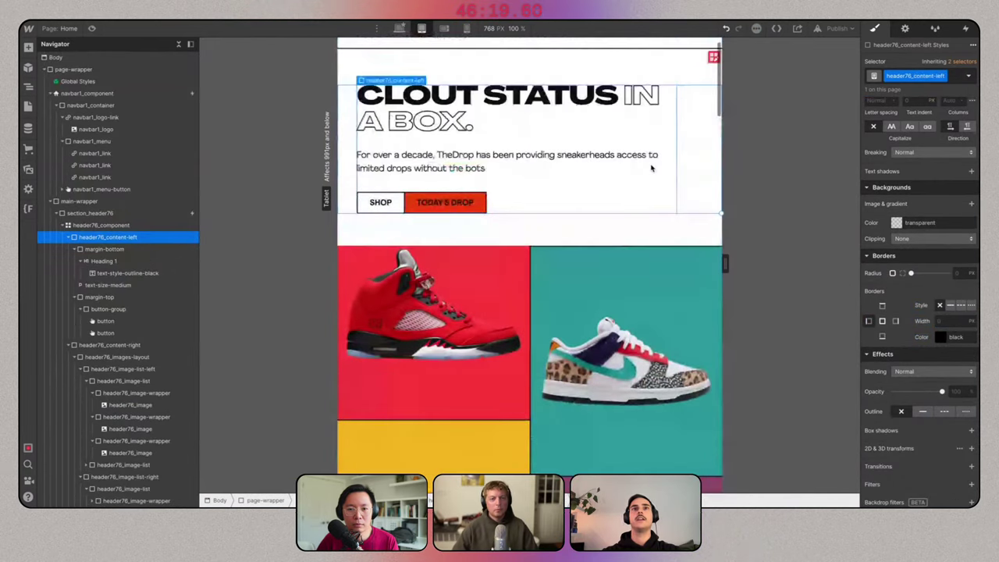
pyautogui.click(508, 263)
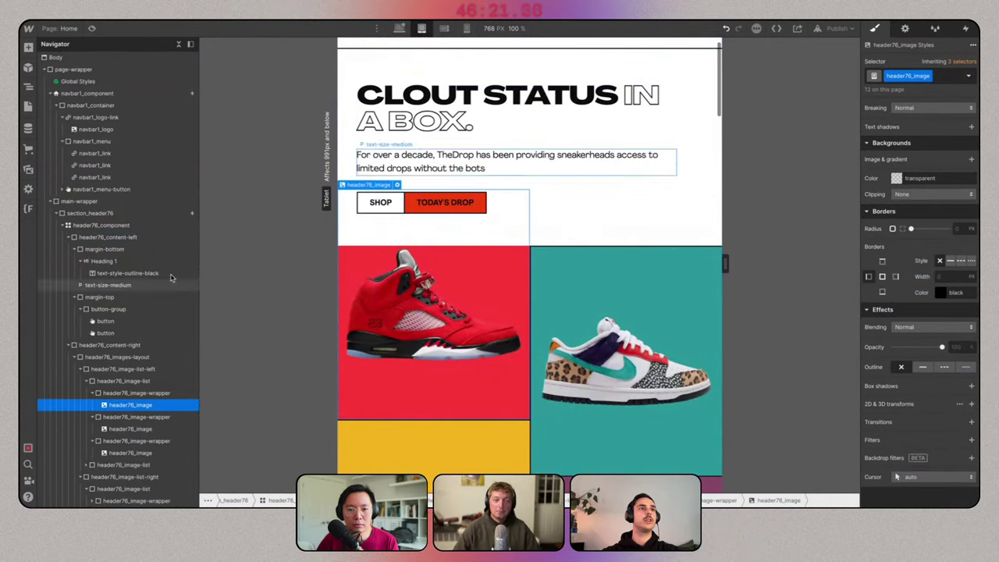
pyautogui.click(119, 226)
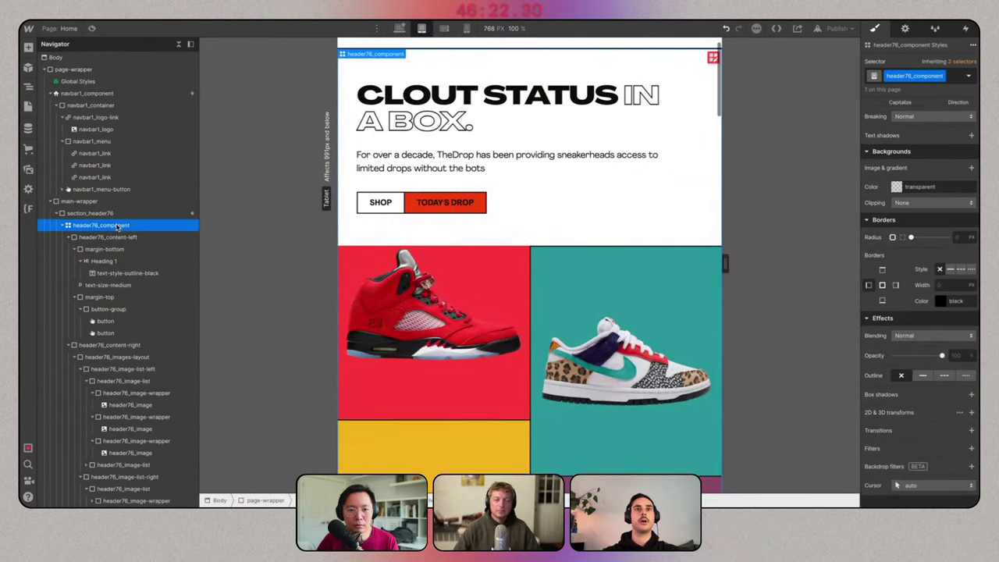
pyautogui.click(117, 344)
pyautogui.scroll(5, 918, 262)
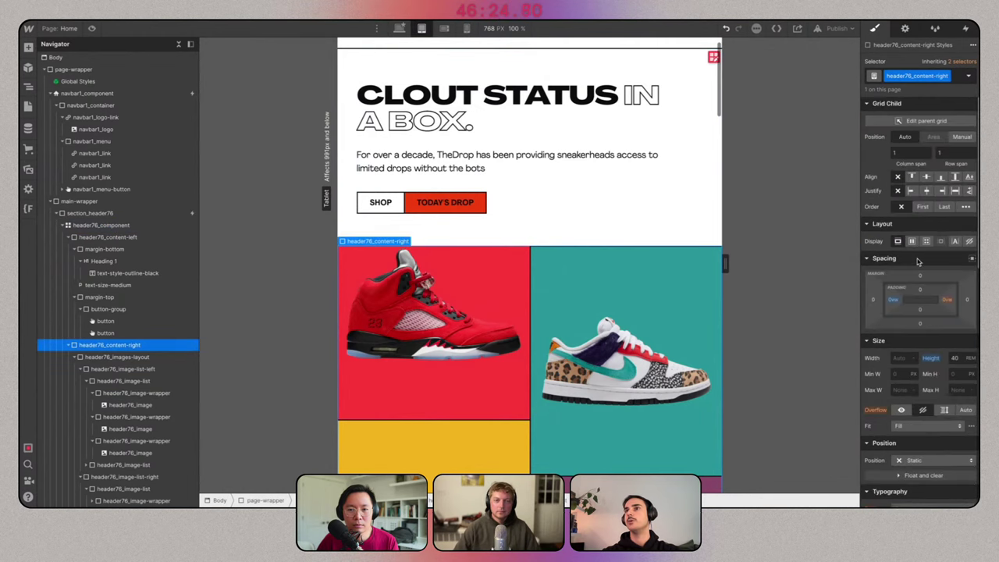
# Try 5vw left and right padding on the image column, then undo both.
pyautogui.click(893, 301)
pyautogui.write('5vw')
pyautogui.press('Return')
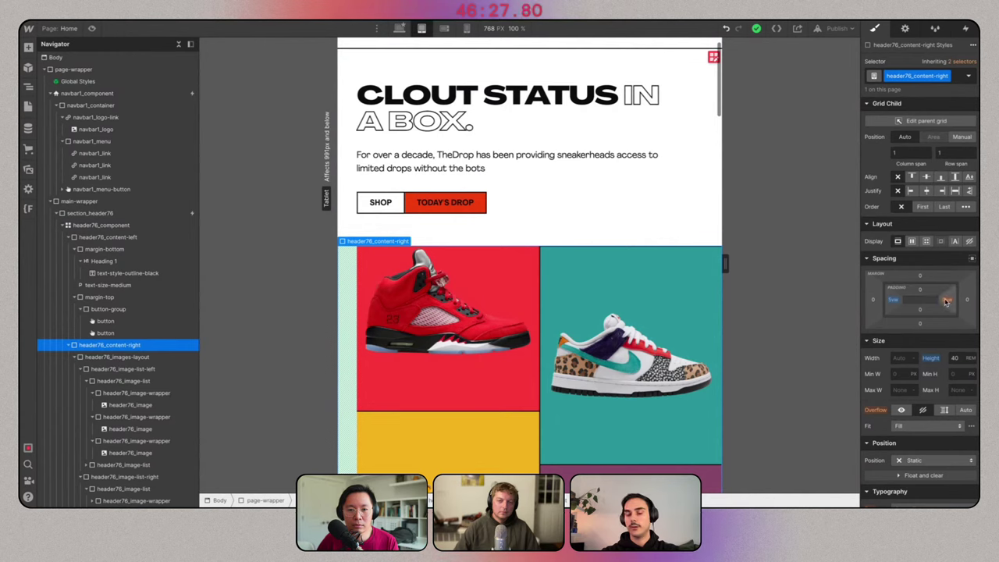
pyautogui.click(946, 301)
pyautogui.write('5vw')
pyautogui.press('Return')
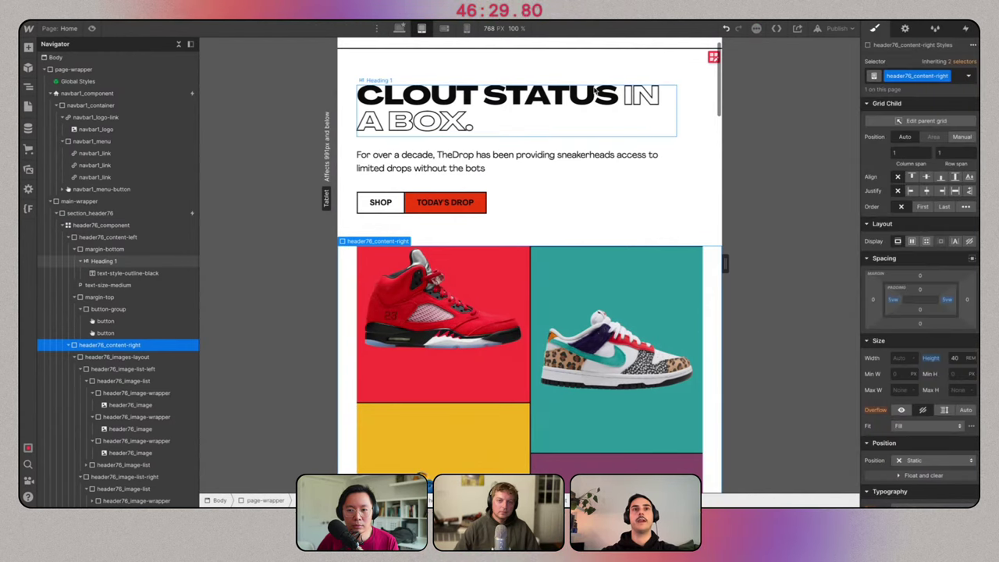
pyautogui.click(595, 91)
pyautogui.scroll(-4, 595, 92)
pyautogui.hotkey('ctrl', 'z')
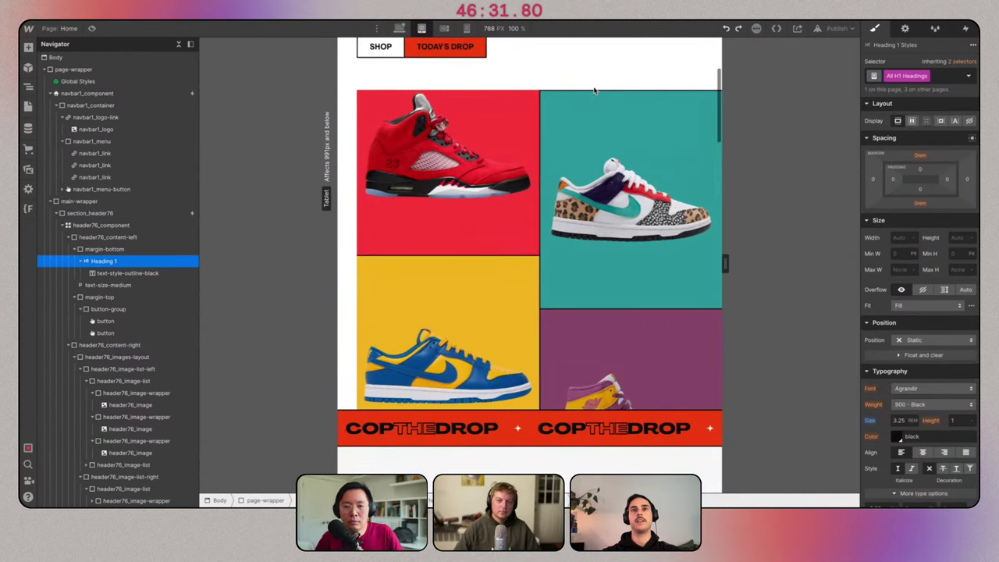
pyautogui.hotkey('ctrl', 'z')
# Preview the tablet page and return to the Designer.
pyautogui.click(91, 28)
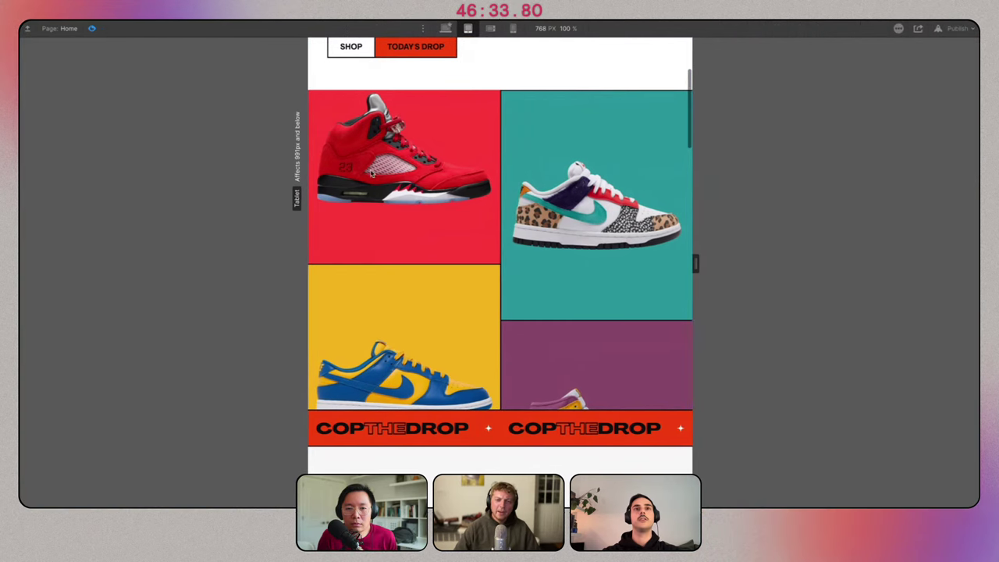
pyautogui.scroll(5, 515, 265)
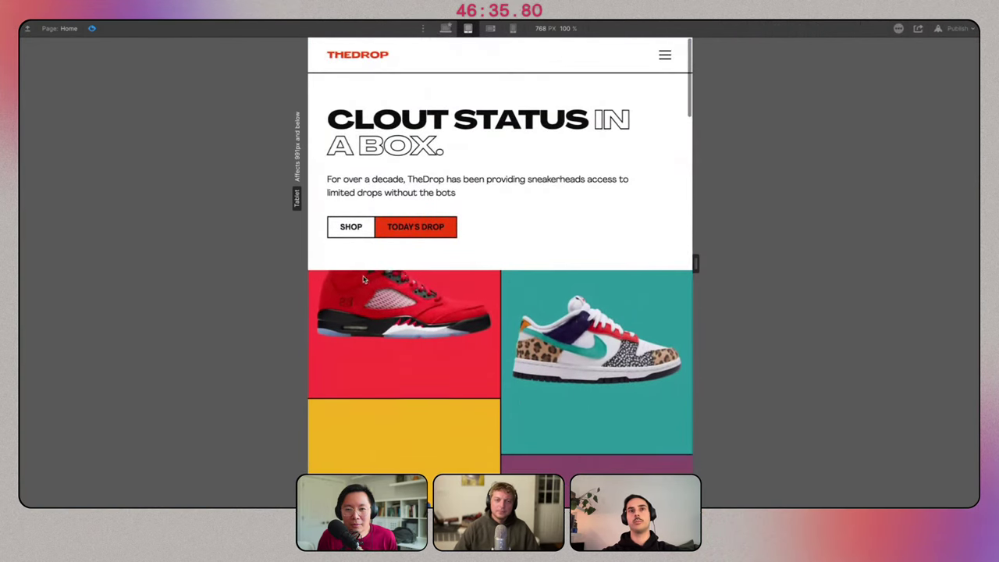
pyautogui.click(91, 28)
# Give header76_content-right a solid #000000 border and preview the page again.
pyautogui.click(507, 299)
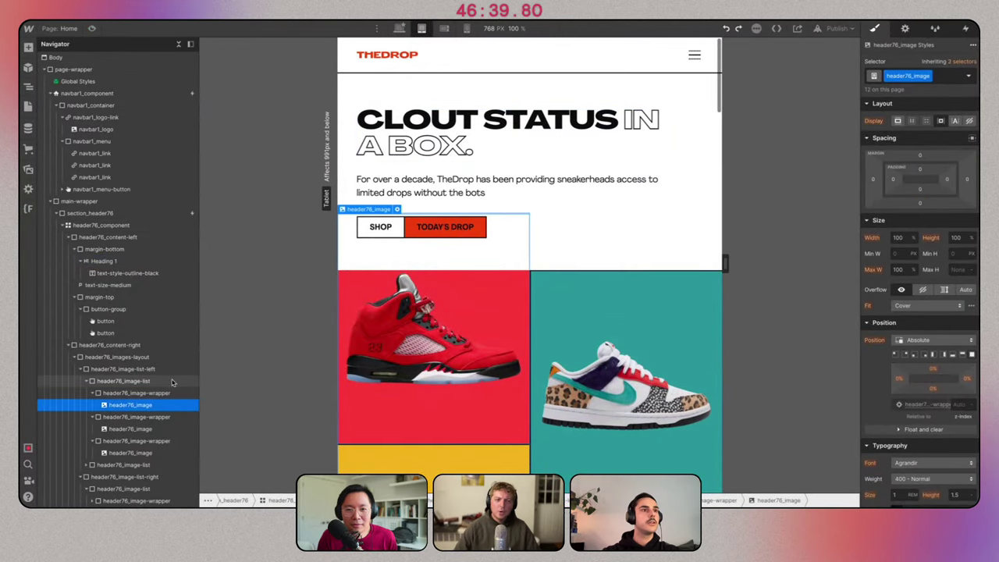
pyautogui.click(109, 344)
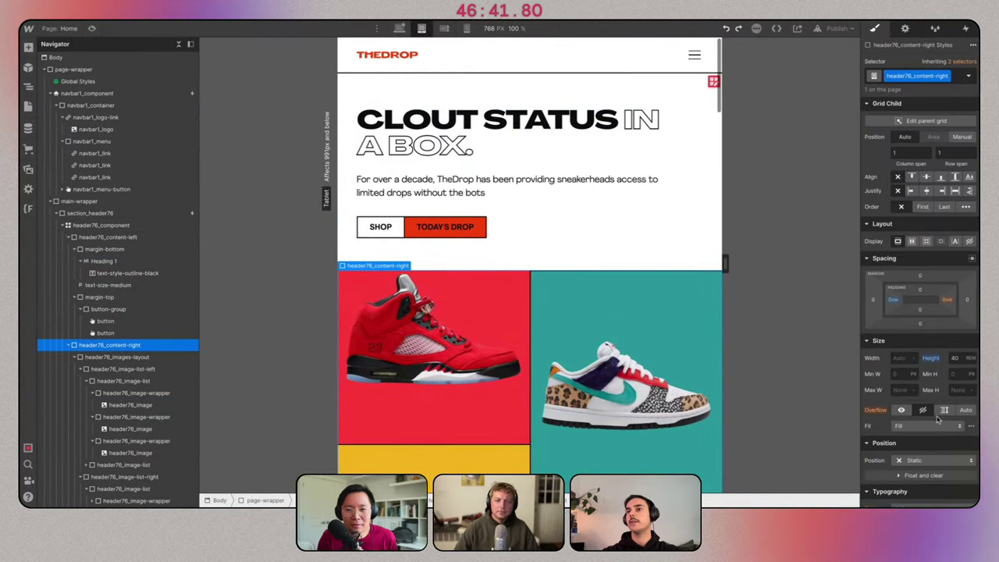
pyautogui.scroll(-10, 938, 420)
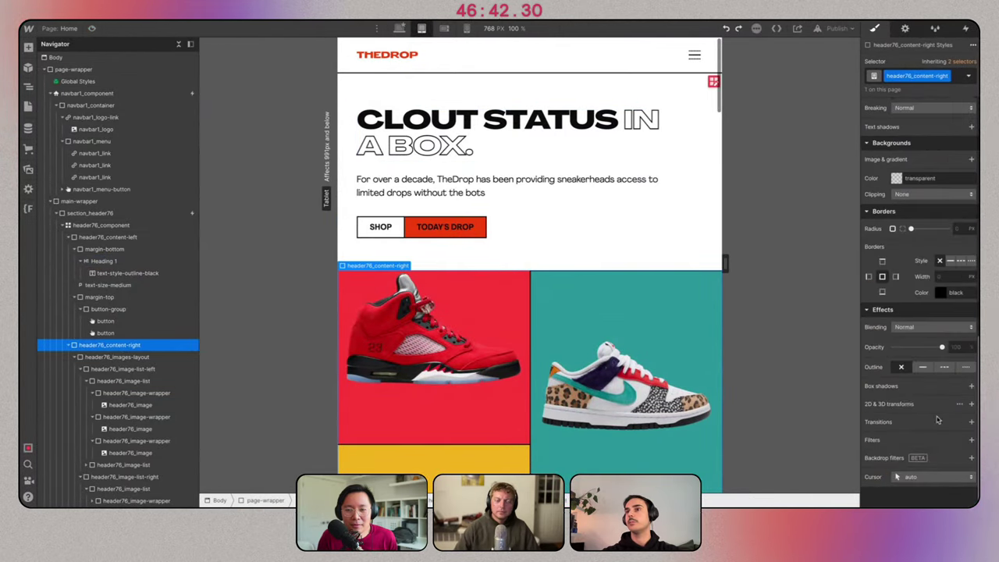
pyautogui.click(949, 260)
pyautogui.click(941, 294)
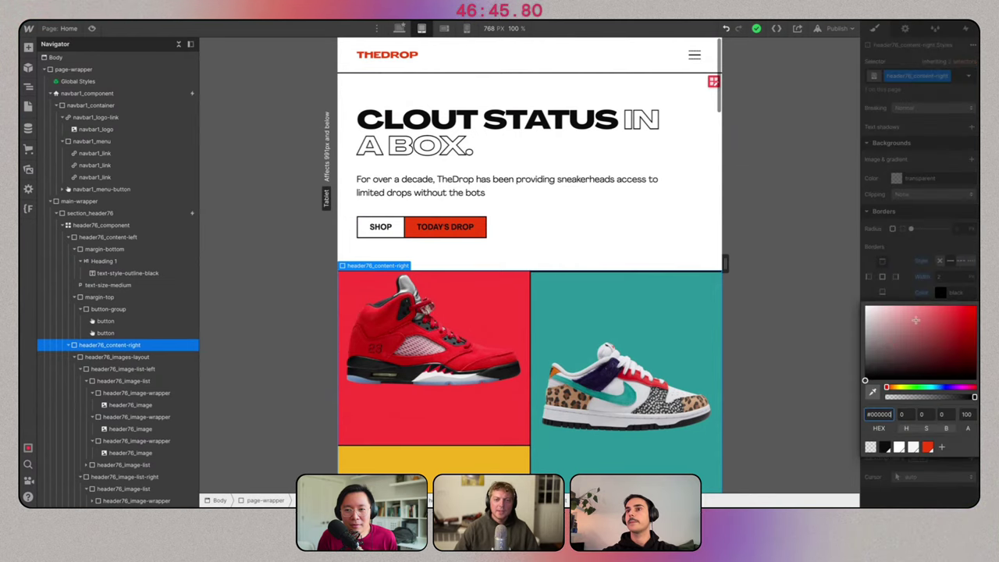
pyautogui.click(105, 260)
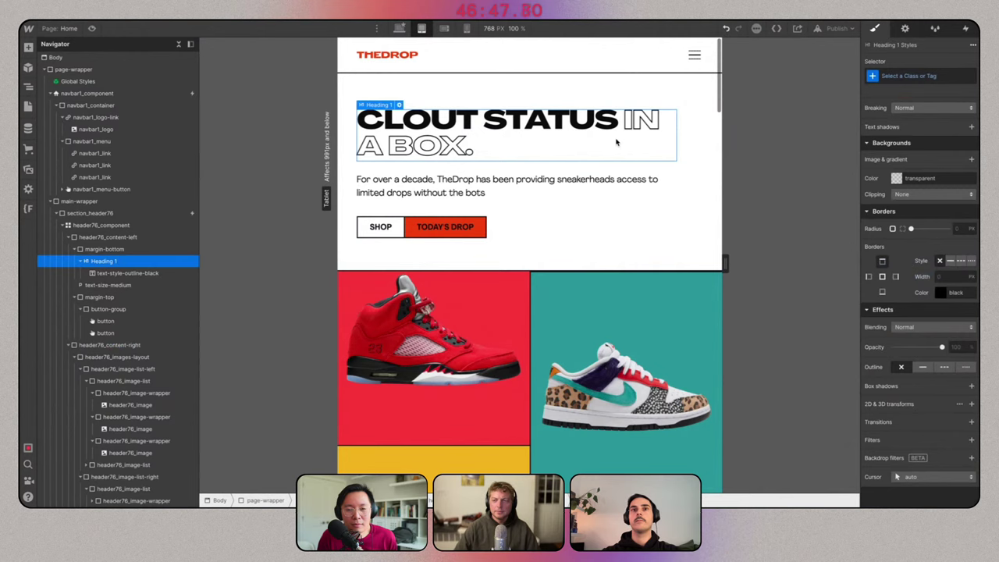
pyautogui.click(91, 28)
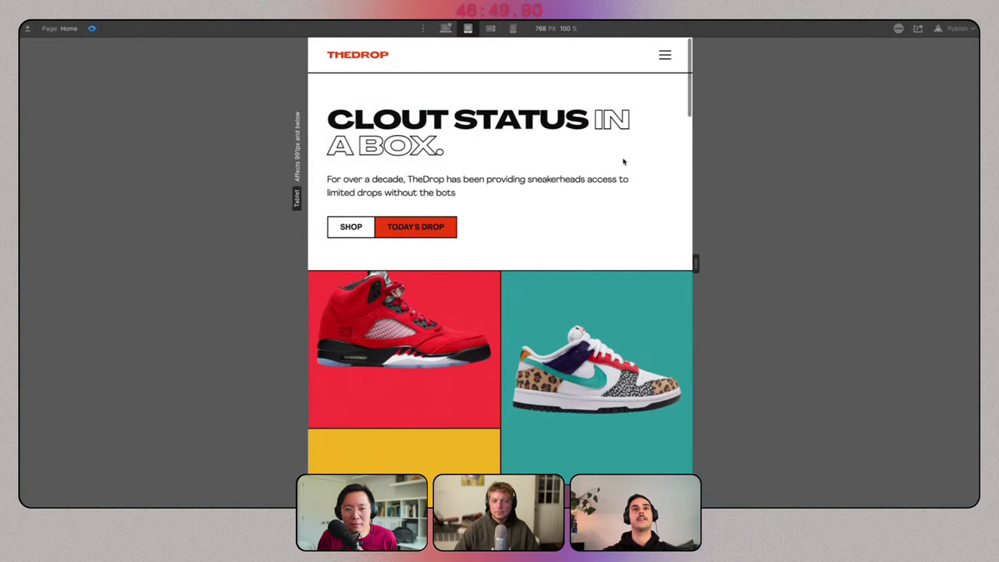
# Switch to the 568 px Mobile Landscape breakpoint and clear product5_slide's right padding.
pyautogui.scroll(-1, 622, 160)
pyautogui.scroll(-5, 622, 159)
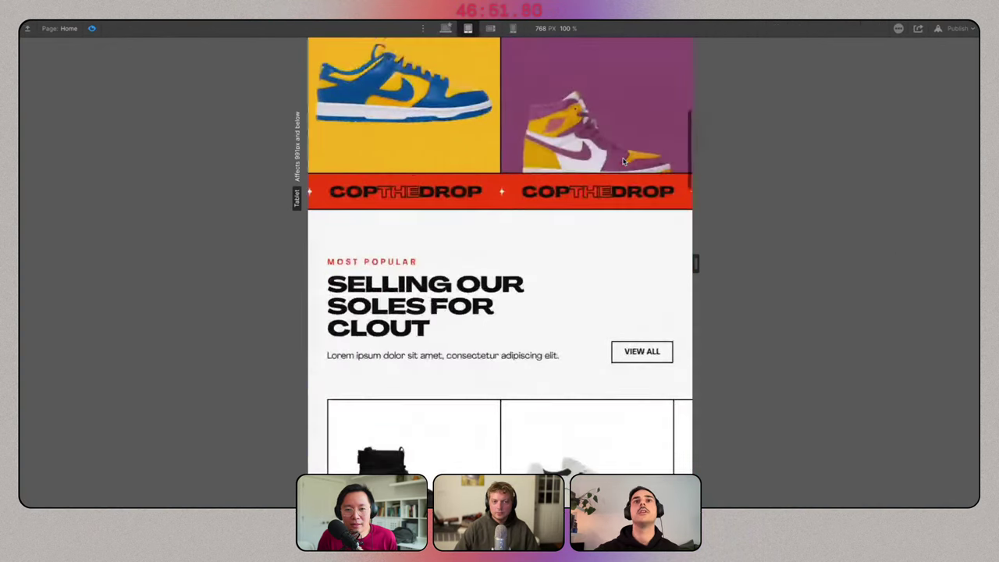
pyautogui.scroll(-15, 623, 161)
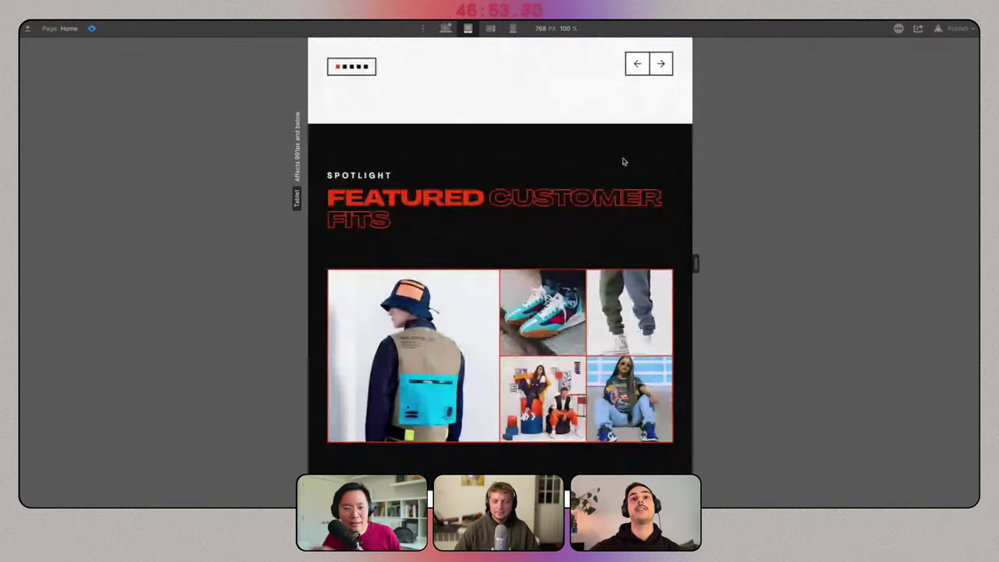
pyautogui.scroll(-5, 622, 161)
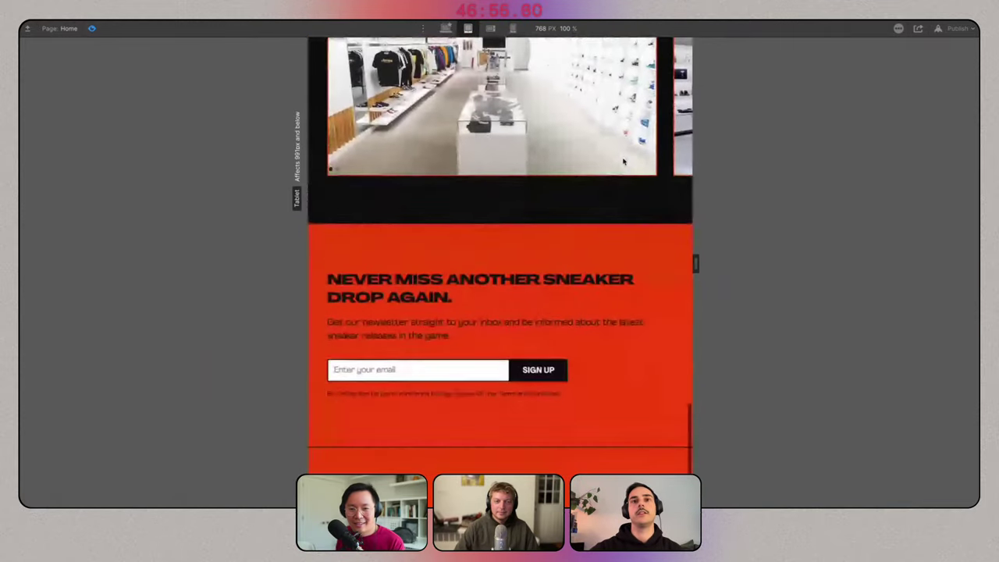
pyautogui.scroll(15, 623, 161)
pyautogui.hotkey('shift', '3')
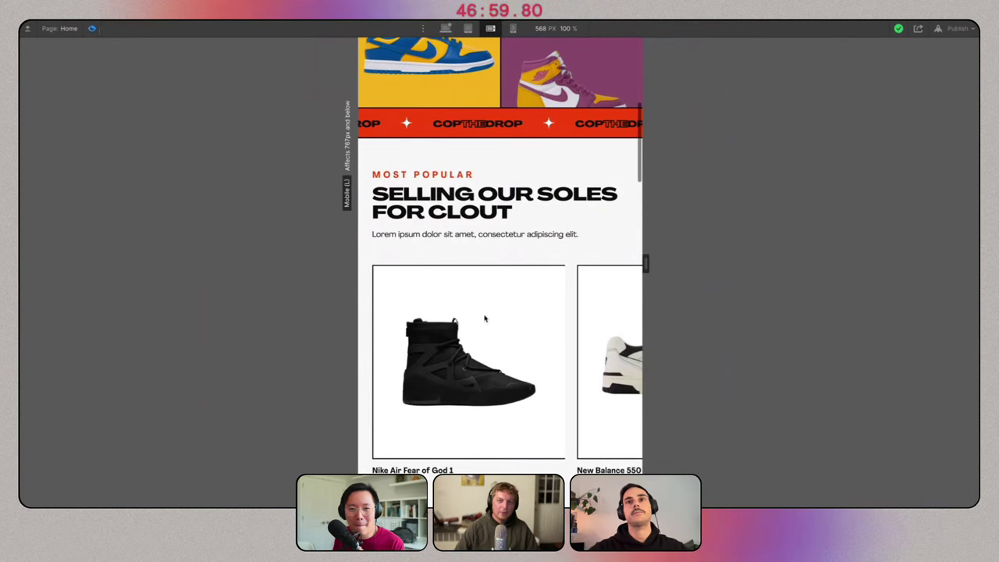
pyautogui.press('super+shift+p')
pyautogui.click(600, 320)
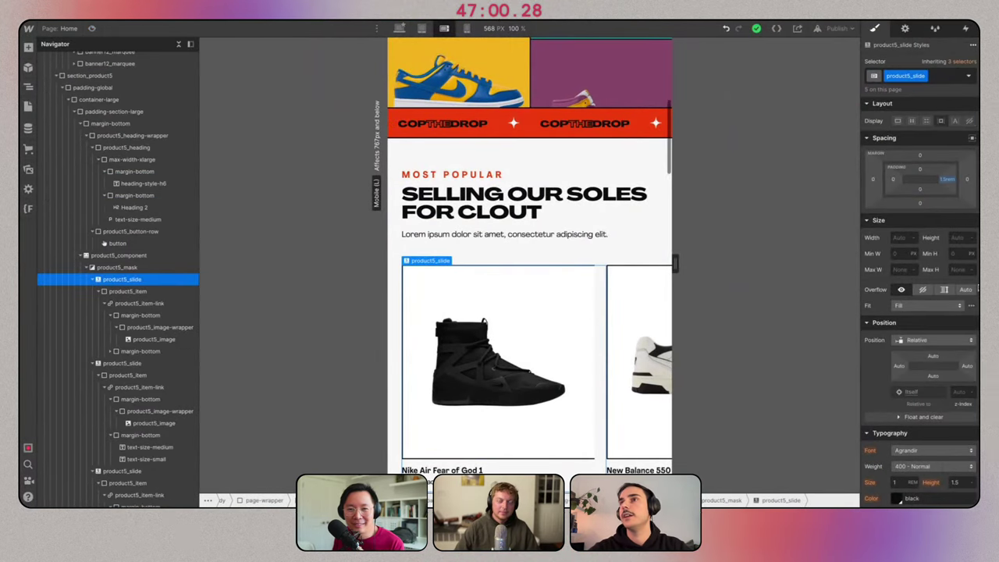
pyautogui.click(947, 179)
pyautogui.press('Escape')
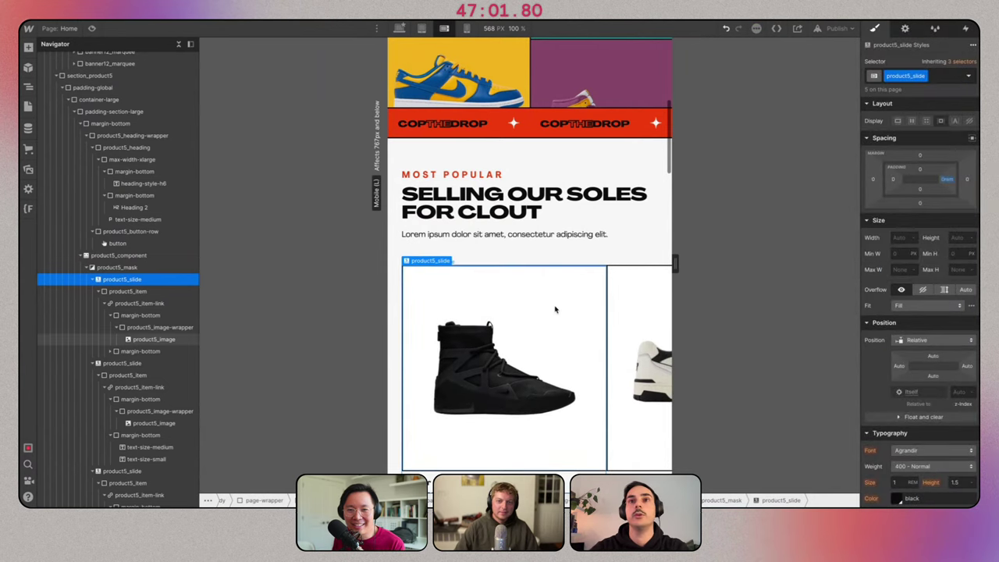
# Start grid editing on the Featured Customer Fits gallery9_component.
pyautogui.scroll(-5, 553, 308)
pyautogui.scroll(-3, 556, 310)
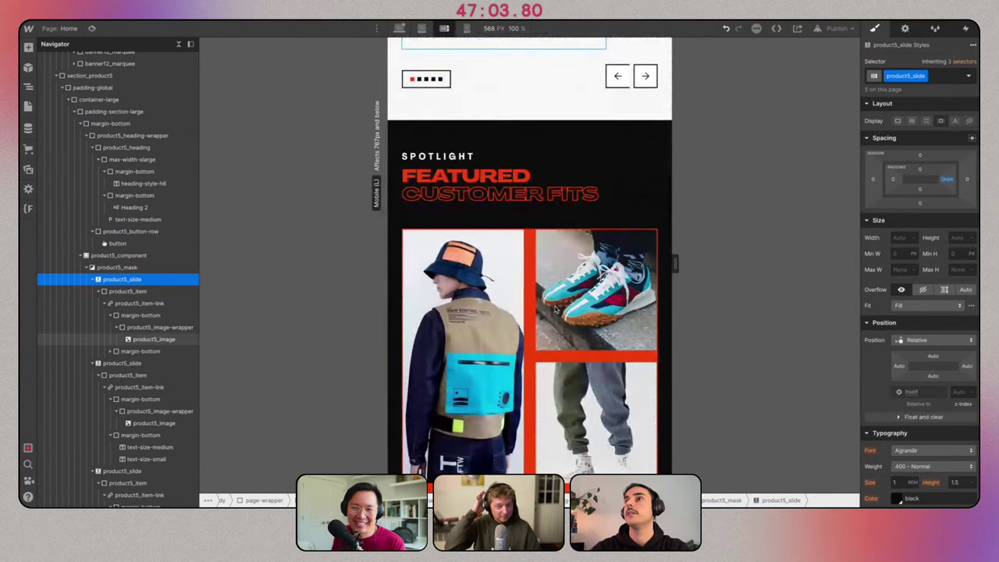
pyautogui.click(529, 234)
pyautogui.click(917, 138)
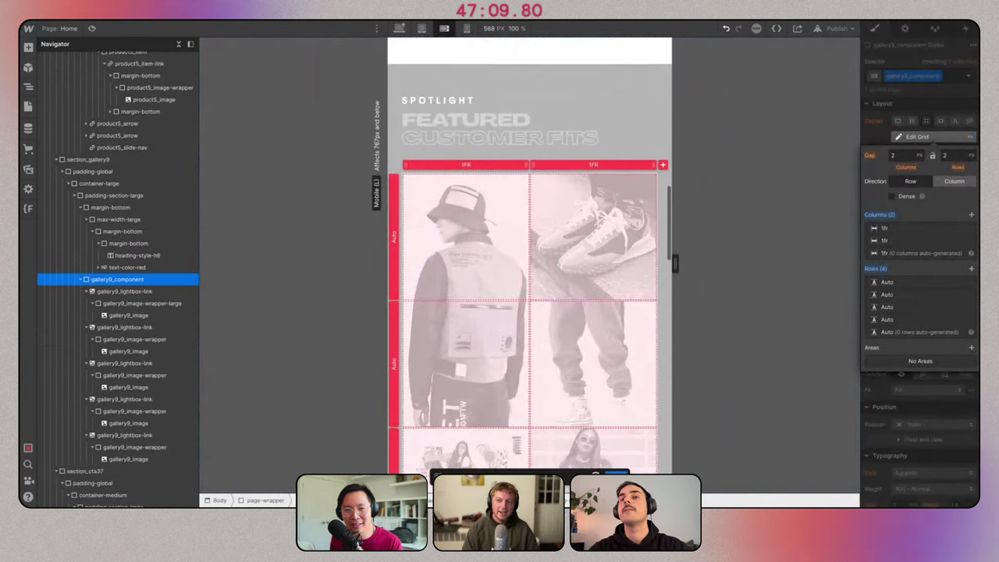
# Change section_cta37's height from 100 VH to Auto.
pyautogui.press('Escape')
pyautogui.scroll(-10, 585, 341)
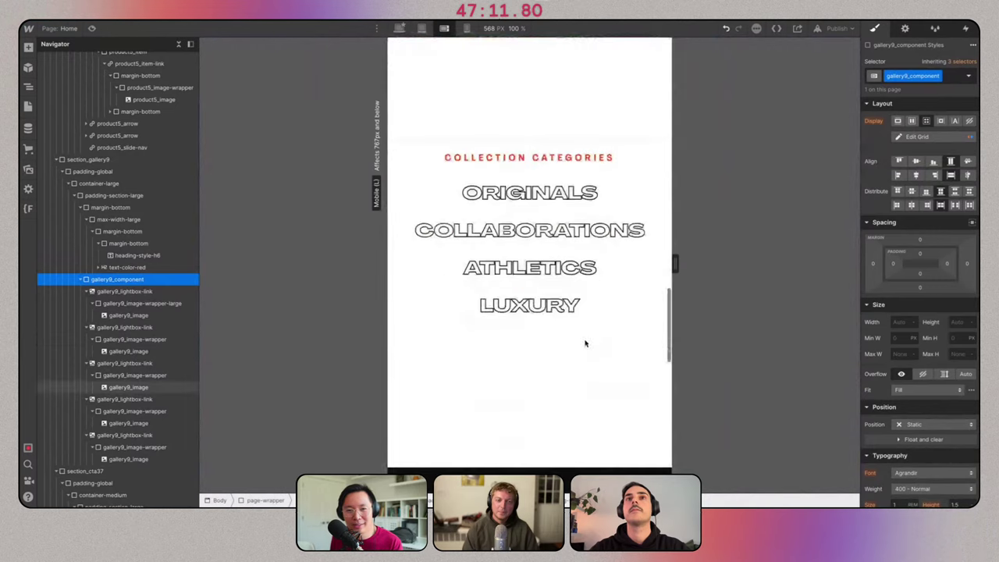
pyautogui.scroll(3, 591, 139)
pyautogui.click(616, 154)
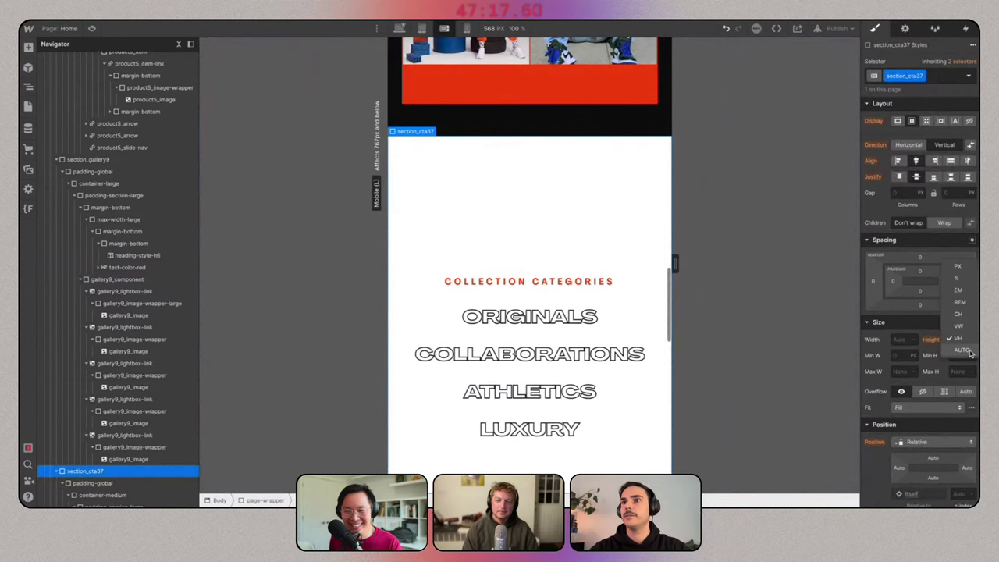
pyautogui.click(968, 350)
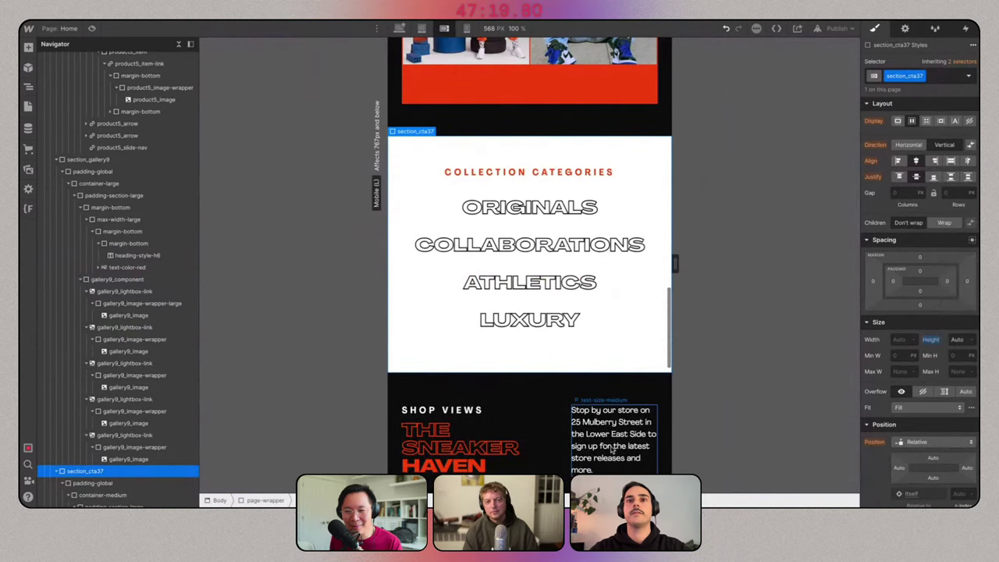
pyautogui.scroll(-4, 590, 409)
pyautogui.click(556, 286)
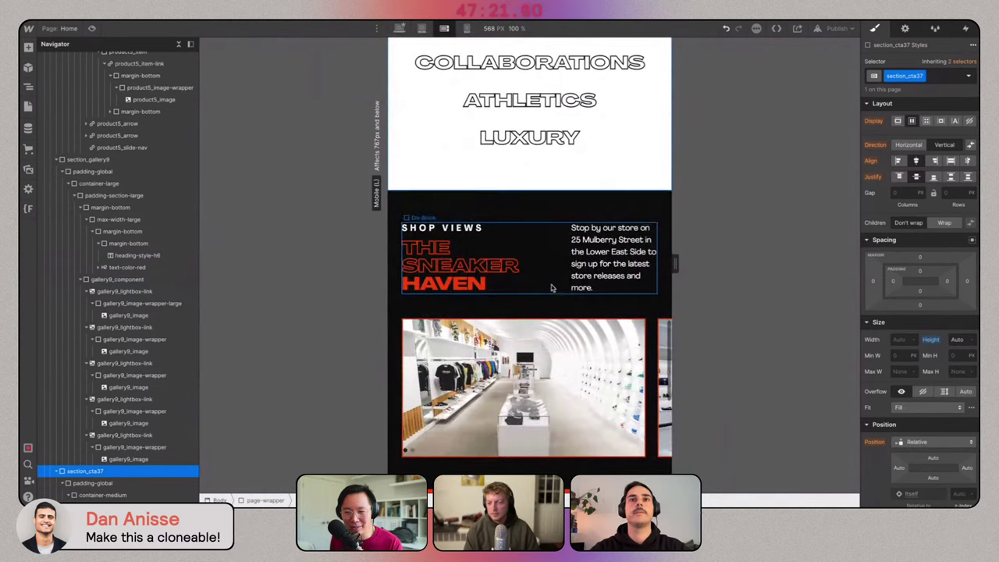
# Remove the Div Block's second 1fr grid column so the heading and description stack.
pyautogui.click(941, 138)
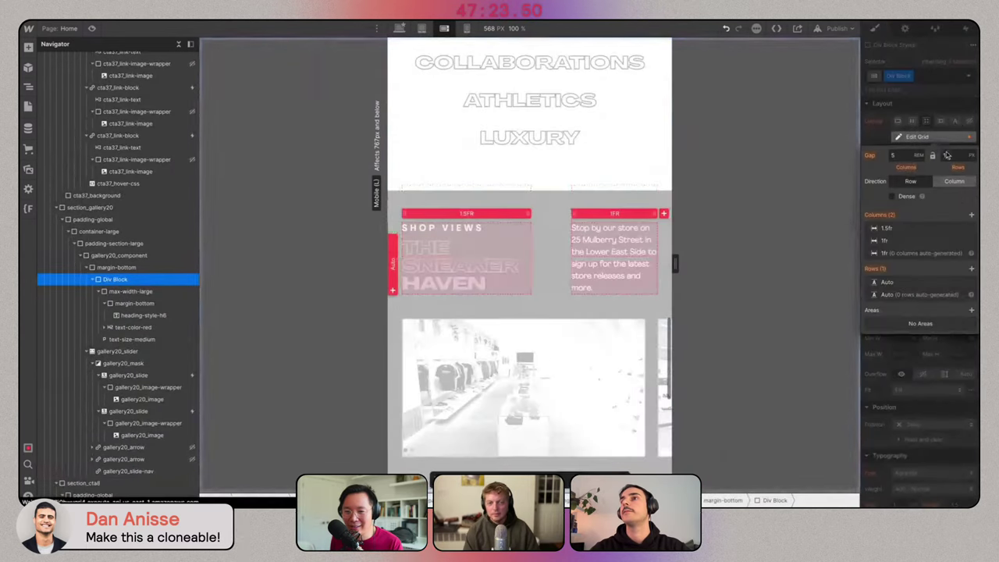
pyautogui.click(970, 242)
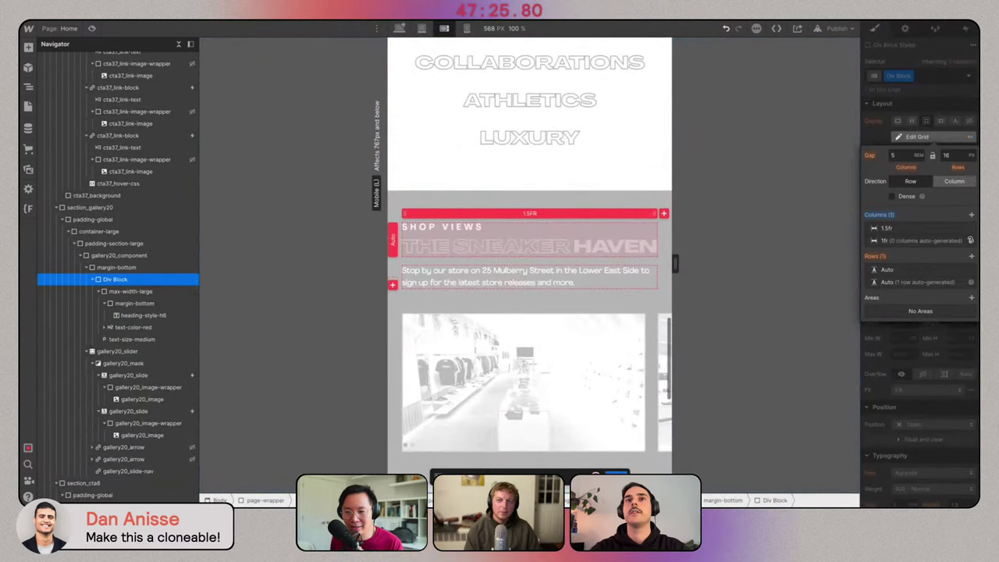
pyautogui.press('Escape')
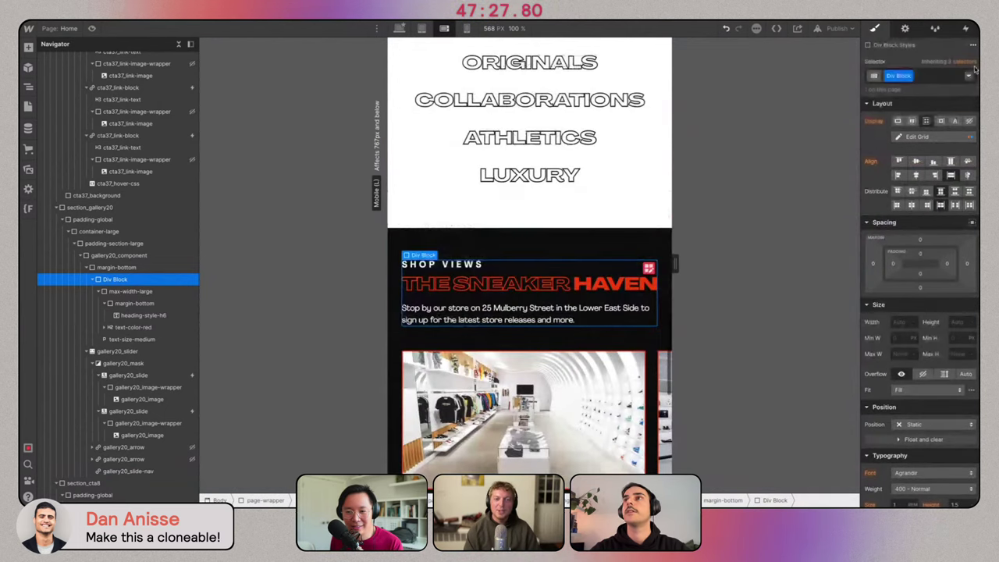
# Rename the wrapper's class to gallery20_heading-wrapper.
pyautogui.doubleClick(898, 75)
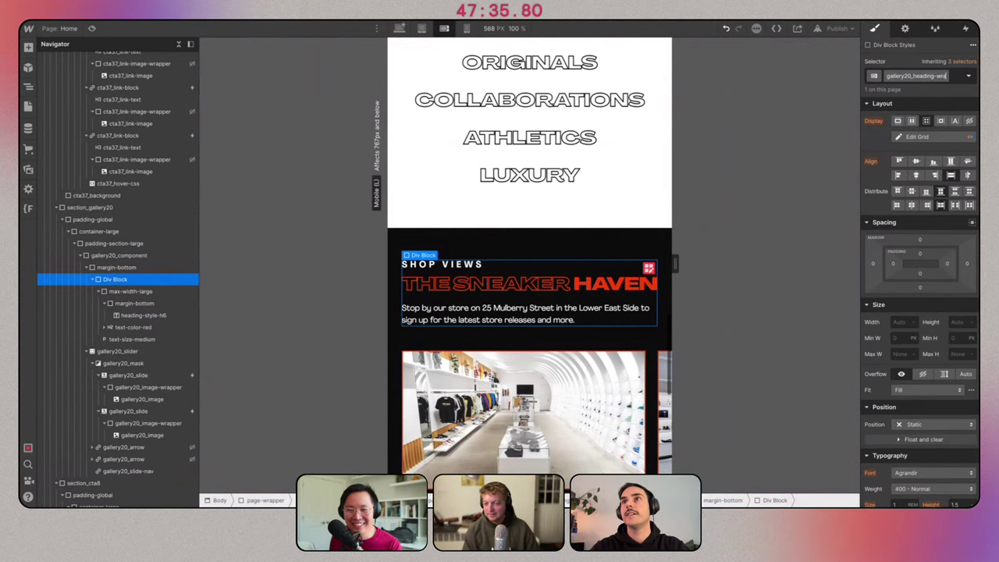
pyautogui.write('pper')
pyautogui.press('Return')
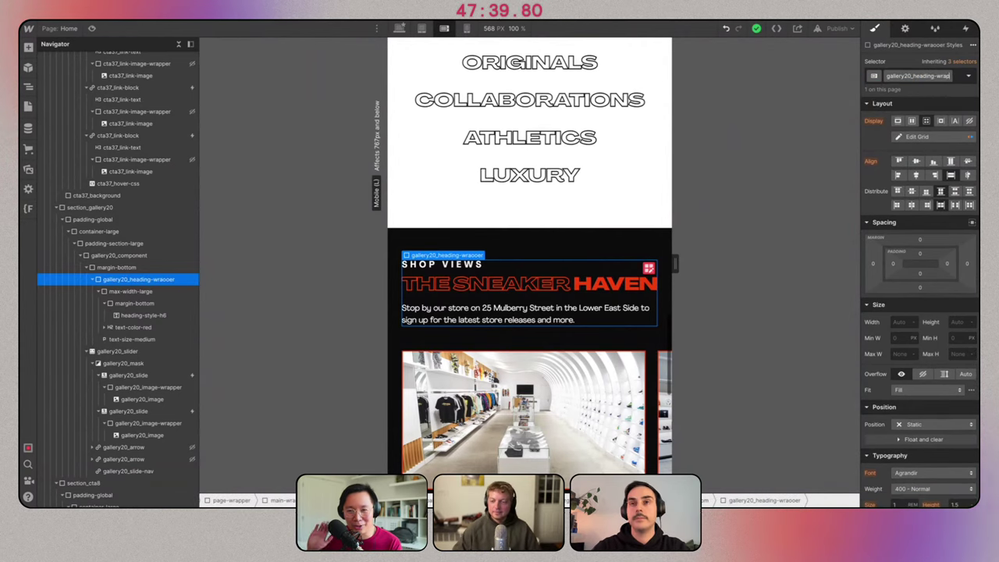
# Publish the TheDrop site to the selected webflow.io domain.
pyautogui.scroll(-5, 553, 191)
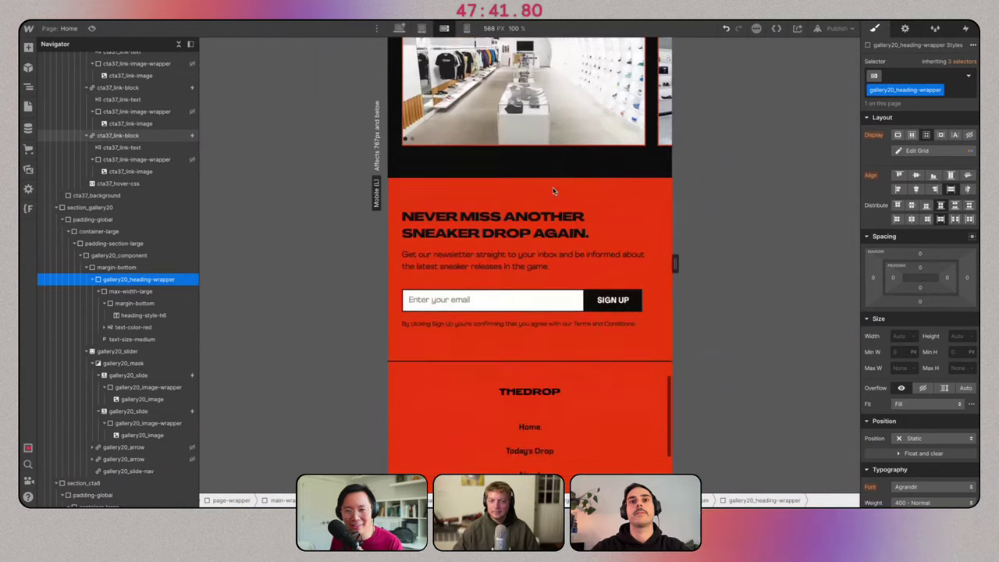
pyautogui.scroll(-3, 553, 190)
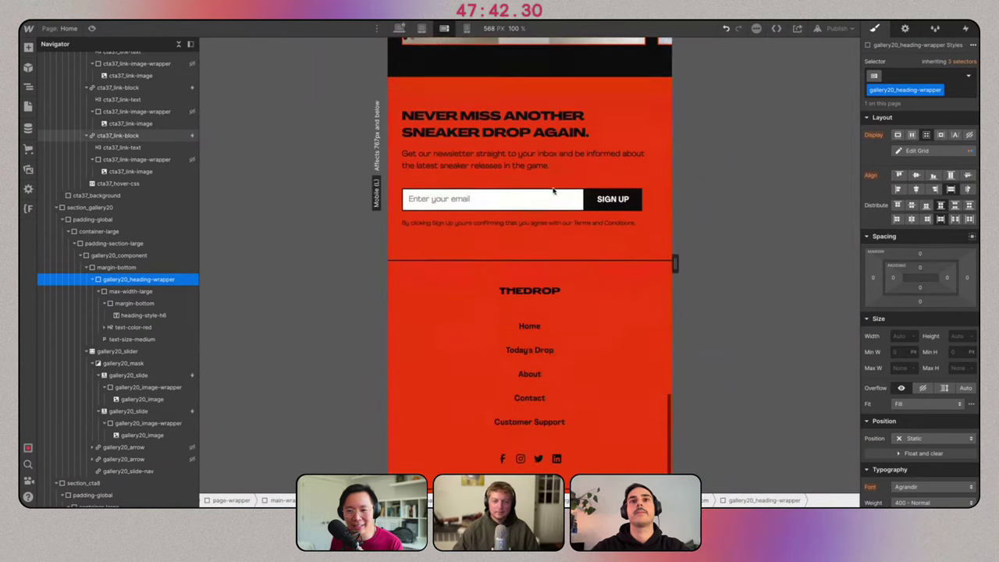
pyautogui.click(834, 29)
pyautogui.click(819, 151)
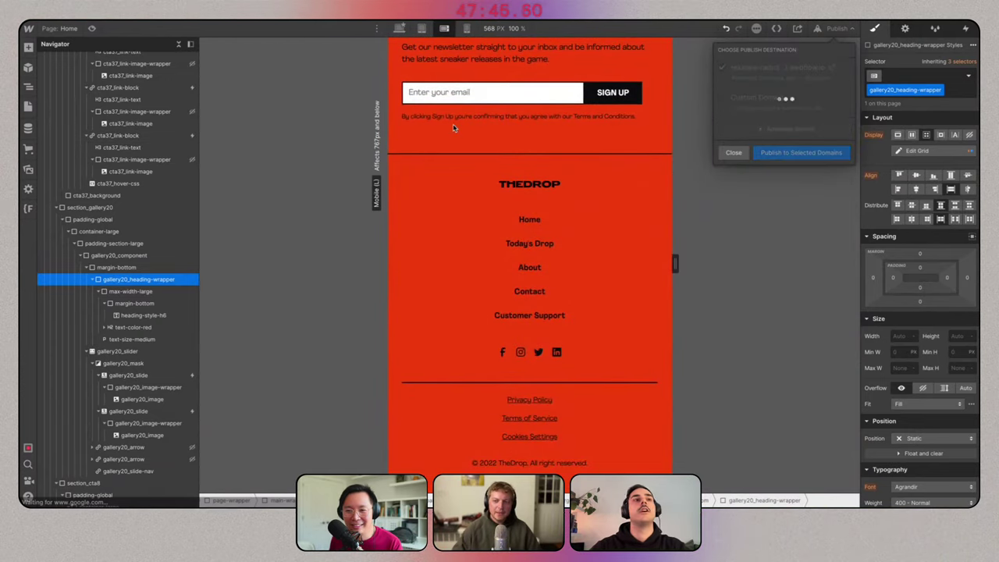
# Collapse the Navigator tree to page-wrapper and open the live webflow.io homepage.
pyautogui.click(178, 45)
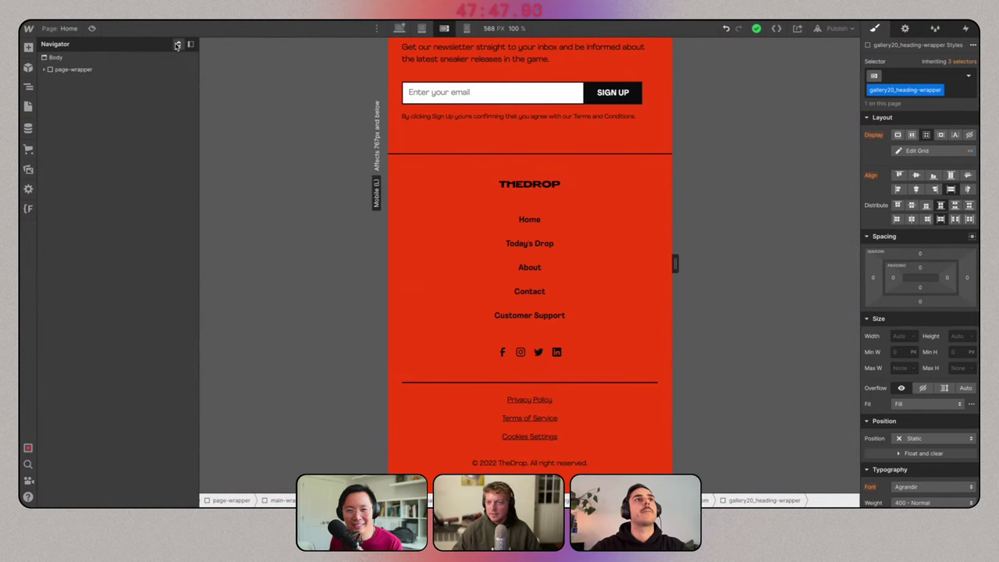
pyautogui.click(44, 69)
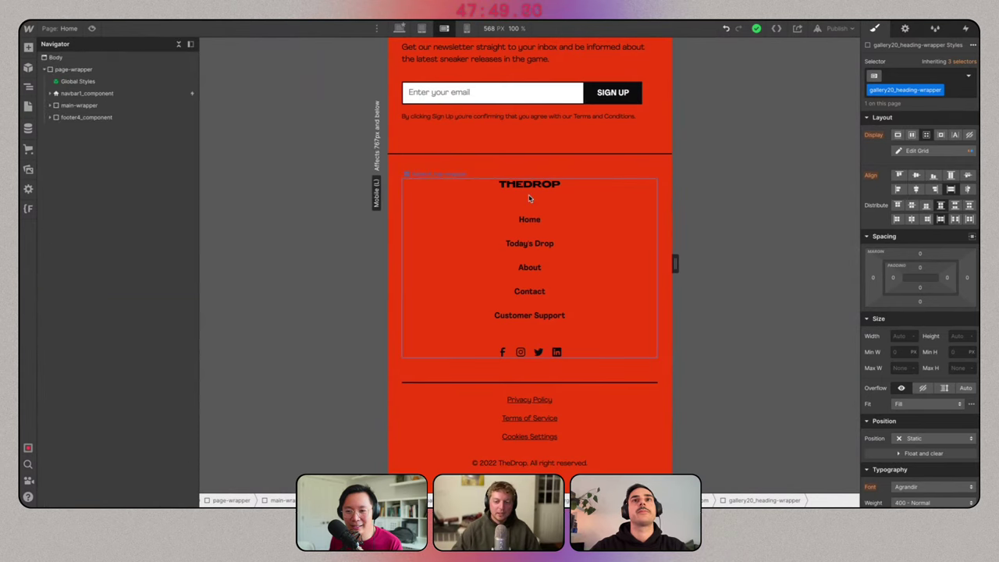
pyautogui.scroll(15, 529, 198)
pyautogui.scroll(5, 529, 198)
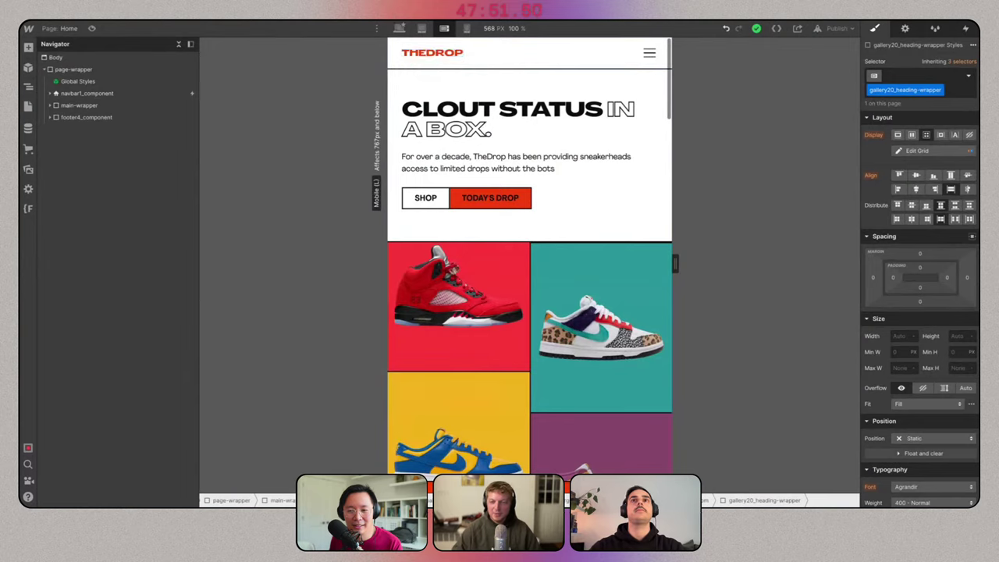
pyautogui.click(838, 28)
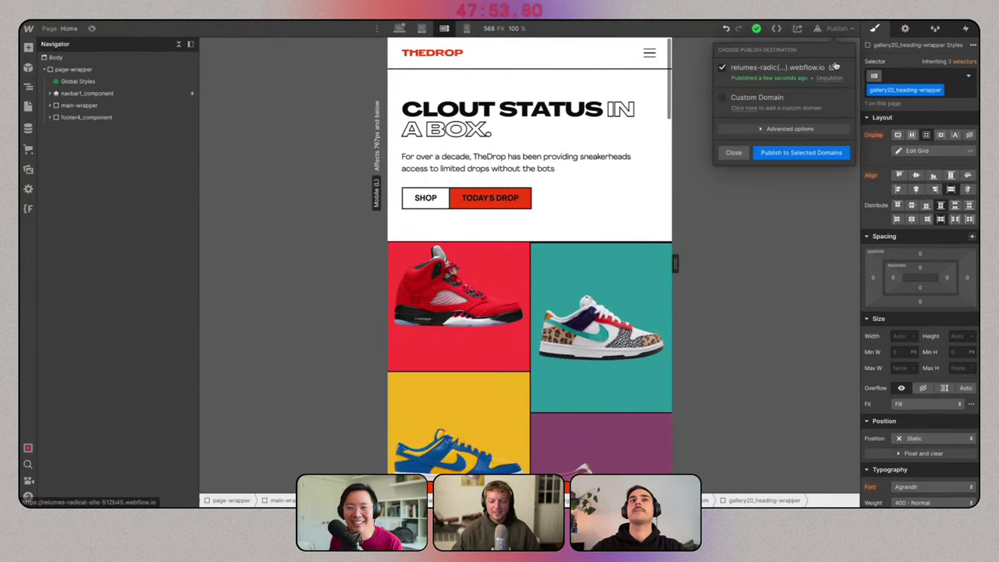
pyautogui.click(835, 66)
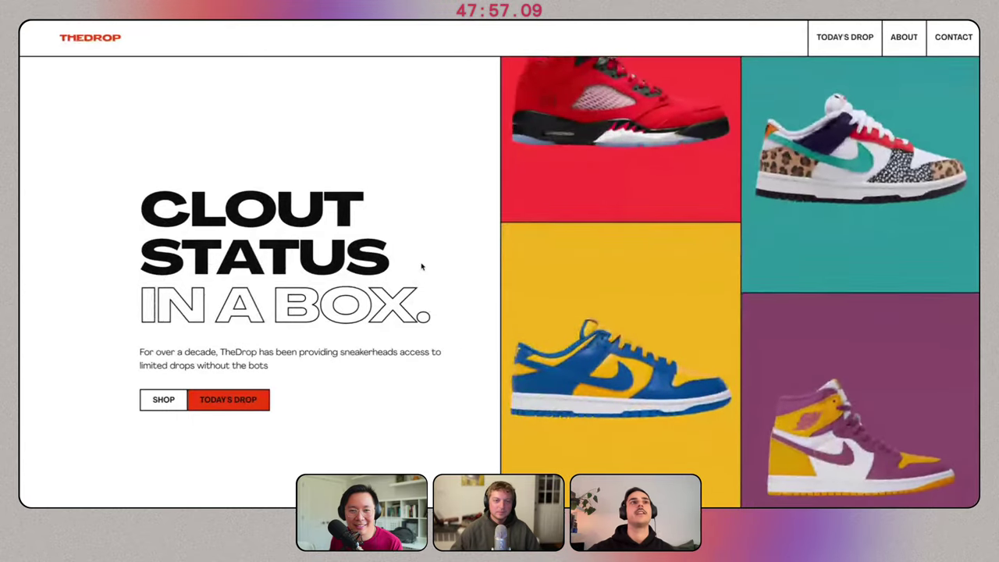
# Scroll through the live homepage at full width and advance the product carousel twice.
pyautogui.scroll(-7, 421, 267)
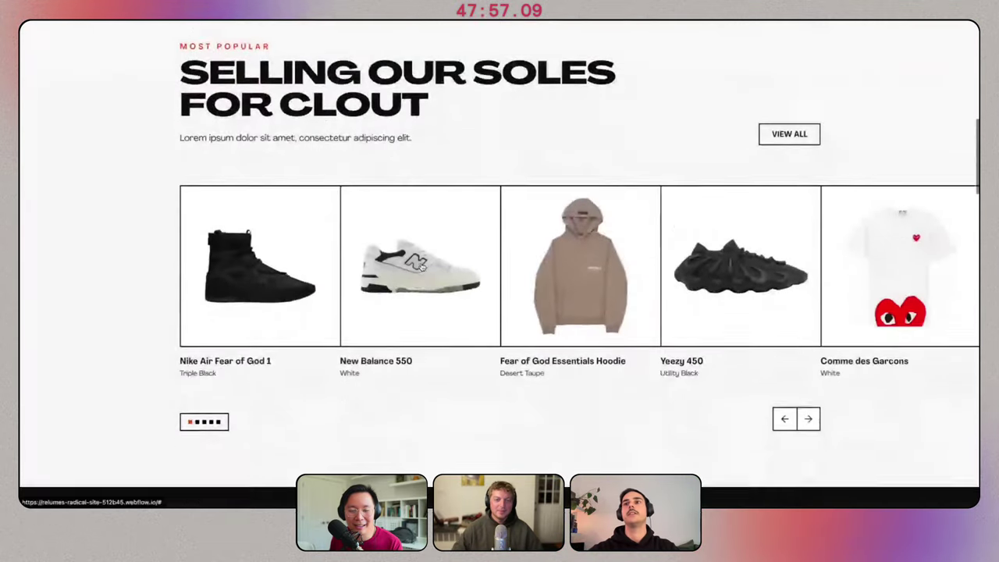
pyautogui.scroll(-3, 421, 267)
pyautogui.scroll(2, 422, 267)
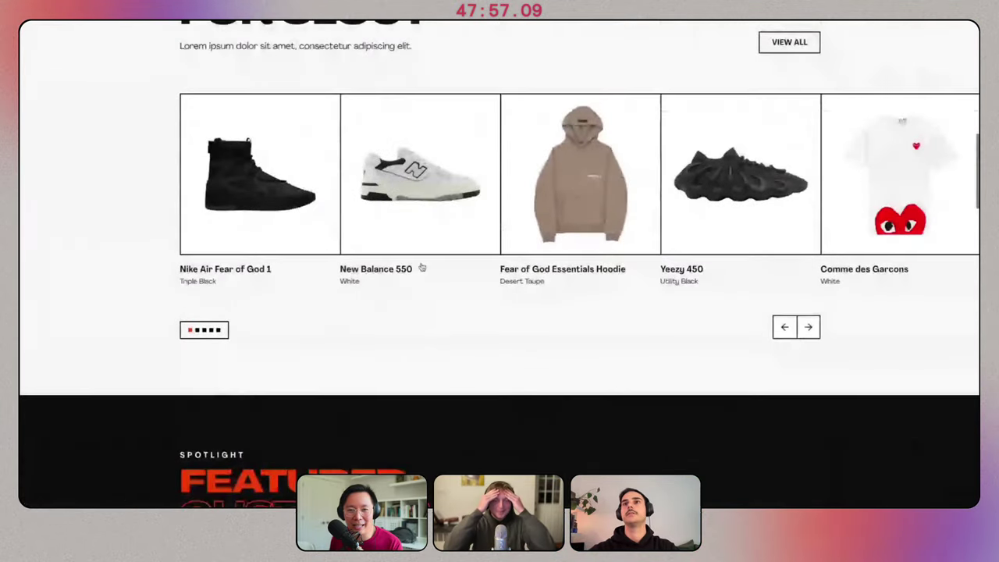
pyautogui.click(809, 327)
pyautogui.click(809, 328)
pyautogui.scroll(-3, 781, 359)
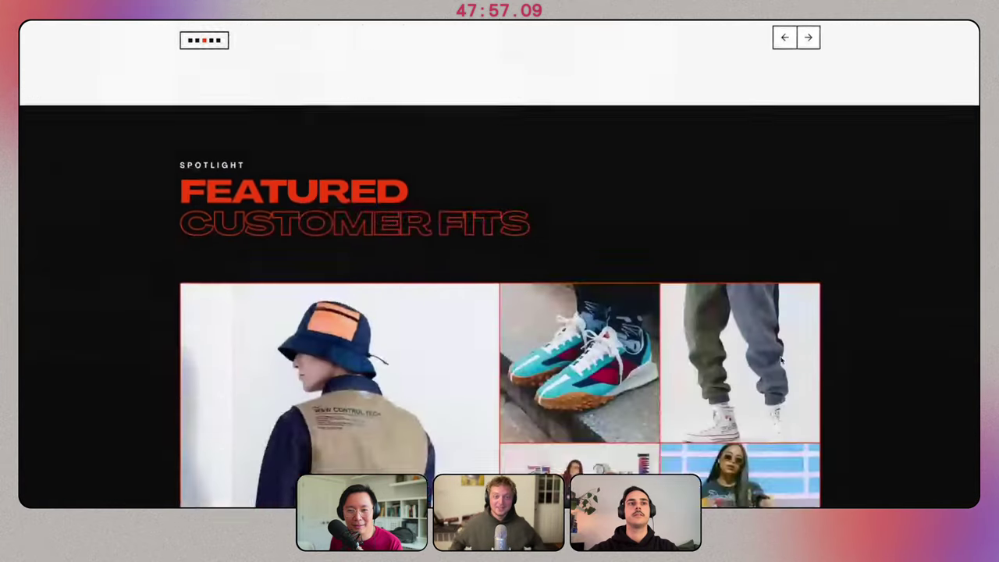
pyautogui.scroll(-5, 781, 359)
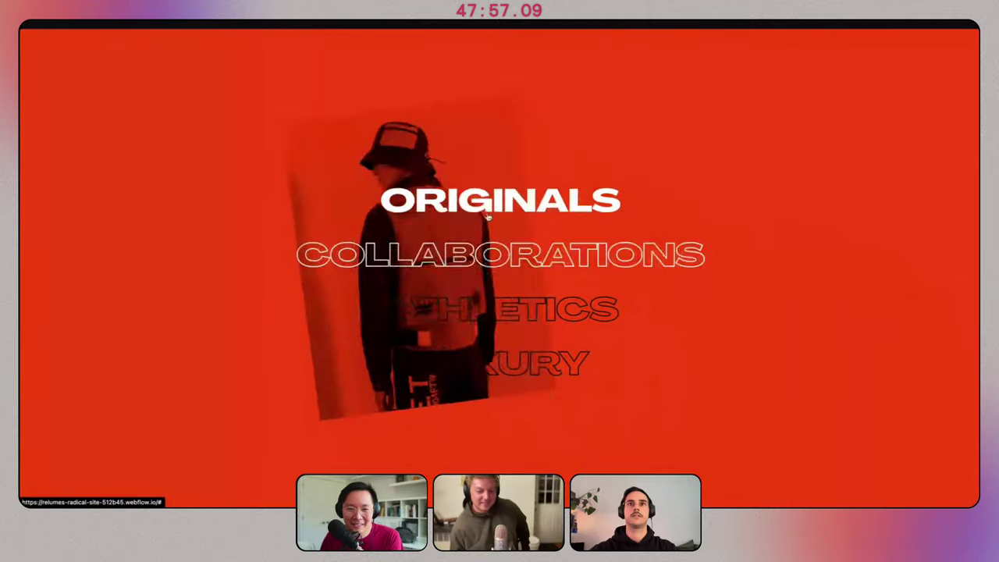
pyautogui.scroll(-6, 794, 214)
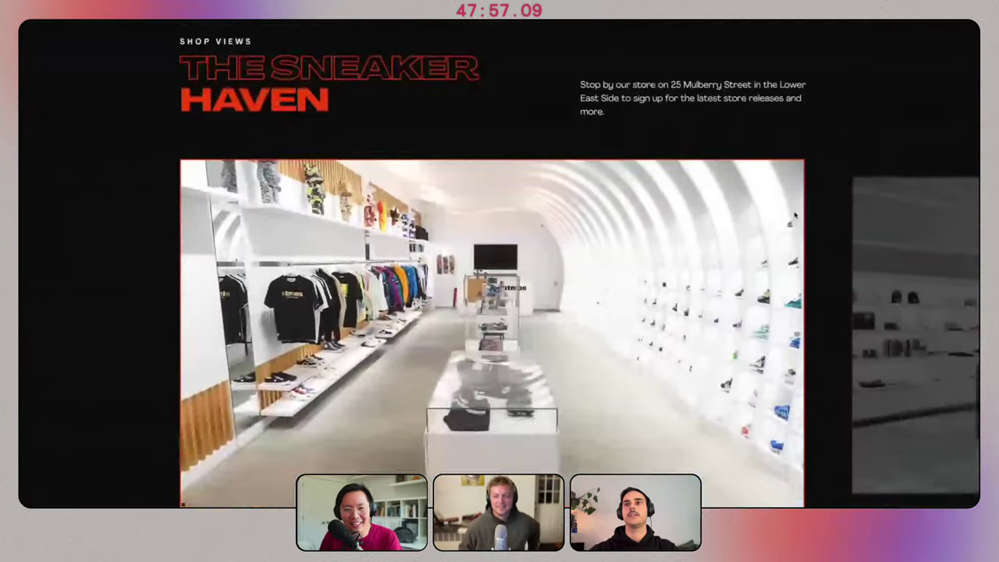
pyautogui.scroll(-6, 795, 213)
pyautogui.scroll(4, 795, 212)
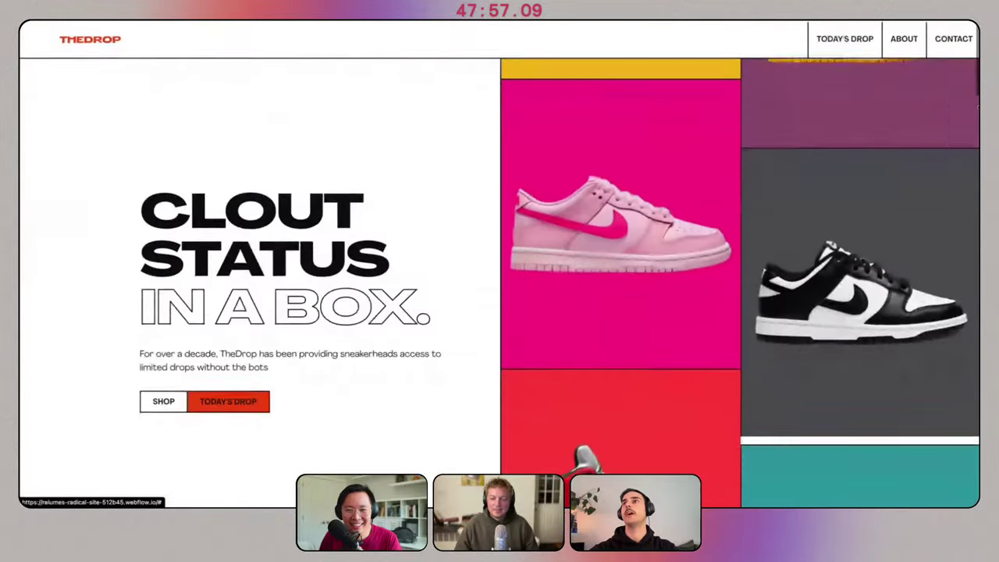
# Narrow the browser window and scroll through the mobile layout.
pyautogui.moveTo(977, 117); pyautogui.dragTo(626, 118)
pyautogui.scroll(-5, 582, 186)
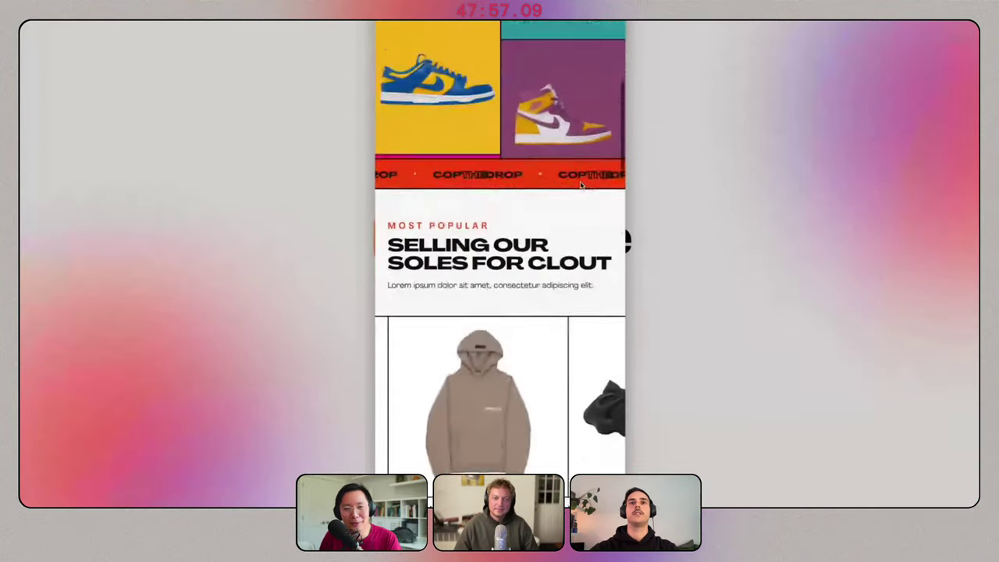
pyautogui.scroll(-10, 581, 186)
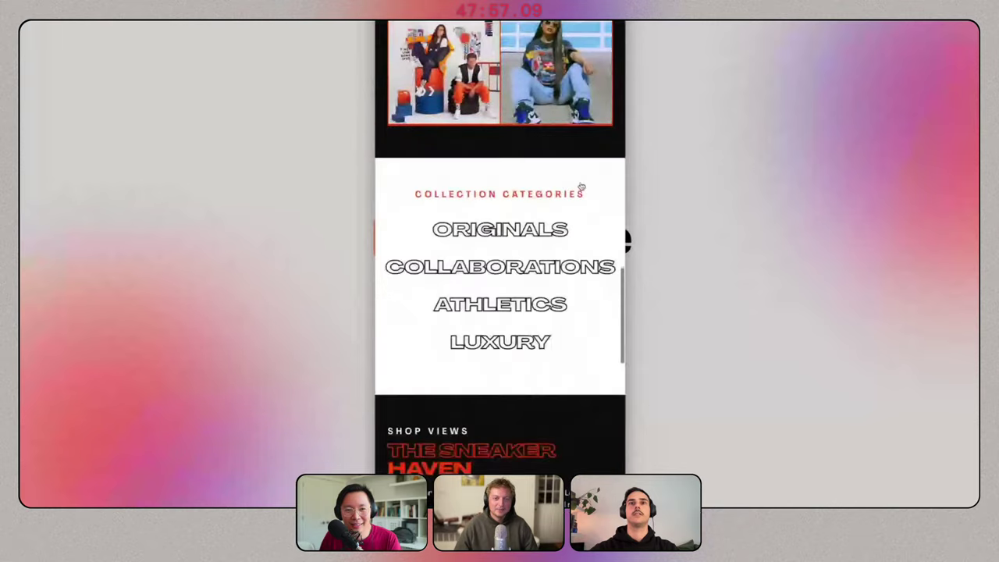
pyautogui.scroll(-10, 581, 187)
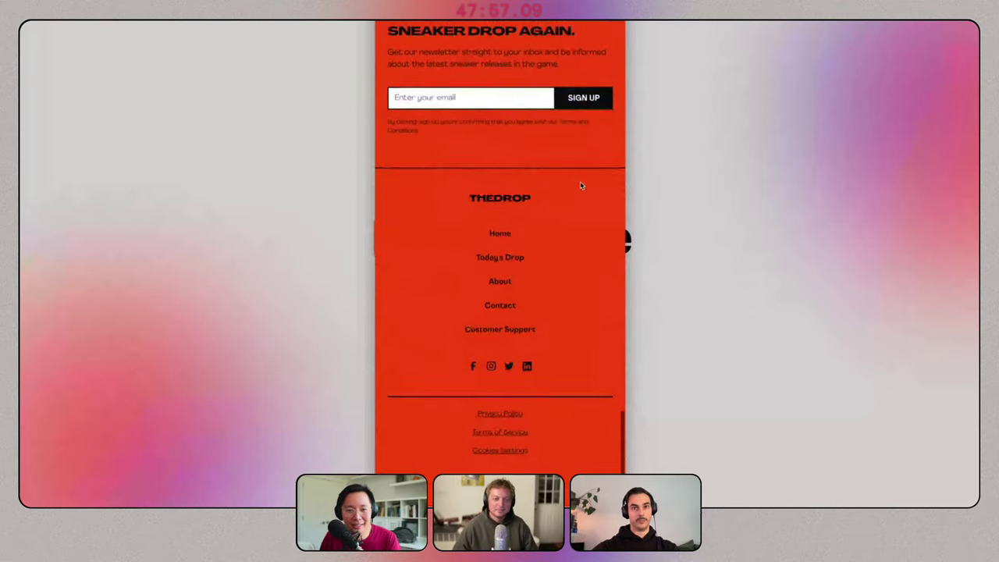
pyautogui.scroll(20, 580, 186)
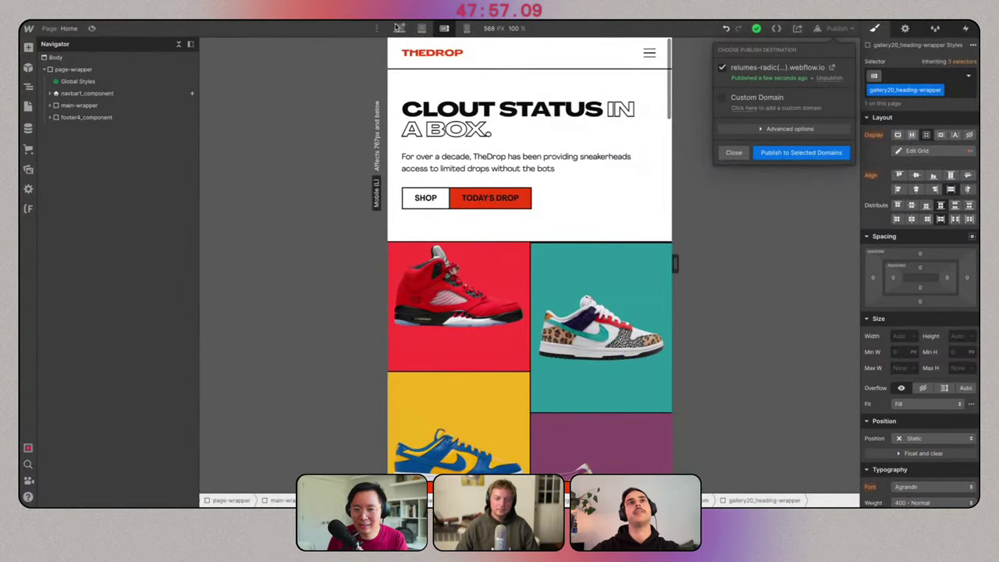
# Close the publish options, switch the canvas to 1320 px desktop width and expand main-wrapper.
pyautogui.press('Escape')
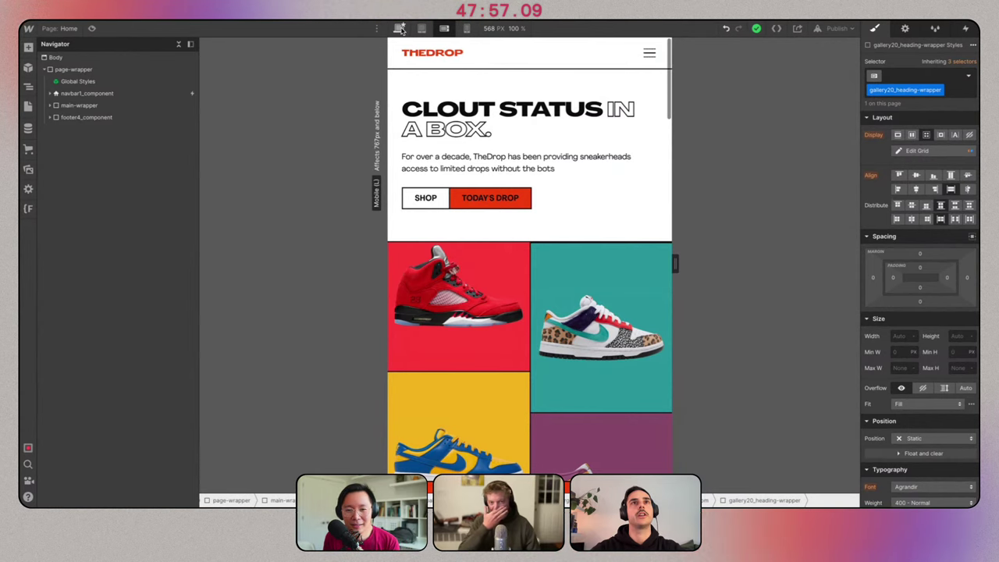
pyautogui.click(399, 28)
pyautogui.click(50, 105)
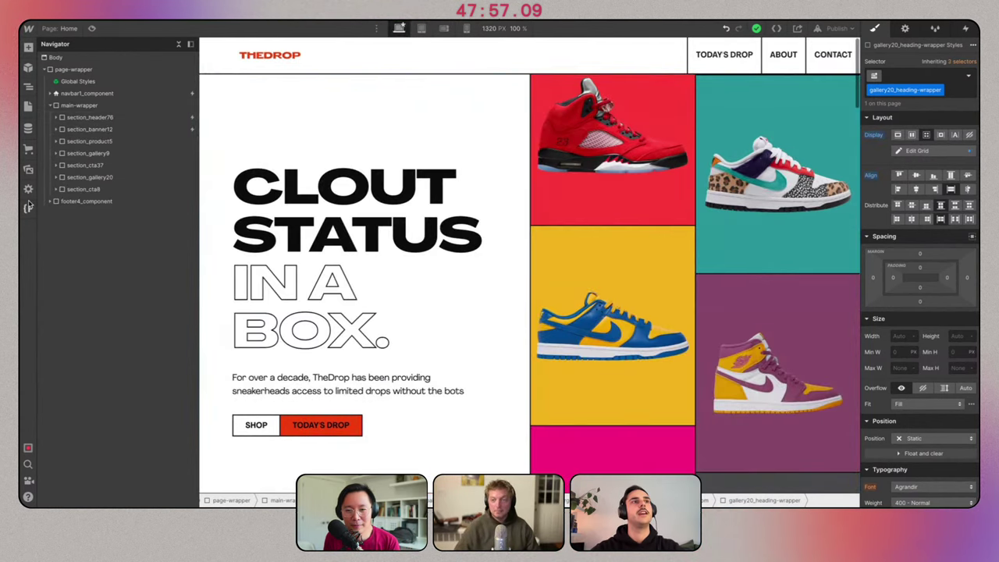
# Bring up Finsweet Client-first's Folders list of the project's classes.
pyautogui.click(27, 208)
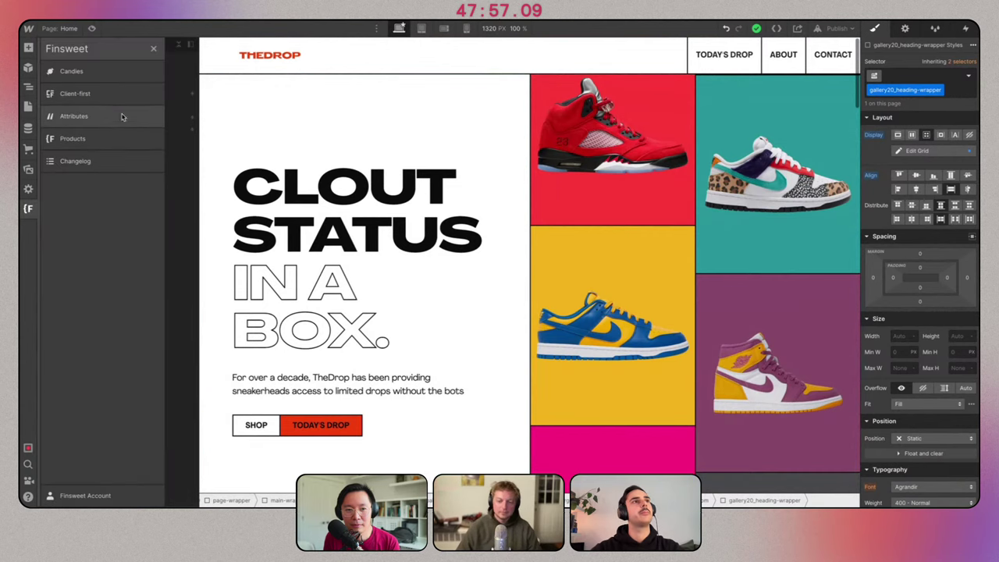
pyautogui.click(107, 93)
pyautogui.click(214, 142)
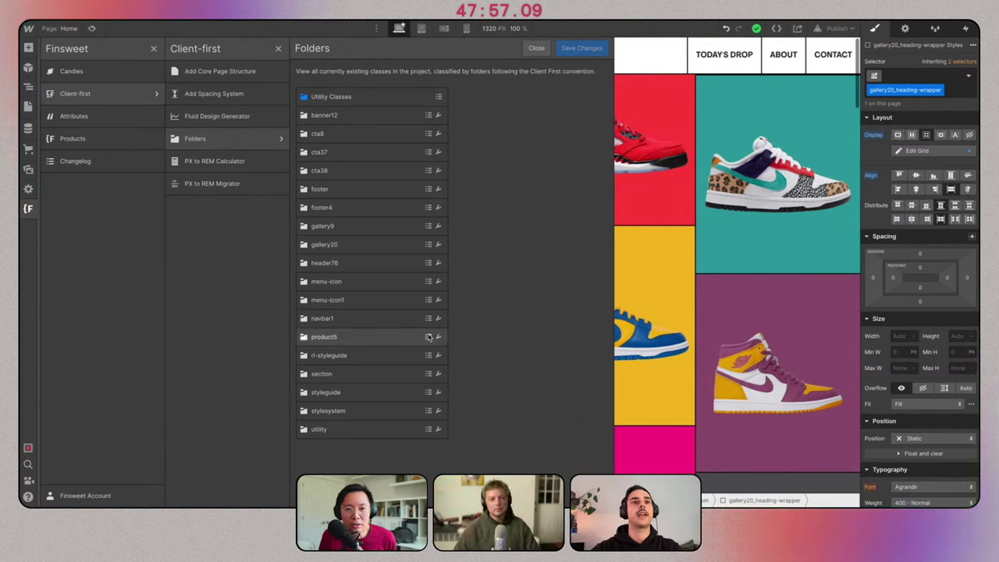
# Rename the header76 folder to home-header and give banner12 a new home-* name.
pyautogui.click(438, 264)
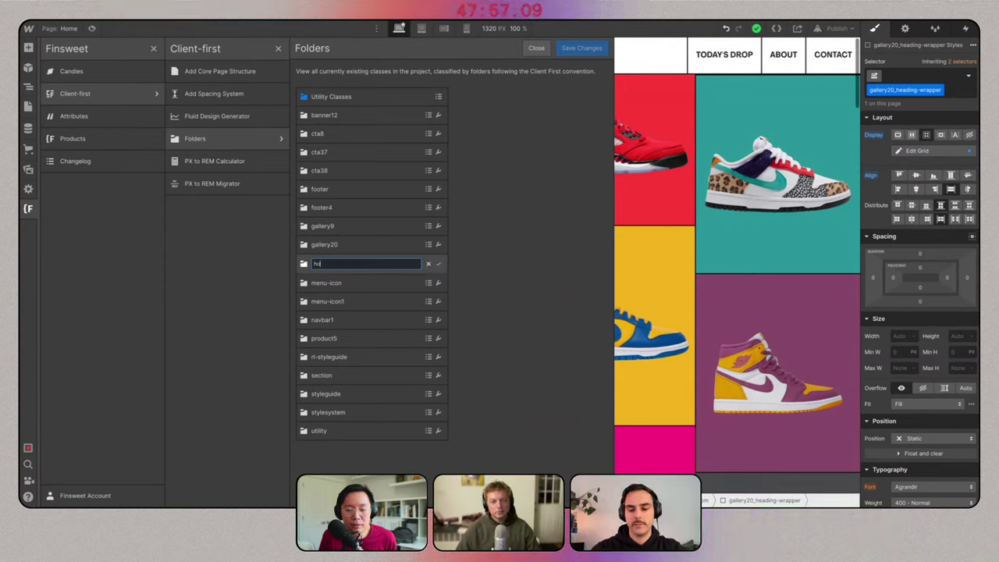
pyautogui.click(439, 265)
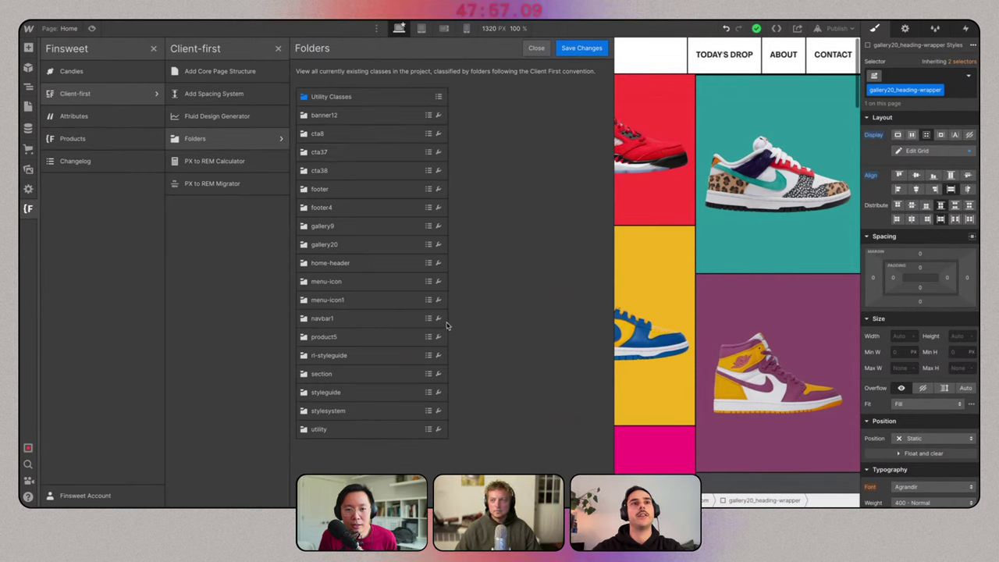
pyautogui.click(437, 116)
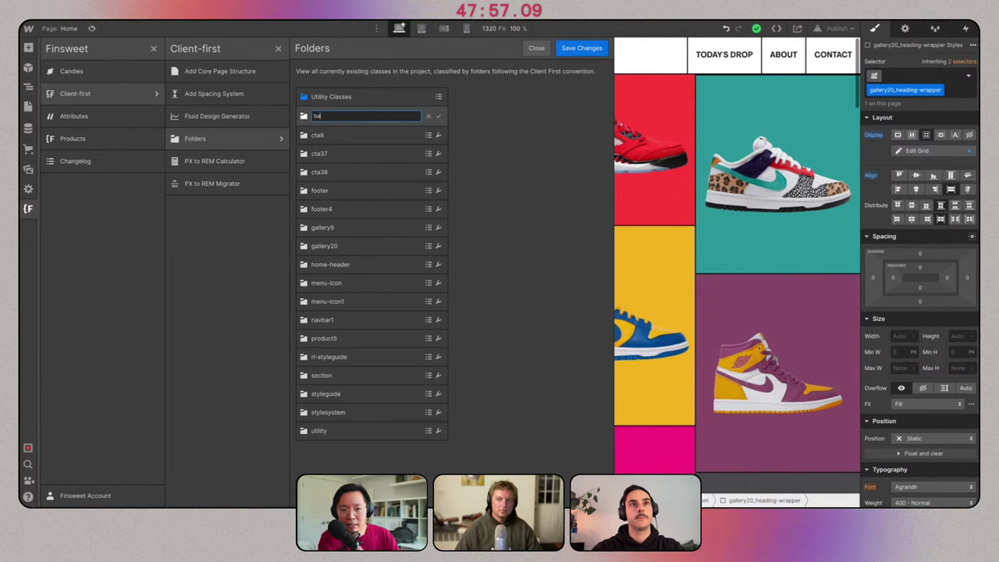
pyautogui.press('BackSpace')
pyautogui.press('BackSpace')
pyautogui.write('home-header')
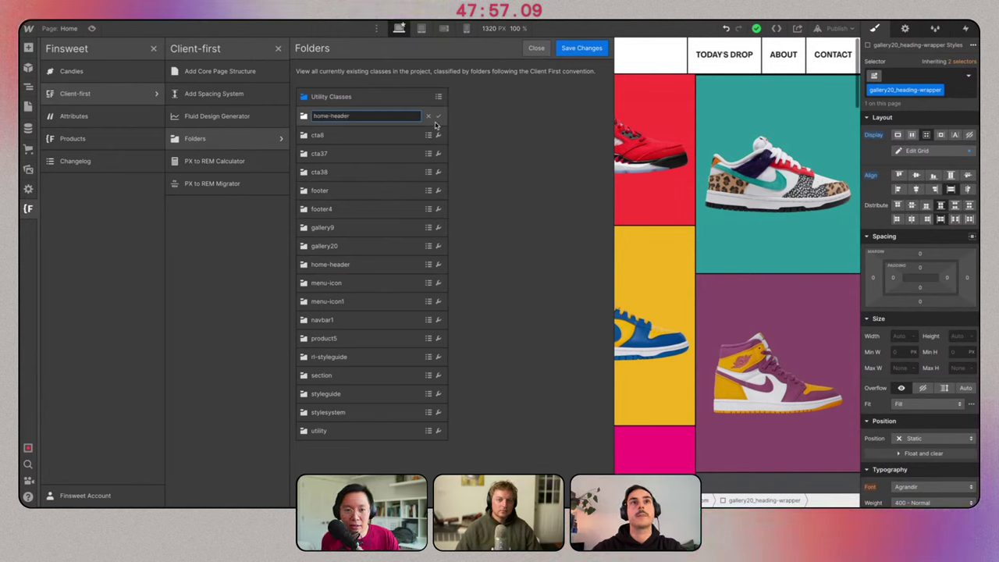
pyautogui.click(437, 115)
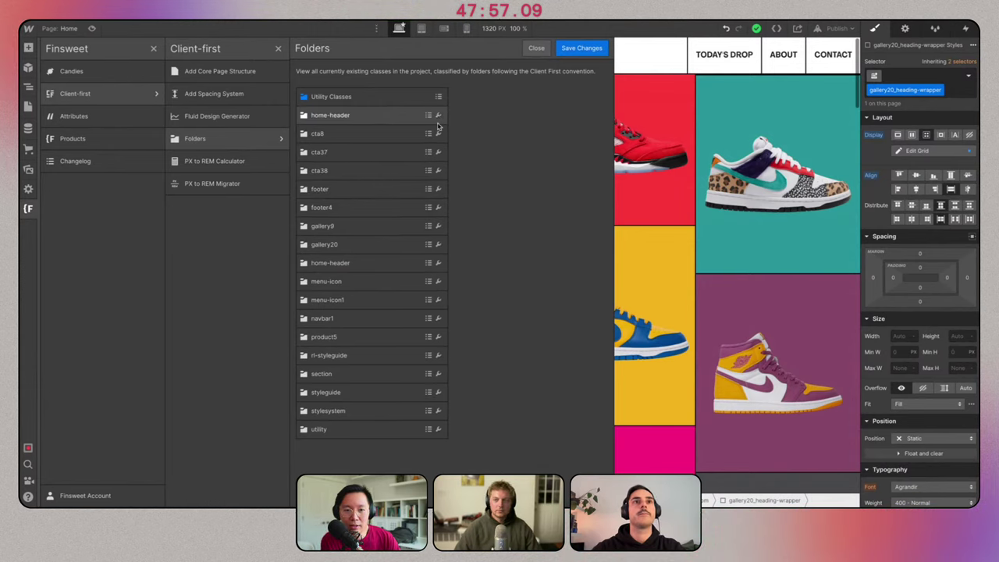
# Rename cta37, cta8 and cta38 to home-categories, home-cta and home-collections, then save and reload.
pyautogui.click(437, 152)
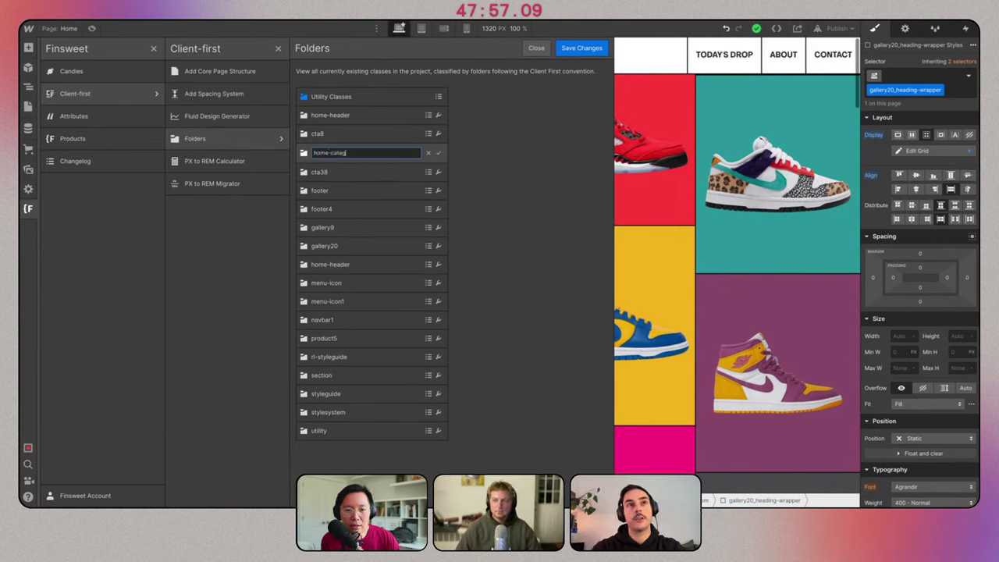
pyautogui.click(439, 153)
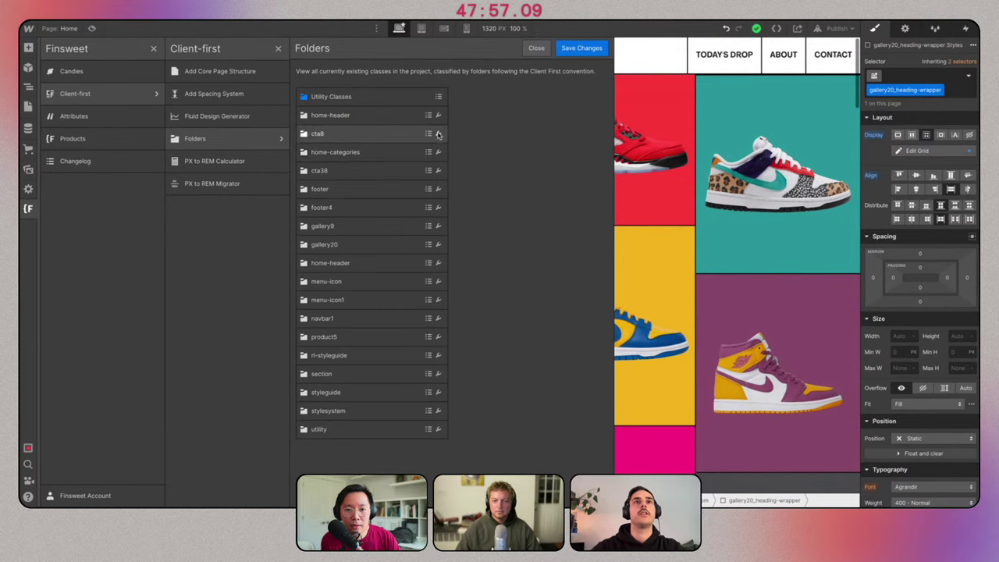
pyautogui.click(439, 134)
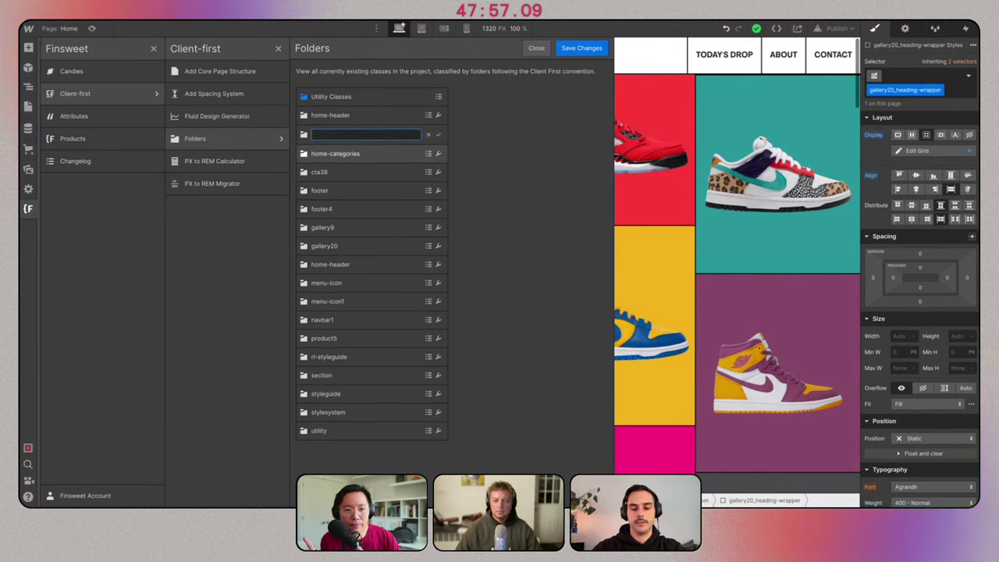
pyautogui.write('home-cta')
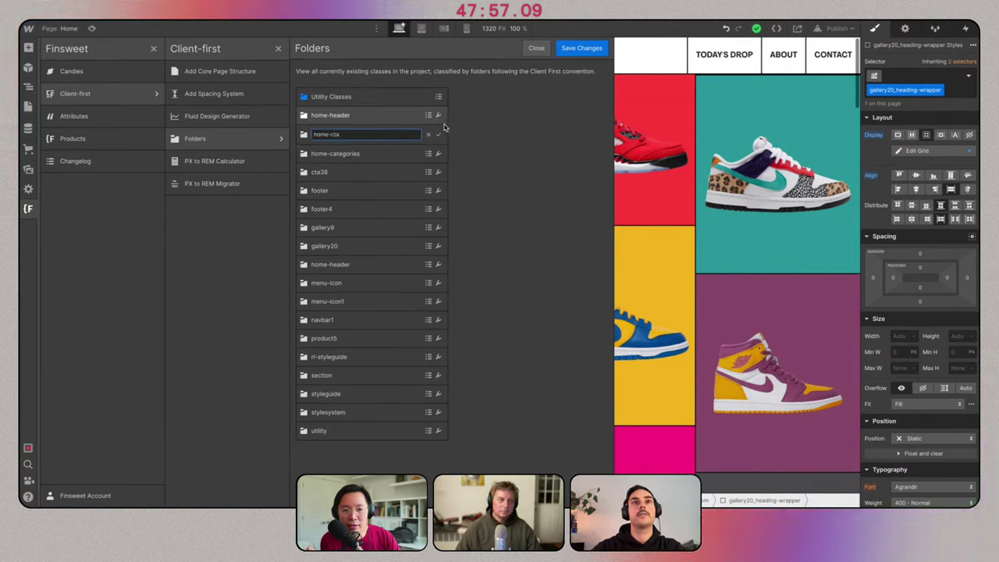
pyautogui.click(439, 135)
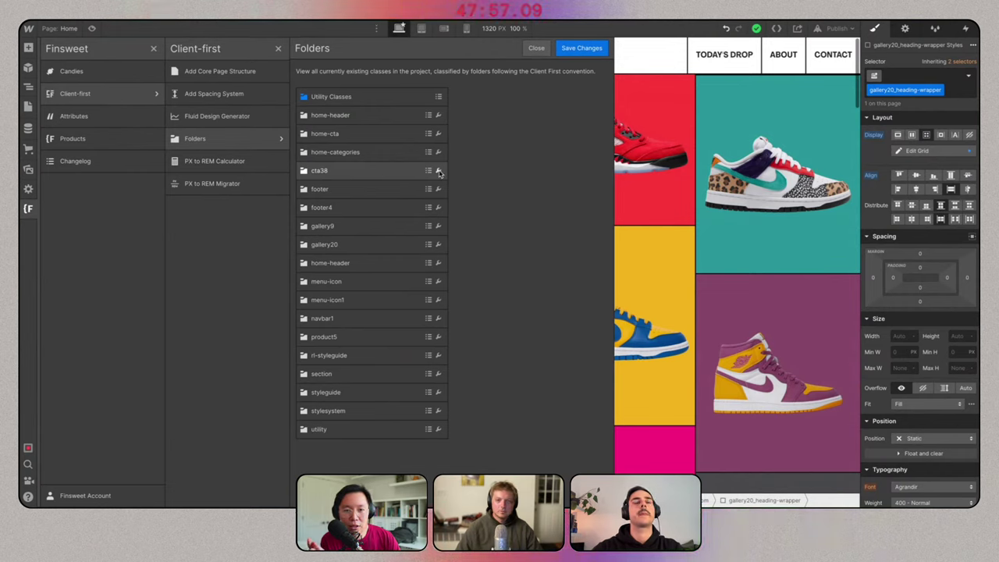
pyautogui.click(439, 171)
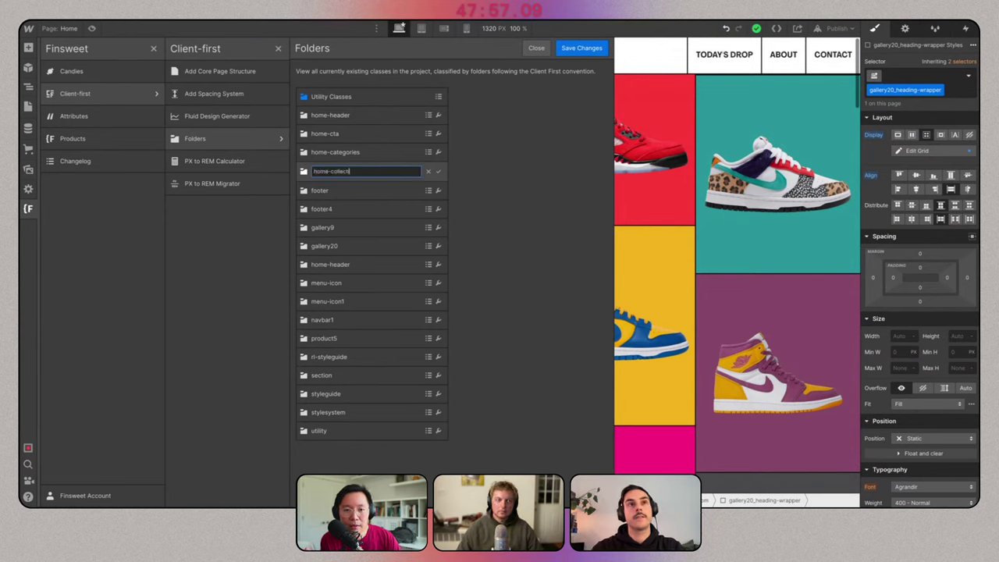
pyautogui.click(438, 173)
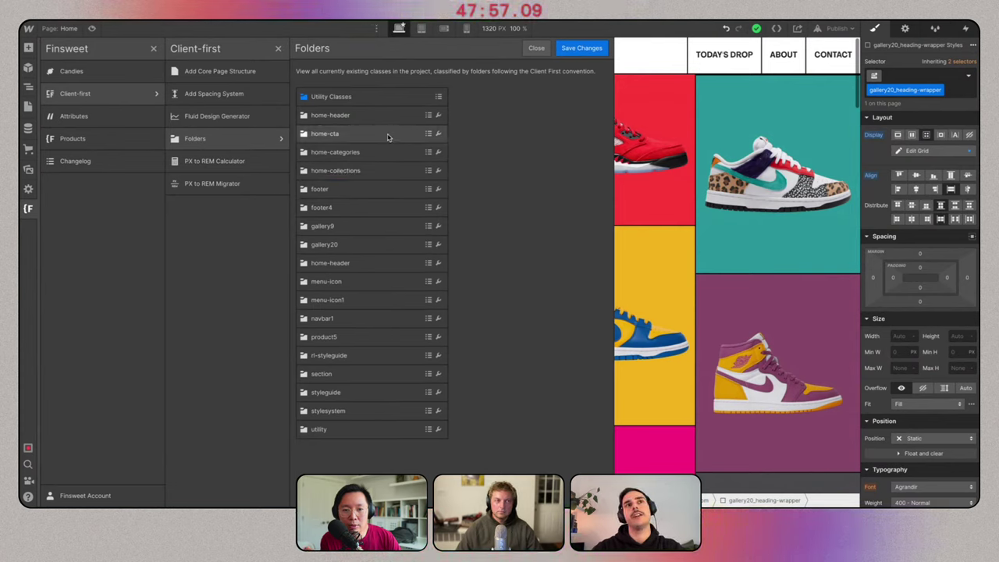
pyautogui.click(576, 49)
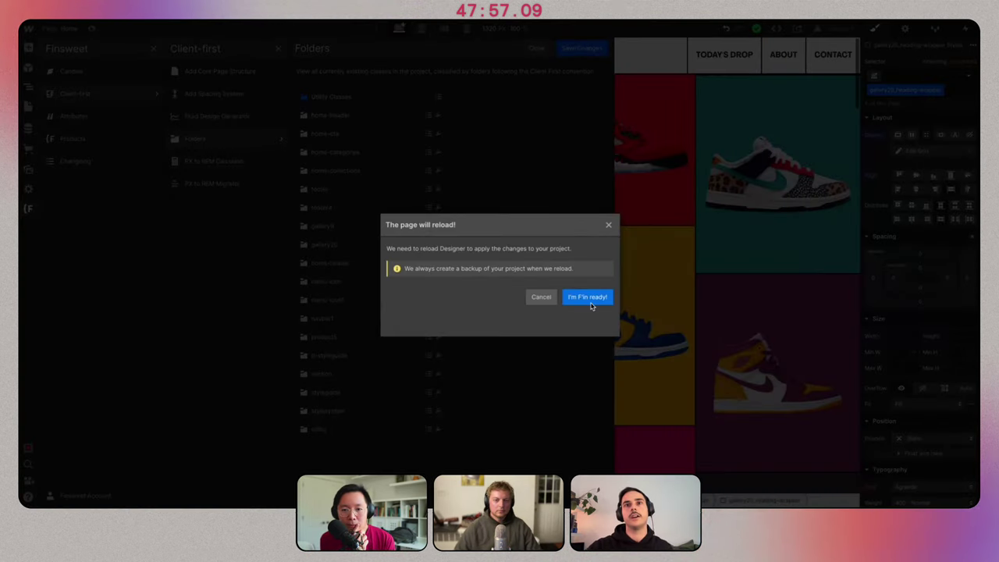
pyautogui.click(587, 297)
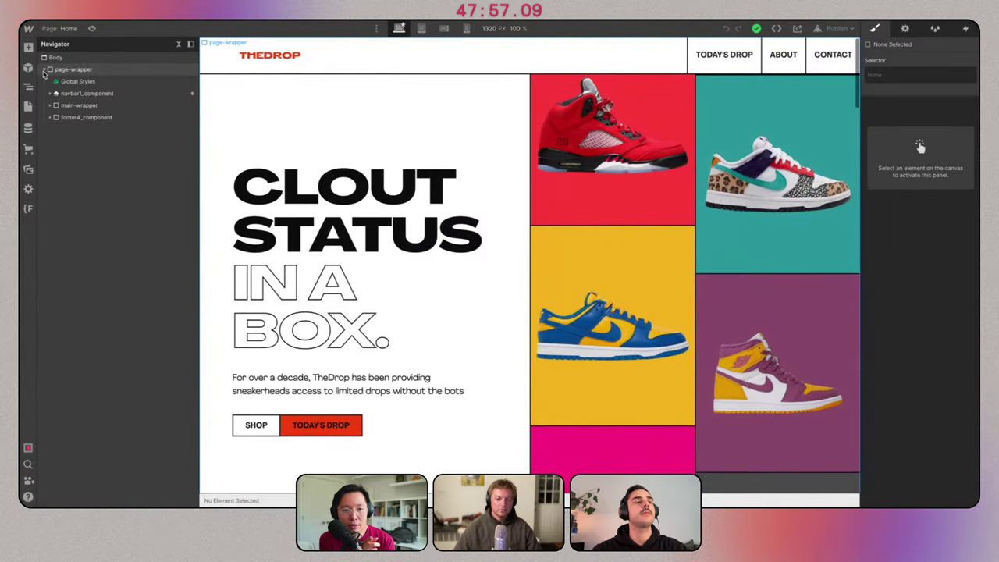
# Expand section_header76 in the Navigator and inspect the renamed home-header elements and image lists.
pyautogui.click(50, 105)
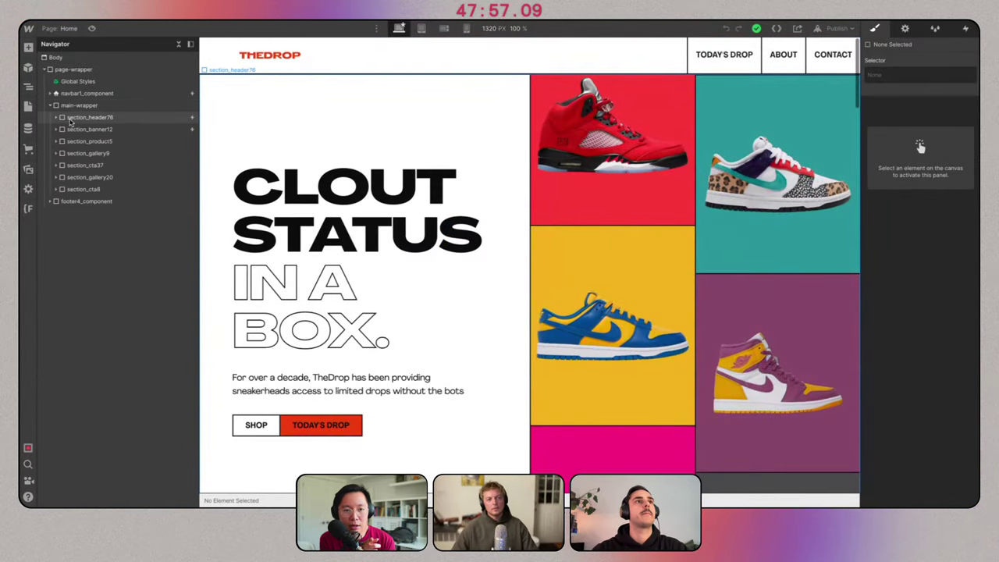
pyautogui.click(73, 117)
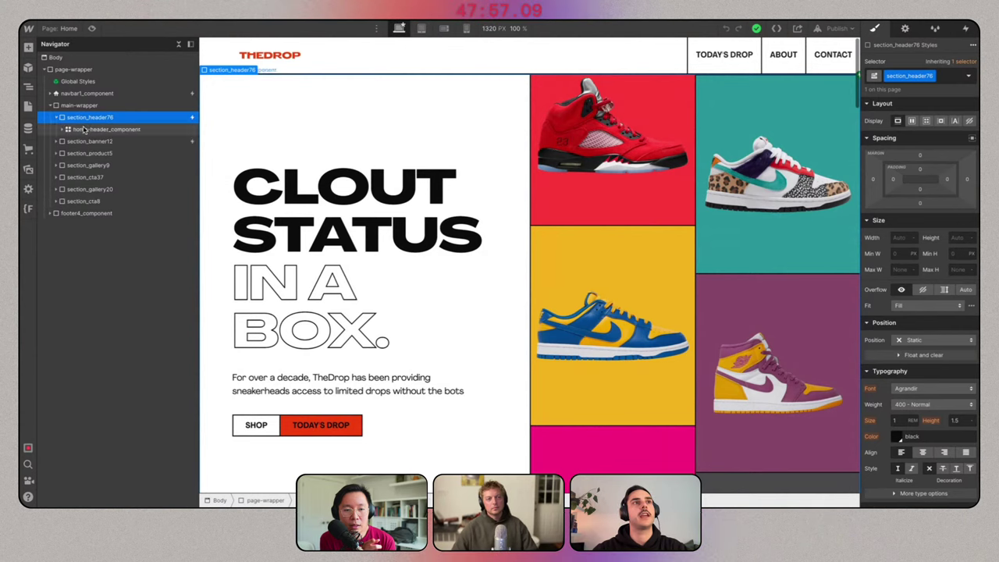
pyautogui.click(84, 130)
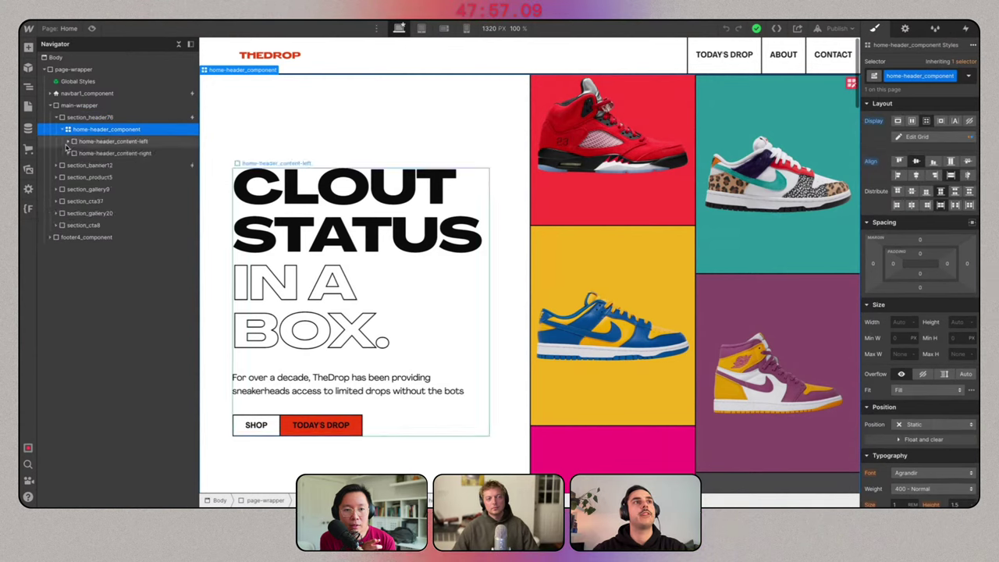
pyautogui.click(67, 141)
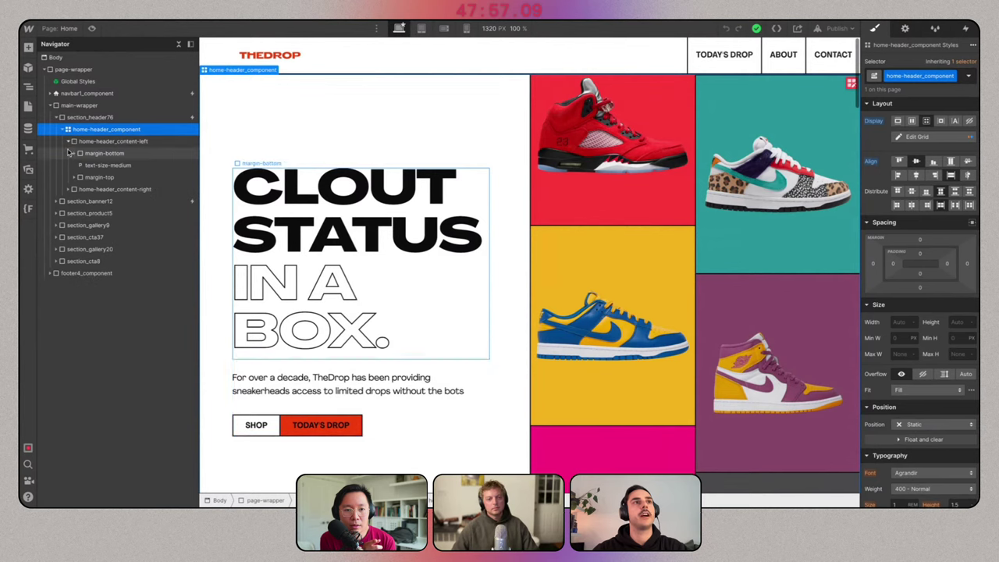
pyautogui.click(86, 190)
pyautogui.click(106, 201)
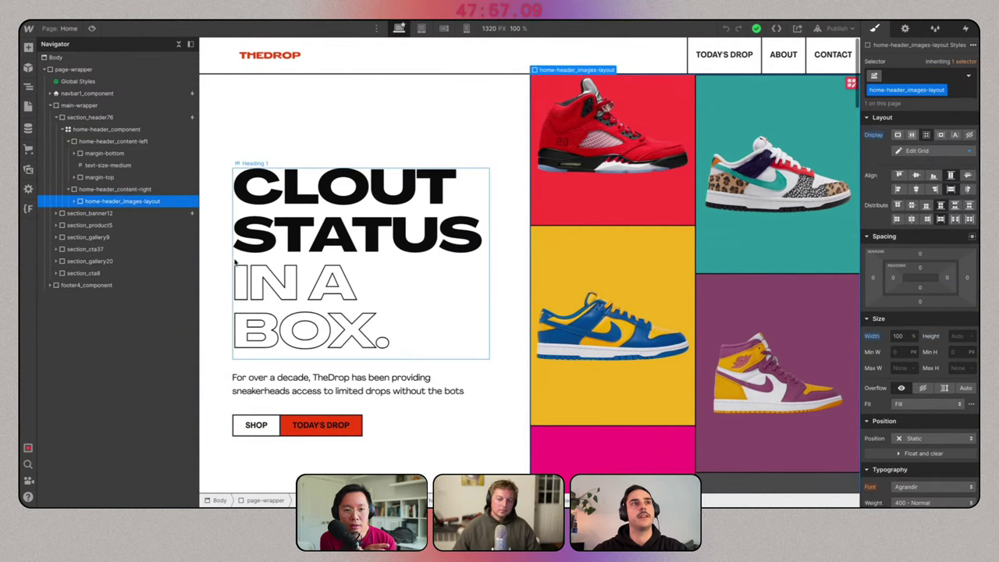
pyautogui.click(75, 205)
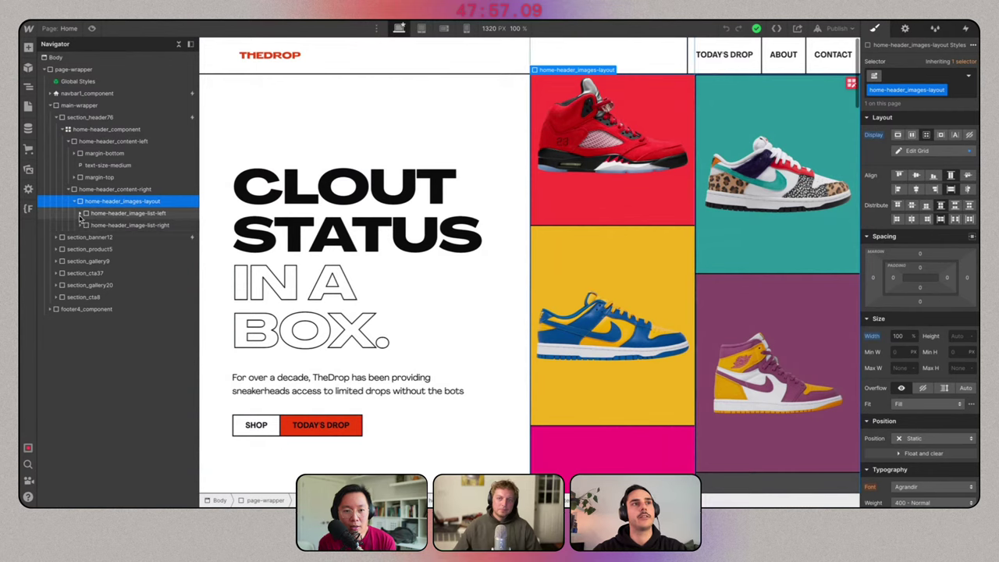
pyautogui.click(81, 214)
pyautogui.click(86, 226)
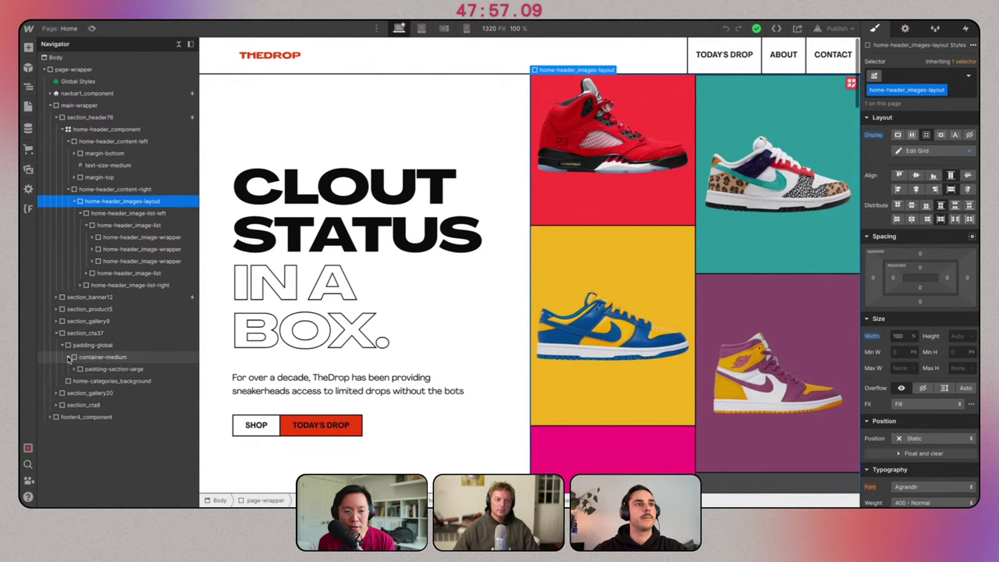
# Inspect home-categories_component, its COLLABORATIONS and ATHLETICS link blocks, and home-categories_hover-css.
pyautogui.click(74, 368)
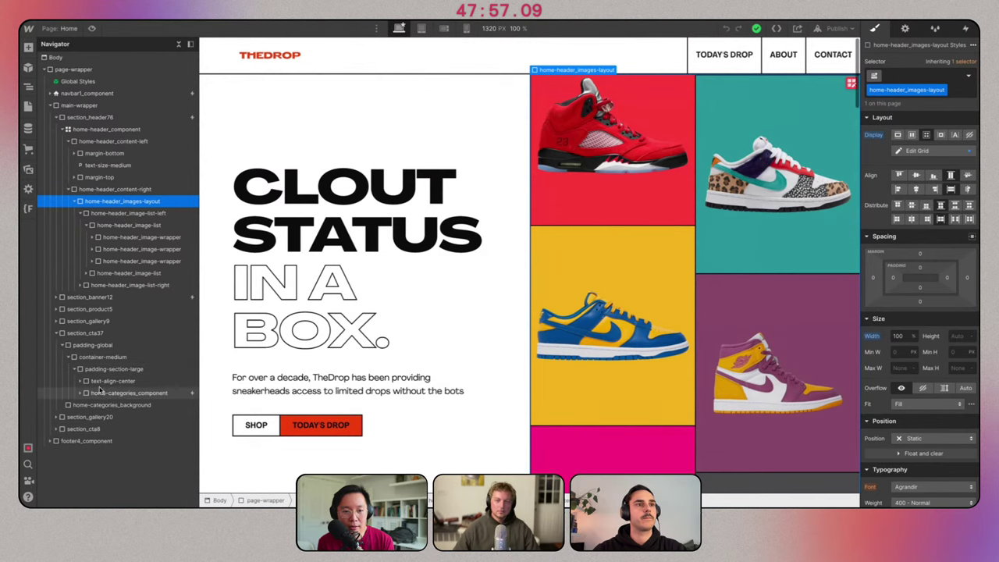
pyautogui.click(102, 393)
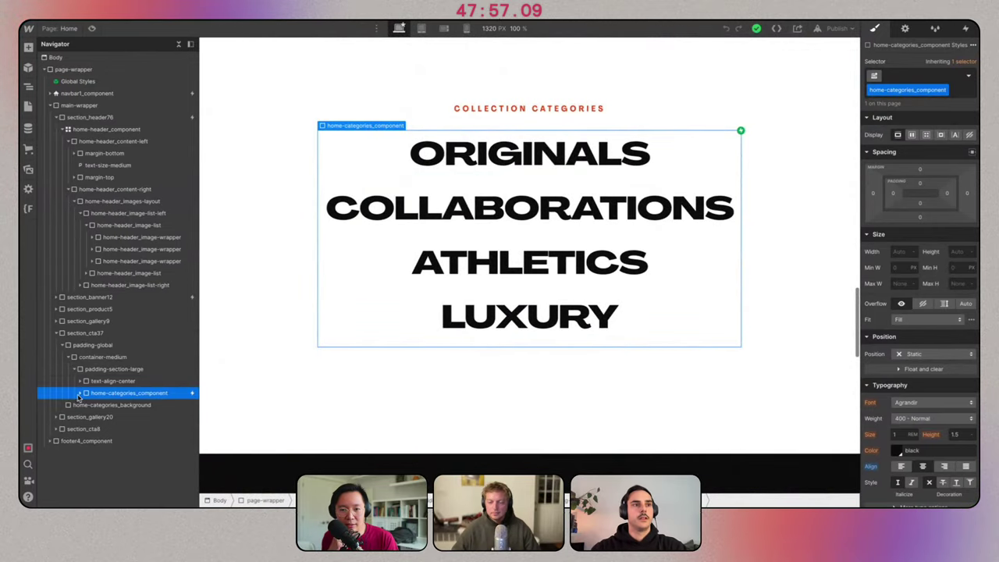
pyautogui.click(80, 393)
pyautogui.click(125, 404)
pyautogui.click(123, 418)
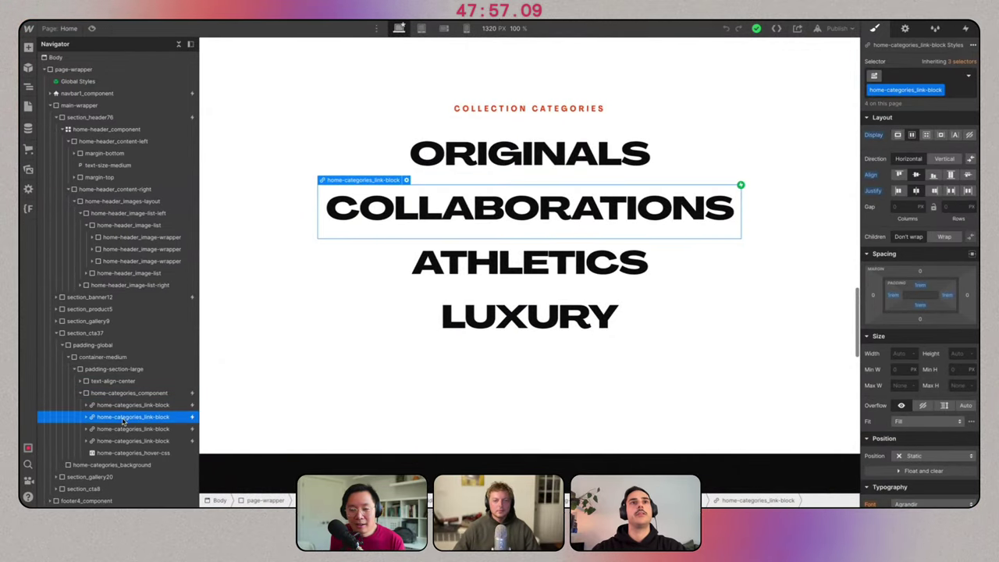
pyautogui.click(125, 428)
pyautogui.click(125, 453)
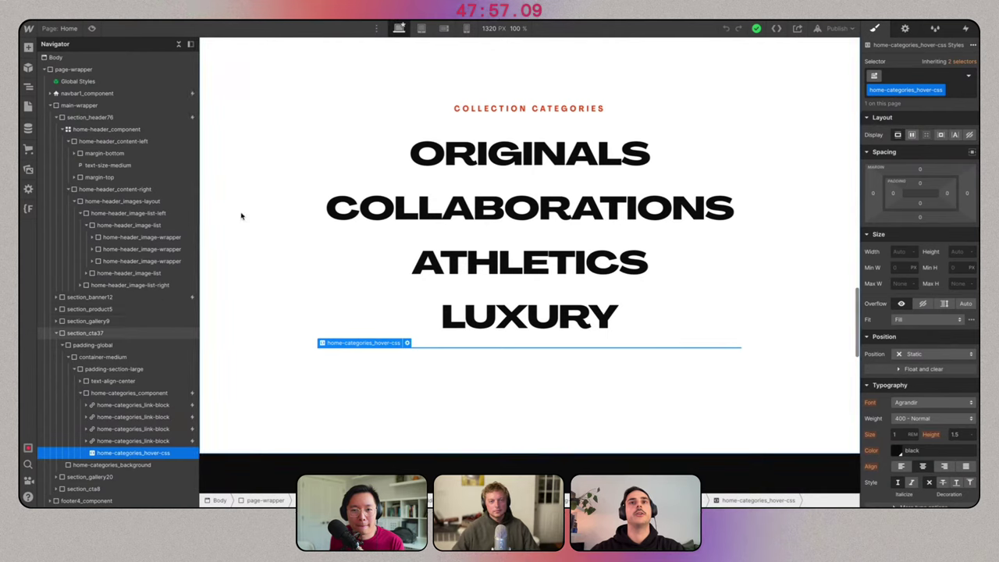
# Show the pages list, then the Client-first Folders tool with the section folder's classes.
pyautogui.click(29, 107)
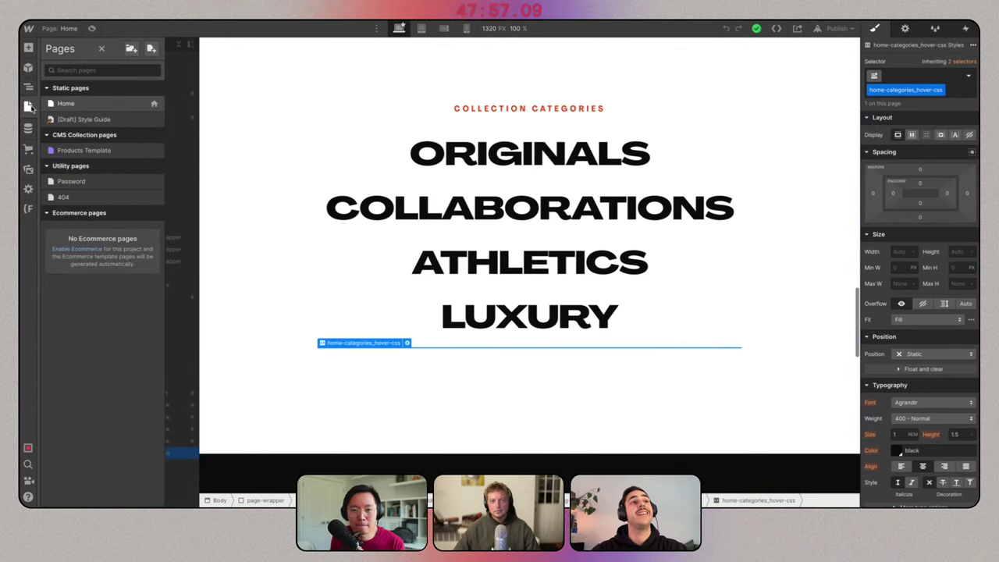
pyautogui.click(29, 209)
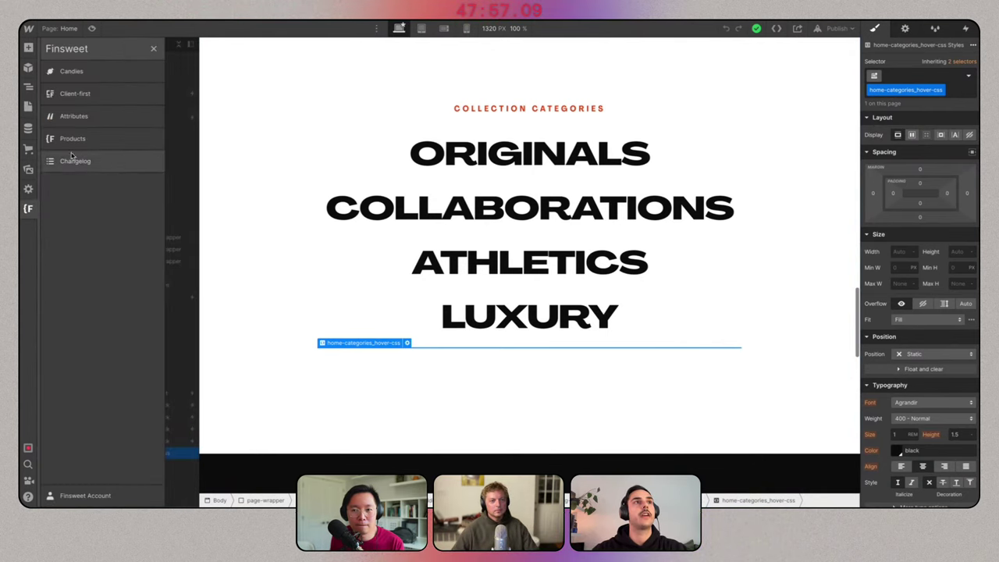
pyautogui.click(105, 94)
pyautogui.click(237, 138)
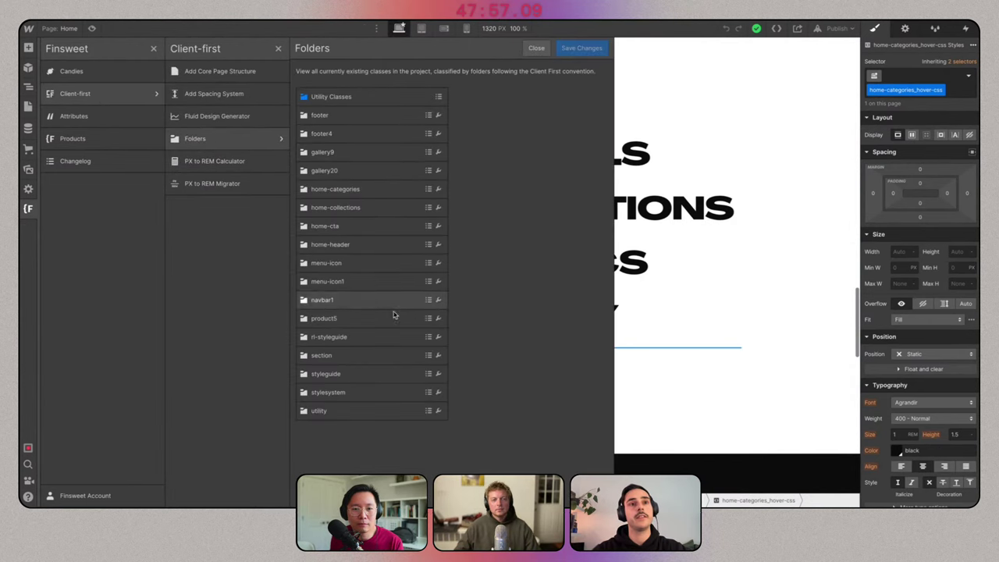
pyautogui.click(411, 358)
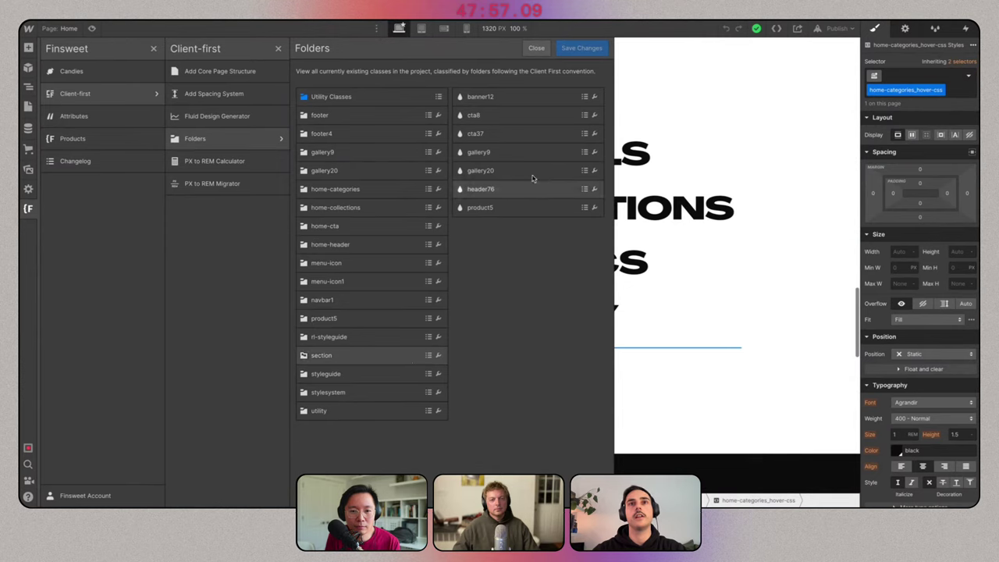
# Rename header76 to home-header and banner12 to home-banner, then save and reload.
pyautogui.click(595, 97)
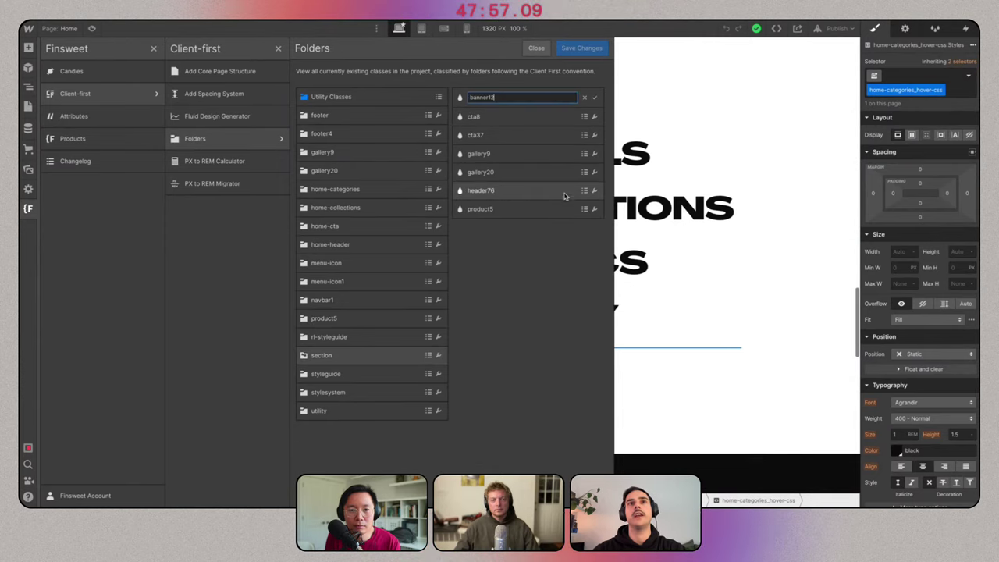
pyautogui.click(529, 191)
pyautogui.doubleClick(529, 192)
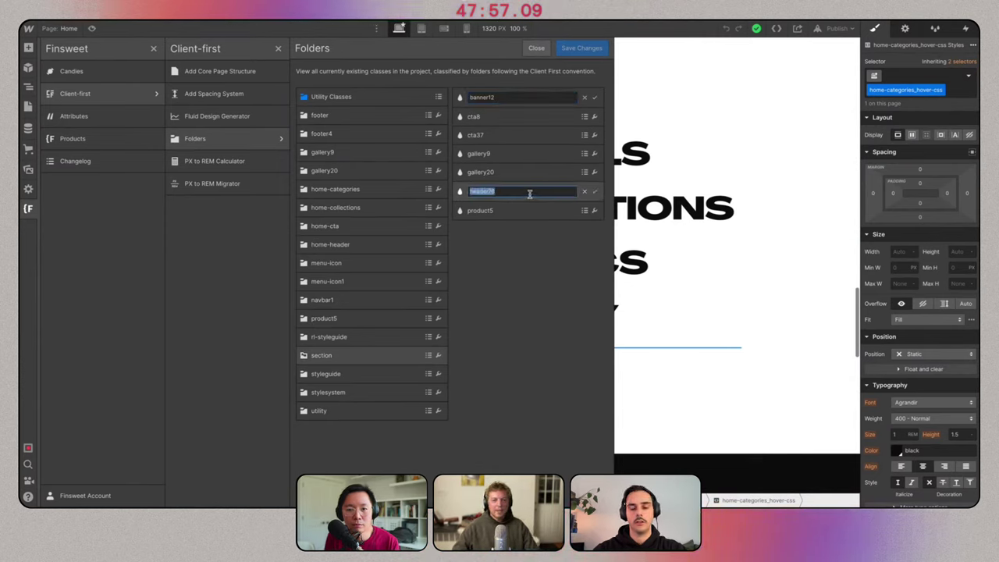
pyautogui.write('home-head')
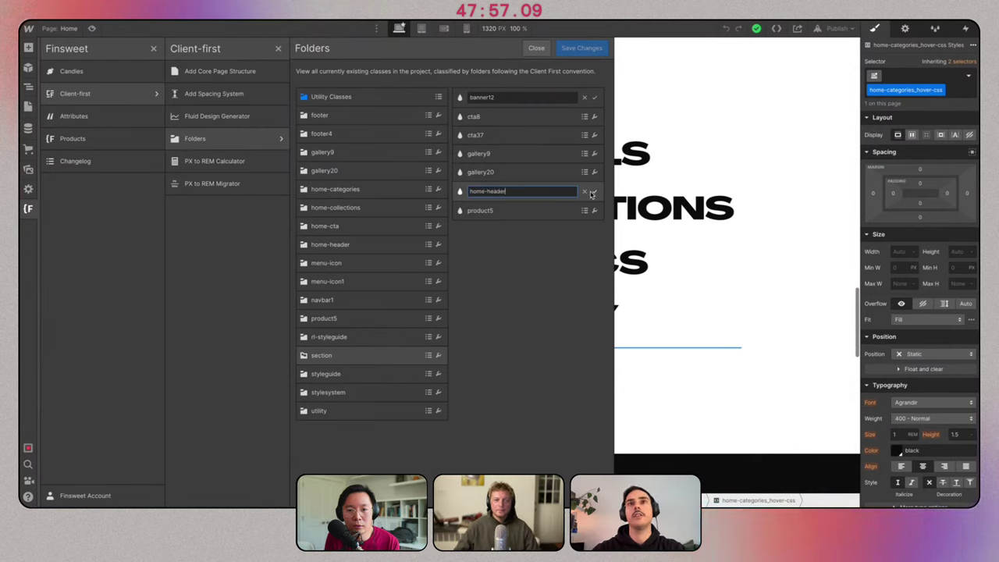
pyautogui.click(593, 193)
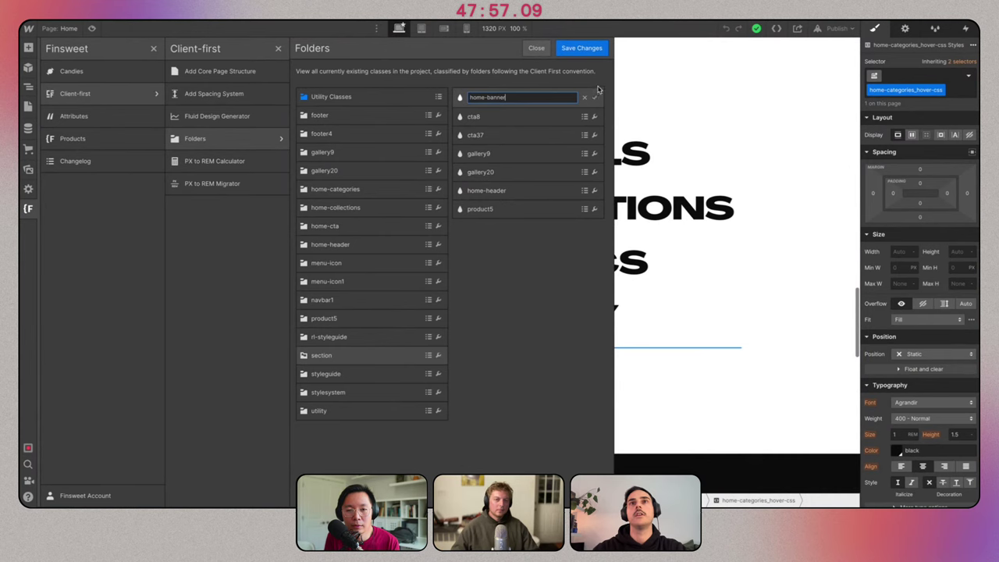
pyautogui.click(595, 98)
pyautogui.click(582, 48)
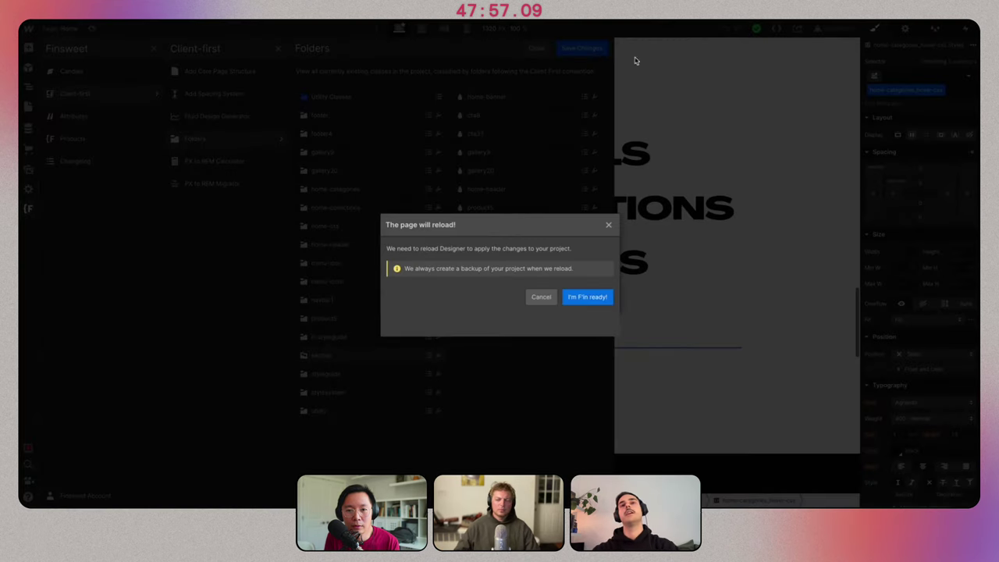
pyautogui.click(596, 297)
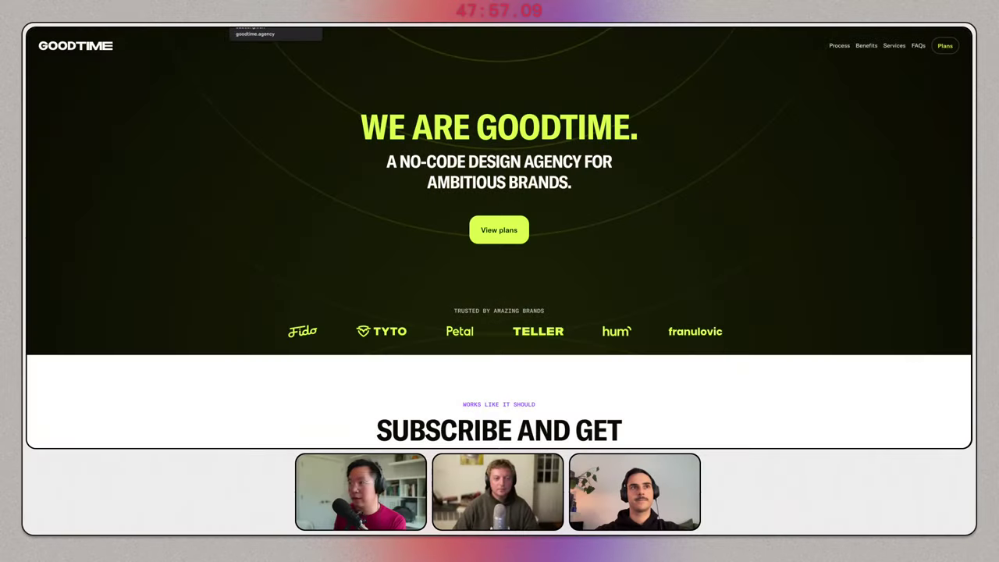
# Scroll down the goodtime.agency homepage and back up, then move to the Relume Design League tab.
pyautogui.scroll(-5, 163, 139)
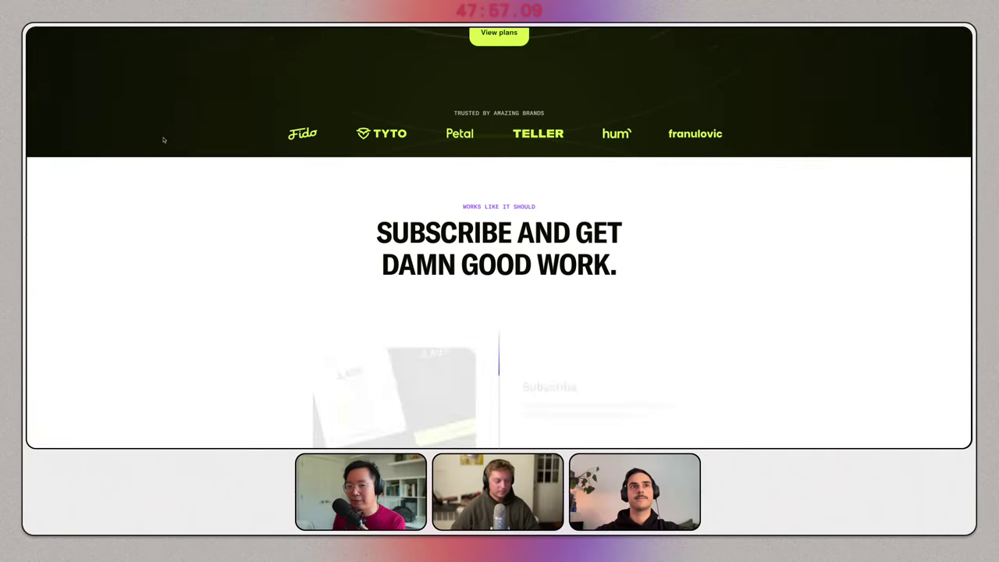
pyautogui.scroll(-10, 164, 140)
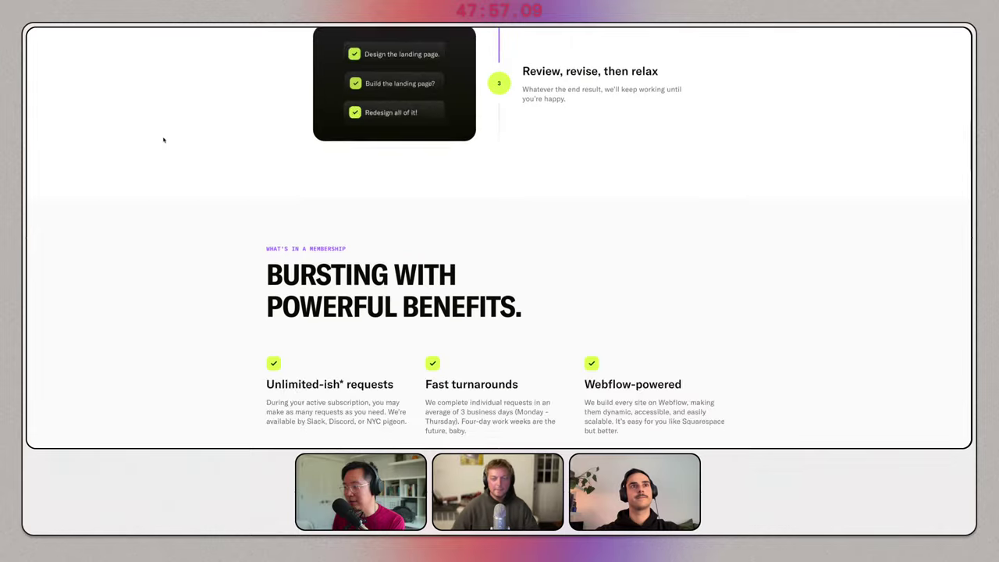
pyautogui.scroll(-12, 164, 139)
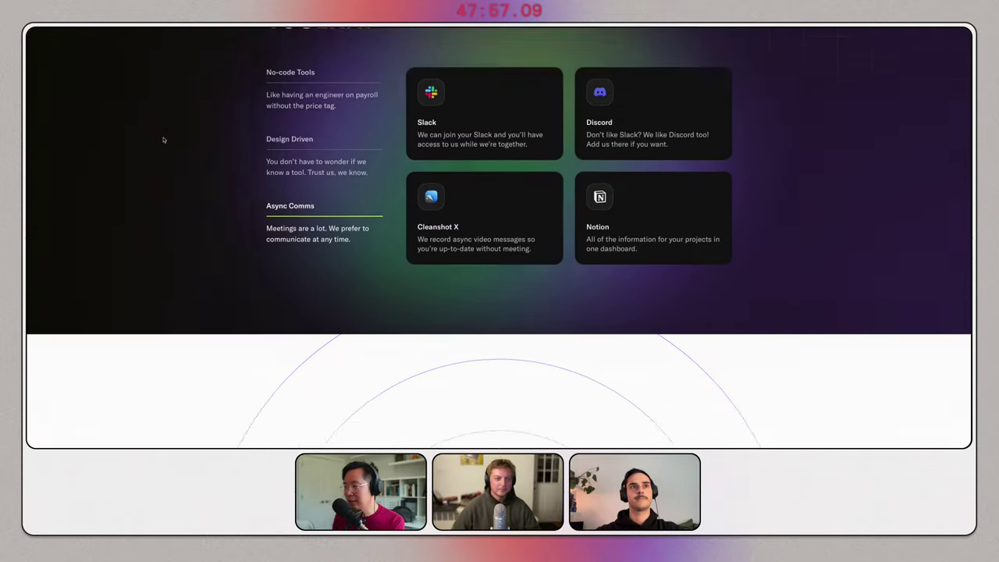
pyautogui.scroll(-15, 164, 139)
pyautogui.scroll(16, 164, 140)
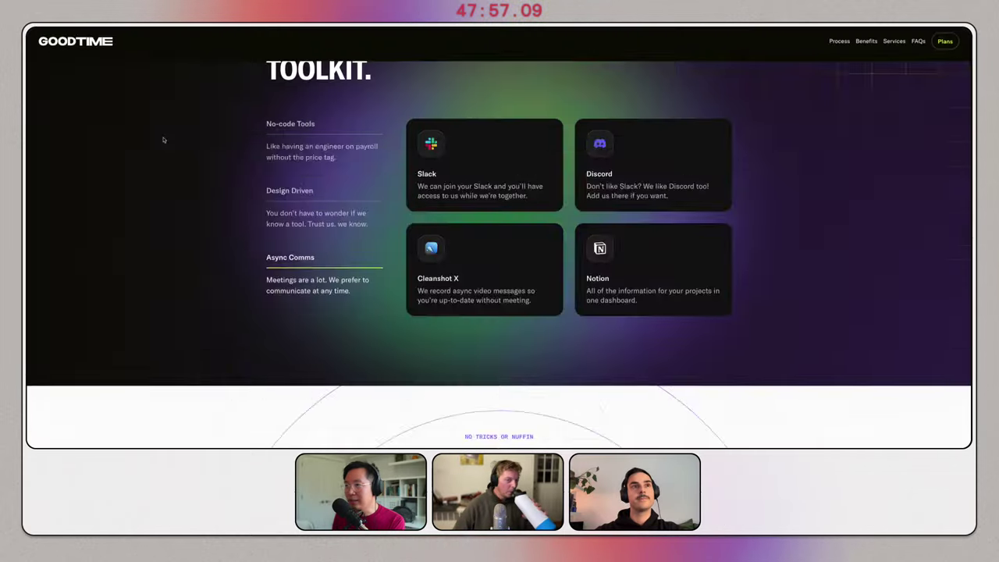
pyautogui.scroll(20, 163, 140)
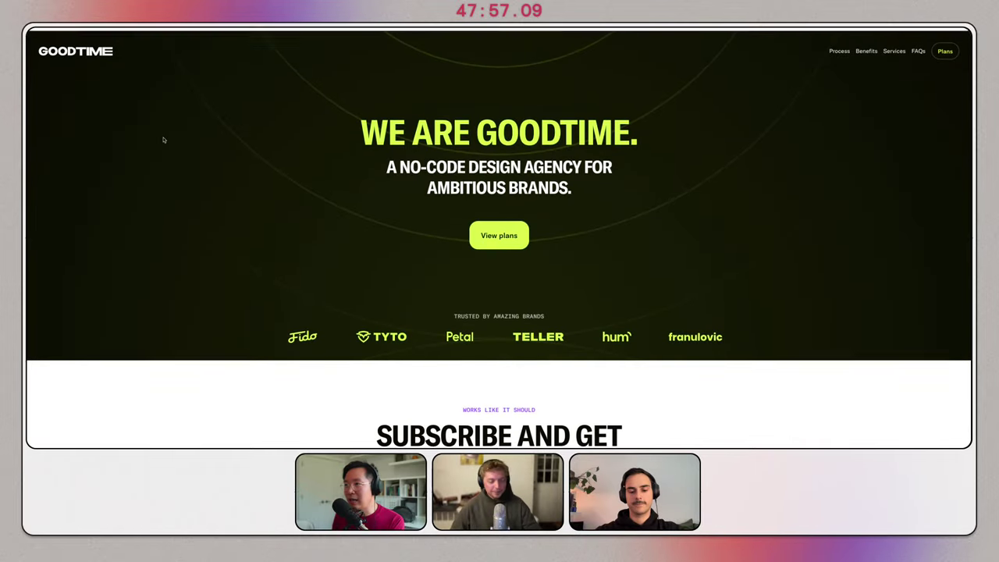
pyautogui.hotkey('ctrl', 'Tab')
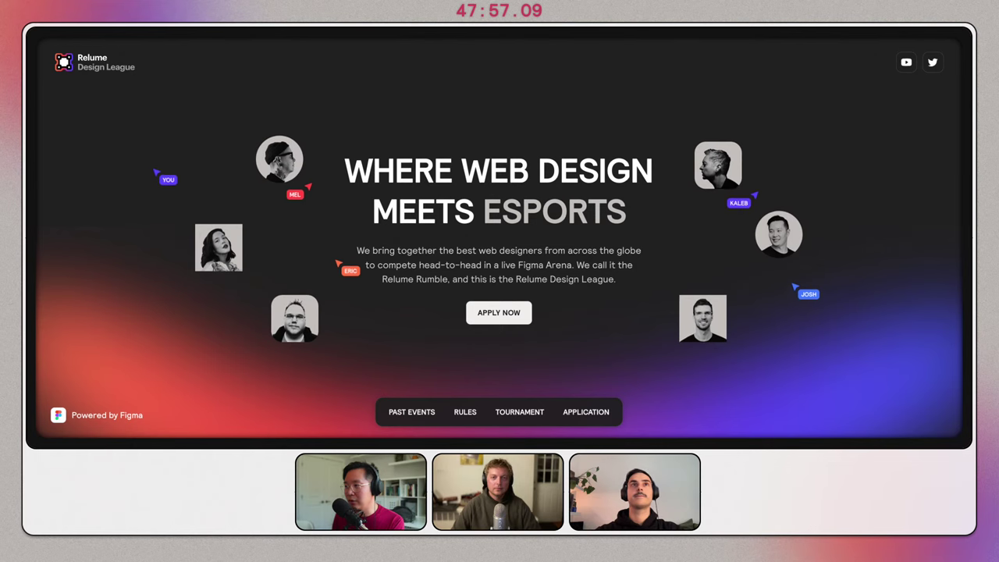
pyautogui.scroll(-5, 156, 173)
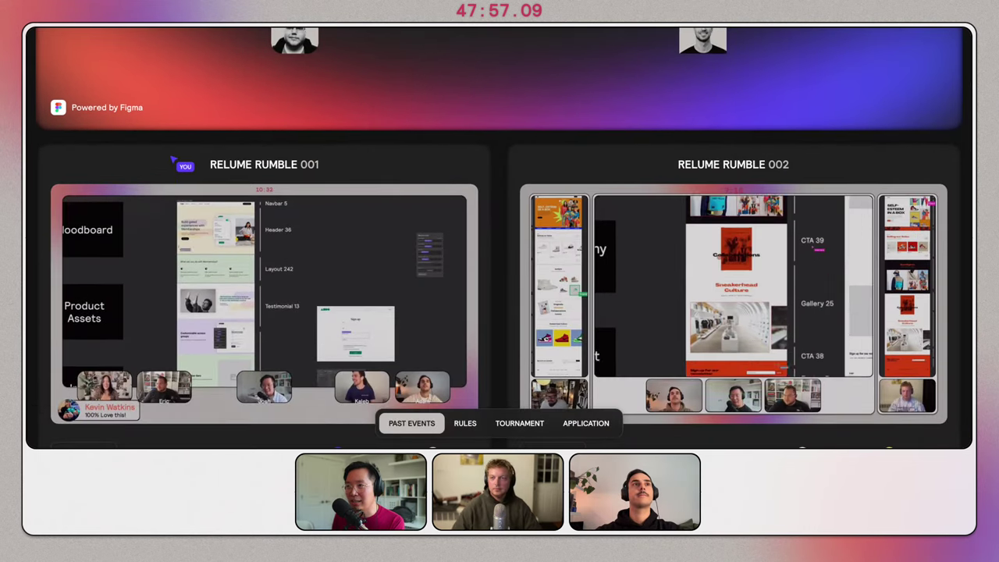
pyautogui.scroll(-3, 153, 168)
pyautogui.scroll(-8, 134, 154)
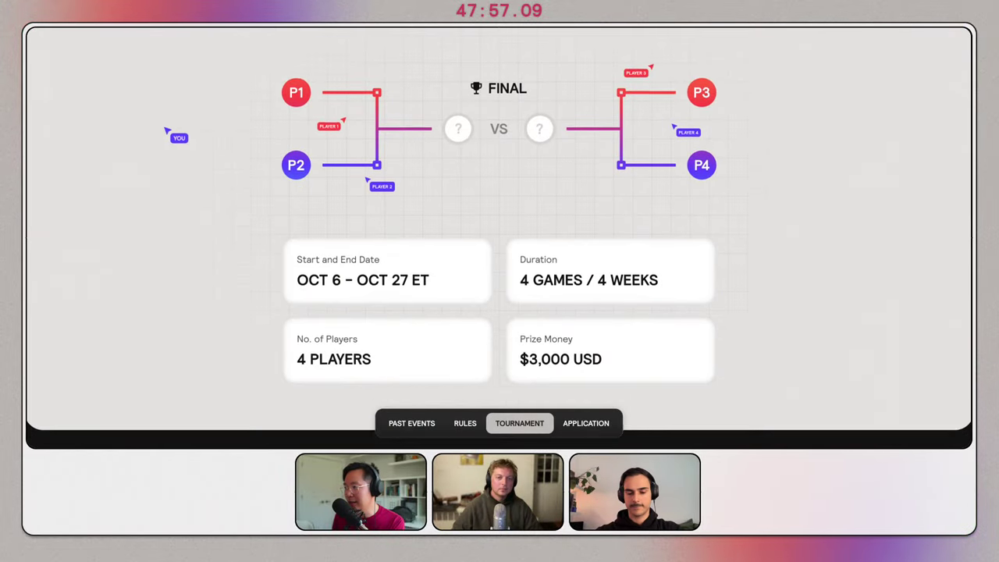
pyautogui.scroll(-2, 167, 131)
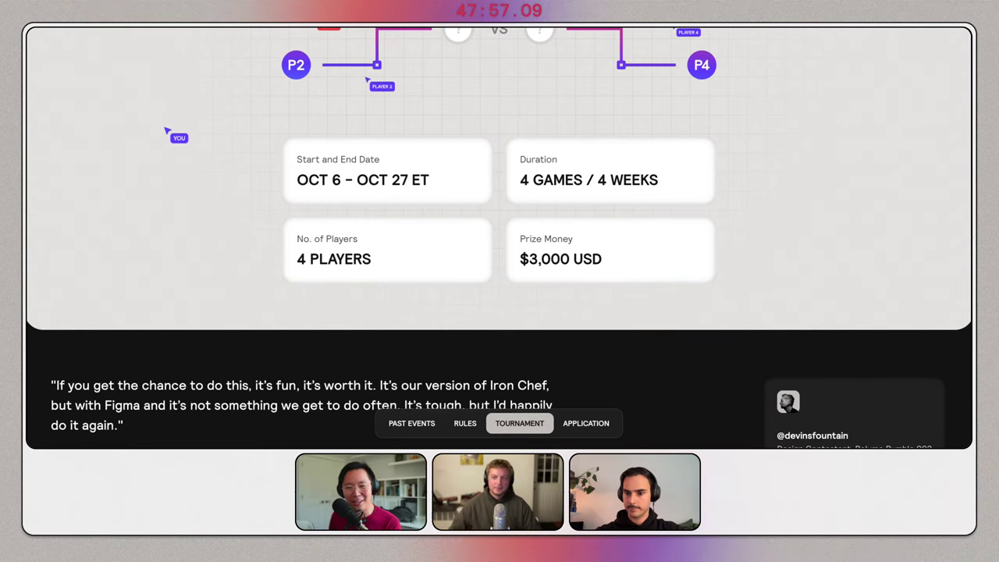
pyautogui.scroll(-4, 166, 132)
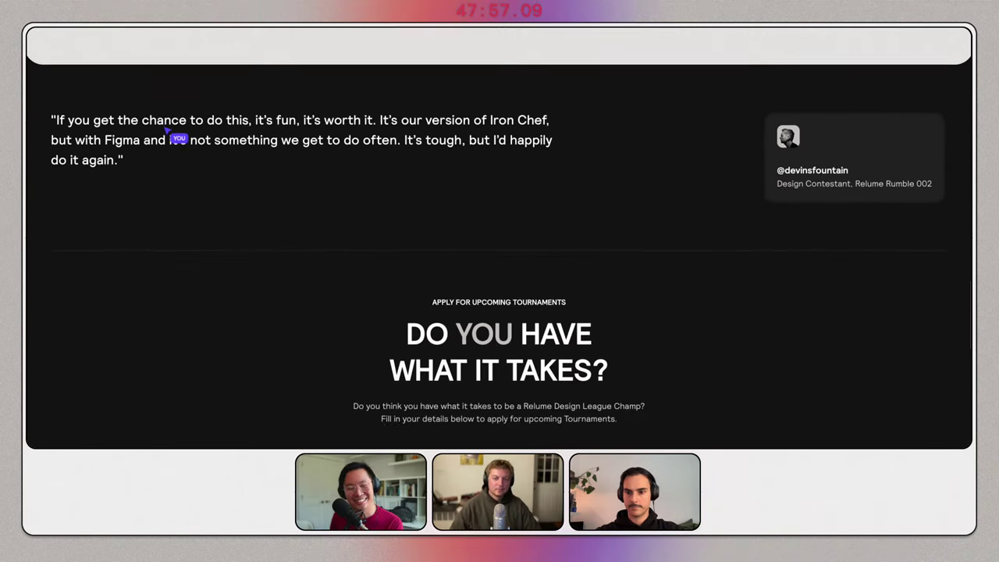
pyautogui.scroll(-6, 167, 131)
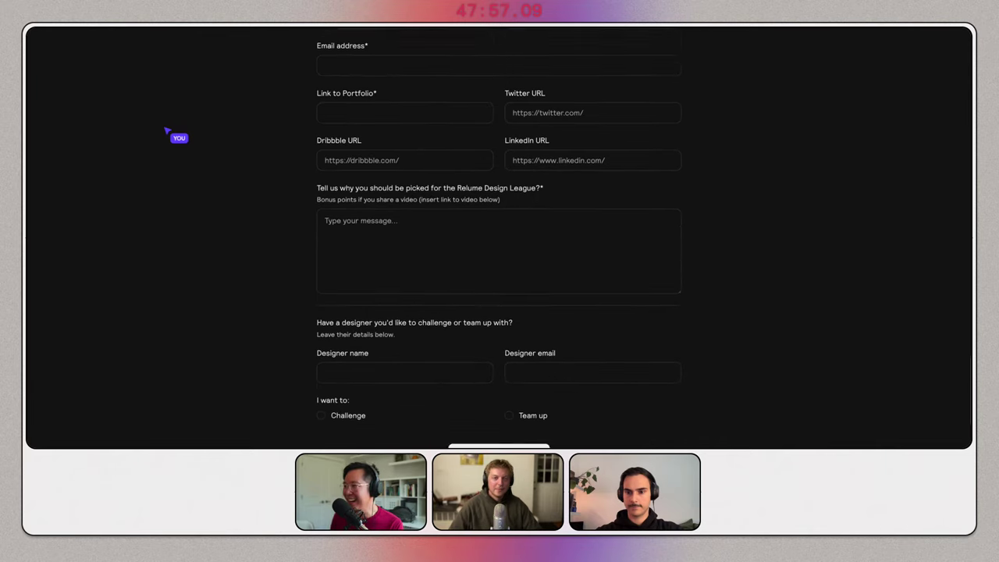
pyautogui.scroll(10, 166, 131)
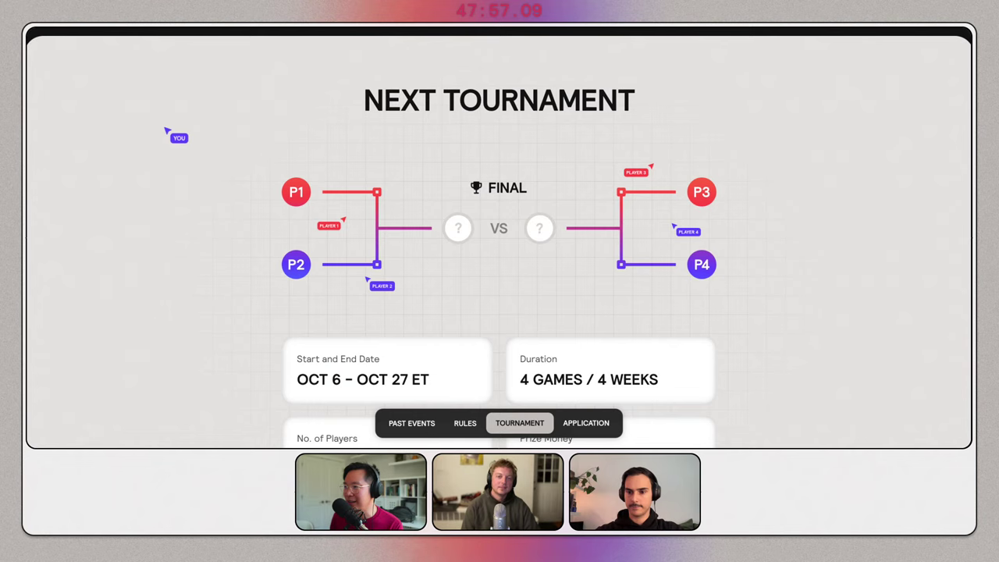
pyautogui.scroll(-2, 166, 131)
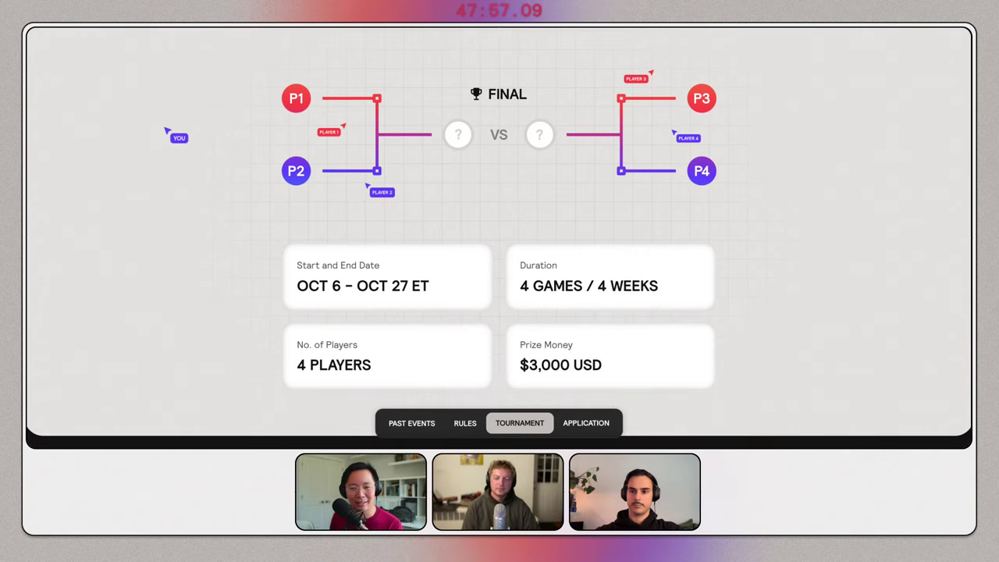
pyautogui.scroll(-3, 166, 131)
pyautogui.scroll(-10, 166, 131)
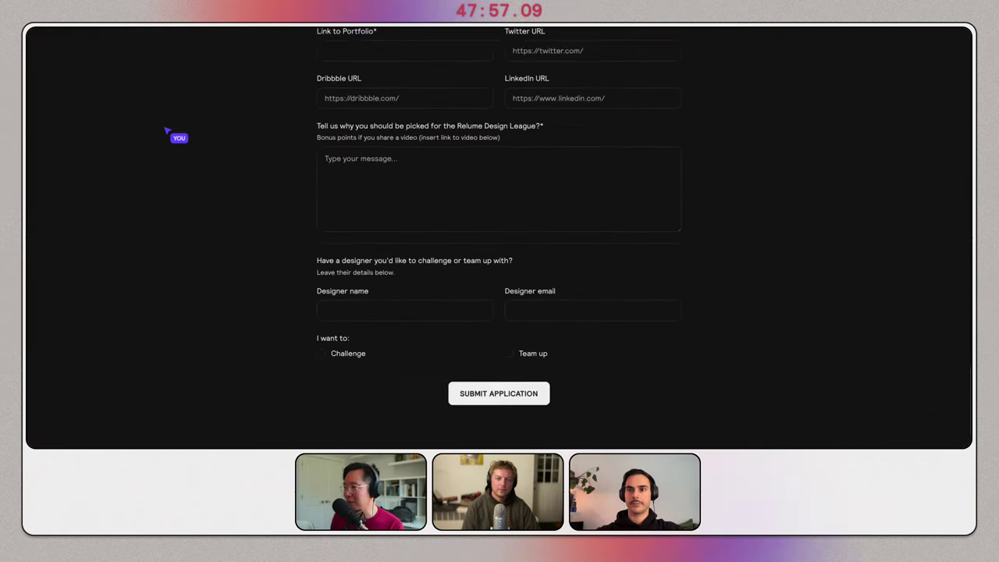
pyautogui.scroll(6, 166, 131)
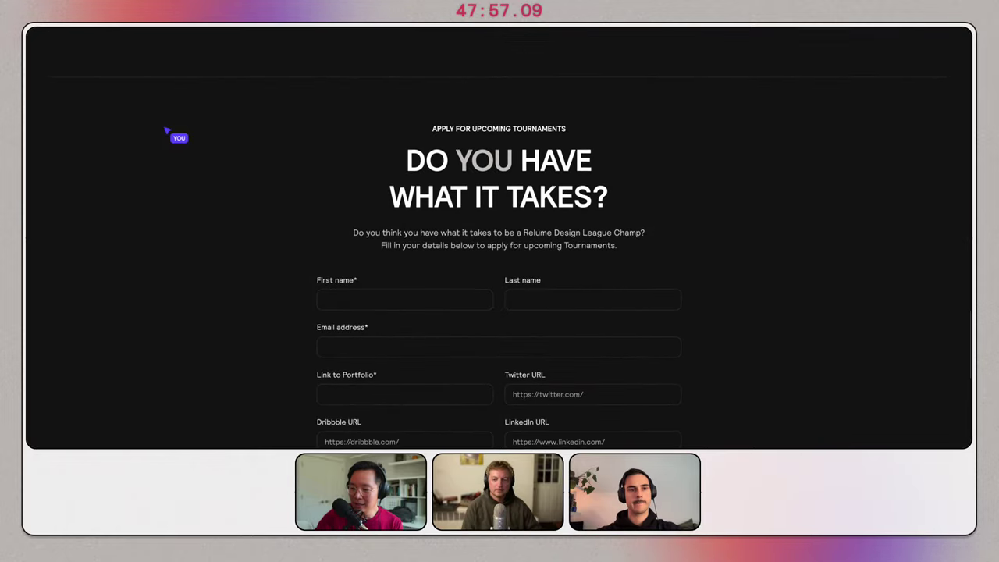